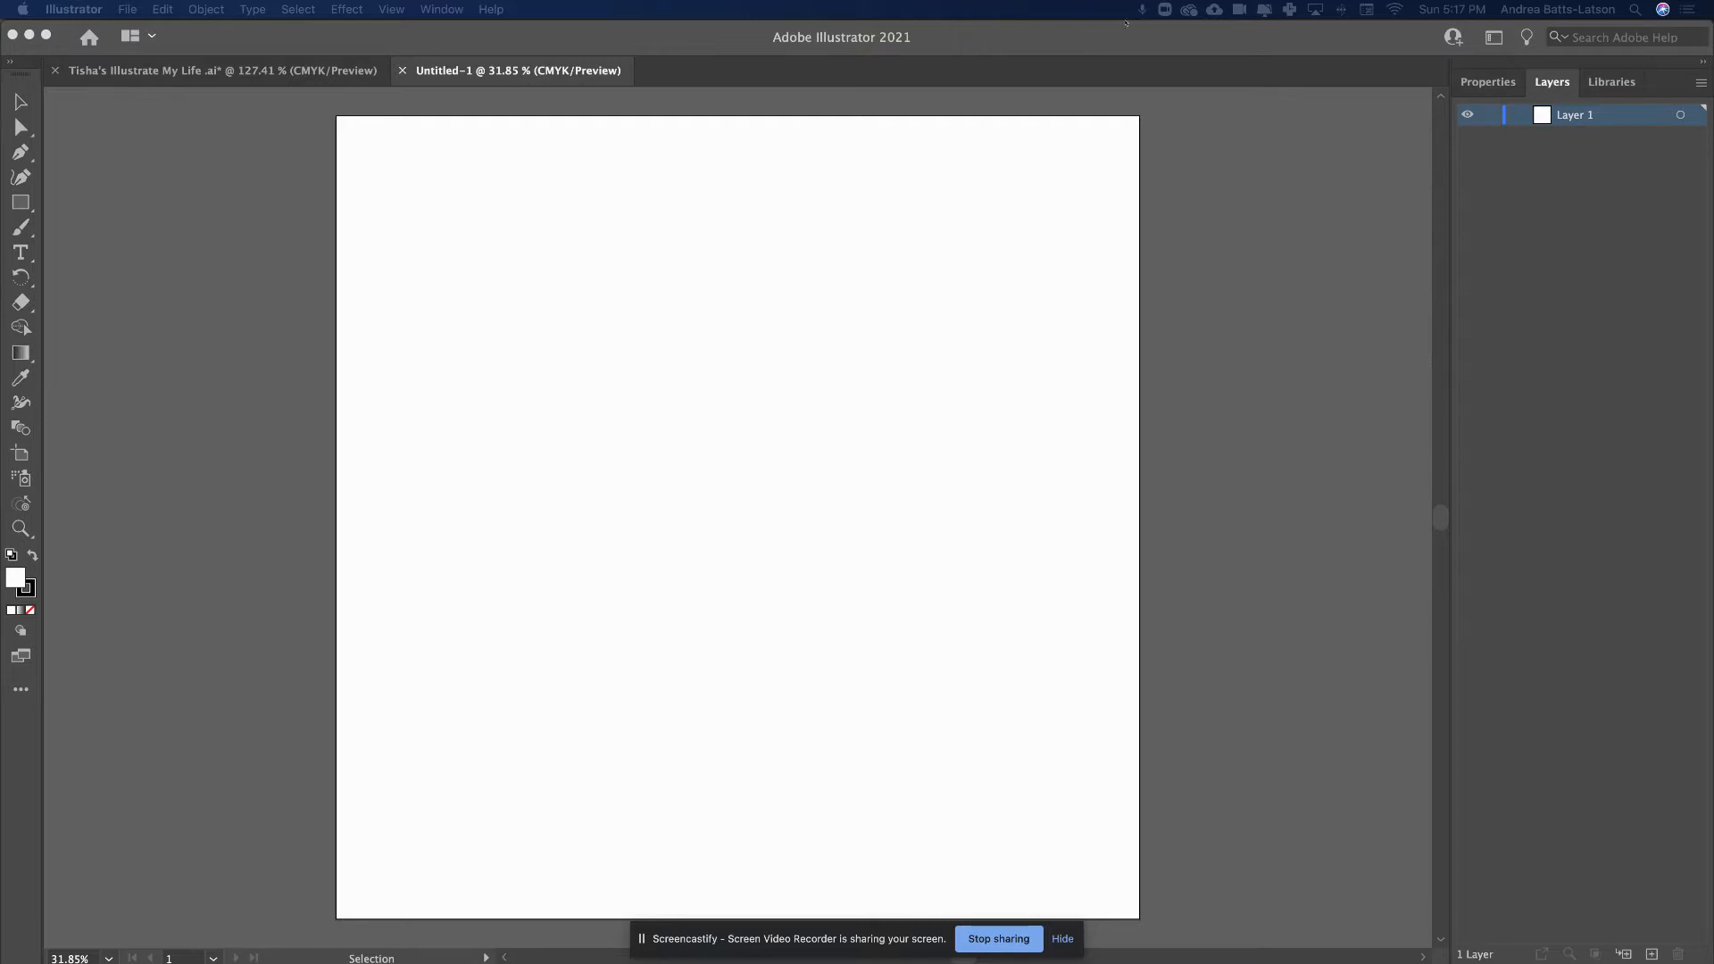
- Start placing a file into the document and browse the Downloads folder to the mid-February 2021 images
scroll(467, 511, right, 1)
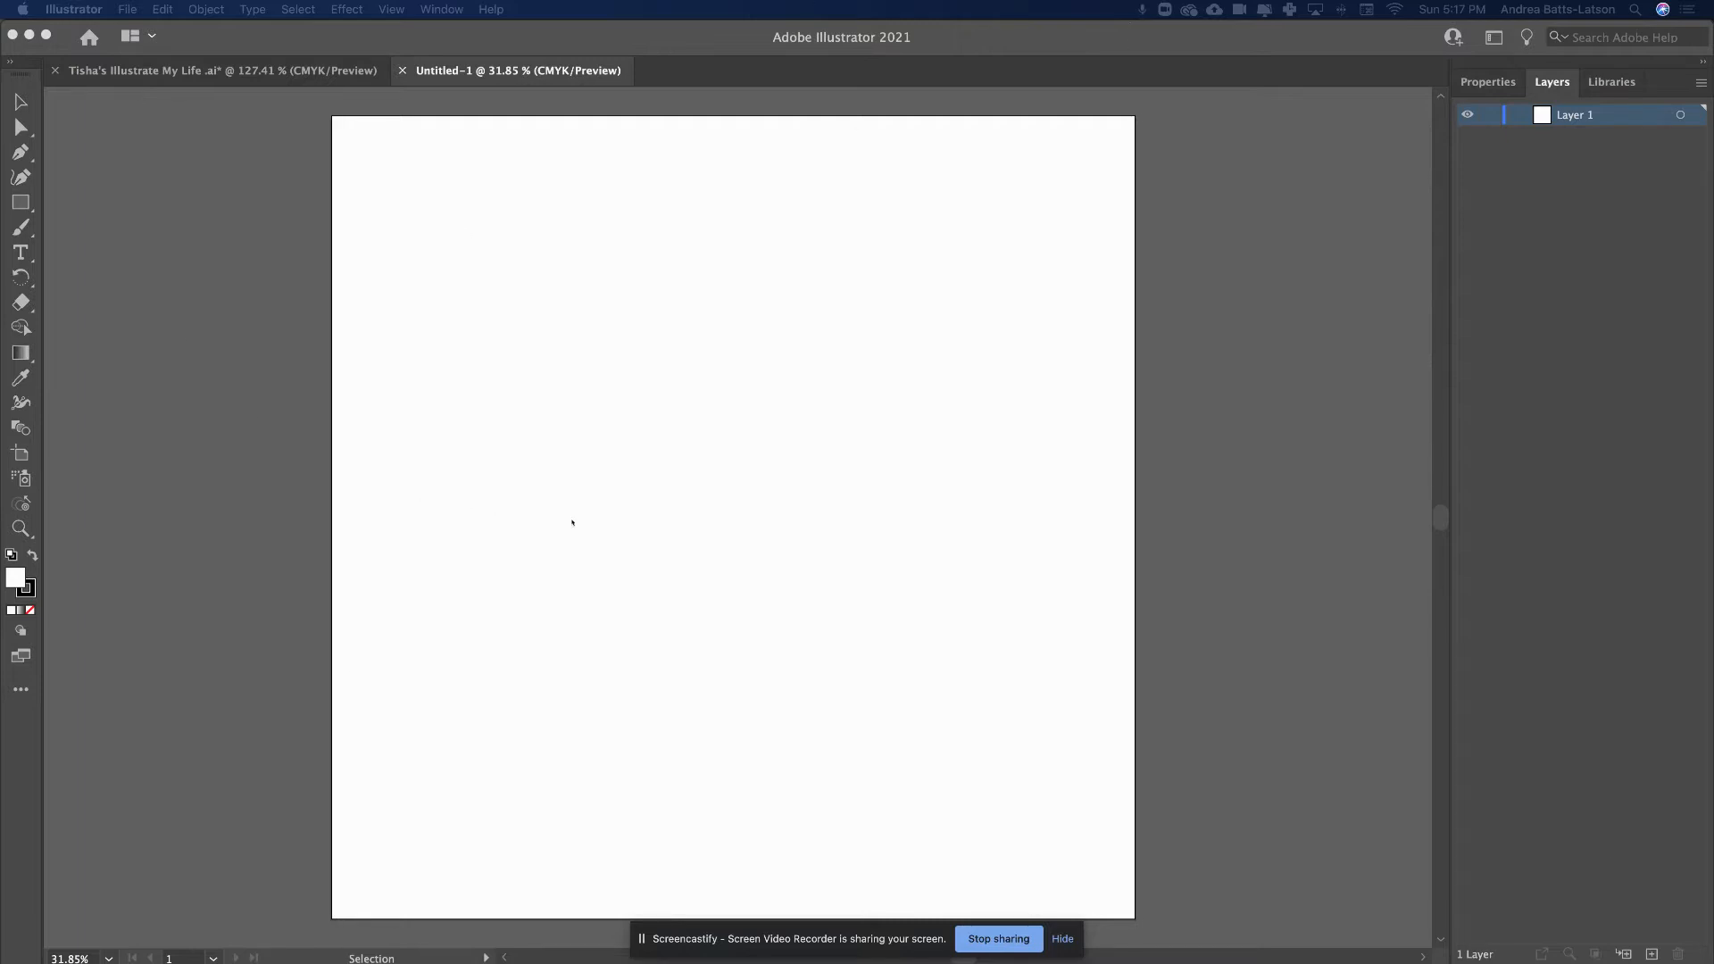
click(127, 9)
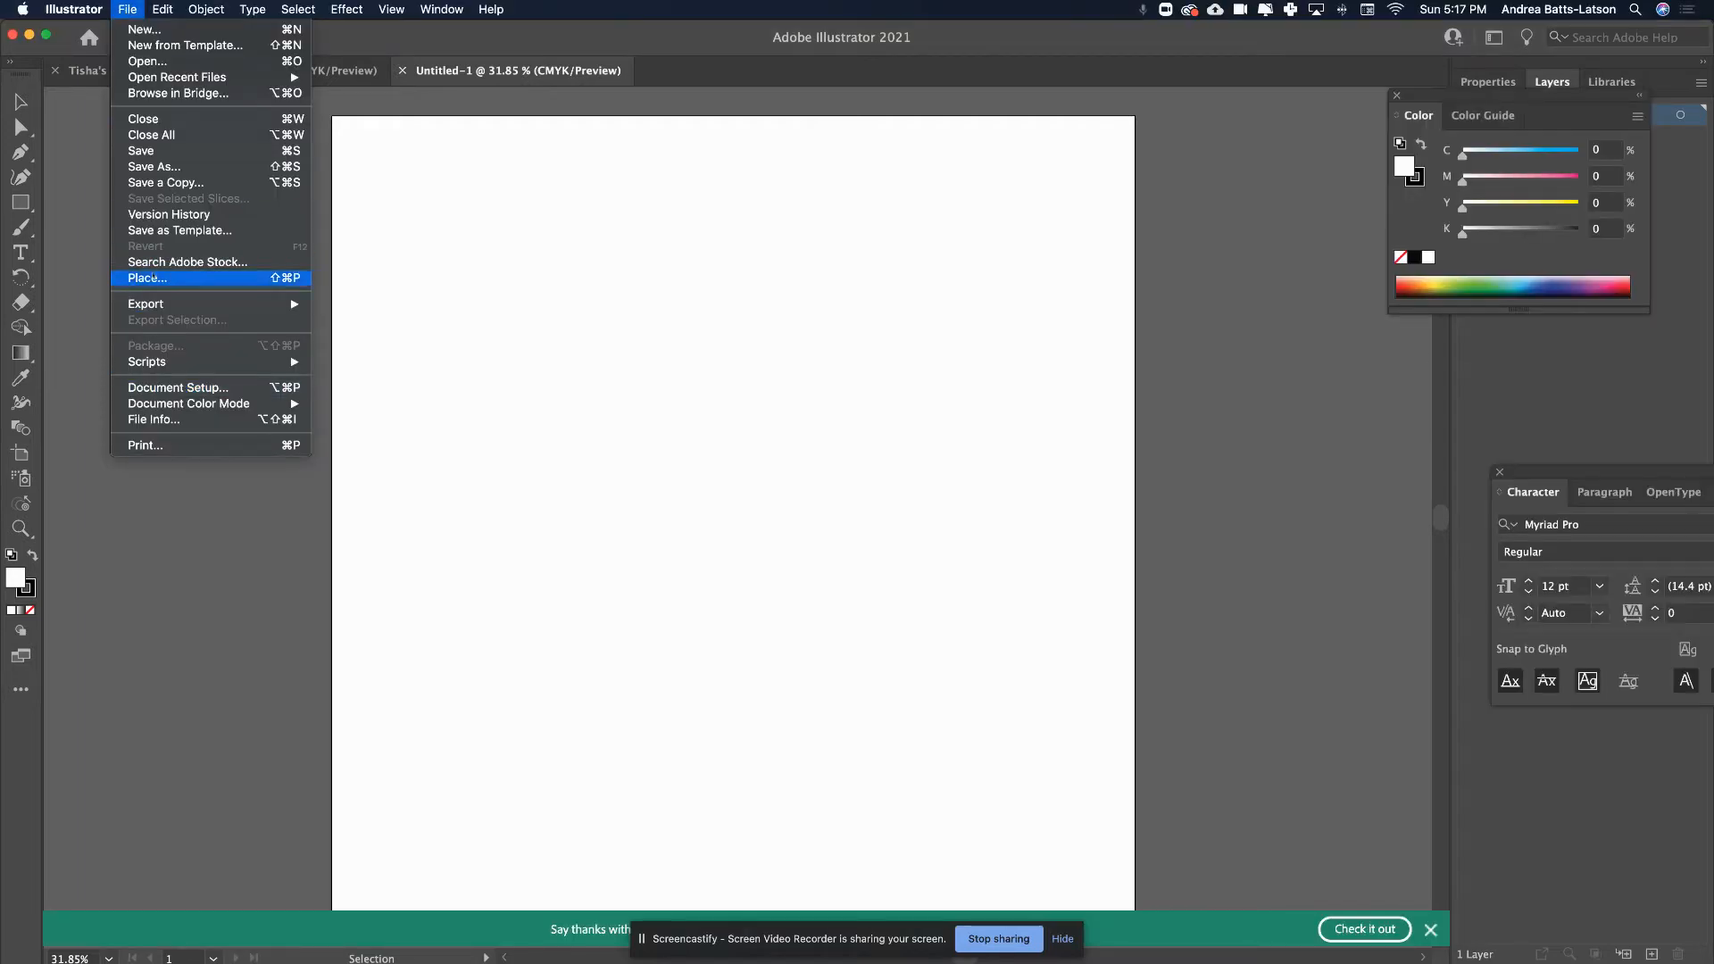
click(149, 277)
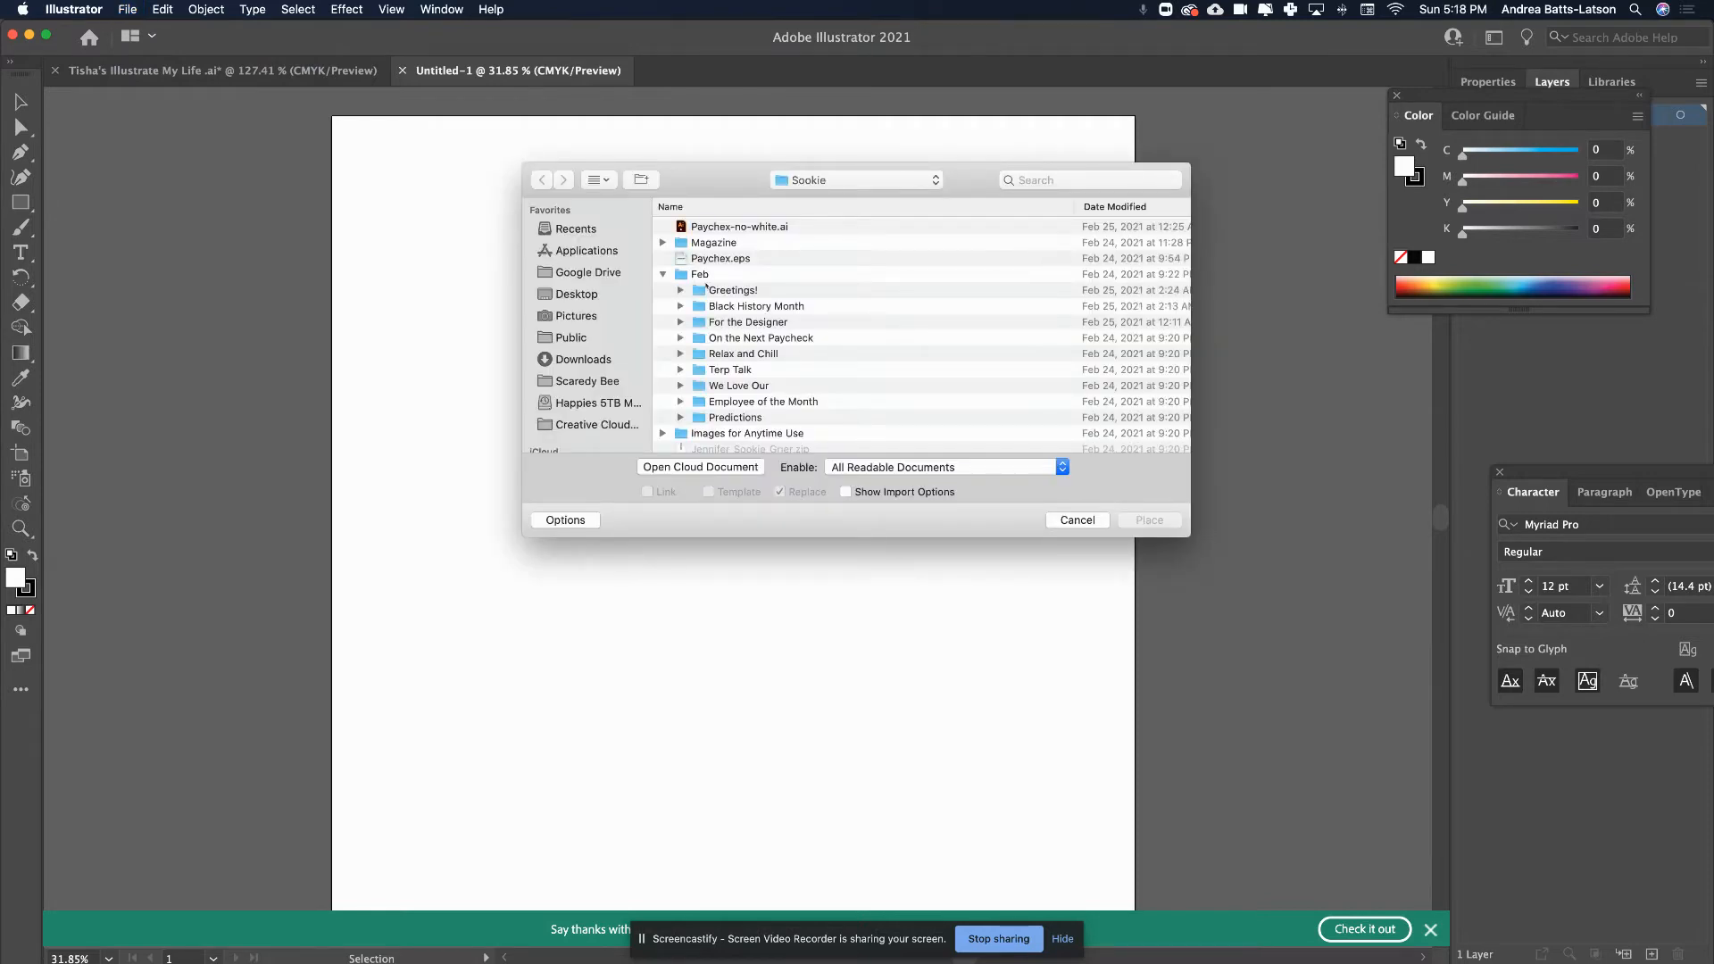
scroll(733, 284, down, 1)
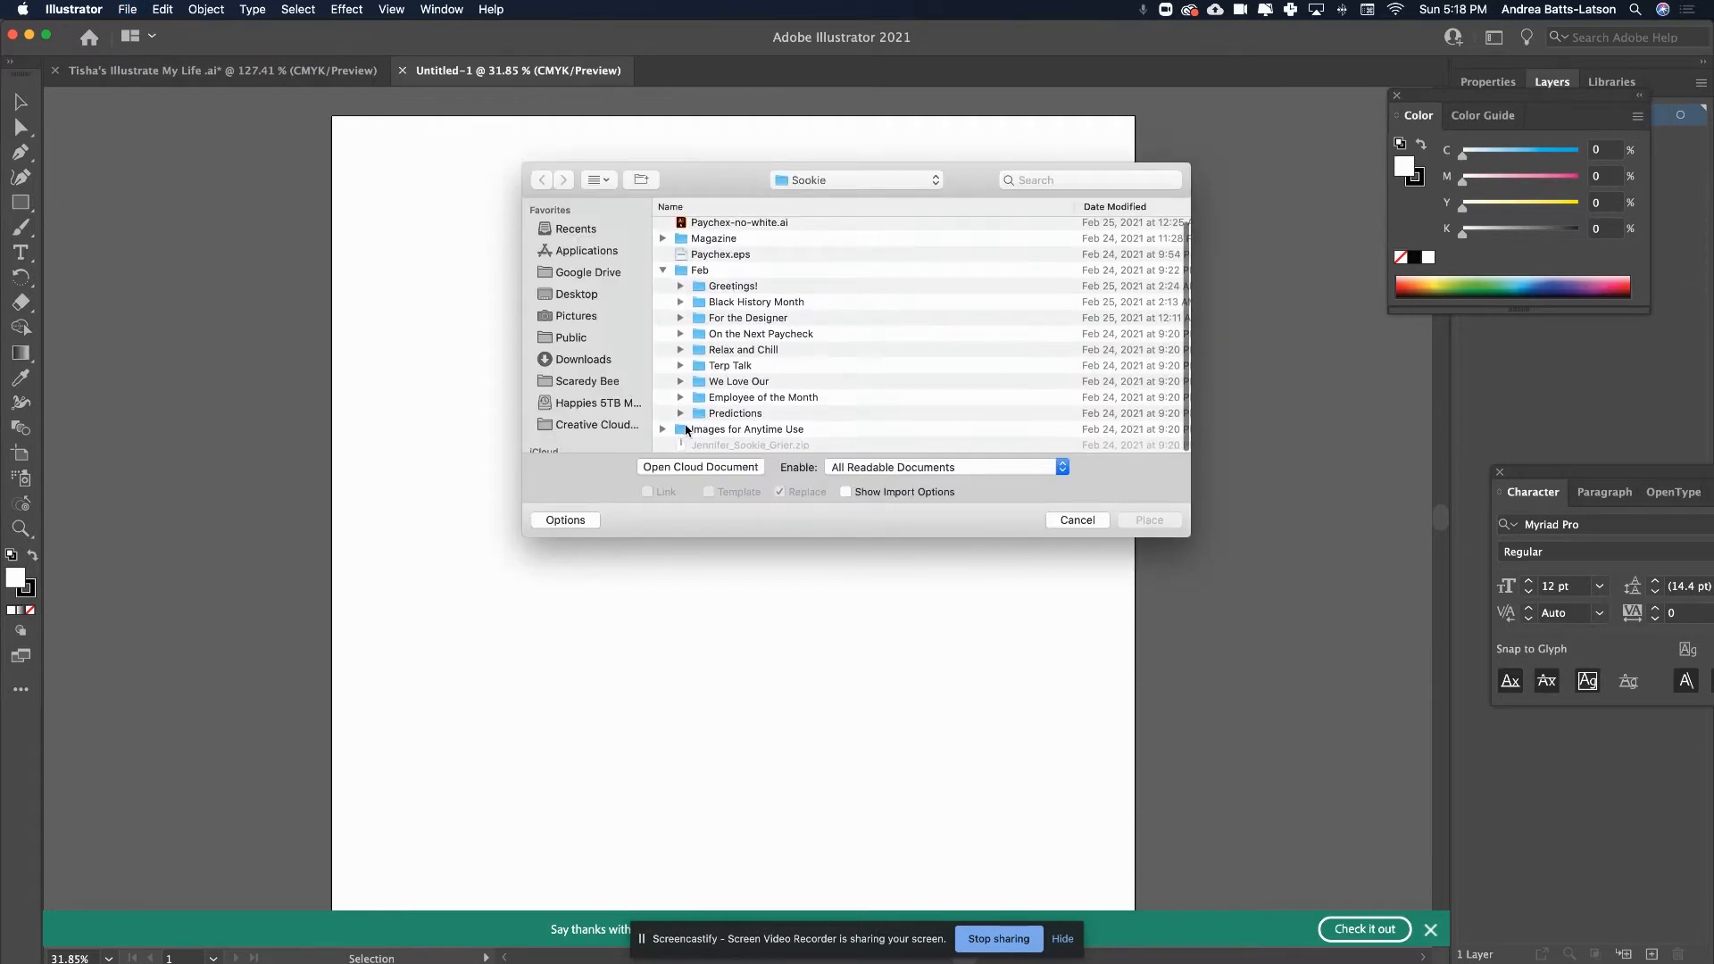
click(685, 430)
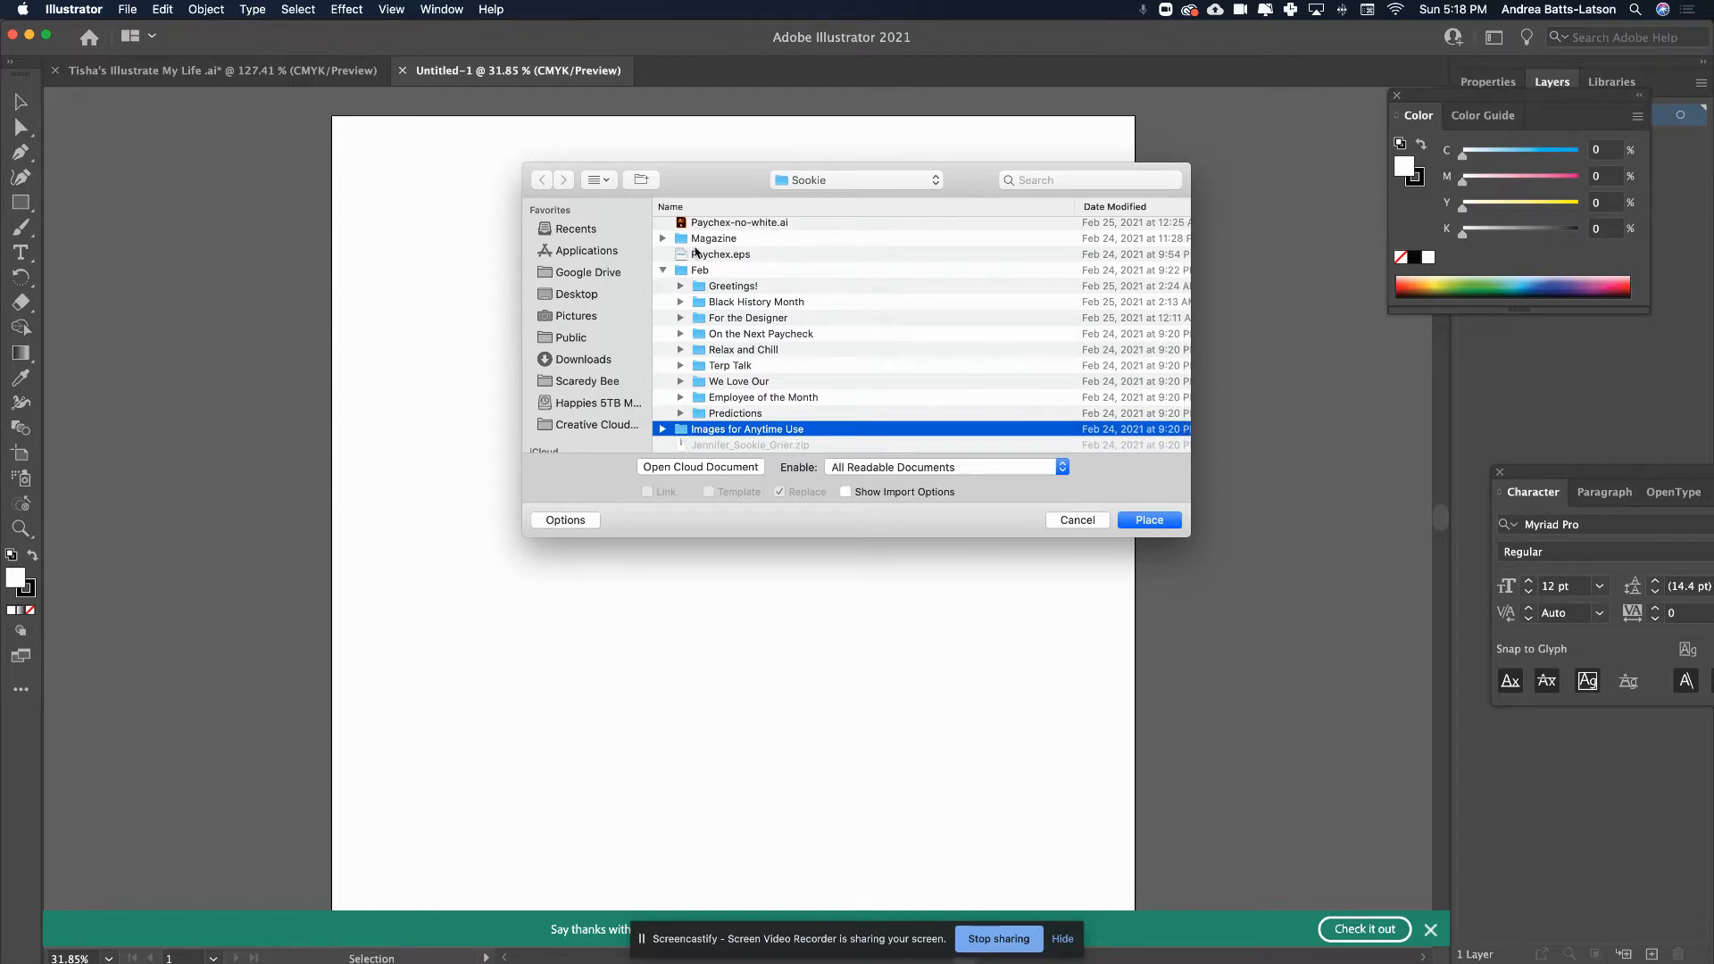
scroll(576, 426, down, 5)
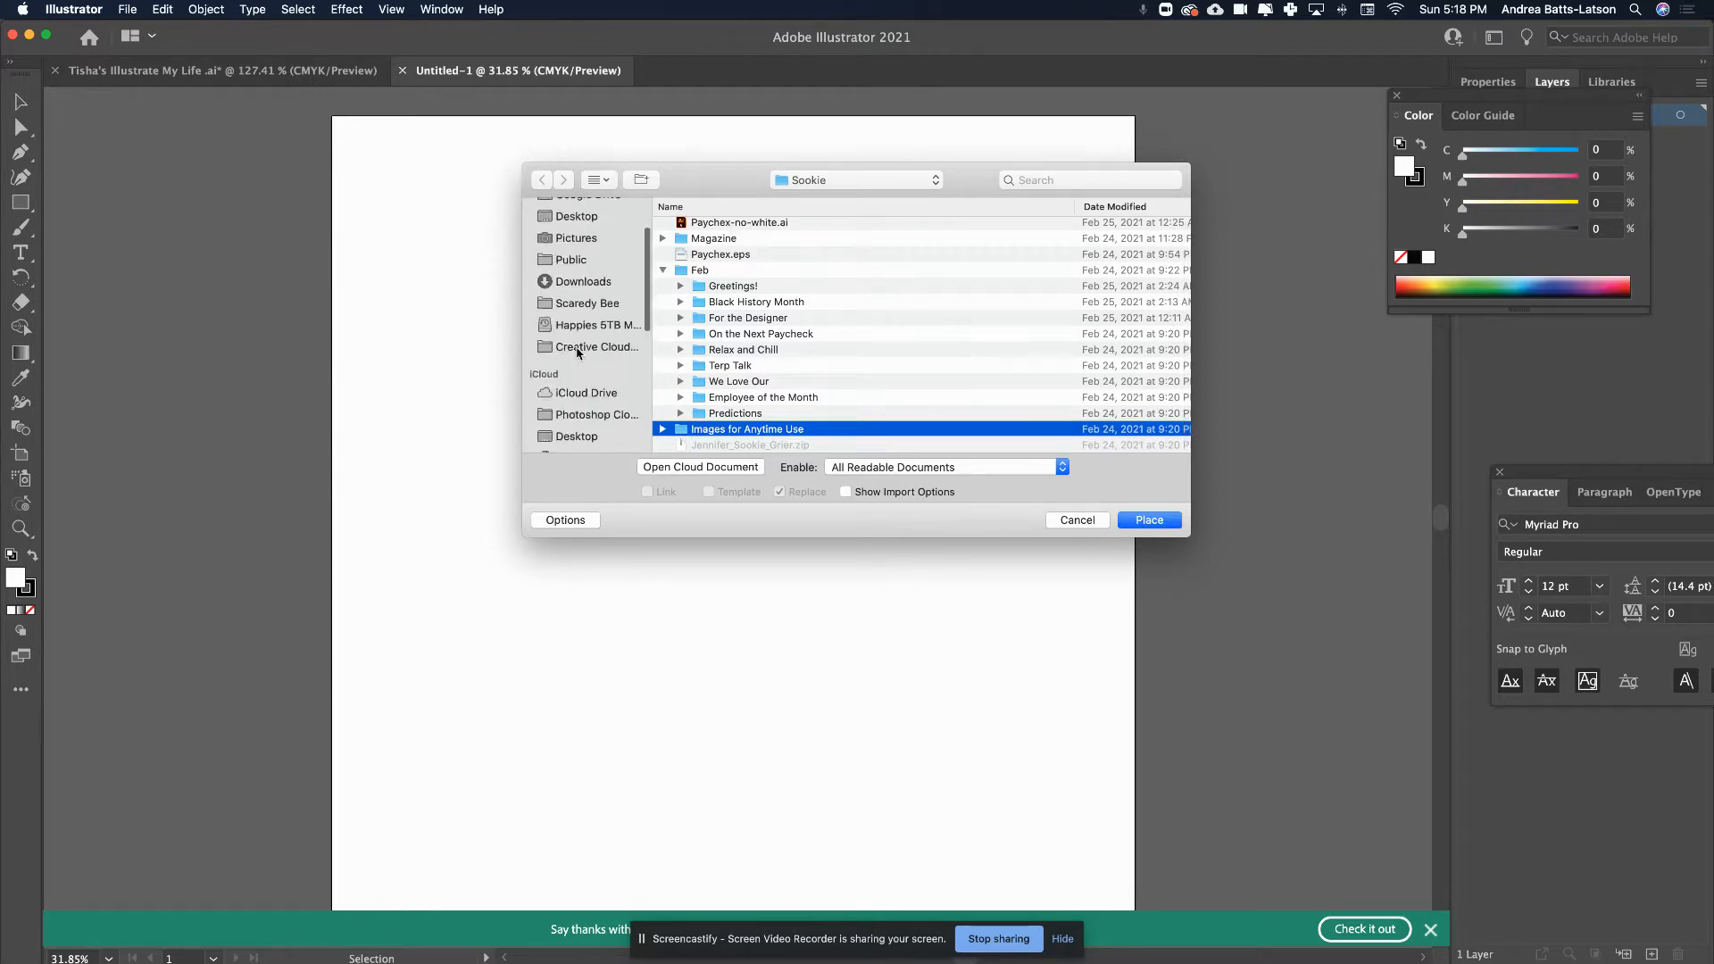
scroll(571, 294, up, 3)
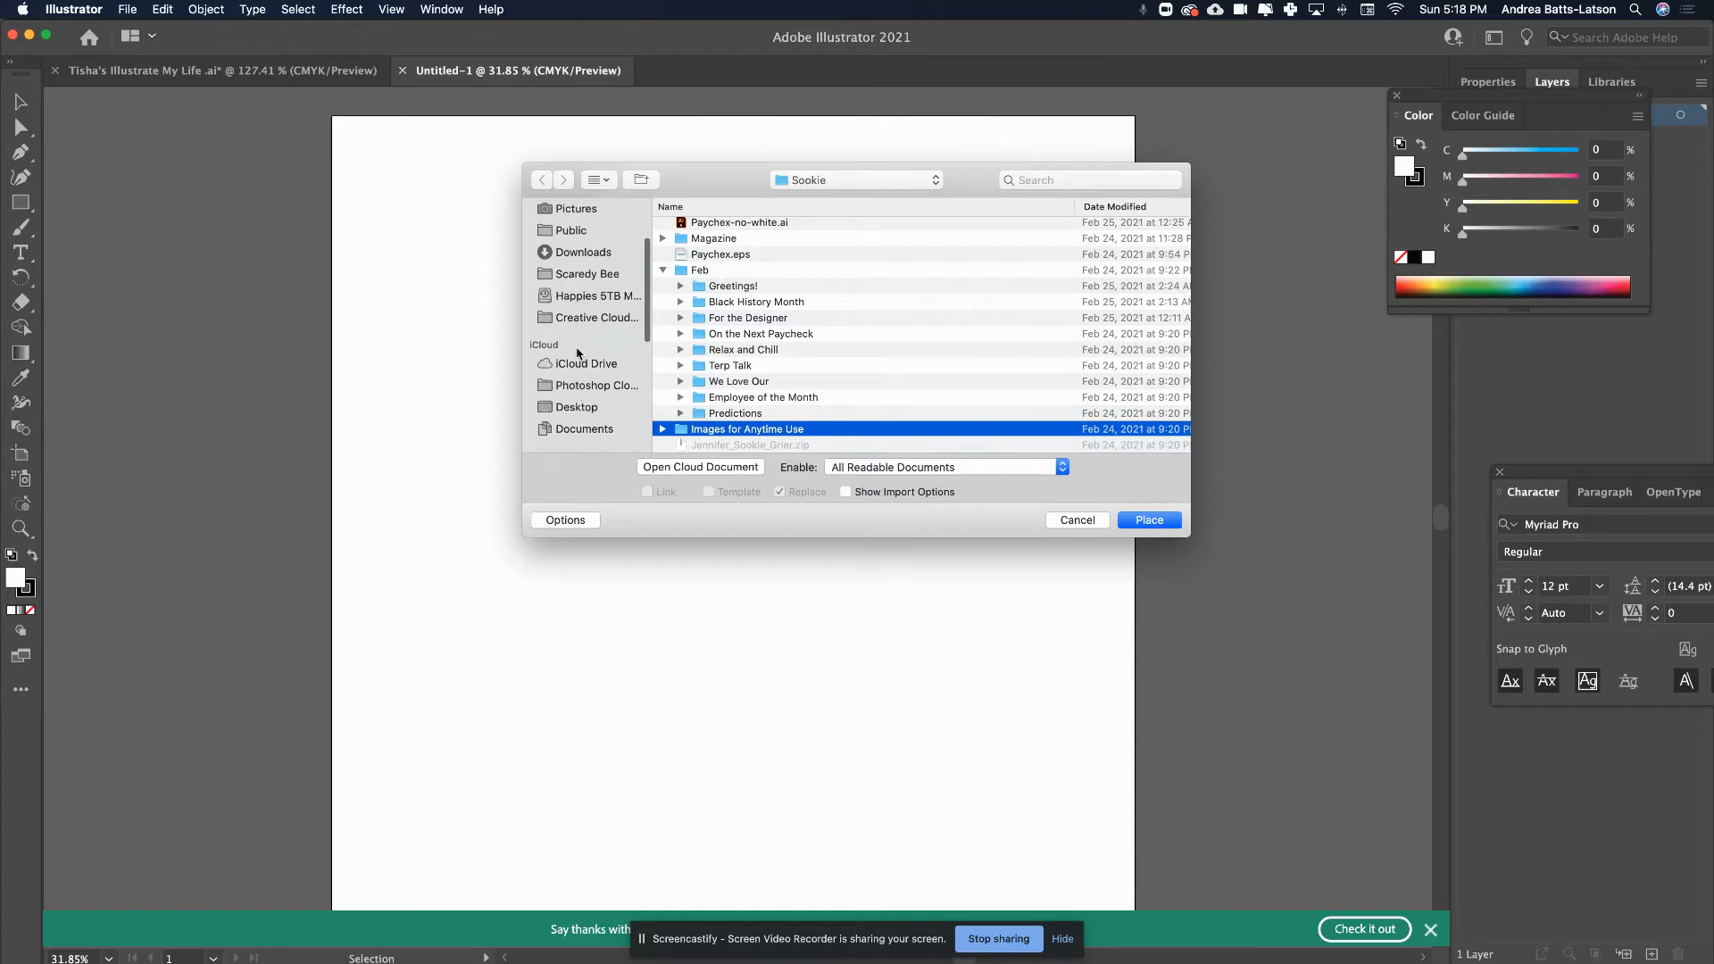
click(571, 256)
scroll(835, 287, down, 3)
scroll(835, 288, down, 10)
scroll(835, 287, down, 10)
- Preview candidate images in Downloads, including the Questions Answers sign, the windblown-hair portrait and Zoom Background (1).psd
click(733, 304)
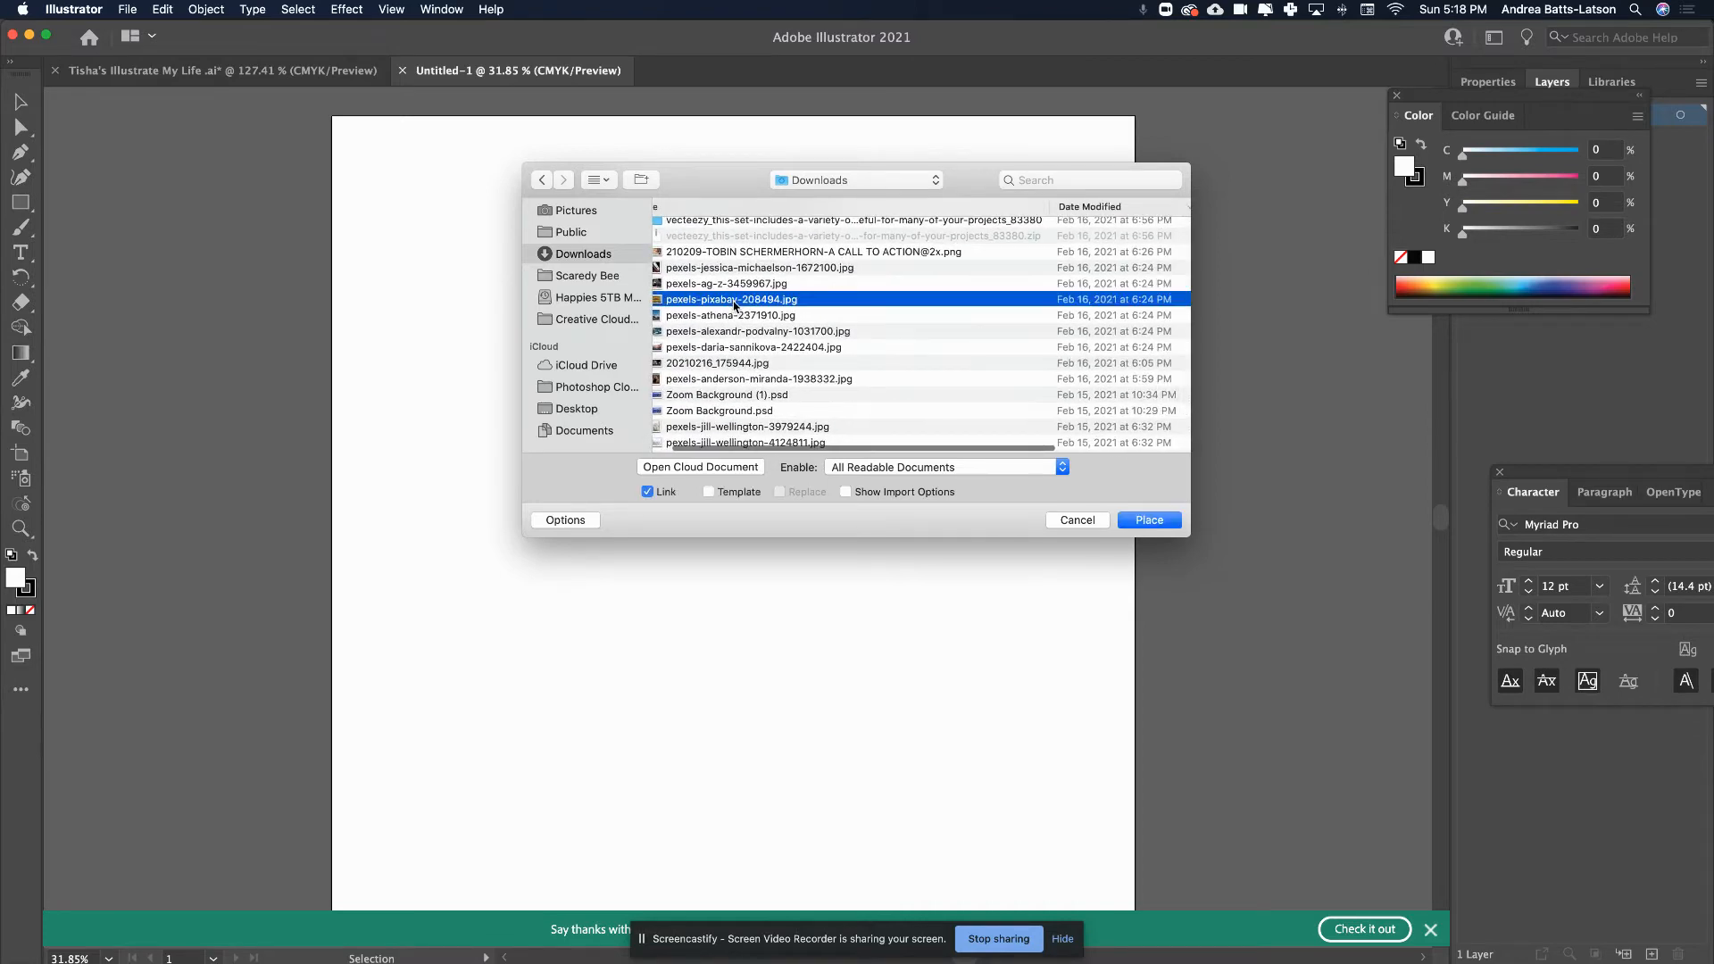
scroll(738, 313, left, 1)
key(space)
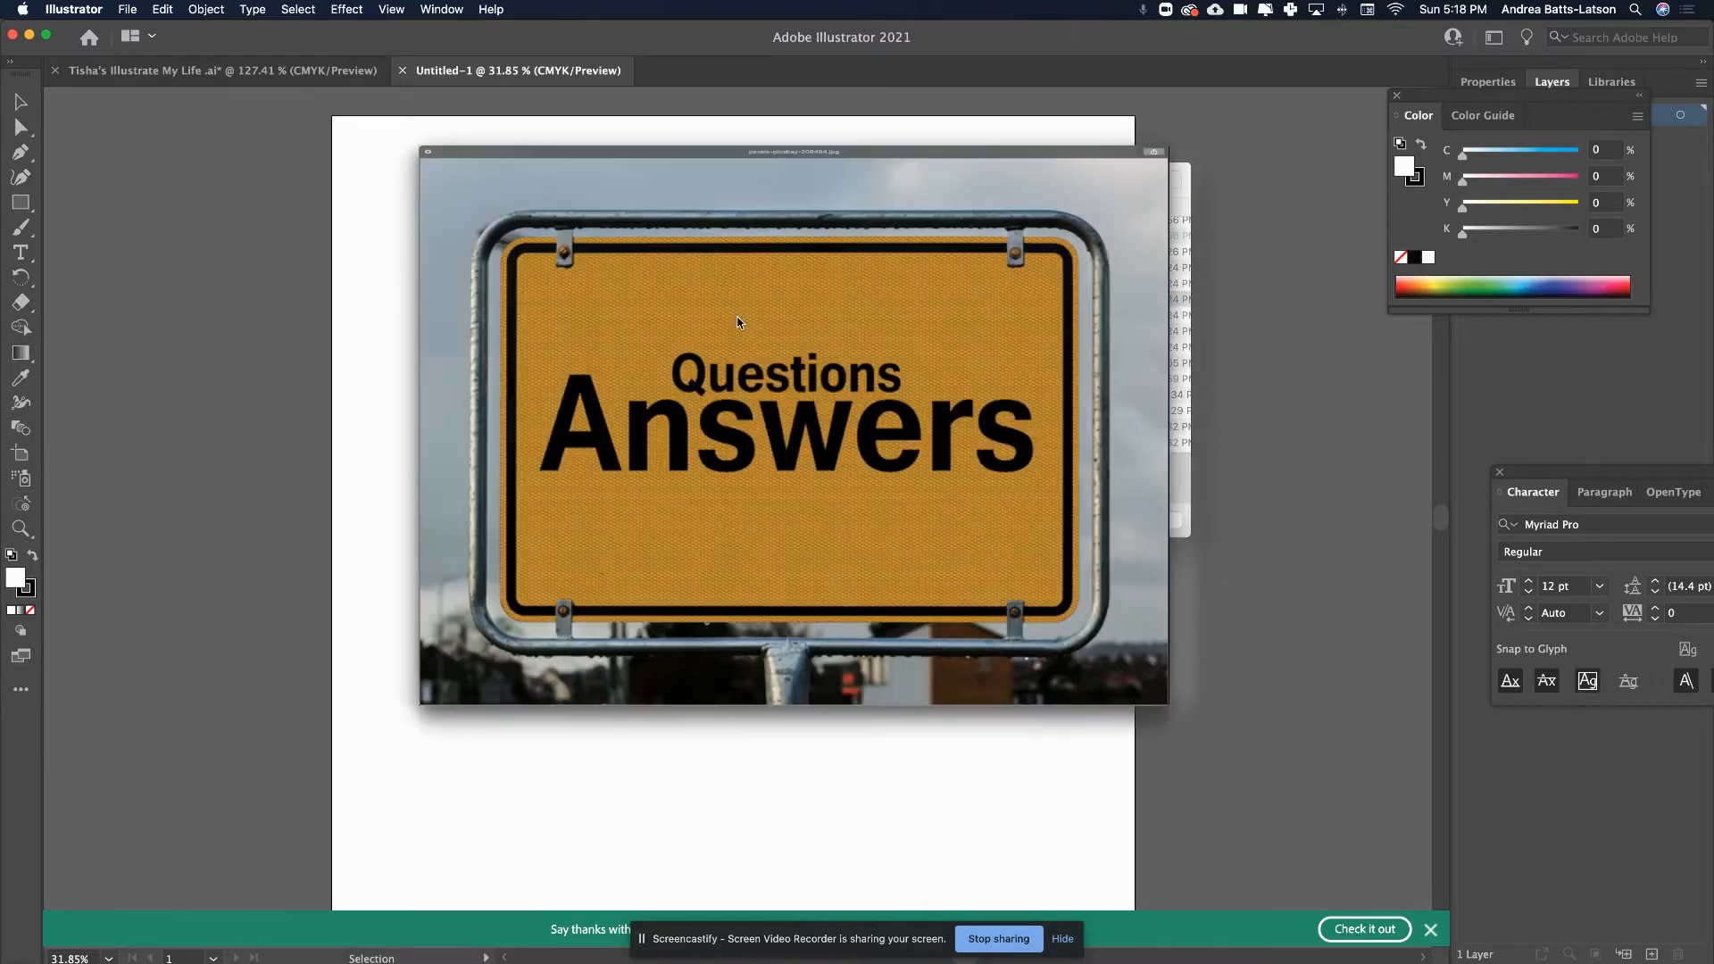
key(space)
click(737, 336)
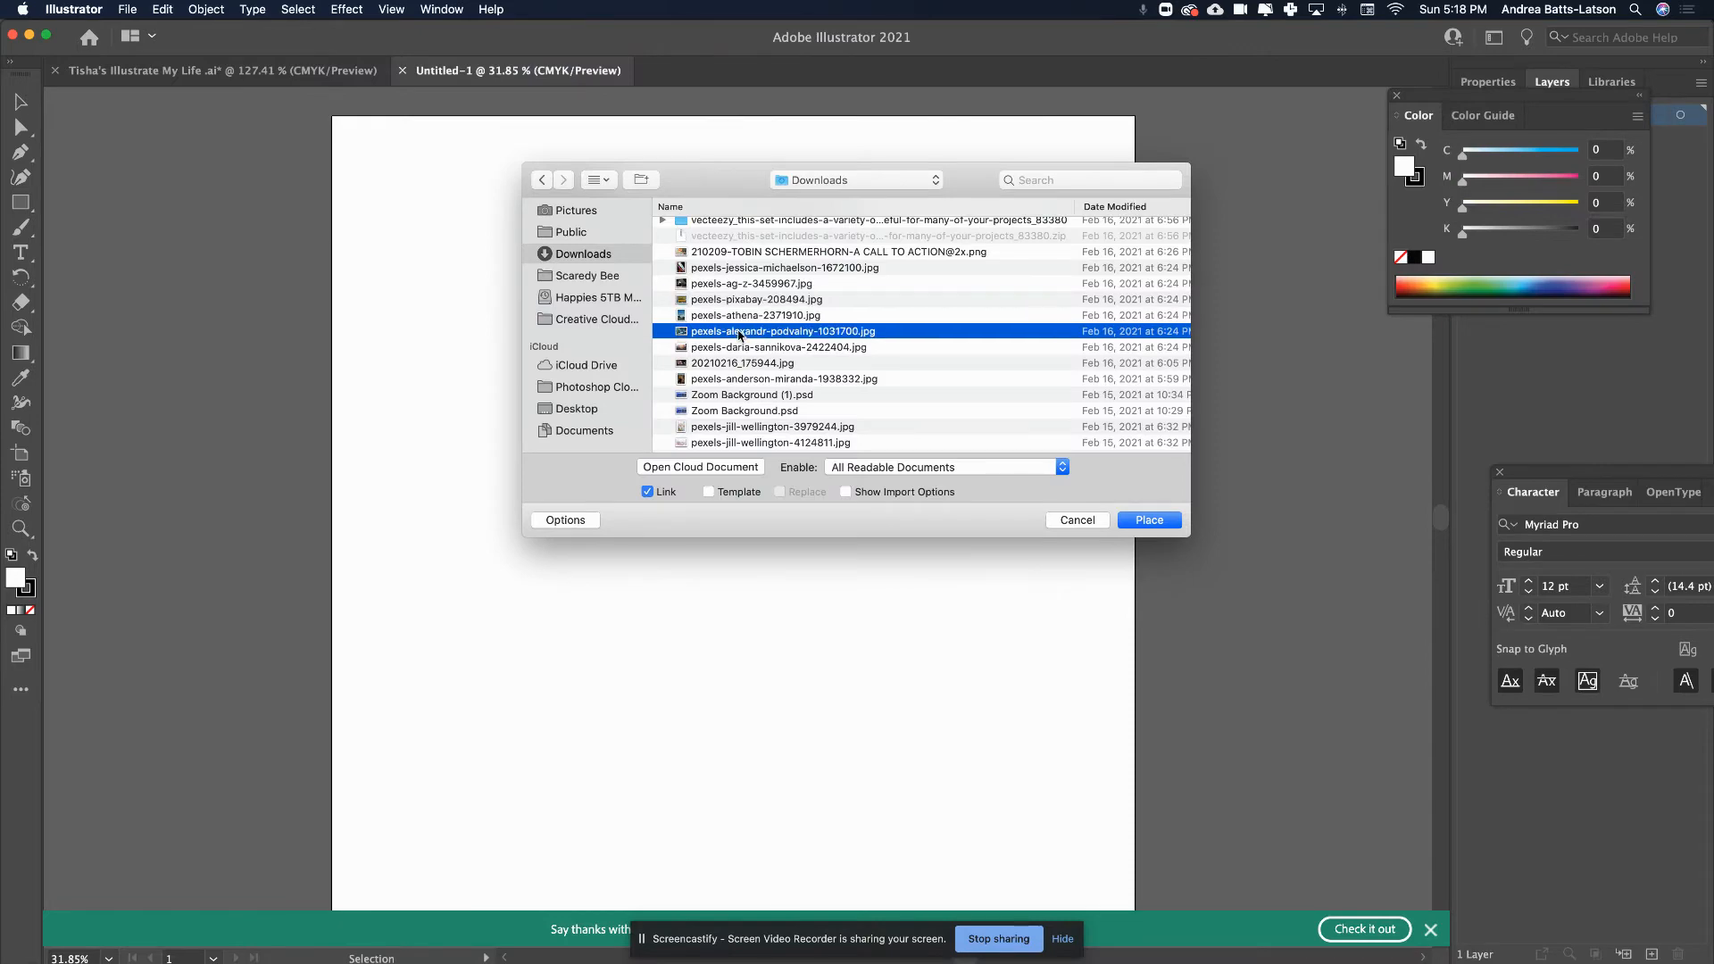
key(space)
key(space)
click(741, 382)
key(space)
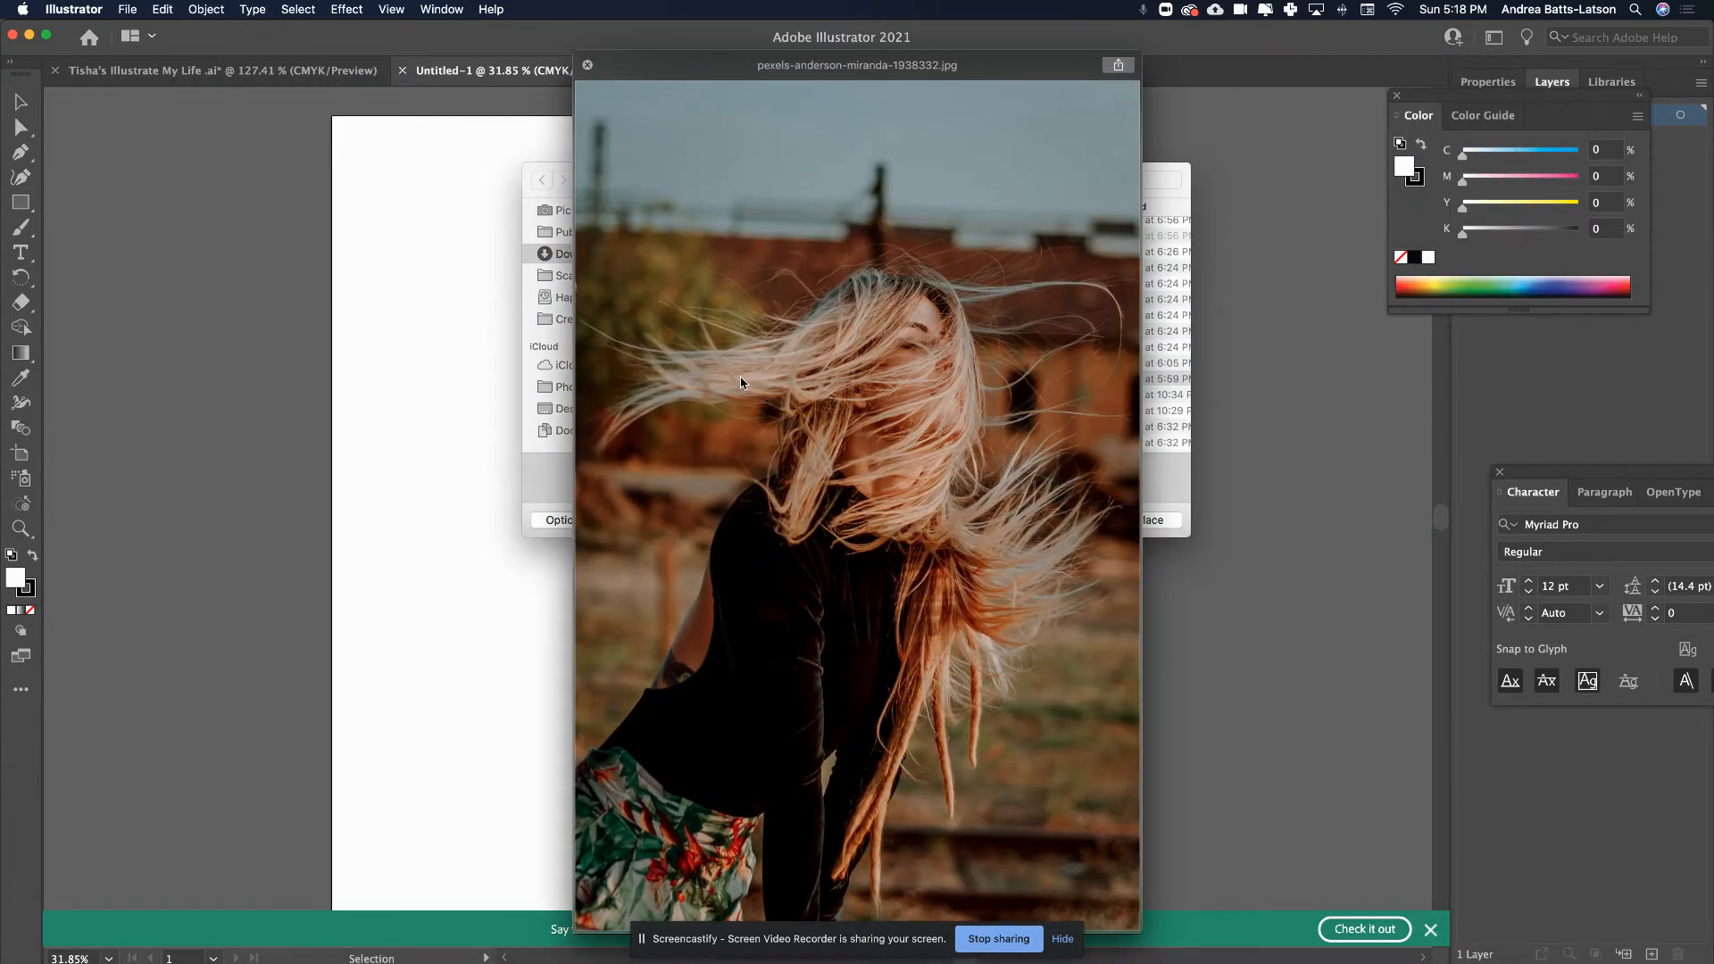
key(space)
click(741, 398)
key(space)
key(space)
- Preview more of the February 16 photos, including the theater marquee, and look at pexels-pixabay-208494.jpg again
click(727, 348)
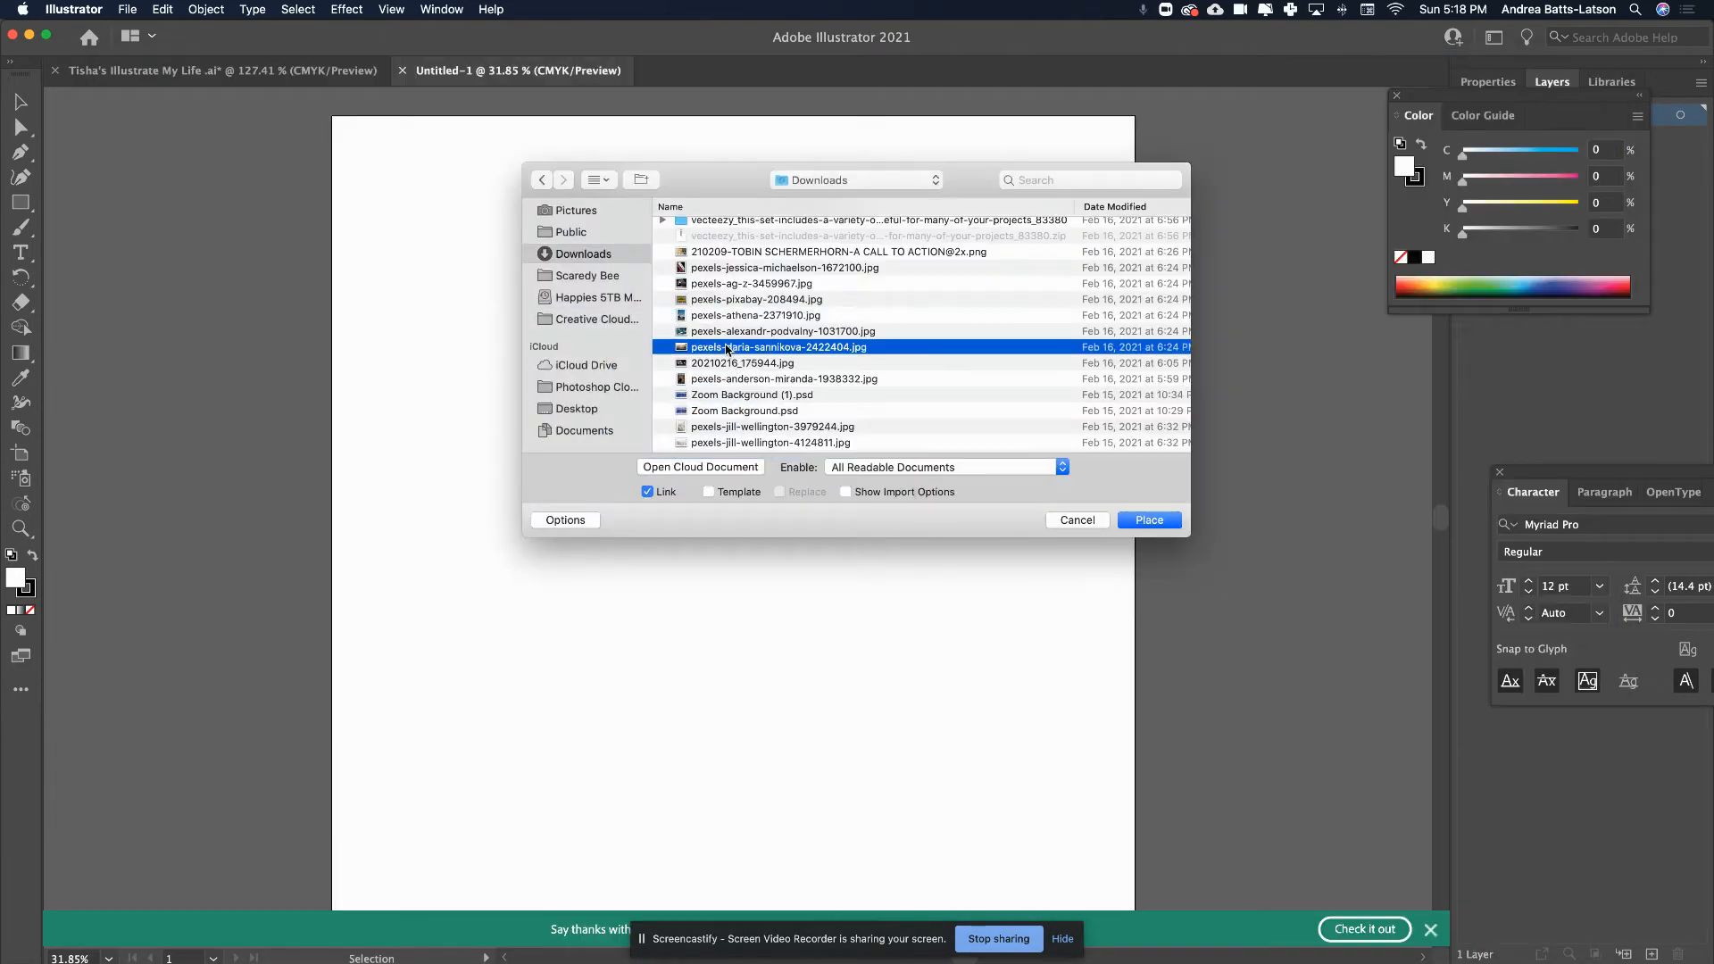
key(space)
key(space)
click(730, 364)
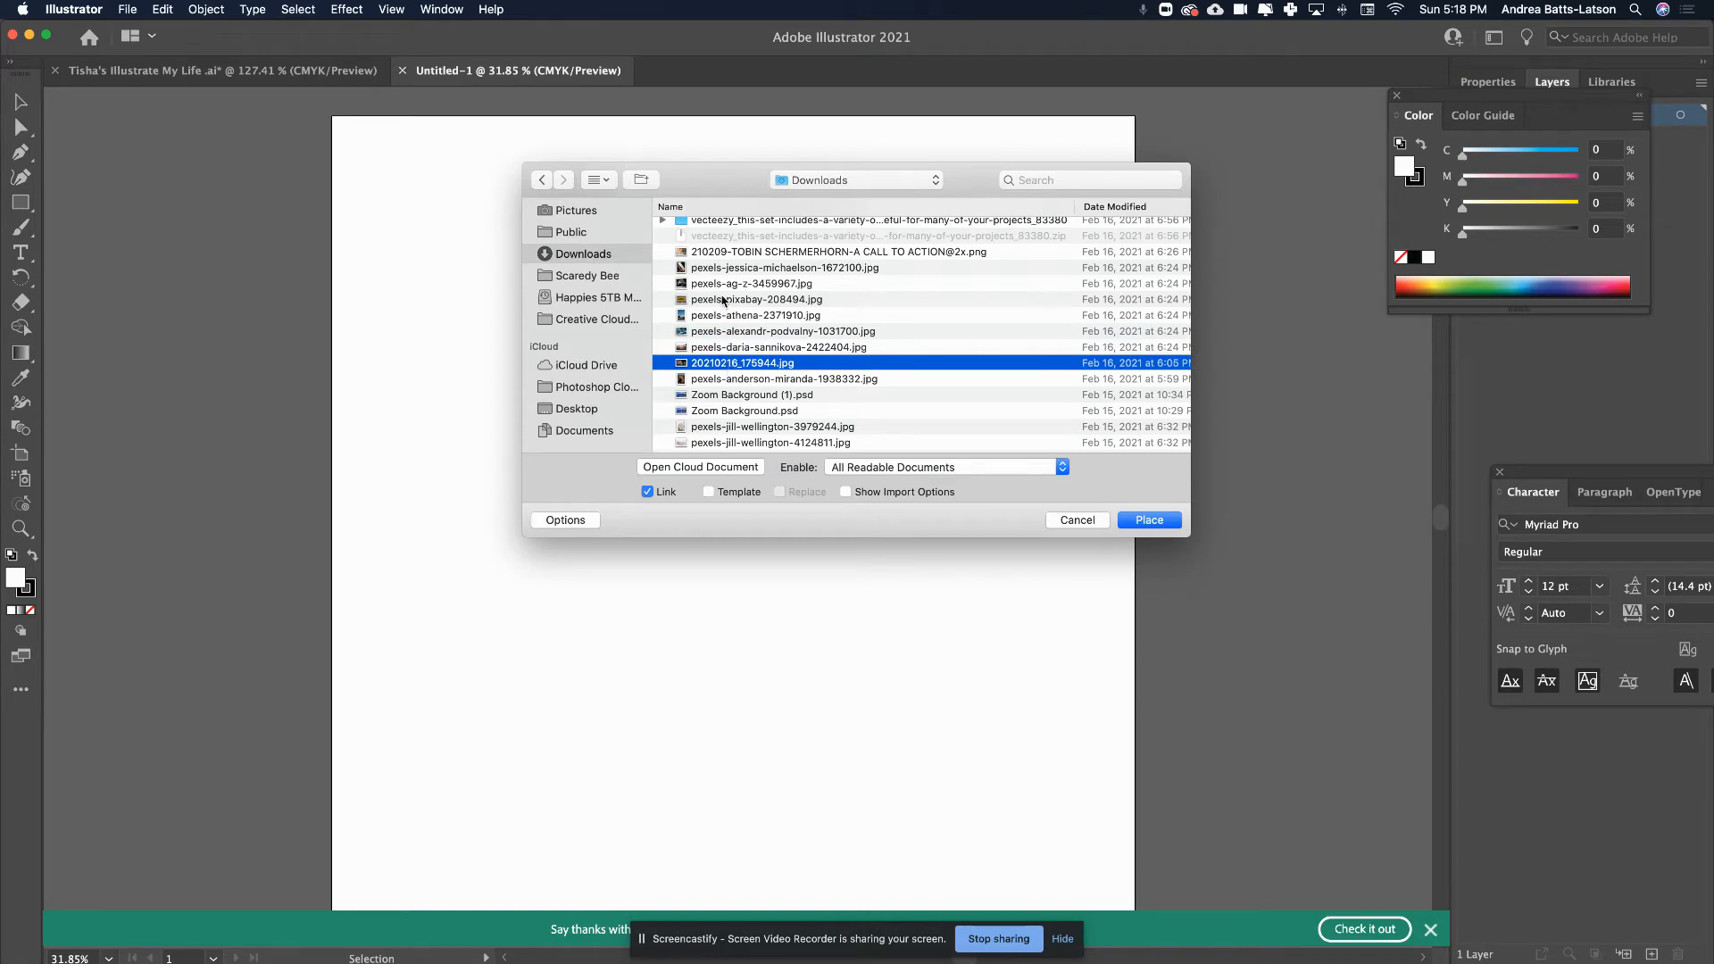
click(719, 268)
key(space)
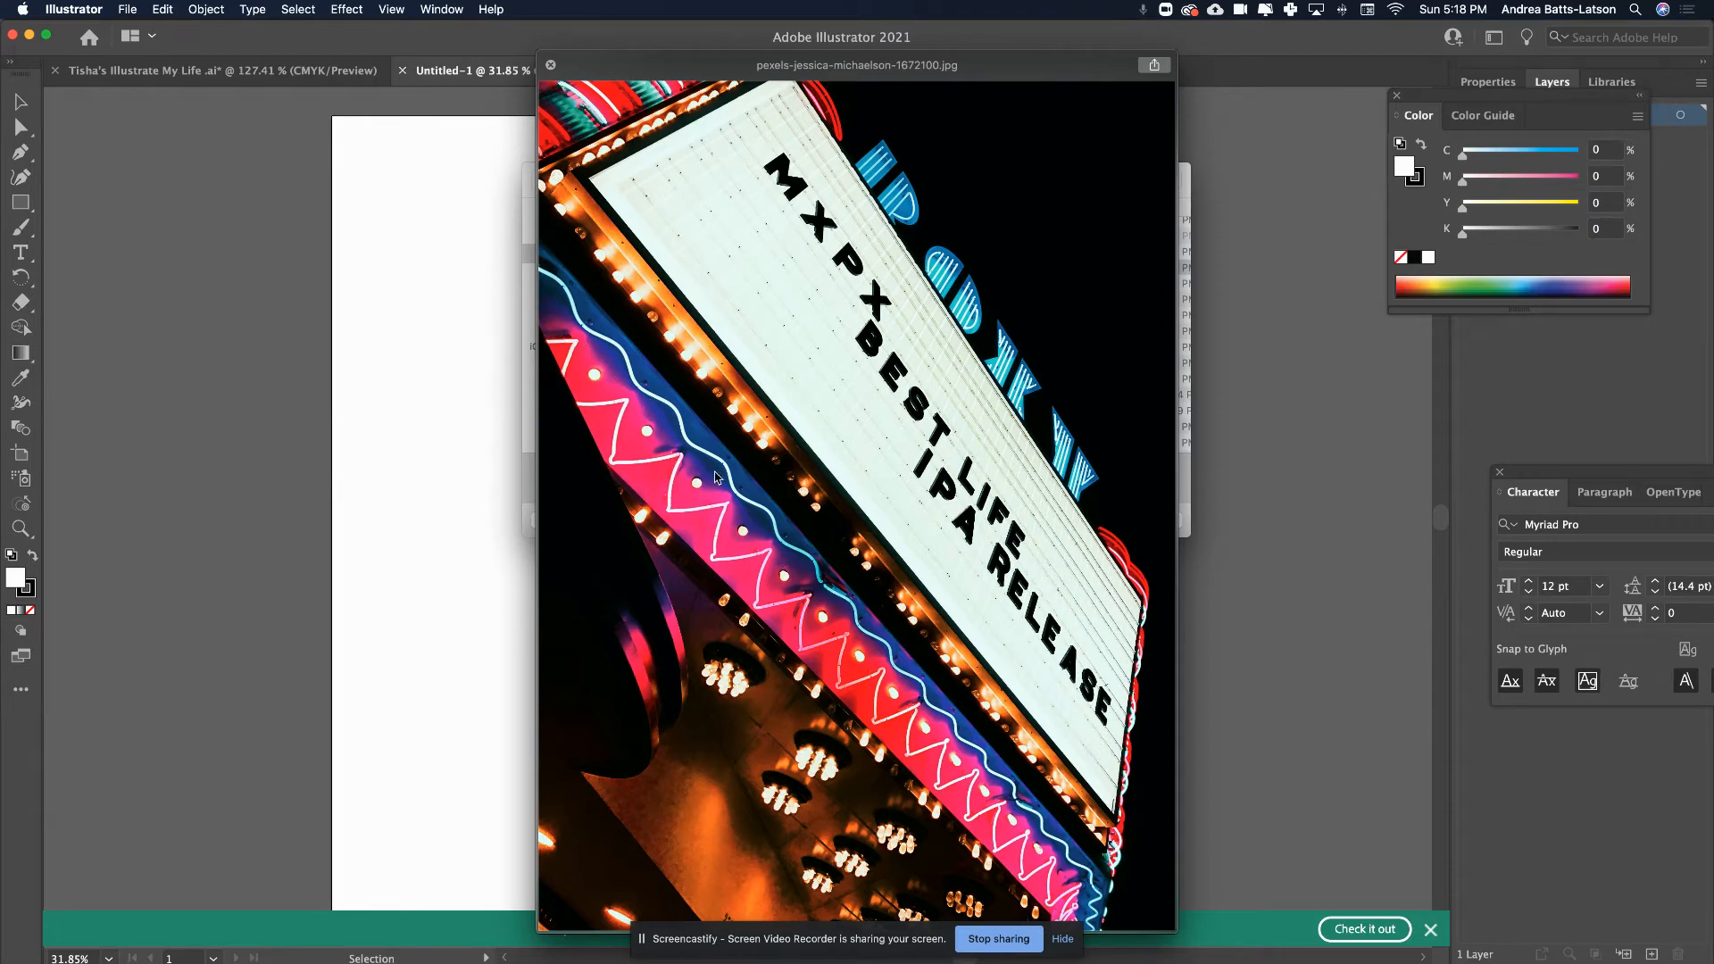
key(space)
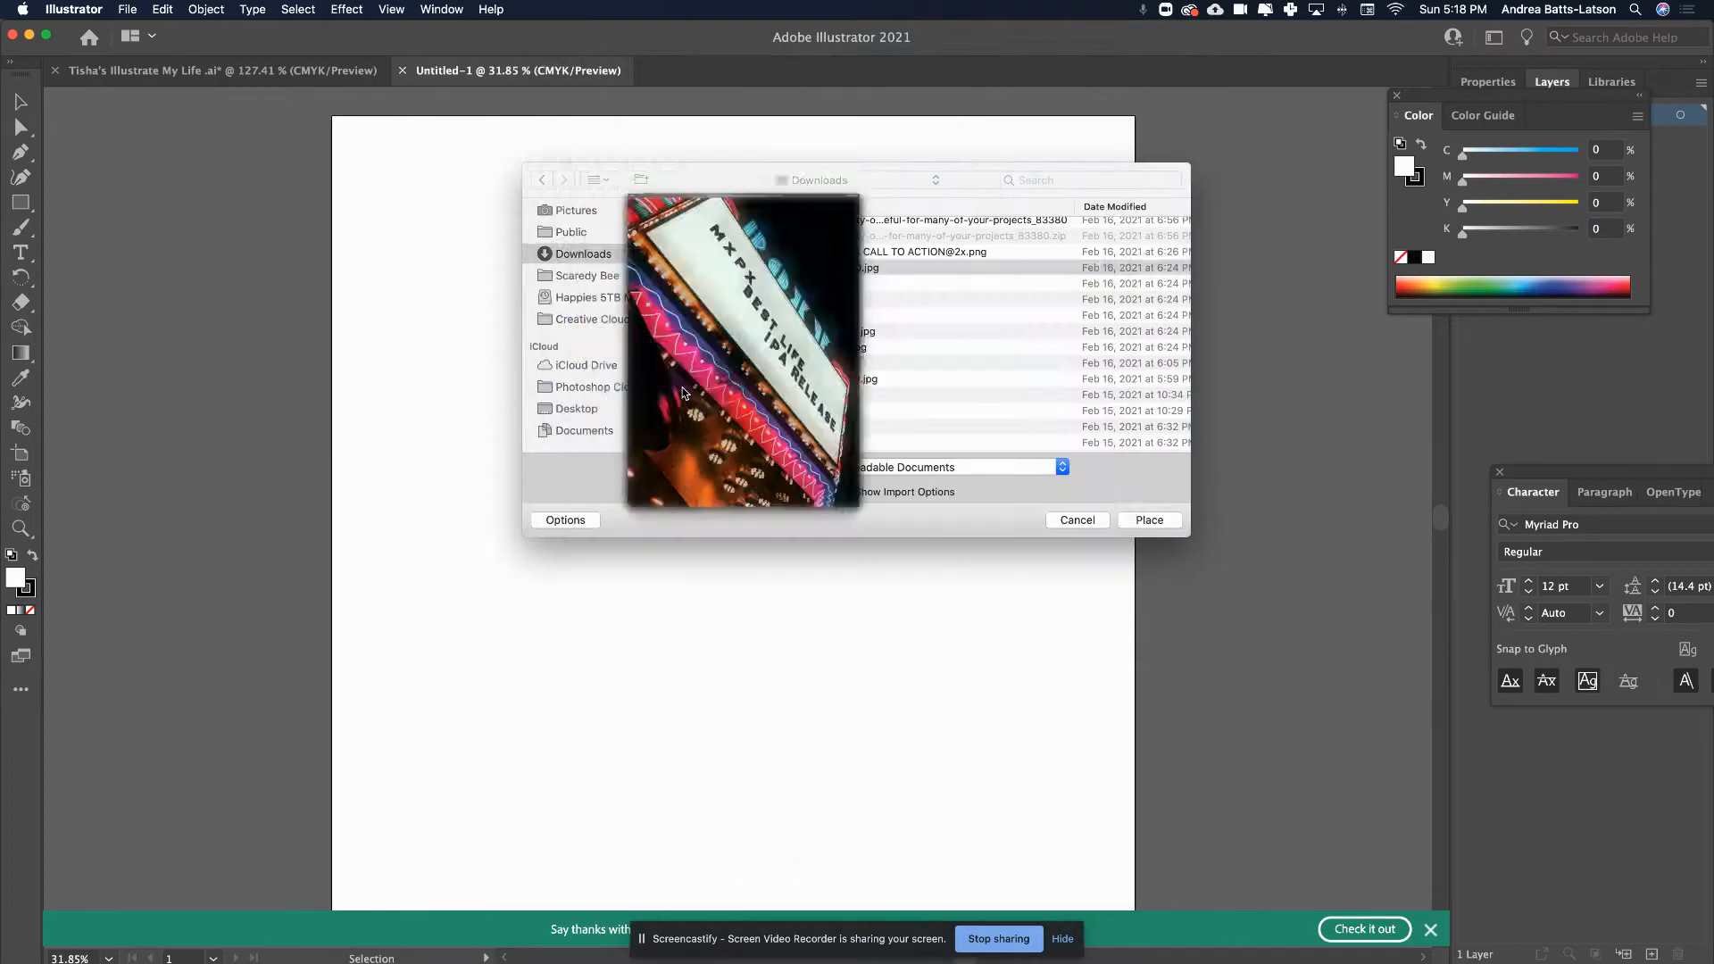
click(729, 300)
key(space)
key(space)
- Look through the older mockup files and preview the t-shirt mockup of the student couple in a library
scroll(728, 302, up, 3)
scroll(728, 302, down, 5)
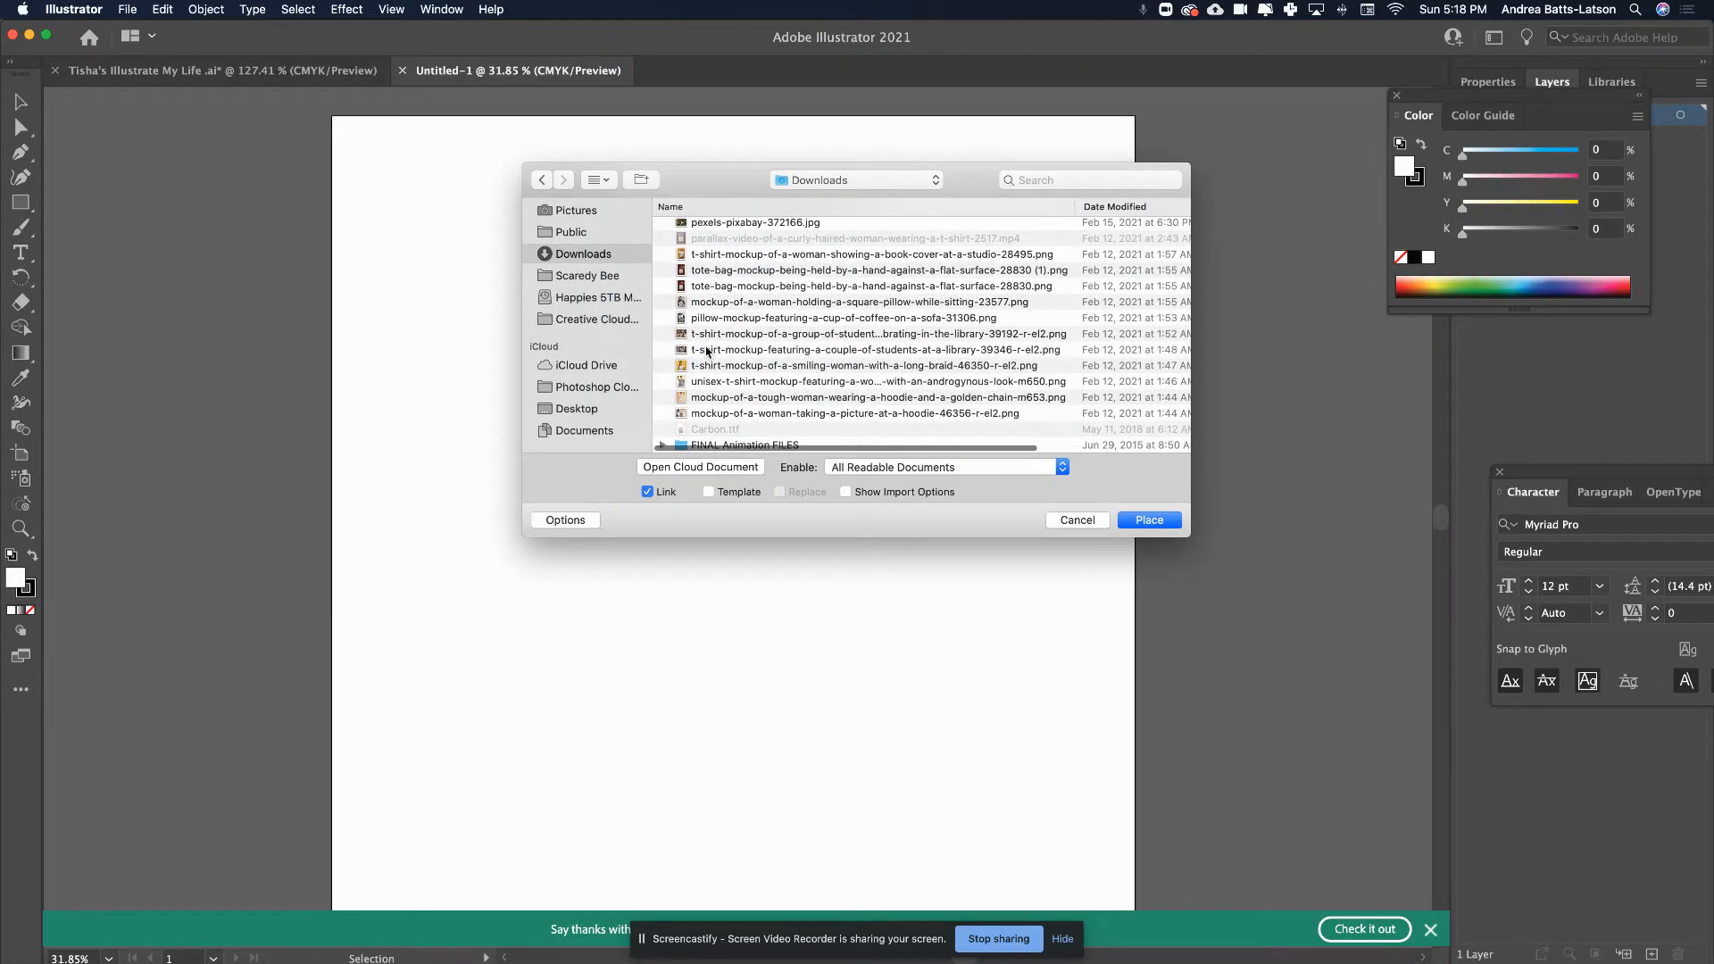
click(711, 351)
key(space)
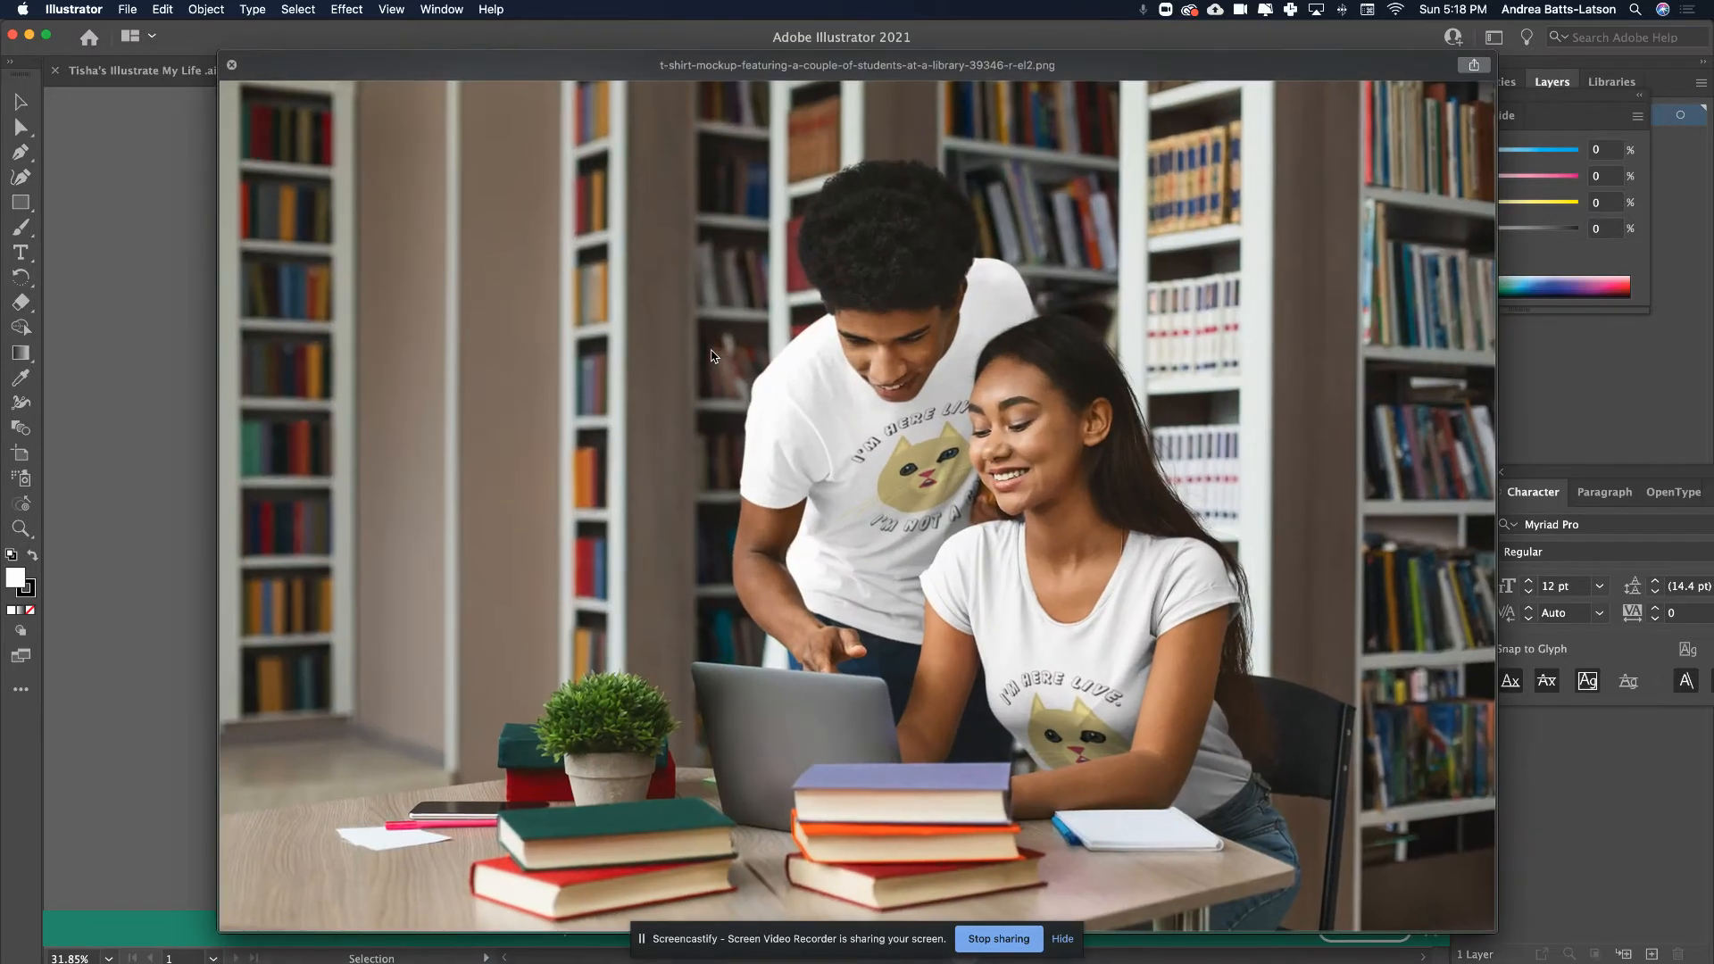
key(space)
scroll(736, 426, up, 5)
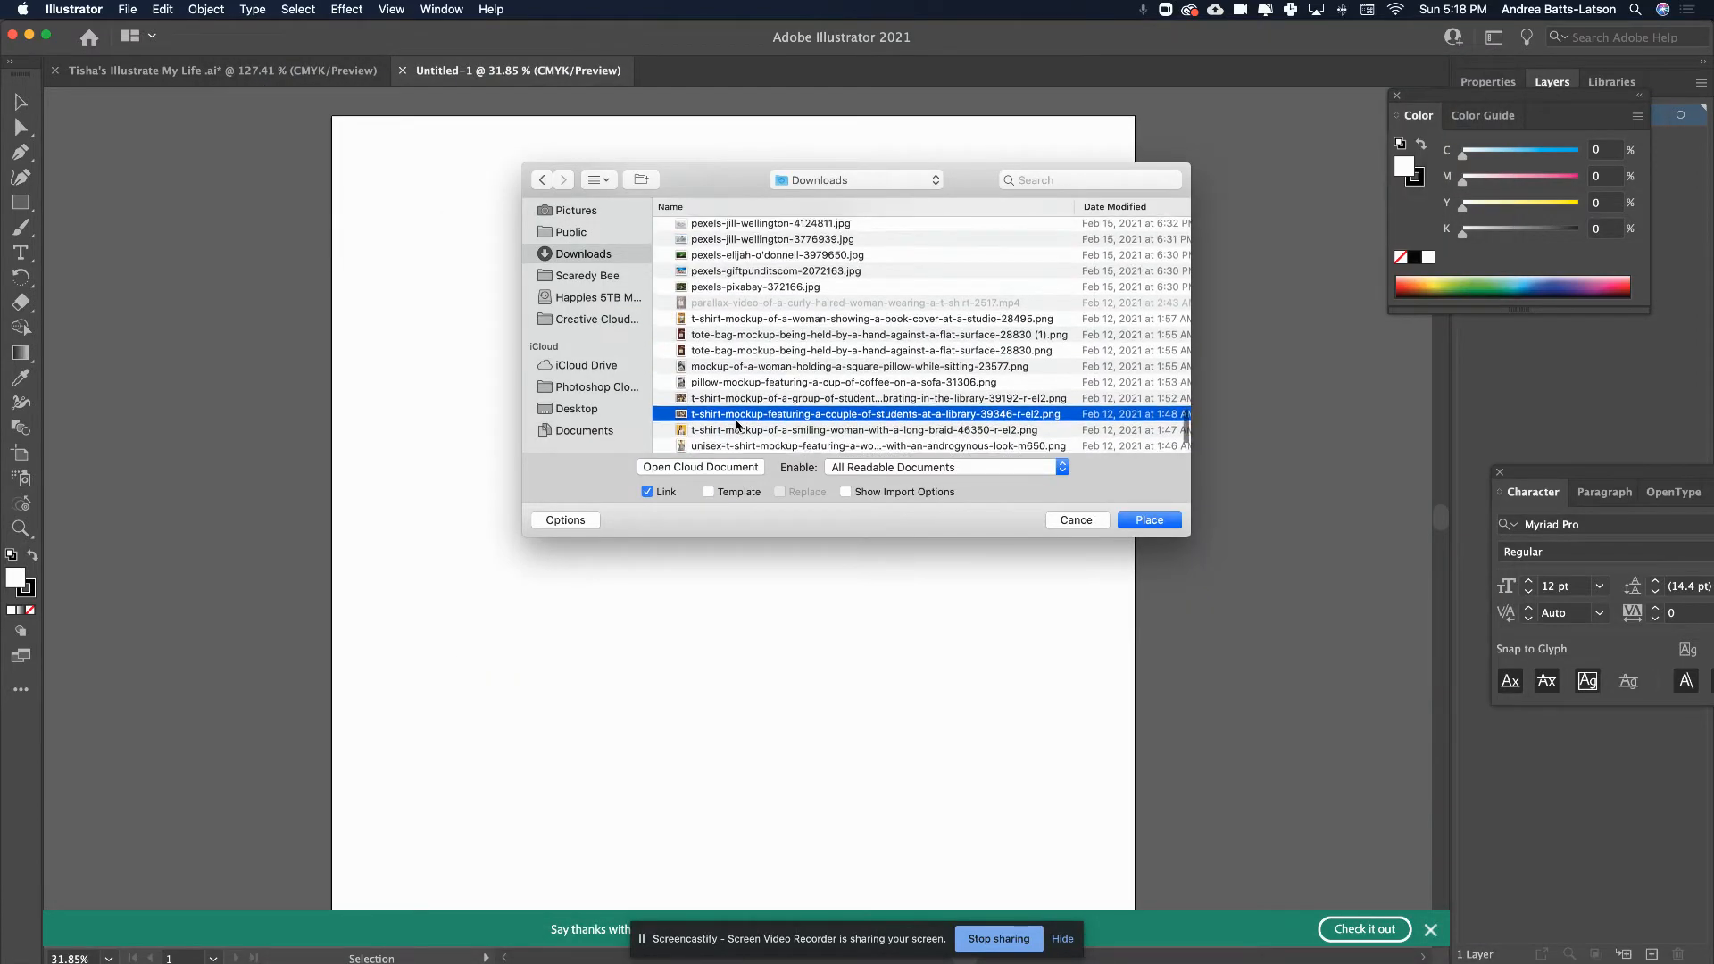
scroll(736, 425, down, 5)
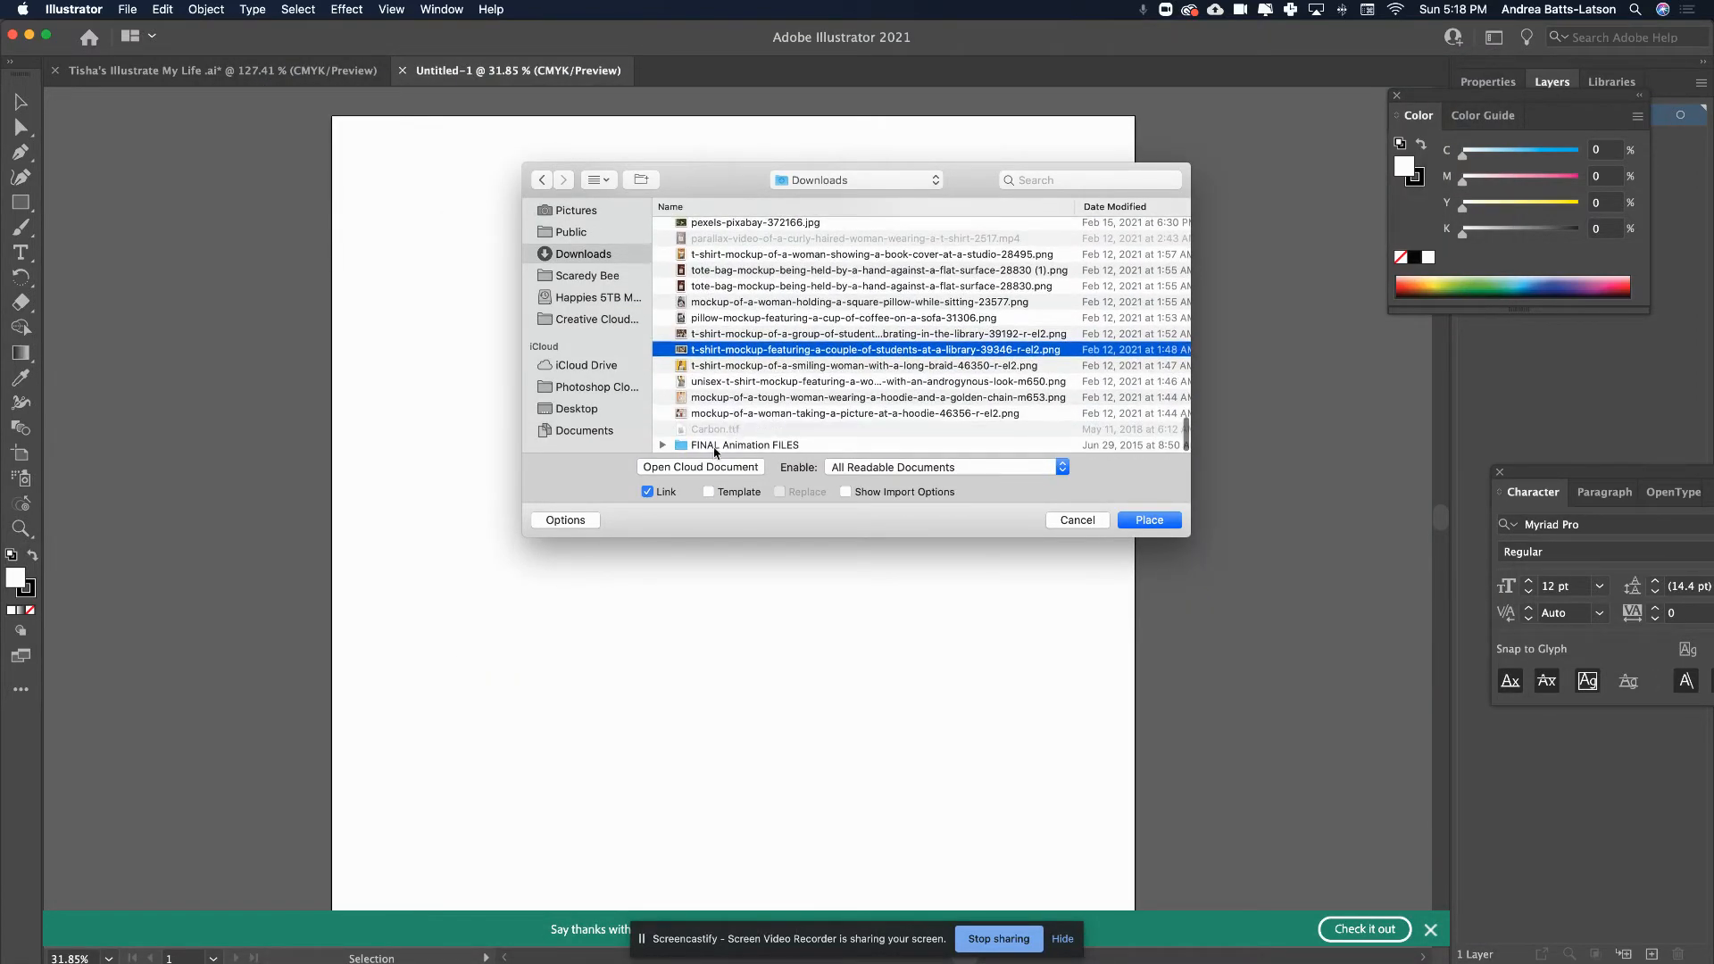
scroll(723, 320, up, 4)
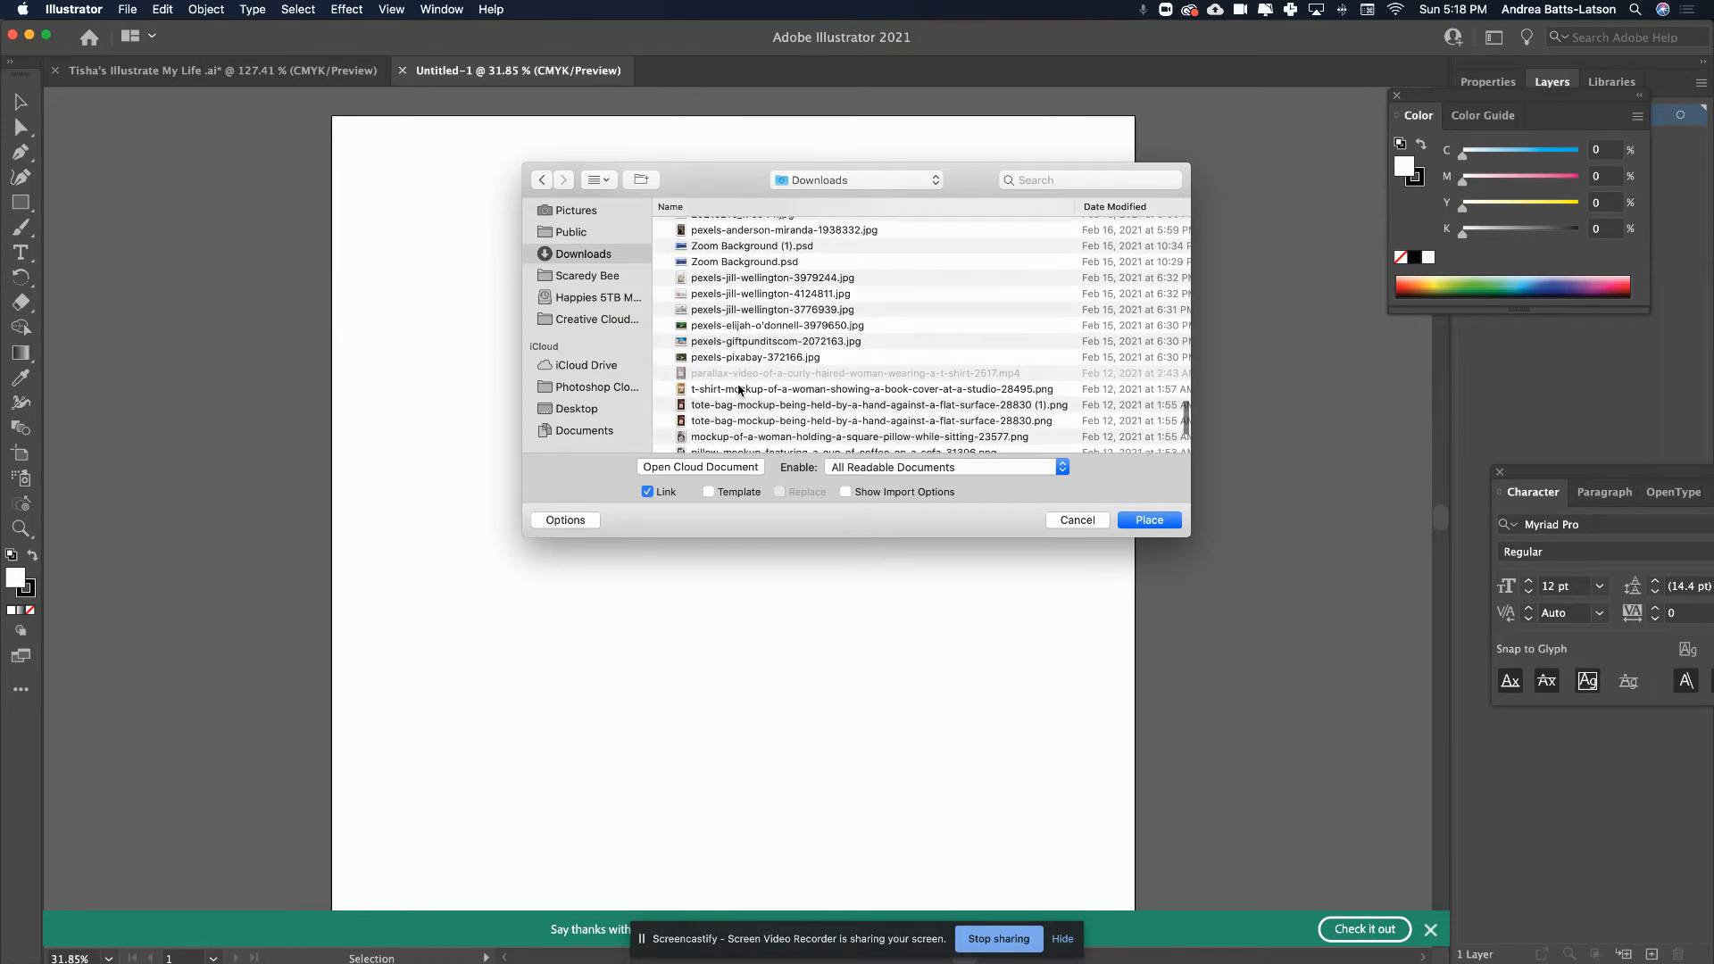
- Preview the macaron and roses photo, the pexels file numbered 3776939, in the Downloads folder
scroll(740, 390, up, 2)
click(740, 377)
key(space)
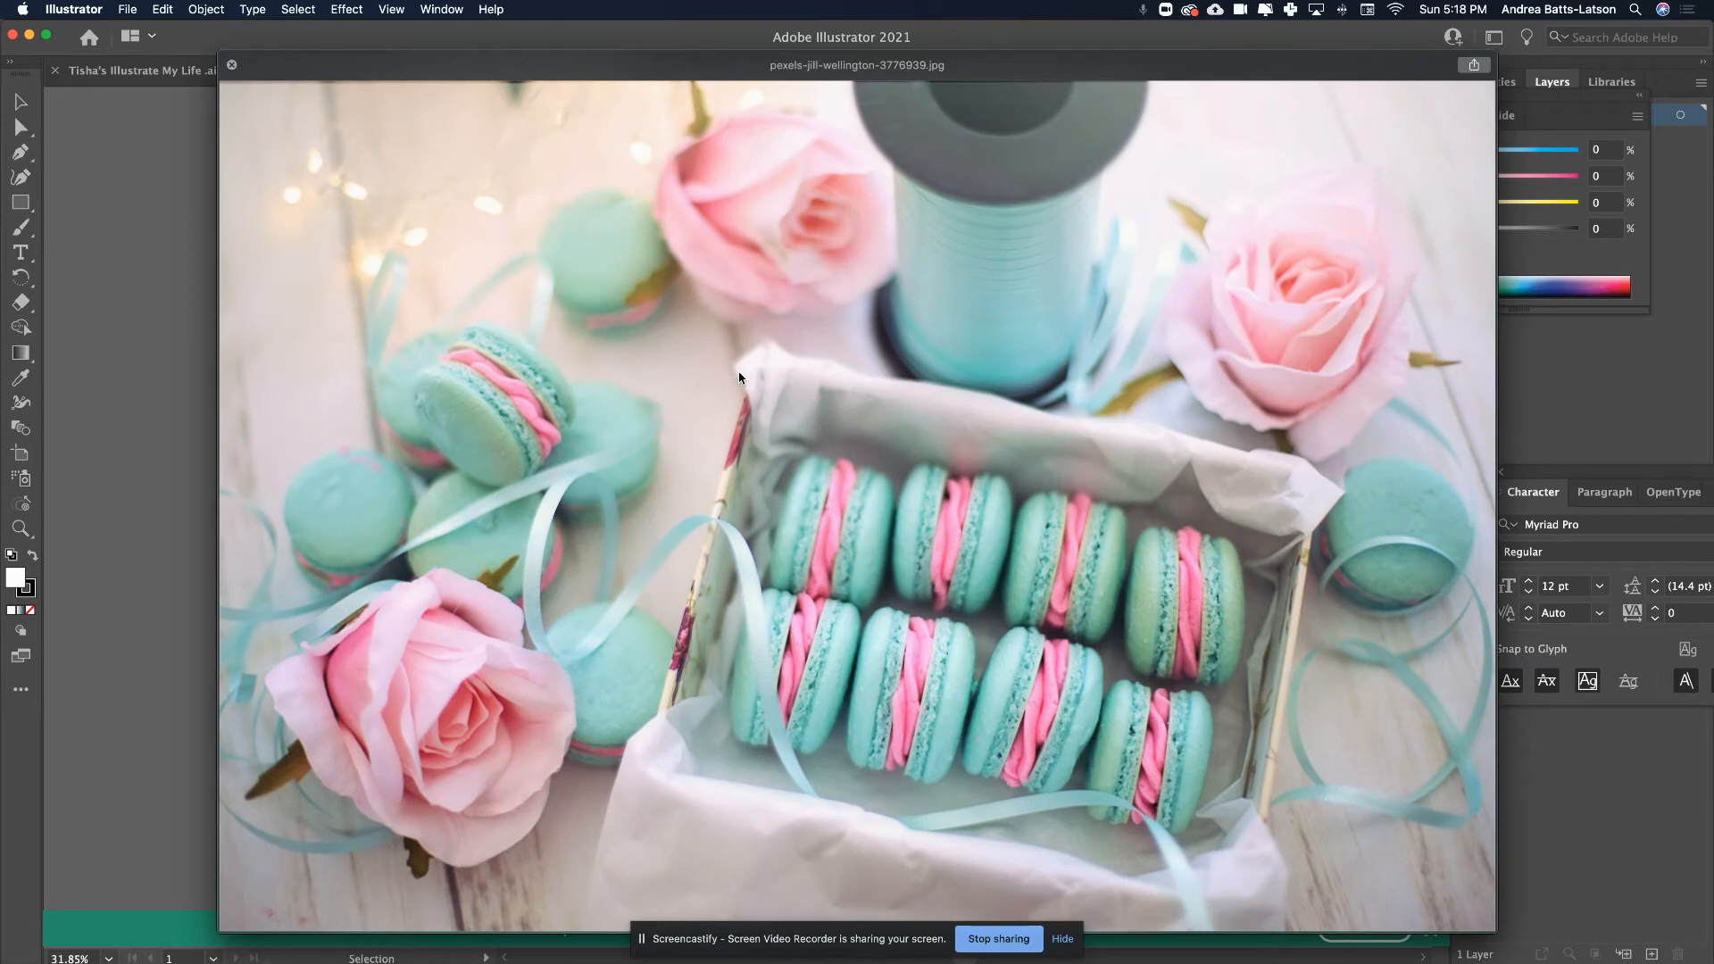
key(space)
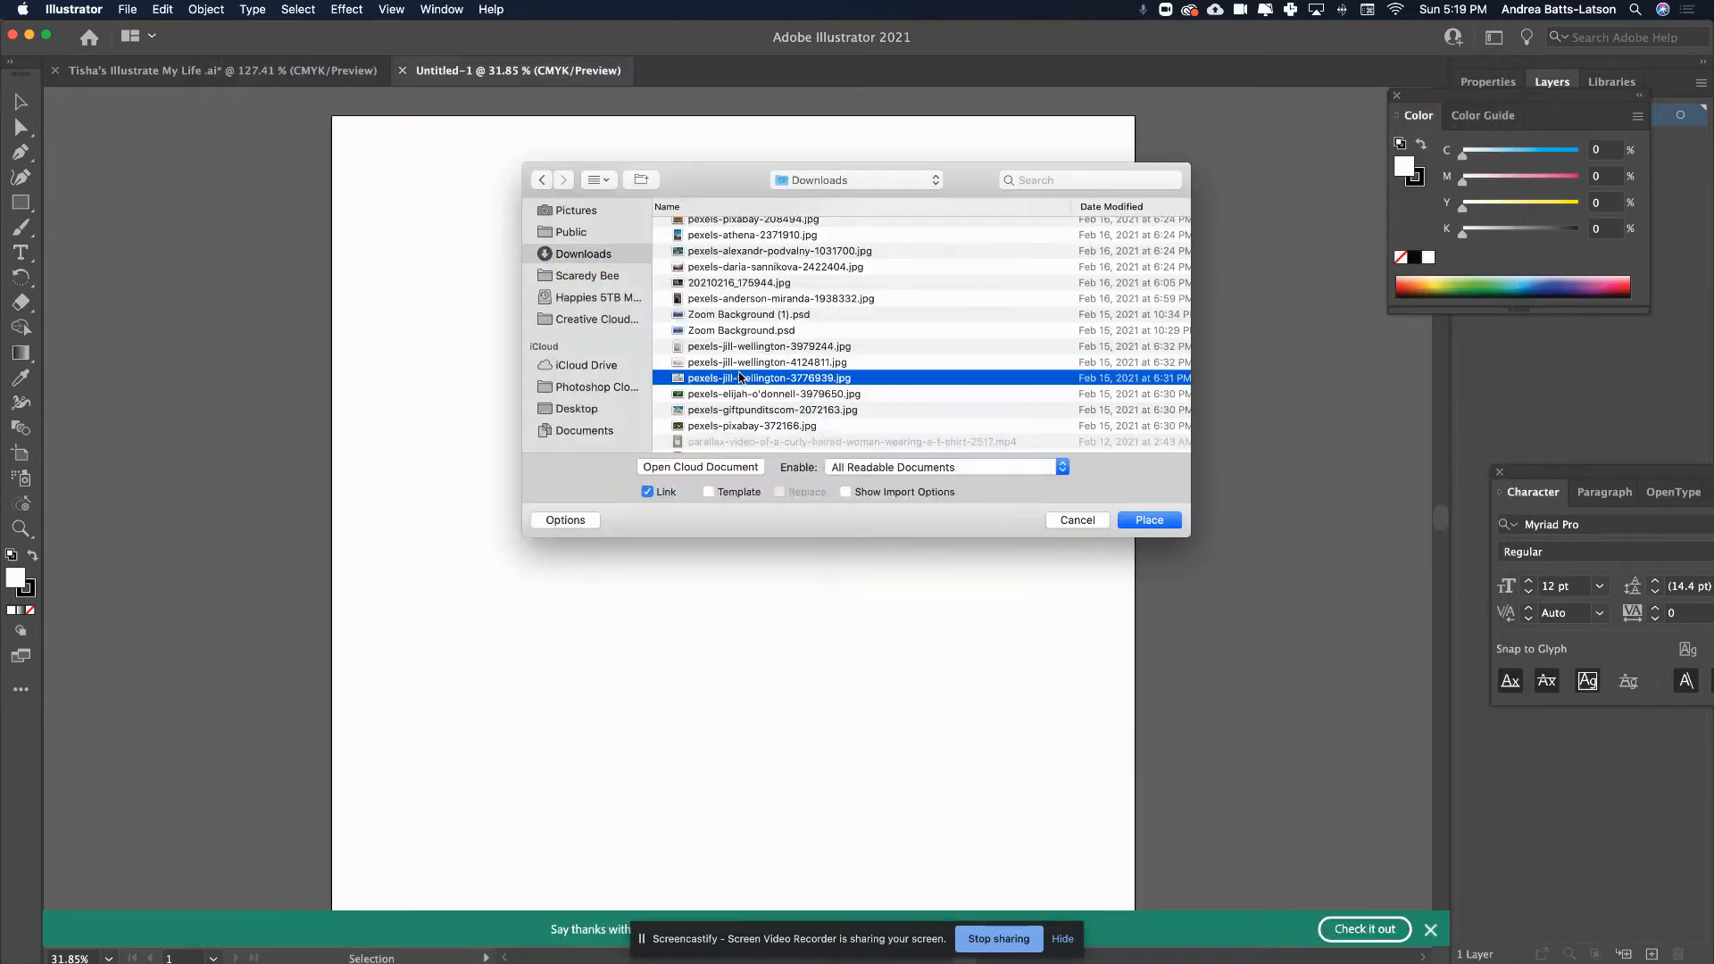
key(space)
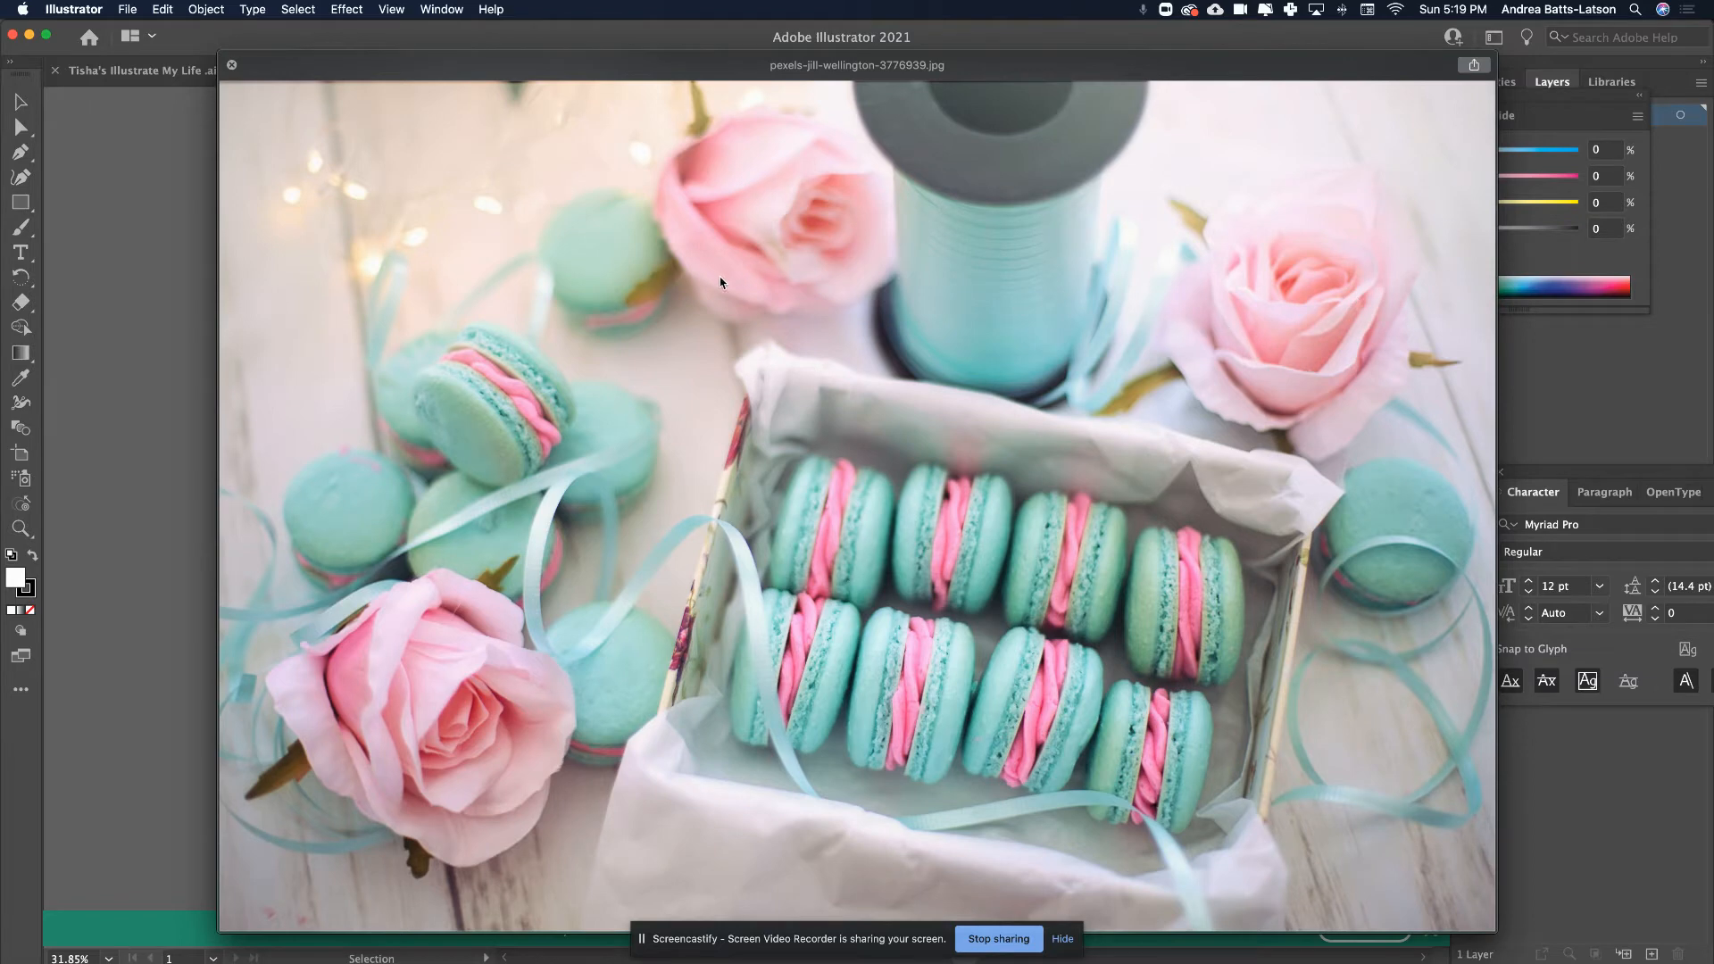
key(space)
- Compare the pexels photos numbered 4124811 and 3979244 and Zoom Background.psd with the macaron photo
click(720, 362)
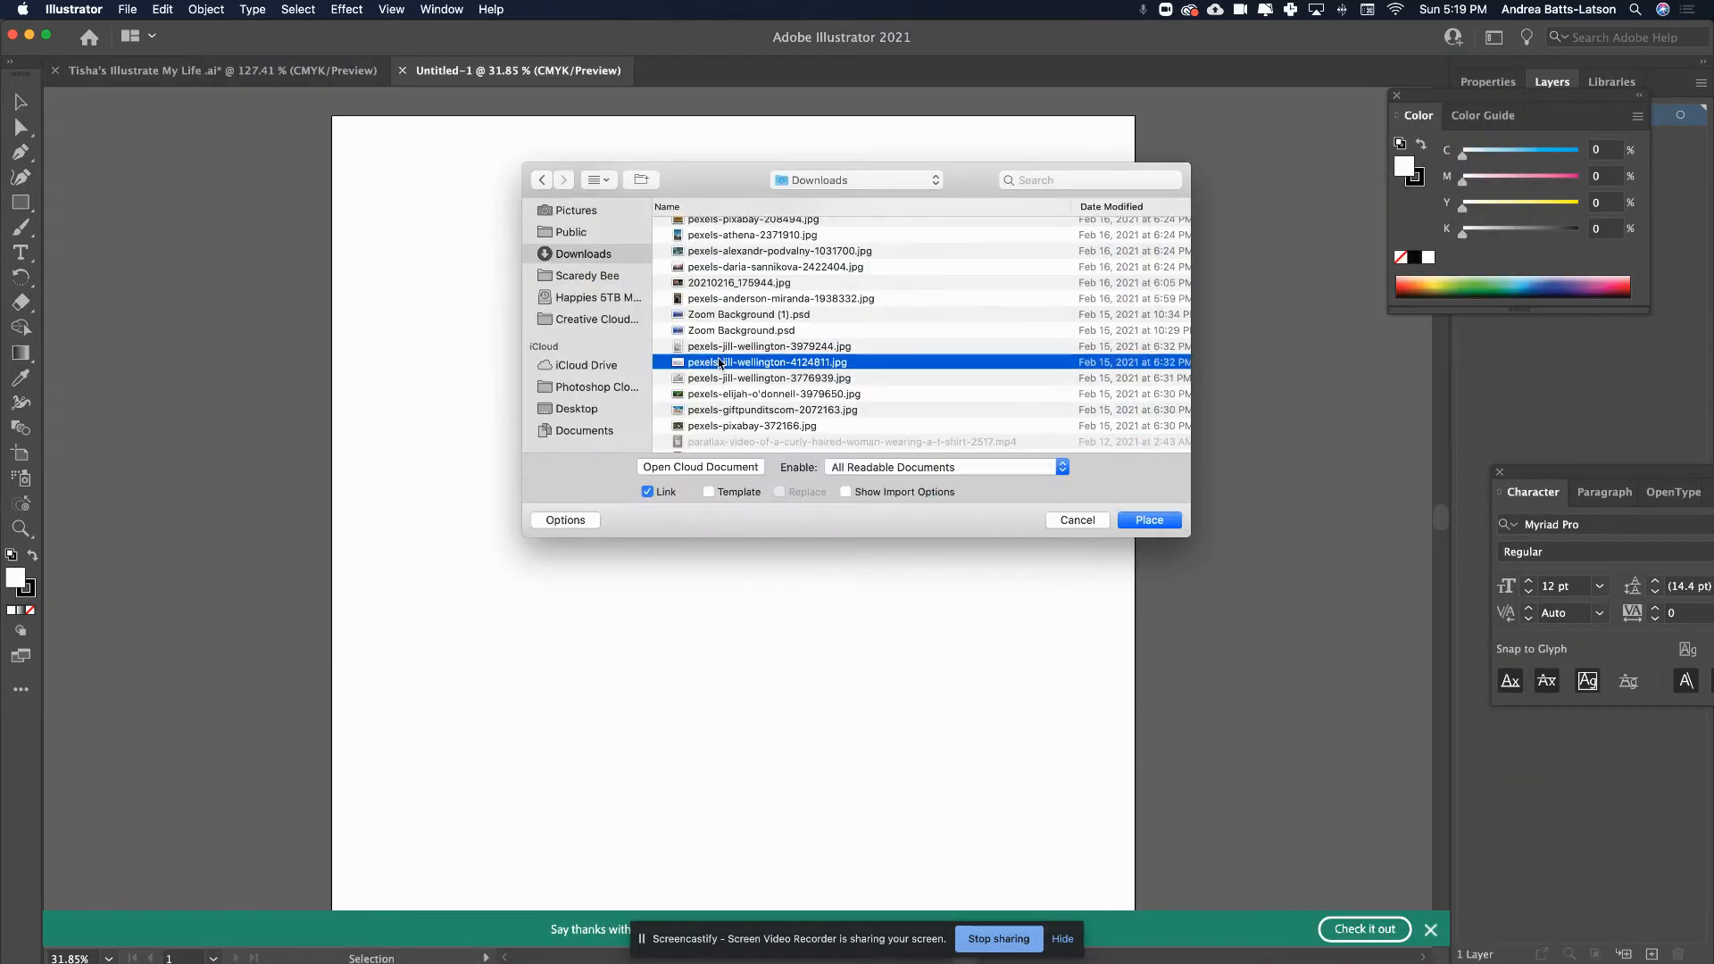
key(space)
key(space)
click(720, 347)
key(space)
key(space)
click(716, 331)
key(space)
key(space)
click(726, 382)
key(space)
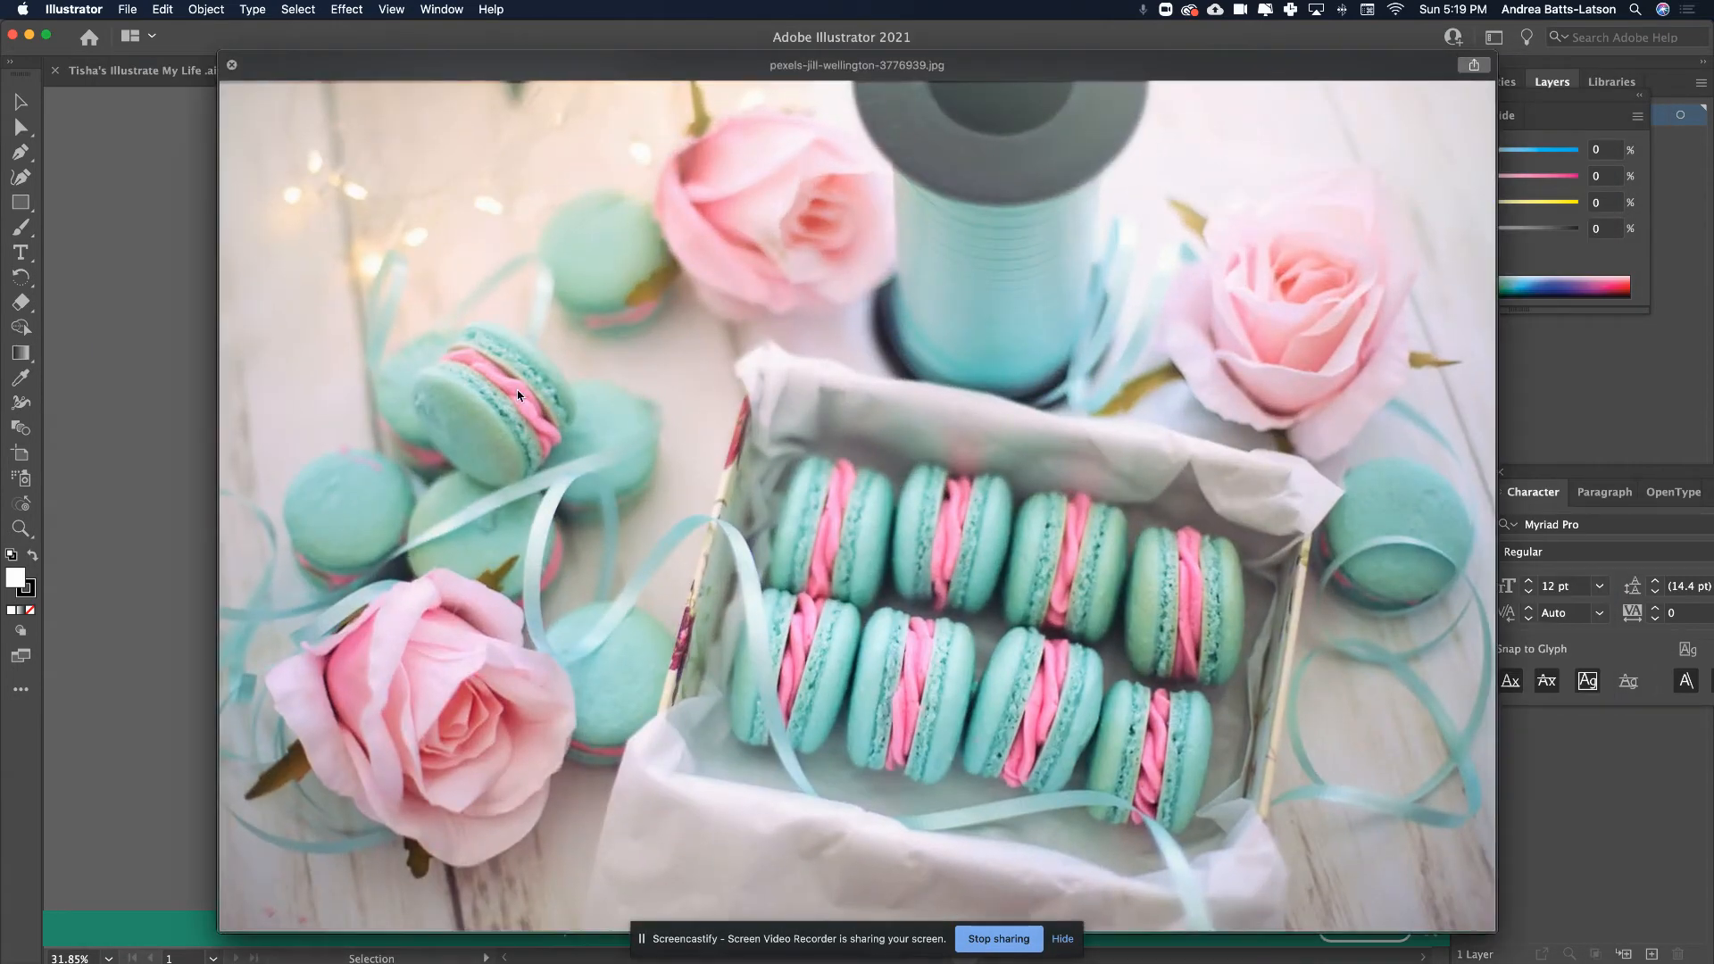
key(space)
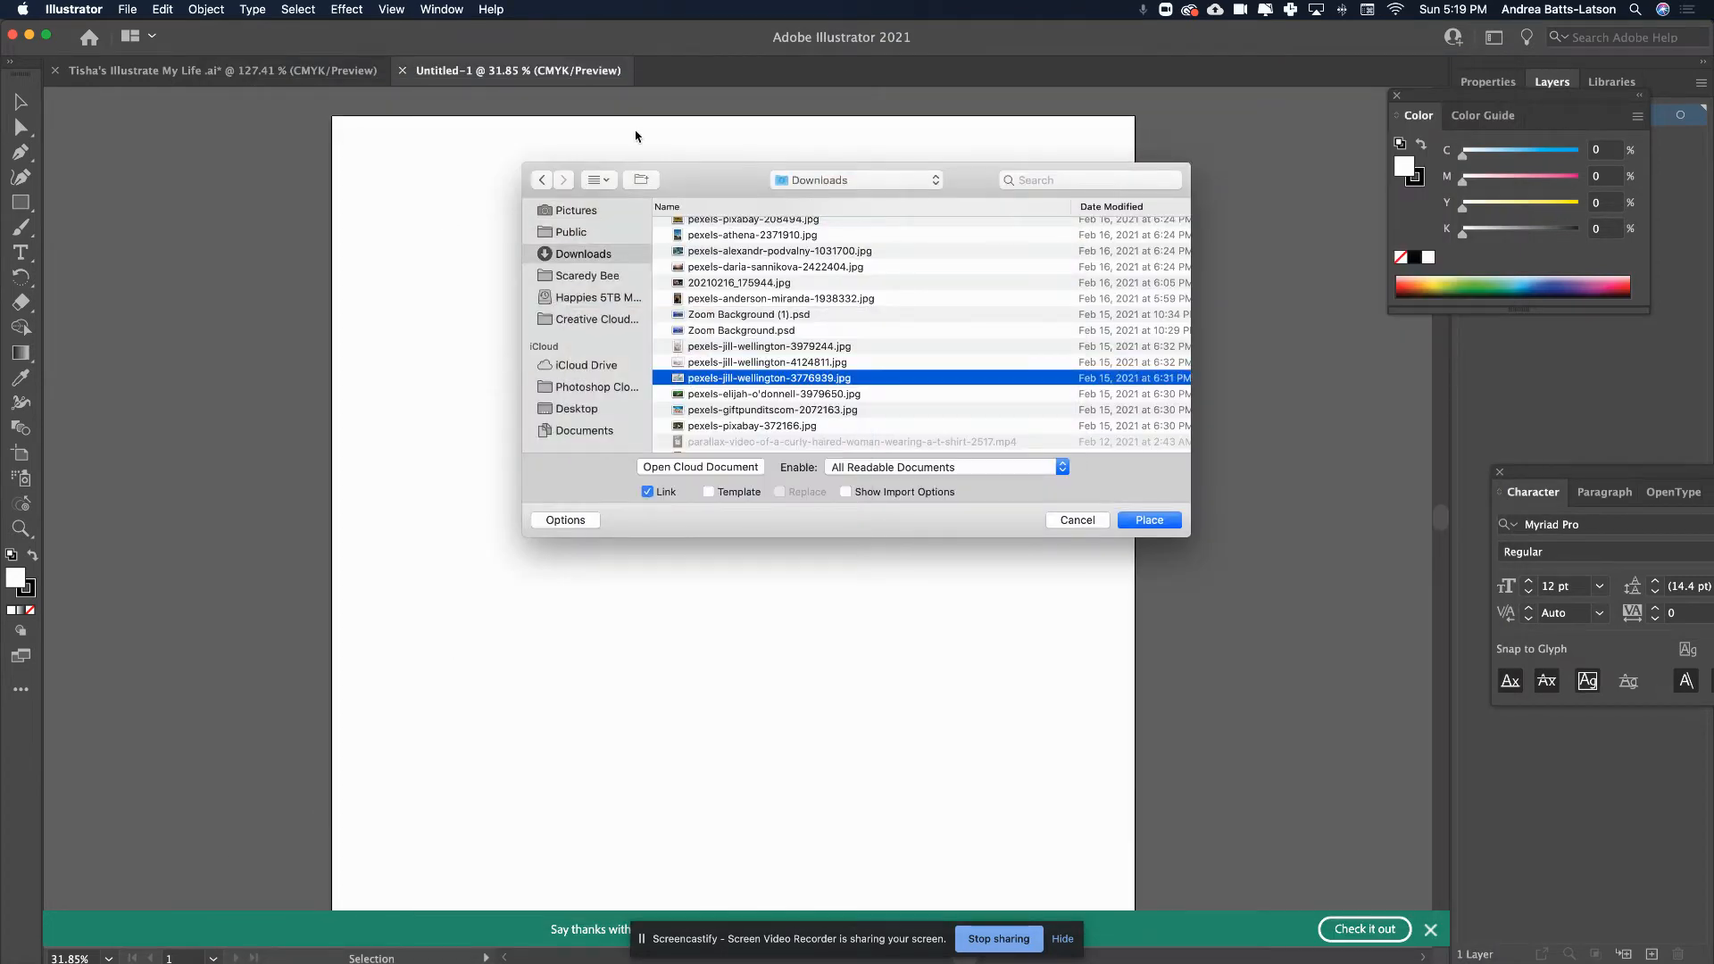
- Try placing the macaron and roses photo at full size from the artboard's upper-left corner, and delete it
double_click(674, 382)
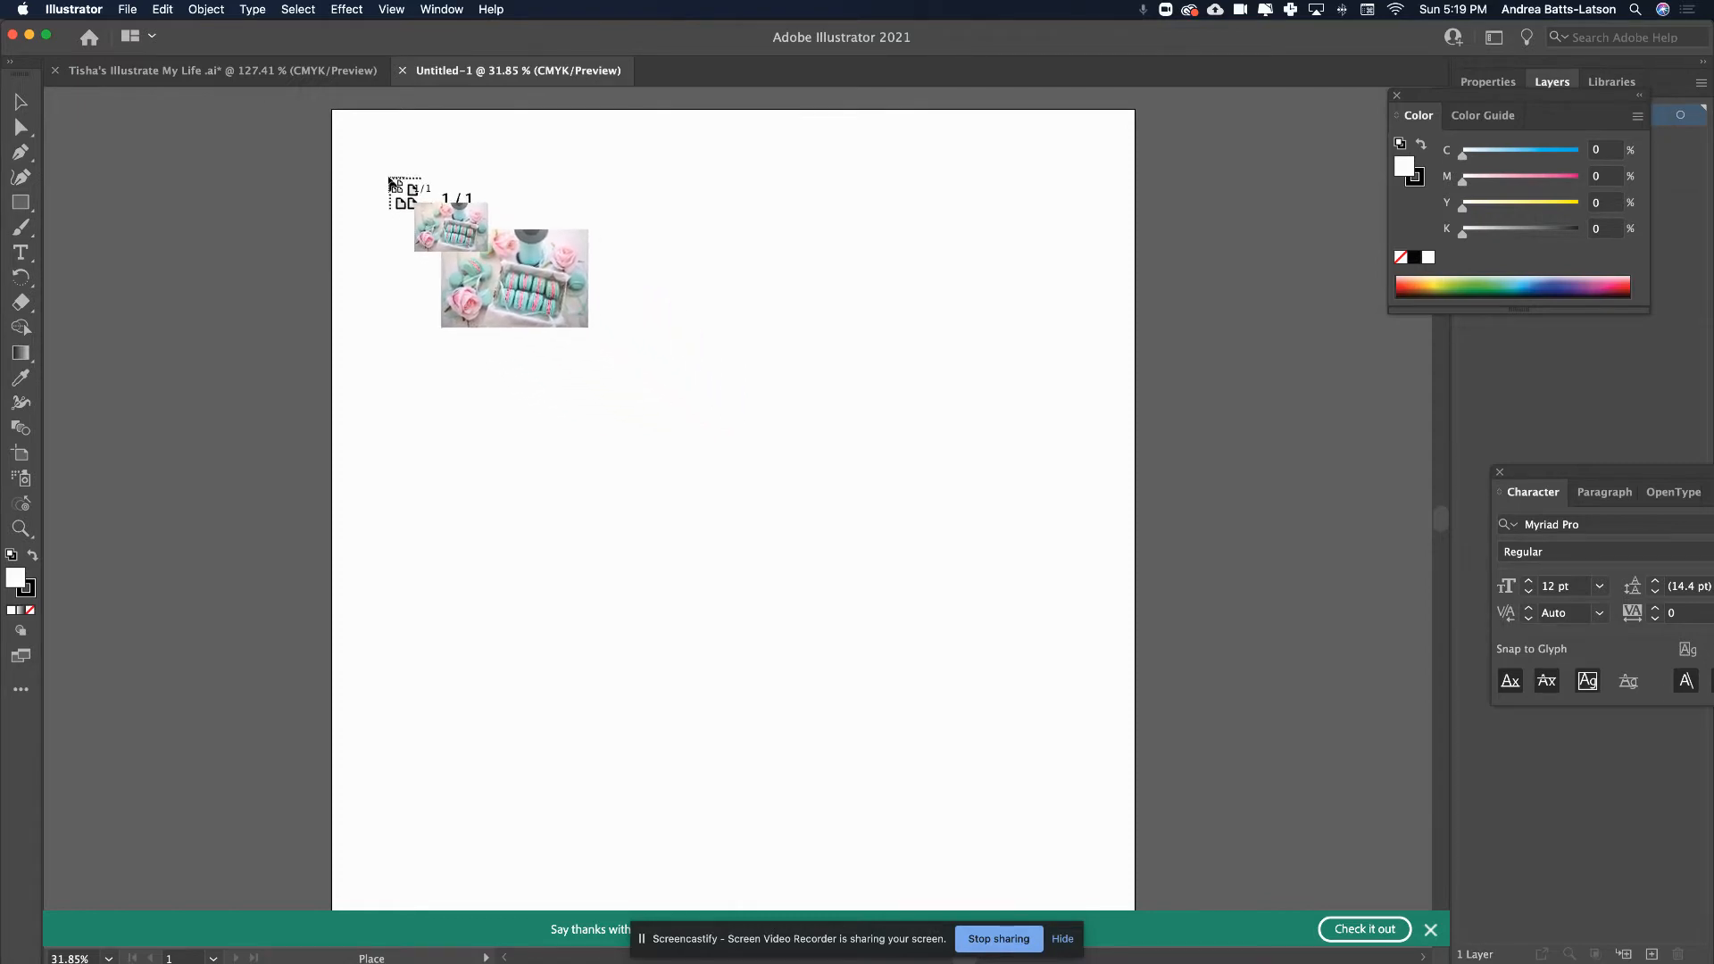
click(333, 111)
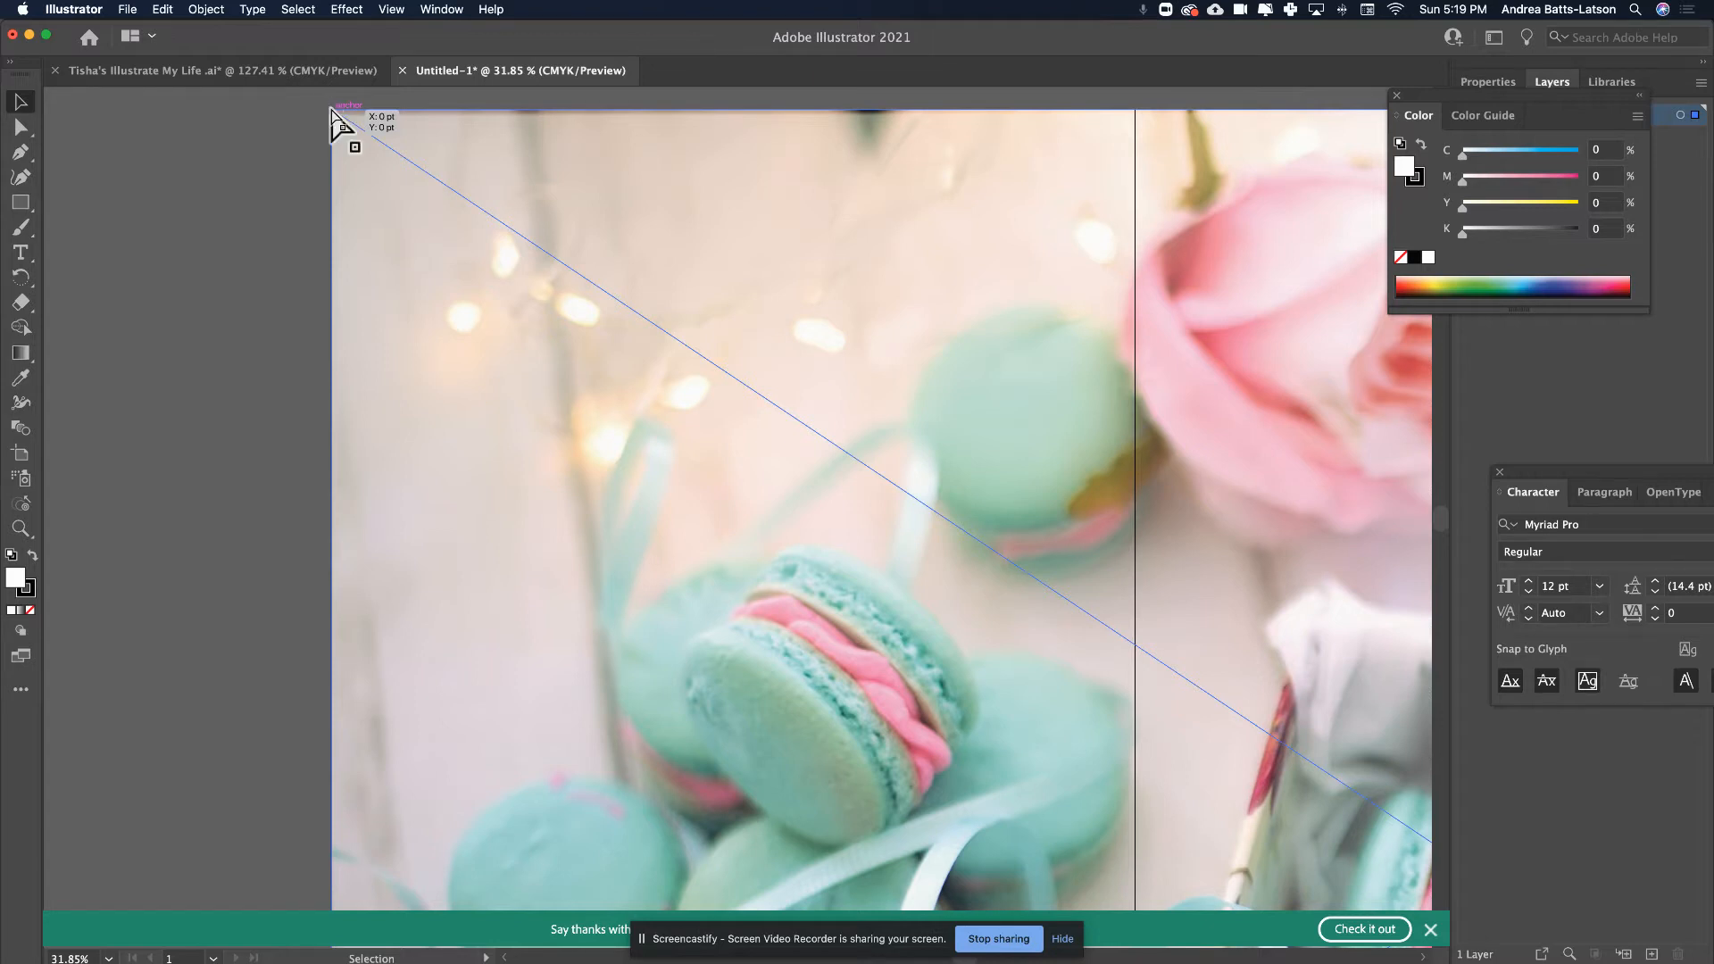
key(Delete)
click(1430, 929)
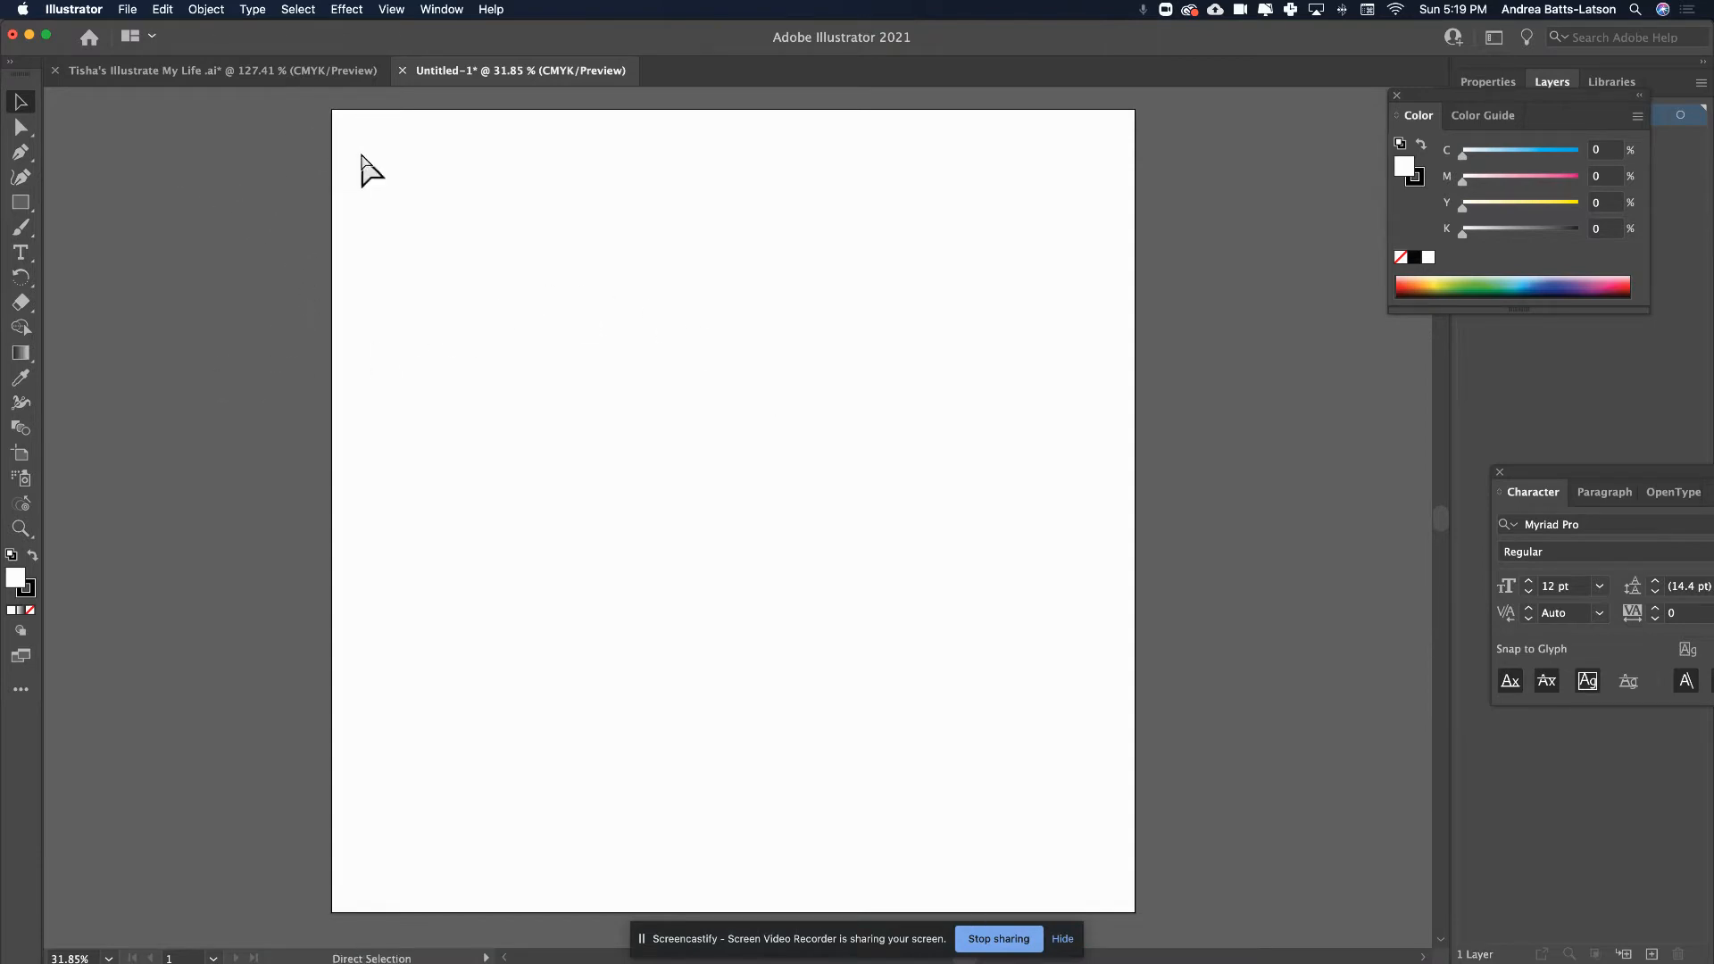
- Start placing an image and preview the chocolate bunny photo pexels-giftpunditscom-2072163.jpg in the Downloads folder
click(122, 10)
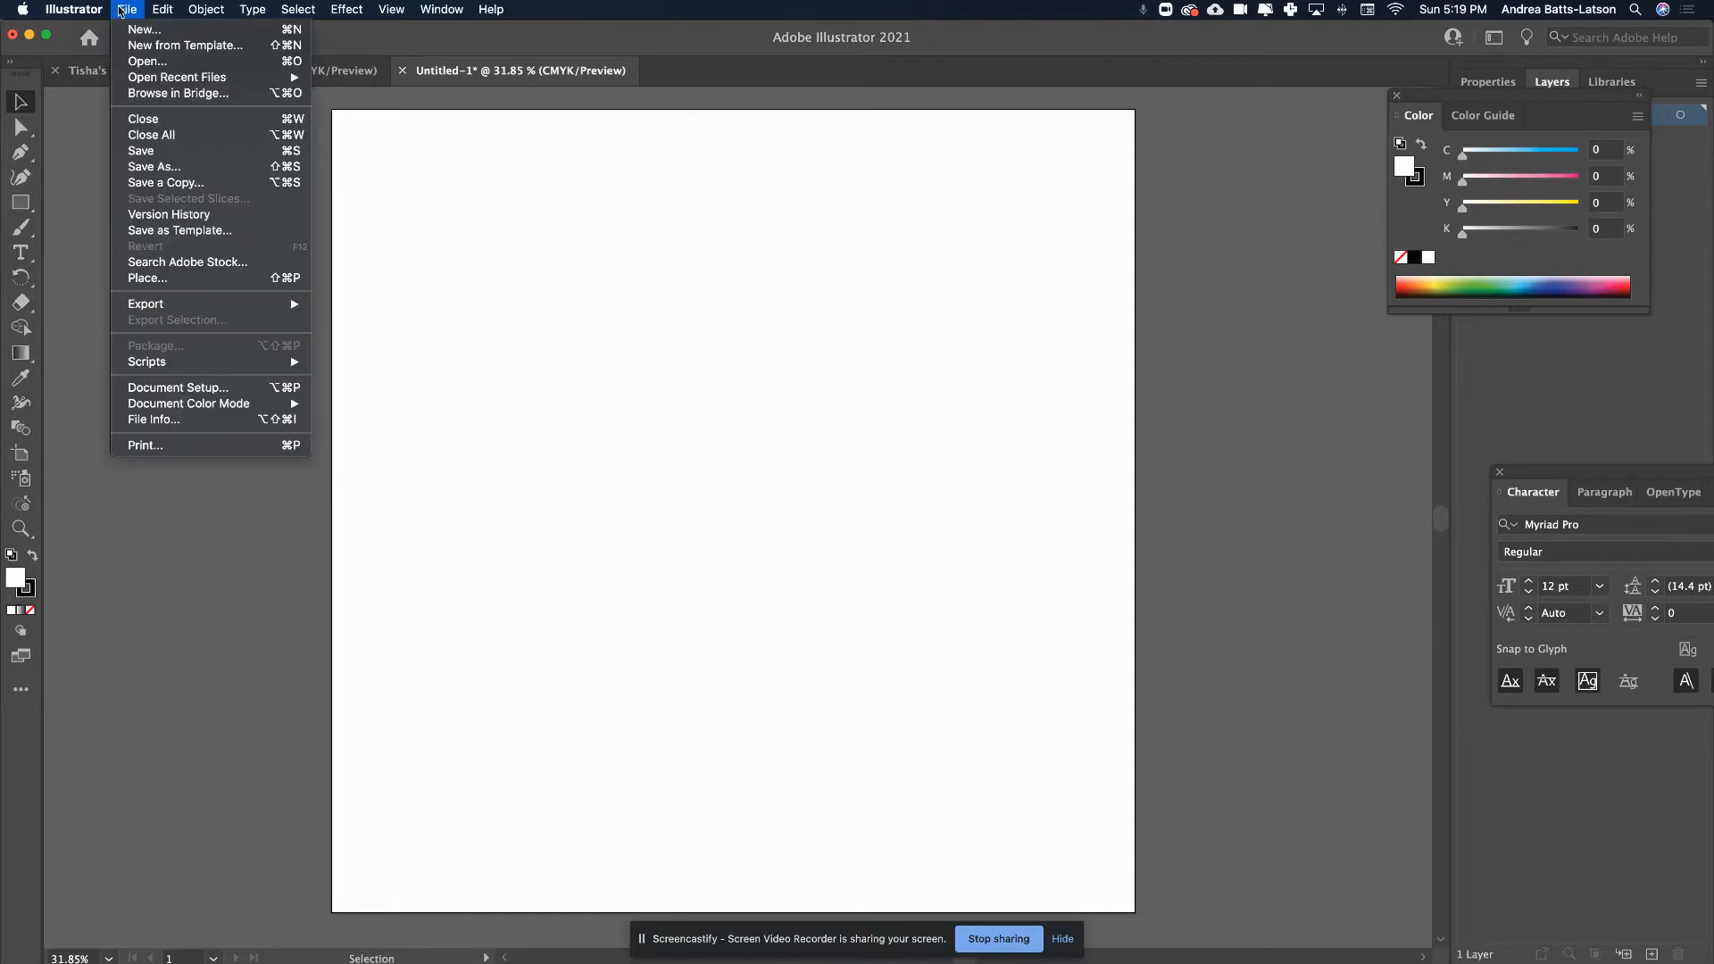
click(148, 278)
scroll(710, 377, down, 15)
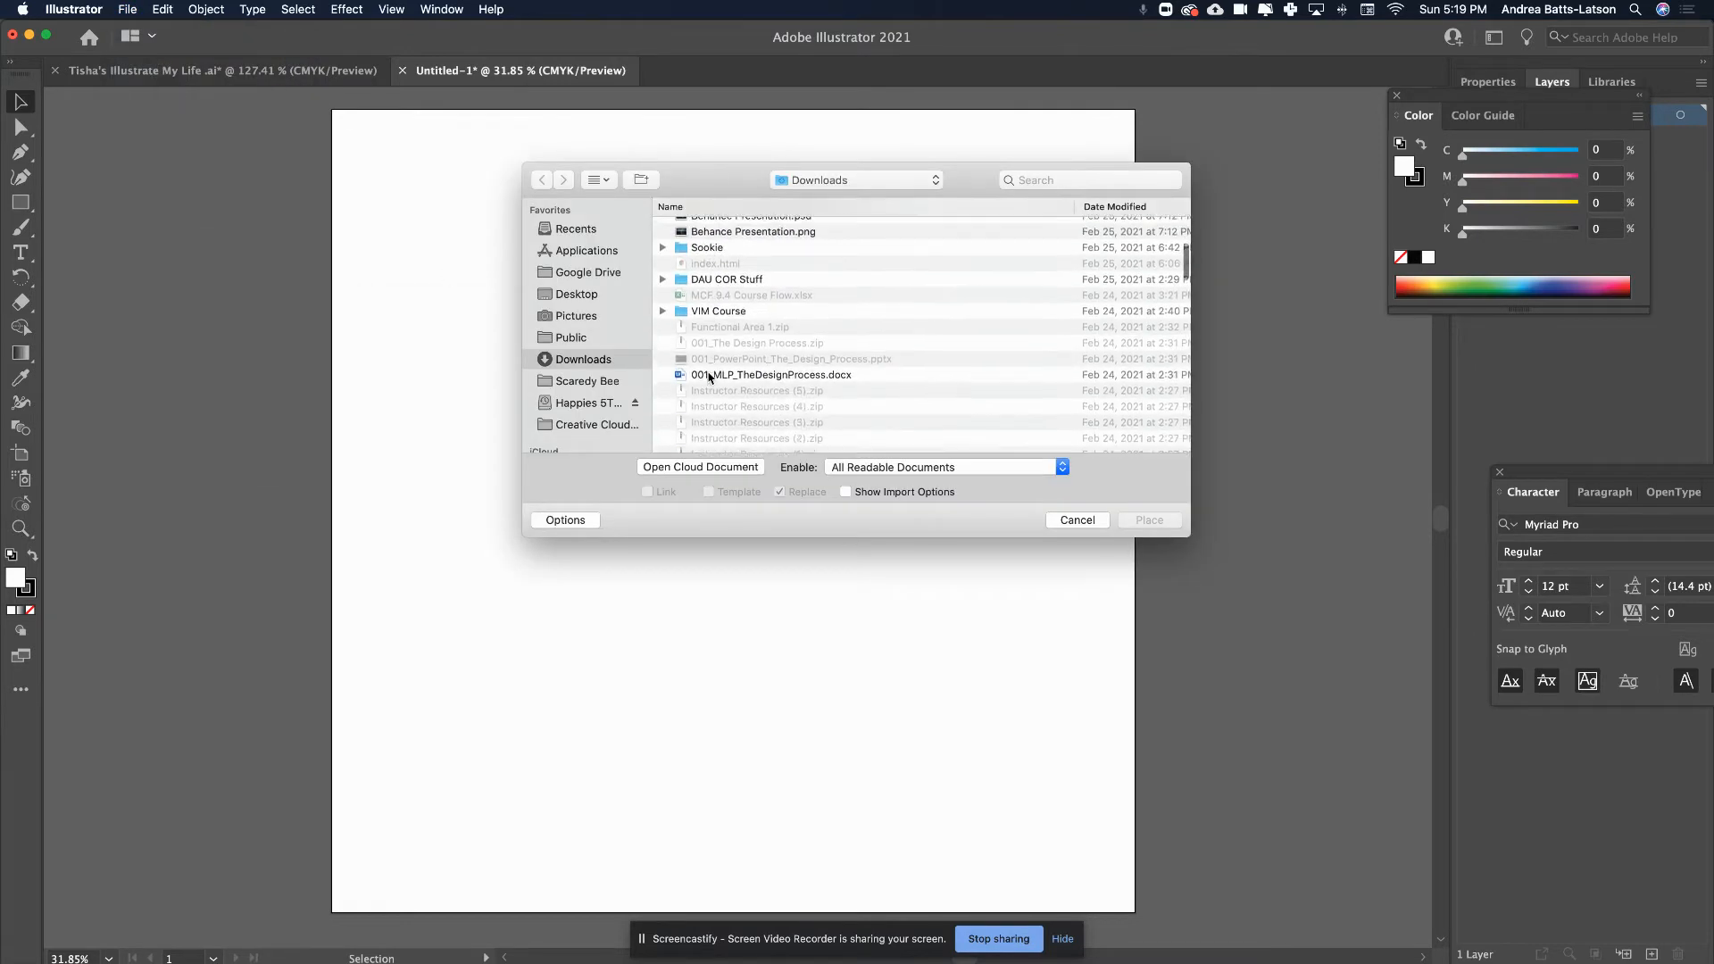
scroll(710, 375, down, 3)
scroll(707, 357, up, 3)
click(702, 329)
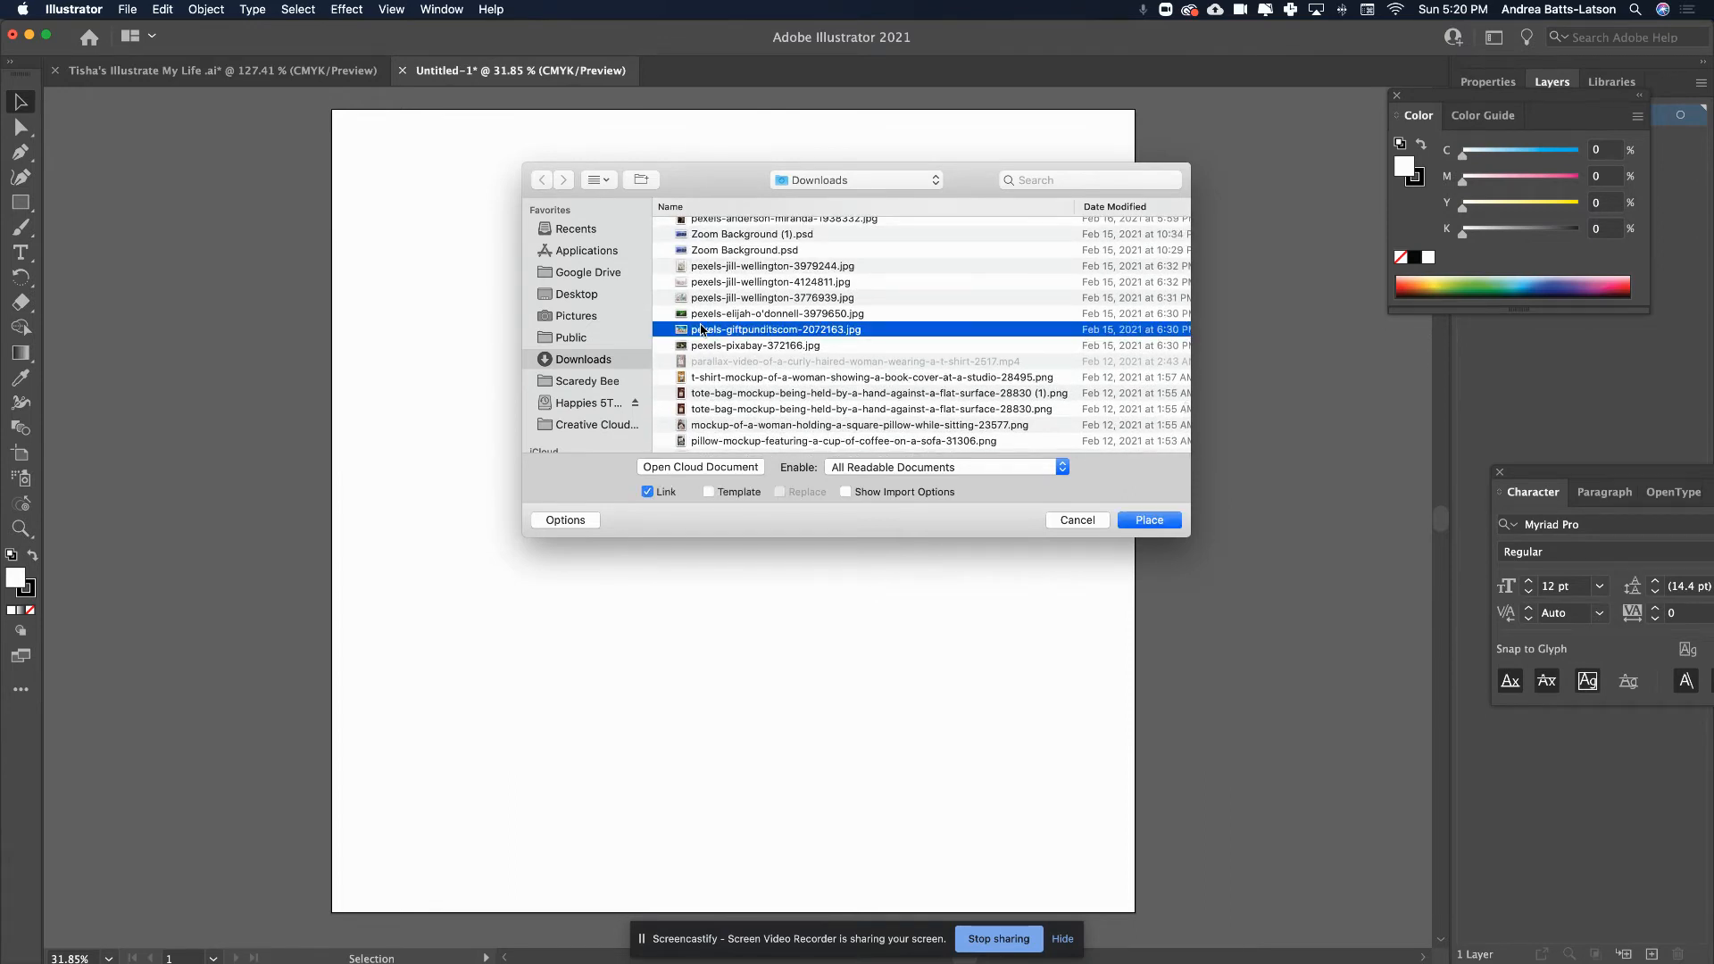
key(space)
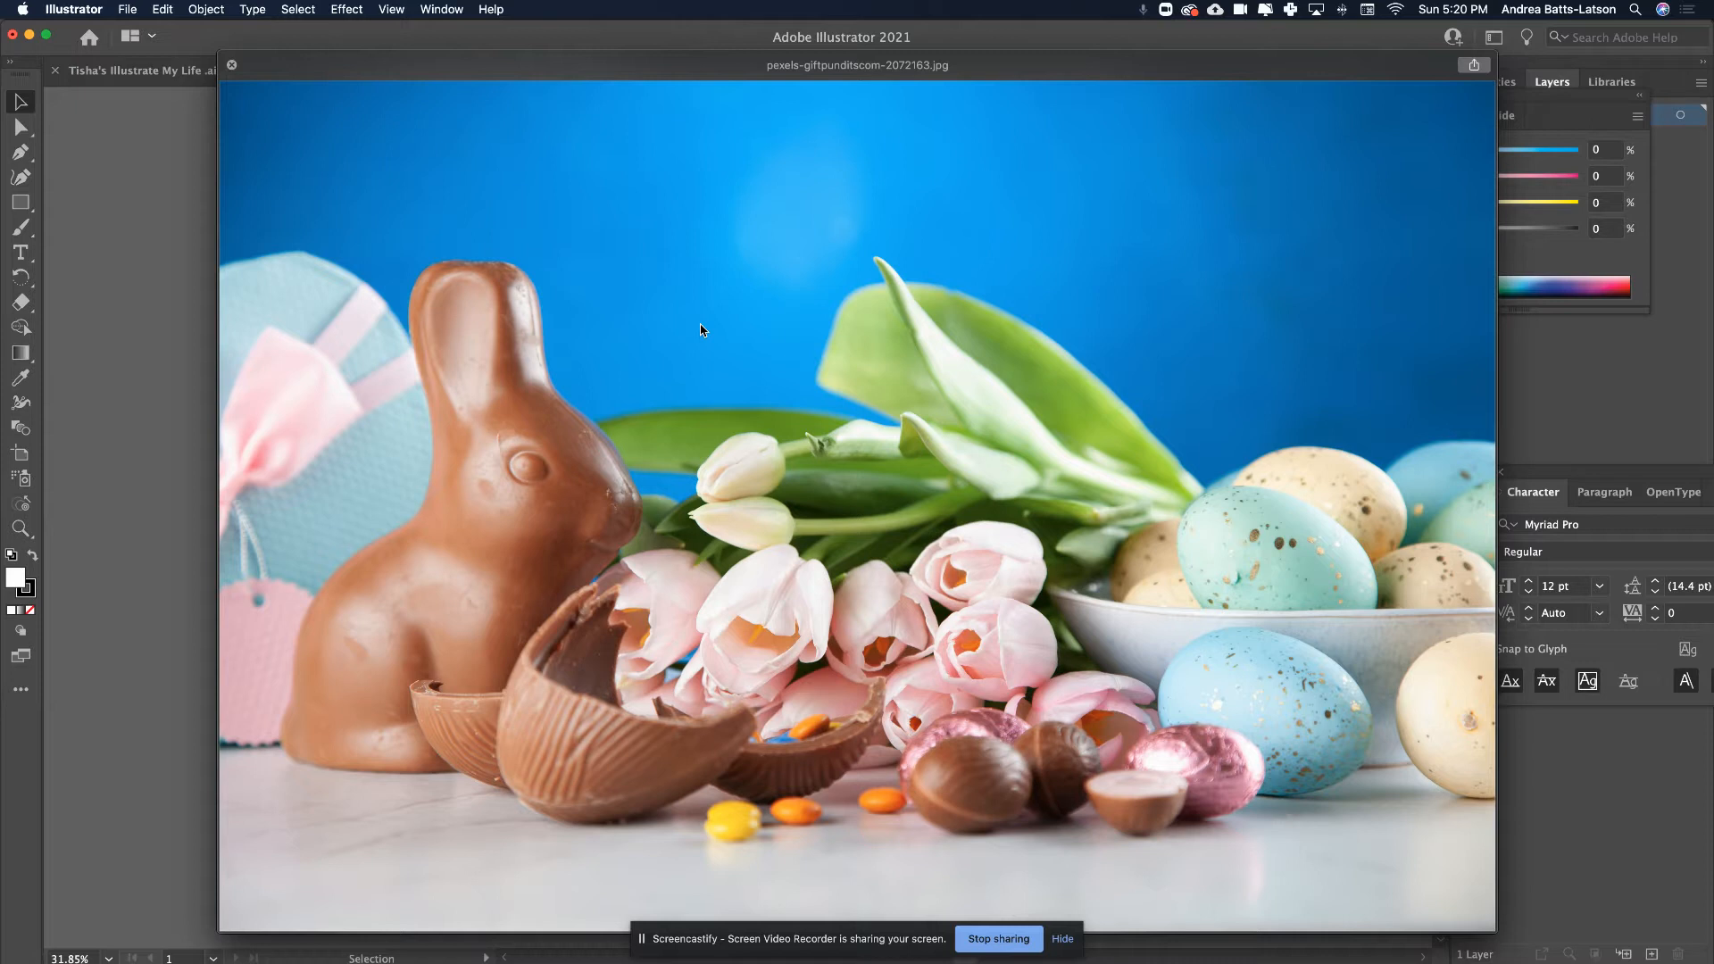
key(space)
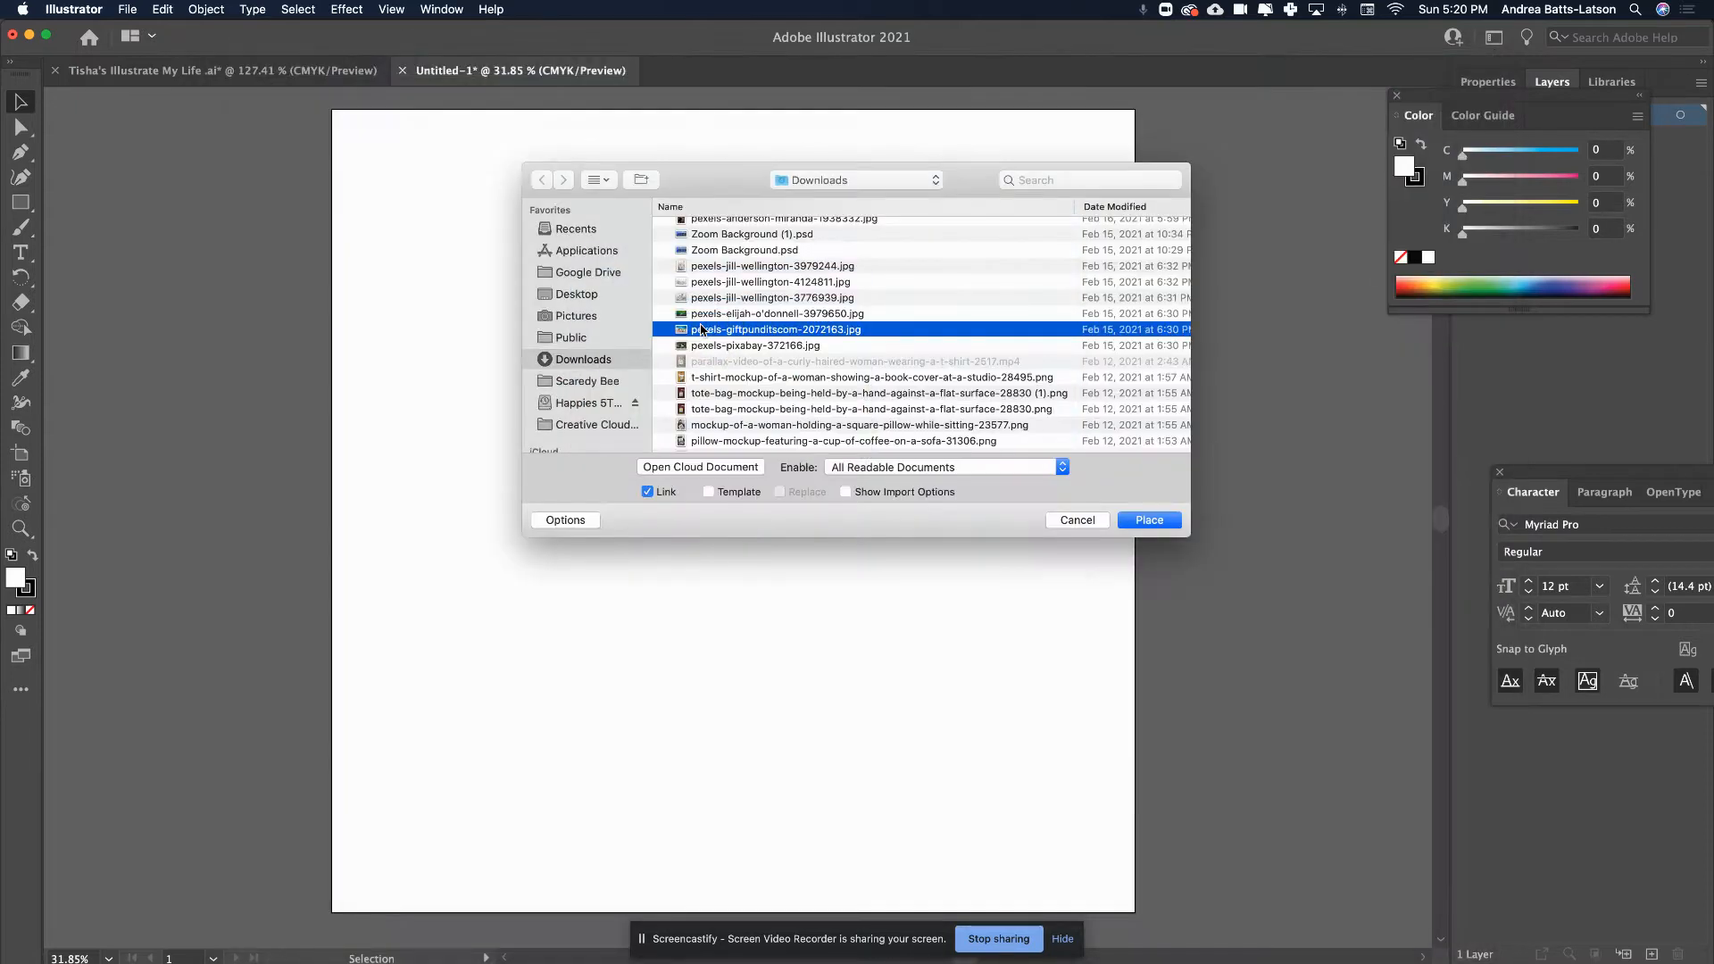
- Place the bunny photo from the artboard's upper-left corner and enlarge it to about 3030 by 2020 pt, covering the artboard
double_click(699, 329)
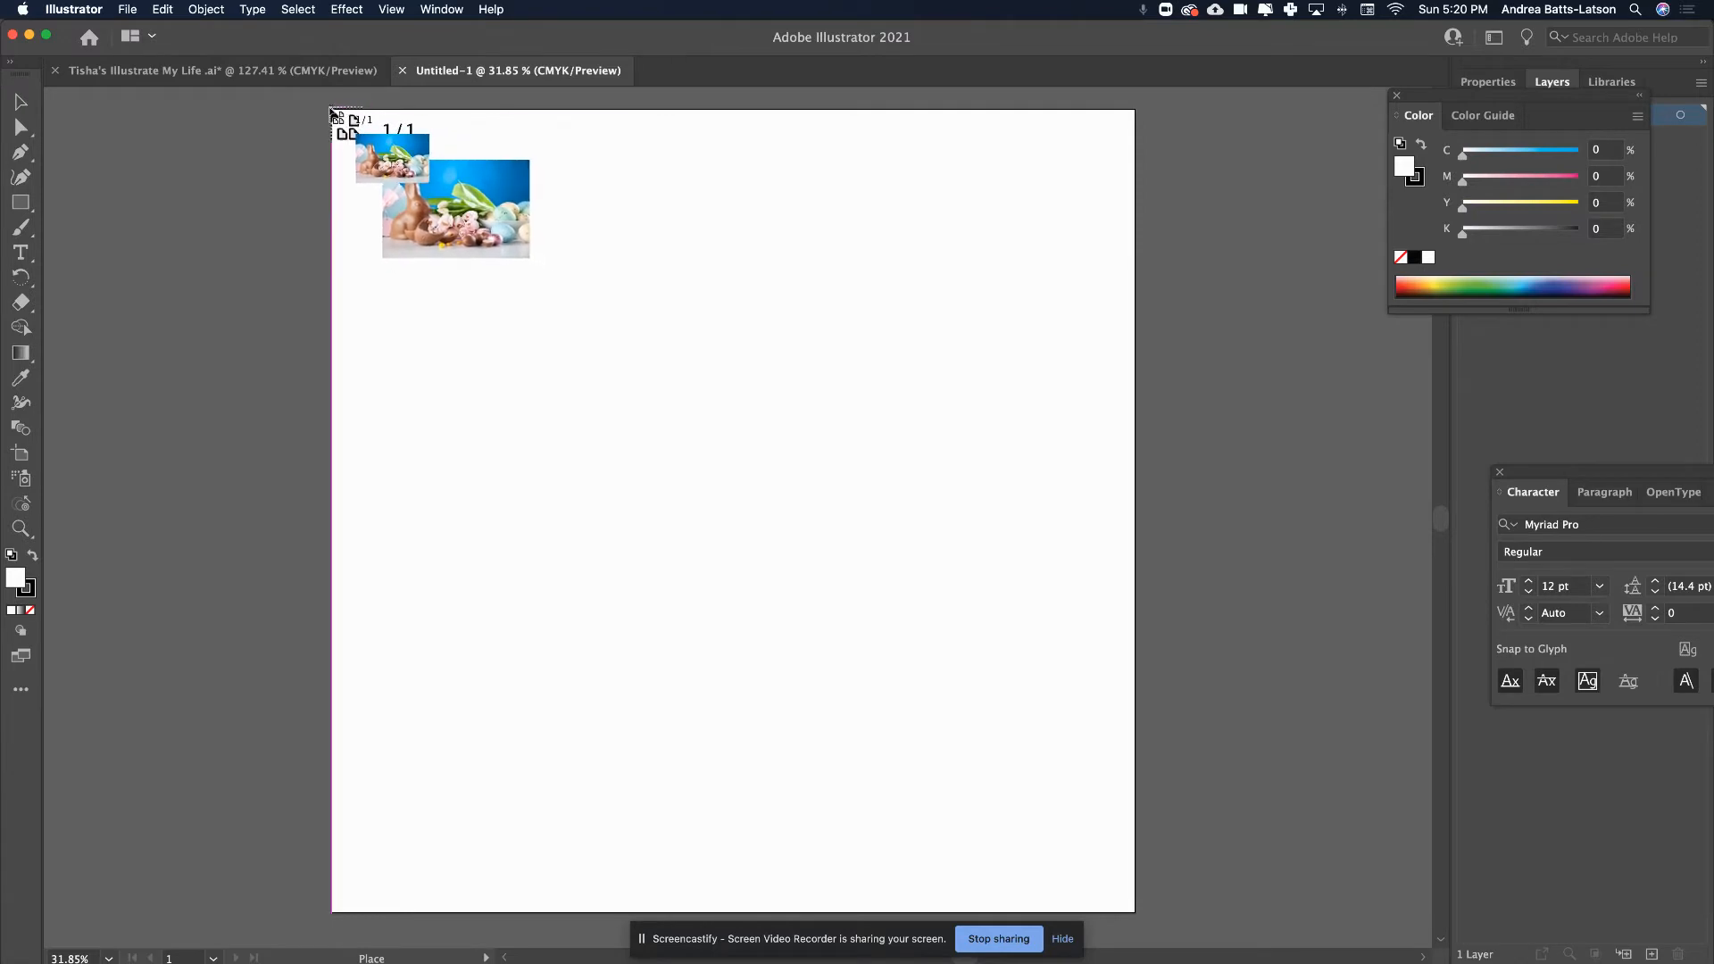
drag(455, 228, 1138, 866)
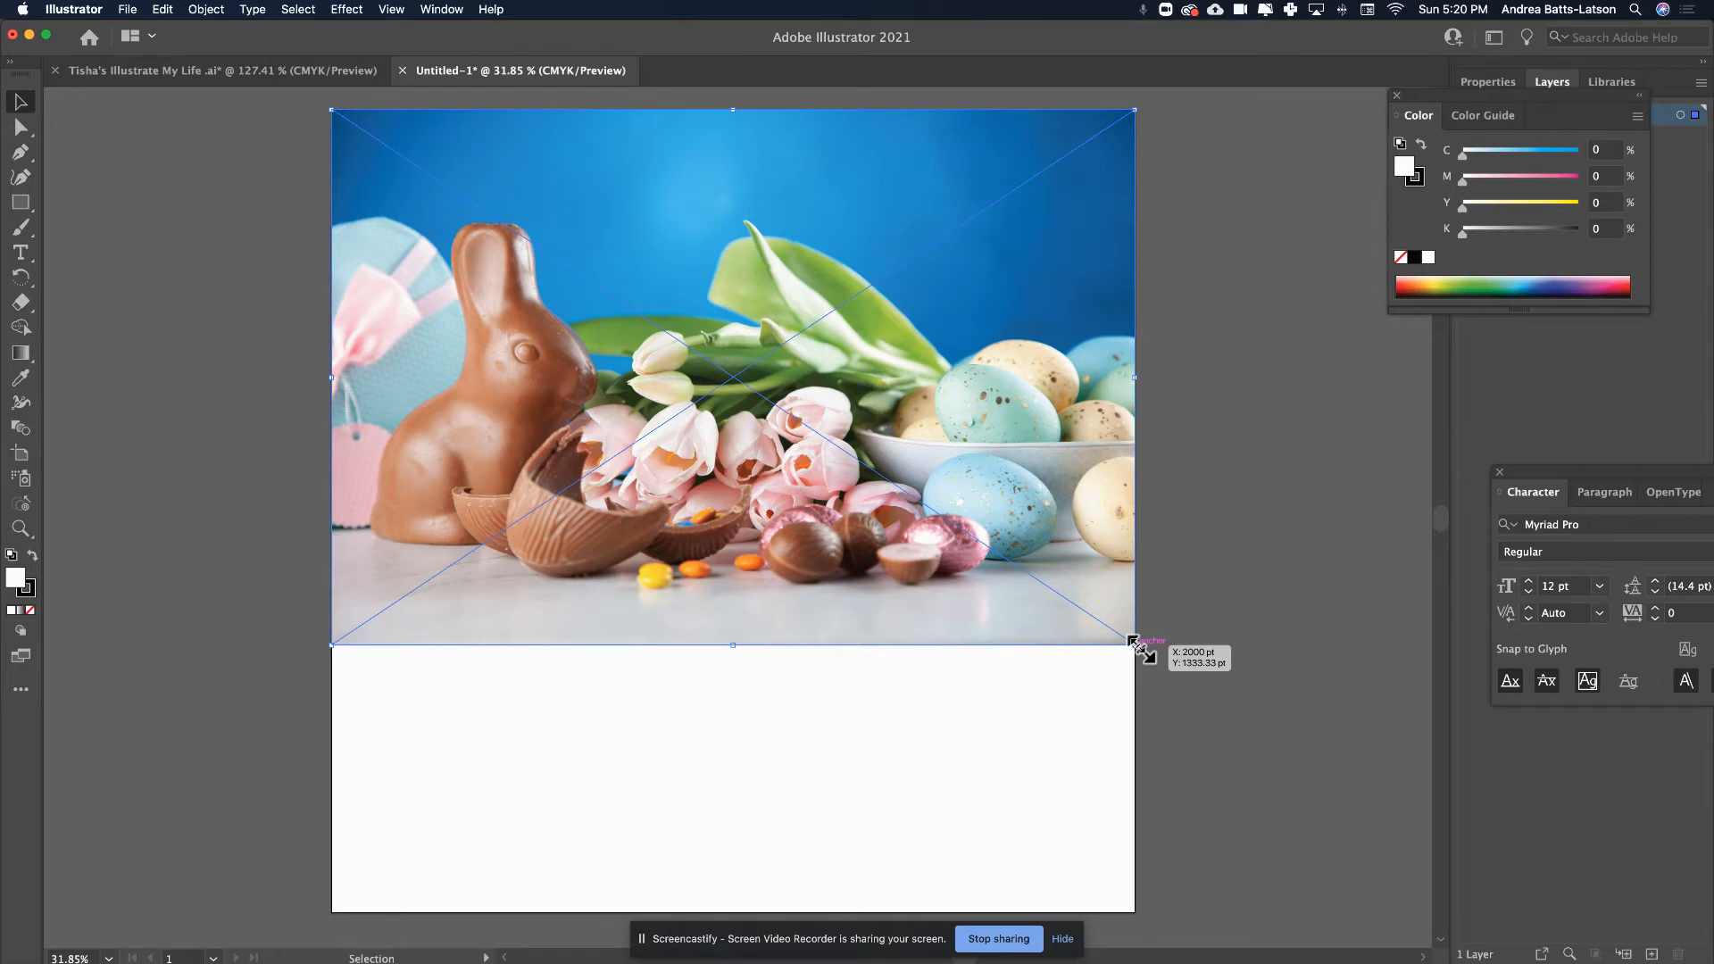
drag(1141, 650, 1366, 933)
scroll(1161, 714, left, 5)
scroll(1160, 714, up, 2)
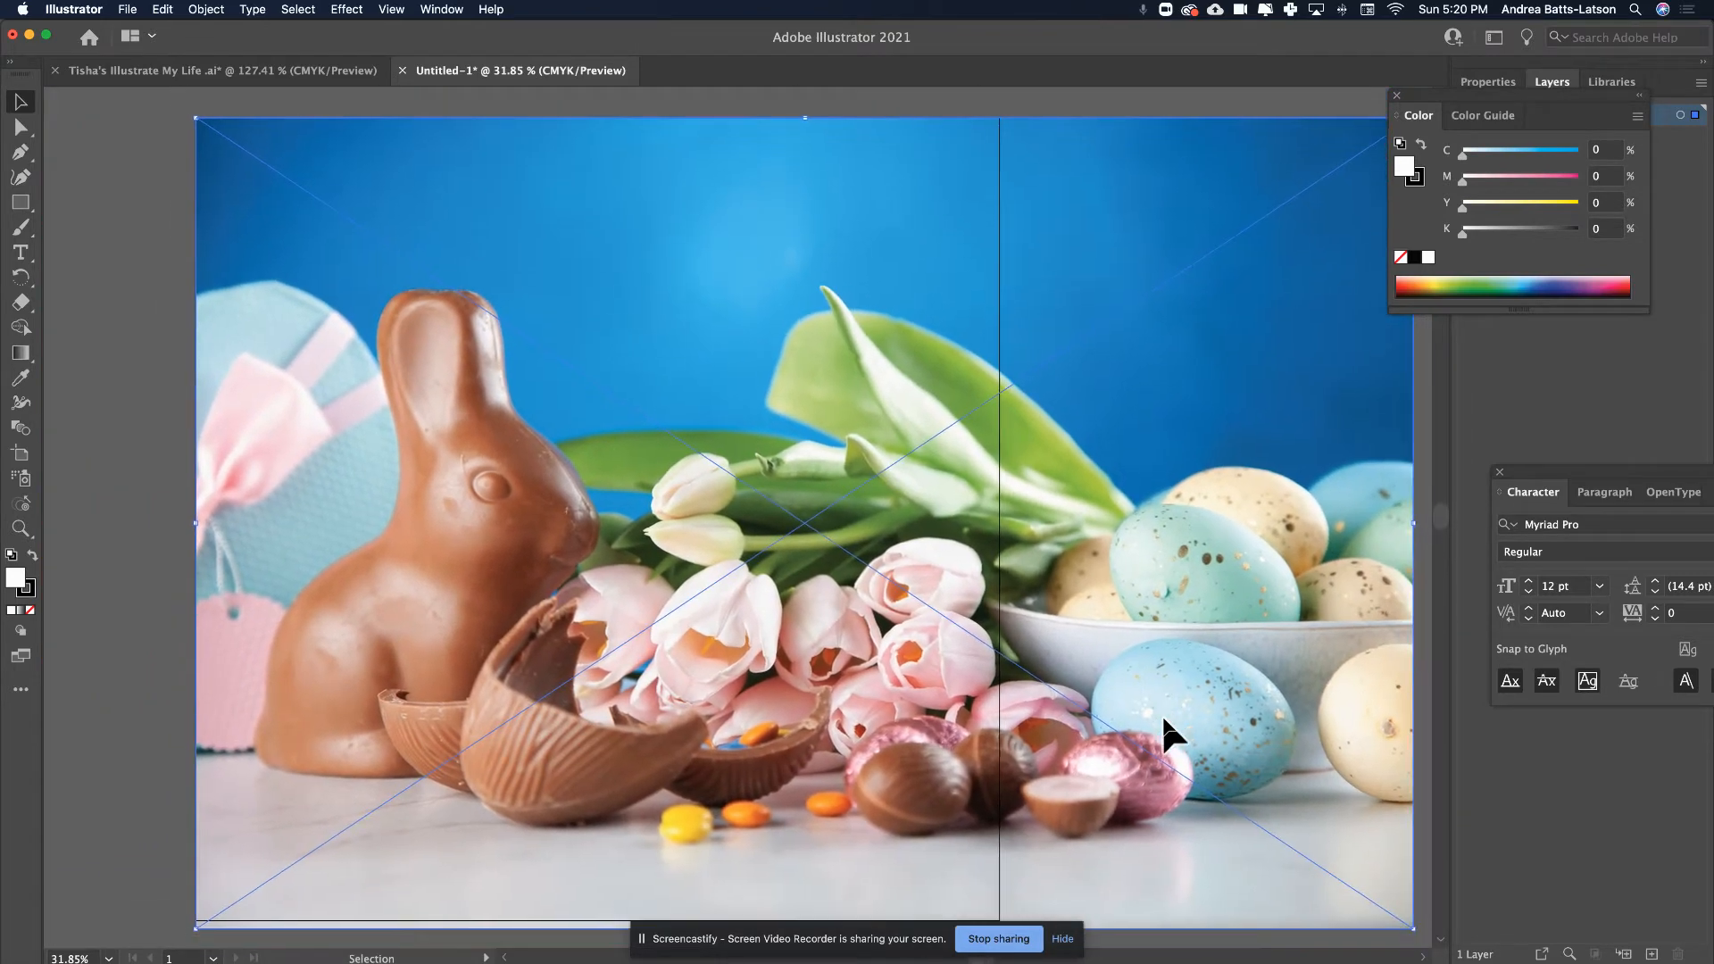
scroll(1161, 714, down, 1)
scroll(1161, 715, right, 1)
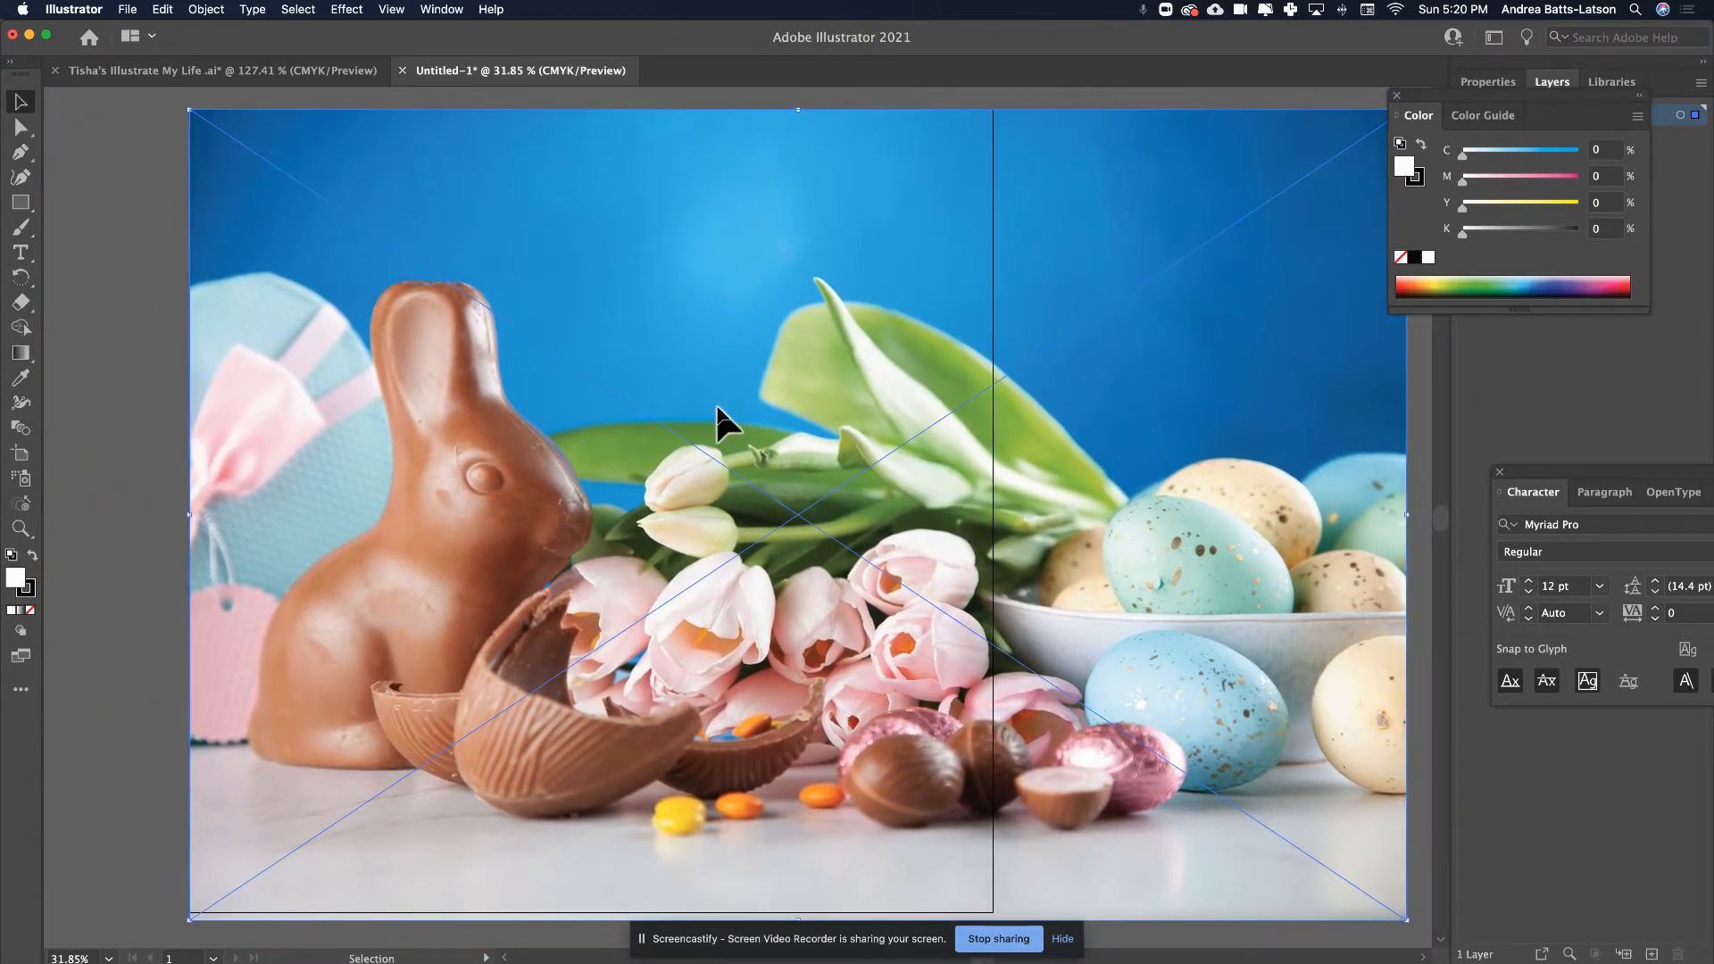
key(Return)
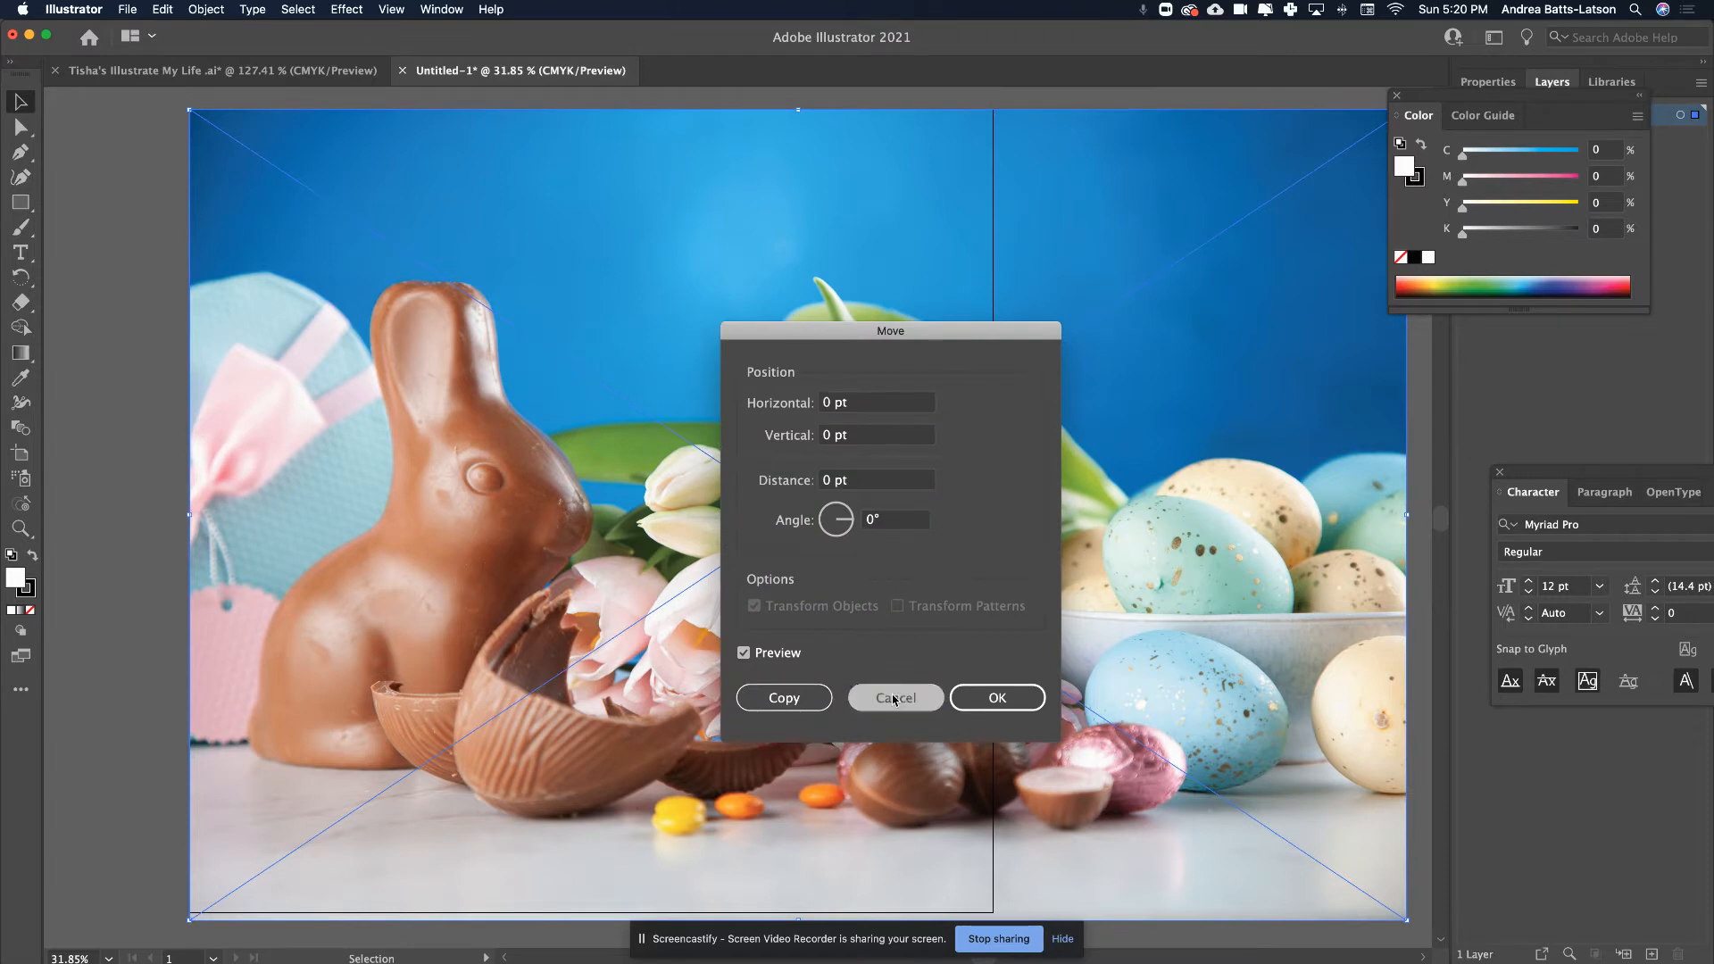
click(894, 699)
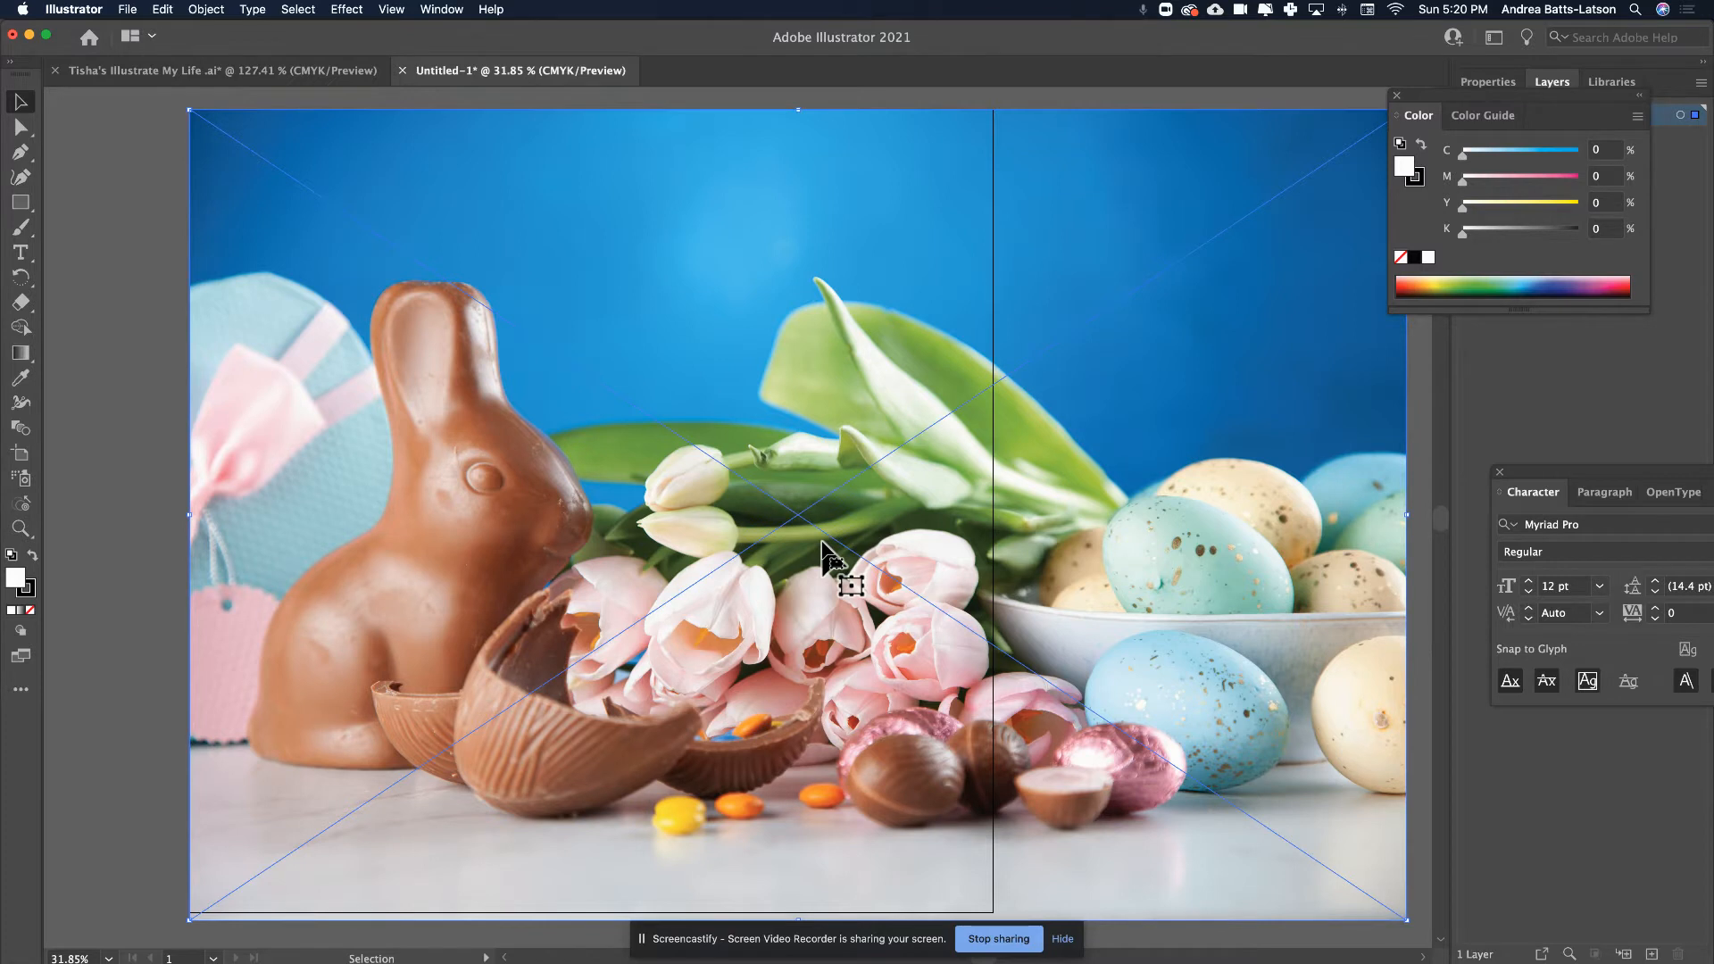
scroll(826, 549, right, 3)
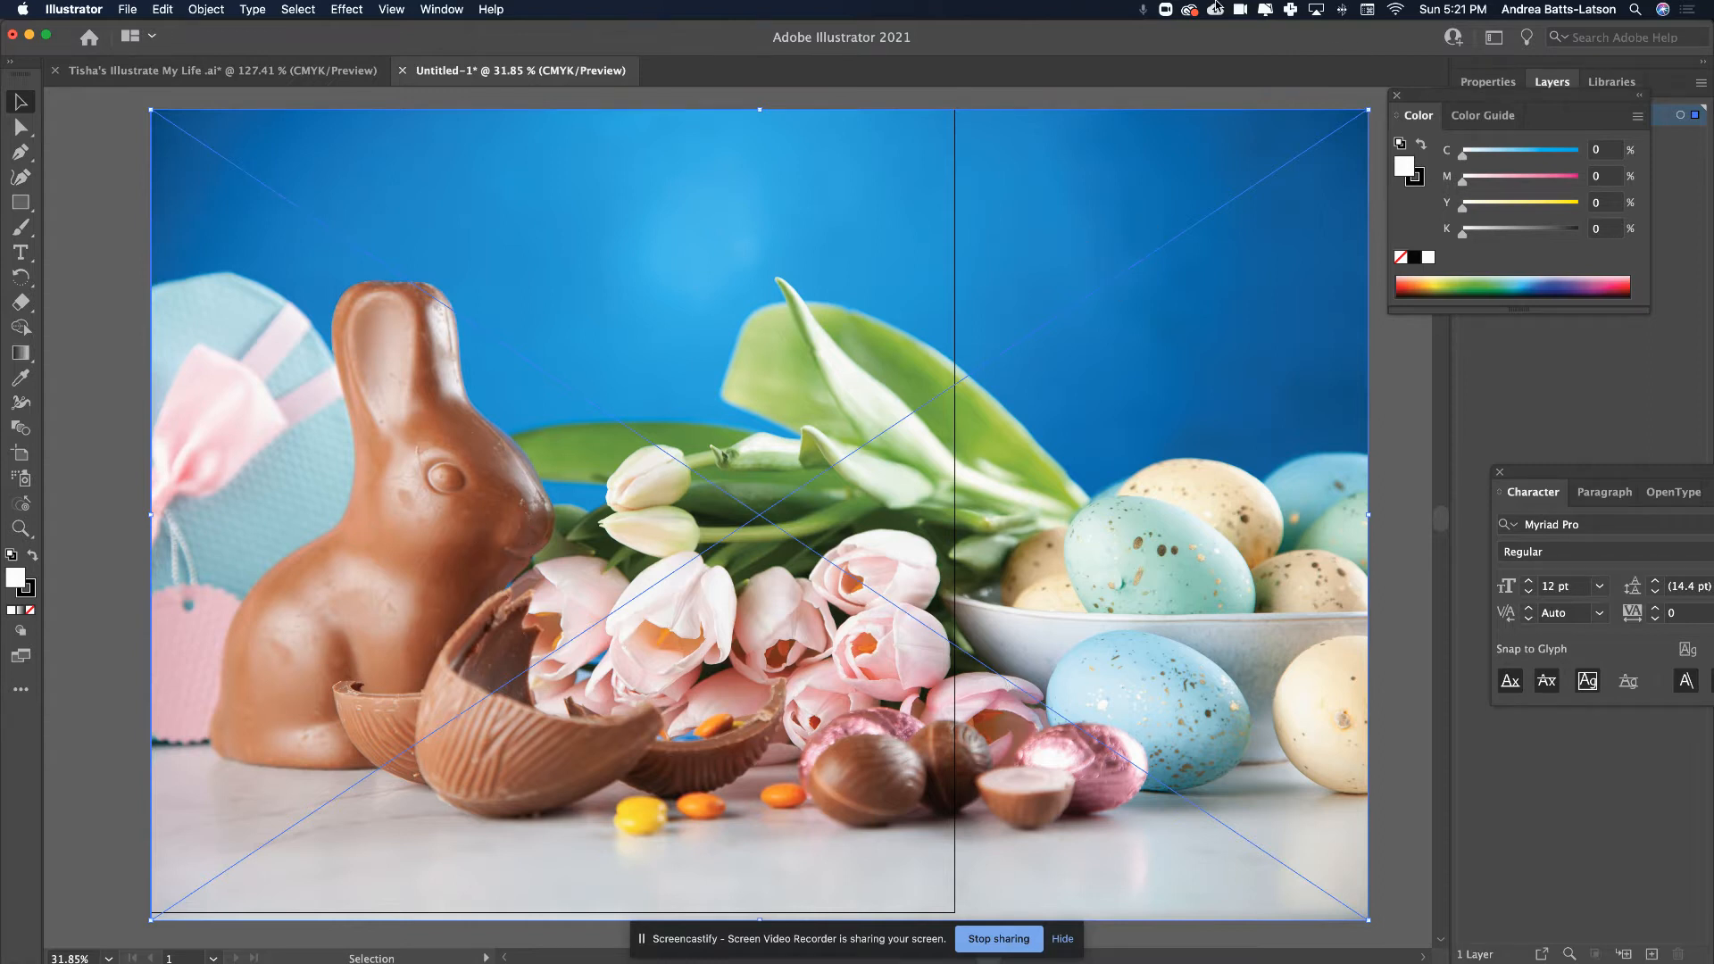
- Reset the Essentials workspace and deselect the placed photo
click(440, 9)
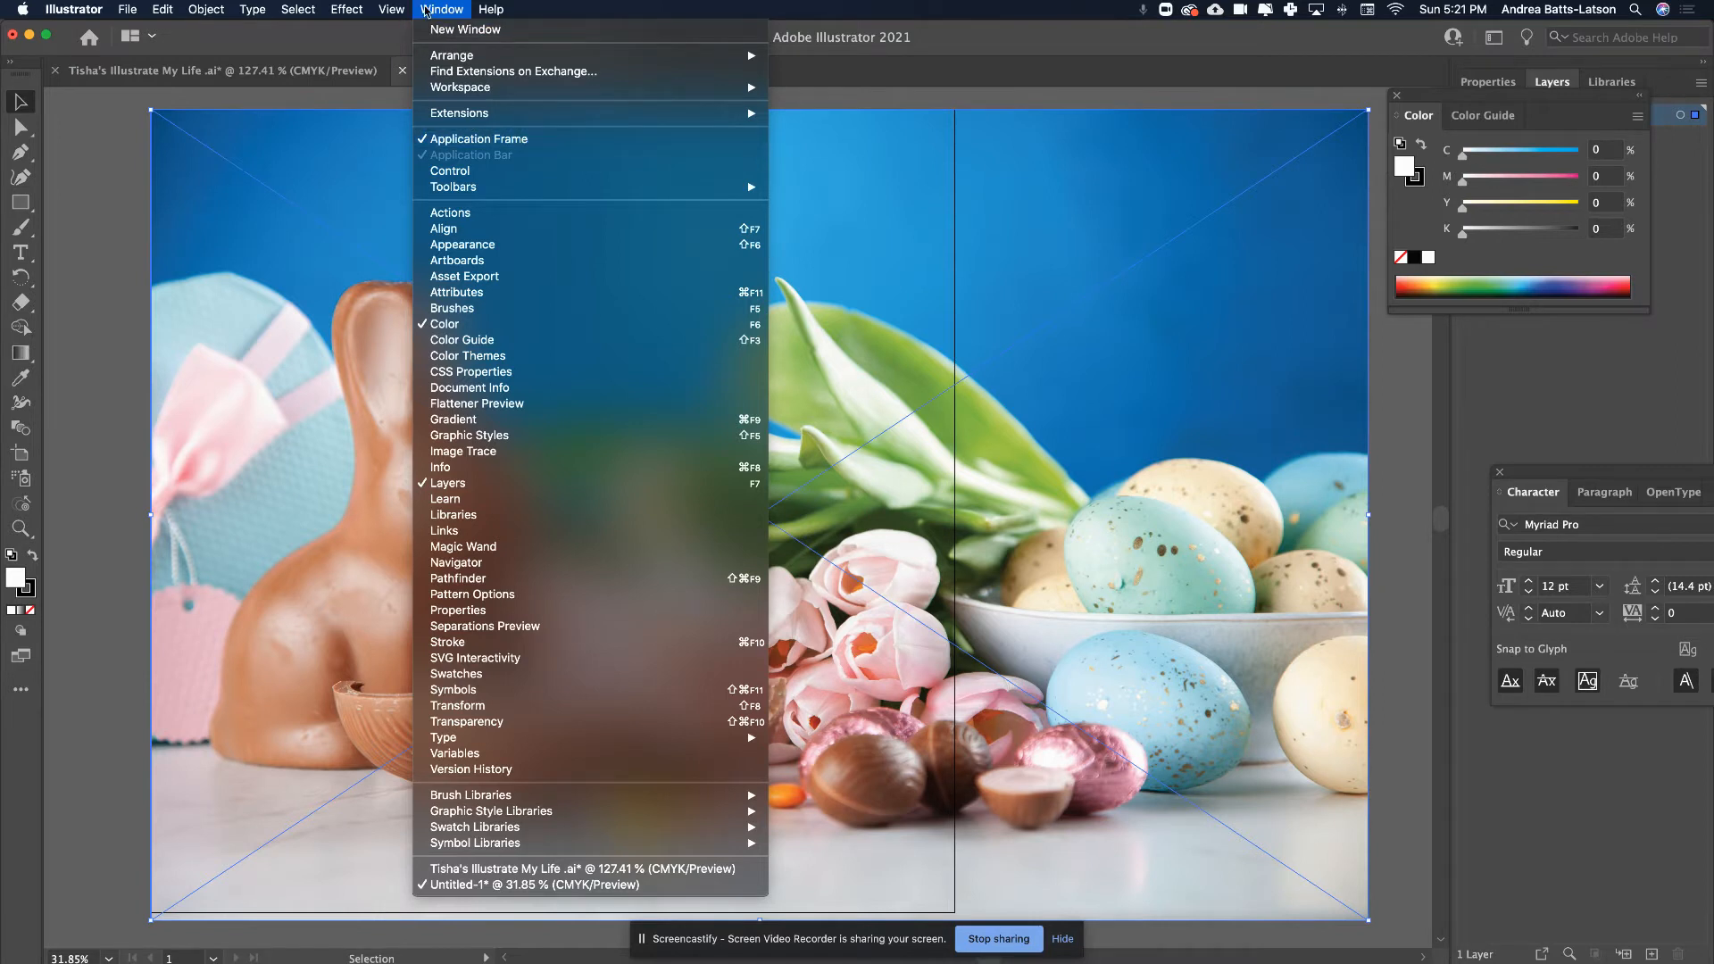
mouse_move(458, 94)
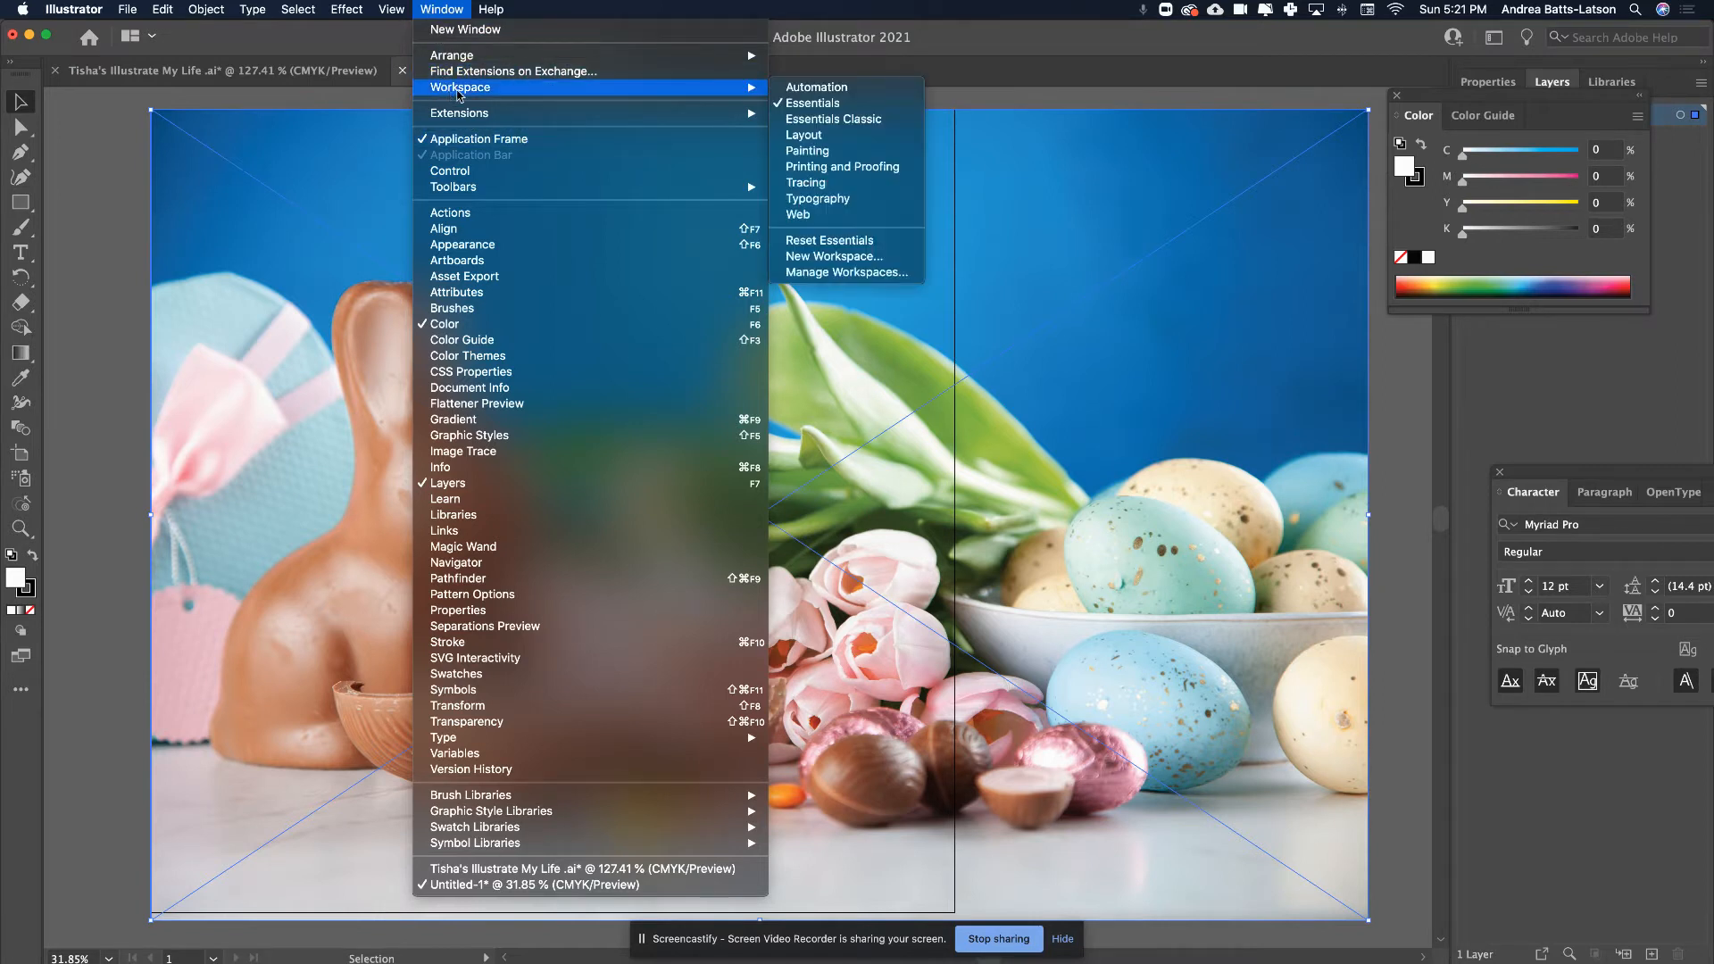
click(838, 241)
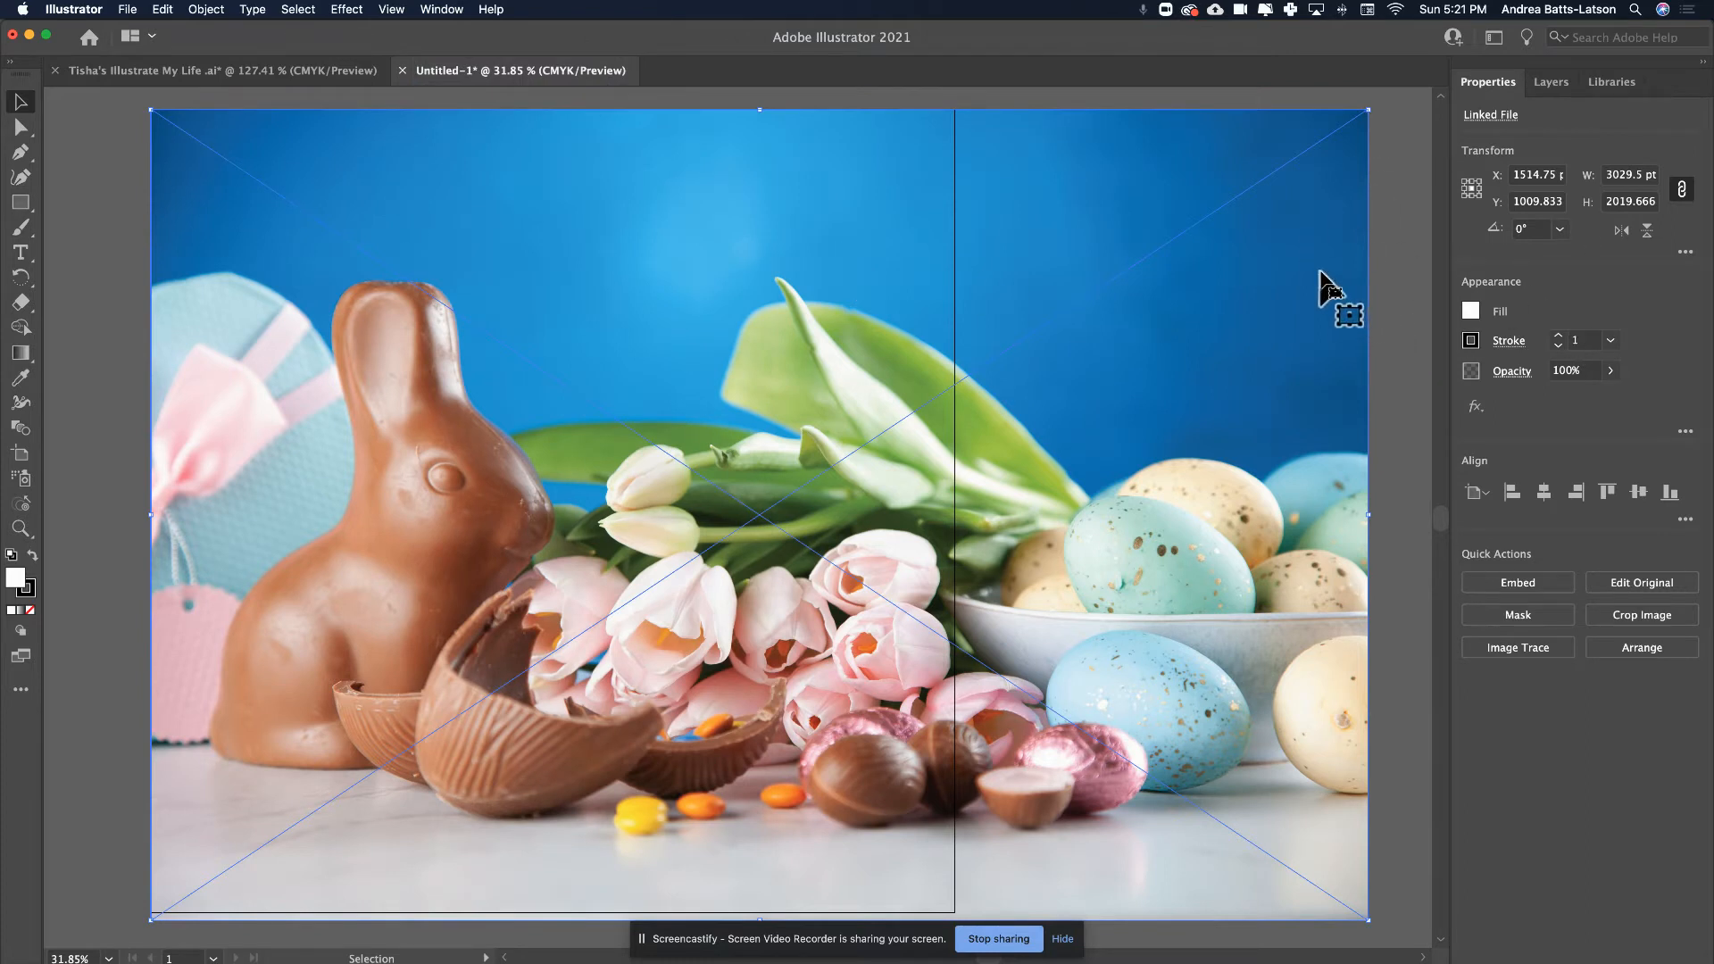
click(1384, 275)
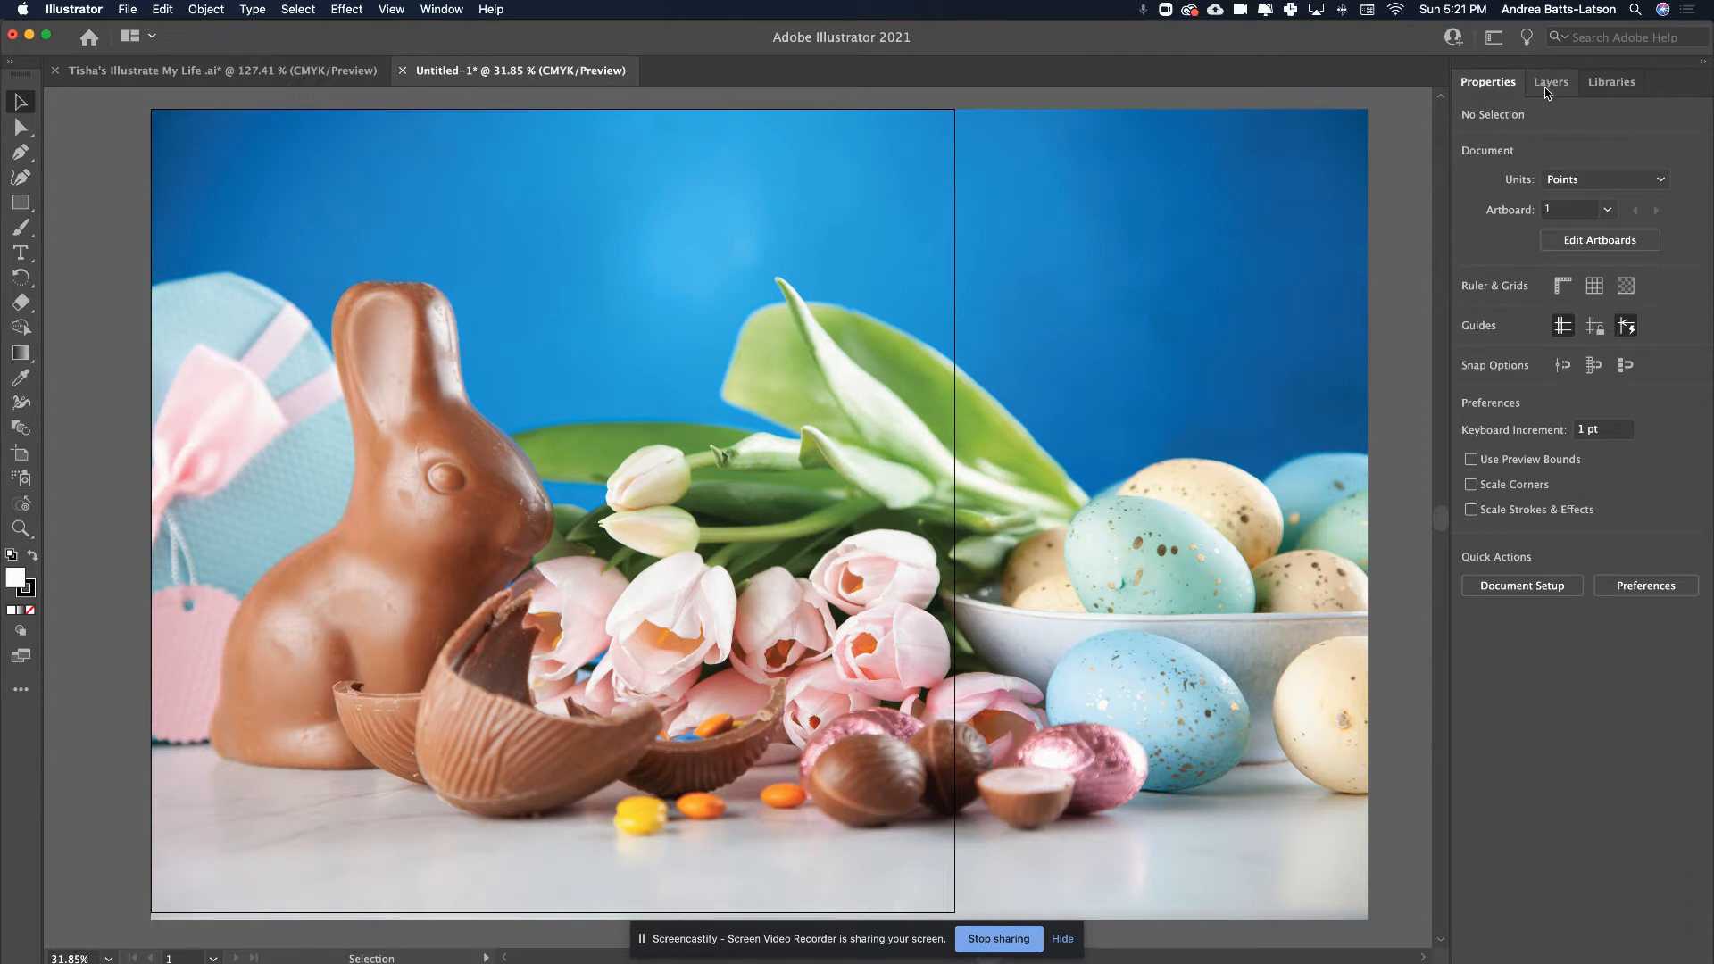
- Show the Swatches panel, move it over the photo's upper-right area, and lengthen it until all swatches fit
click(448, 10)
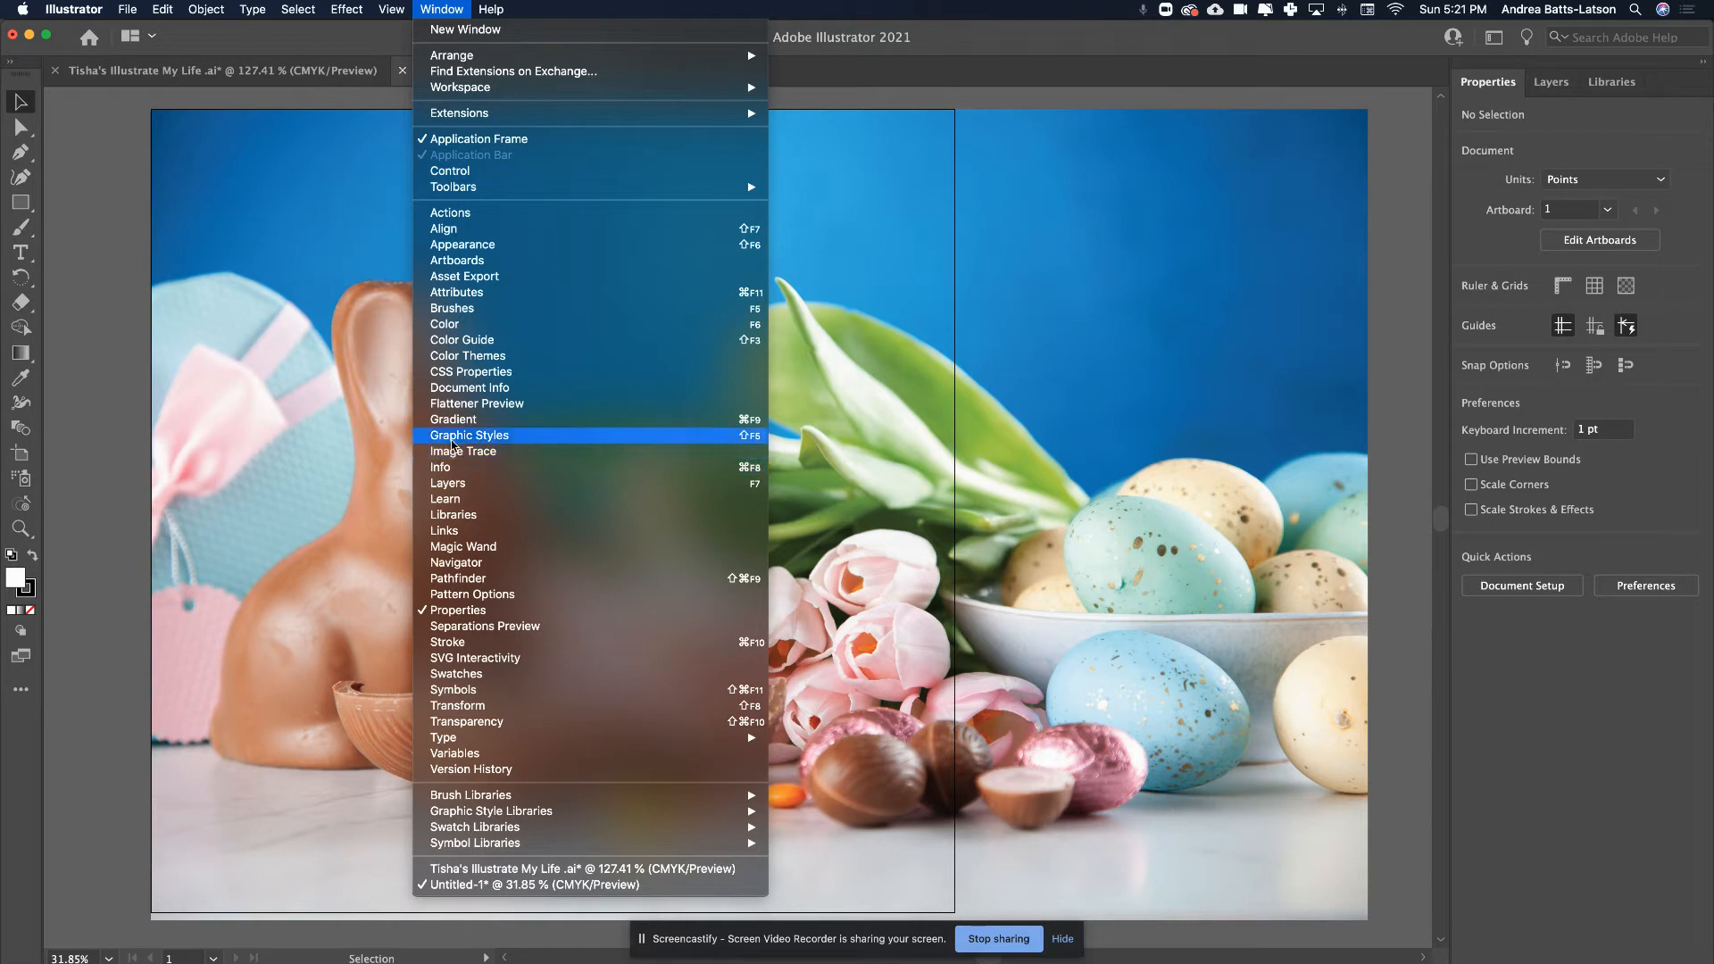
click(442, 675)
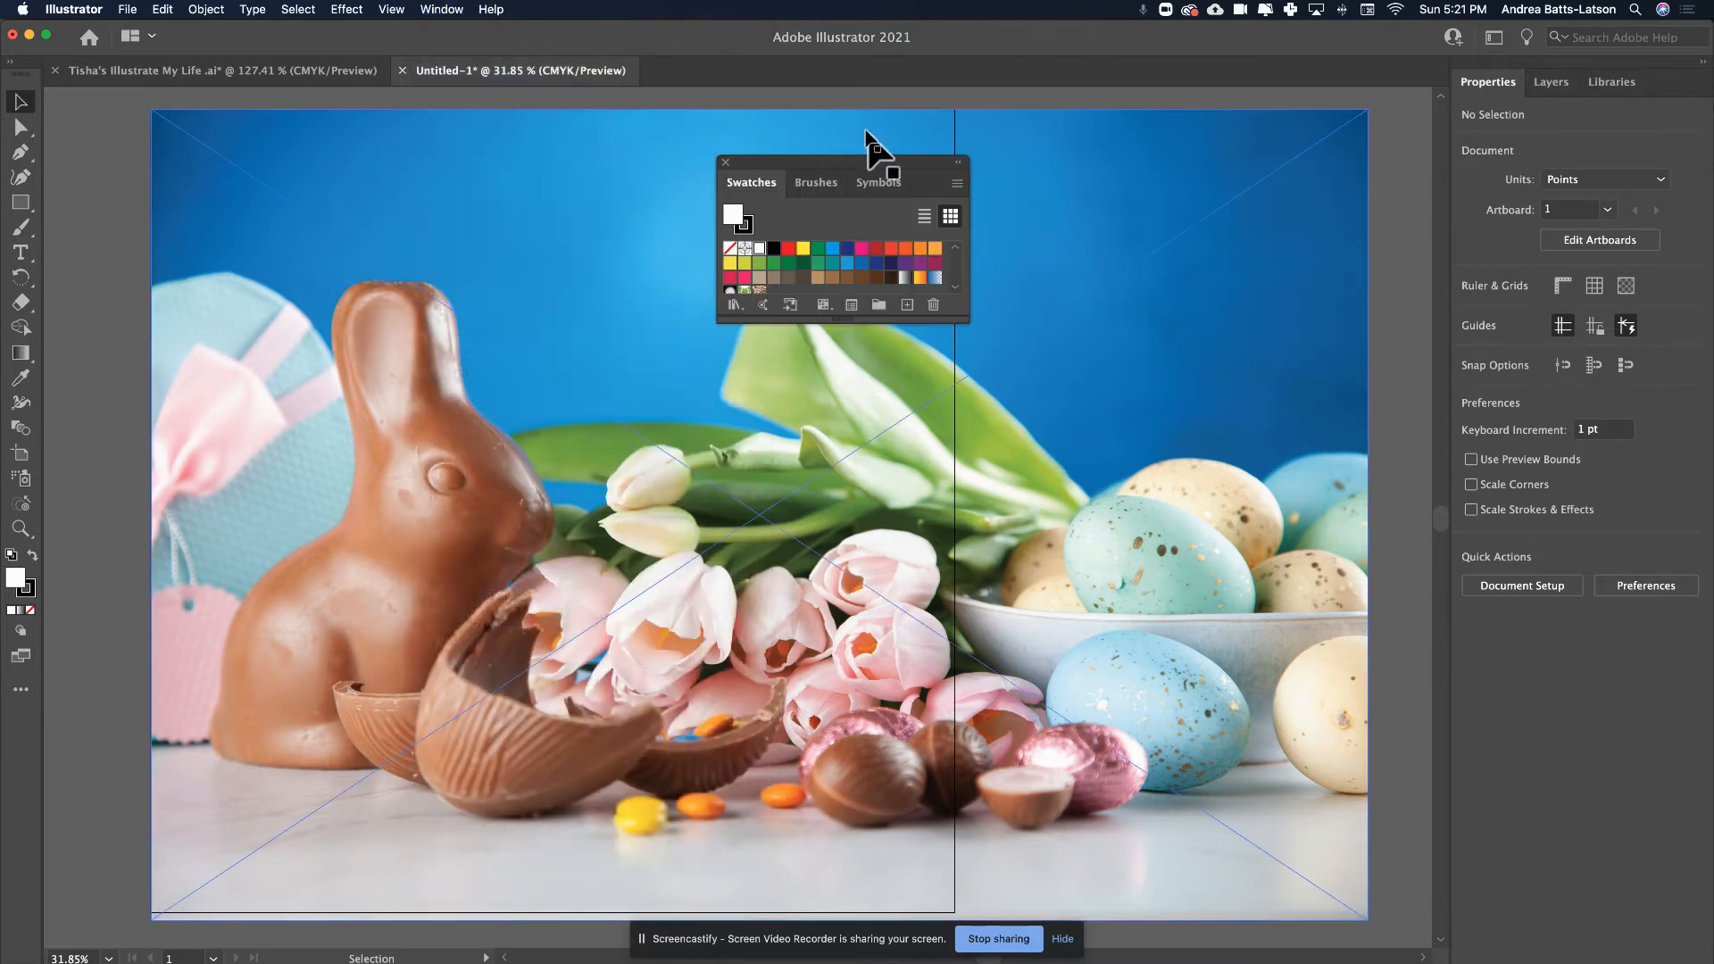
drag(826, 161, 1286, 180)
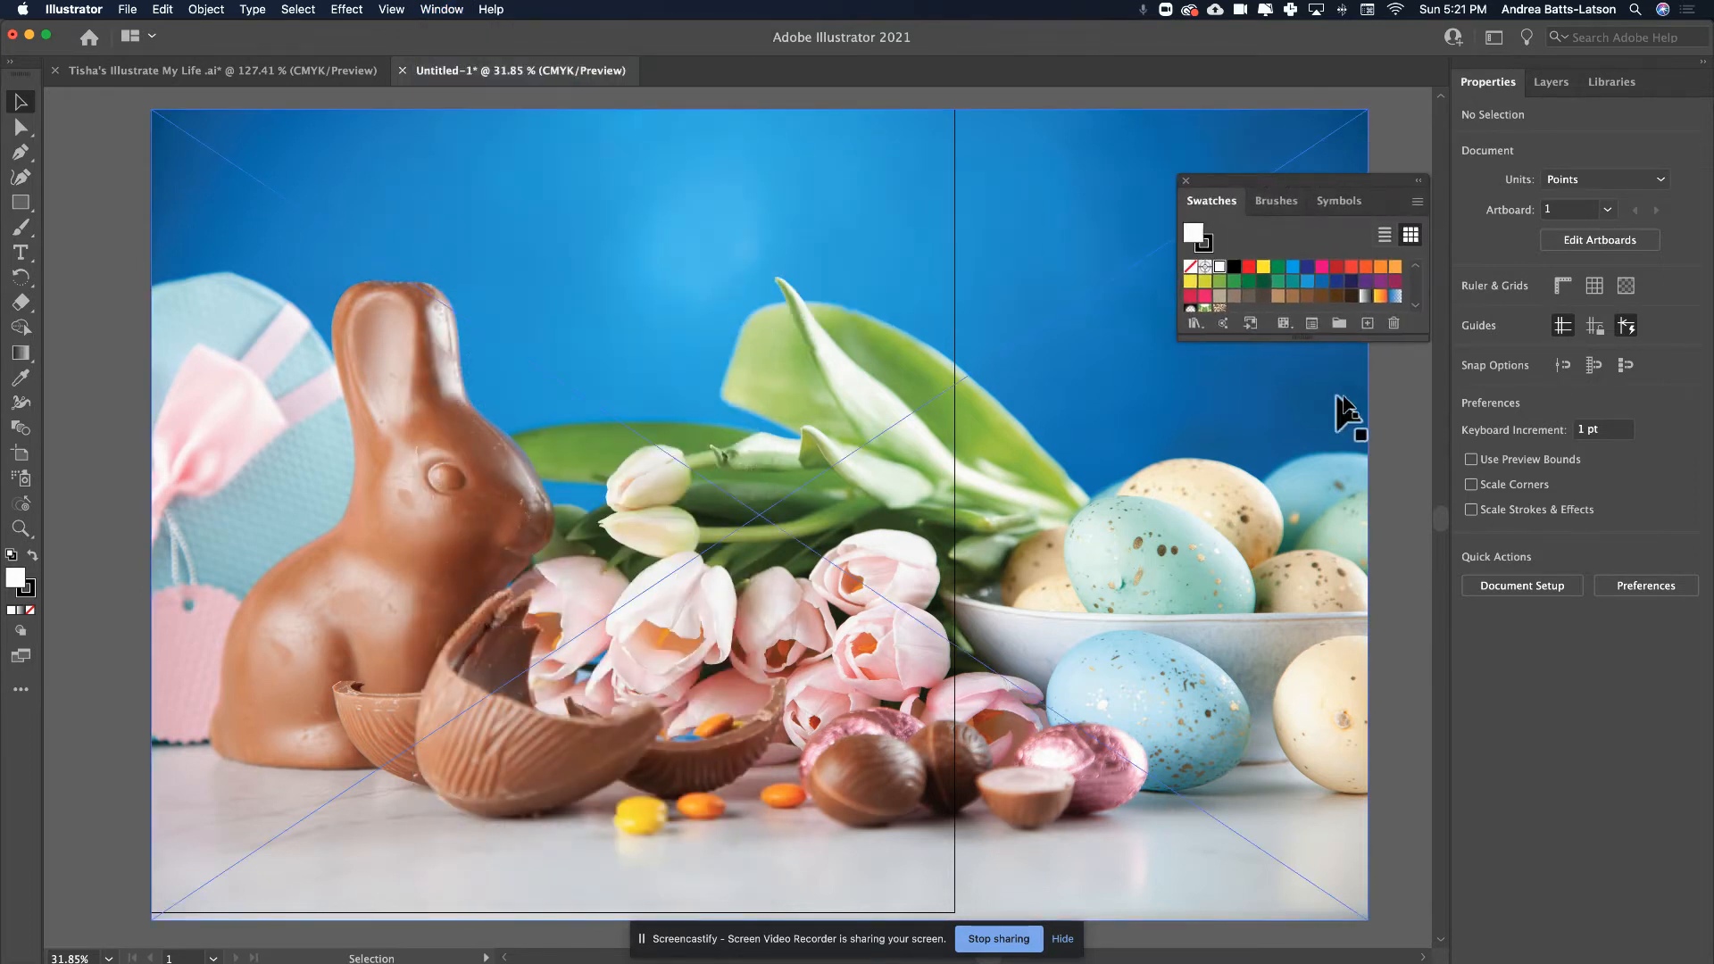
drag(1318, 339, 1318, 573)
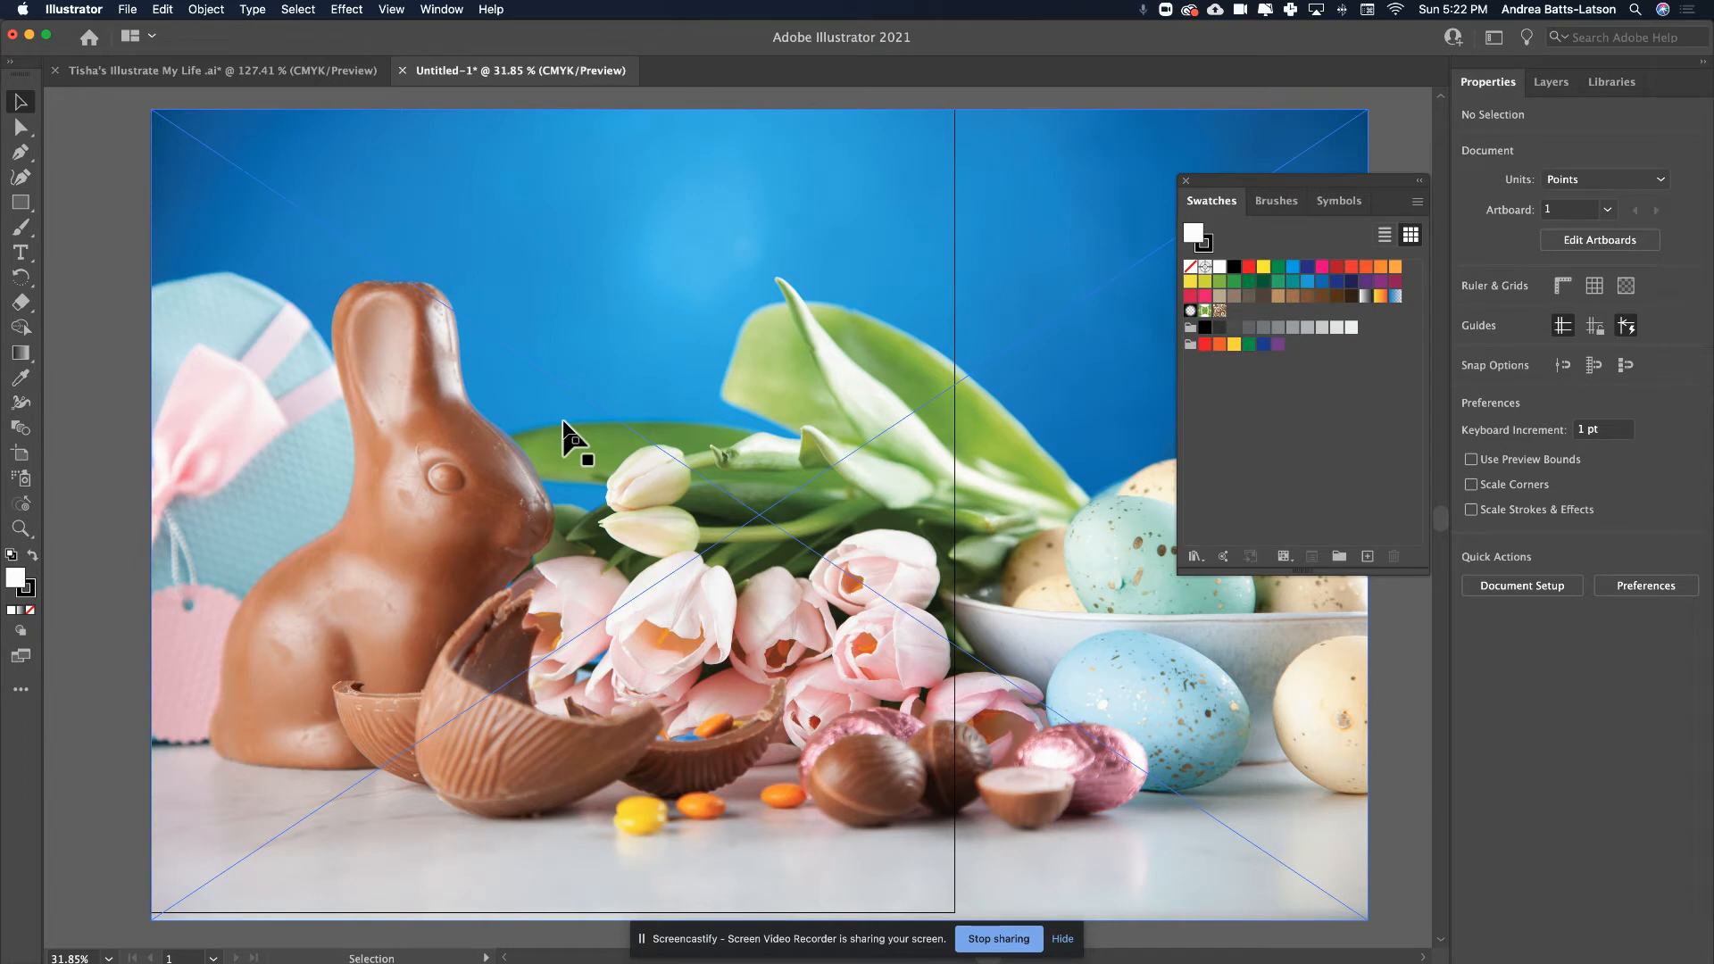
- Sample the chocolate bunny's brown with the Eyedropper and save it as a global process color swatch
scroll(339, 266, down, 1)
scroll(270, 254, up, 5)
scroll(269, 253, left, 3)
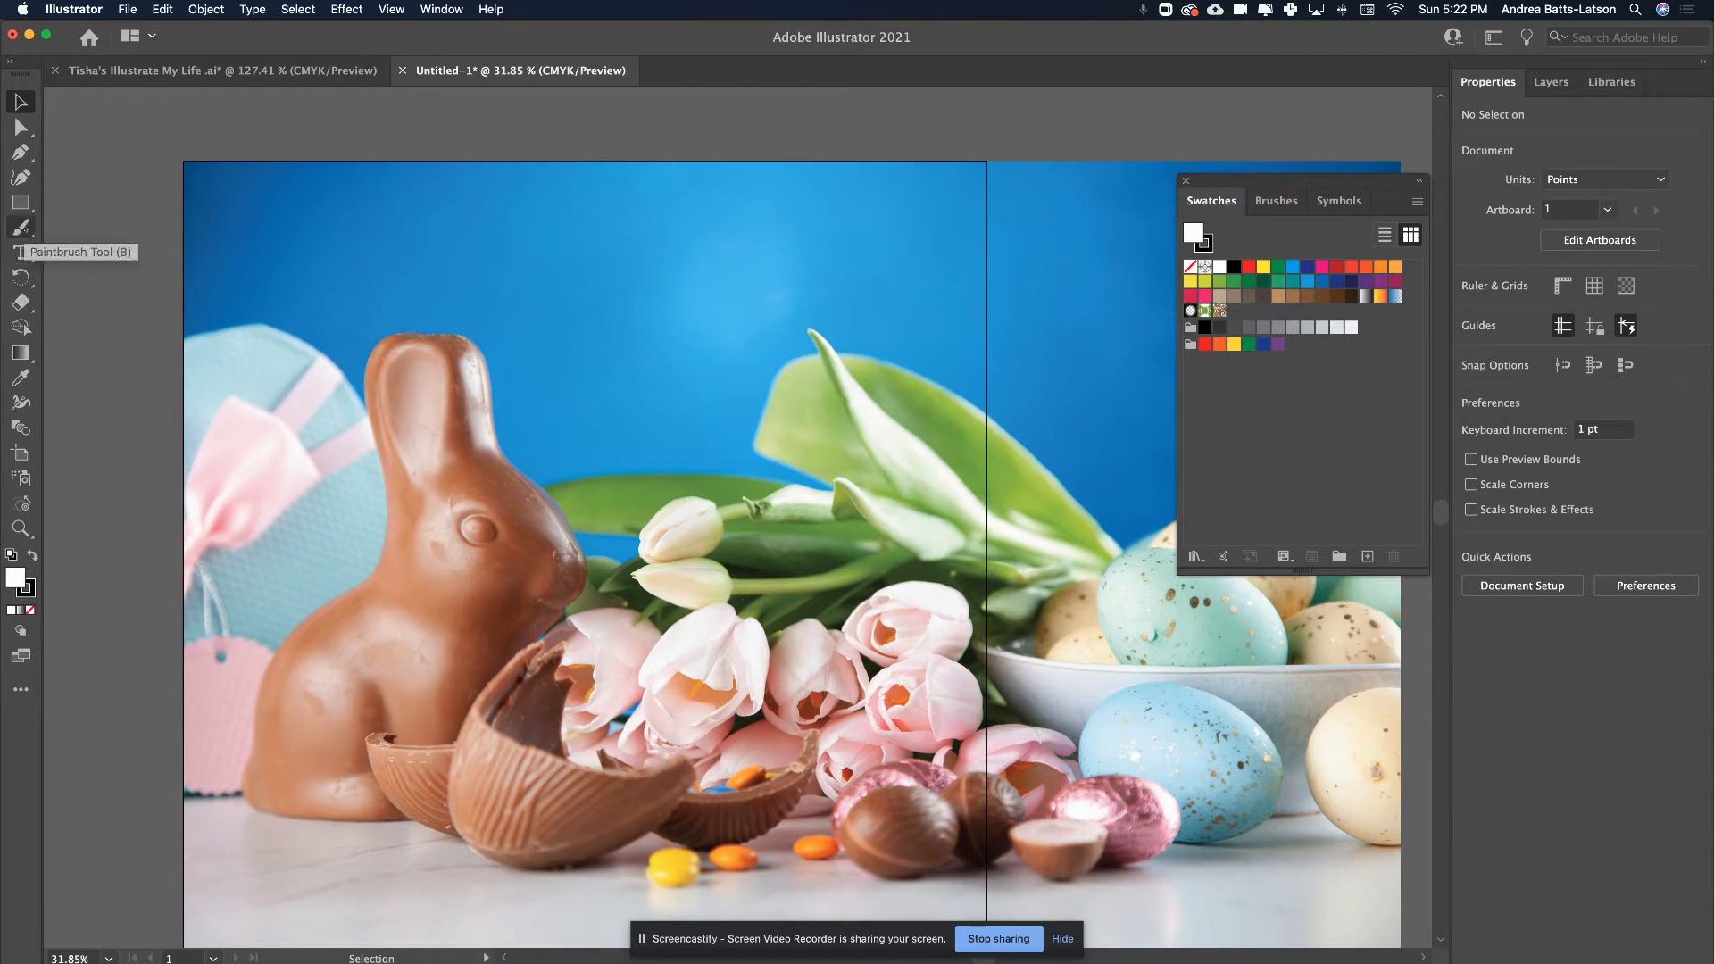
key(i)
scroll(439, 406, up, 1)
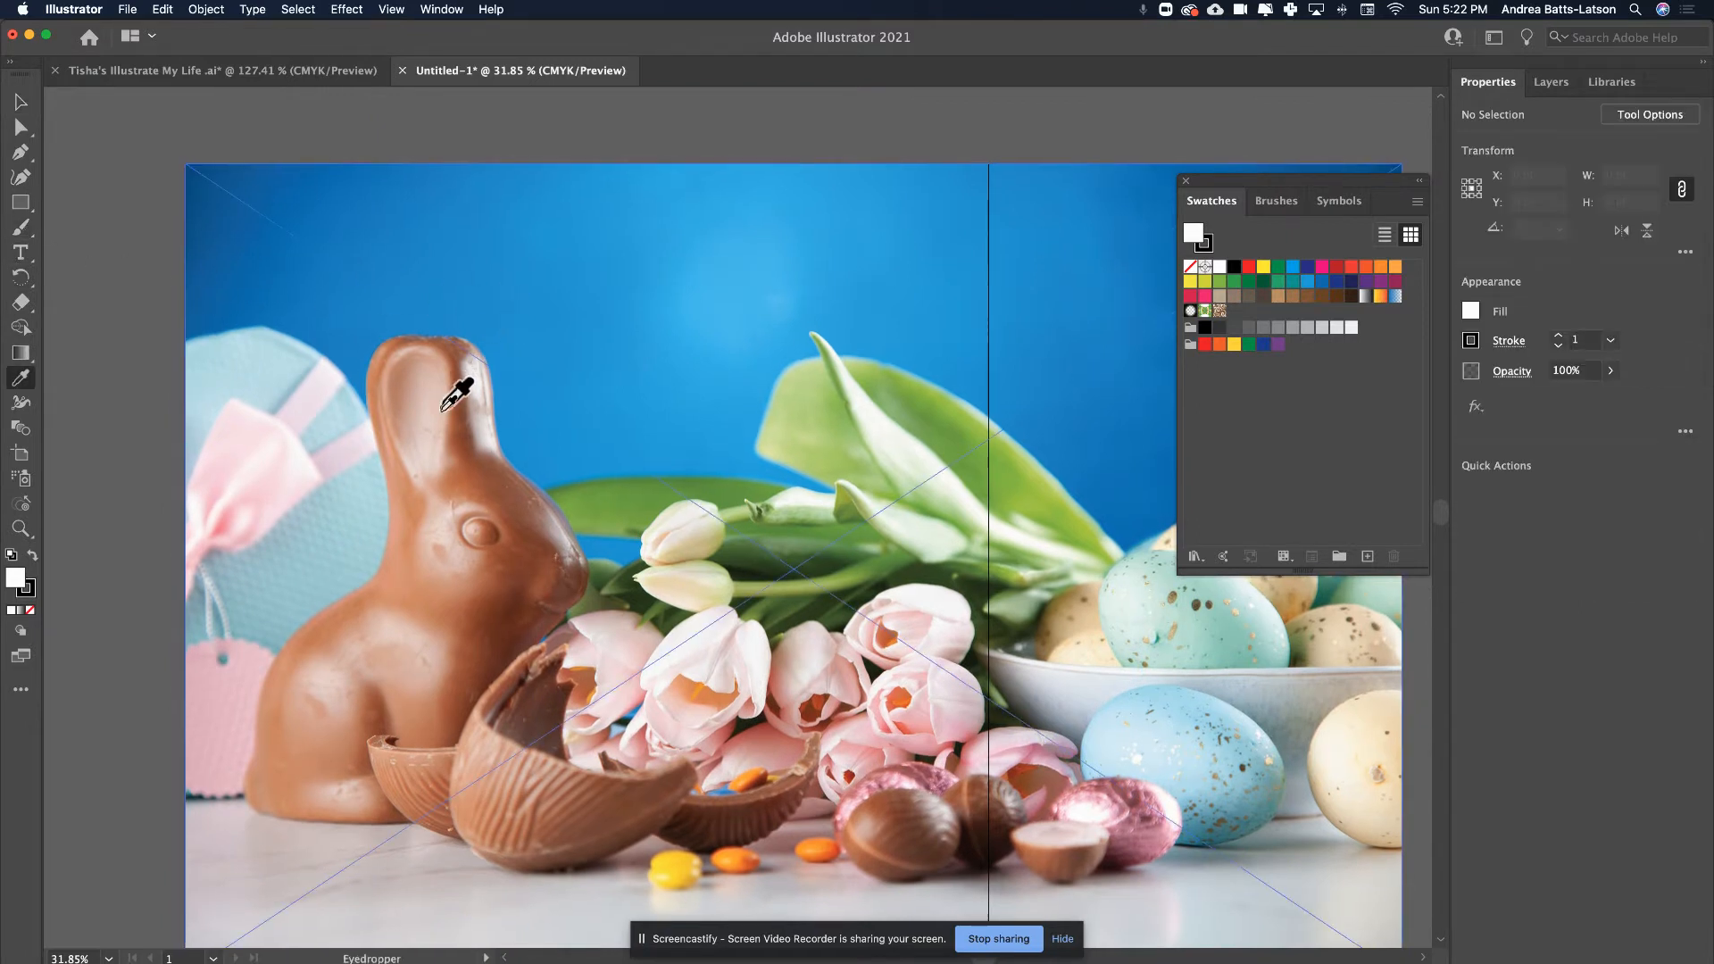
click(473, 463)
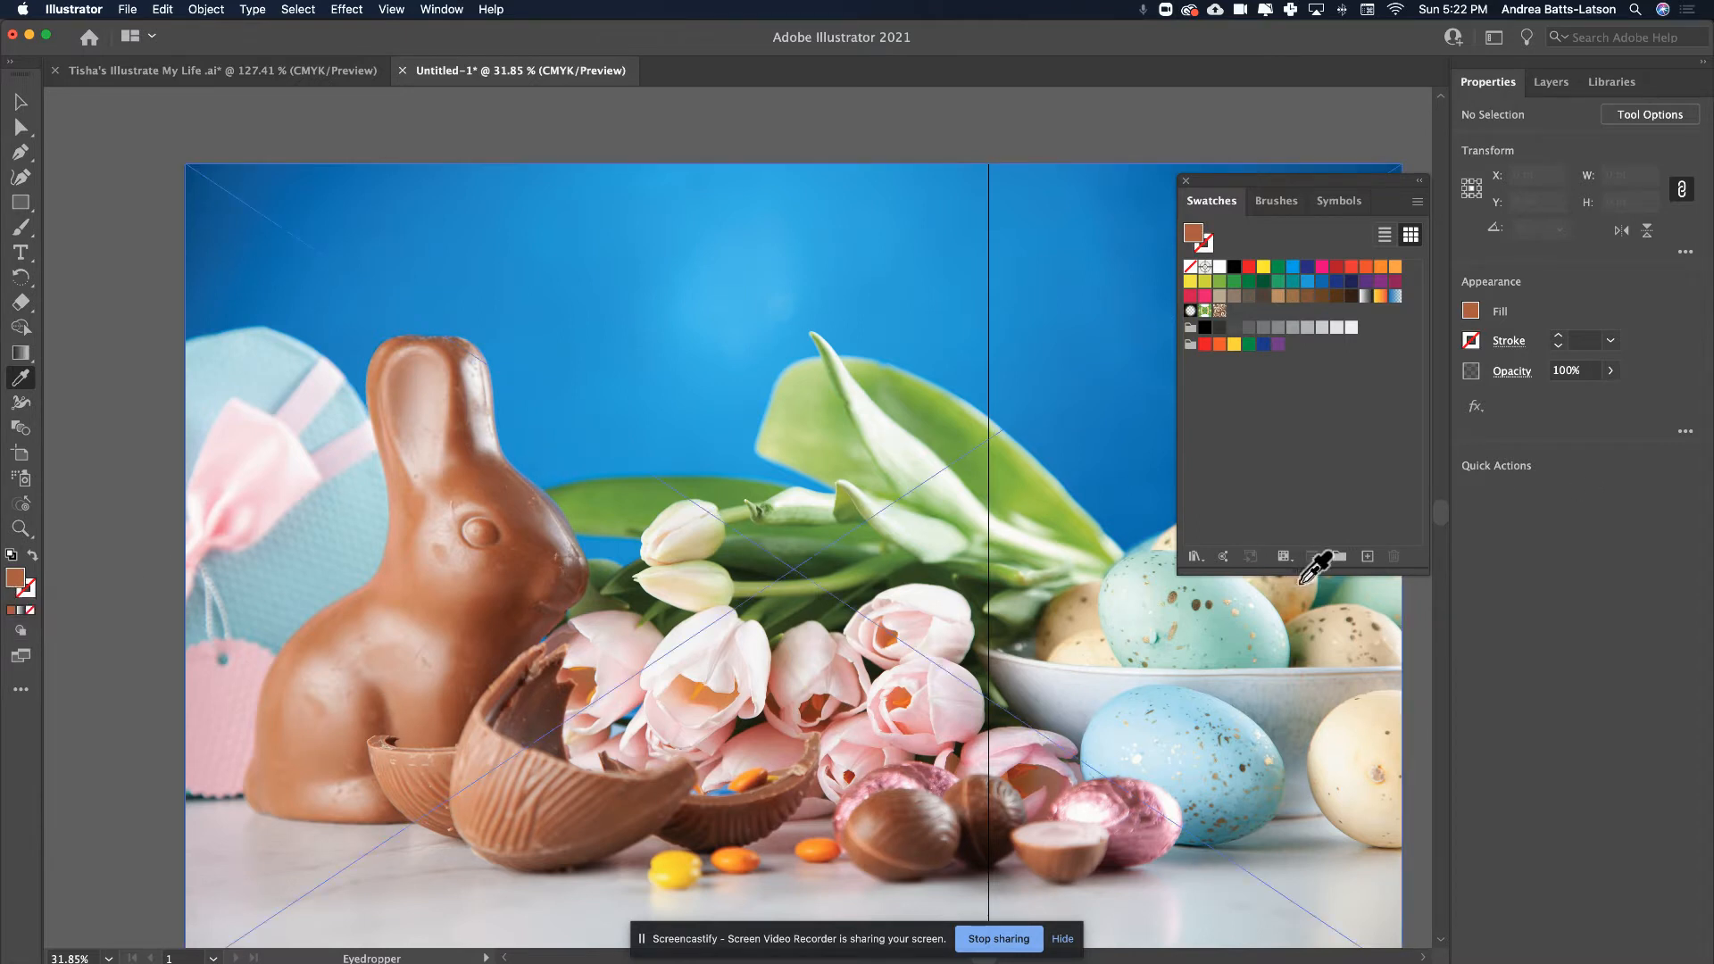
click(1368, 557)
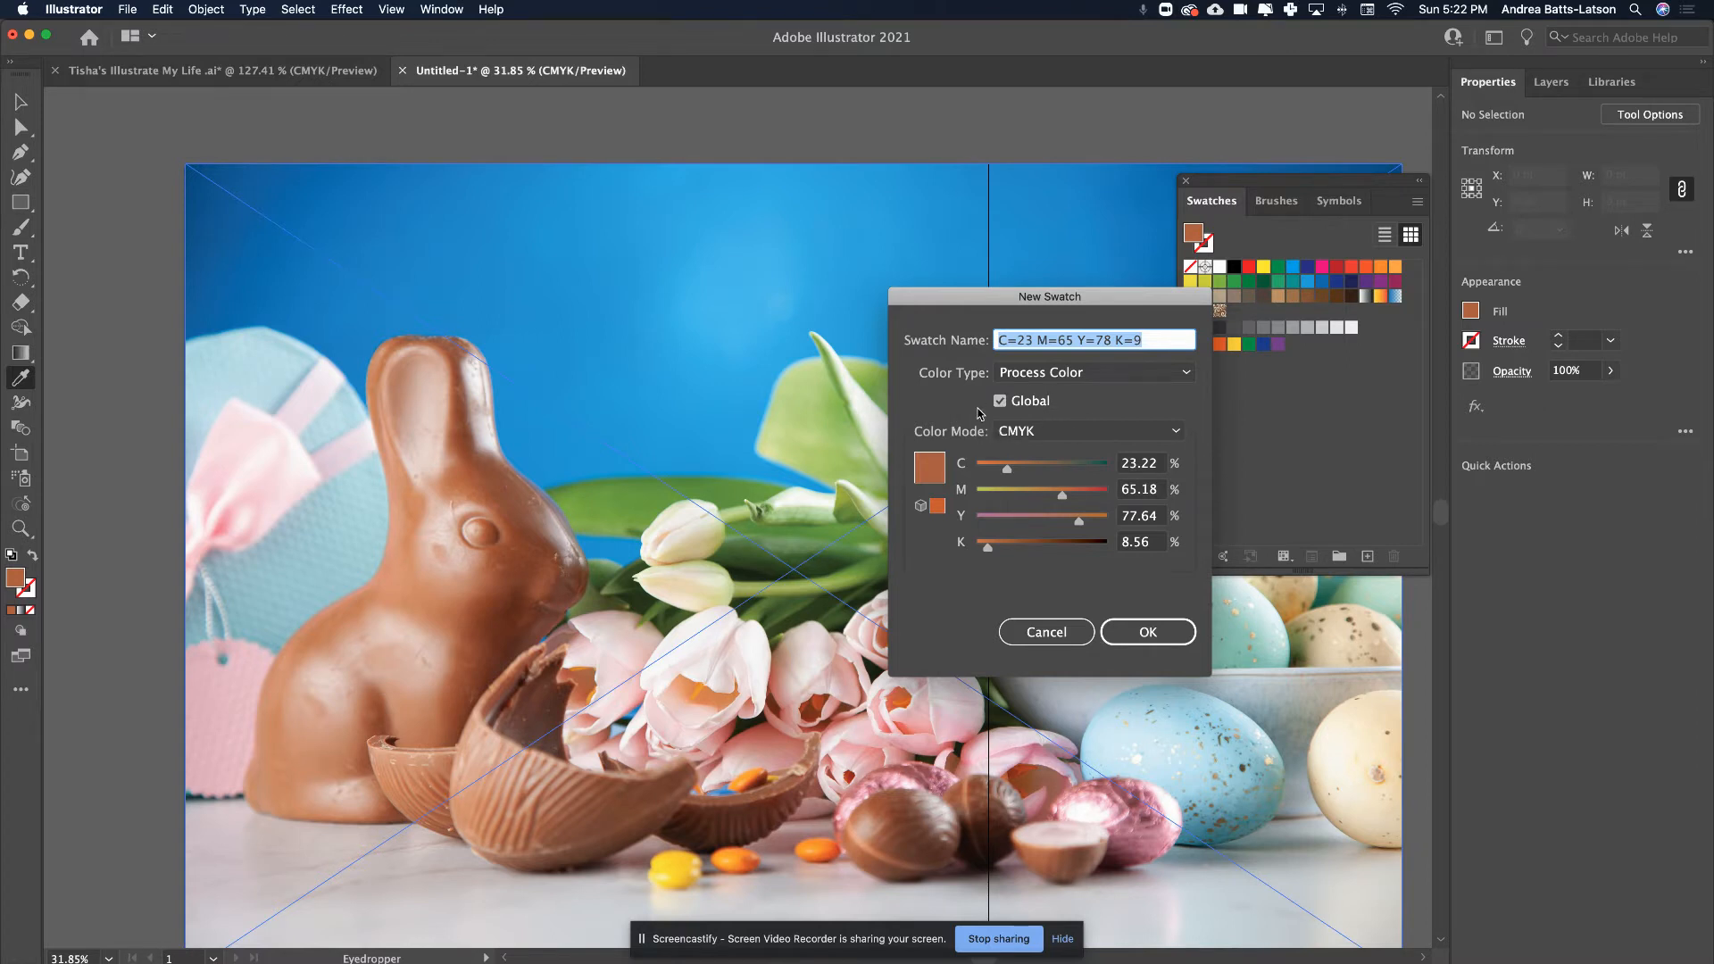
click(1135, 631)
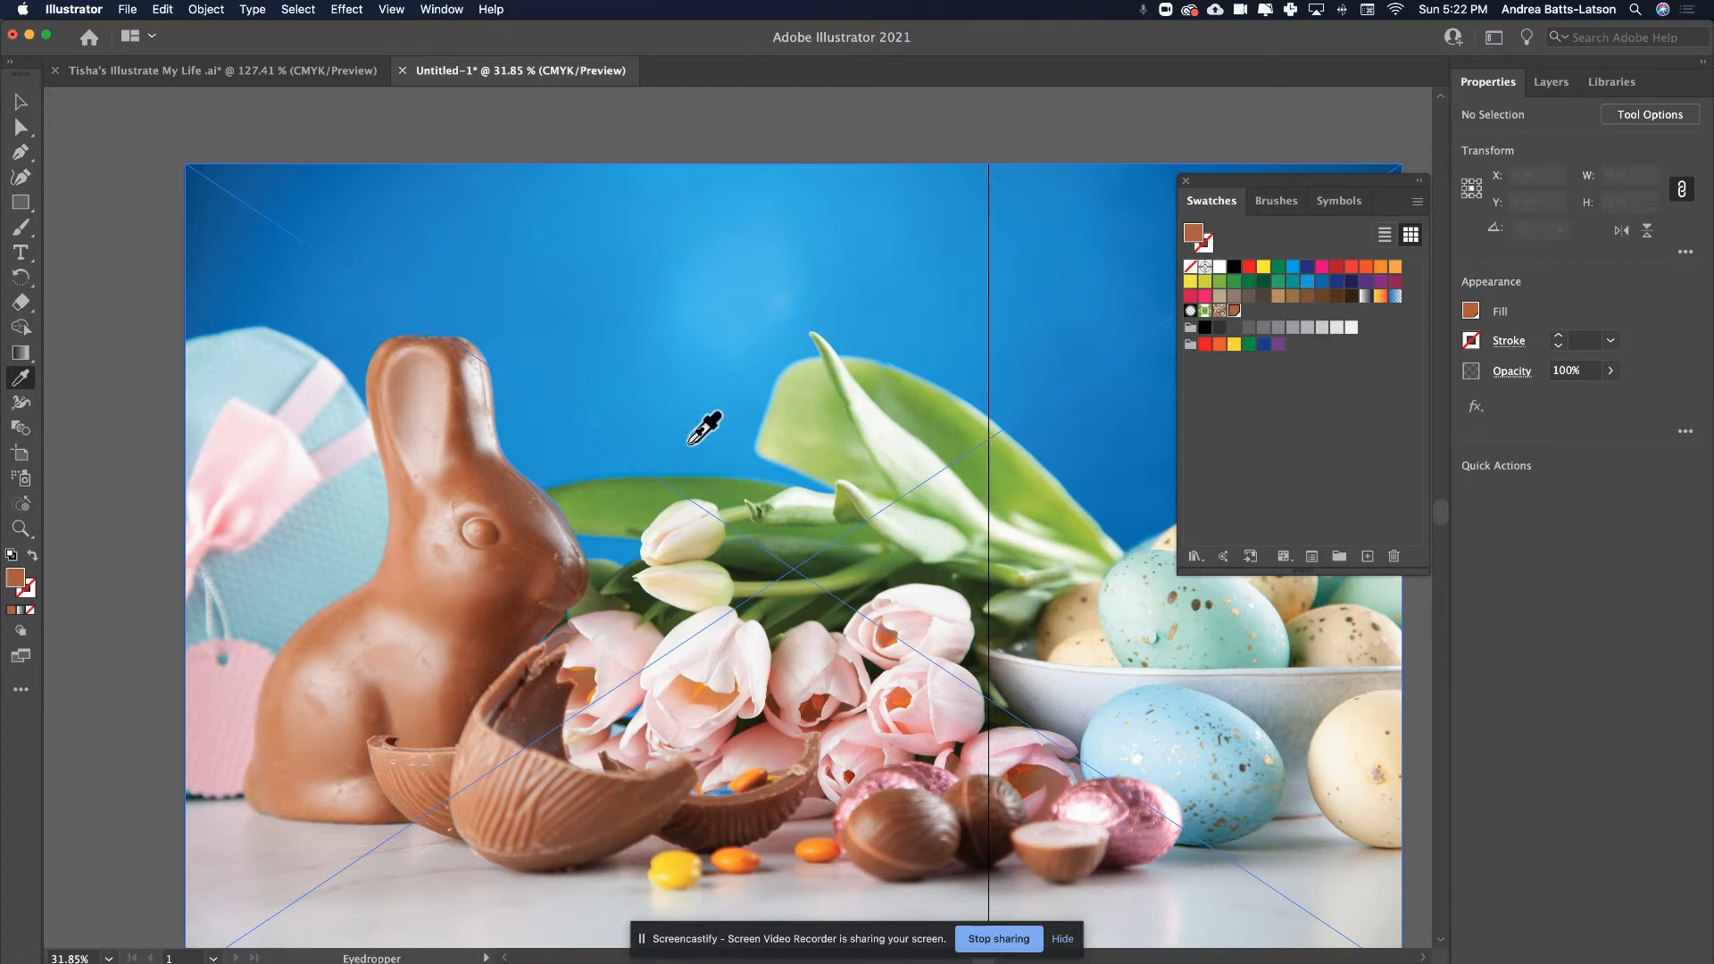
- Sample the medium green of the leaf beside the bunny's face and save it as a global swatch
click(627, 494)
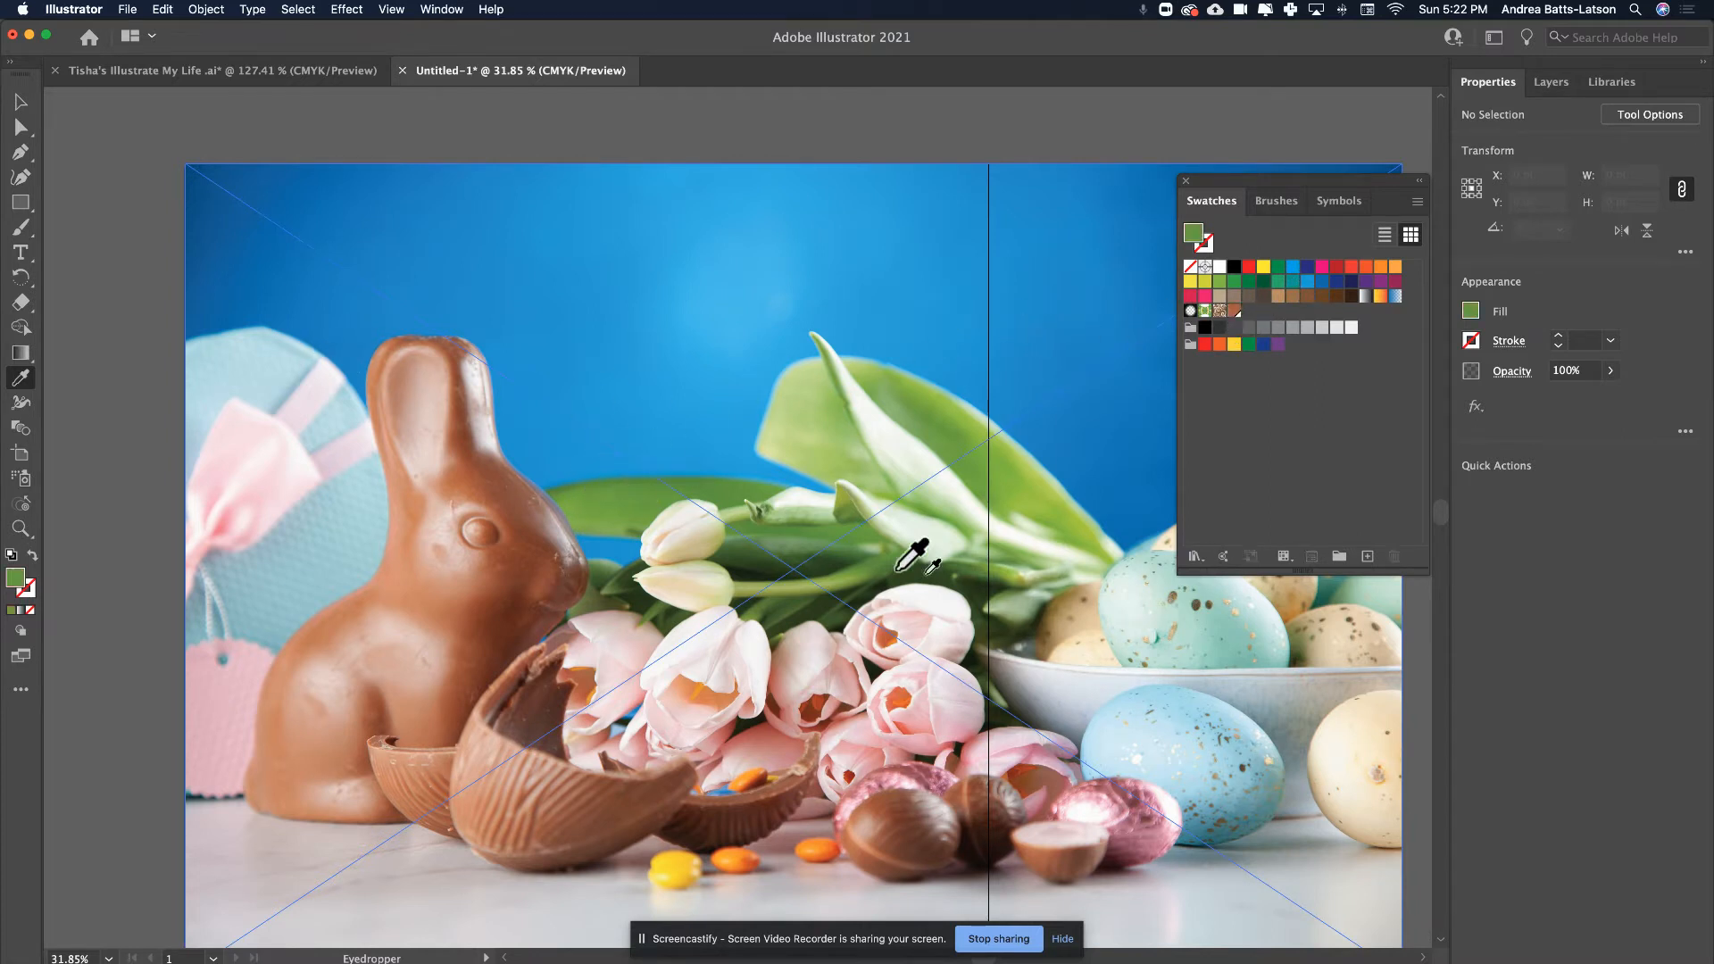
click(1367, 557)
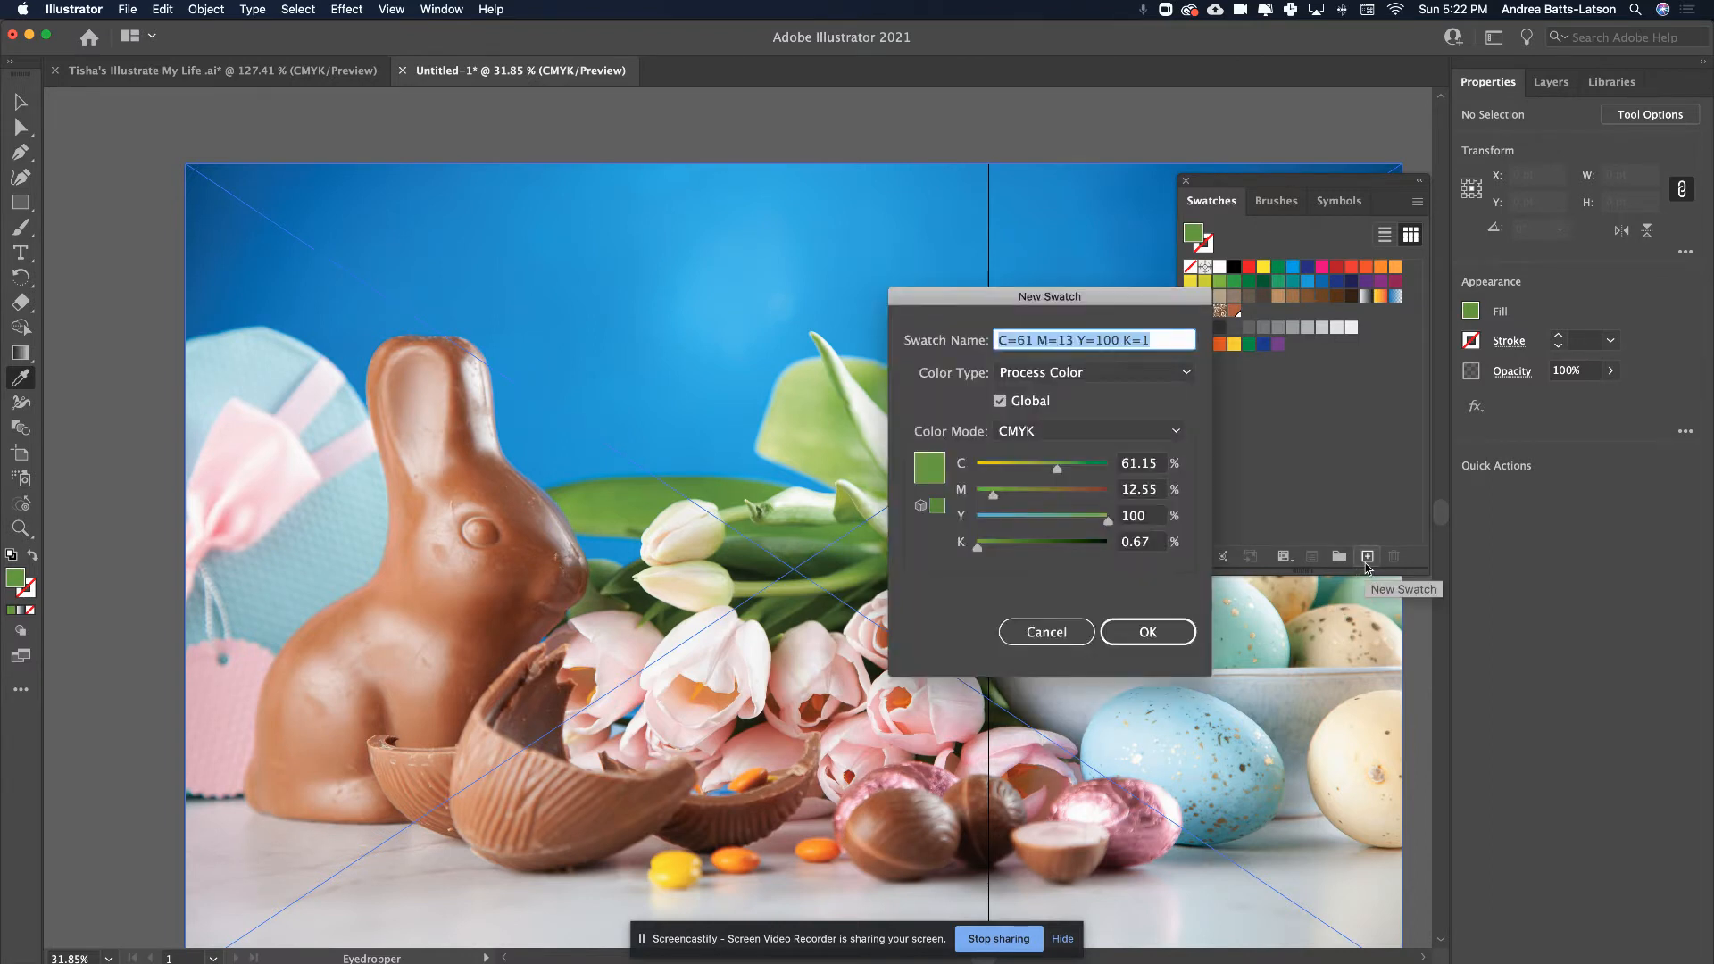
key(Return)
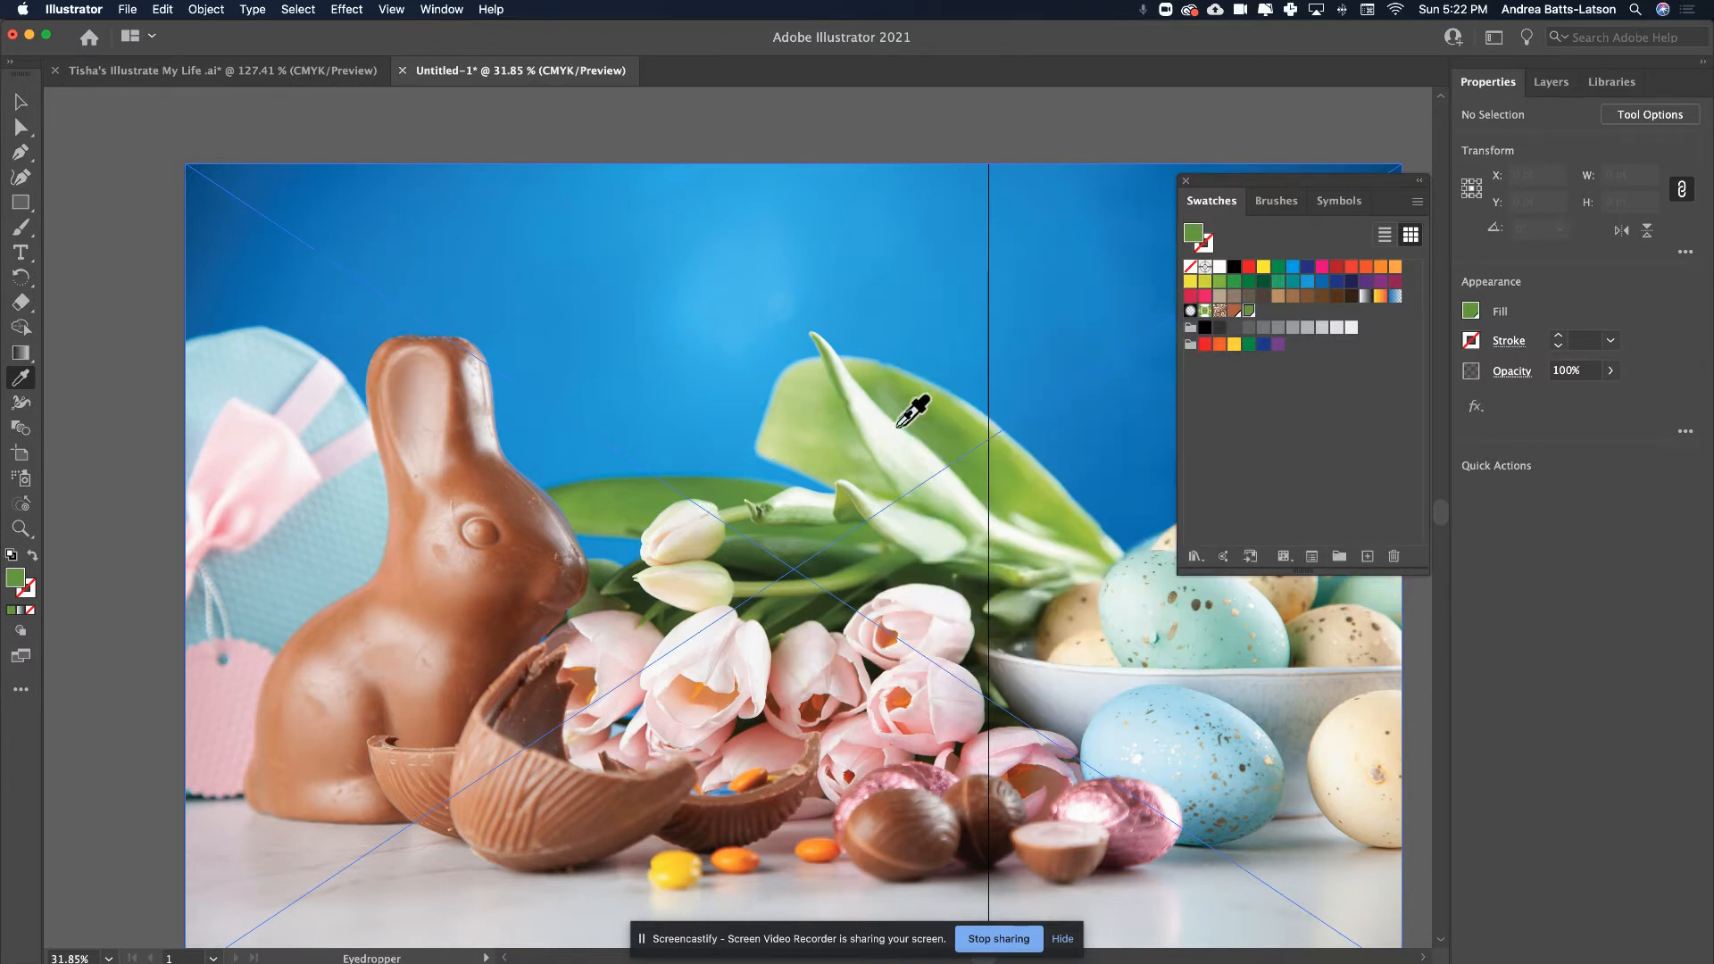
- Sample the pale green along the tall tulip leaf's light edge and save it as a global swatch
click(855, 401)
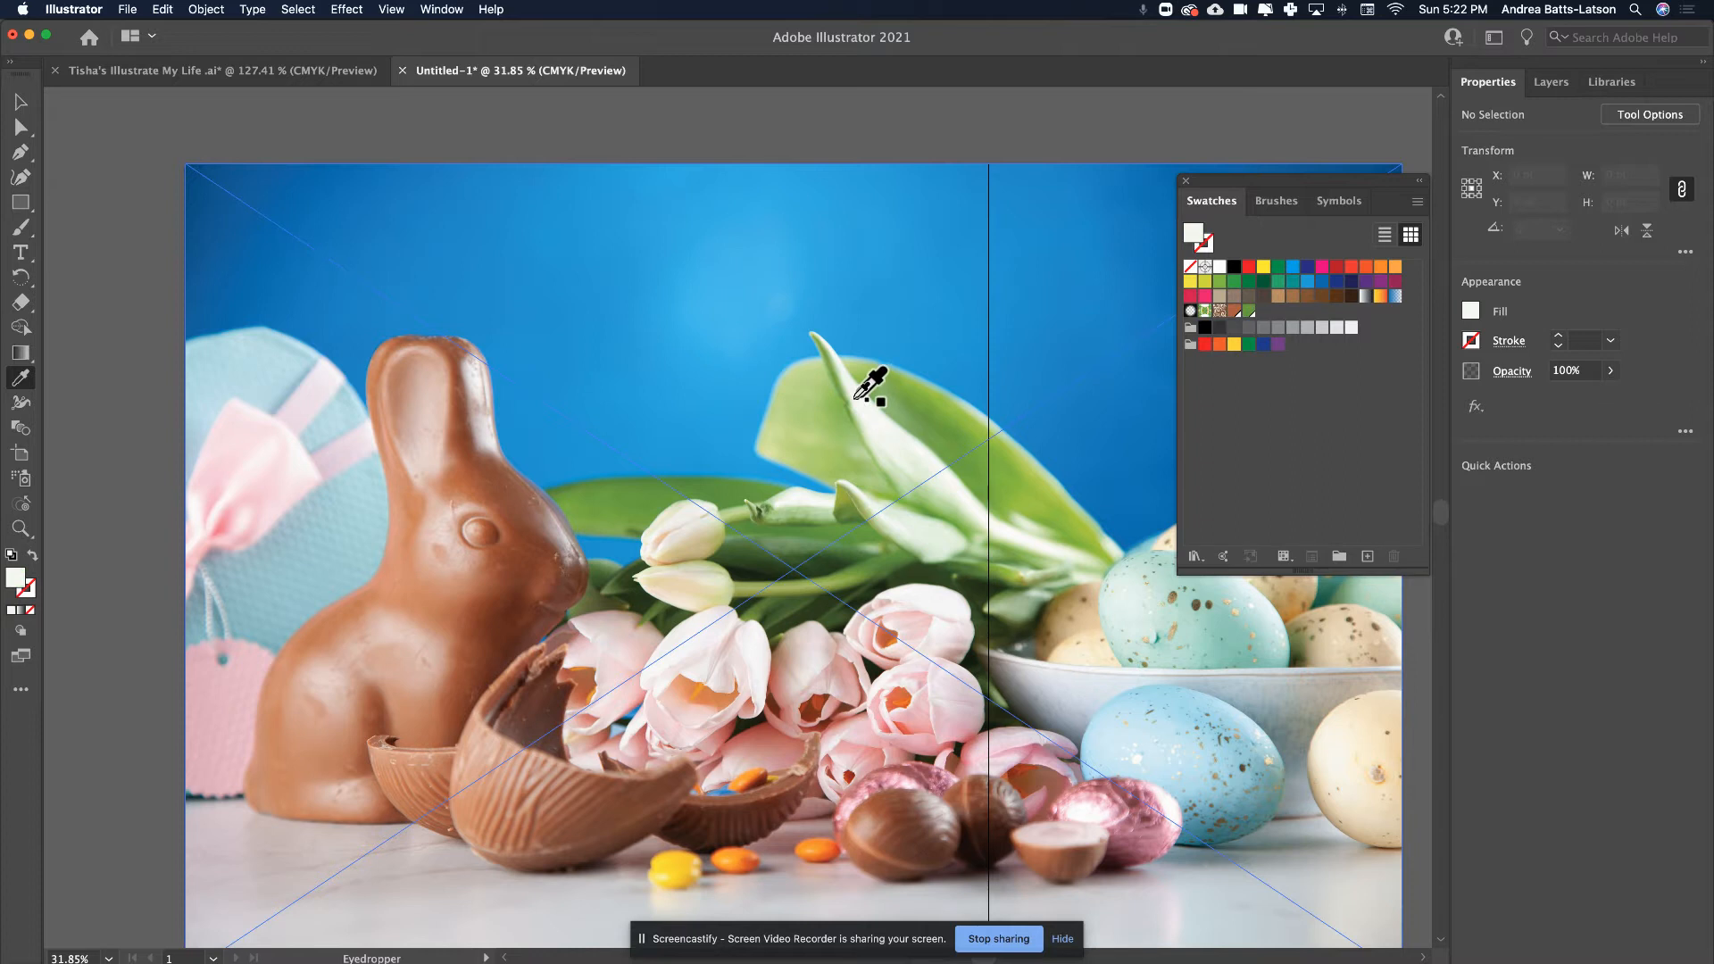
click(906, 463)
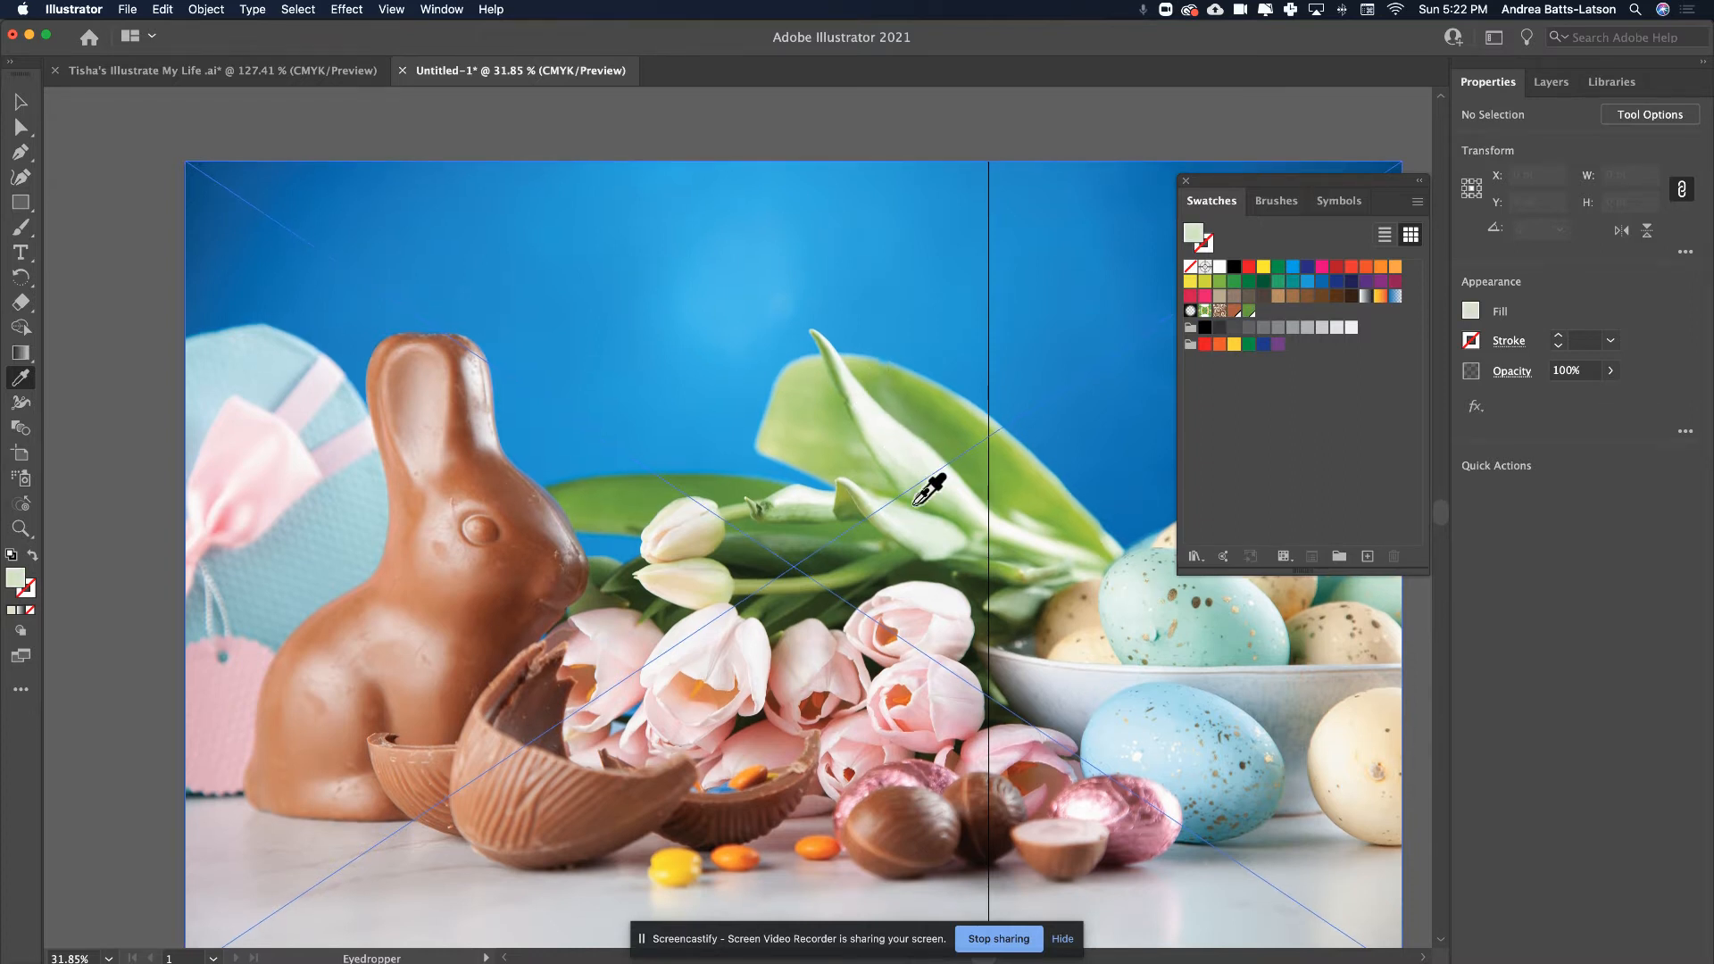
click(1365, 558)
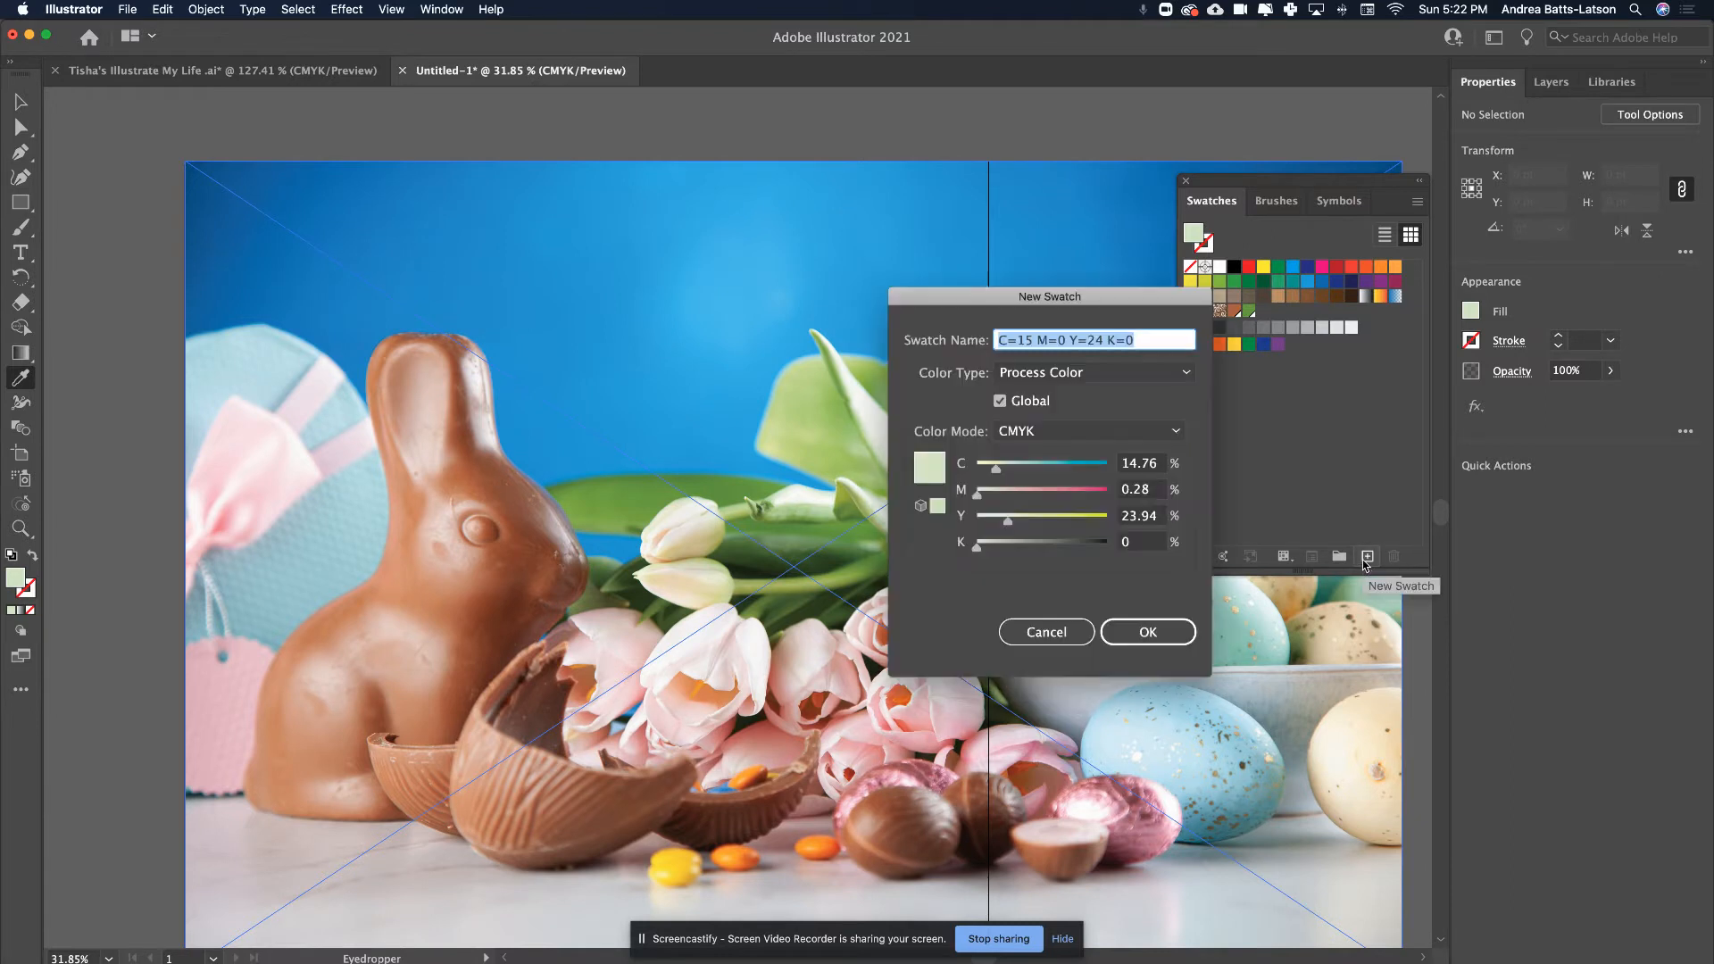
key(Return)
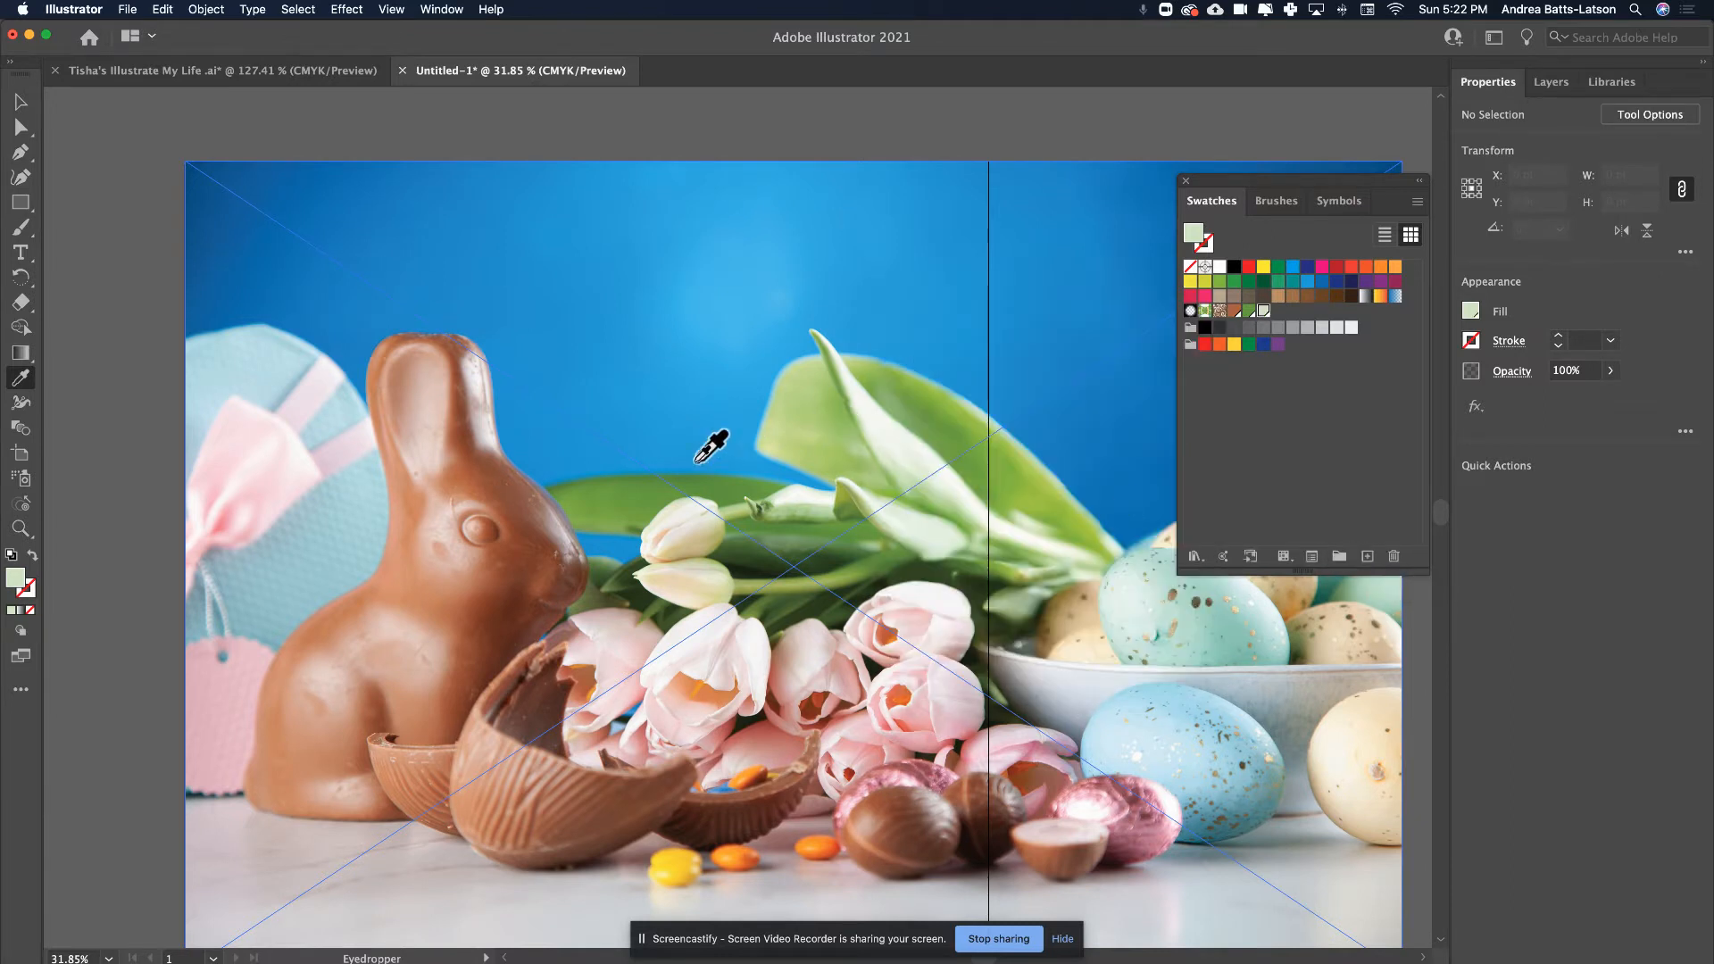
- Sample the light yellow-green from the broad upper tulip leaf and save it as a new swatch
click(831, 436)
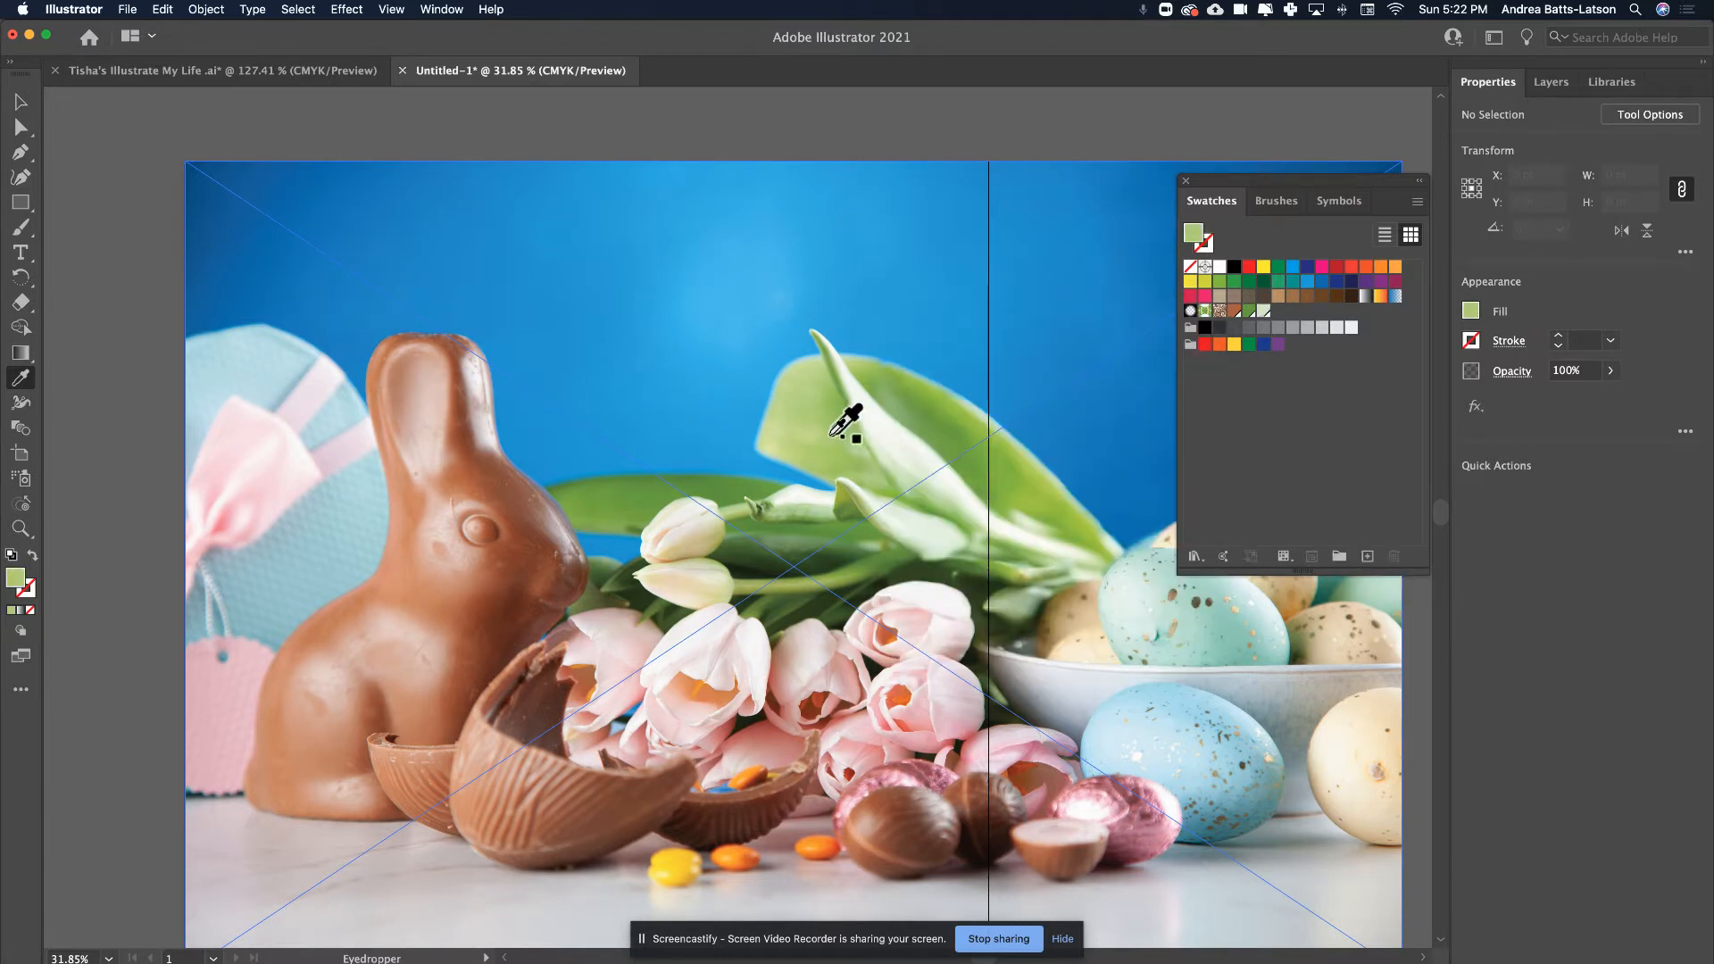
click(1366, 556)
key(Return)
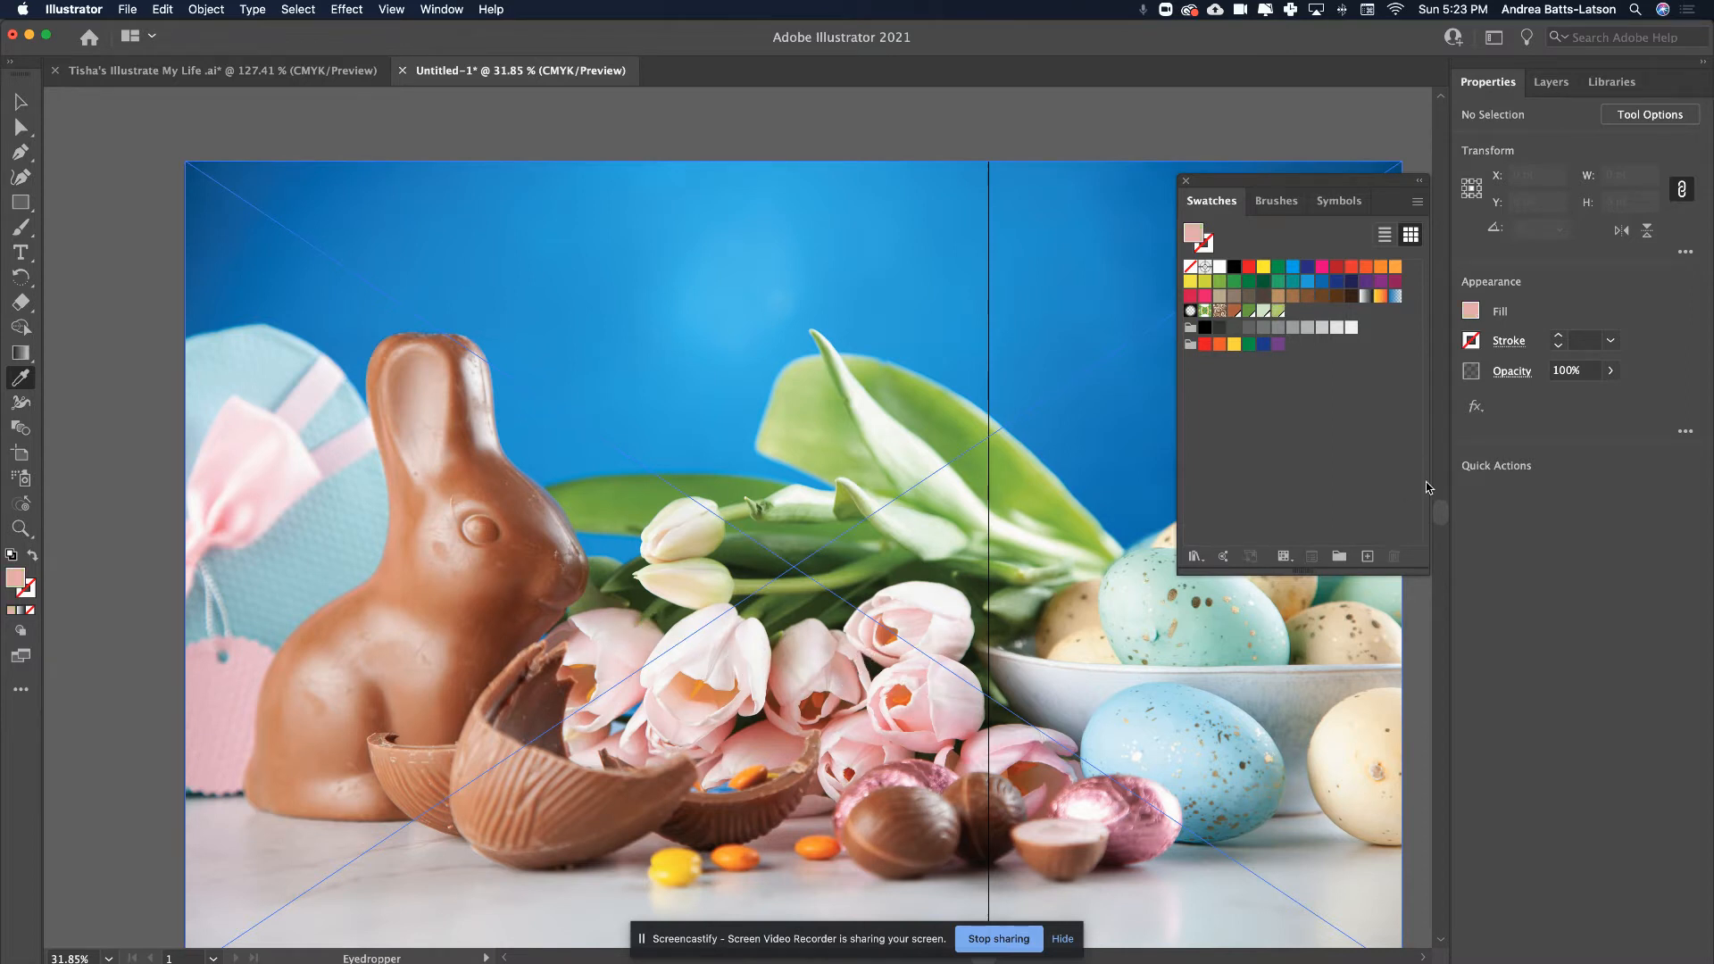
- Save a pink and an orange sampled from the photo as two new swatches
click(1367, 556)
key(Return)
click(1367, 557)
key(Return)
- Sample the yellow candy in front of the chocolate shells and a light pink from the photo, saving each as a new swatch
click(669, 854)
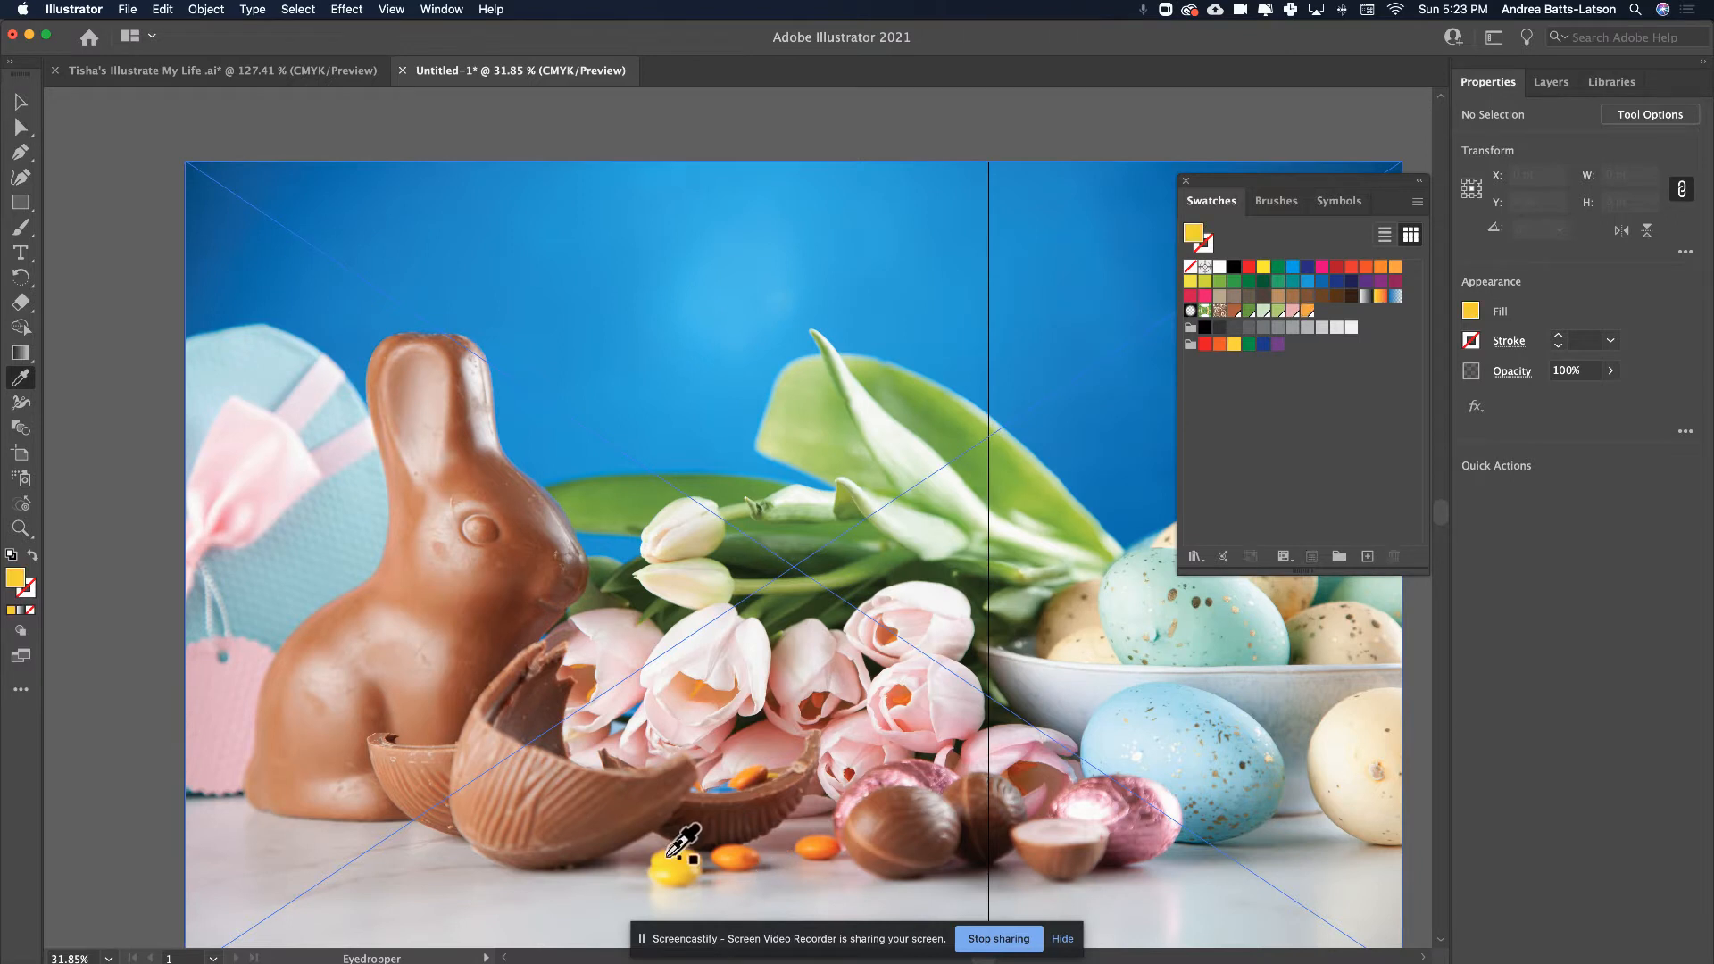
click(1370, 557)
key(Return)
scroll(912, 526, right, 6)
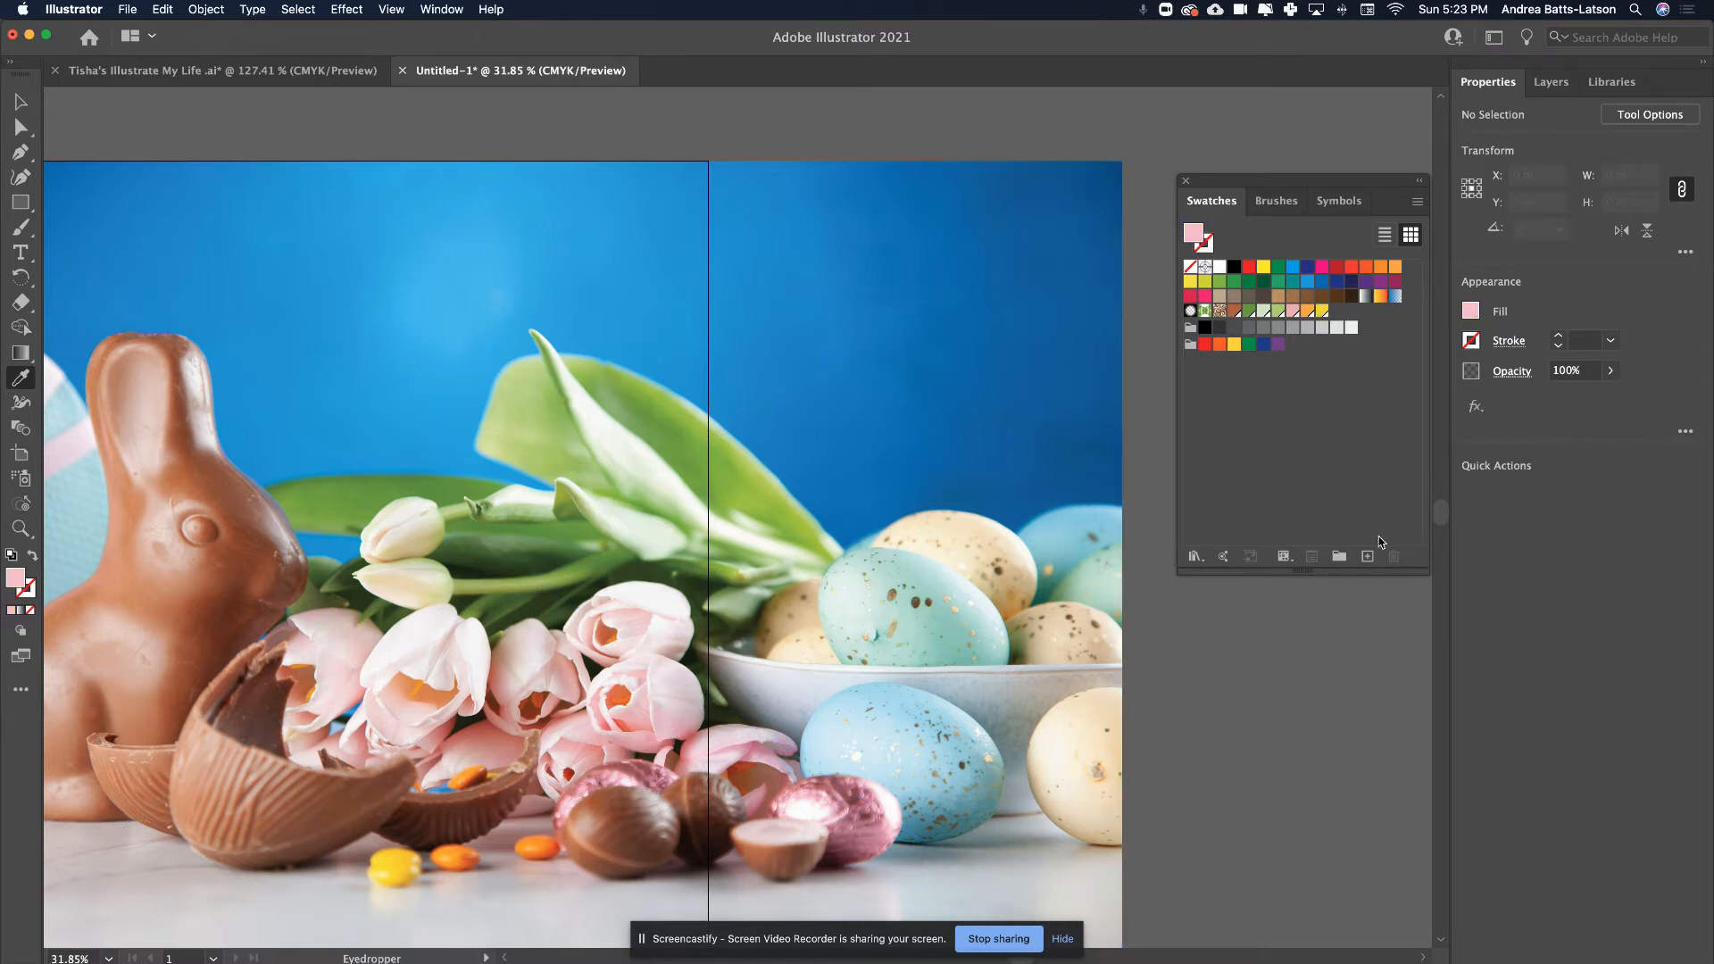
click(1367, 557)
key(Return)
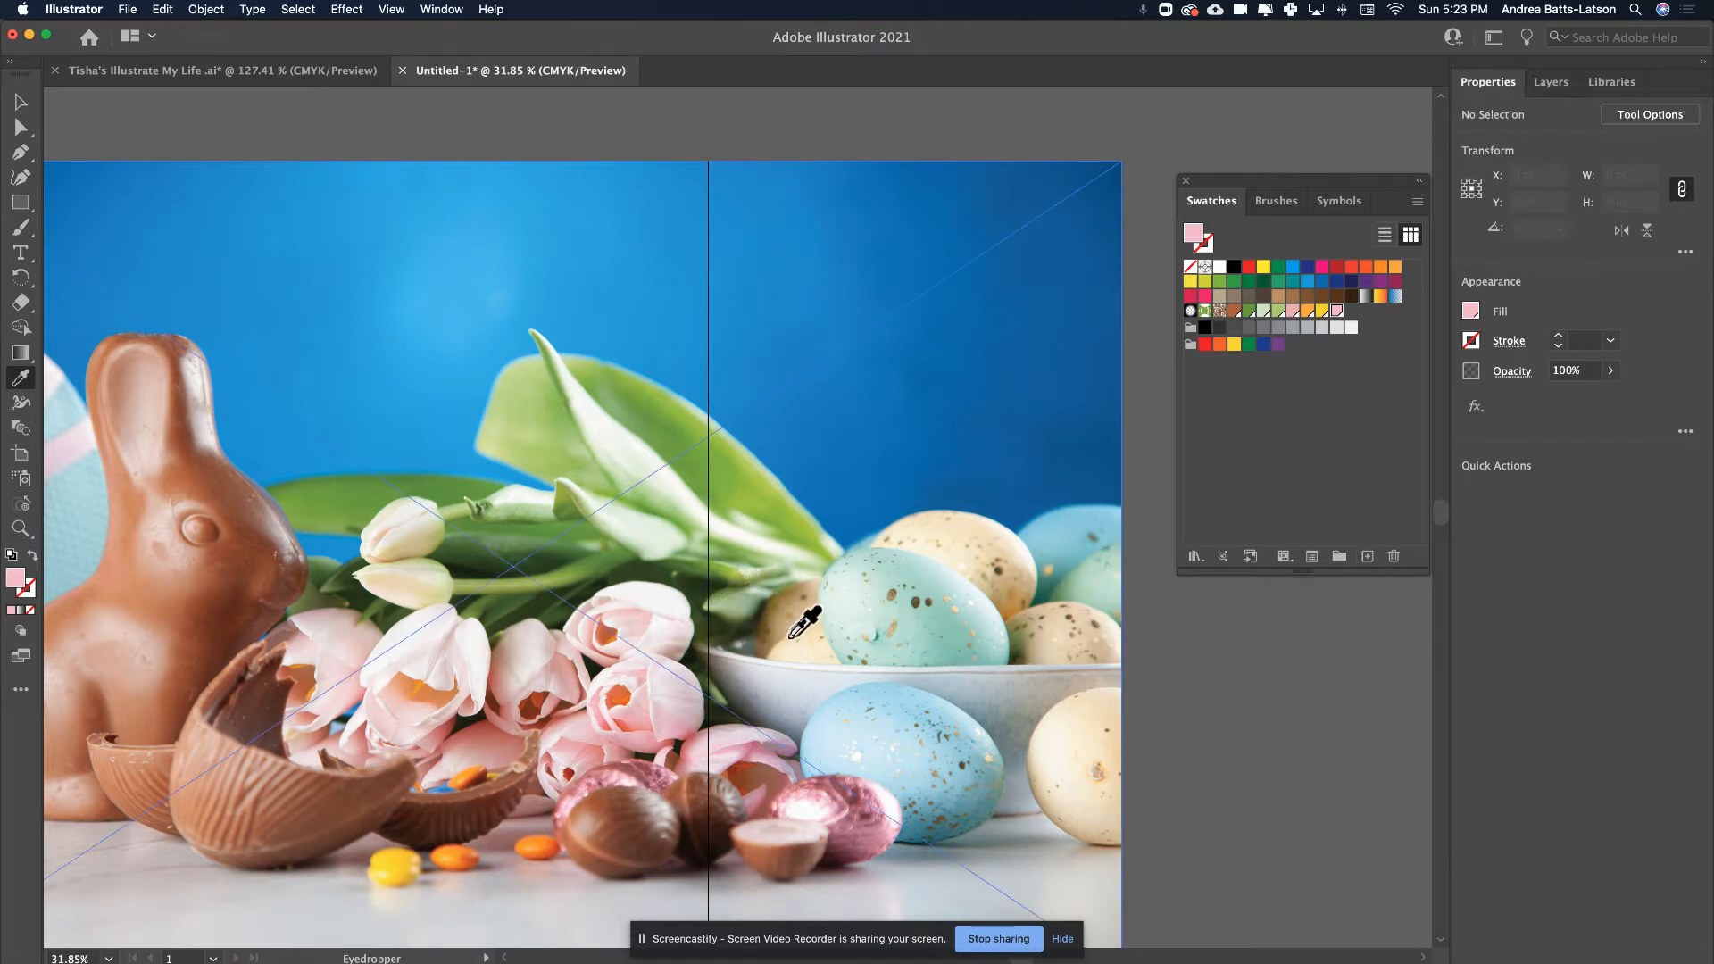
- Sample the beige egg at the bowl's edge and the mint green speckled egg, saving each as a new swatch
click(806, 616)
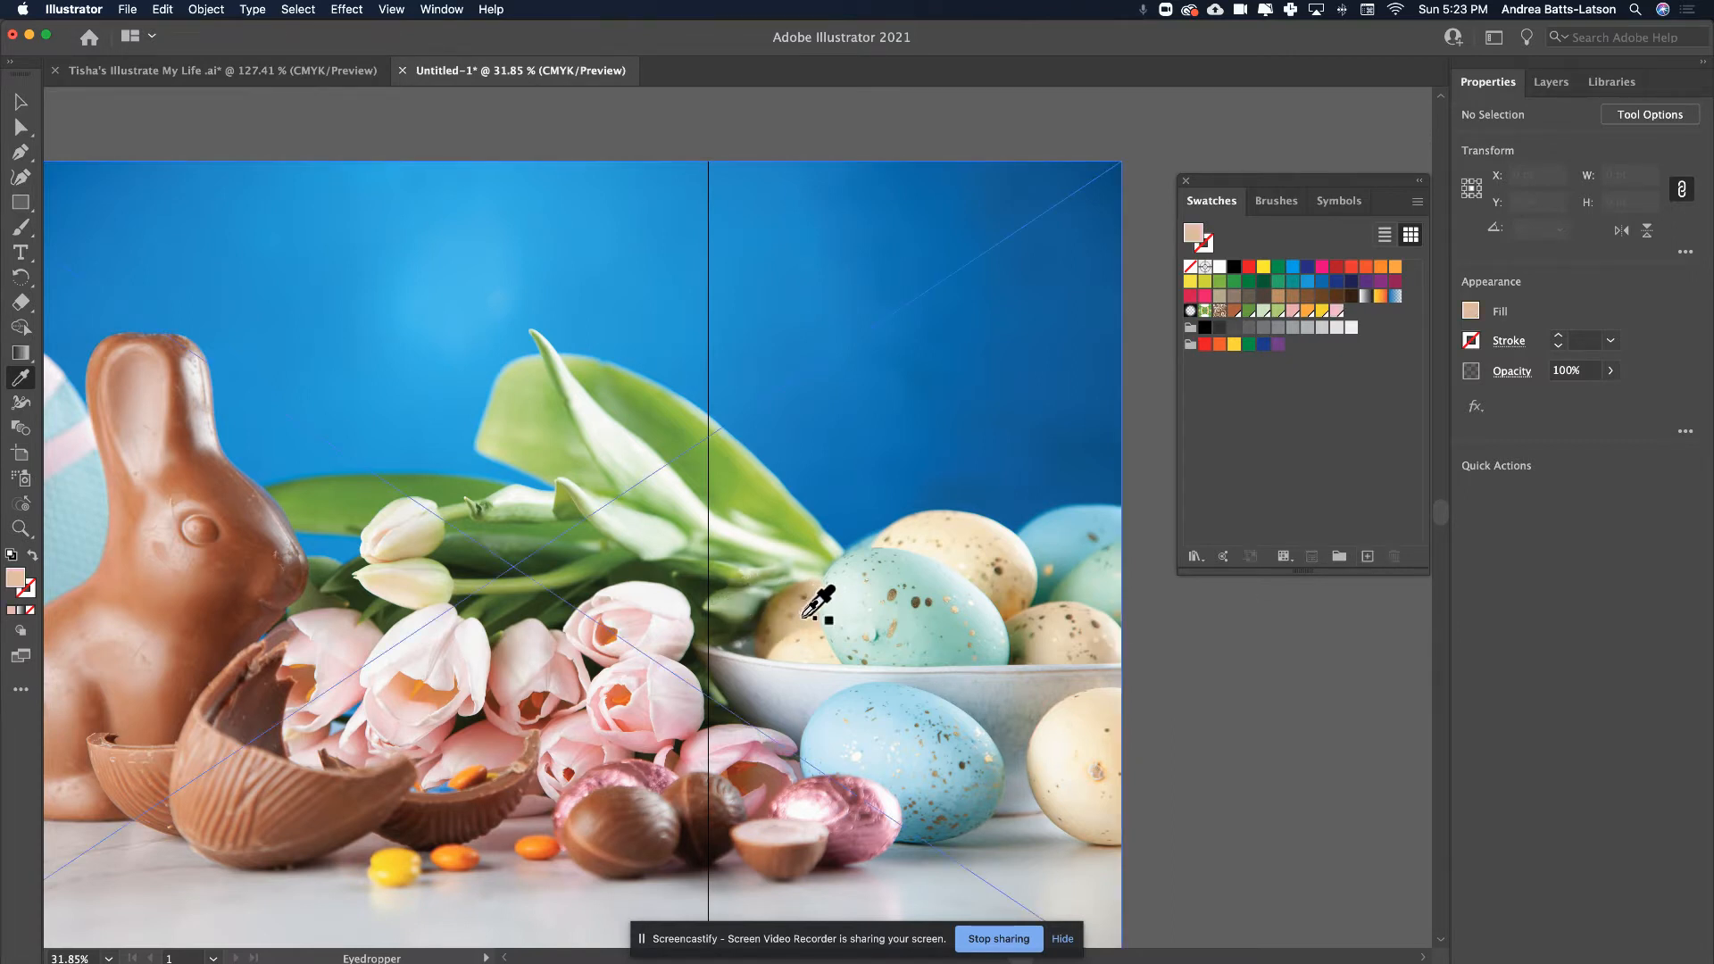
click(1367, 556)
key(Return)
click(930, 620)
click(1368, 556)
key(Return)
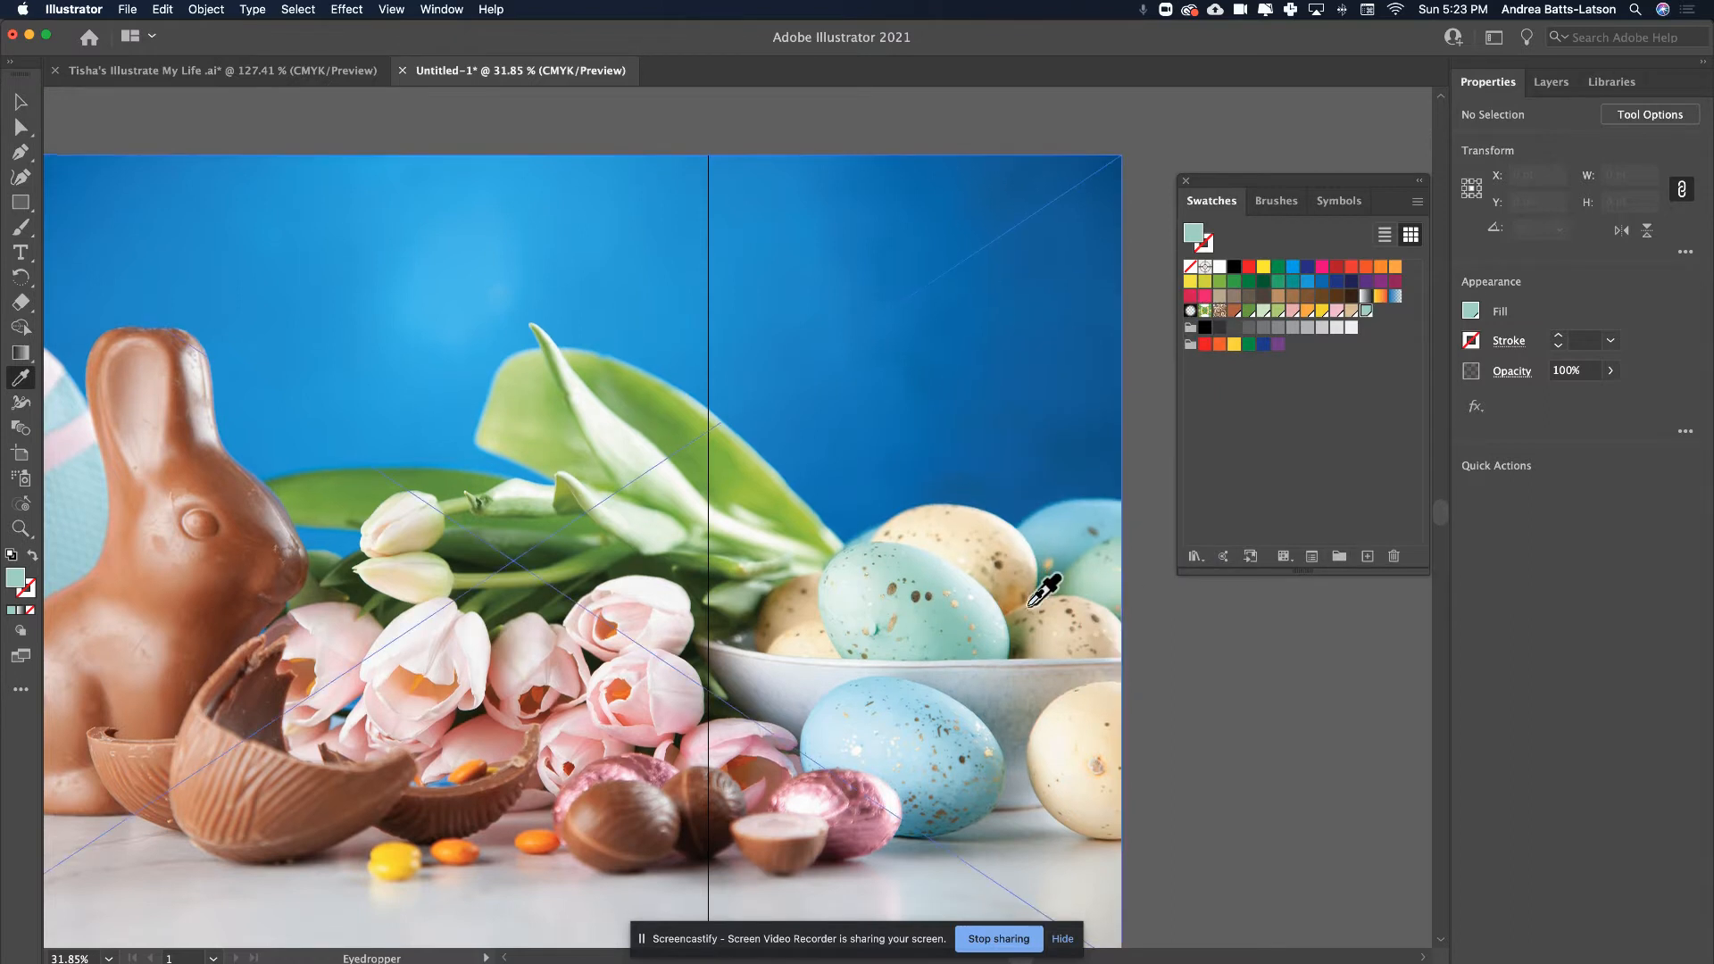
- Sample the dark blue above the egg bowl and the medium blue near the backdrop's upper edge, saving each as a new swatch
click(1014, 327)
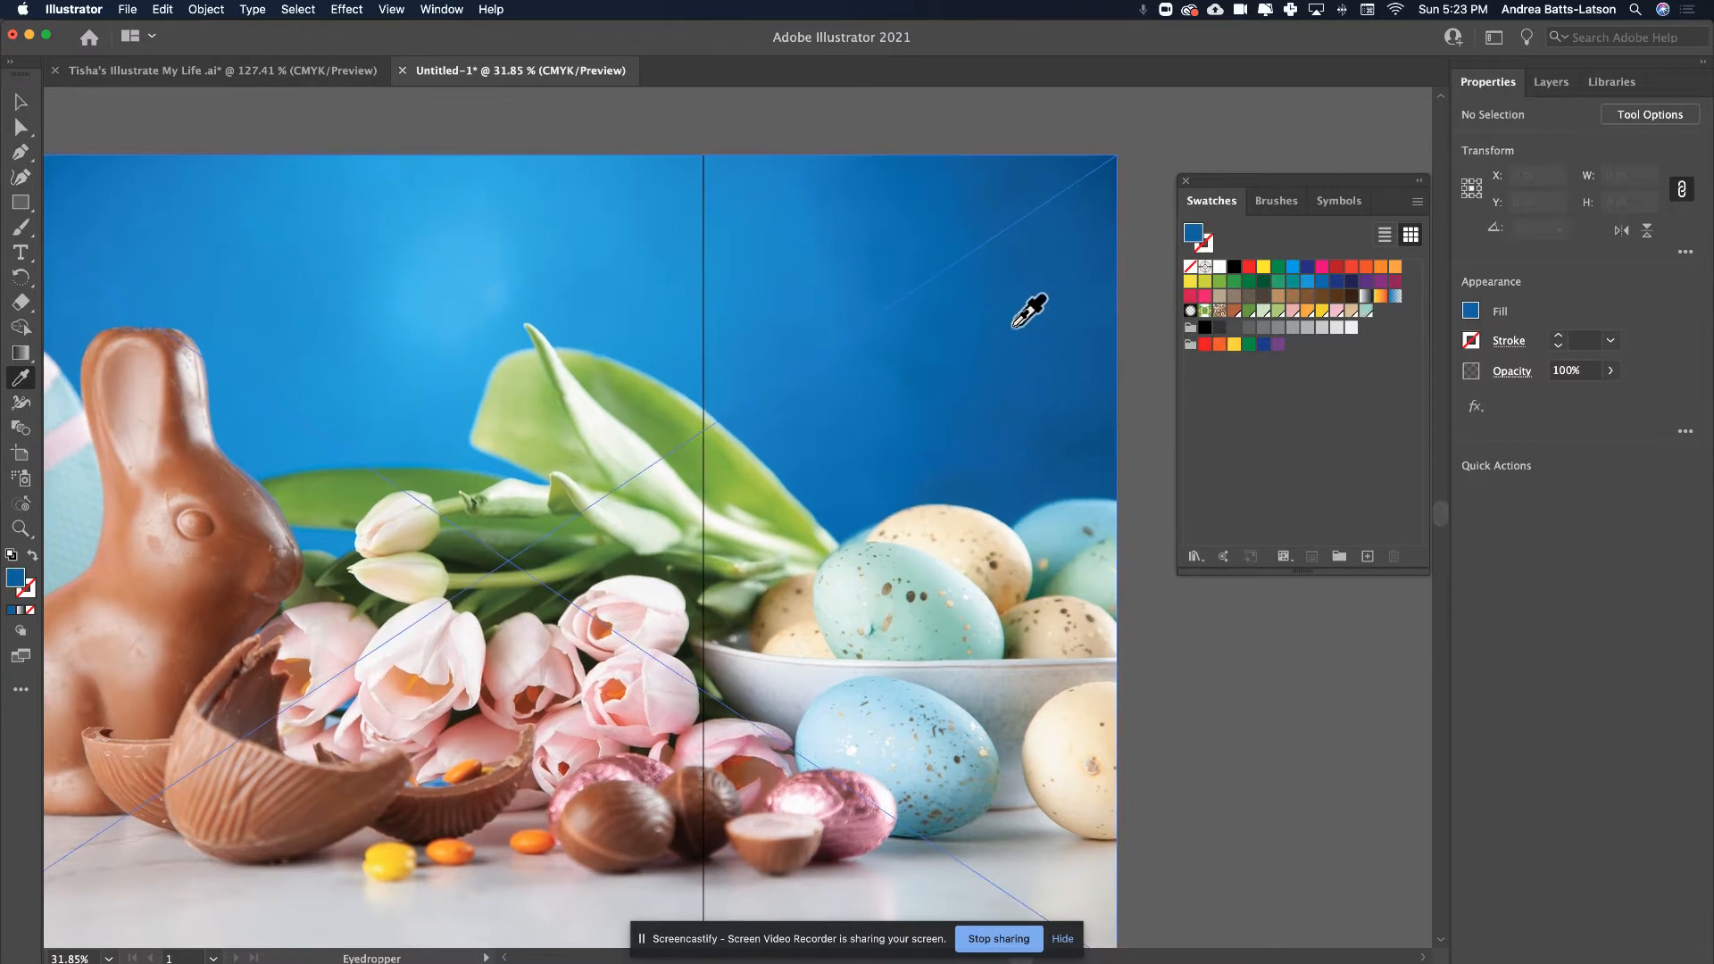
click(1366, 556)
key(Return)
click(782, 190)
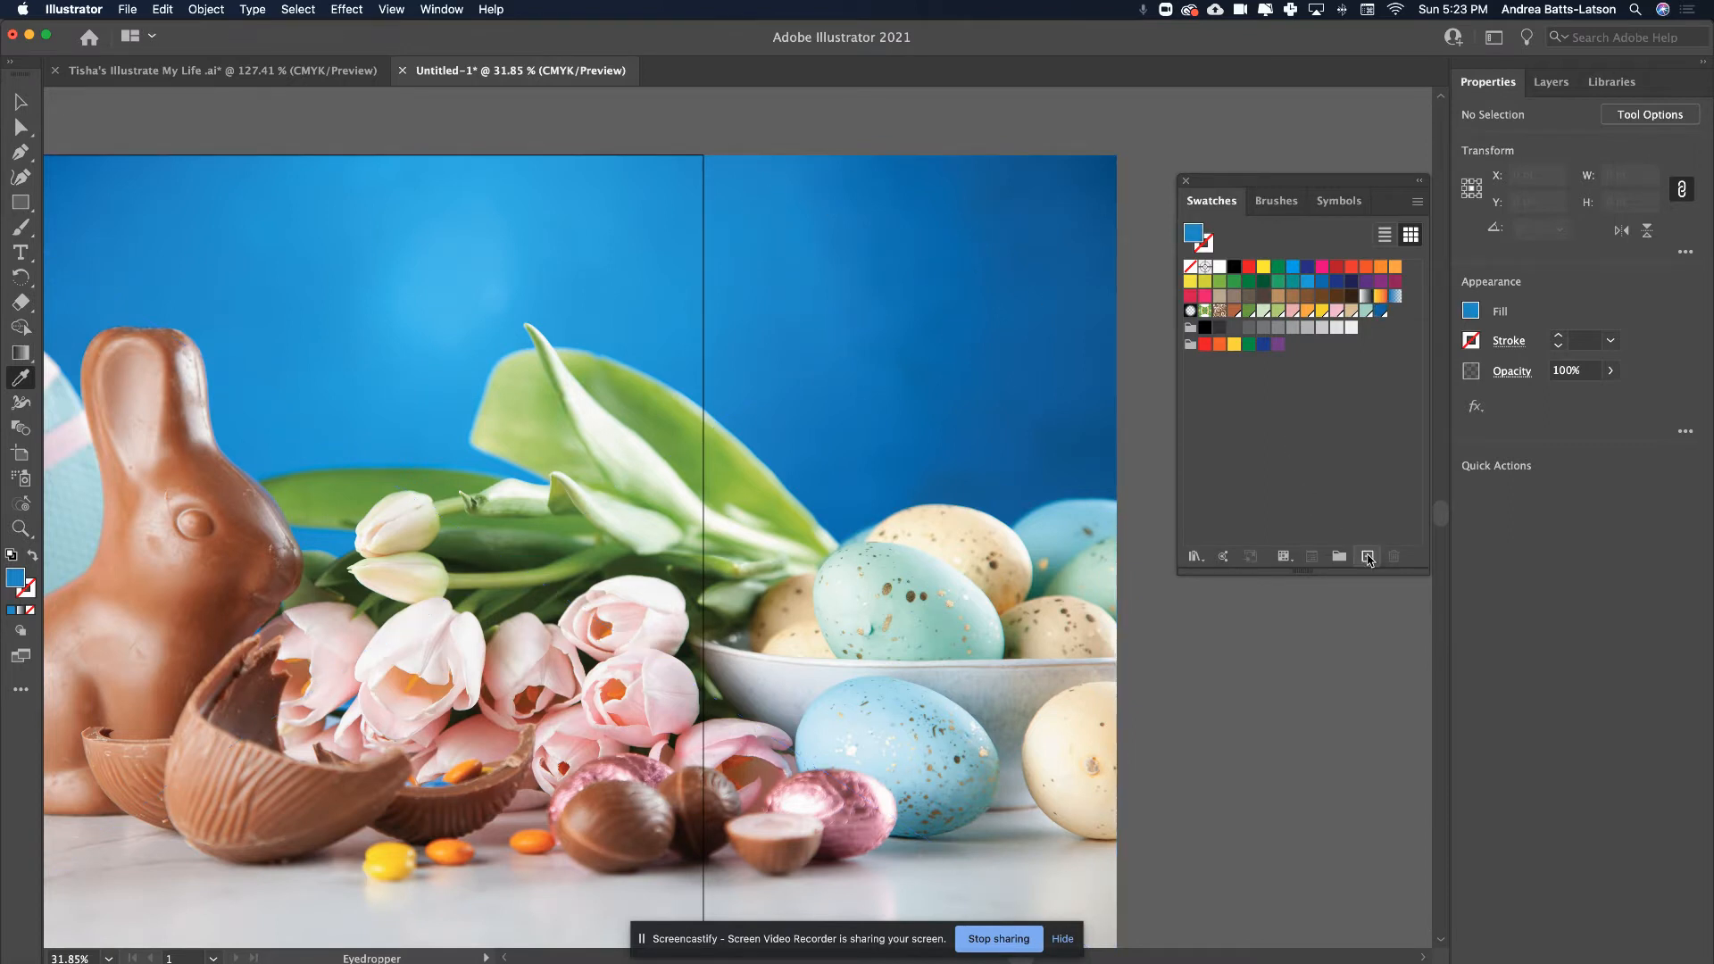
click(1369, 556)
key(Return)
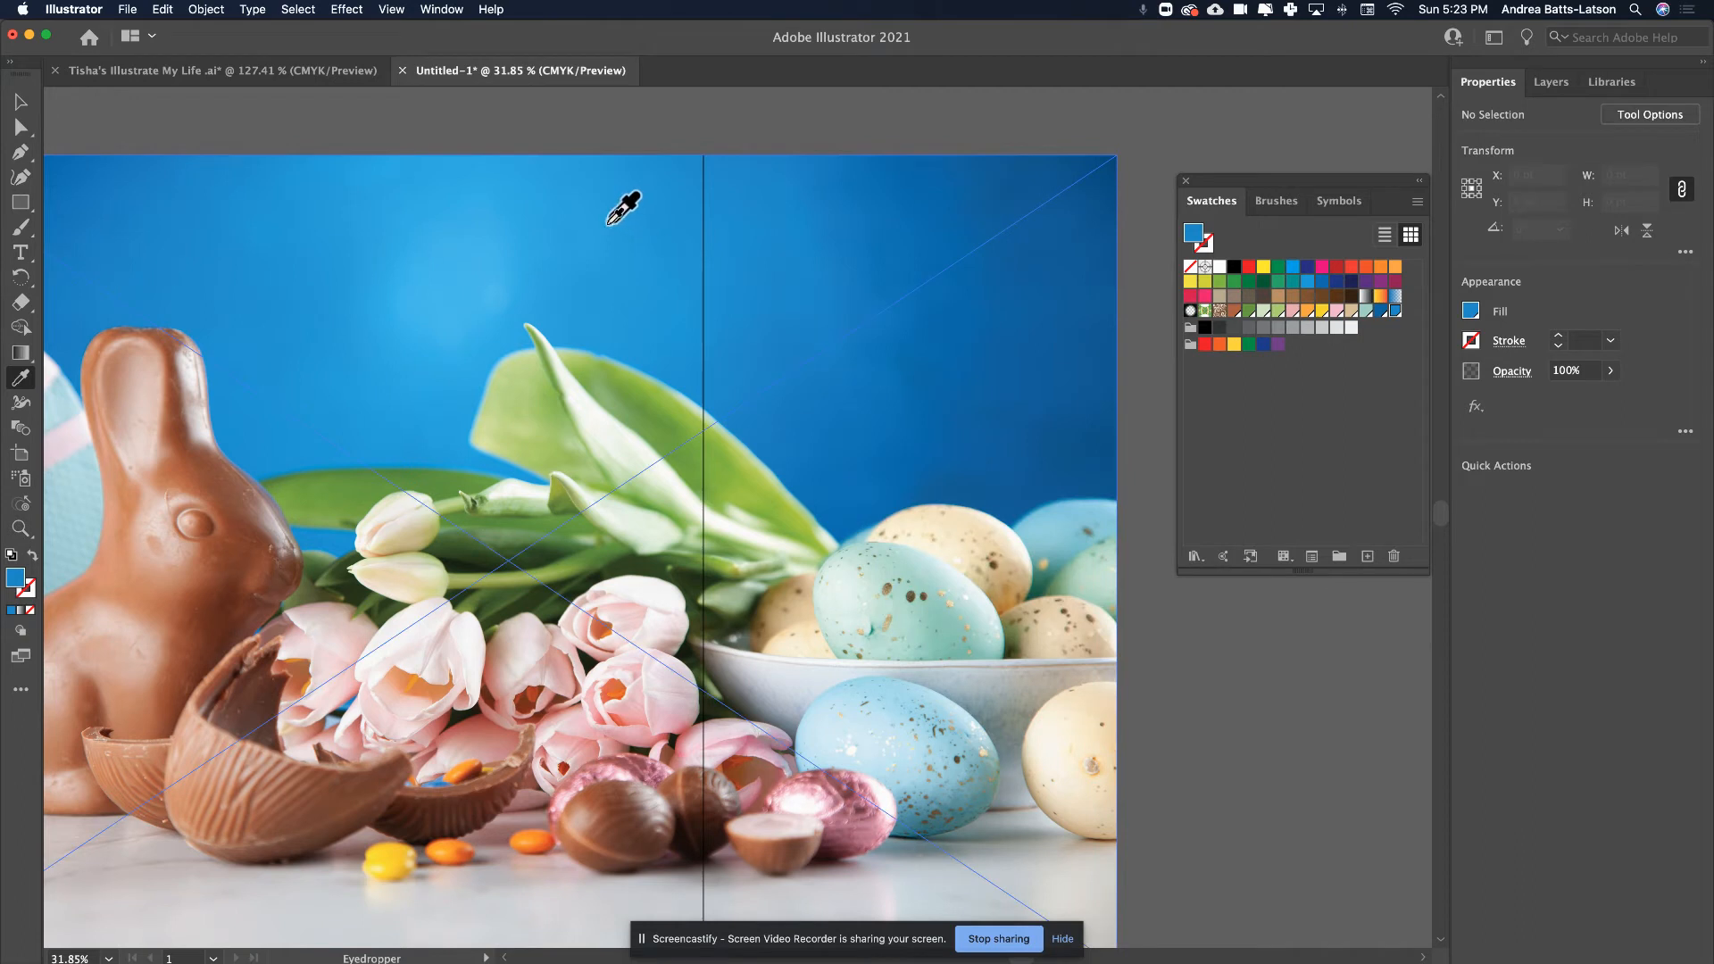
- Sample a brighter blue above the tulip leaf and the light blue of the backdrop's glow, saving each as a new swatch
click(634, 205)
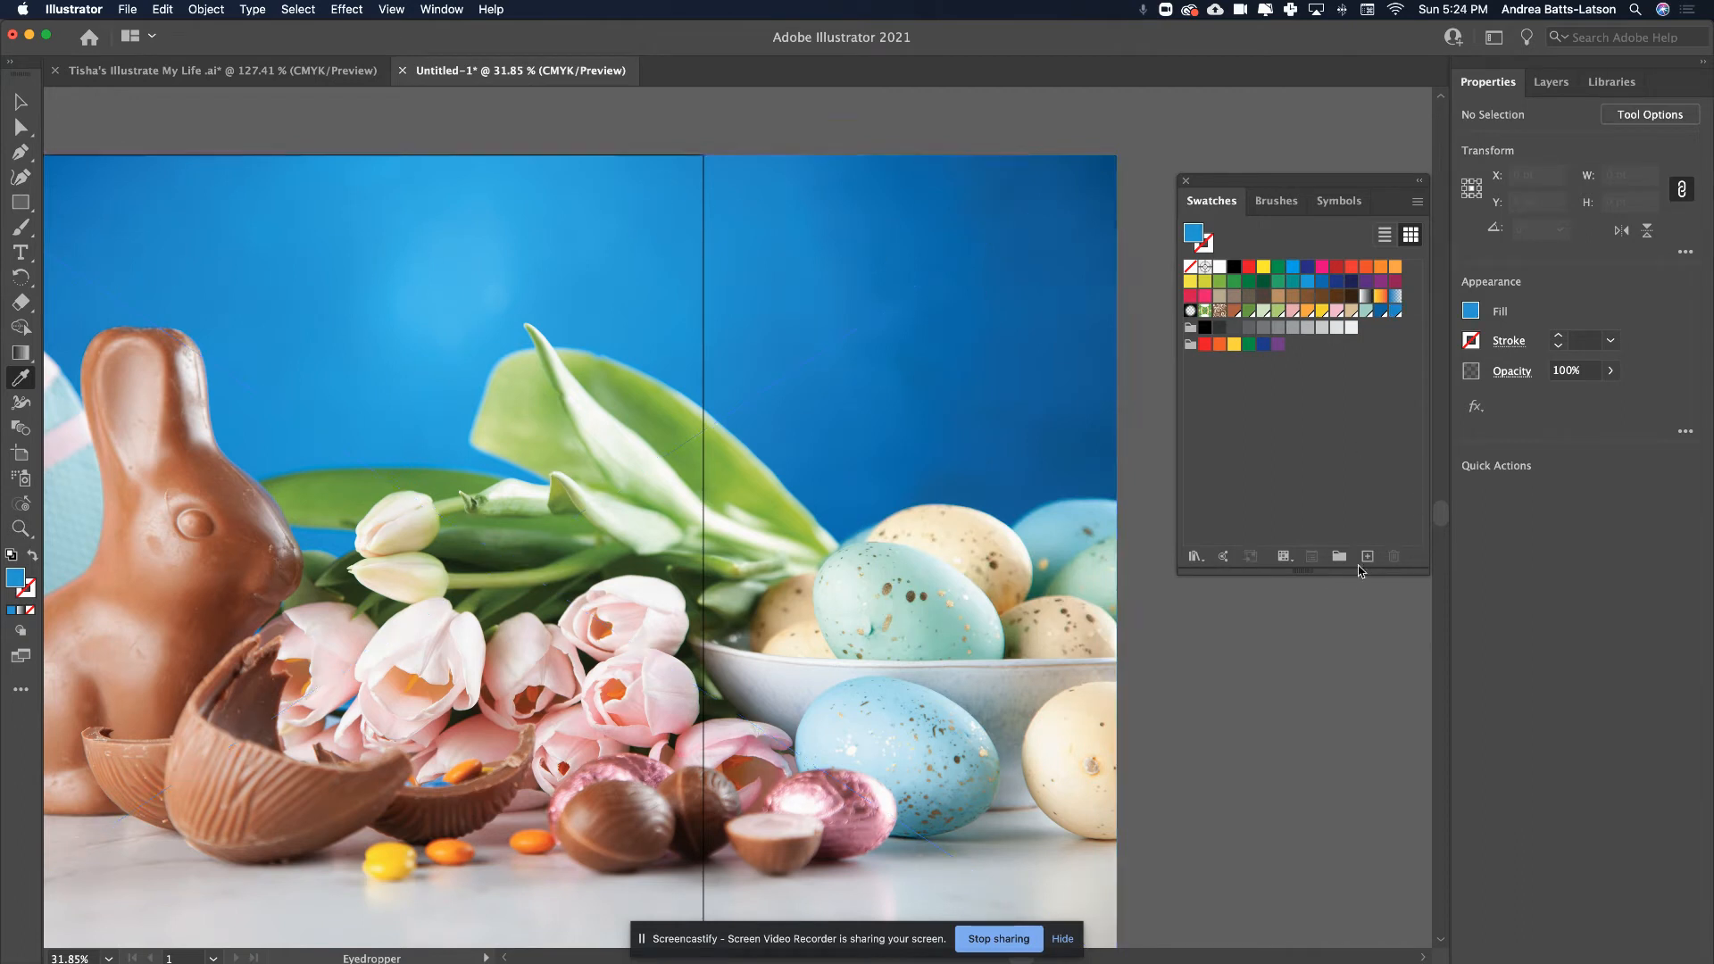
click(1367, 557)
key(Return)
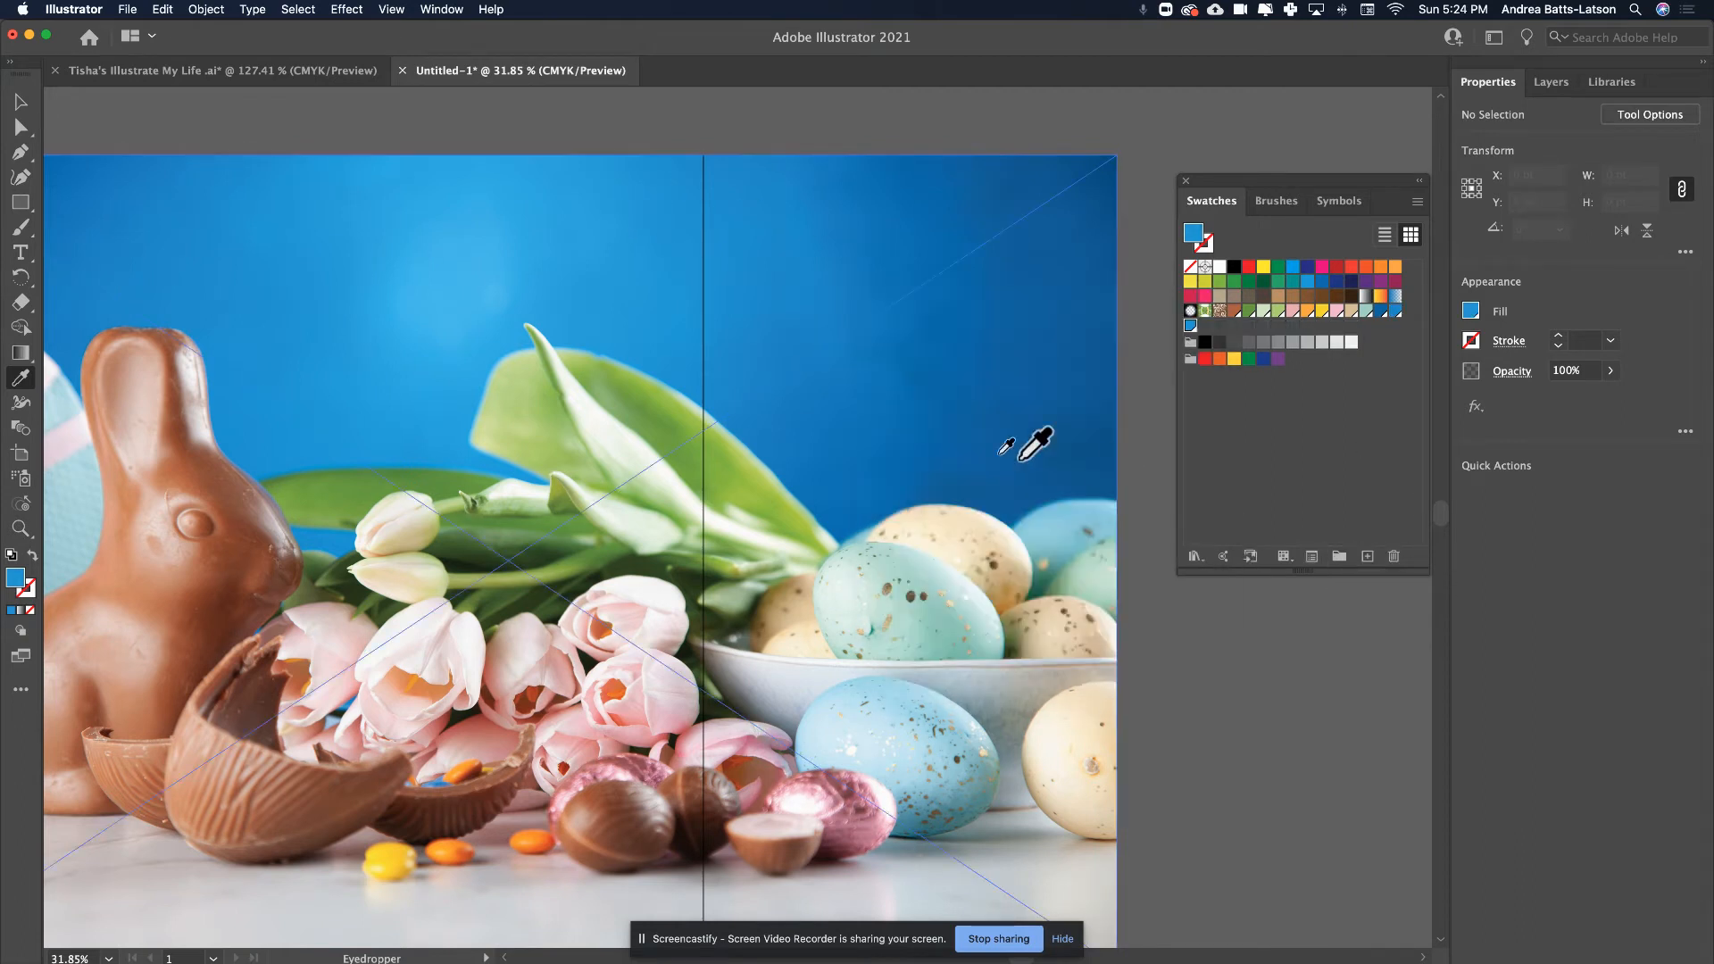
click(417, 298)
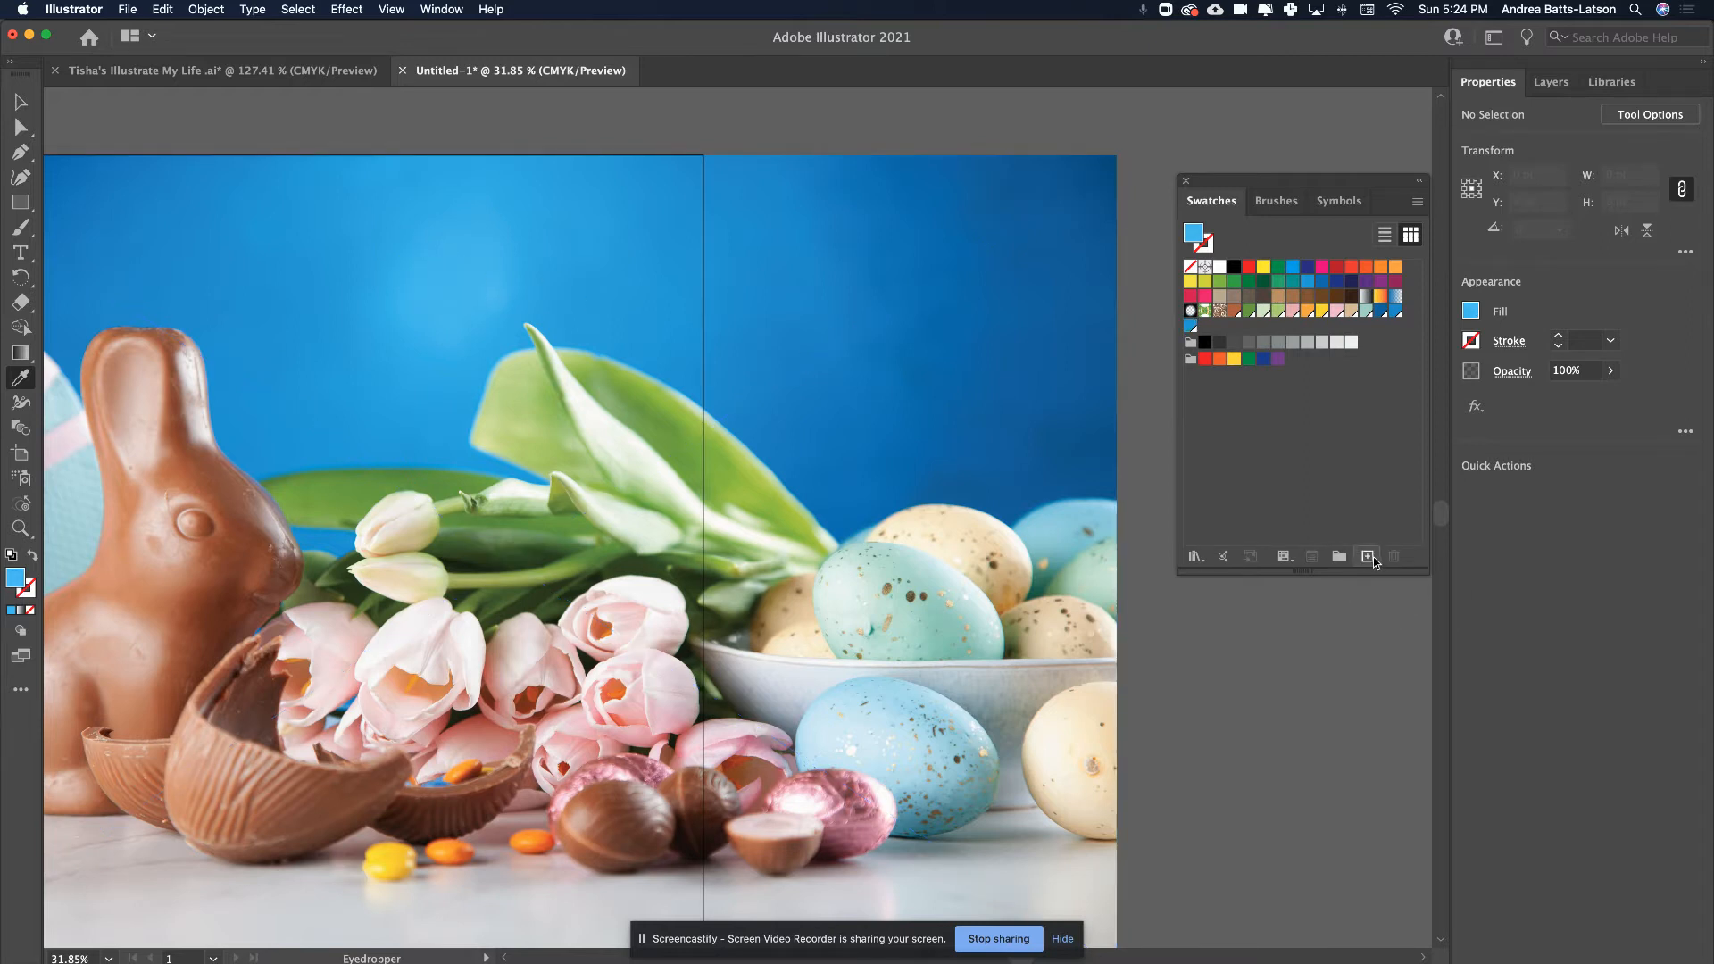
click(1367, 556)
key(Return)
- Sample the pale blue of the large egg behind the bunny and the pale pink of its ribbon, saving each as a swatch
click(63, 486)
click(1367, 557)
key(Return)
click(63, 436)
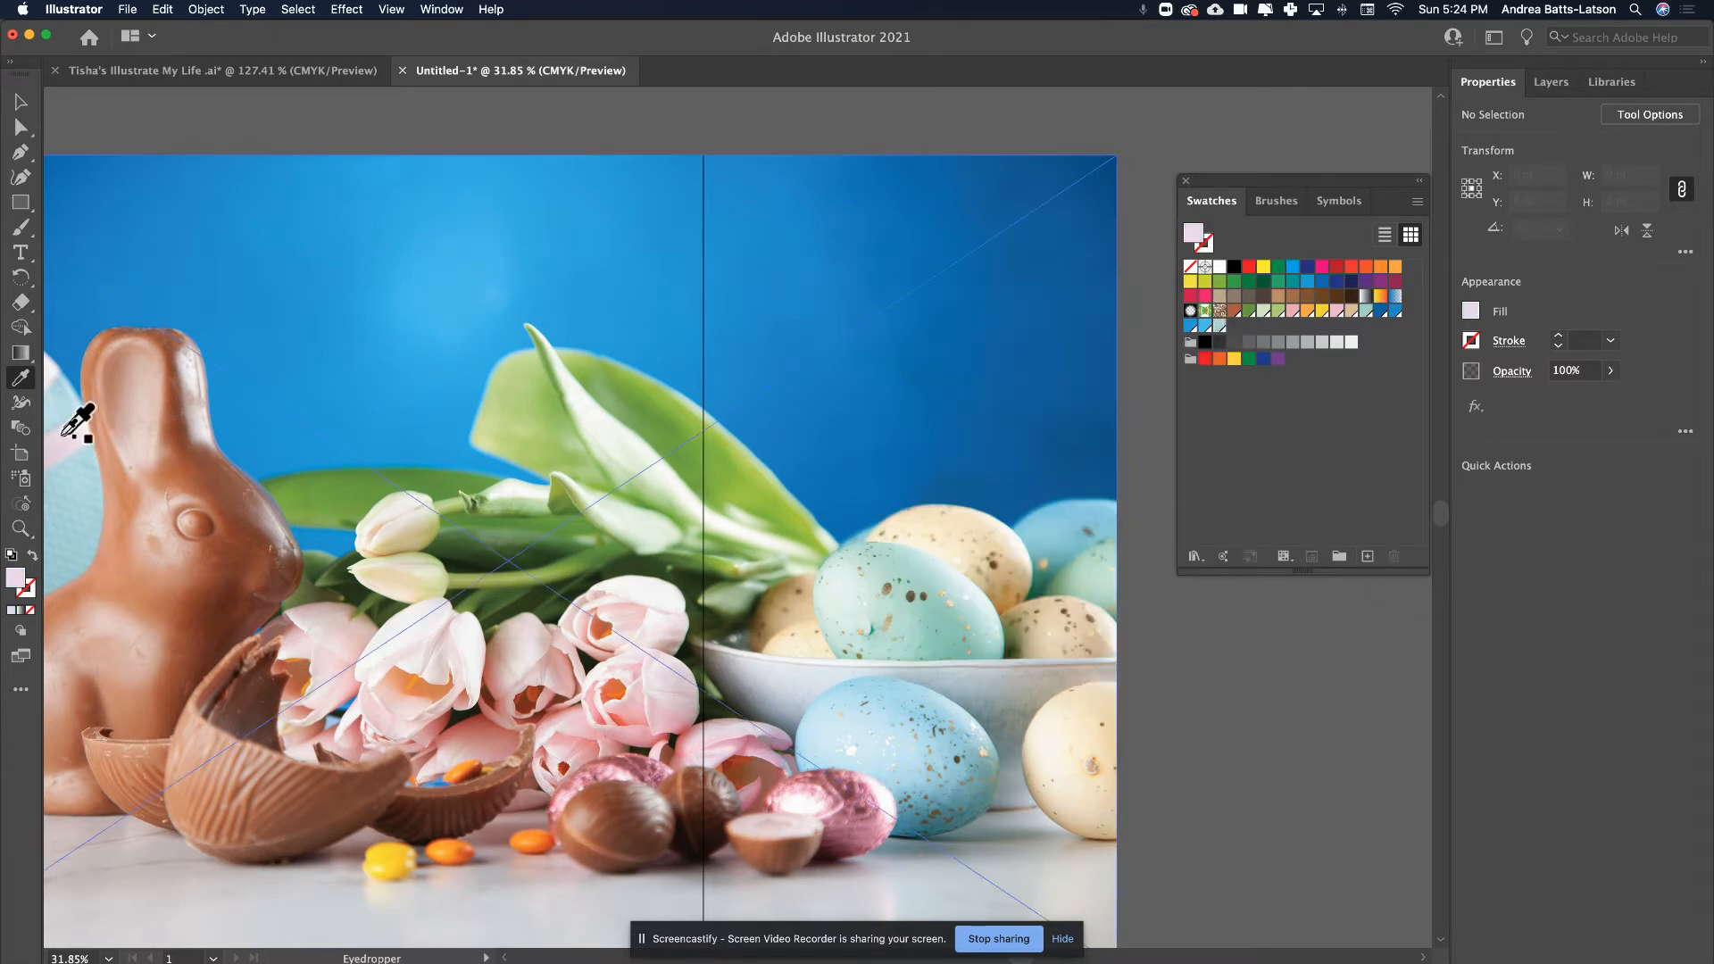
click(1367, 556)
key(Return)
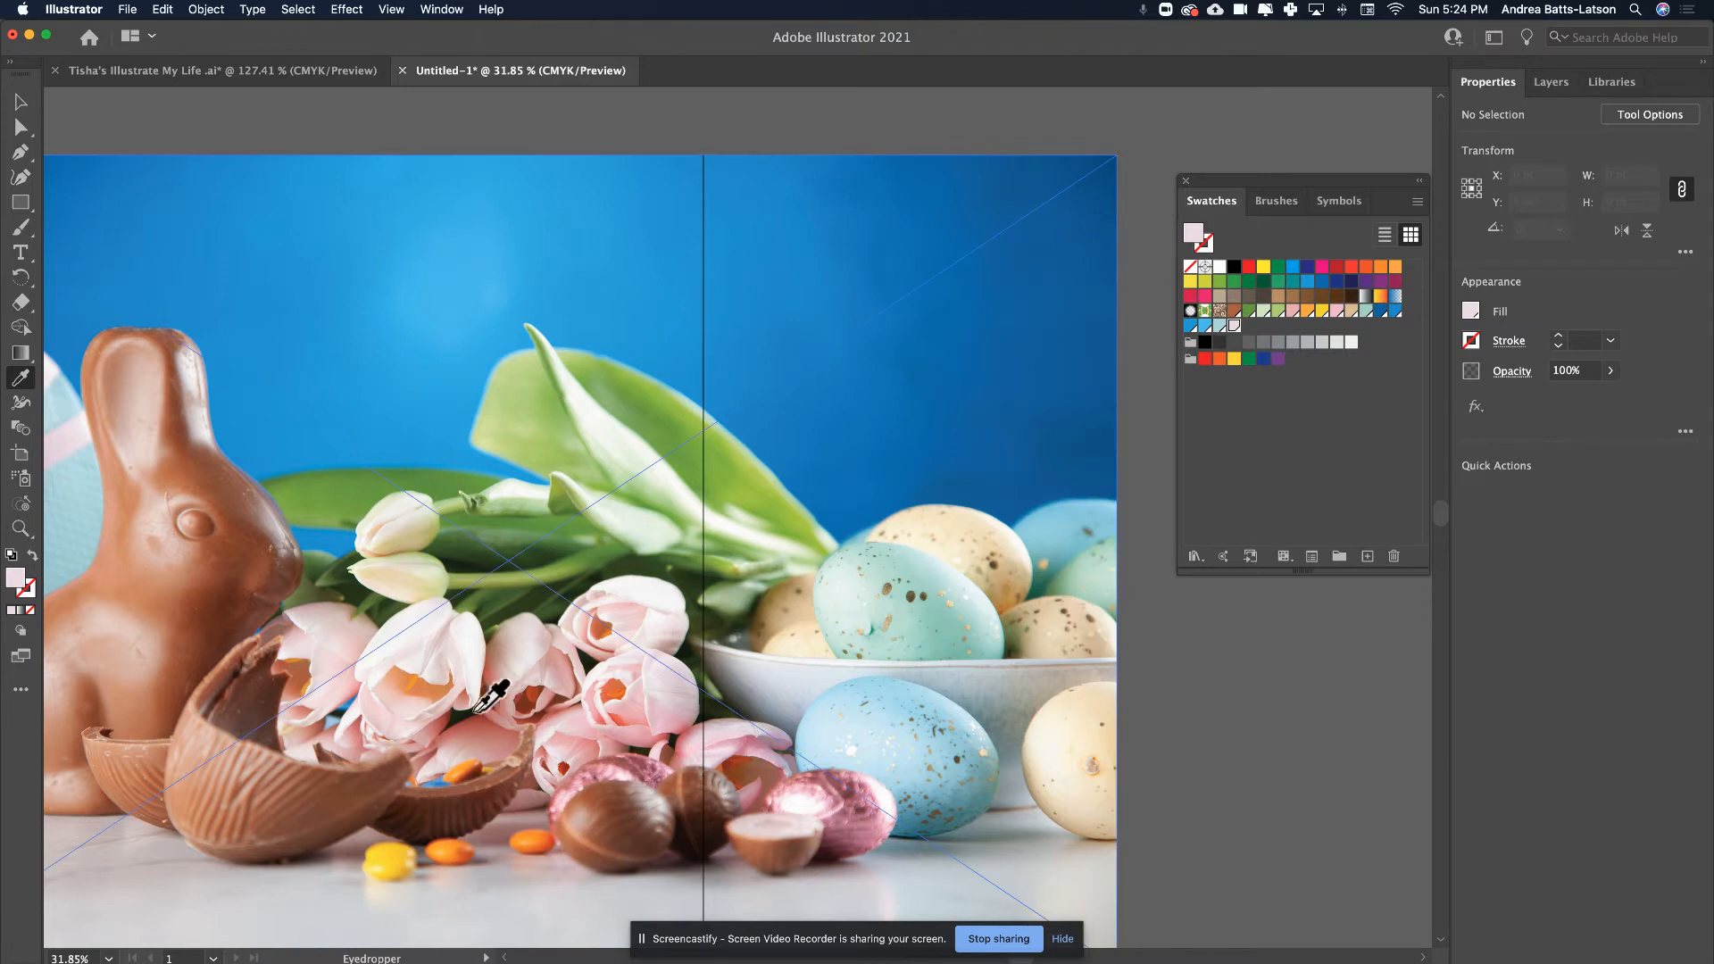
- Sample the dark mauve from the pink foil-wrapped egg and save it as a new swatch
click(837, 780)
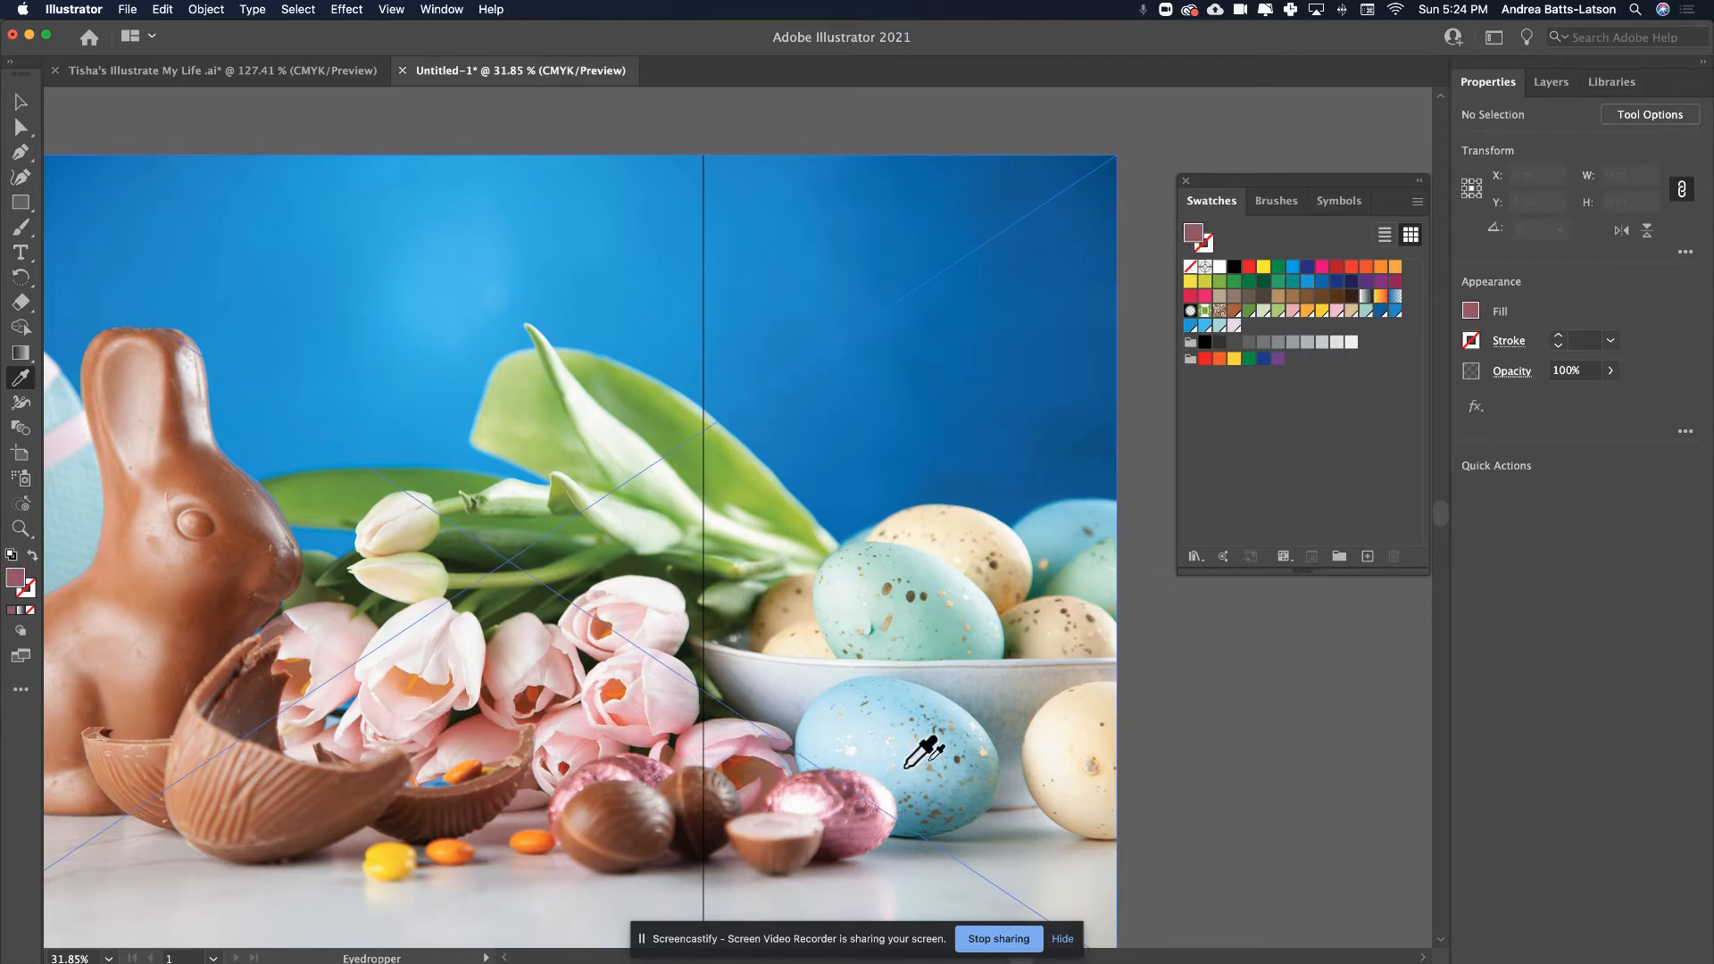
click(1366, 557)
key(Return)
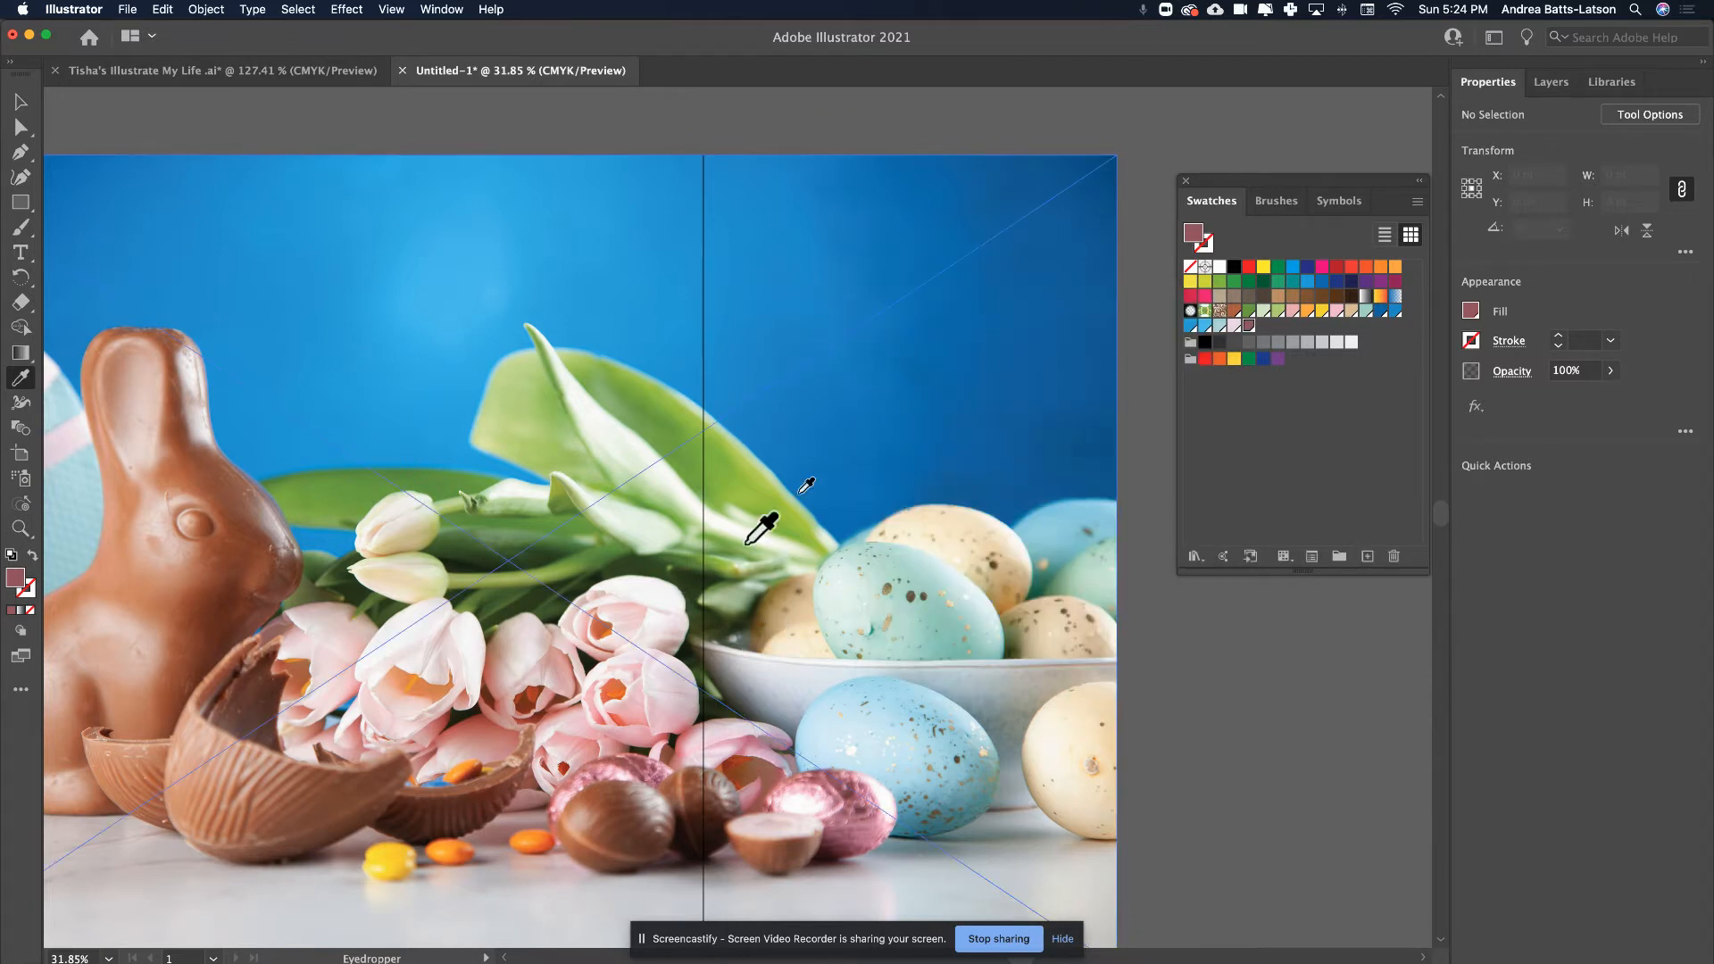
- Select all the swatches sampled from the photo and put them into a new color group named Easter 1
drag(1253, 308, 1241, 330)
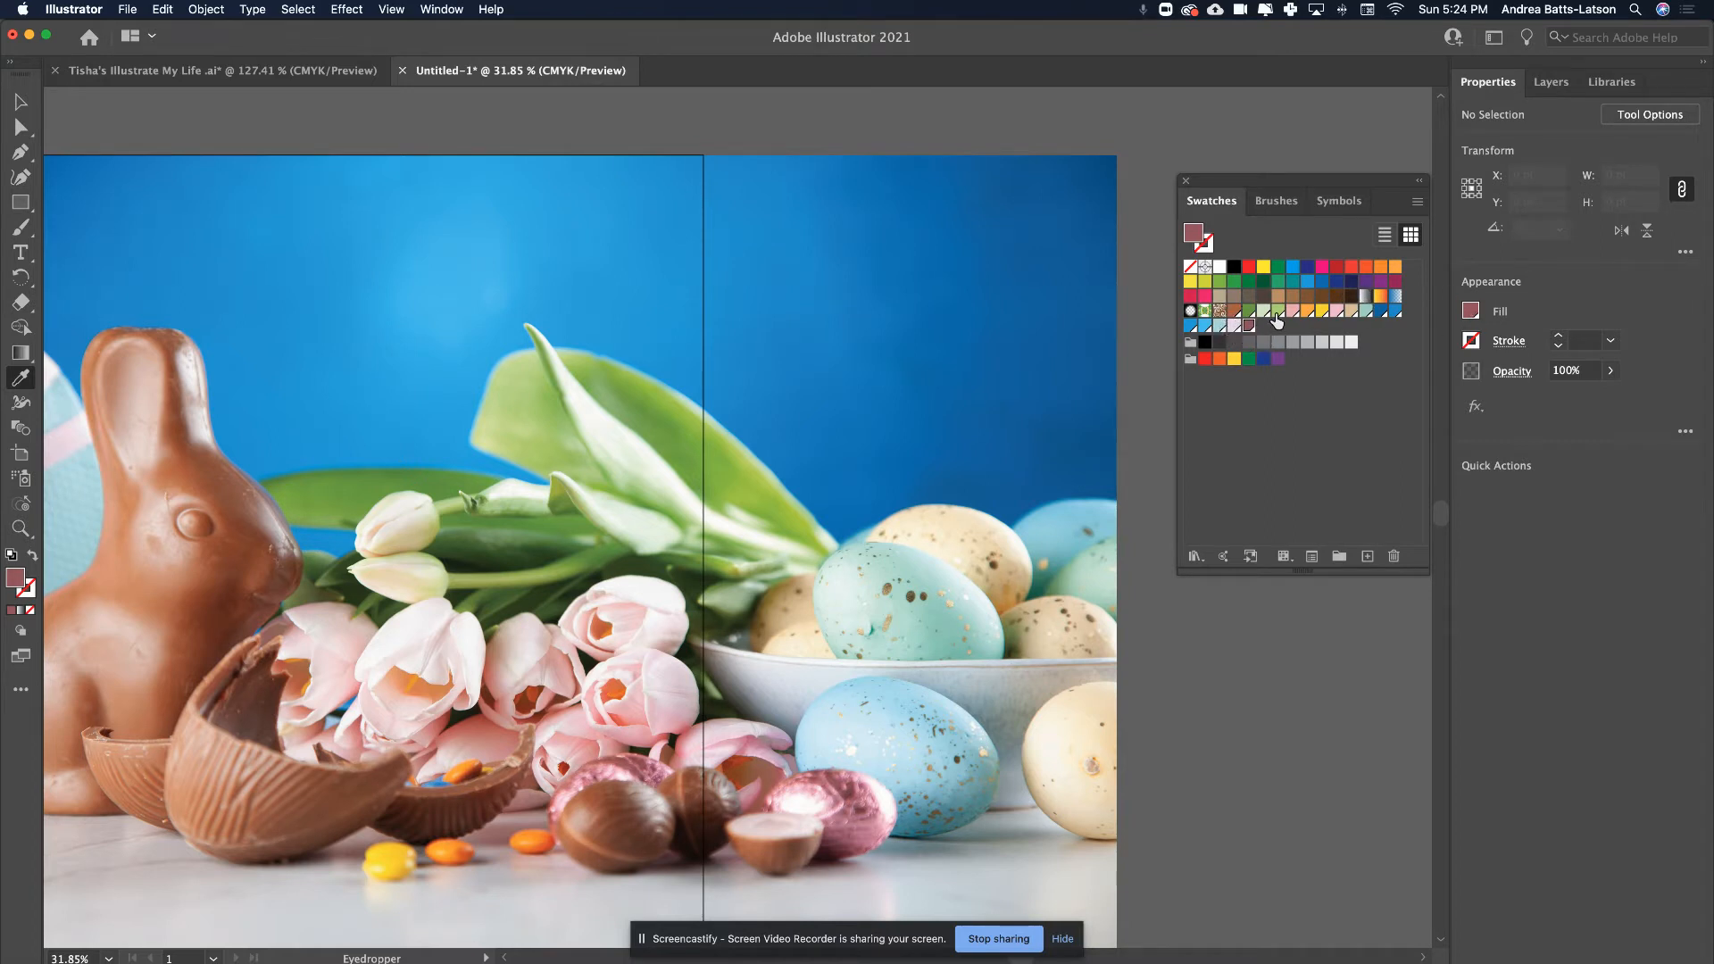
click(1316, 399)
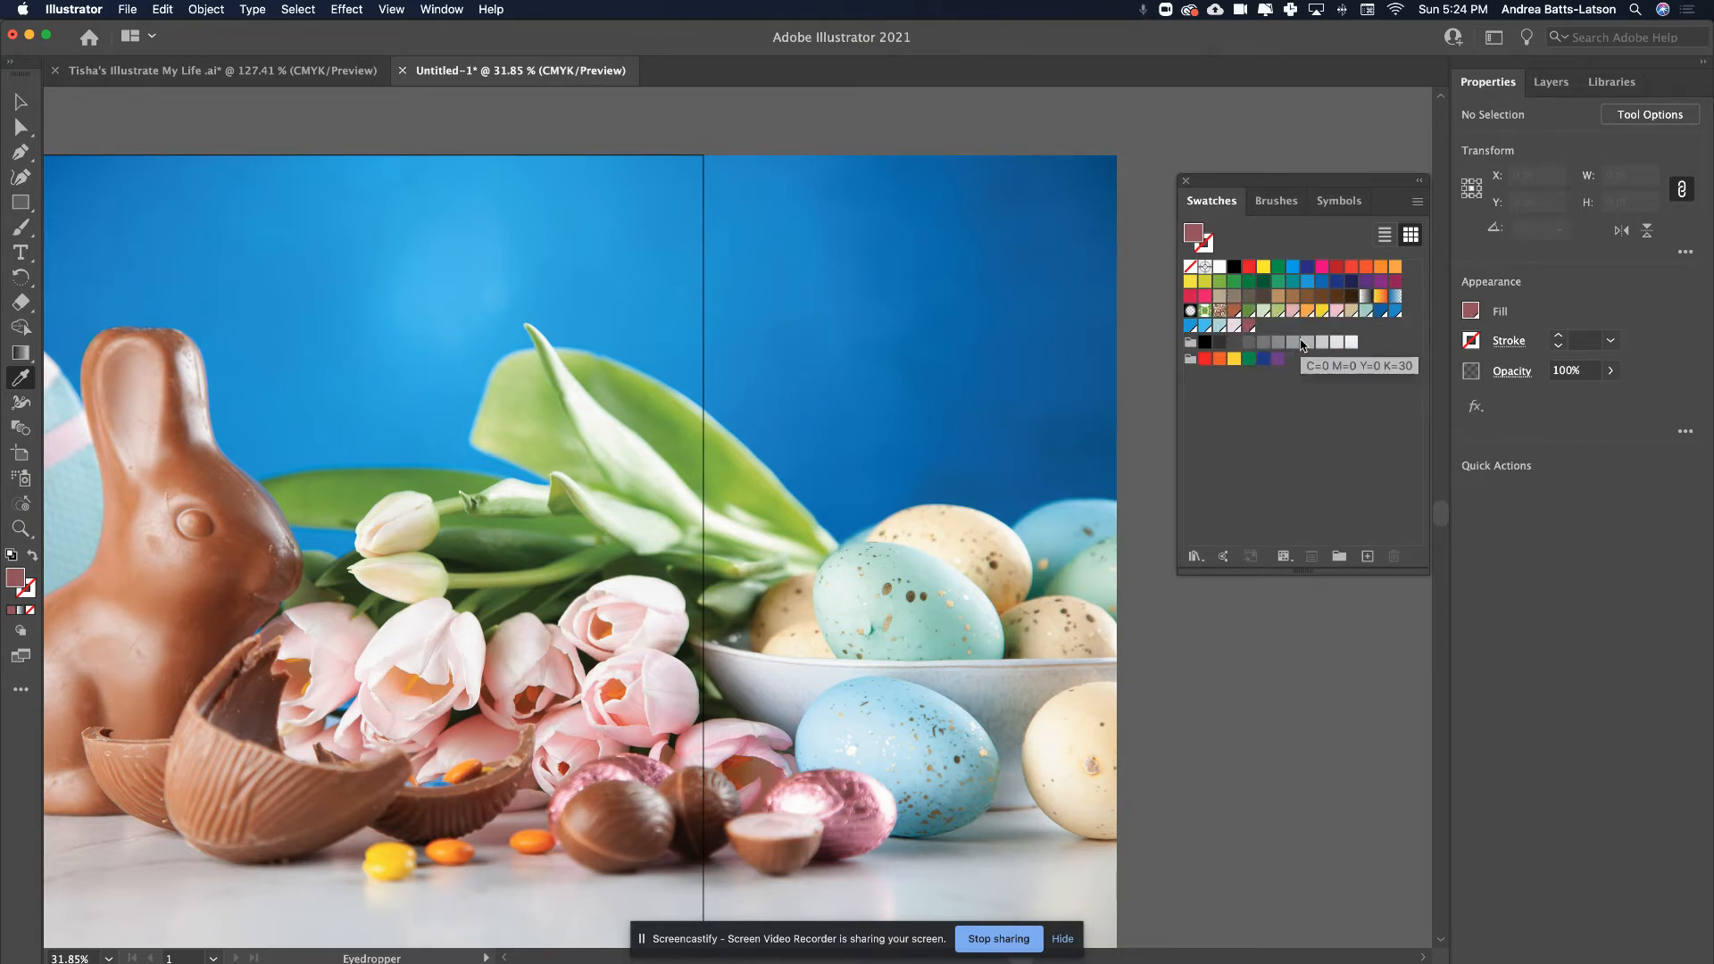
click(1247, 326)
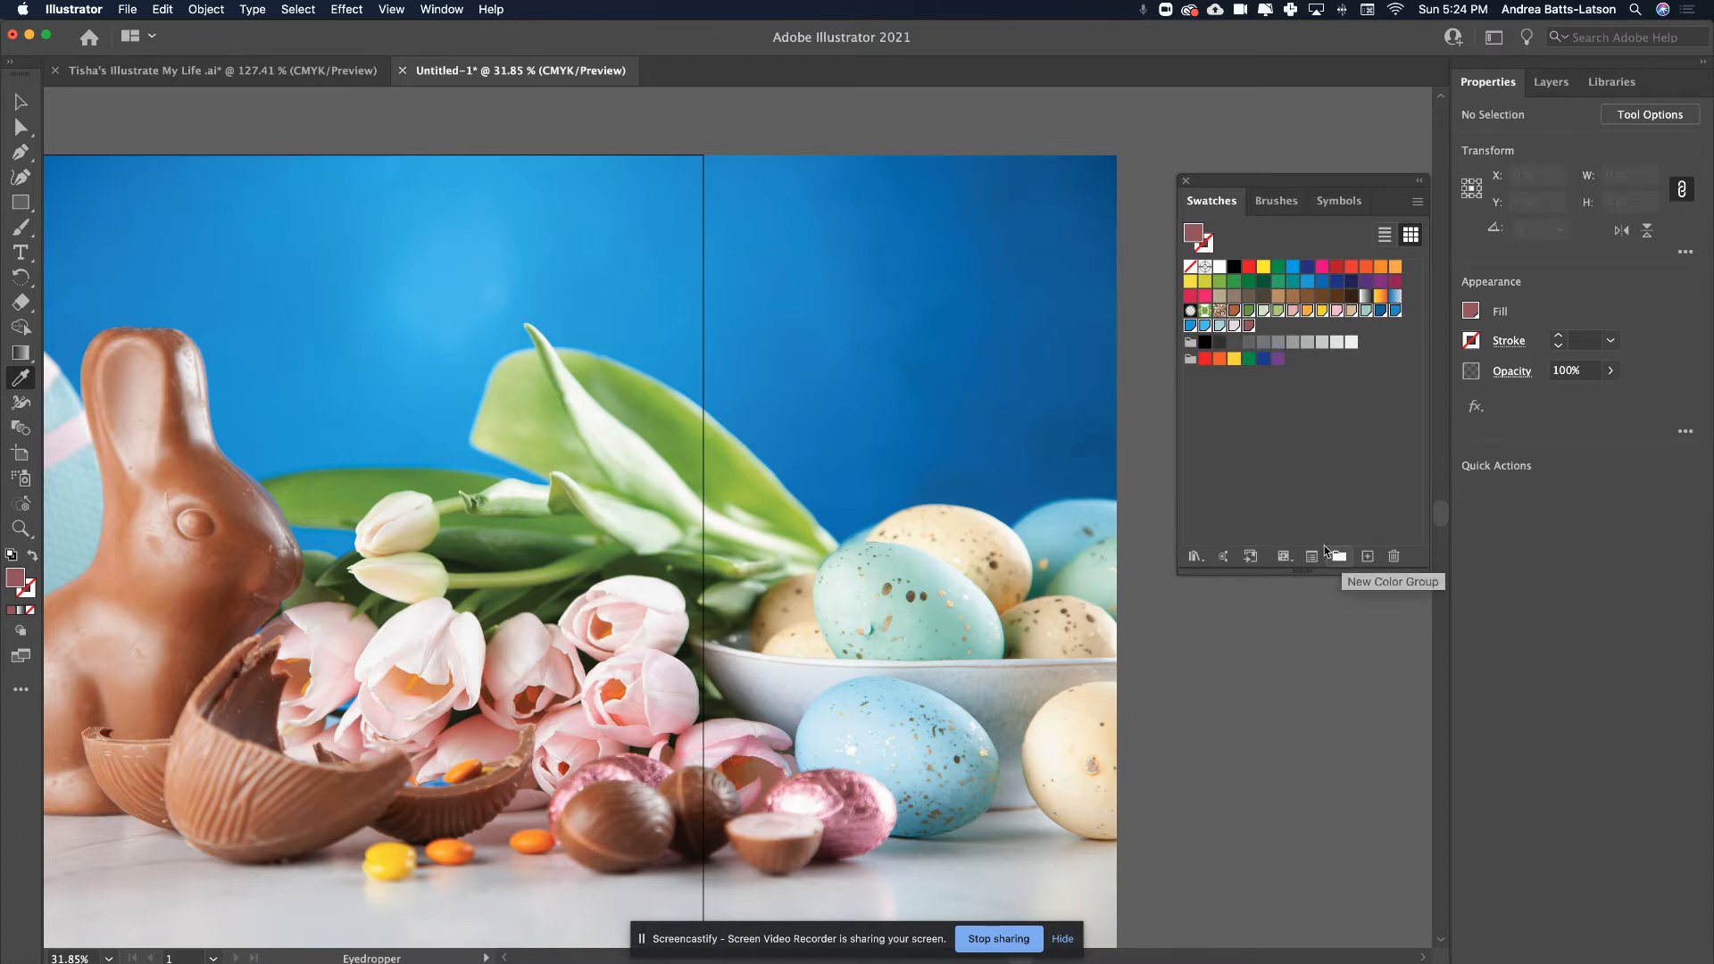
click(1418, 203)
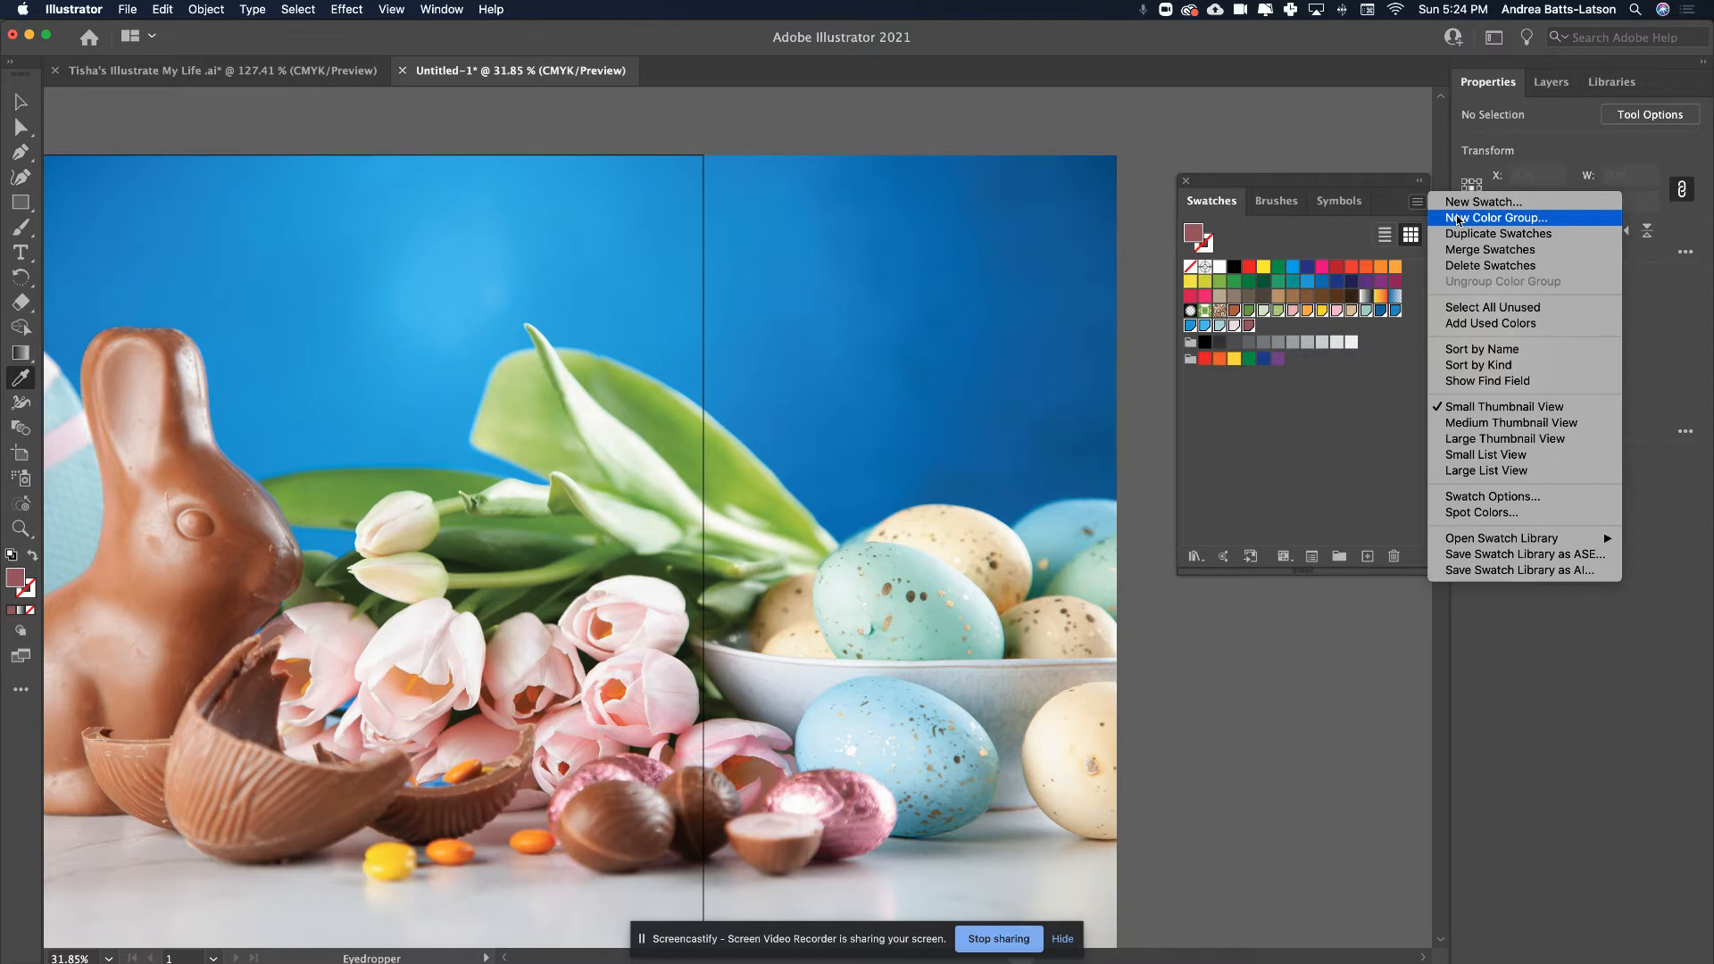
click(1458, 219)
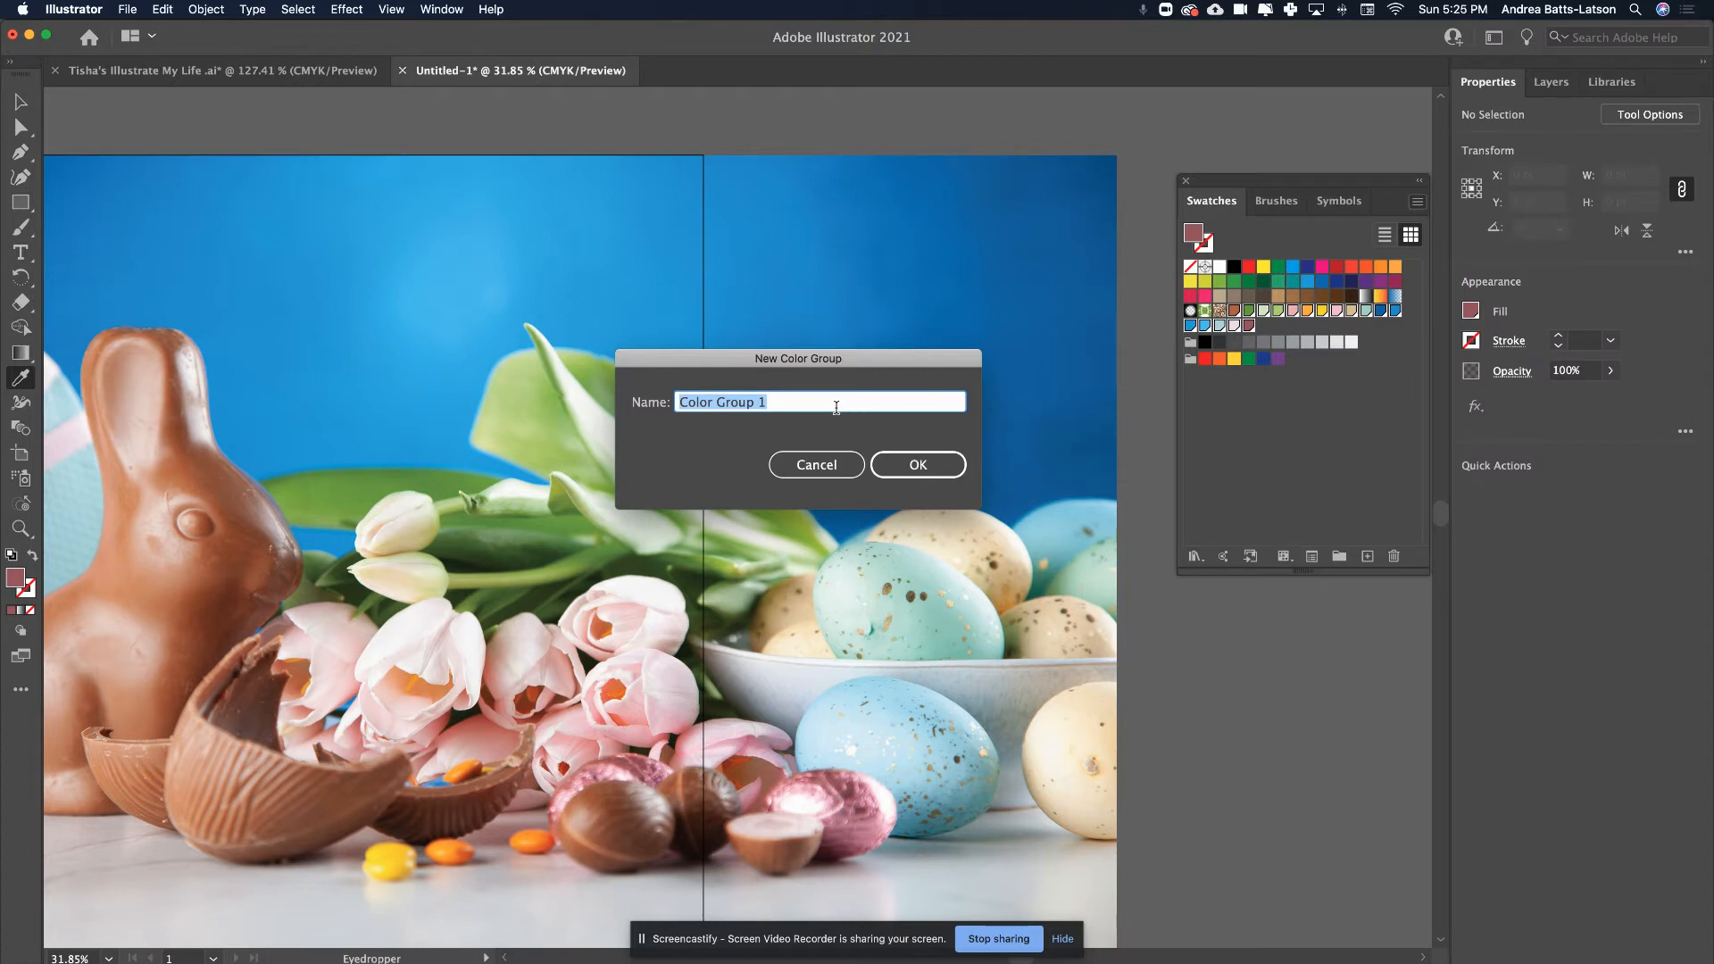
text(E)
click(923, 458)
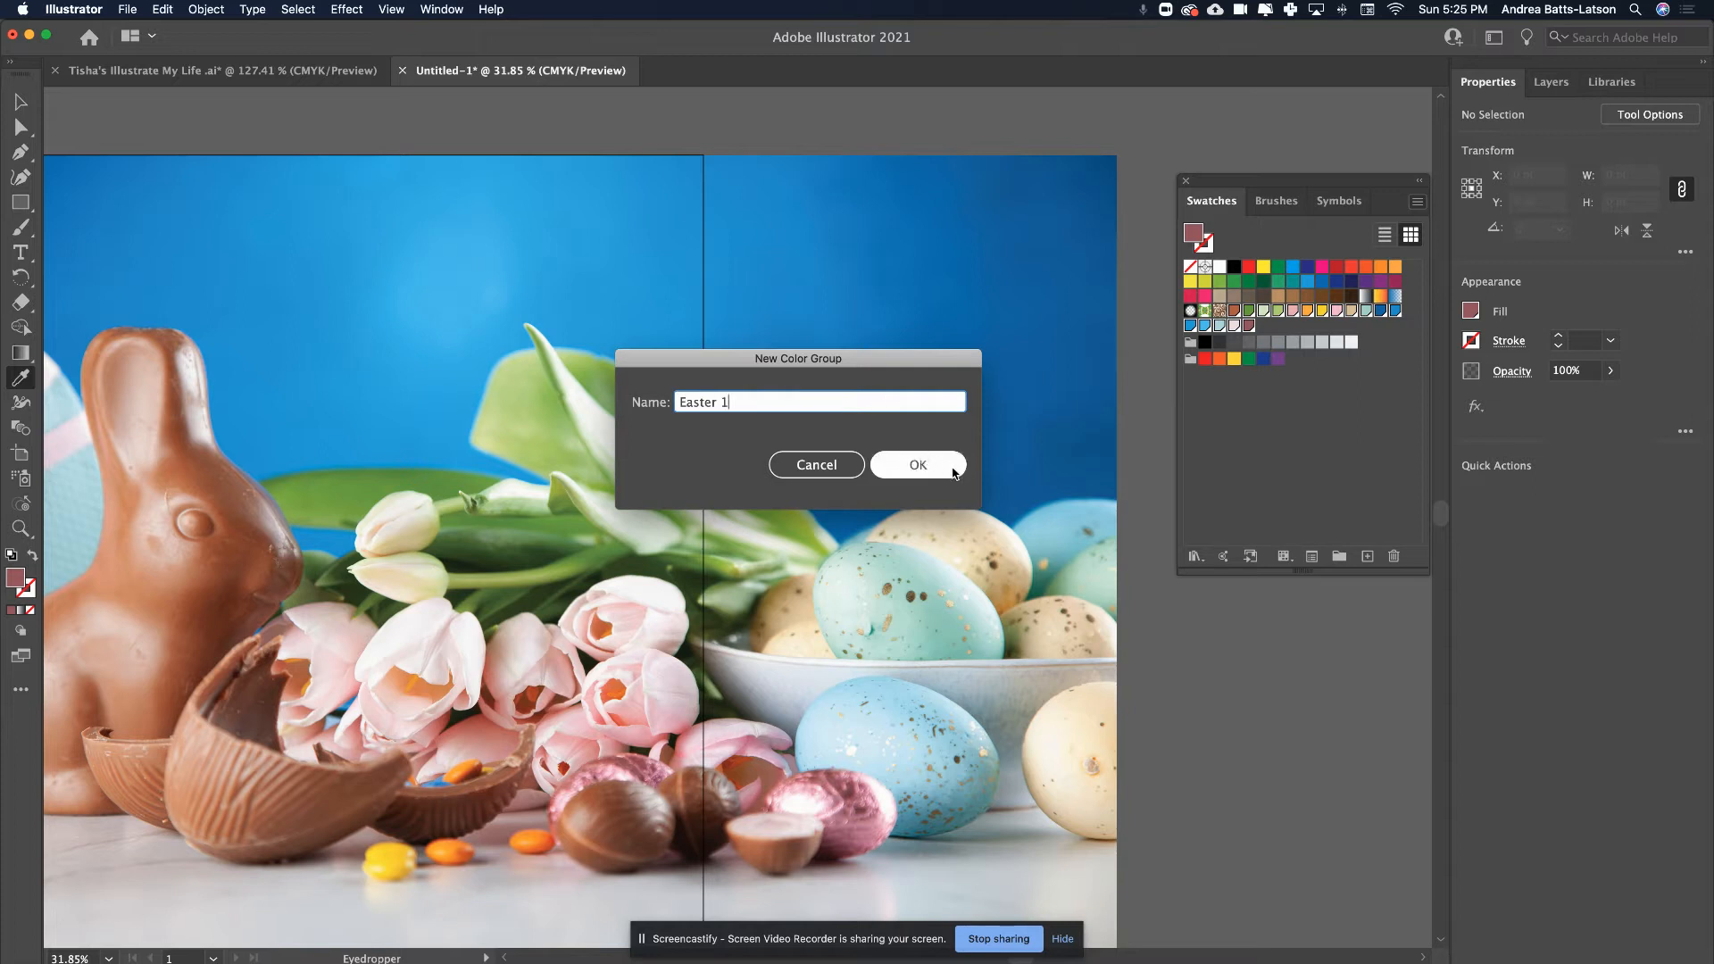
click(935, 466)
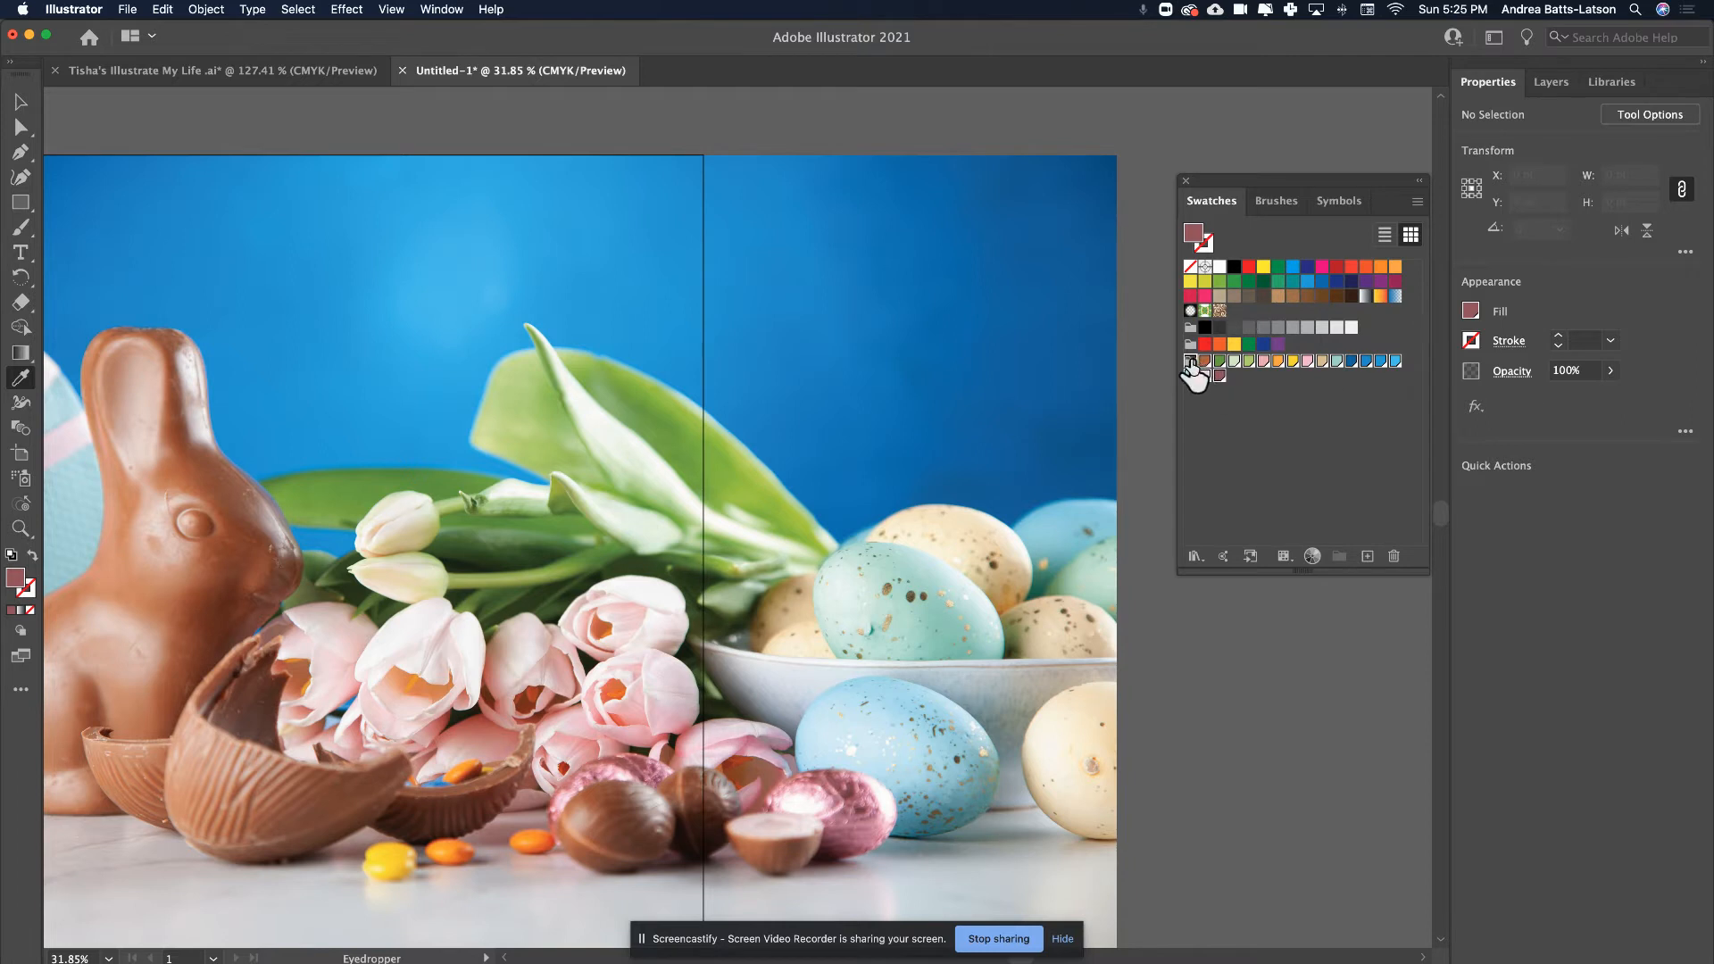
click(1212, 418)
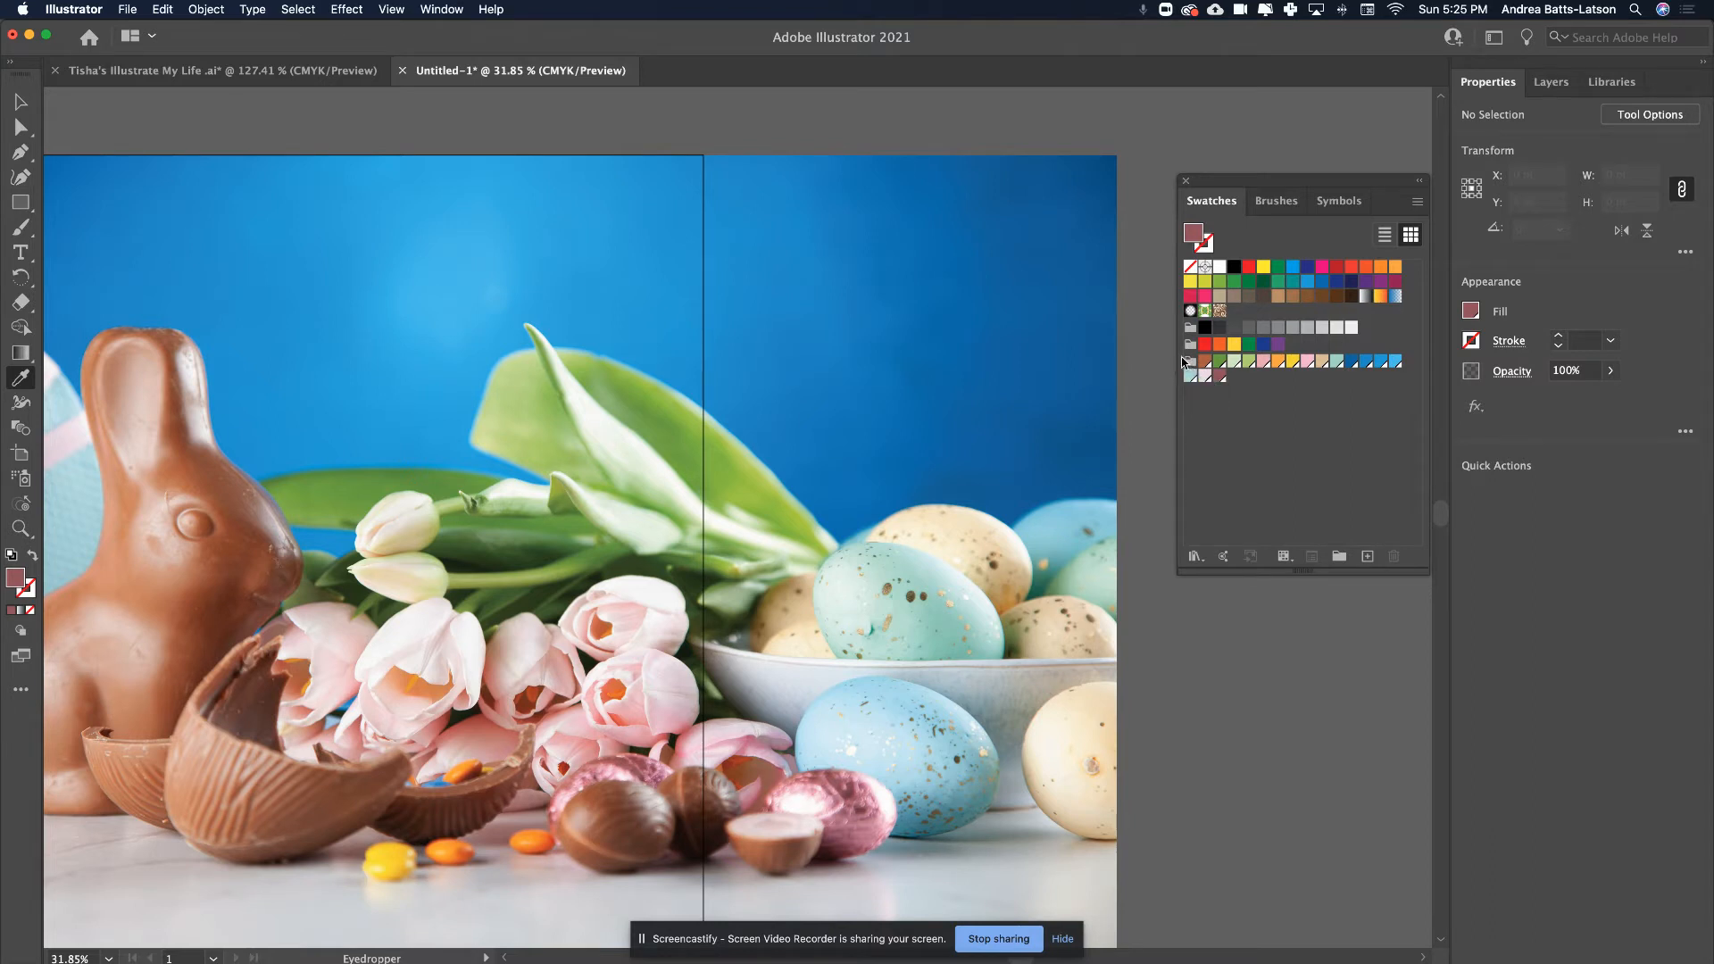
- In the Easter 1 group, place the mauve swatch beside the brown and the medium green after the lighter greens
drag(1220, 382, 1213, 361)
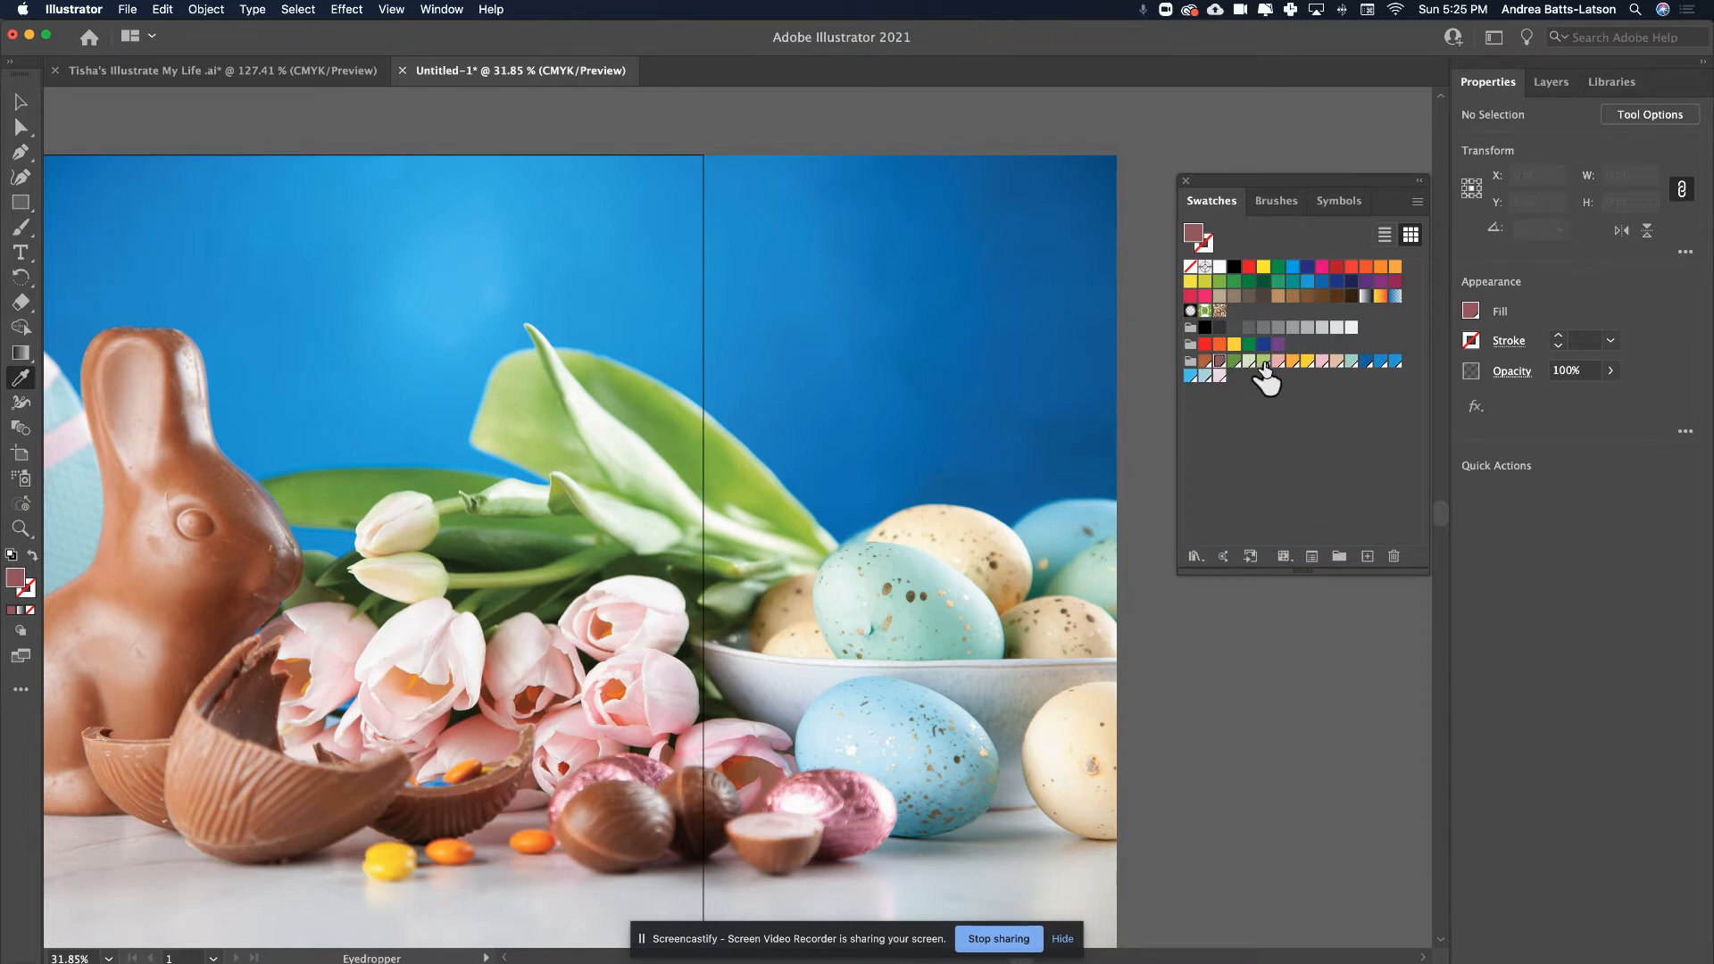
mouse_move(1238, 362)
mouse_down()
mouse_move(1280, 375)
mouse_move(1244, 369)
mouse_up()
click(1282, 385)
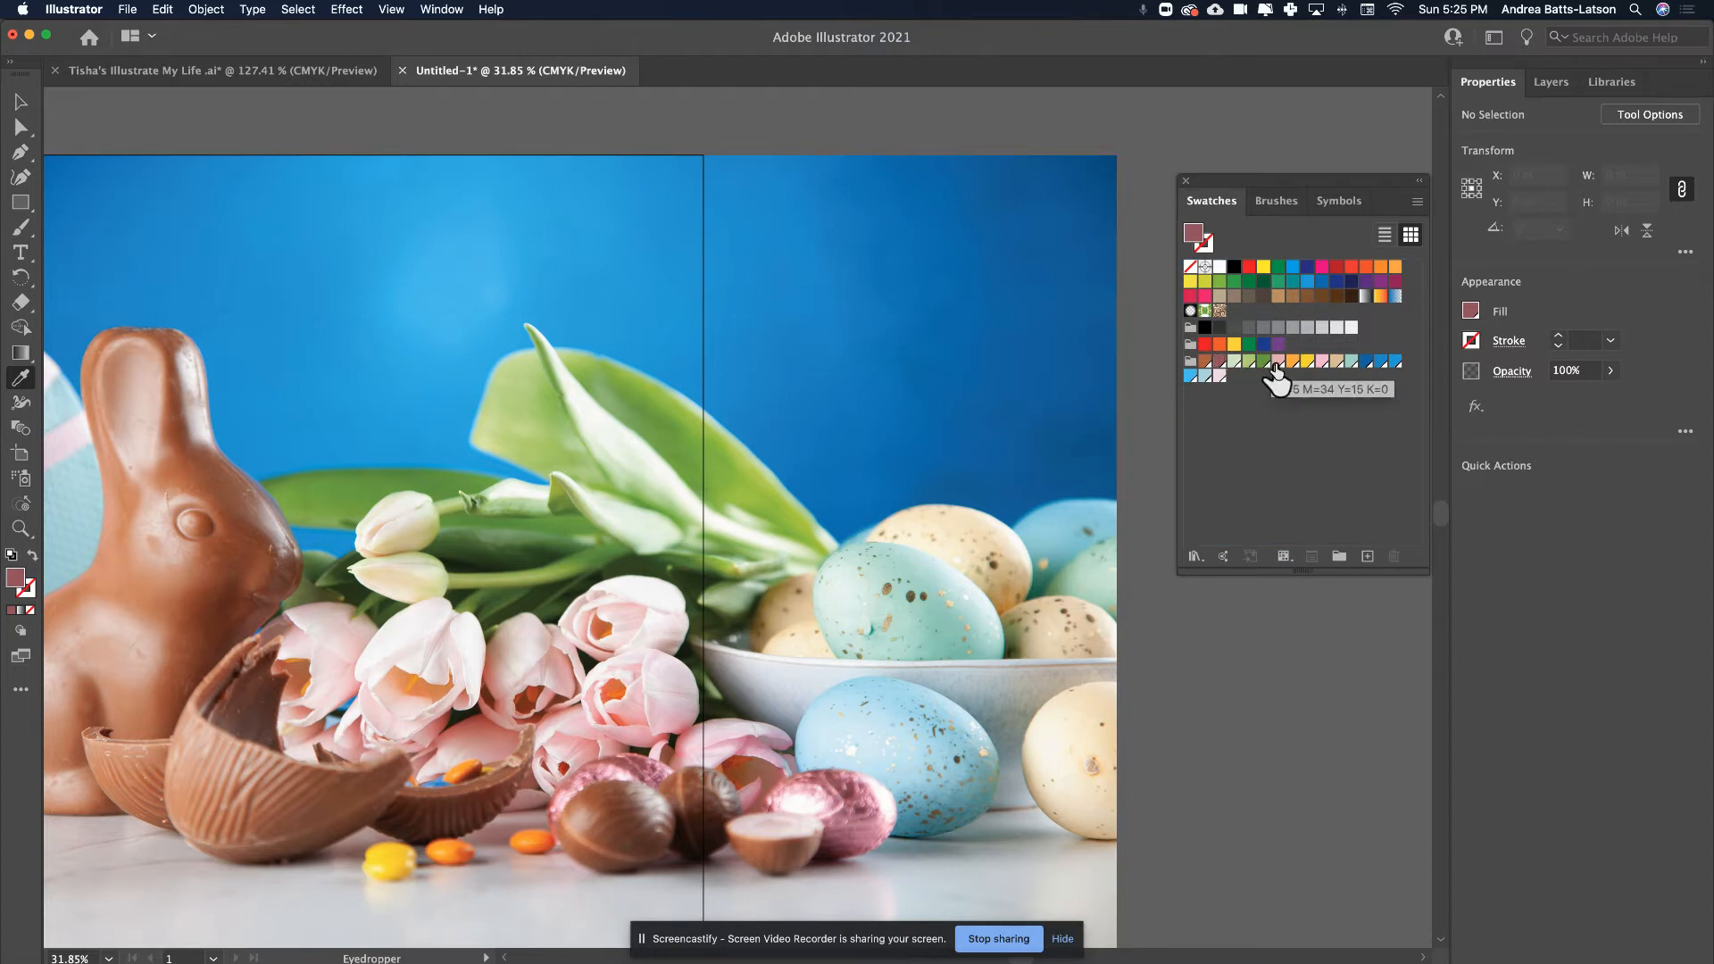
- Gather the pink swatches of the Easter 1 group with the palest first, and place the beige right after them
drag(1322, 362, 1281, 364)
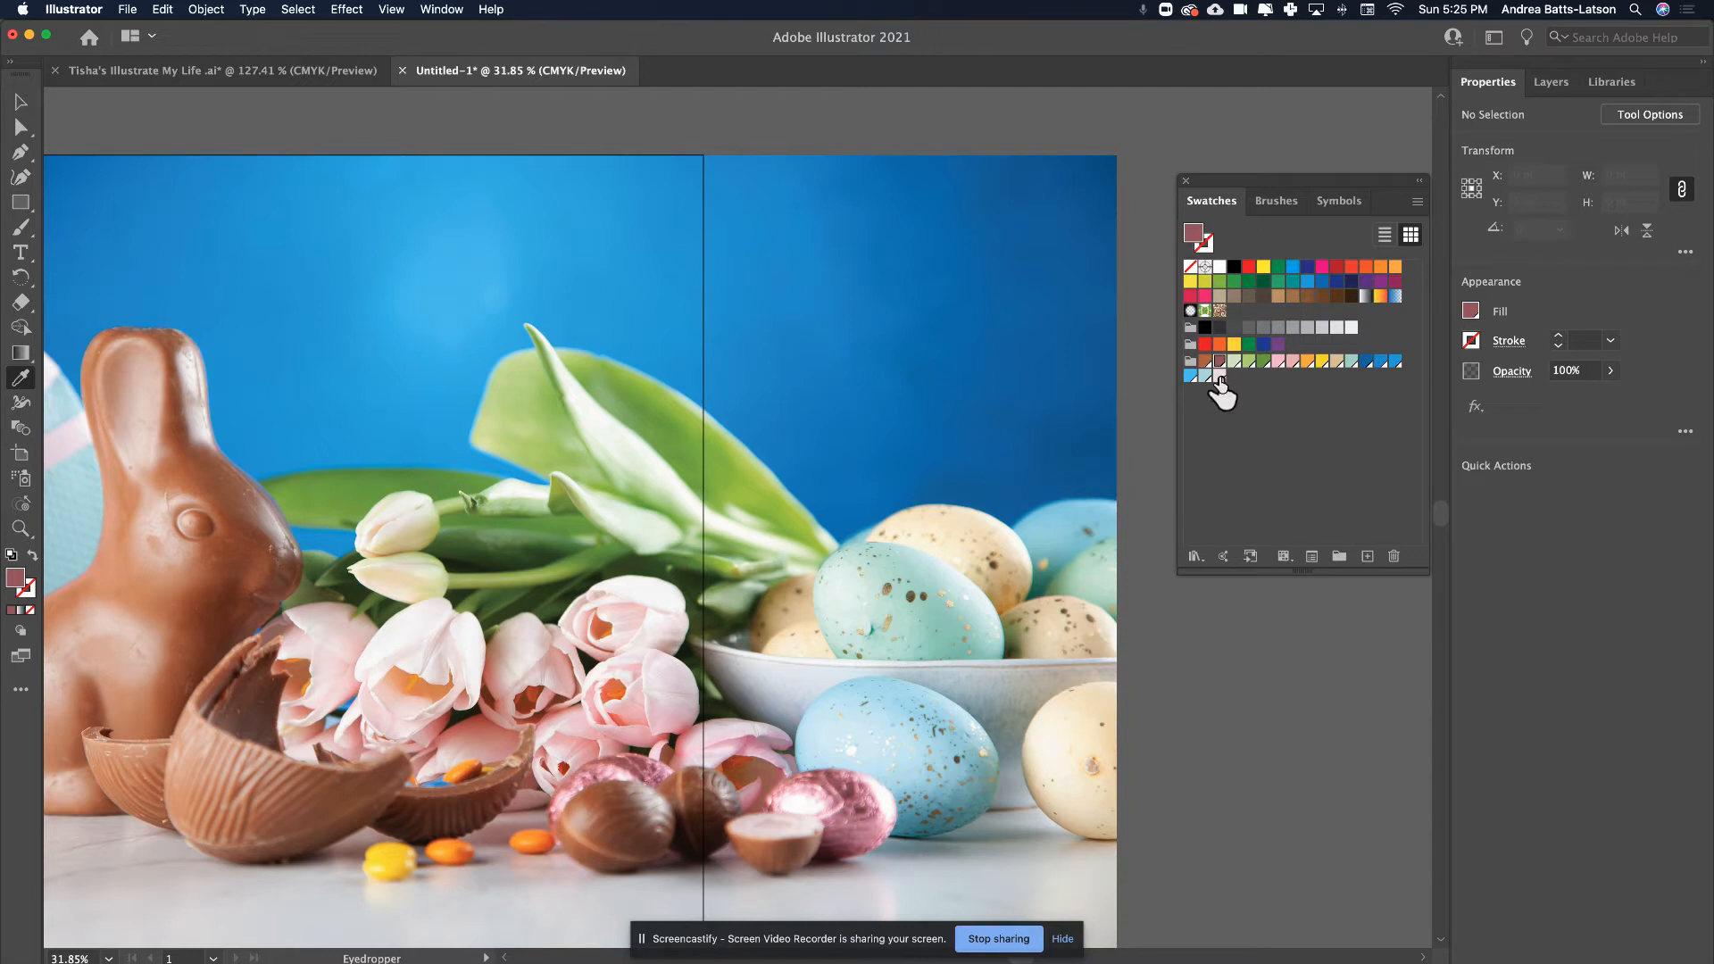
drag(1220, 378, 1278, 368)
drag(1352, 366, 1293, 366)
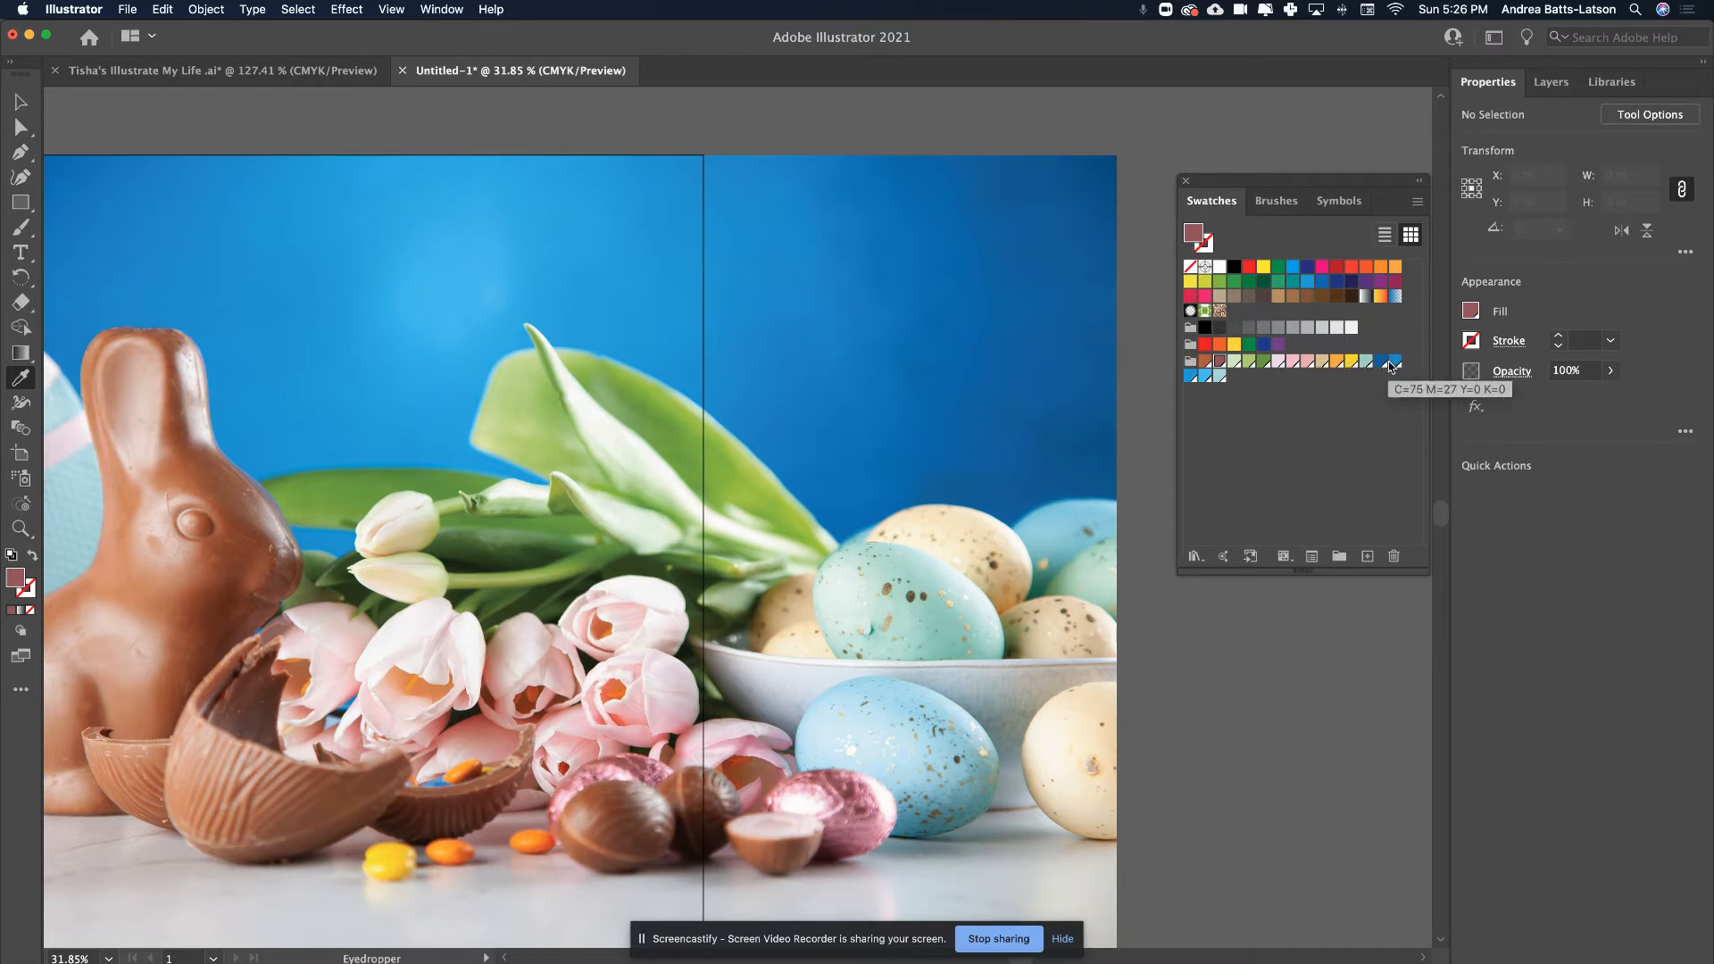
- Arrange the Easter 1 group's blues from light to dark, with the pale blue placed before the mint
mouse_move(1395, 365)
mouse_down()
mouse_move(1183, 399)
mouse_move(1191, 380)
mouse_move(1383, 367)
mouse_up()
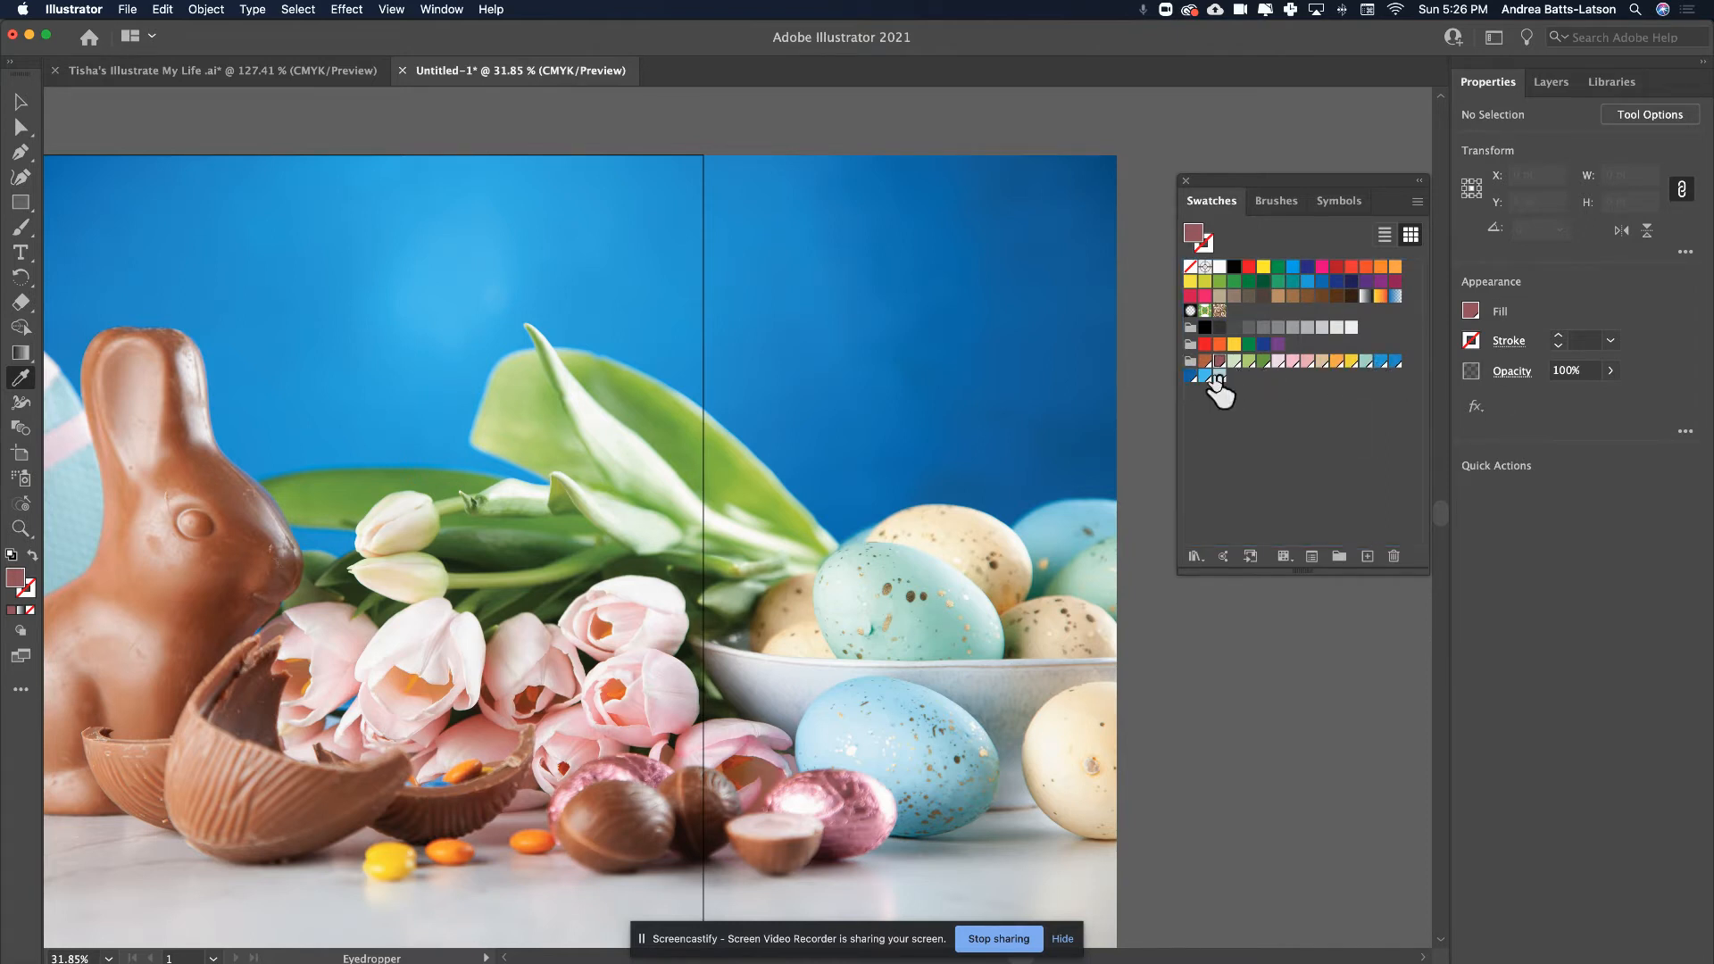
drag(1204, 377, 1381, 366)
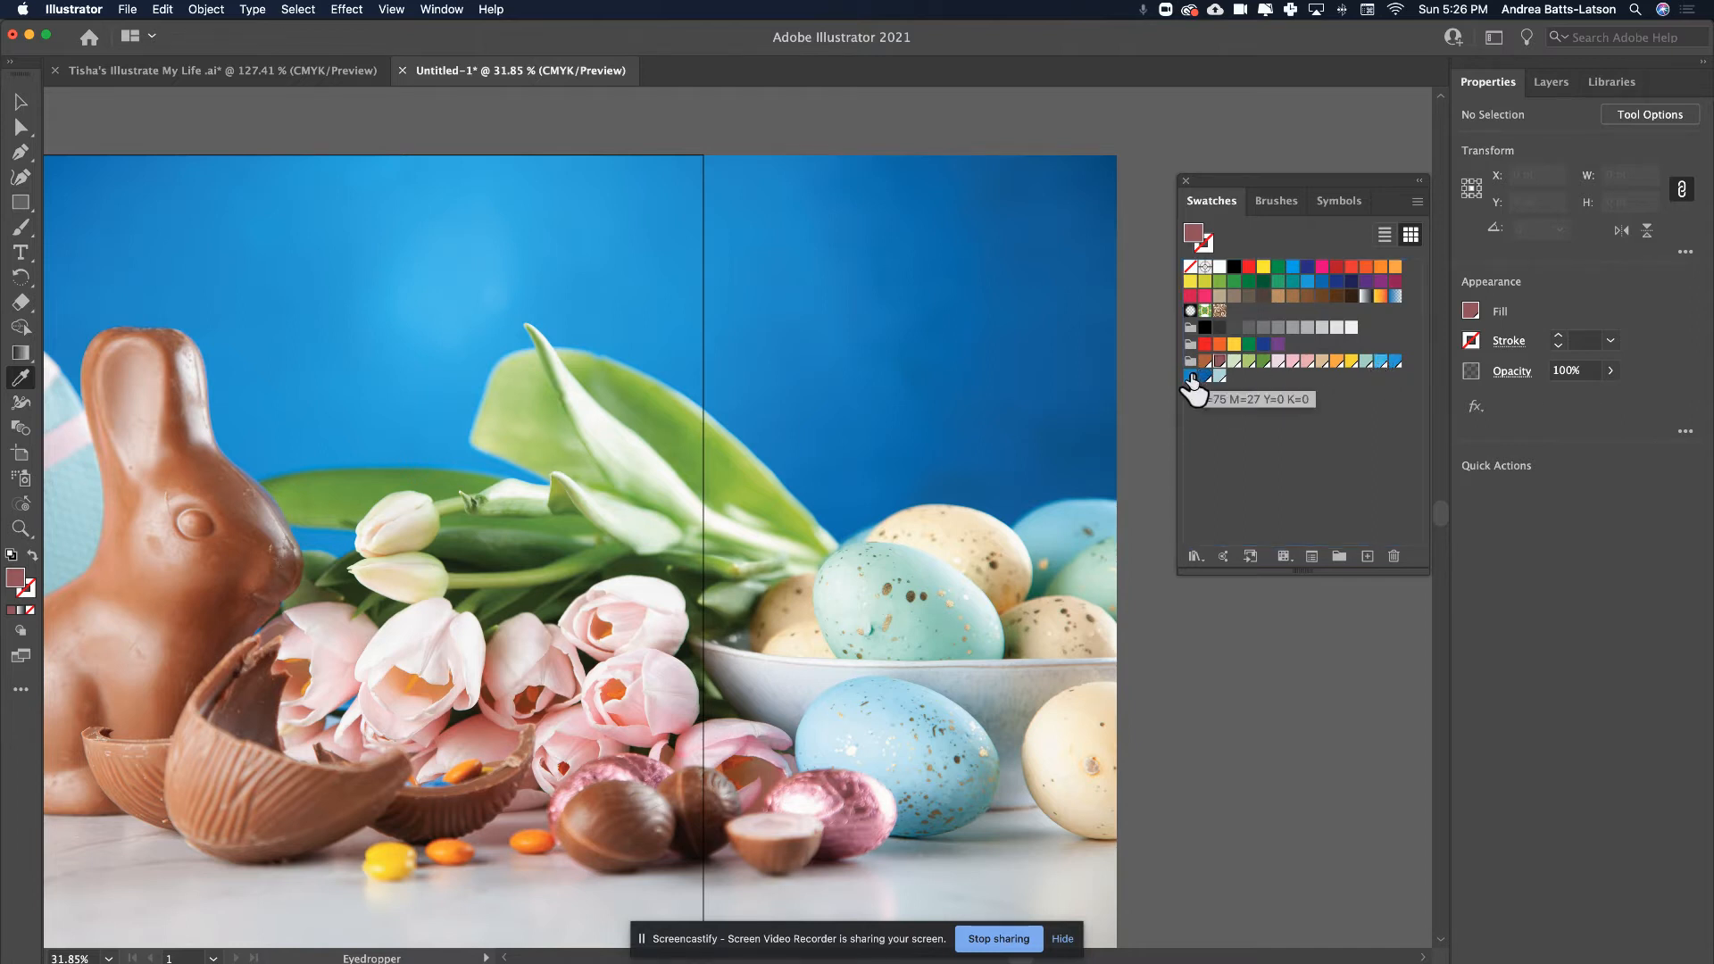
click(1220, 377)
drag(1219, 378, 1360, 367)
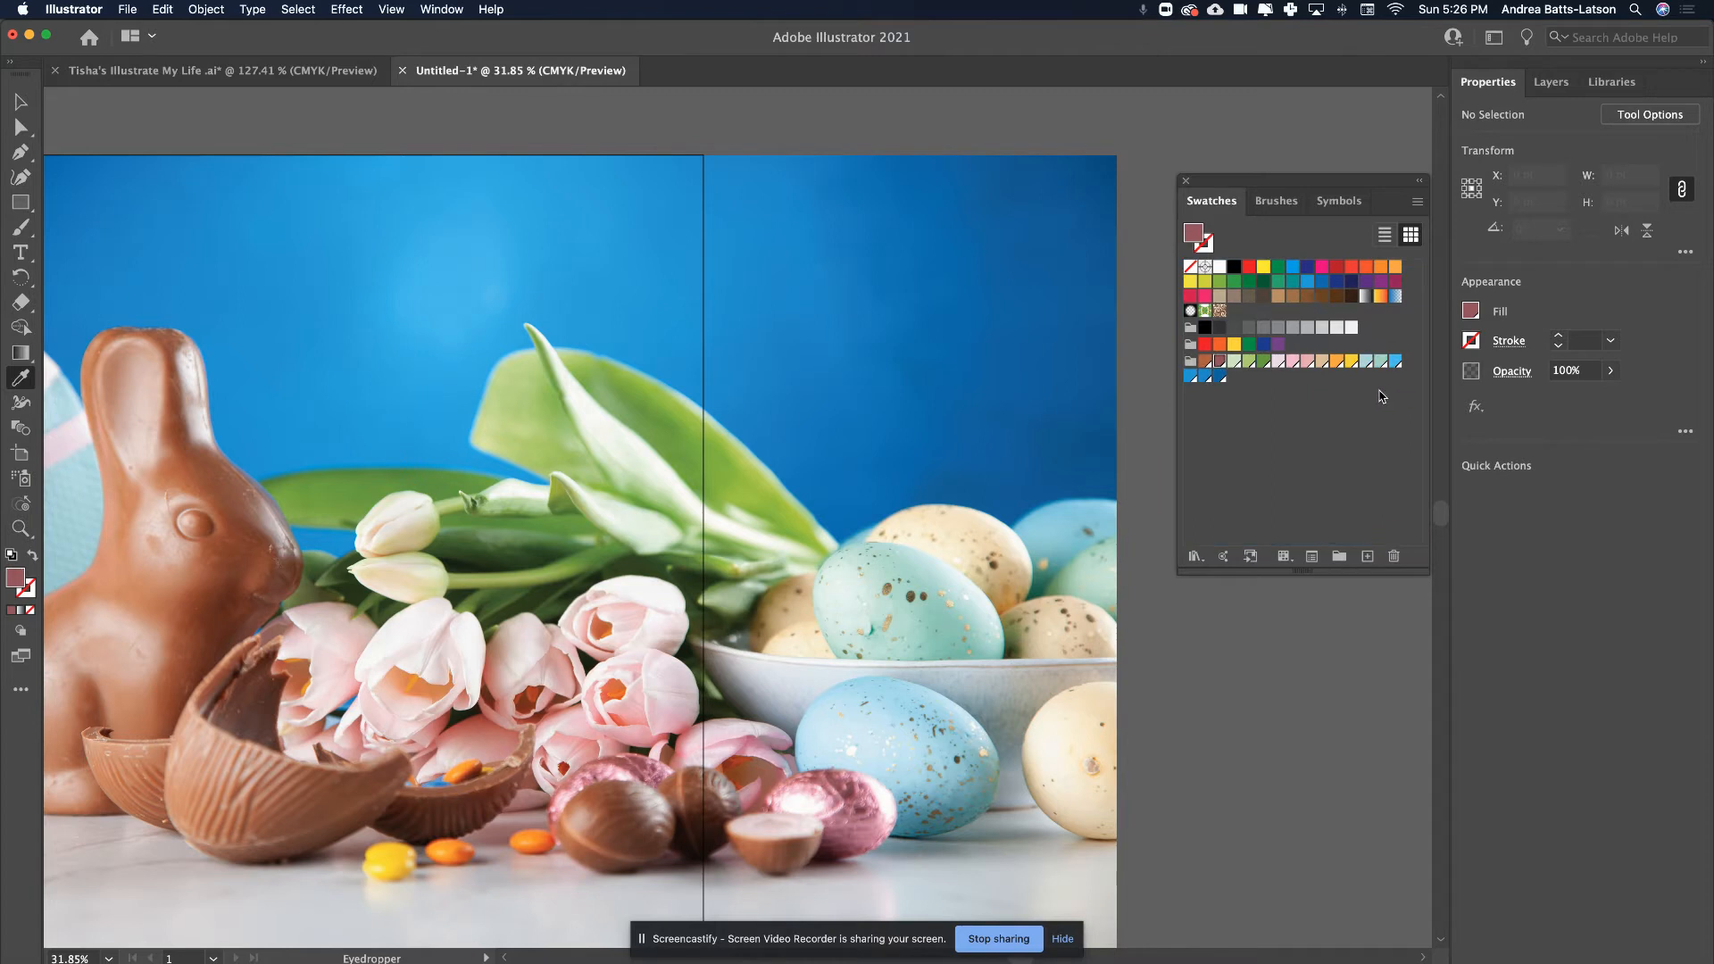
click(1377, 388)
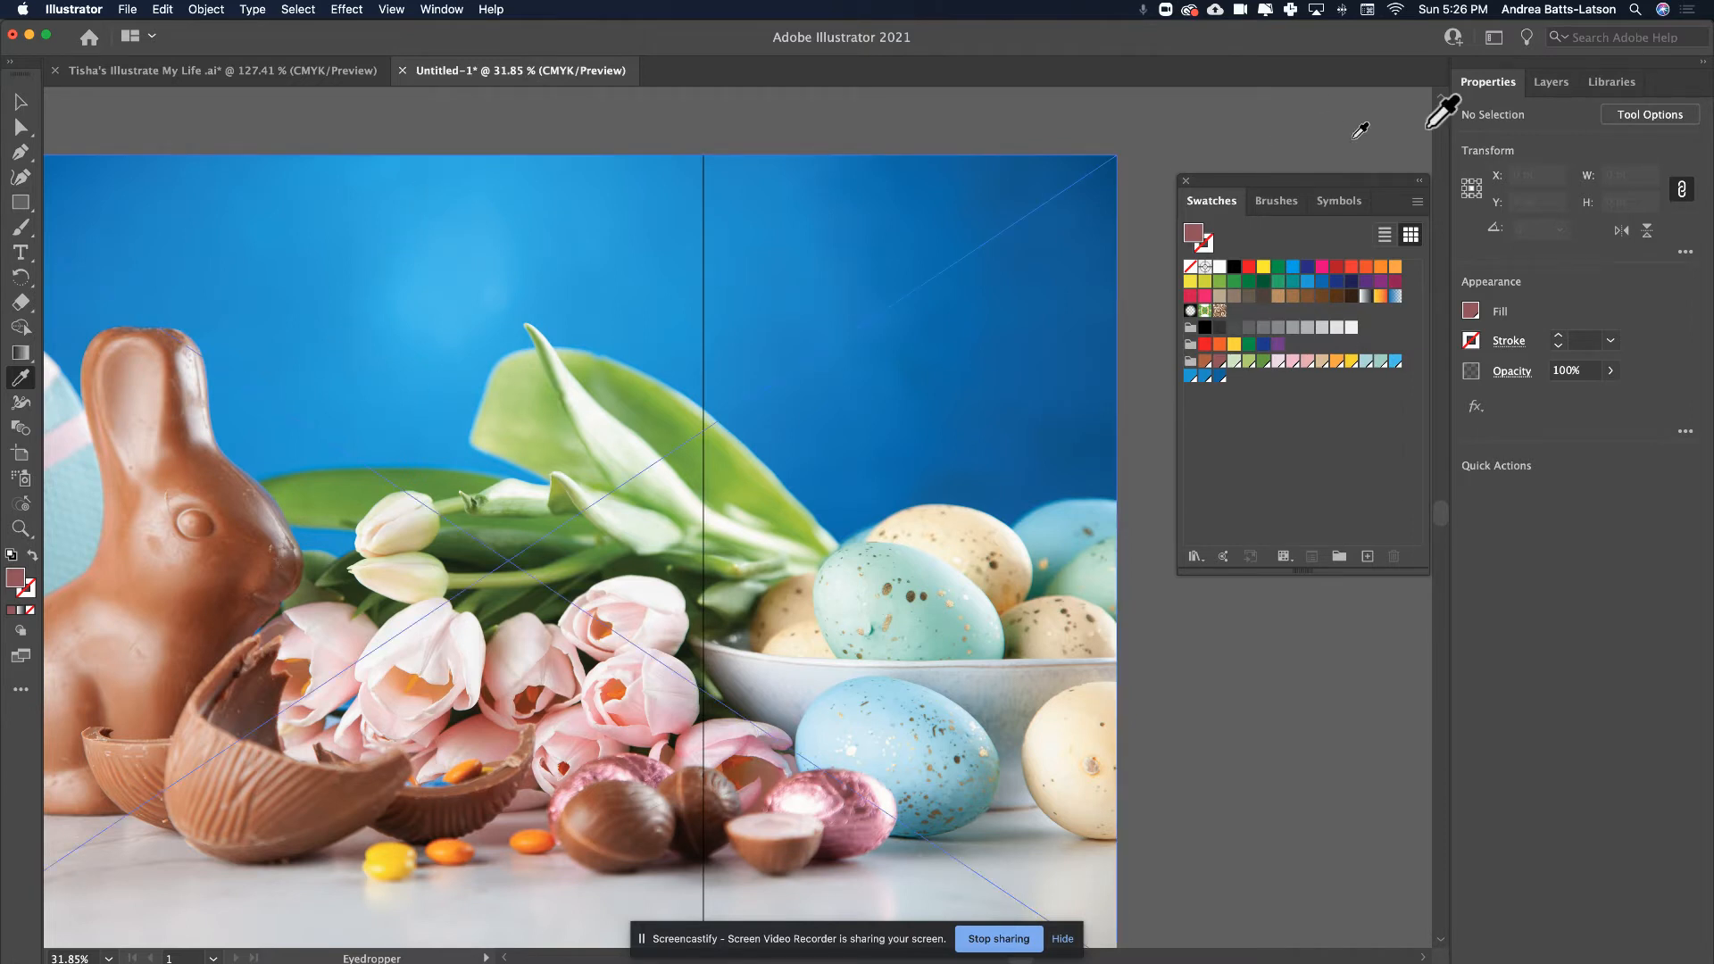
- Turn the photo's layer into a template layer named OG with a Pink layer color
click(20, 101)
click(295, 238)
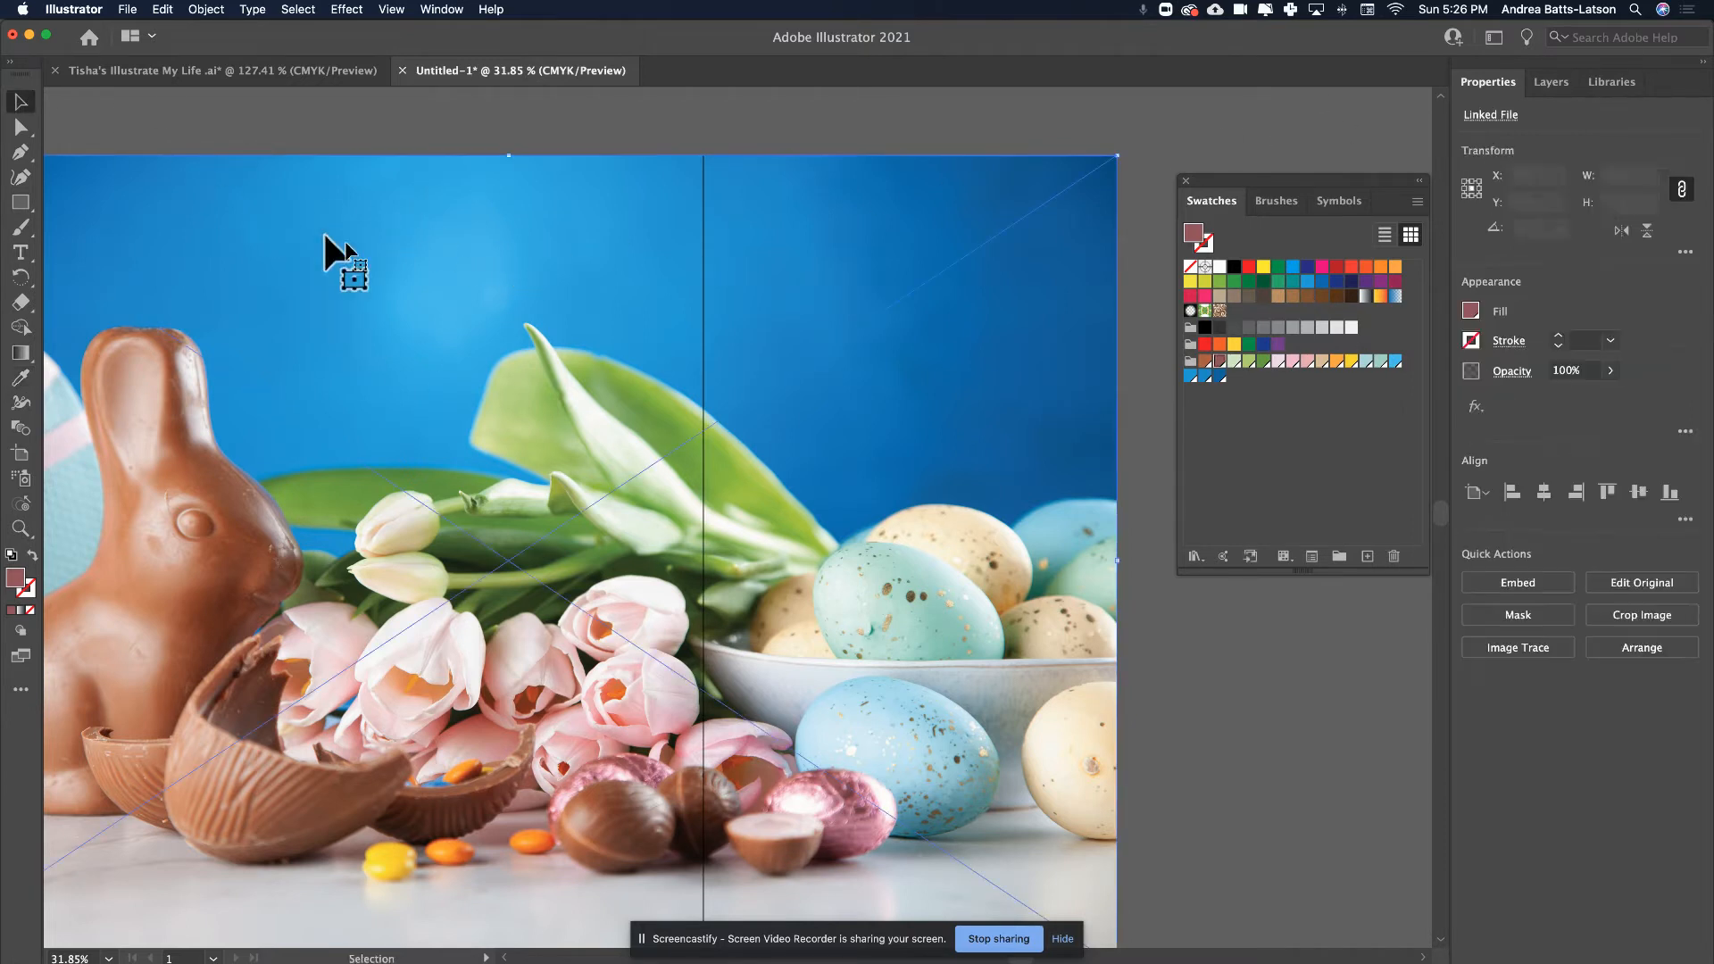
click(1549, 82)
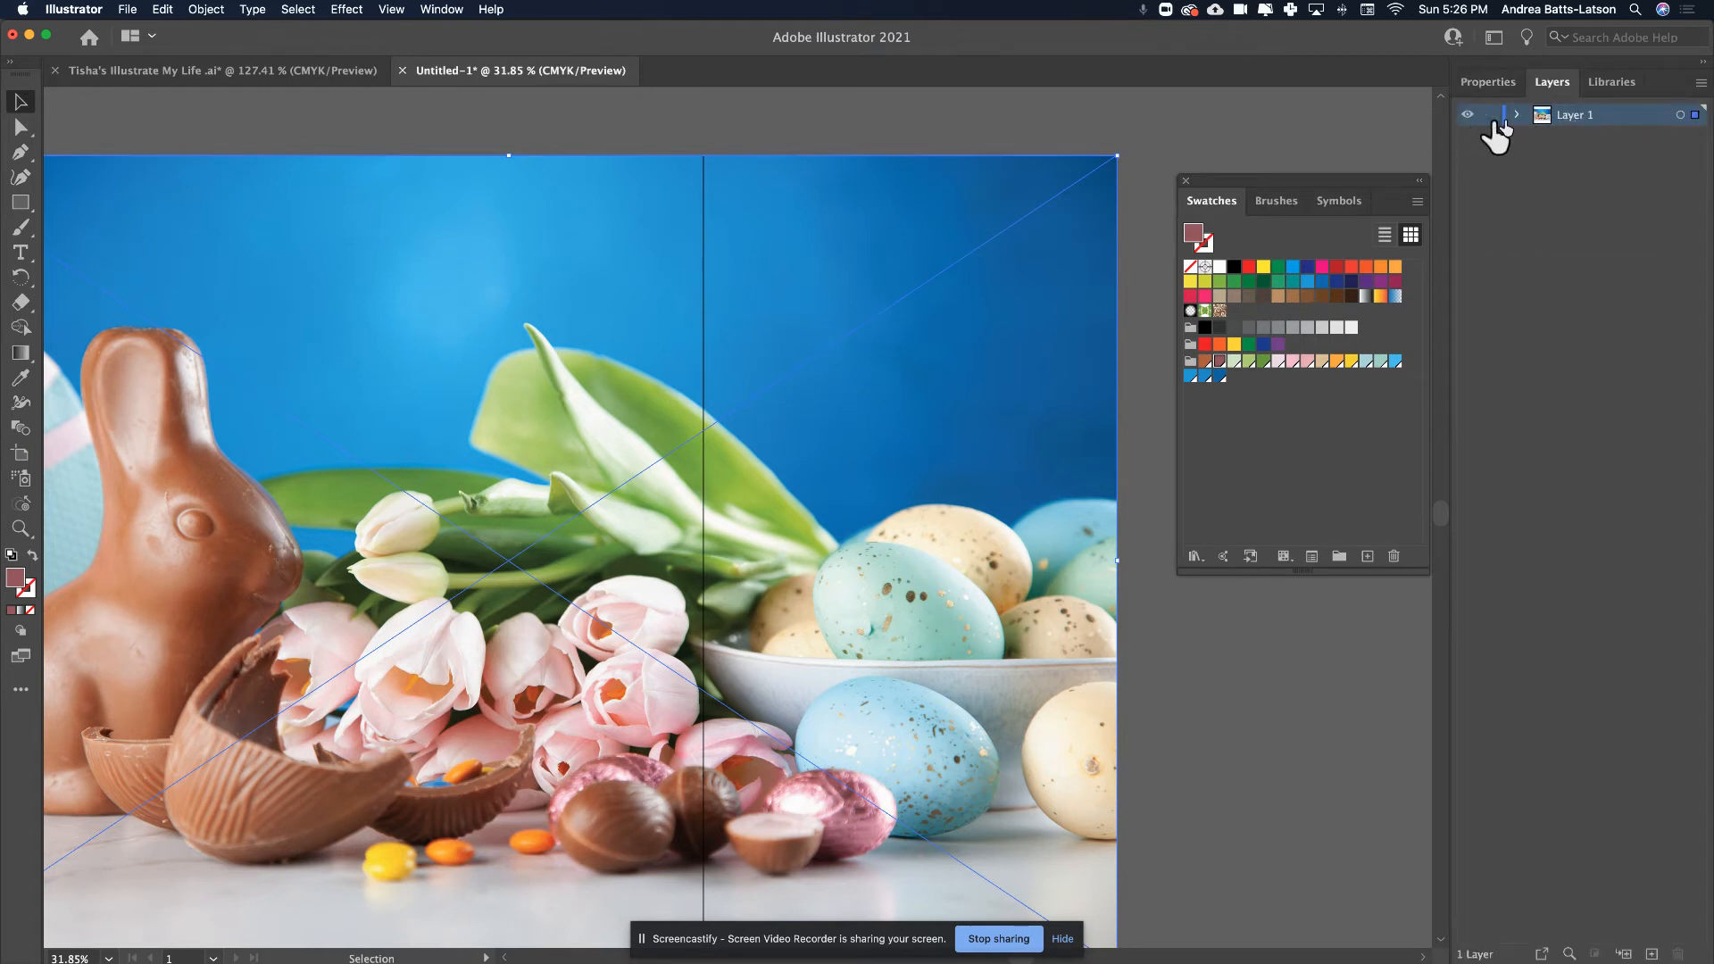
double_click(1616, 121)
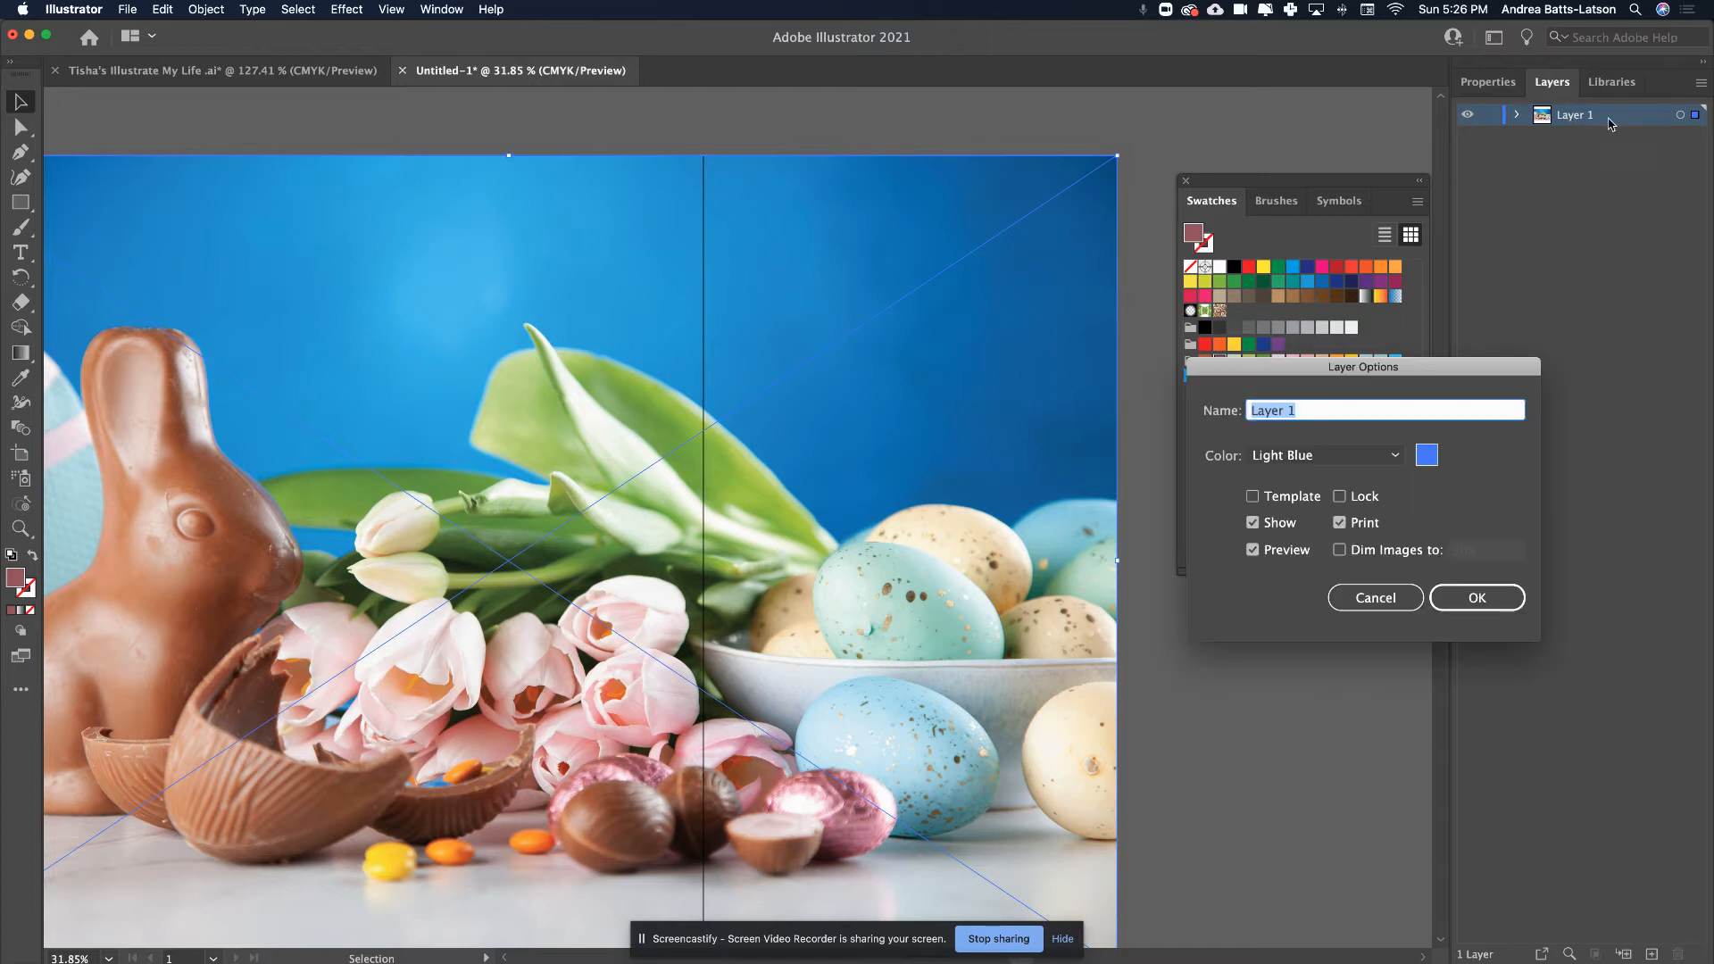
click(1252, 498)
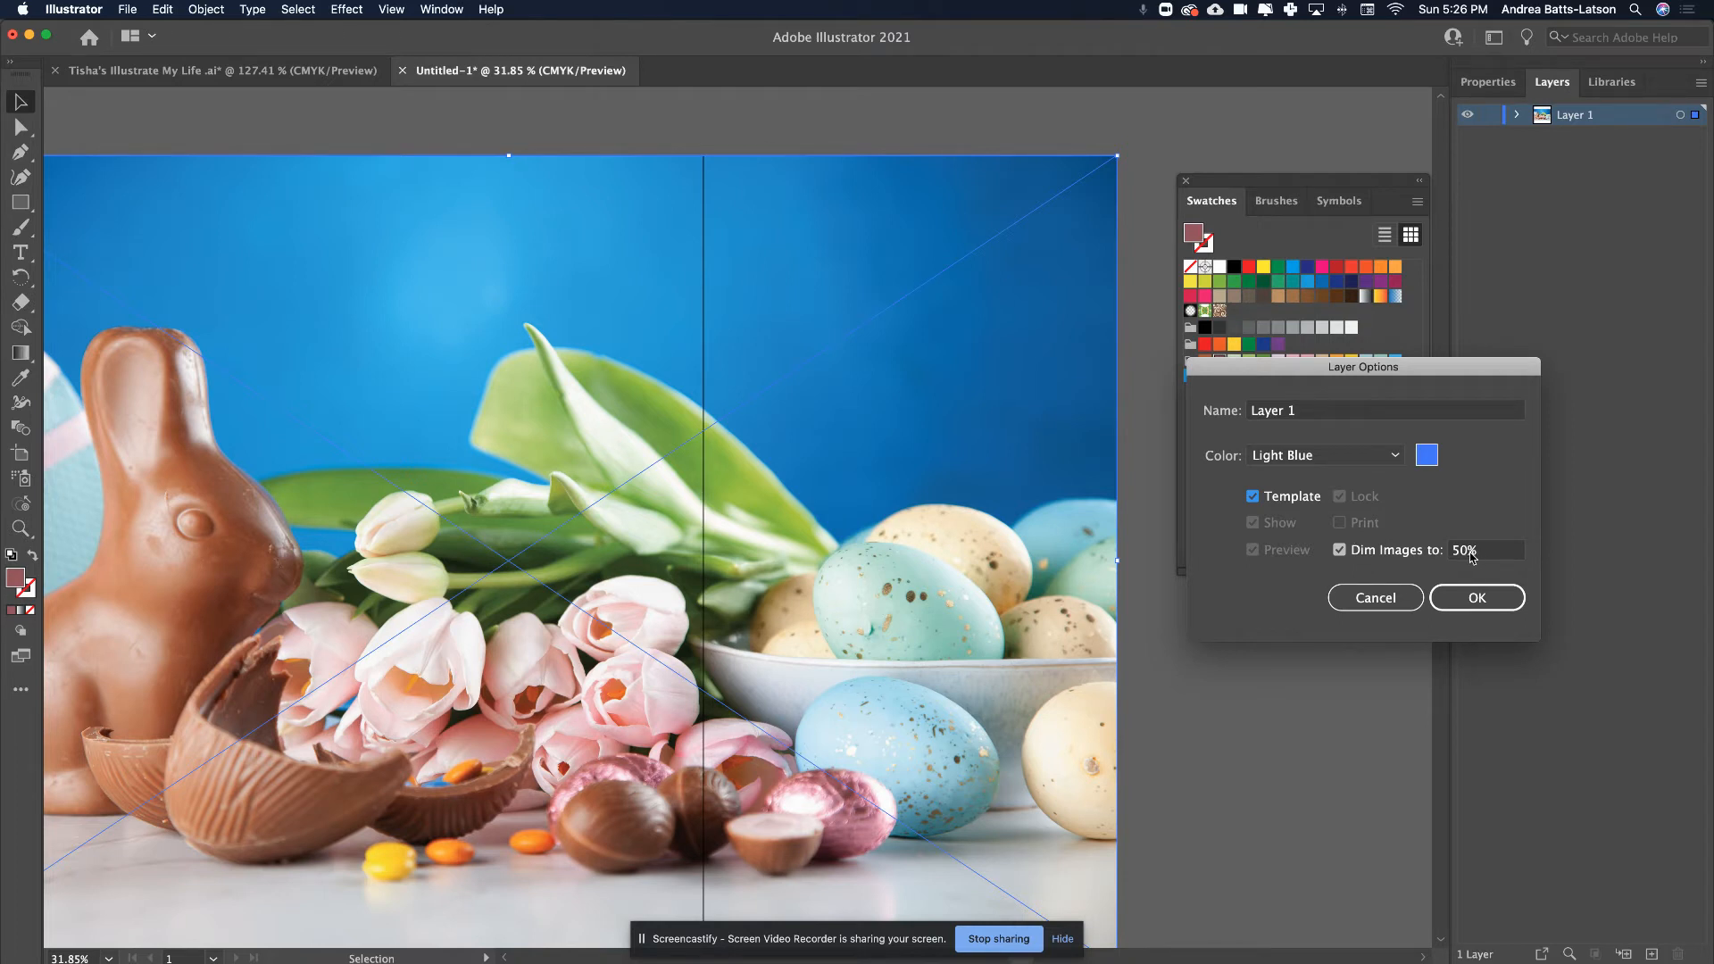
drag(1313, 409, 1200, 413)
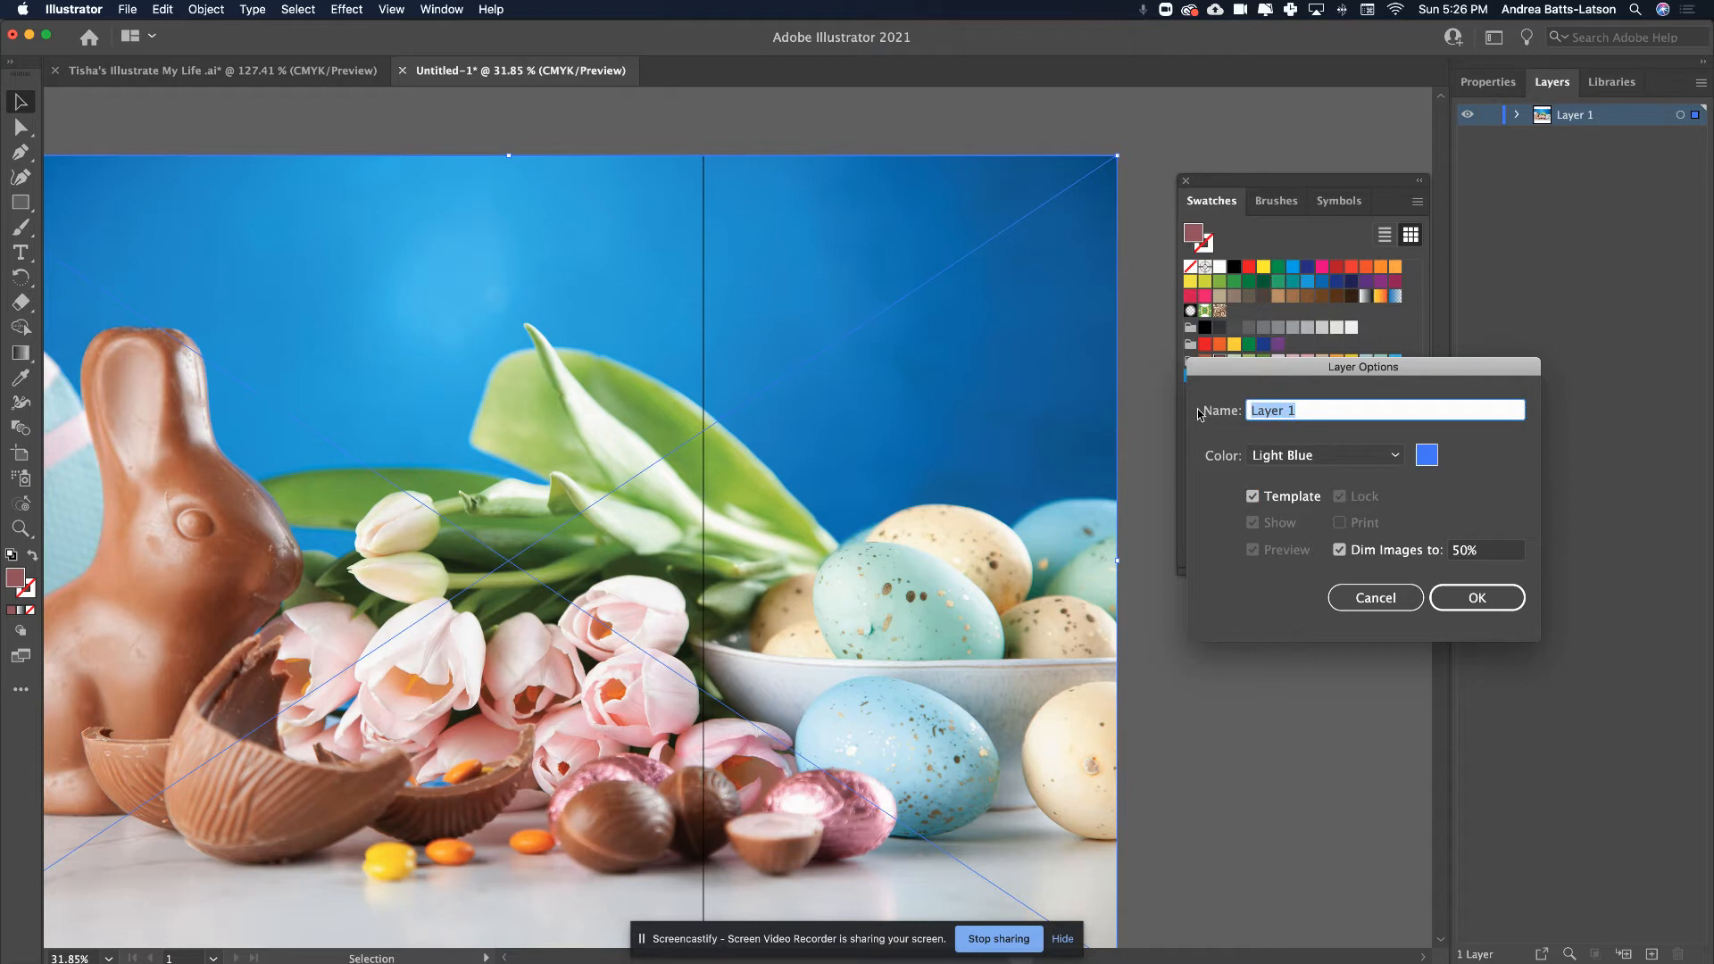
text(OC)
click(1398, 458)
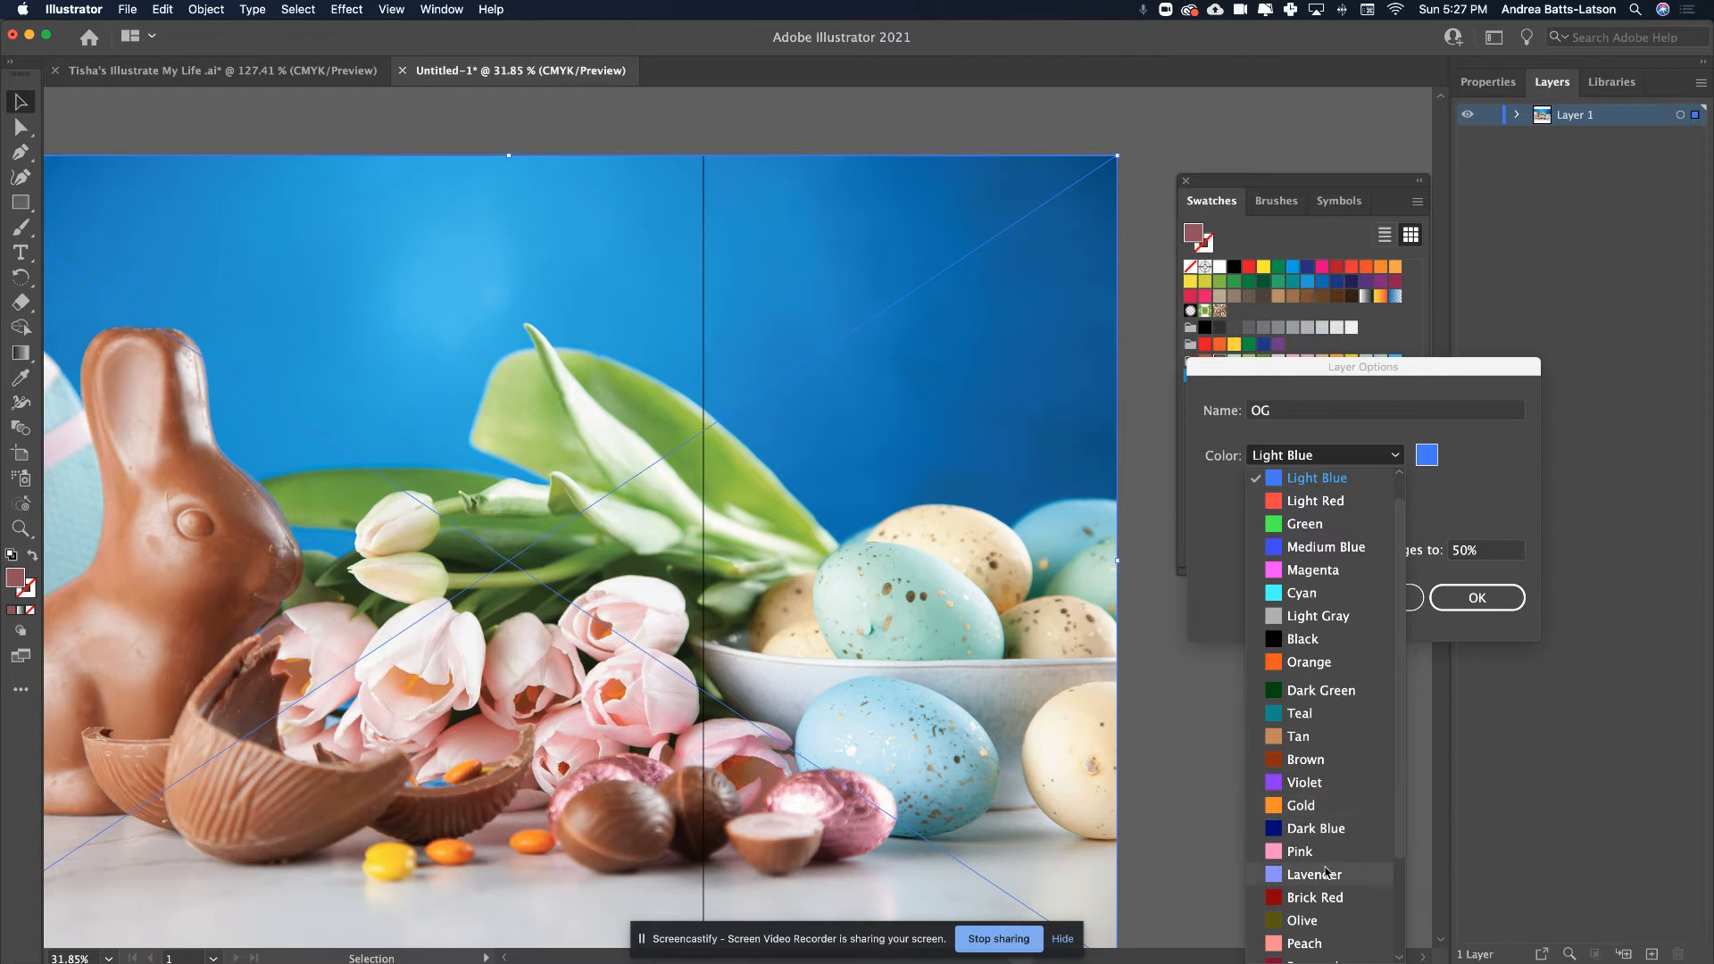
click(1299, 859)
click(1477, 597)
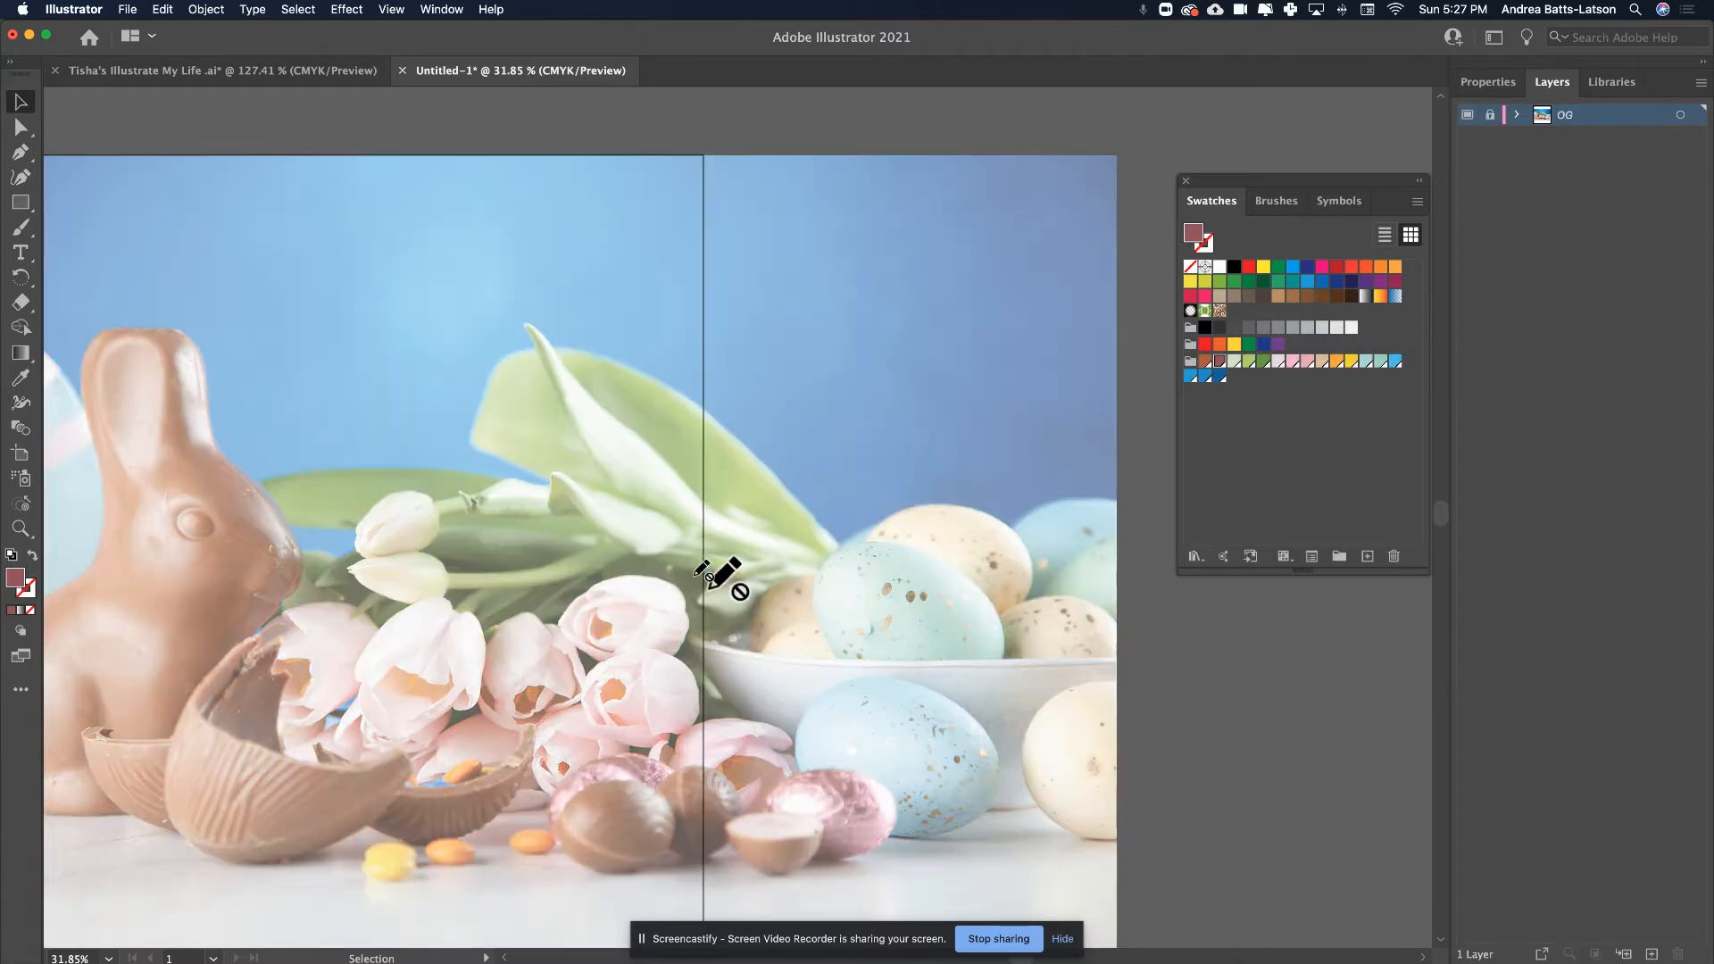
- Dim the images on the OG template layer to 30%
scroll(268, 505, left, 5)
scroll(268, 505, down, 2)
scroll(249, 519, right, 1)
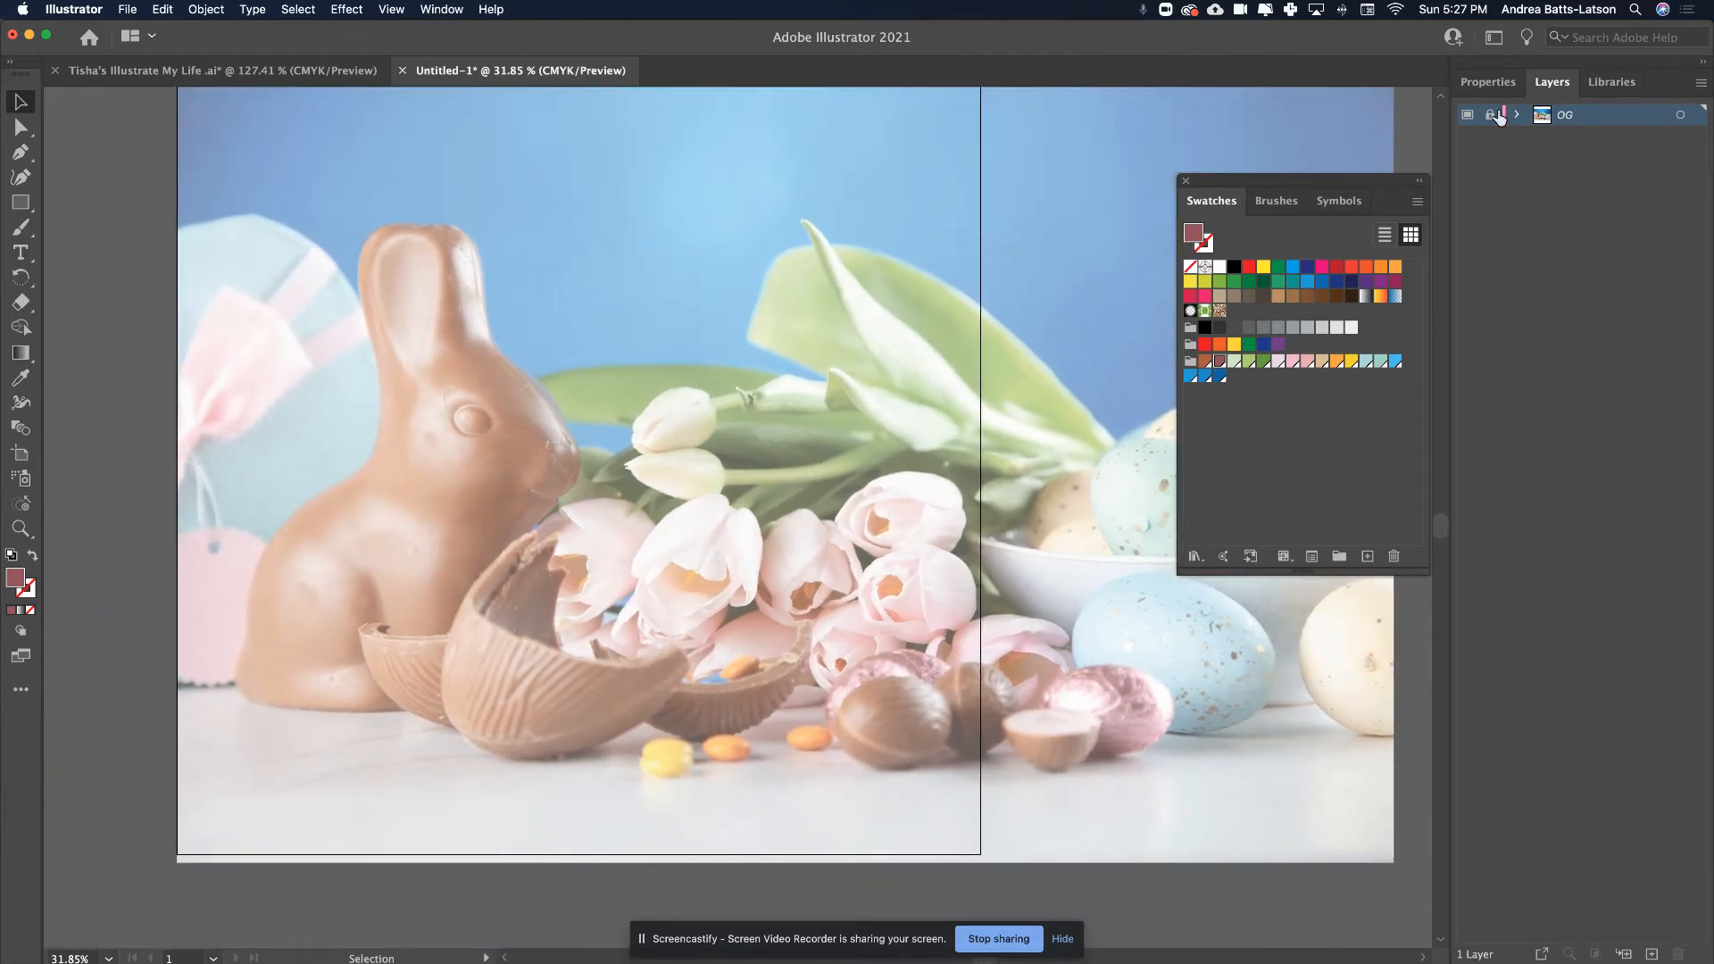
double_click(1641, 118)
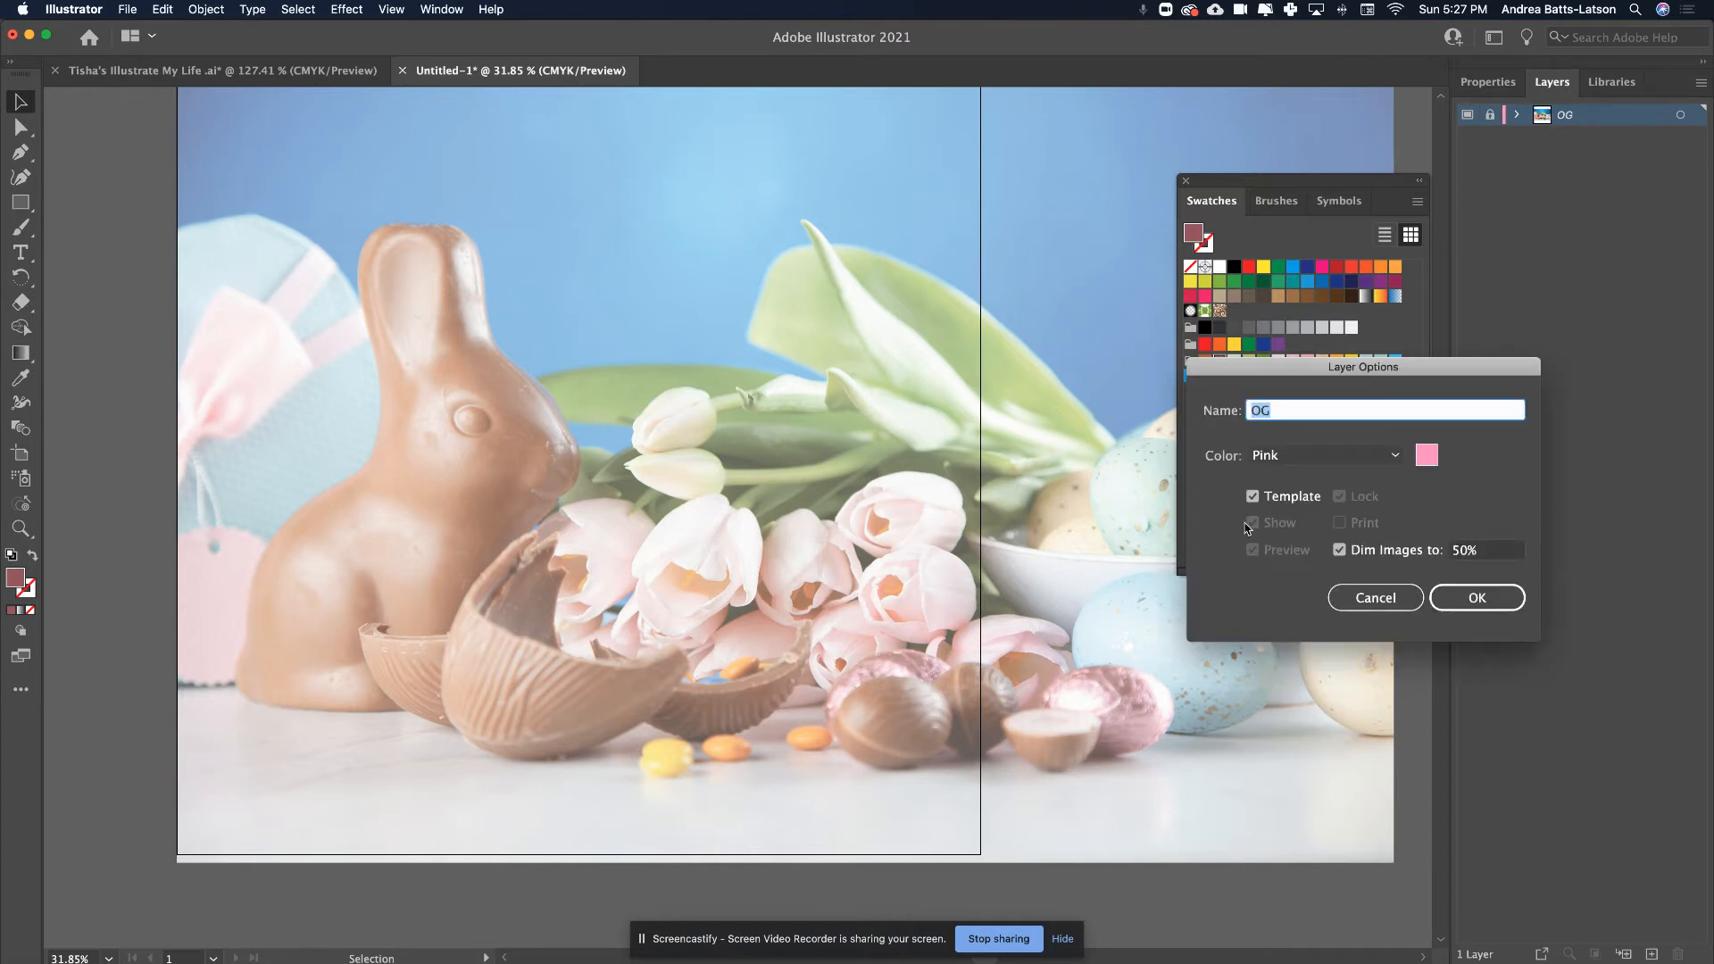
click(1489, 549)
text(30)
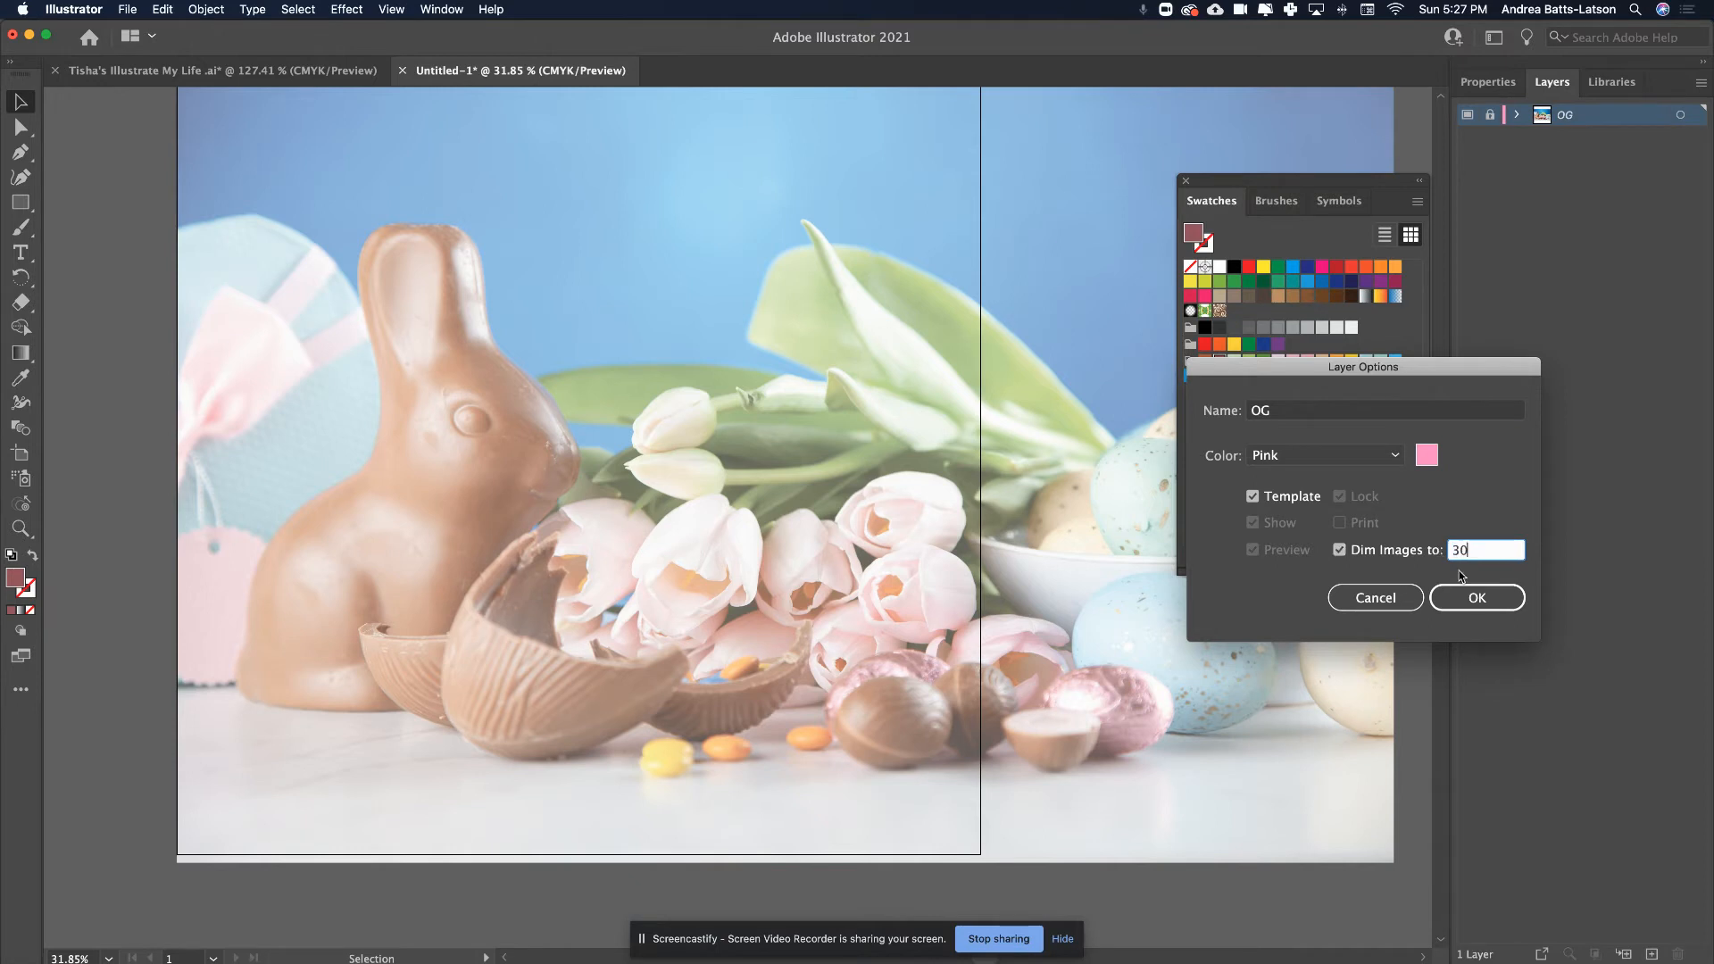
click(1475, 598)
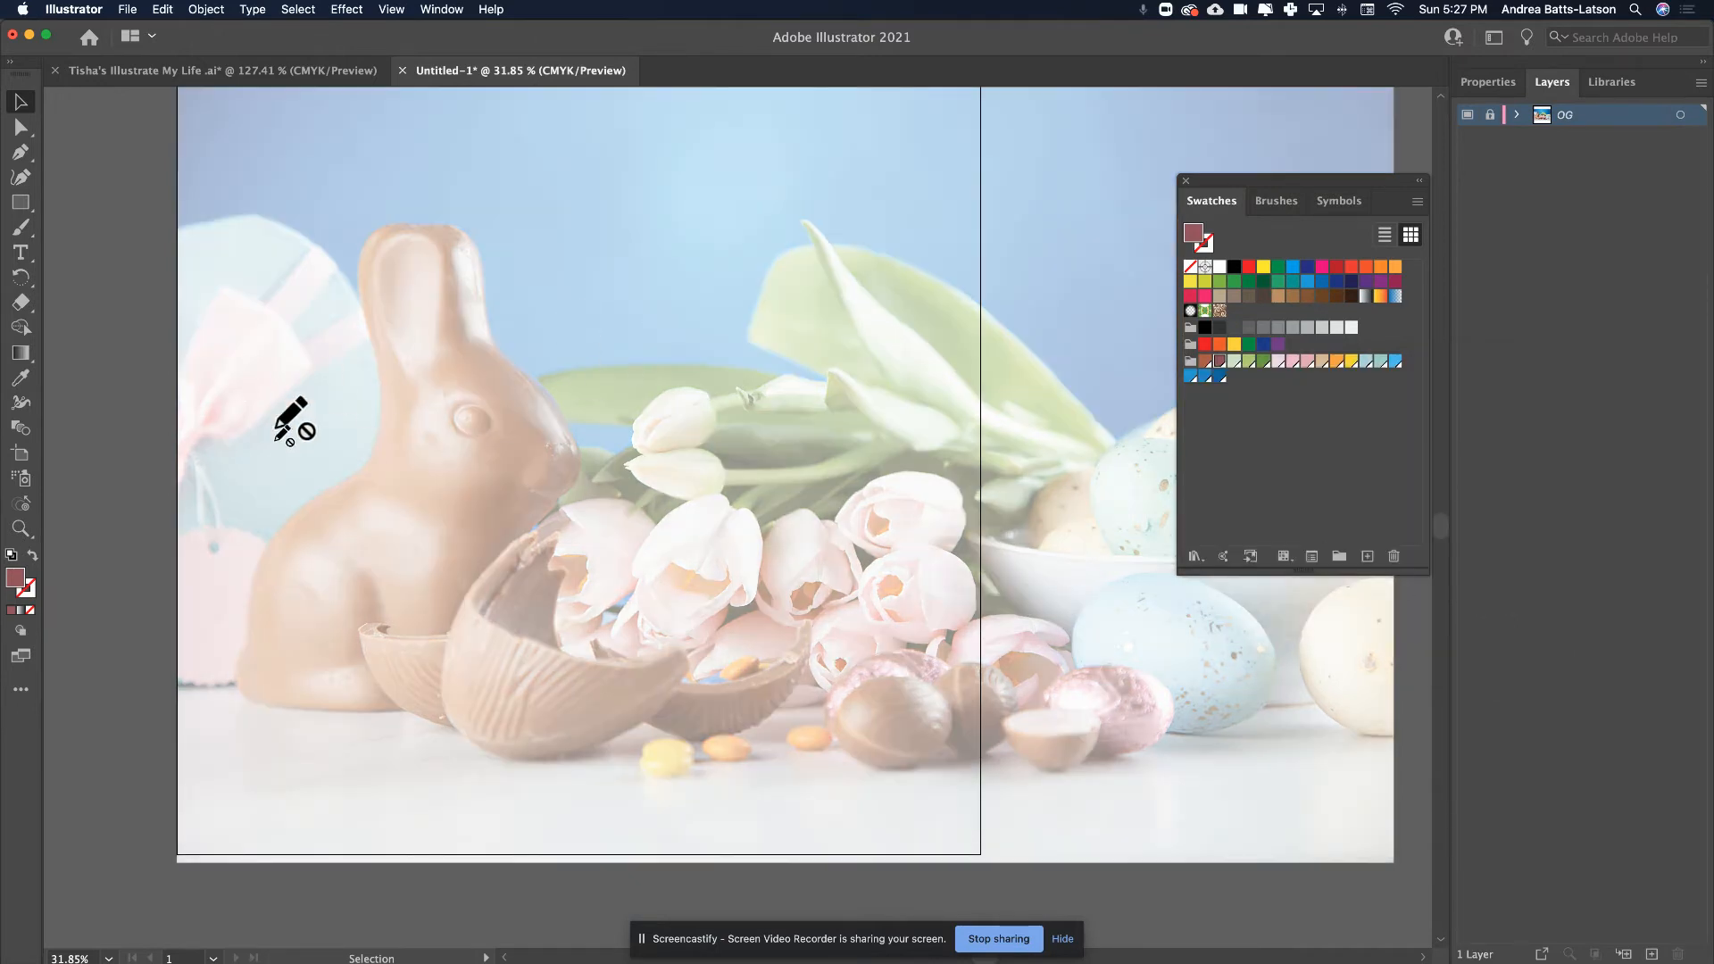
- Move the Swatches panel further from the bunny and add a new layer above the OG template layer
drag(1240, 185, 1336, 295)
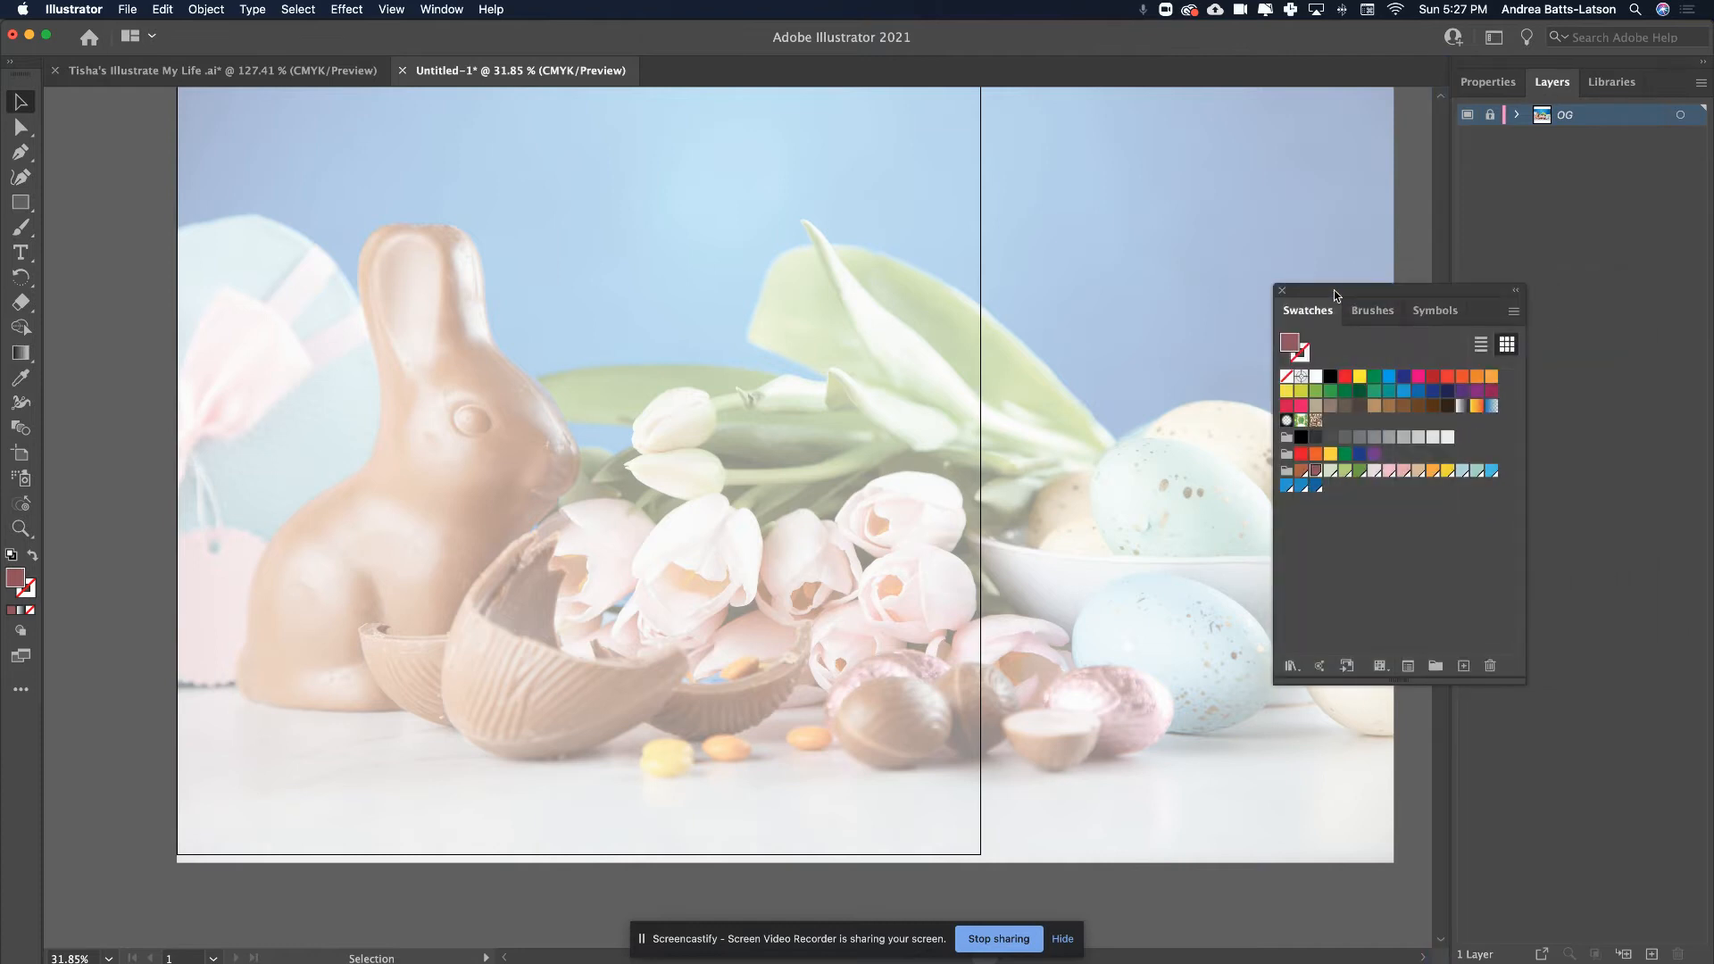
scroll(928, 284, left, 5)
scroll(929, 284, up, 2)
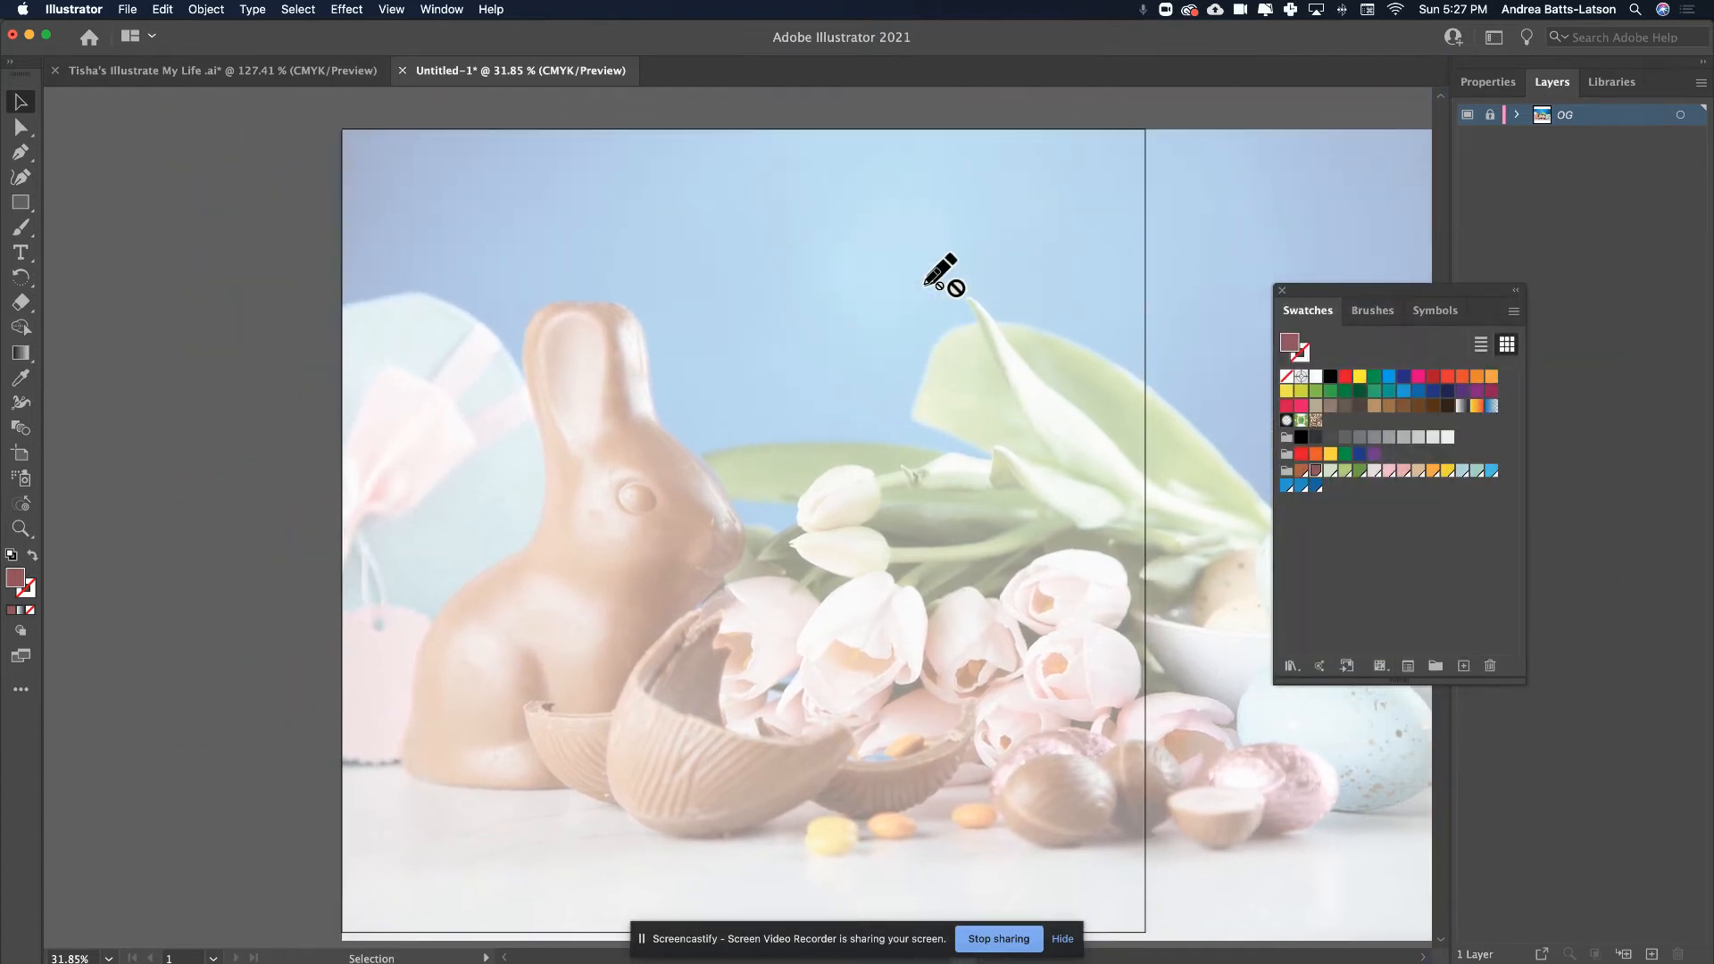
click(1652, 953)
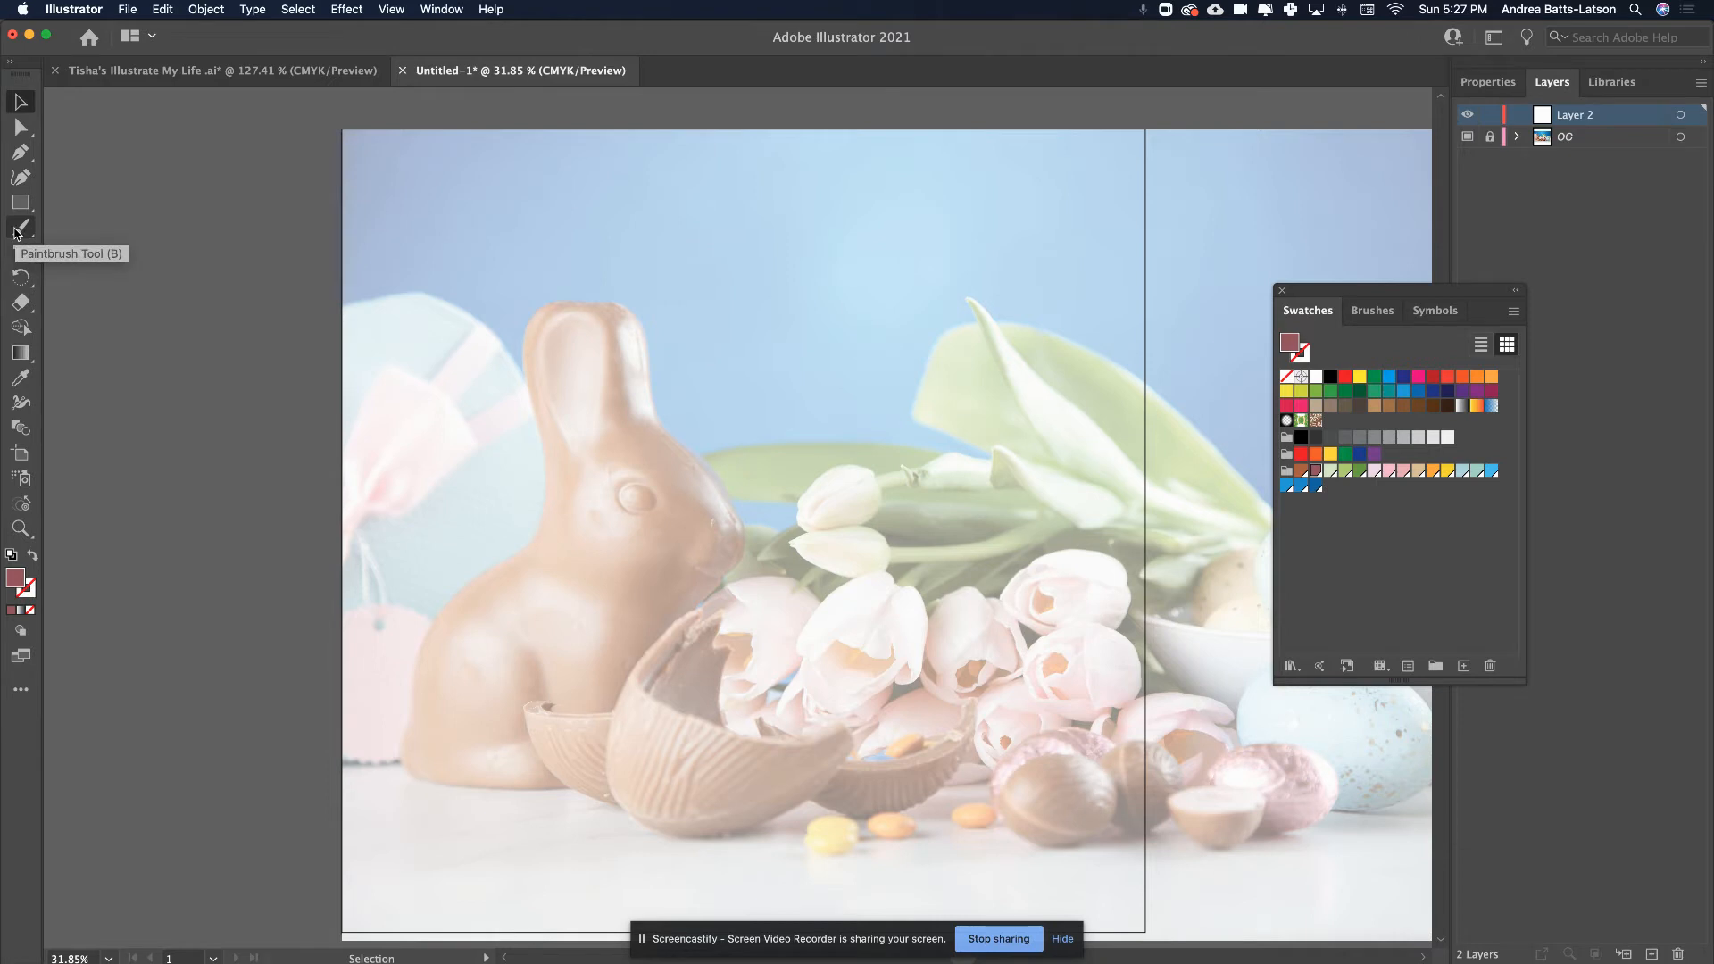
- Start a Pen tool outline at the top of the bunny's ears and trace down the rear ear to the nape
click(21, 152)
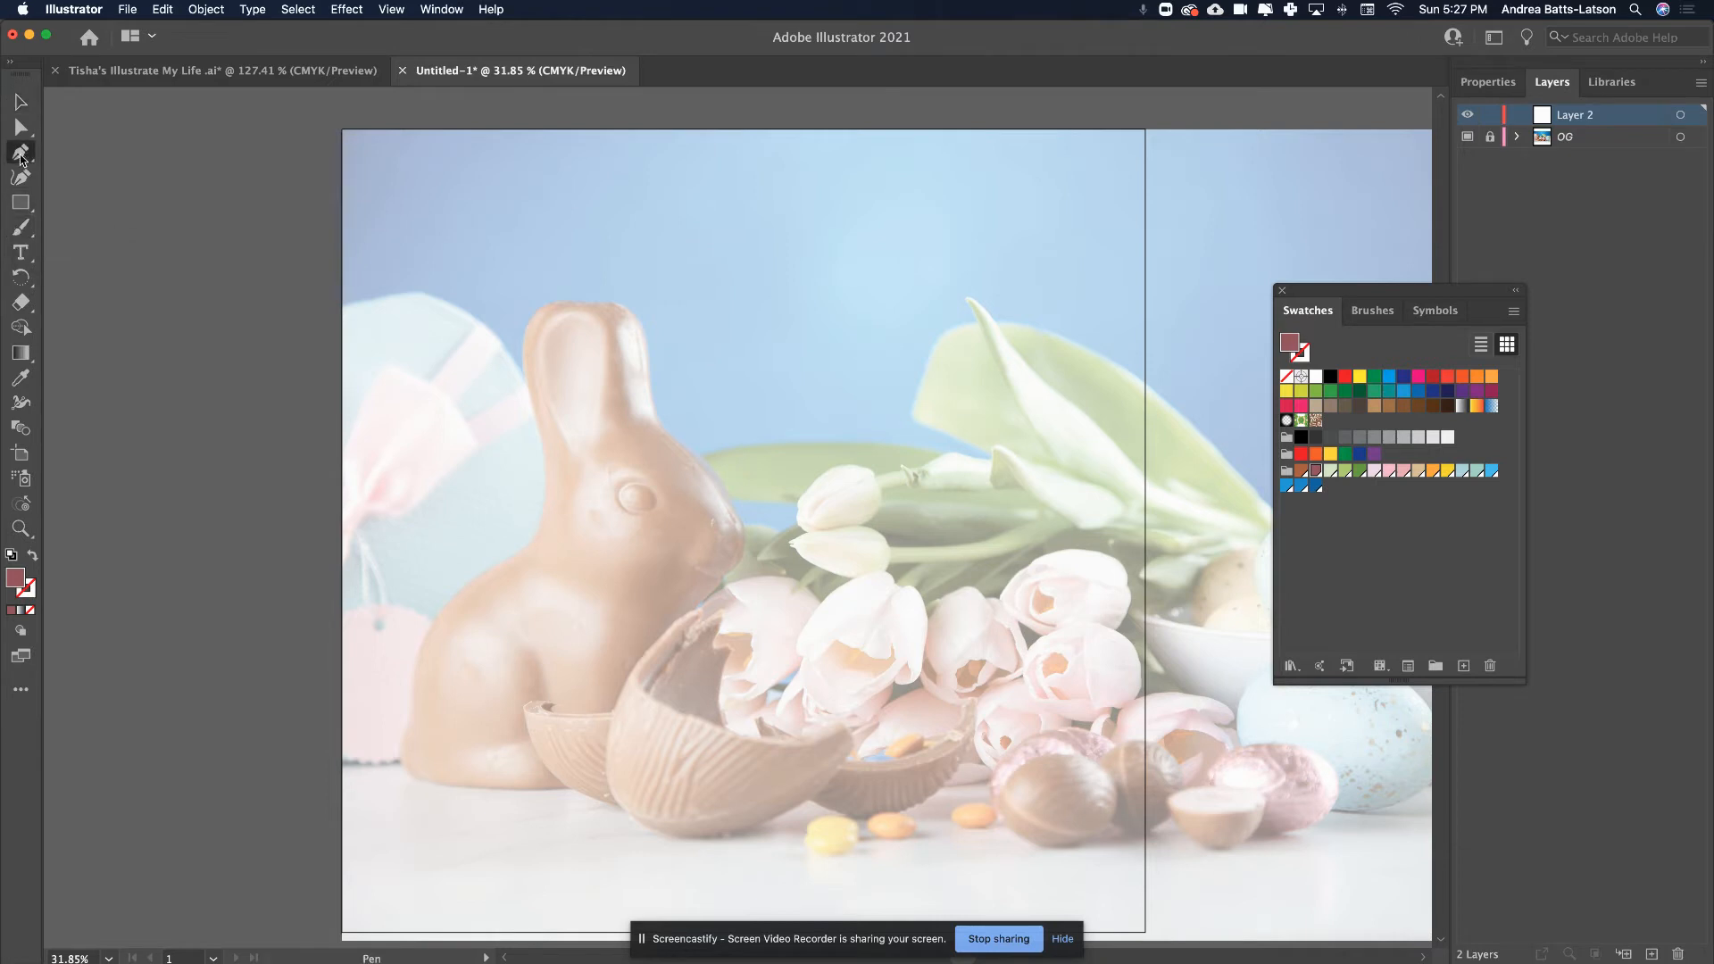
click(577, 302)
drag(525, 375, 542, 467)
click(531, 399)
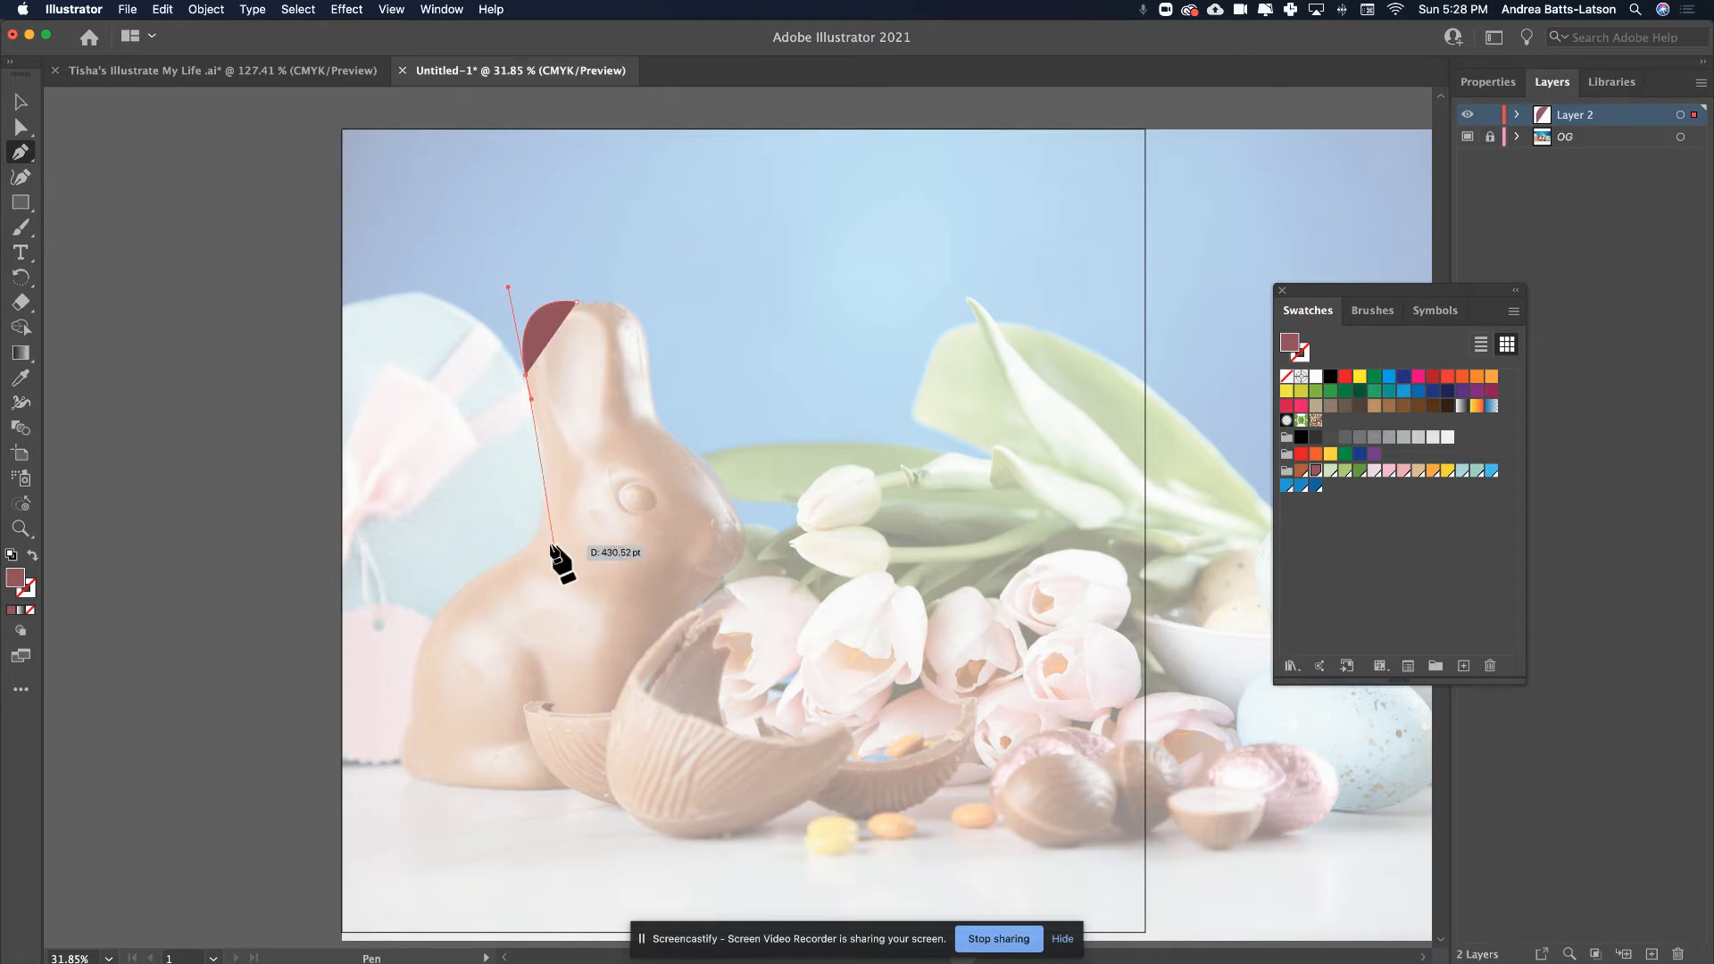
drag(541, 520, 519, 566)
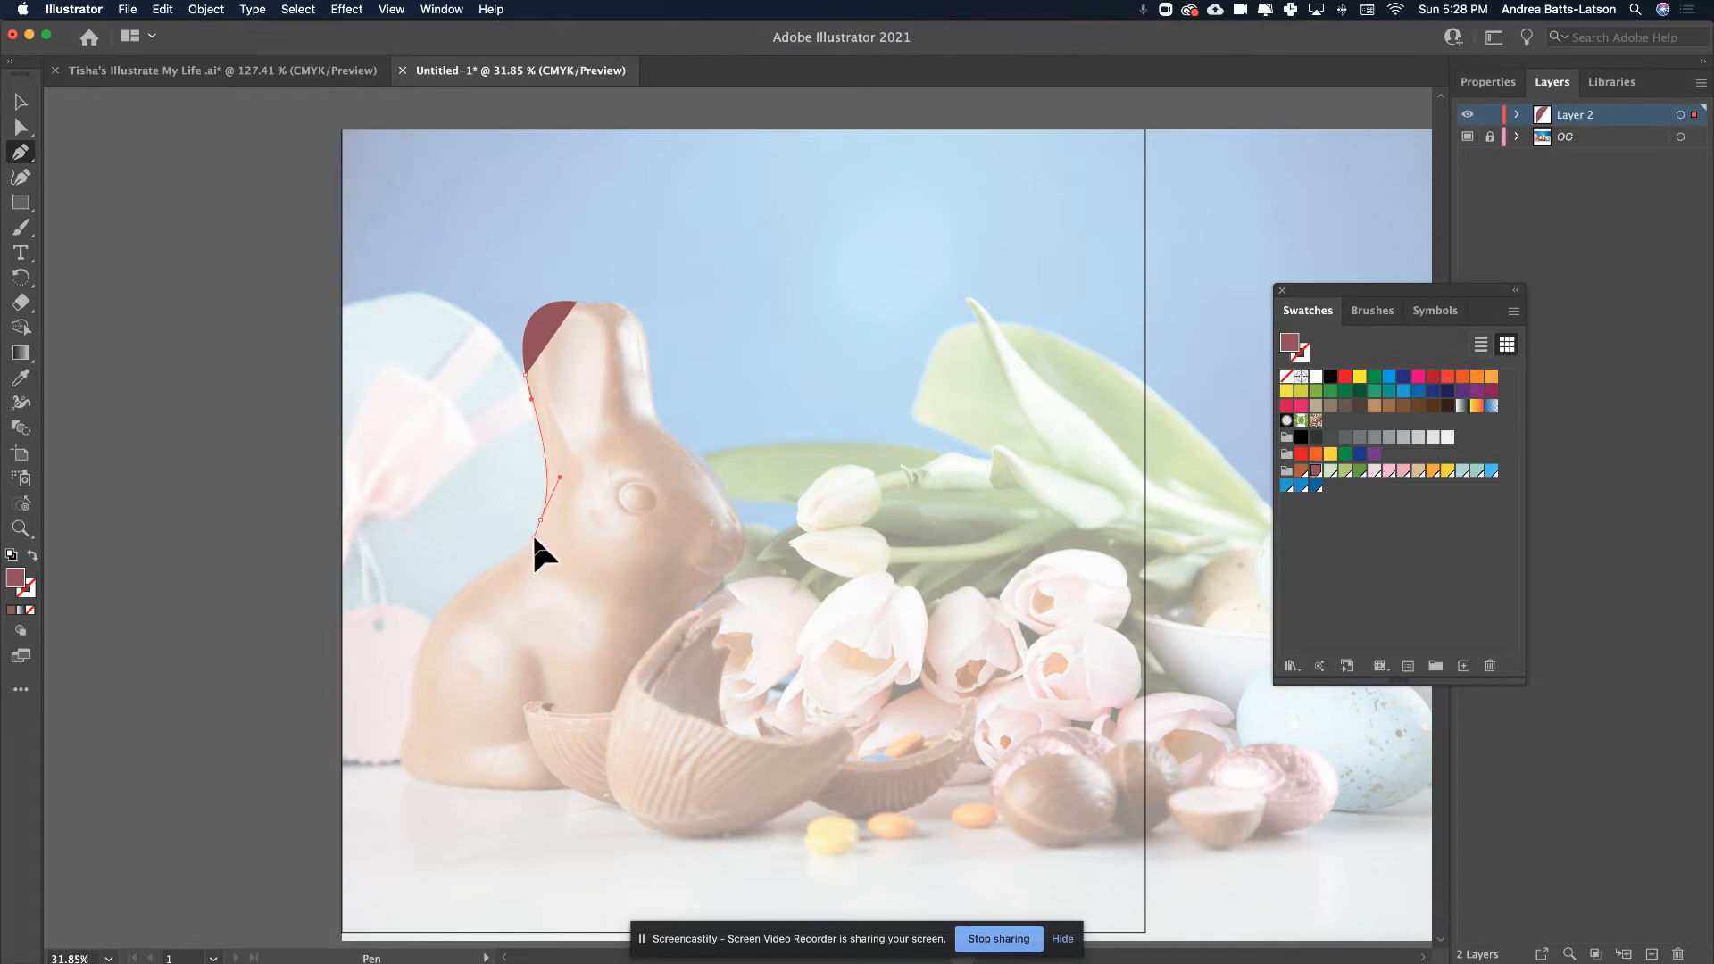
click(534, 536)
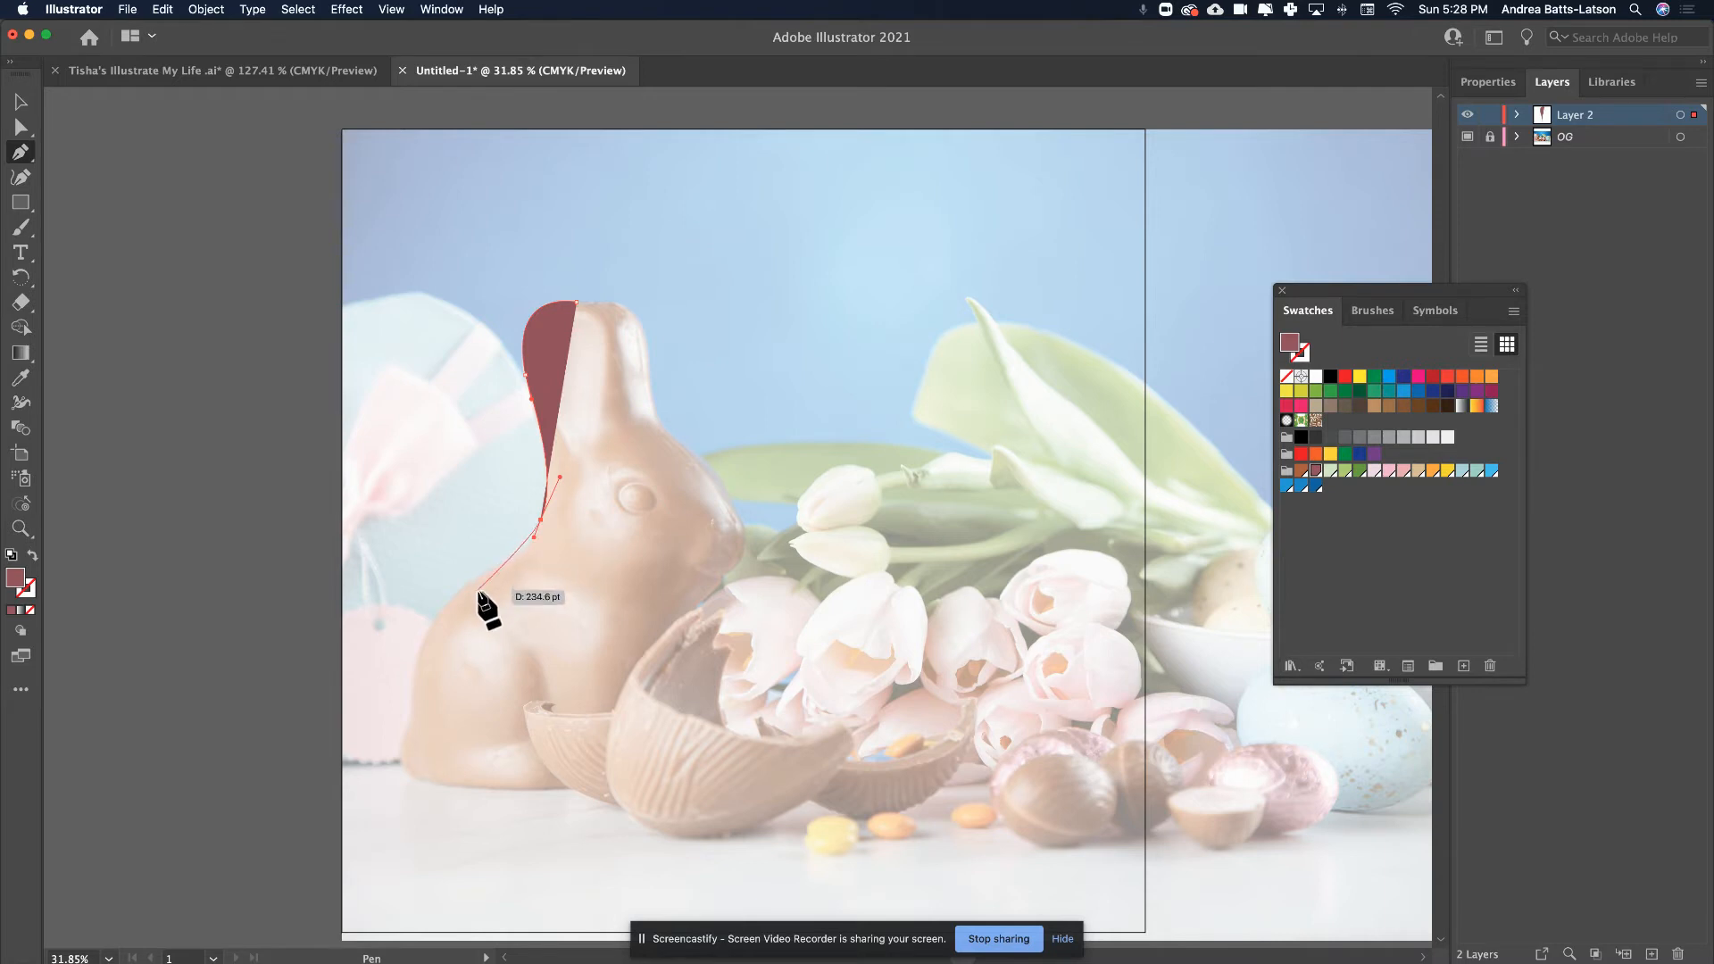
- Continue the bunny's outline with curves down its back and around the rump to the rear of the base
drag(457, 594, 390, 630)
drag(441, 604, 442, 605)
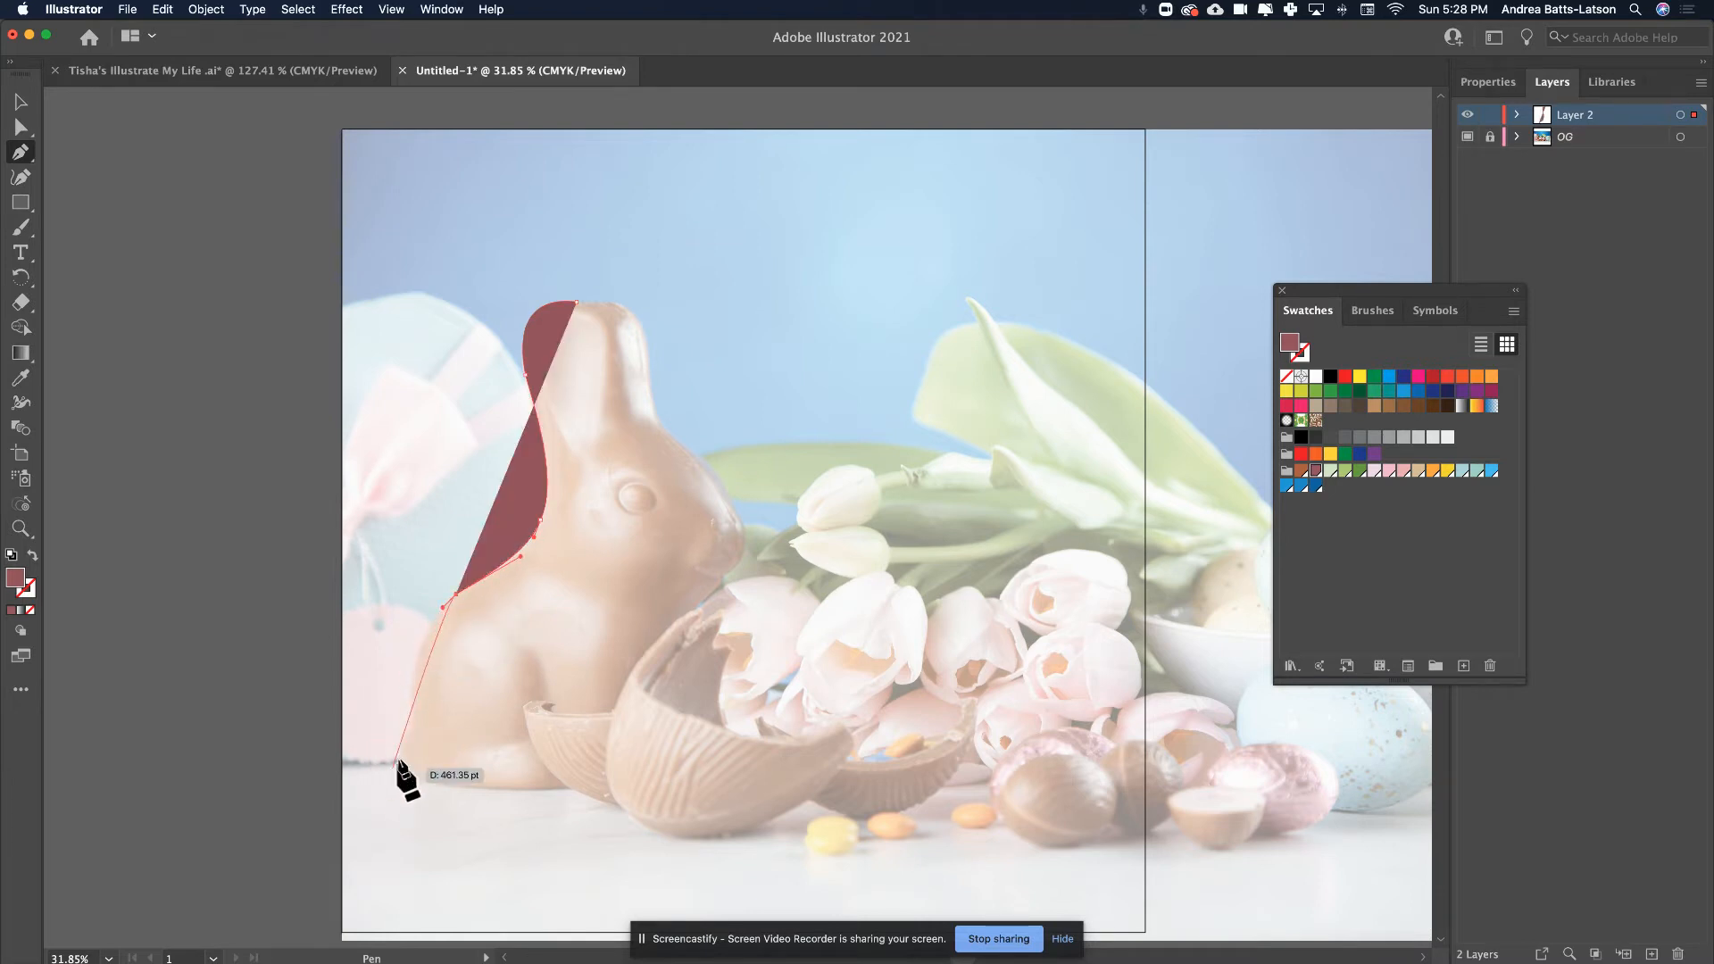
drag(411, 717, 416, 793)
drag(403, 727, 403, 727)
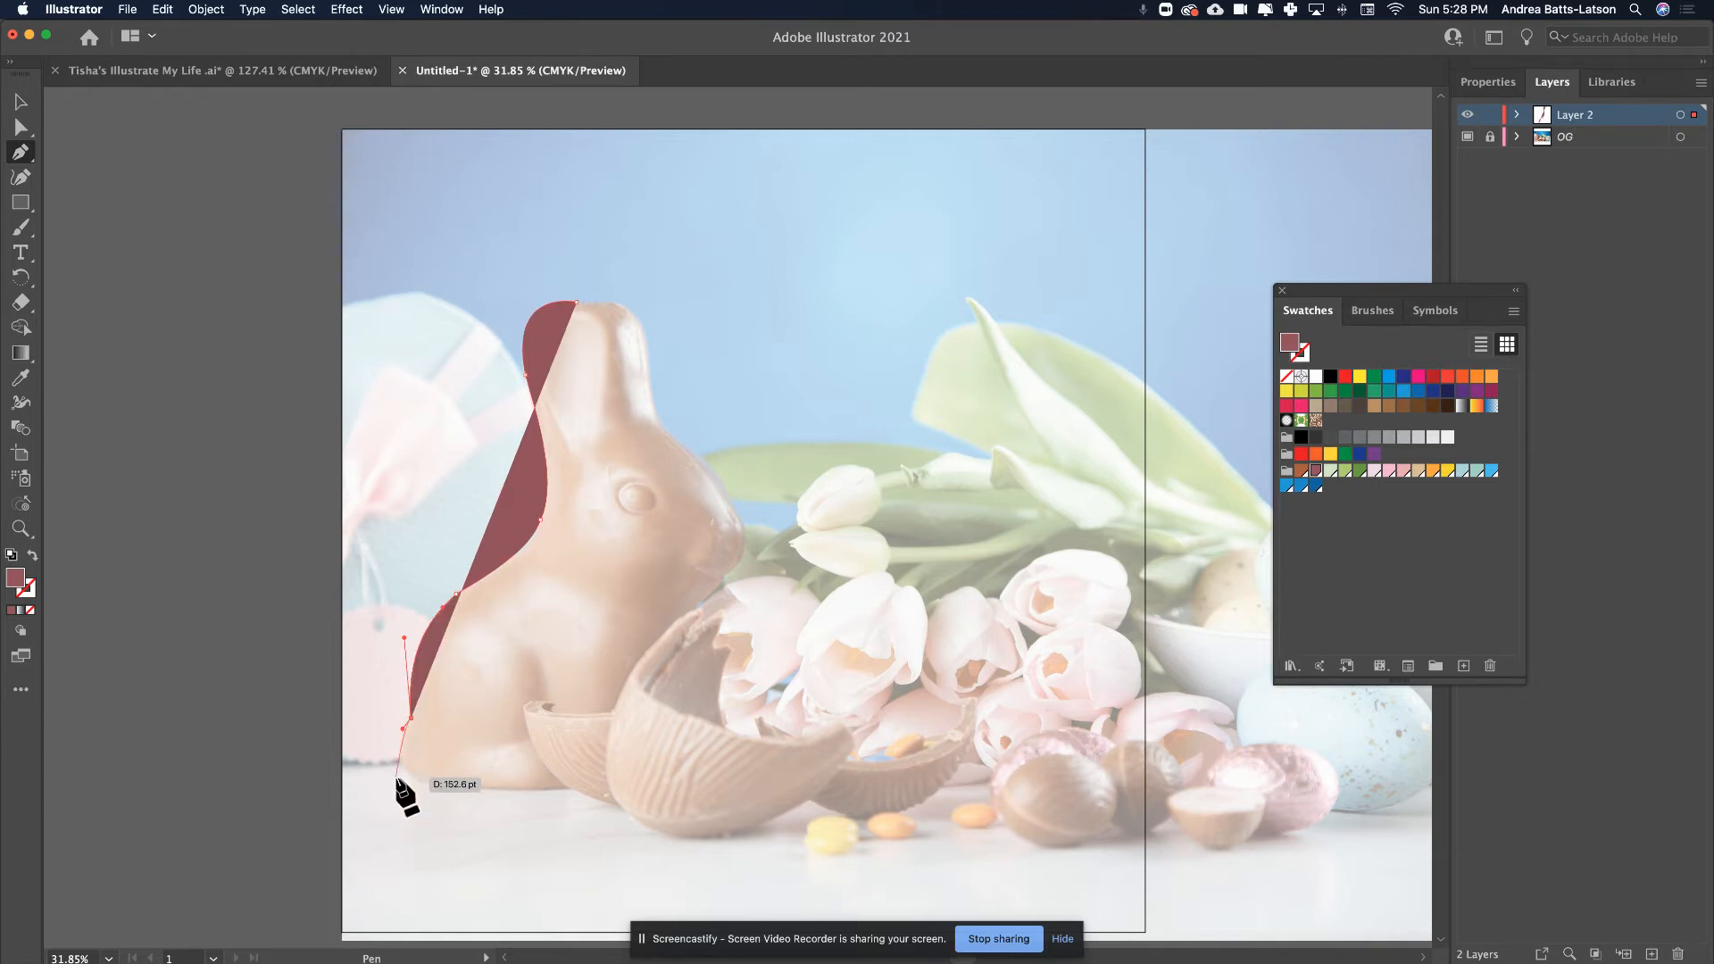
drag(429, 785, 465, 786)
drag(465, 785, 465, 786)
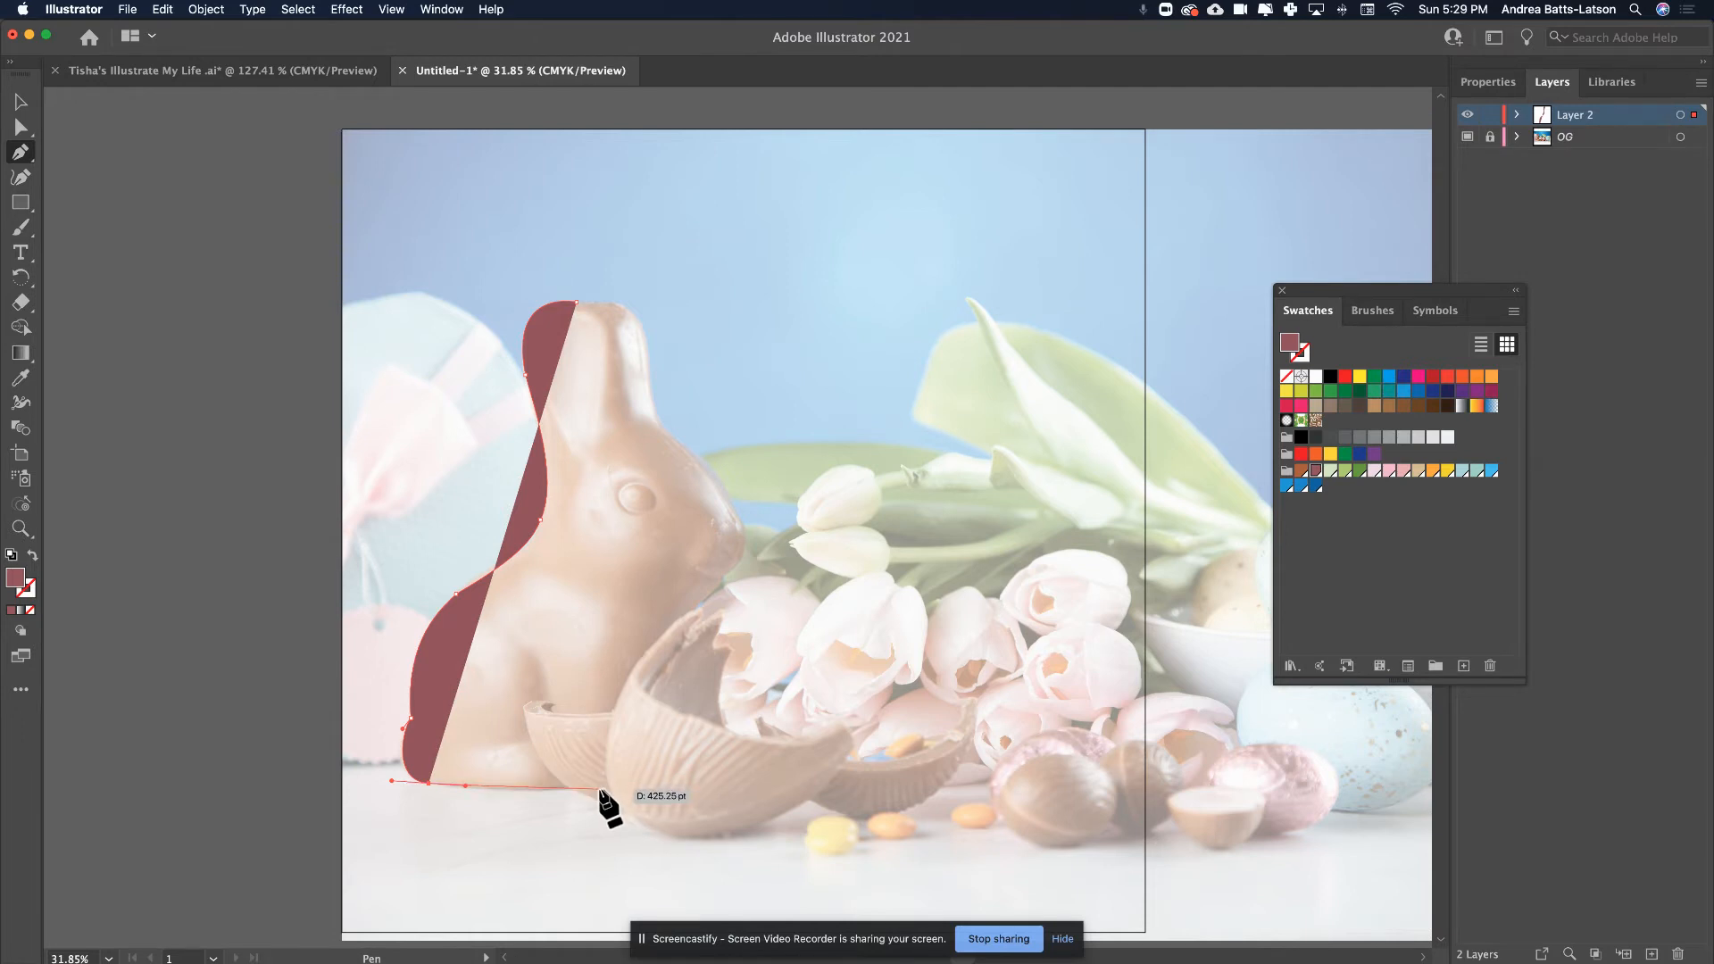
- Extend the bunny's outline along the base, up the chest to the chin, and around the nose
drag(599, 789, 640, 786)
drag(618, 739, 620, 742)
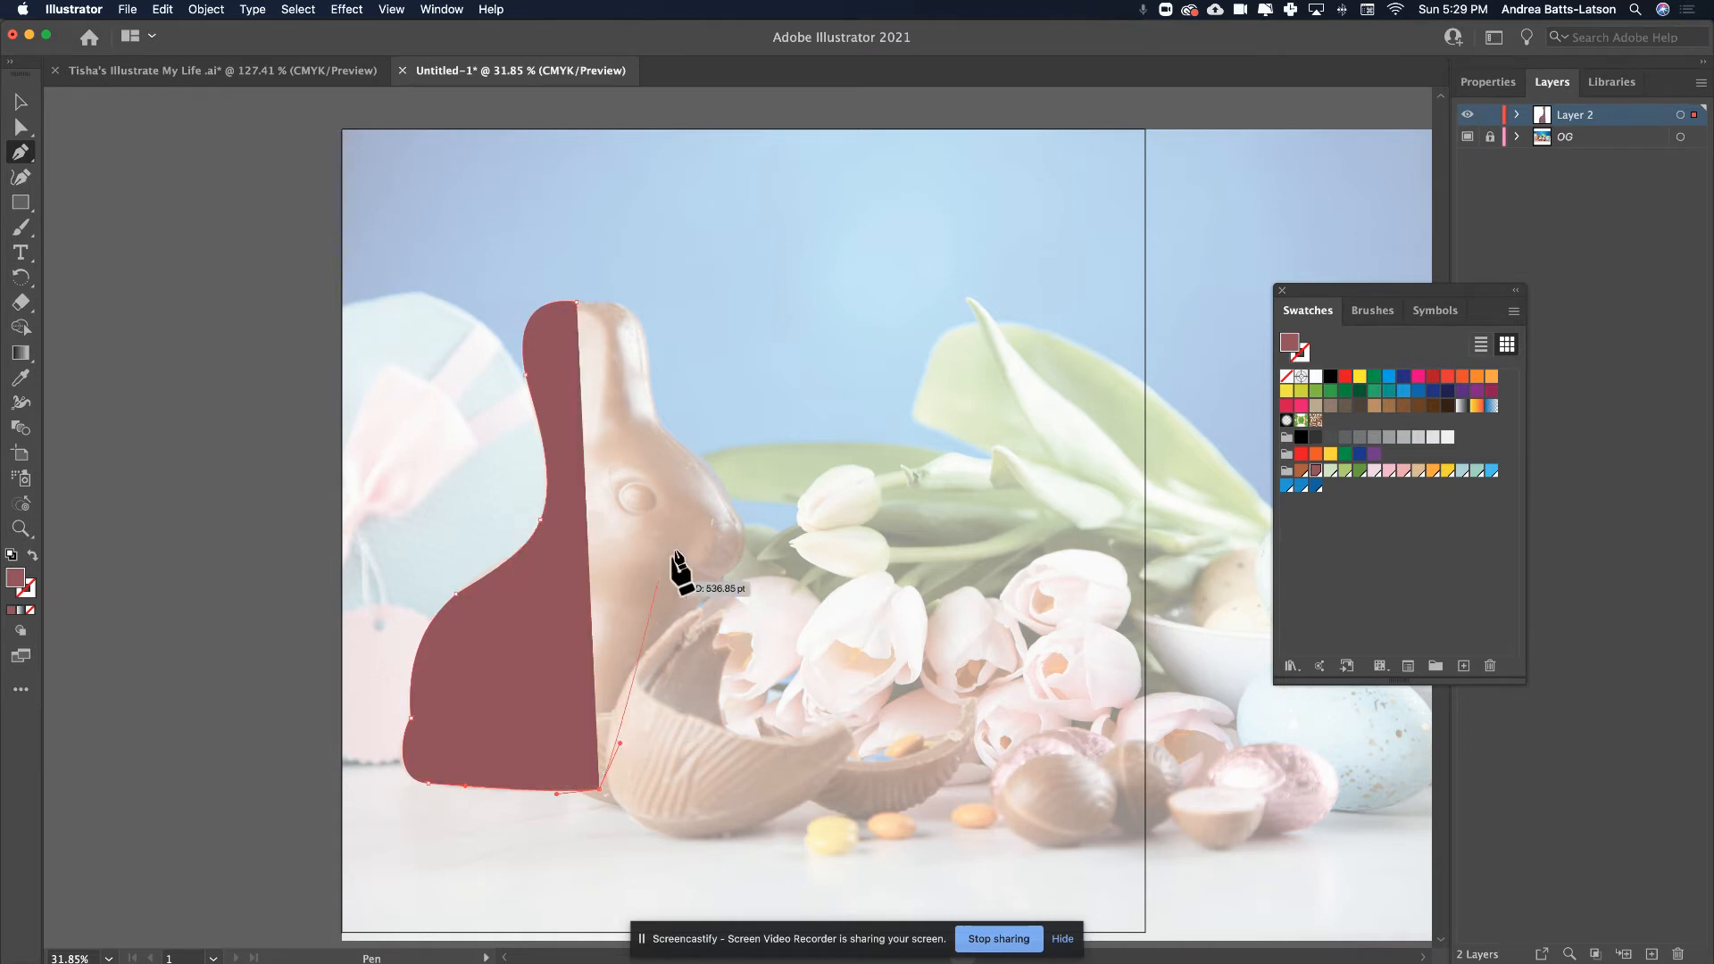
drag(724, 581, 814, 478)
drag(720, 575, 719, 575)
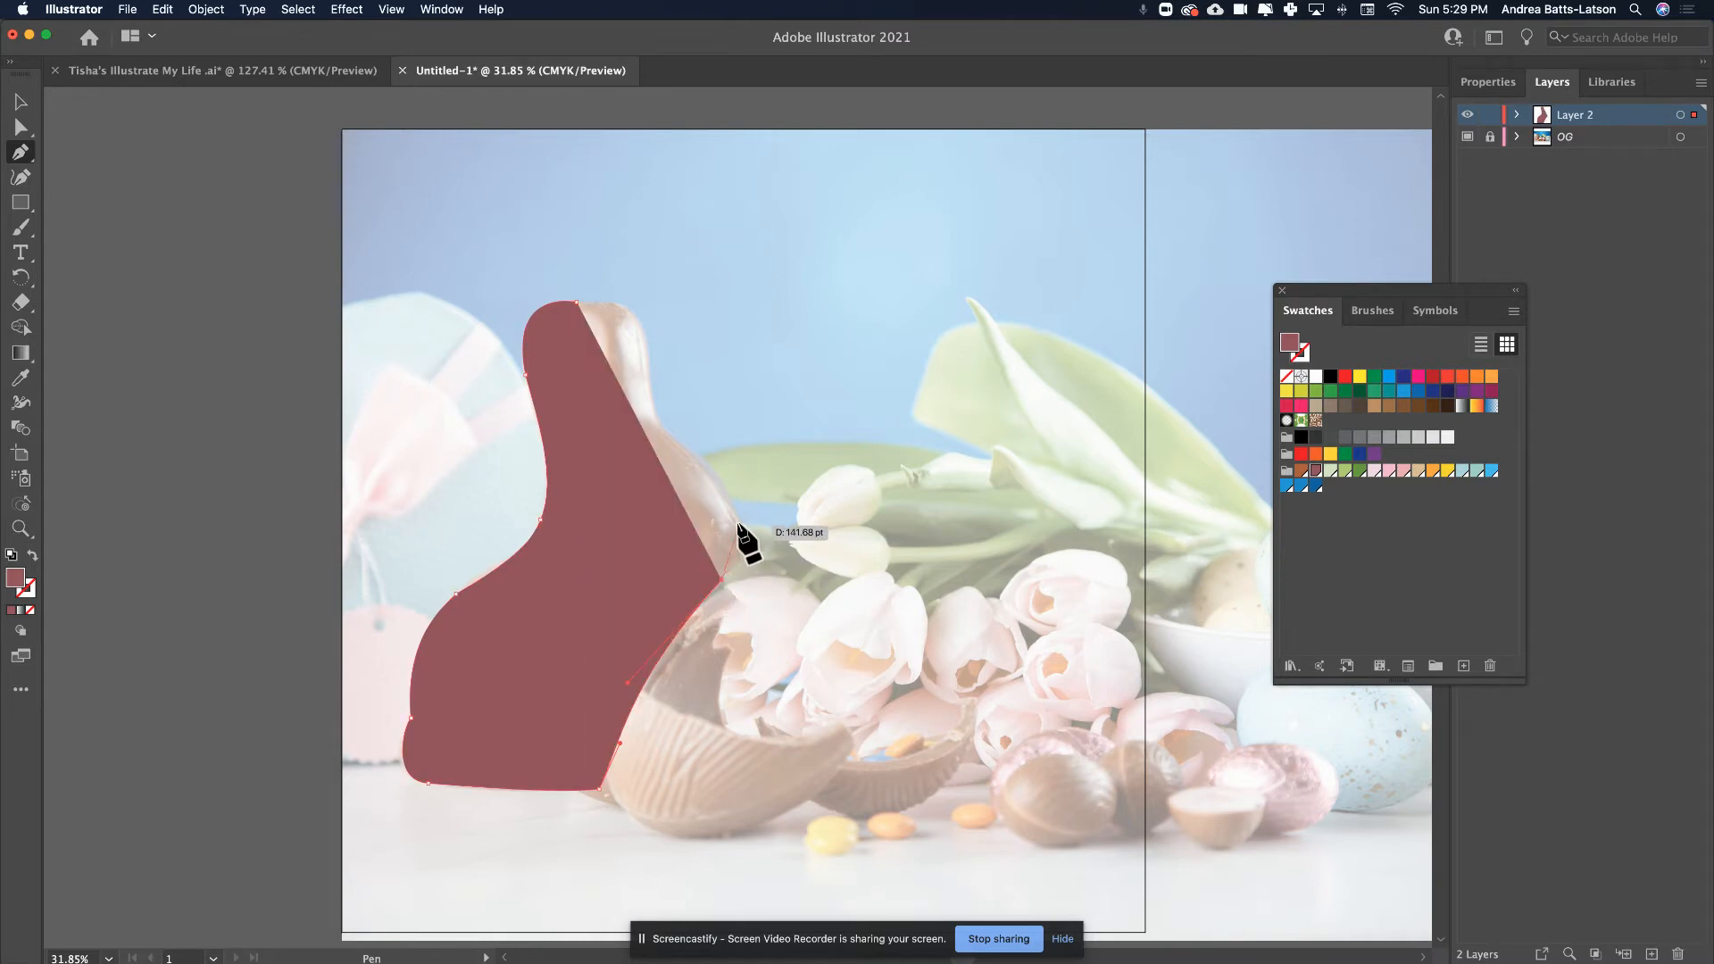
drag(738, 513, 712, 460)
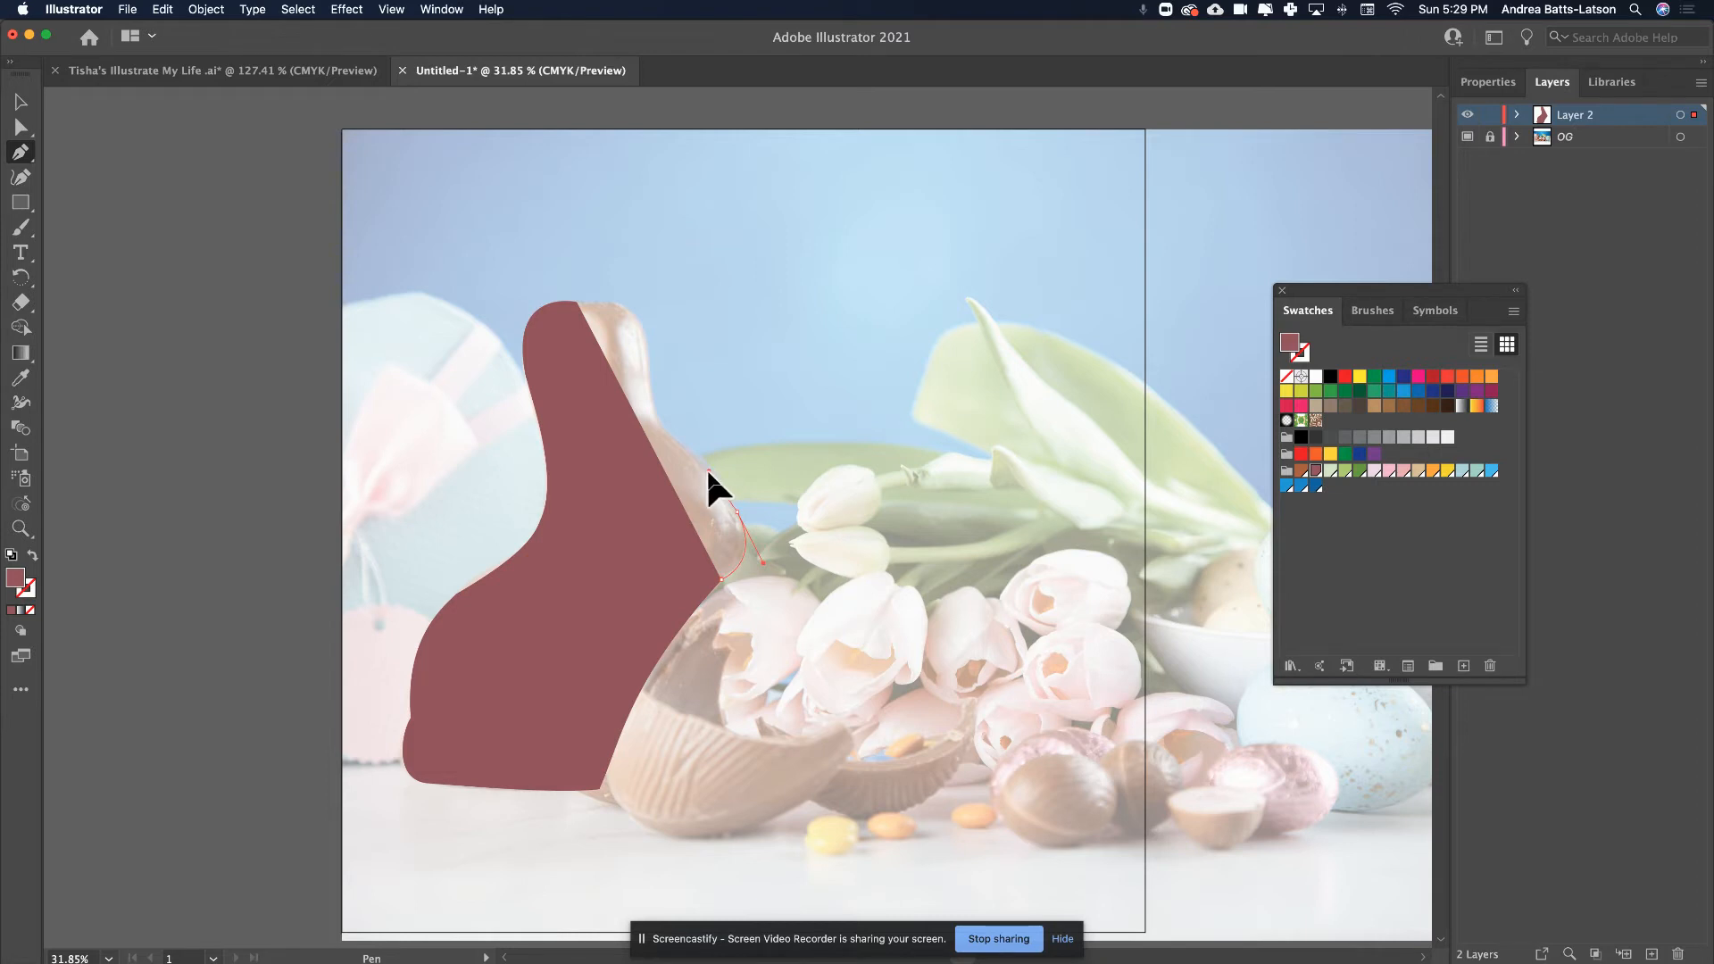
click(719, 478)
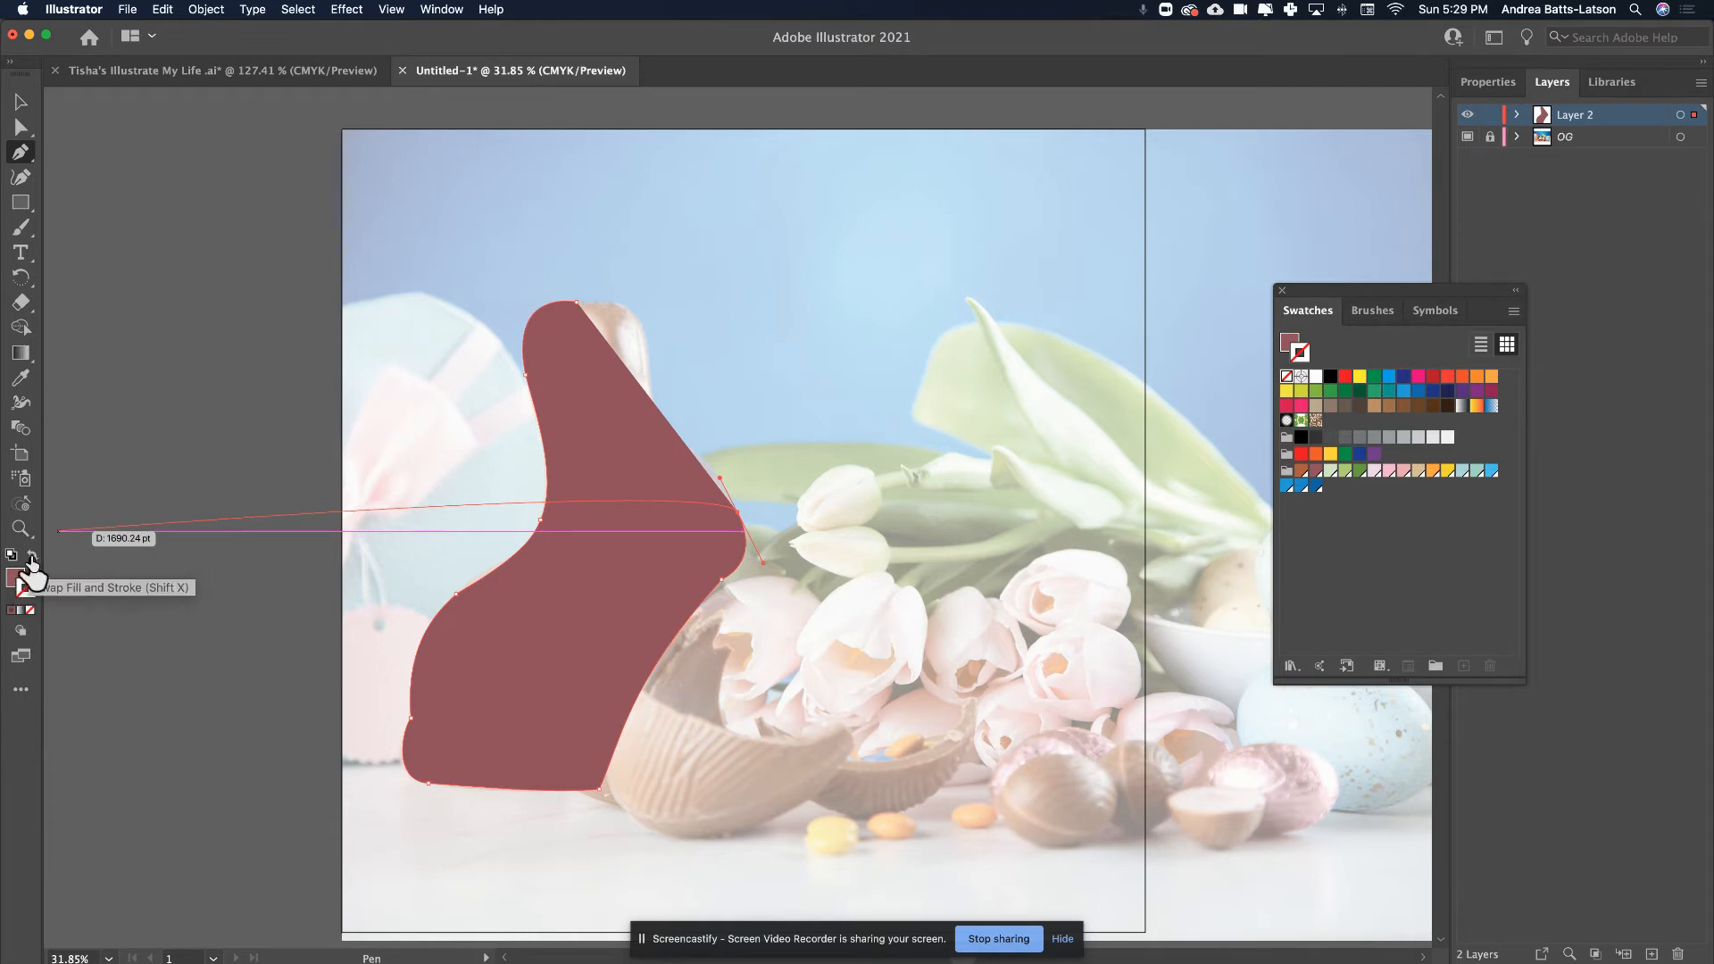
- Swap the path's fill and stroke, then trace the forehead and front ear and close the bunny outline at its starting point
click(32, 558)
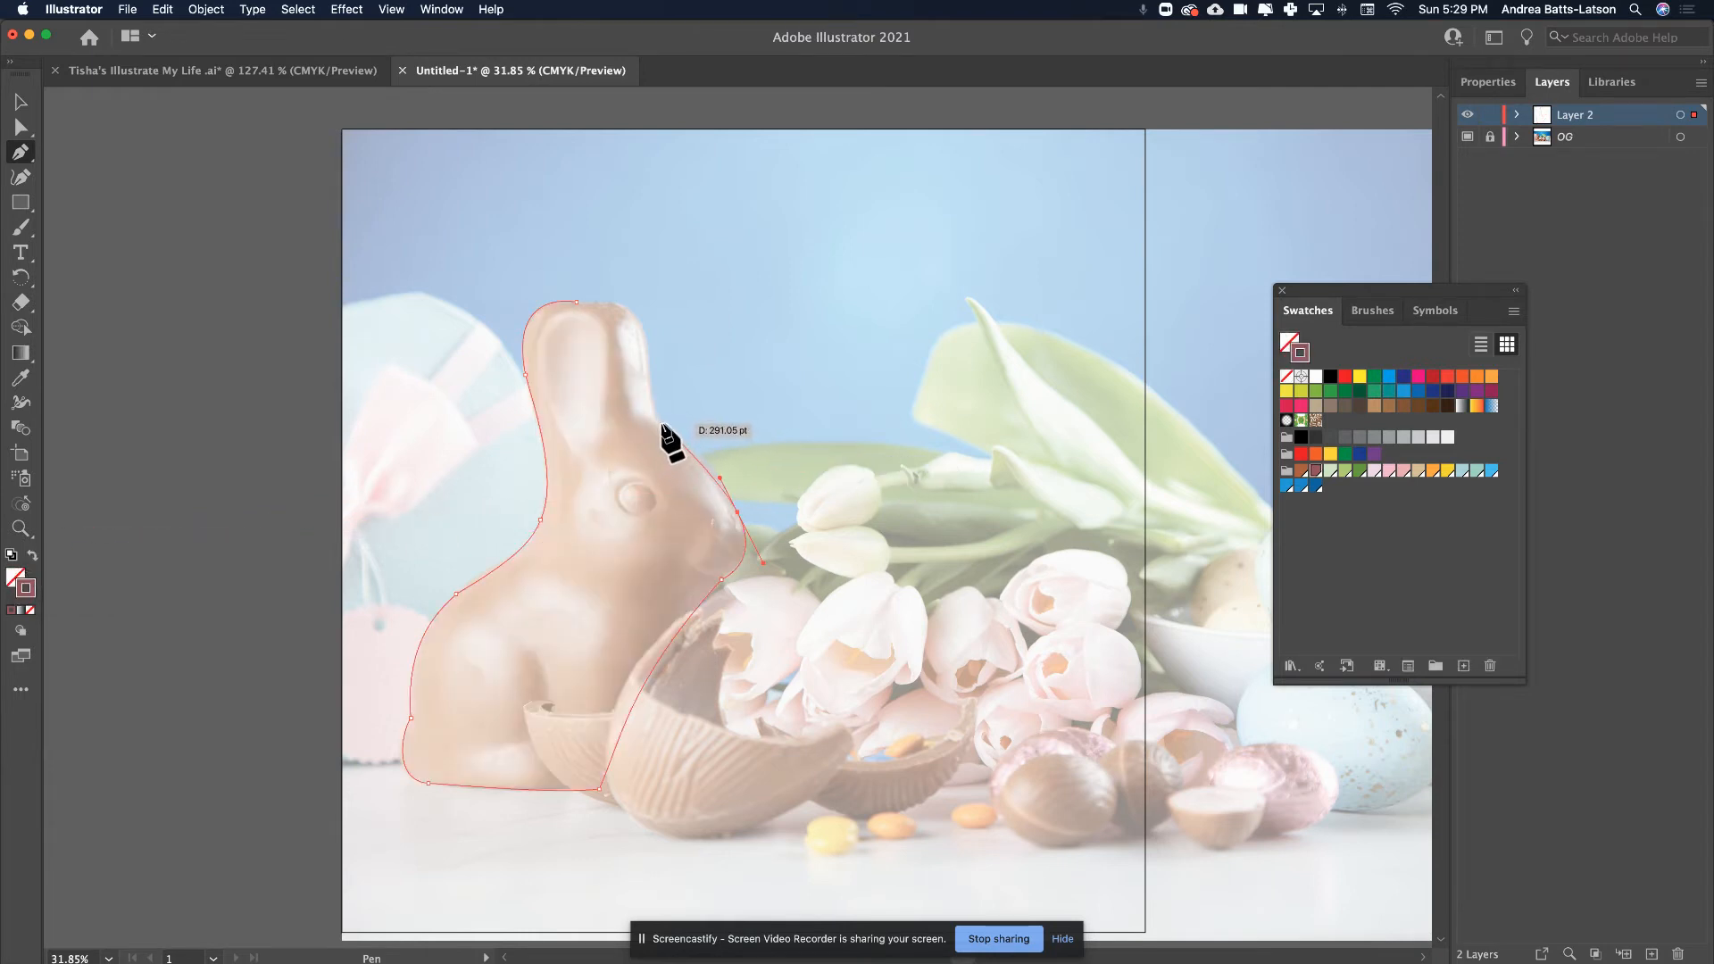
mouse_move(663, 428)
mouse_down()
mouse_move(604, 388)
mouse_move(651, 402)
mouse_up()
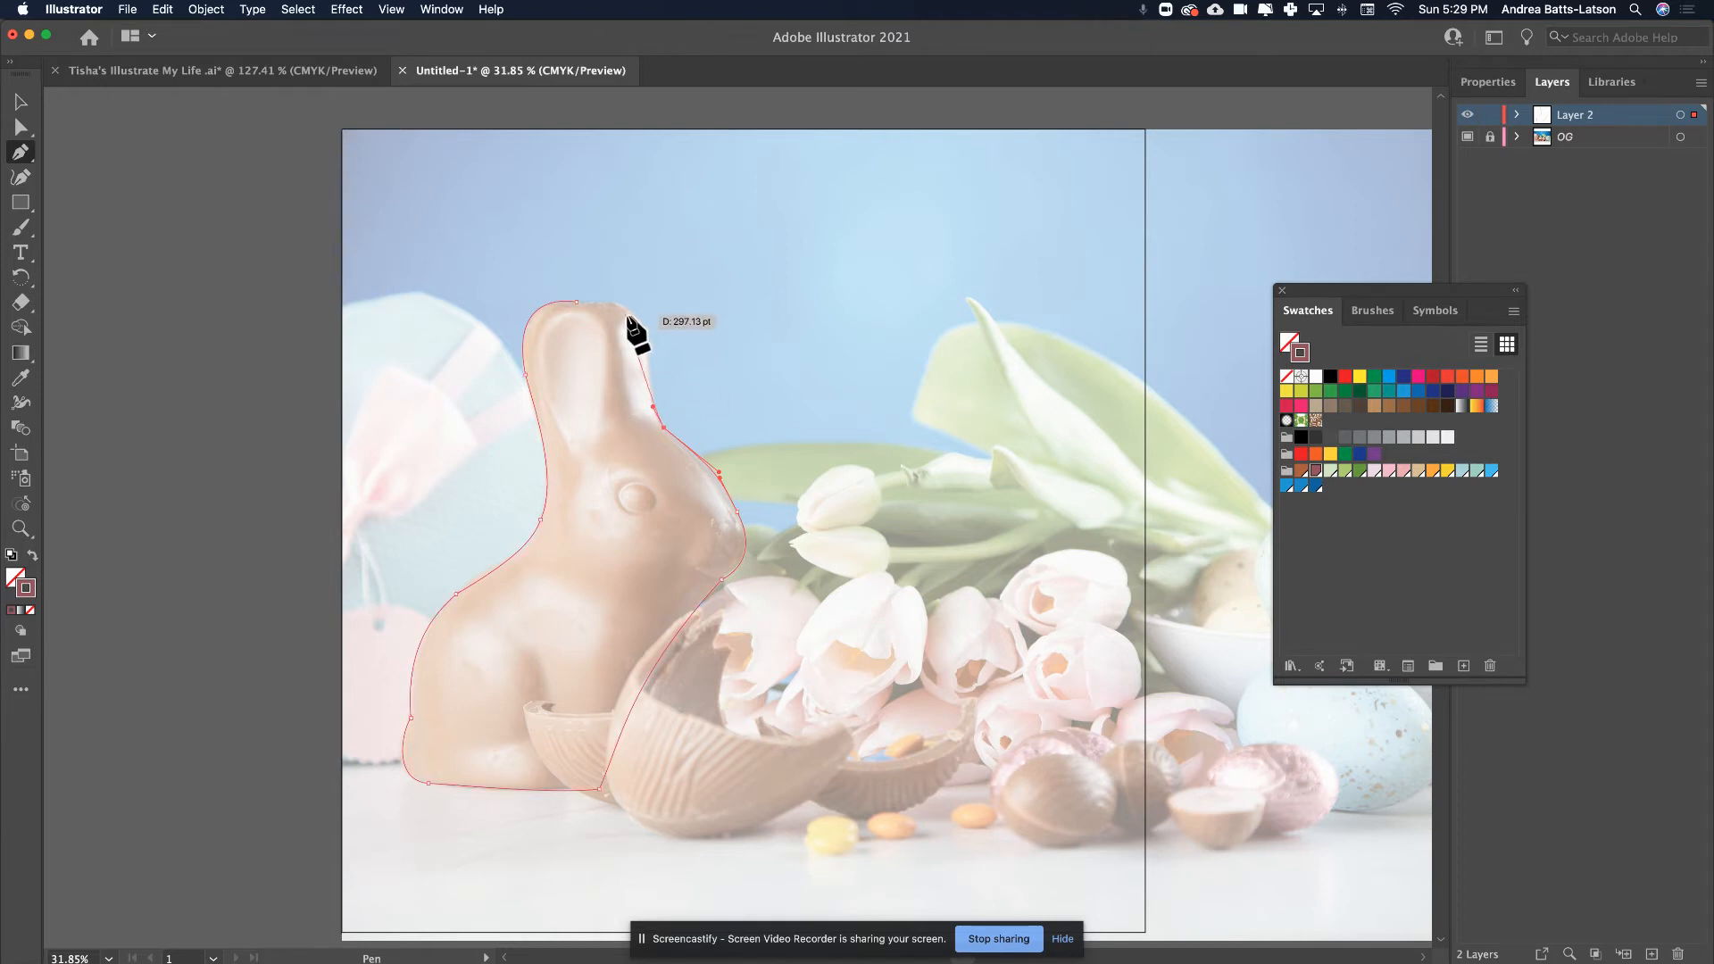
drag(620, 301, 569, 301)
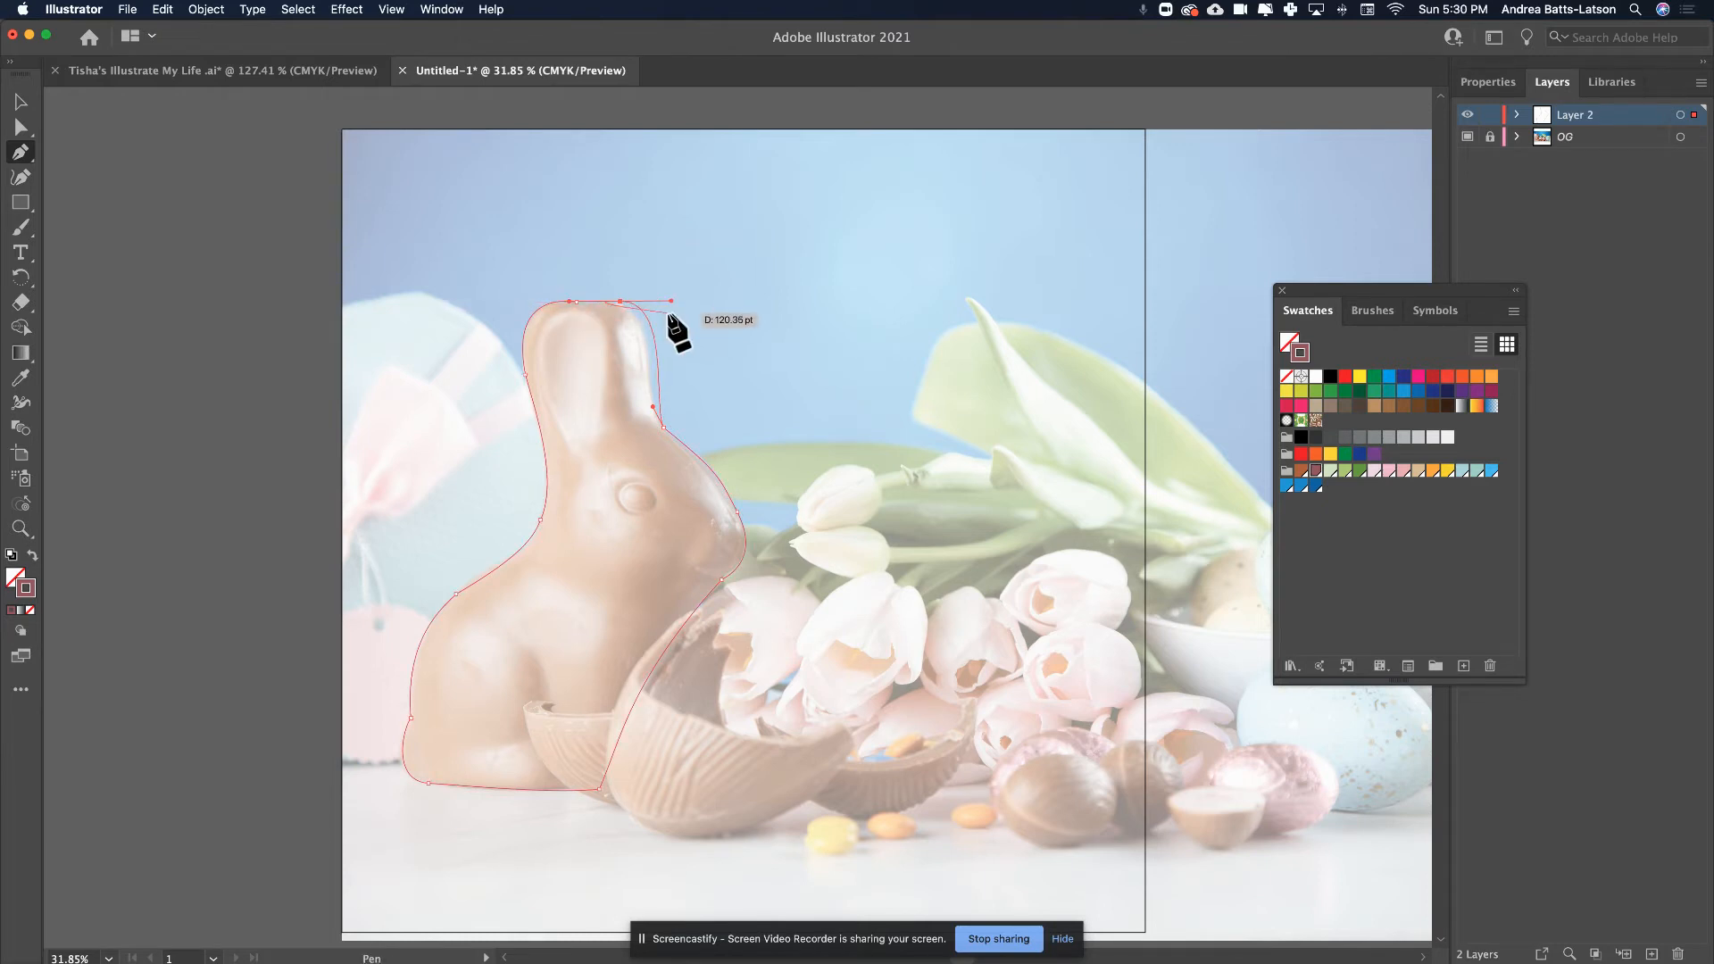
key(super+z)
drag(576, 302, 483, 330)
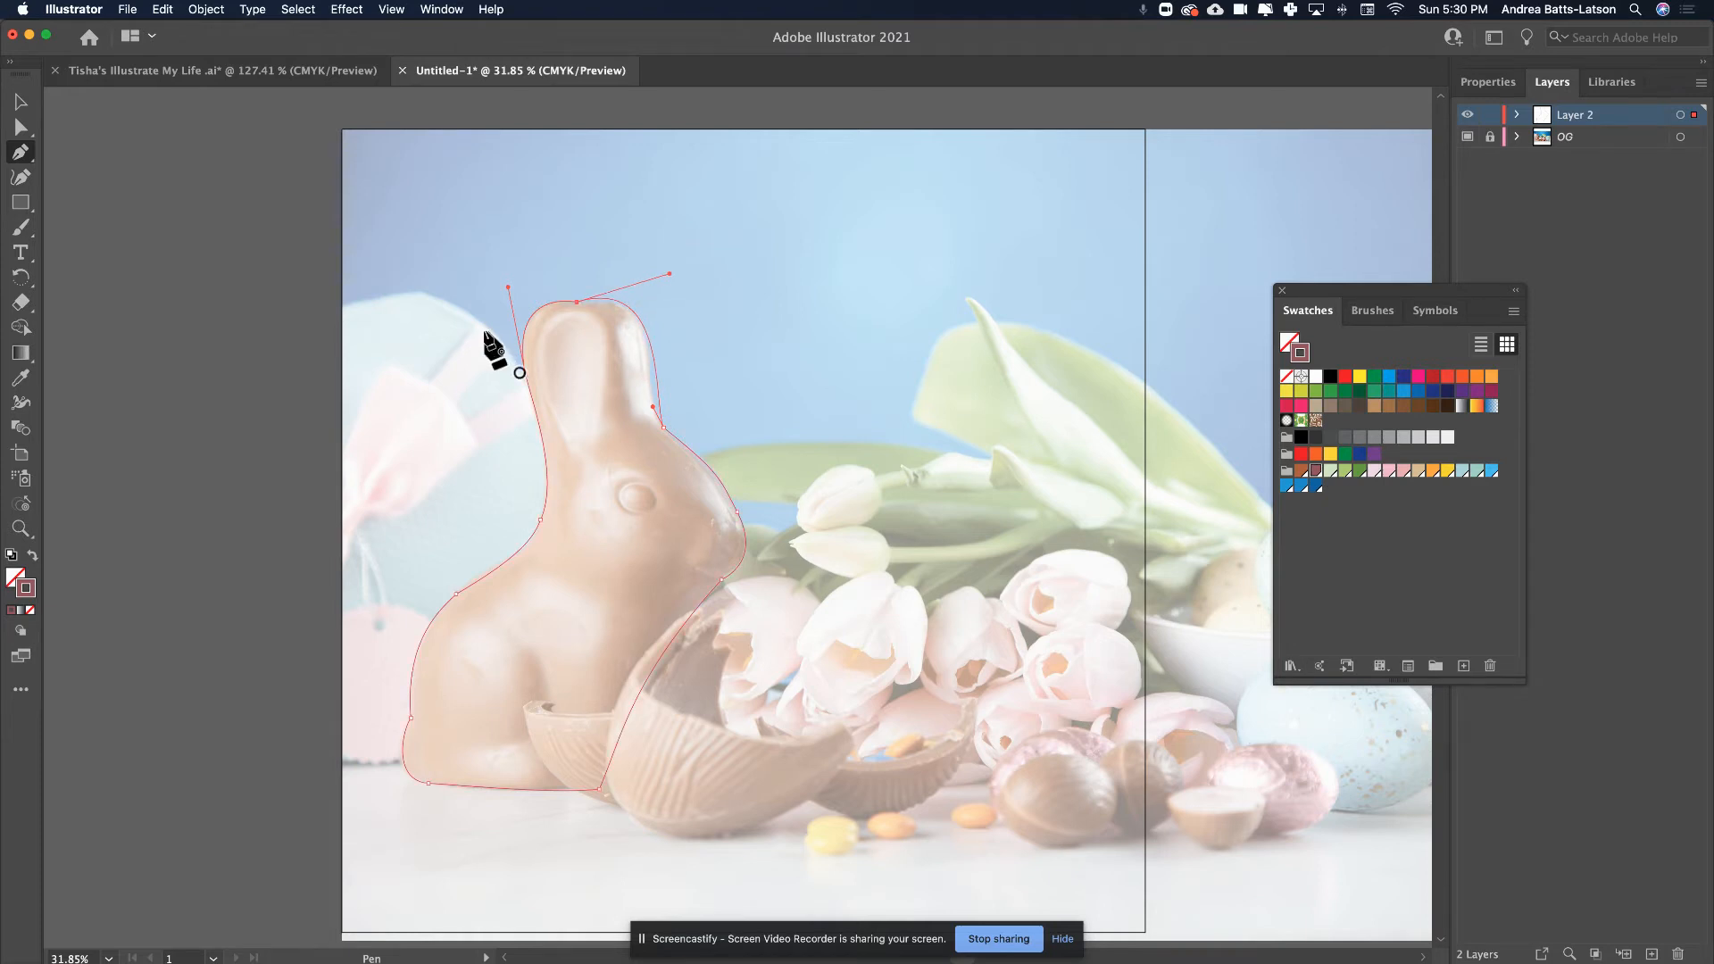
drag(484, 332, 483, 330)
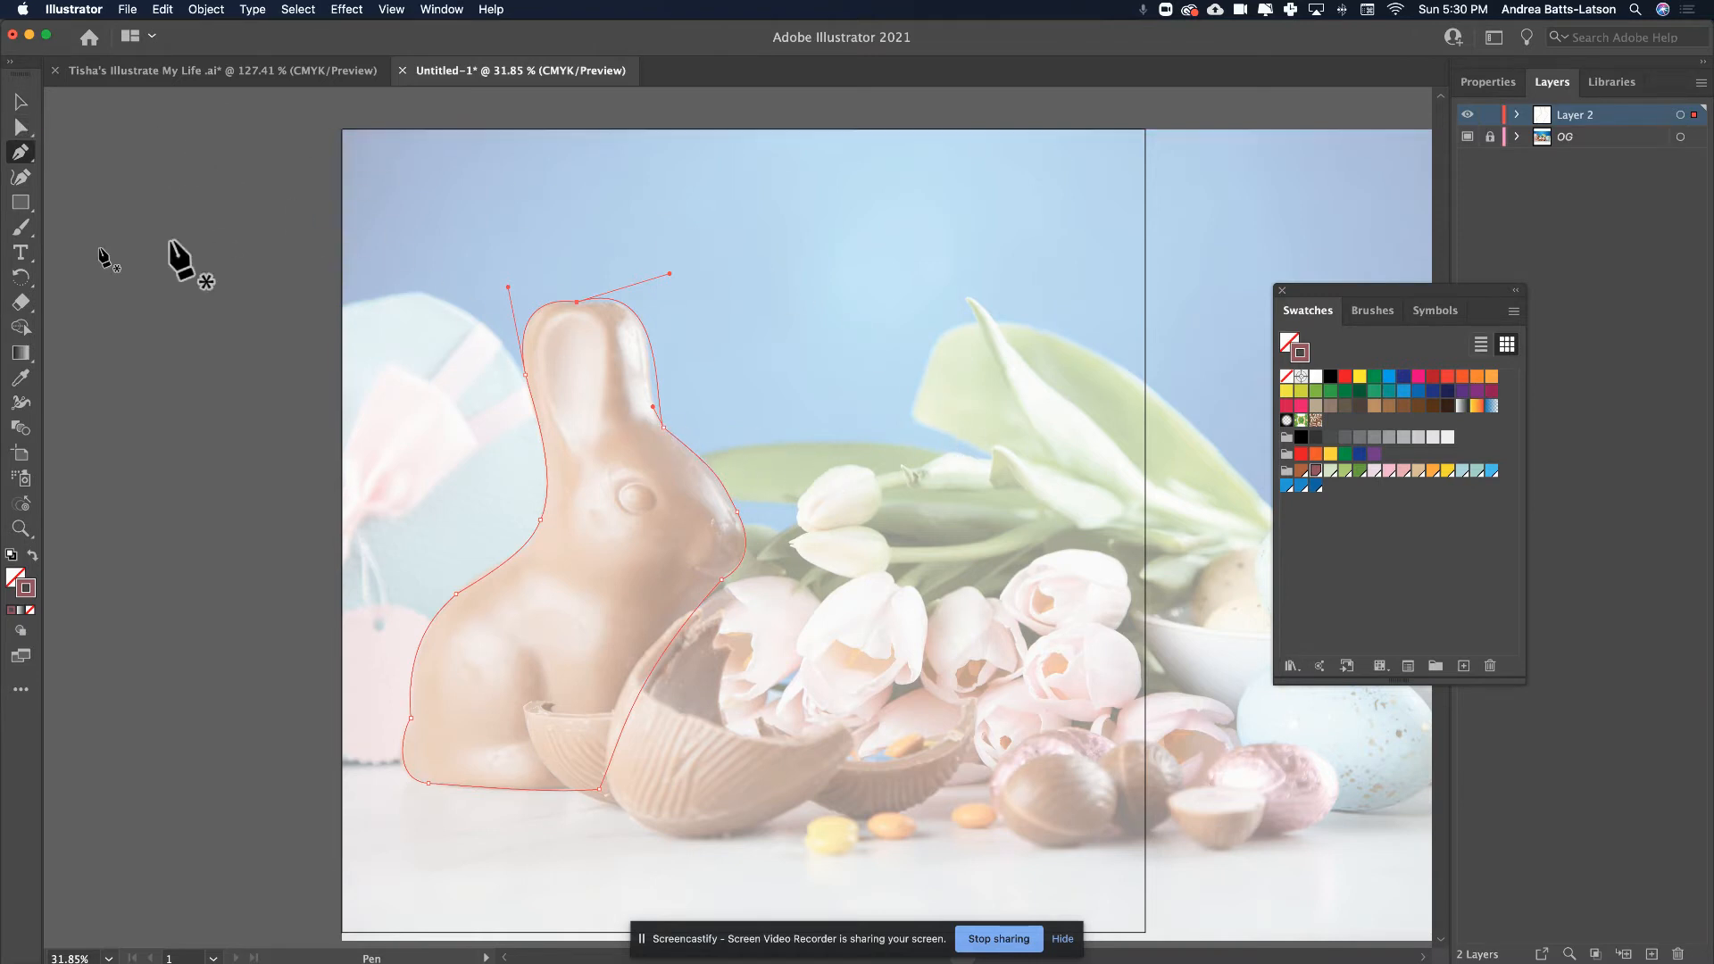
- Refine the curve at the base of the bunny's front ear and swap the mauve stroke back to a fill
click(22, 127)
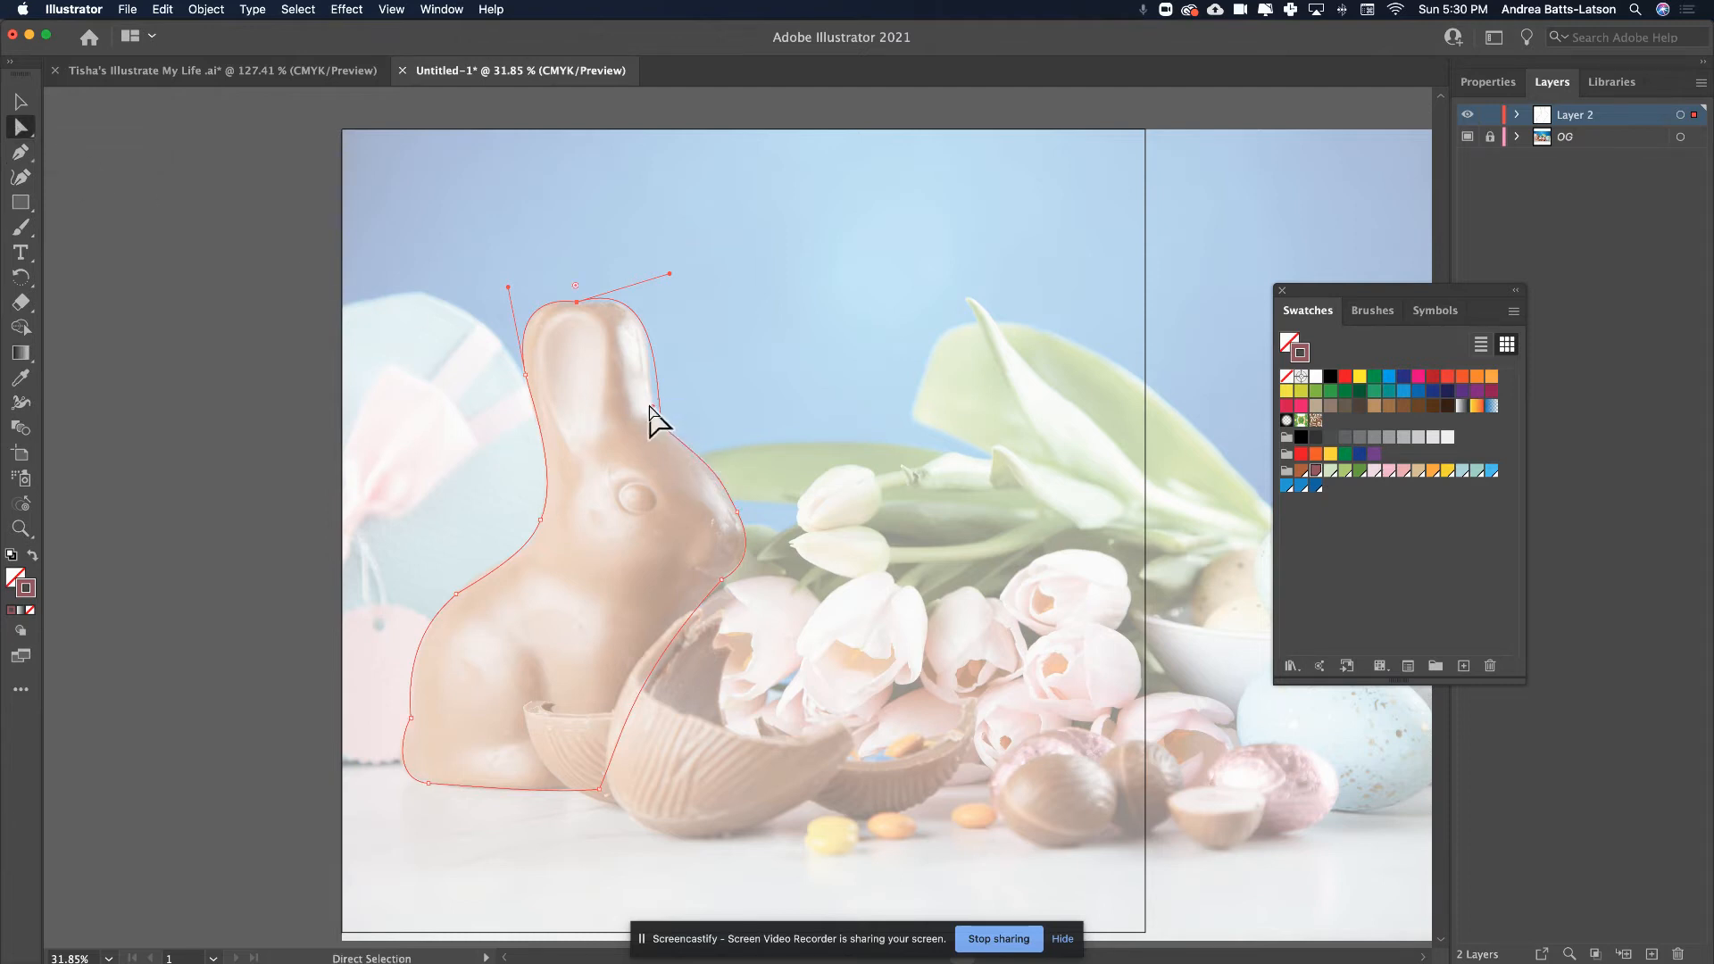
mouse_move(653, 405)
mouse_down()
mouse_move(645, 388)
mouse_move(644, 420)
mouse_move(627, 388)
mouse_up()
drag(637, 382, 637, 383)
click(32, 555)
click(189, 222)
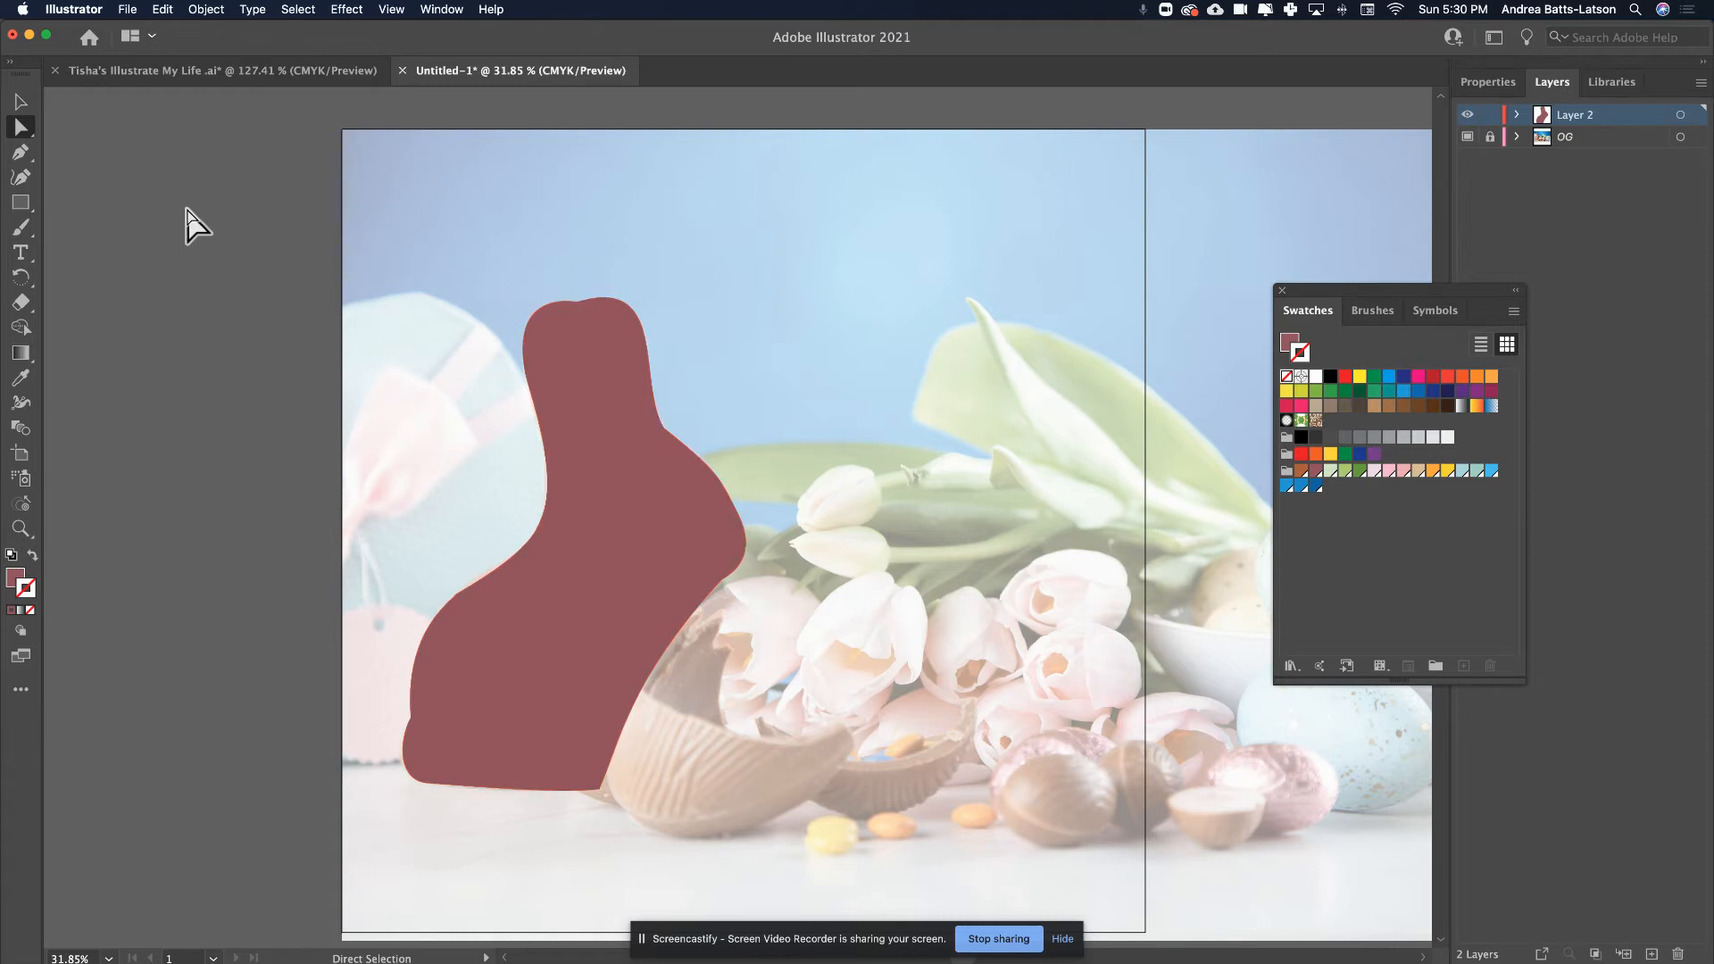
- Round the lower front corner of the bunny shape by adjusting its curve handle, and move the Swatches panel closer to the shape
click(605, 791)
drag(620, 742, 631, 775)
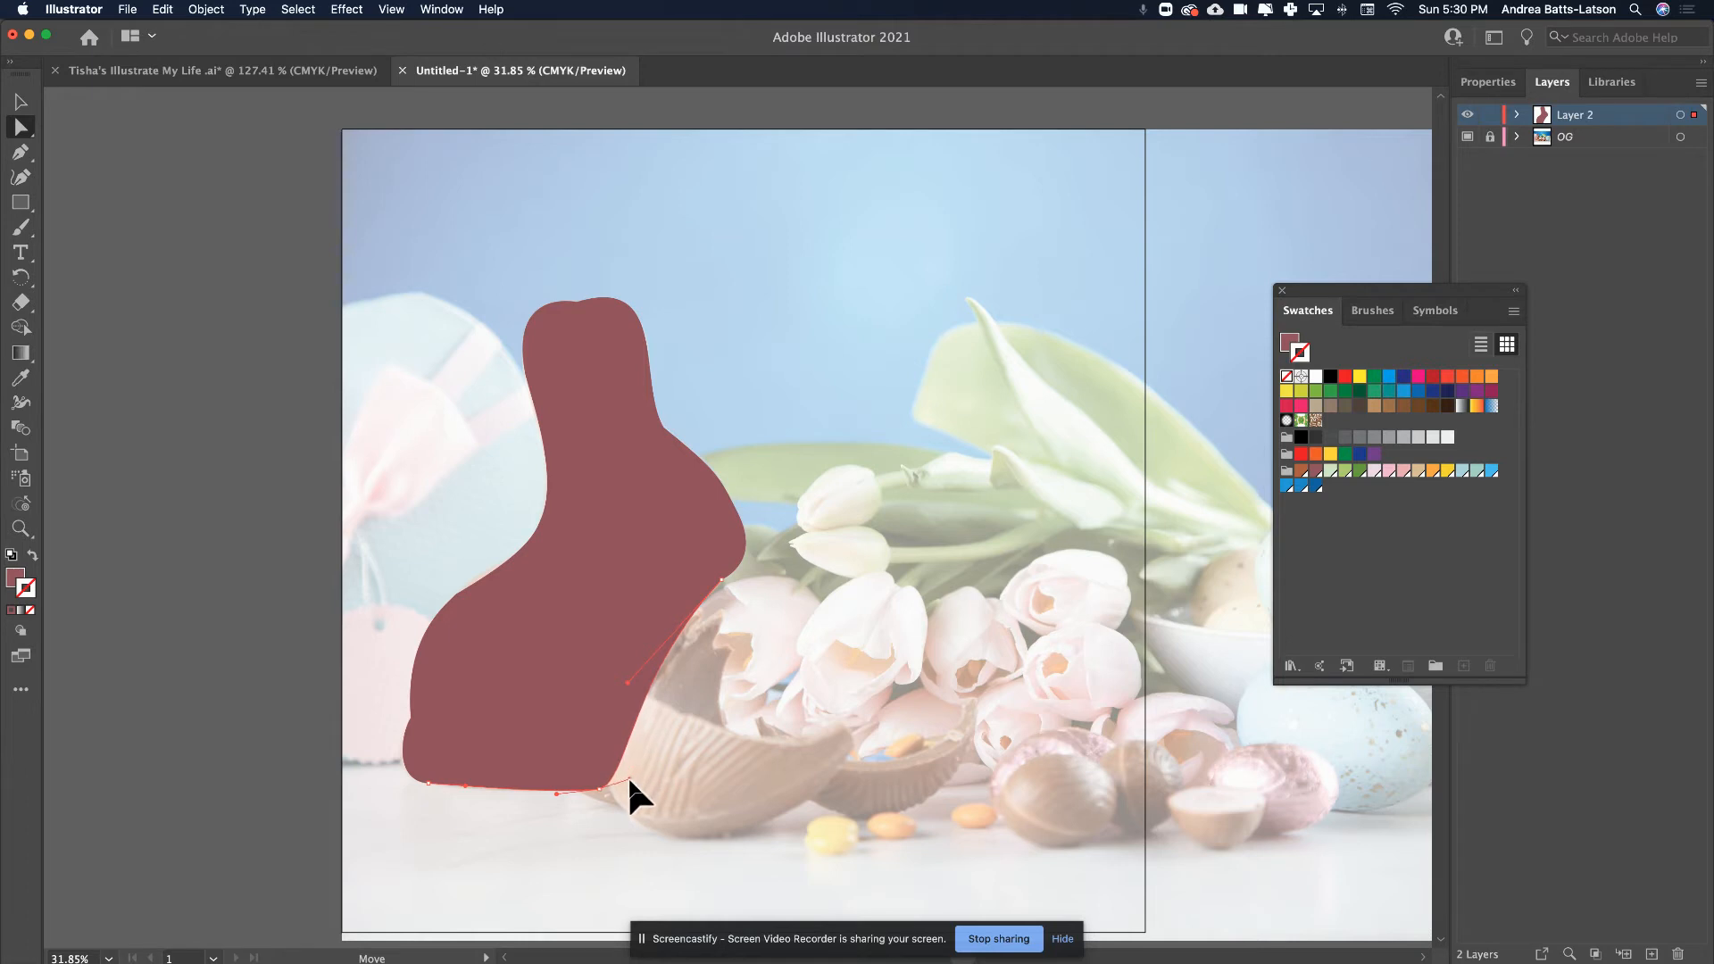
drag(628, 786, 636, 785)
click(303, 616)
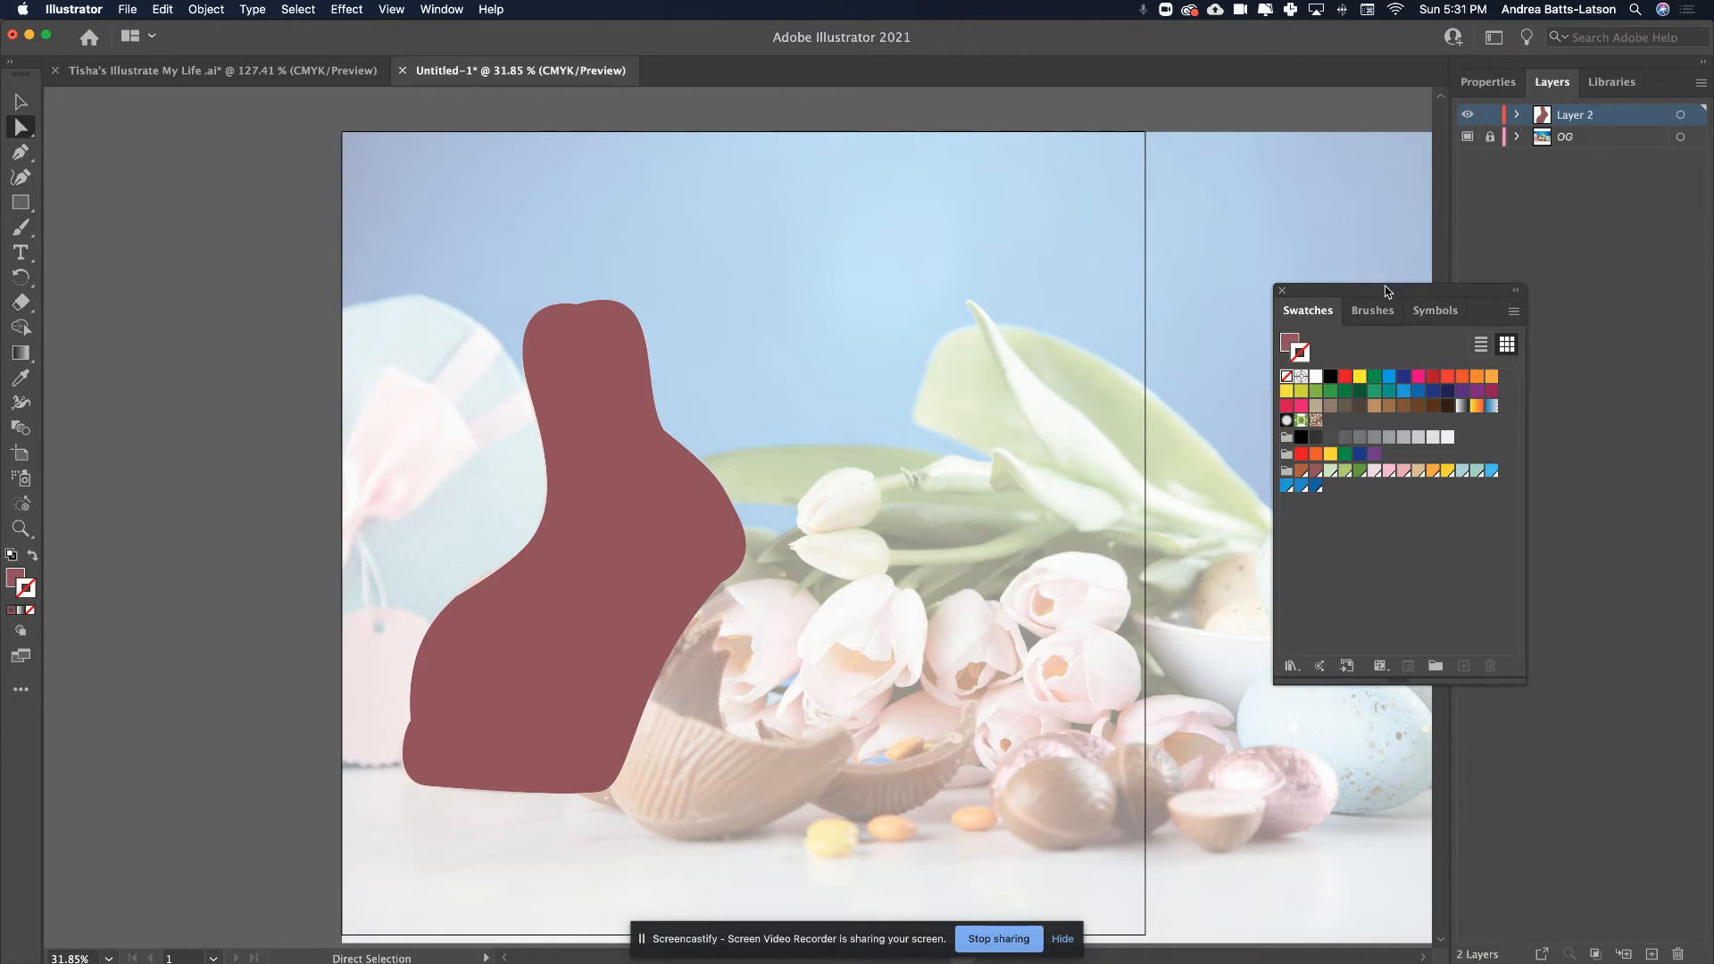
drag(1393, 288, 1222, 281)
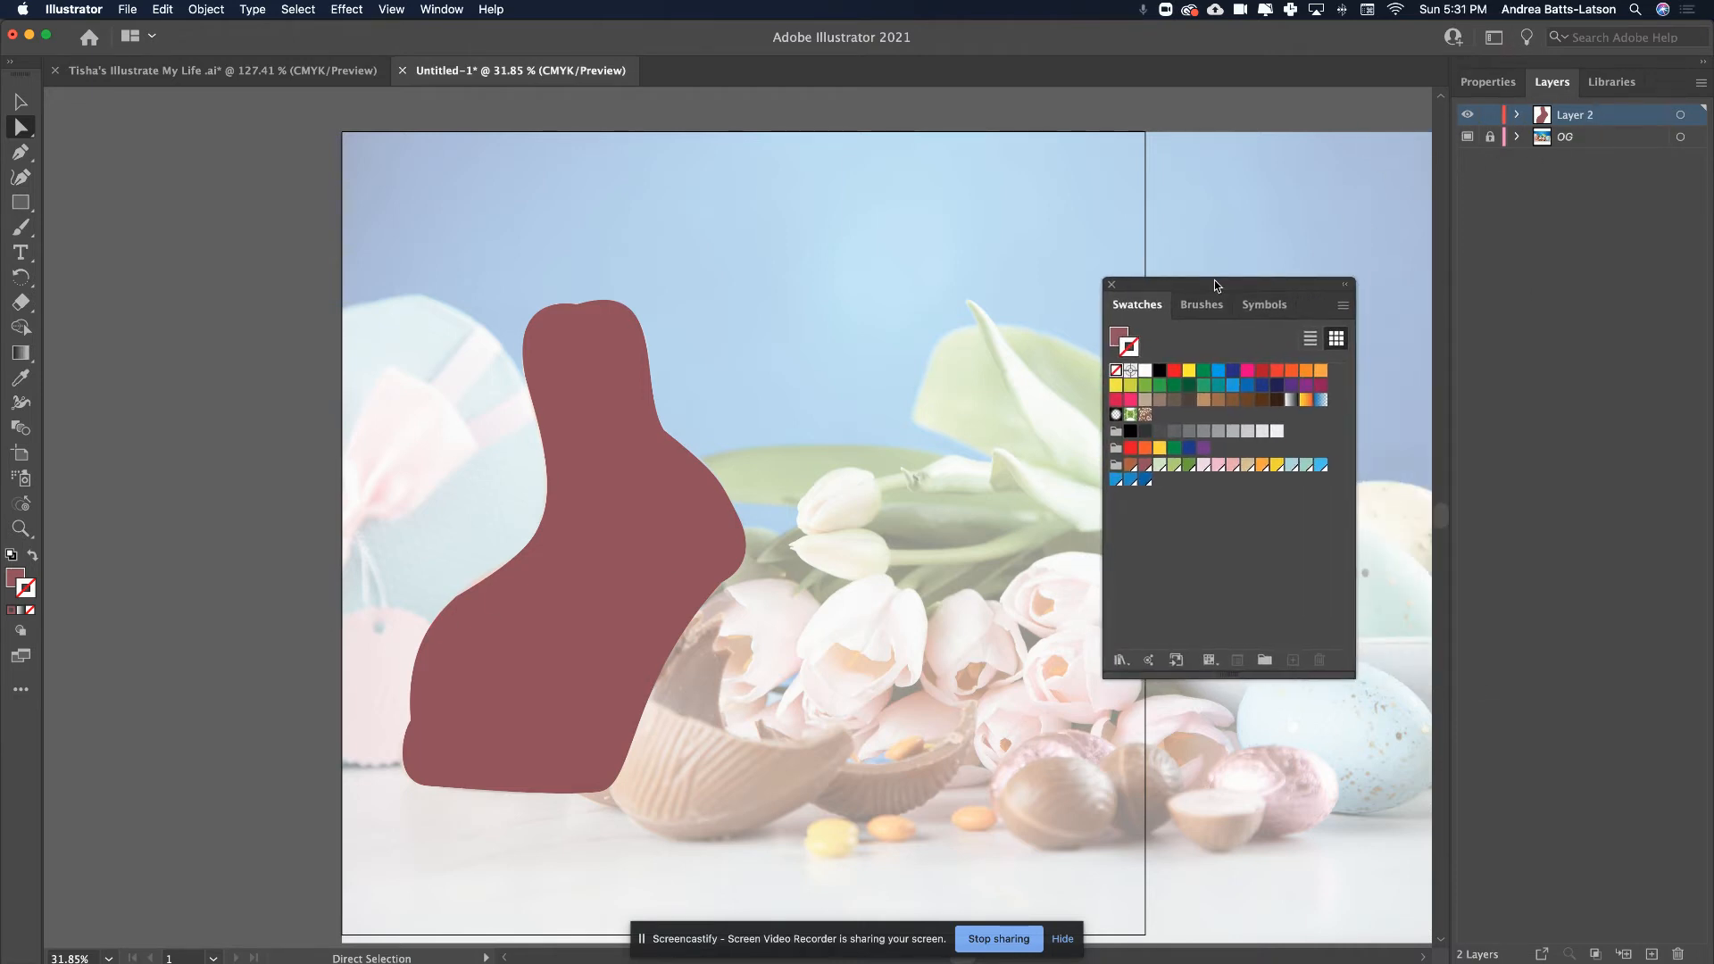
- Rename the bunny path in Layer 2 as "bunny outline" and hide it so the template photo shows
click(1518, 114)
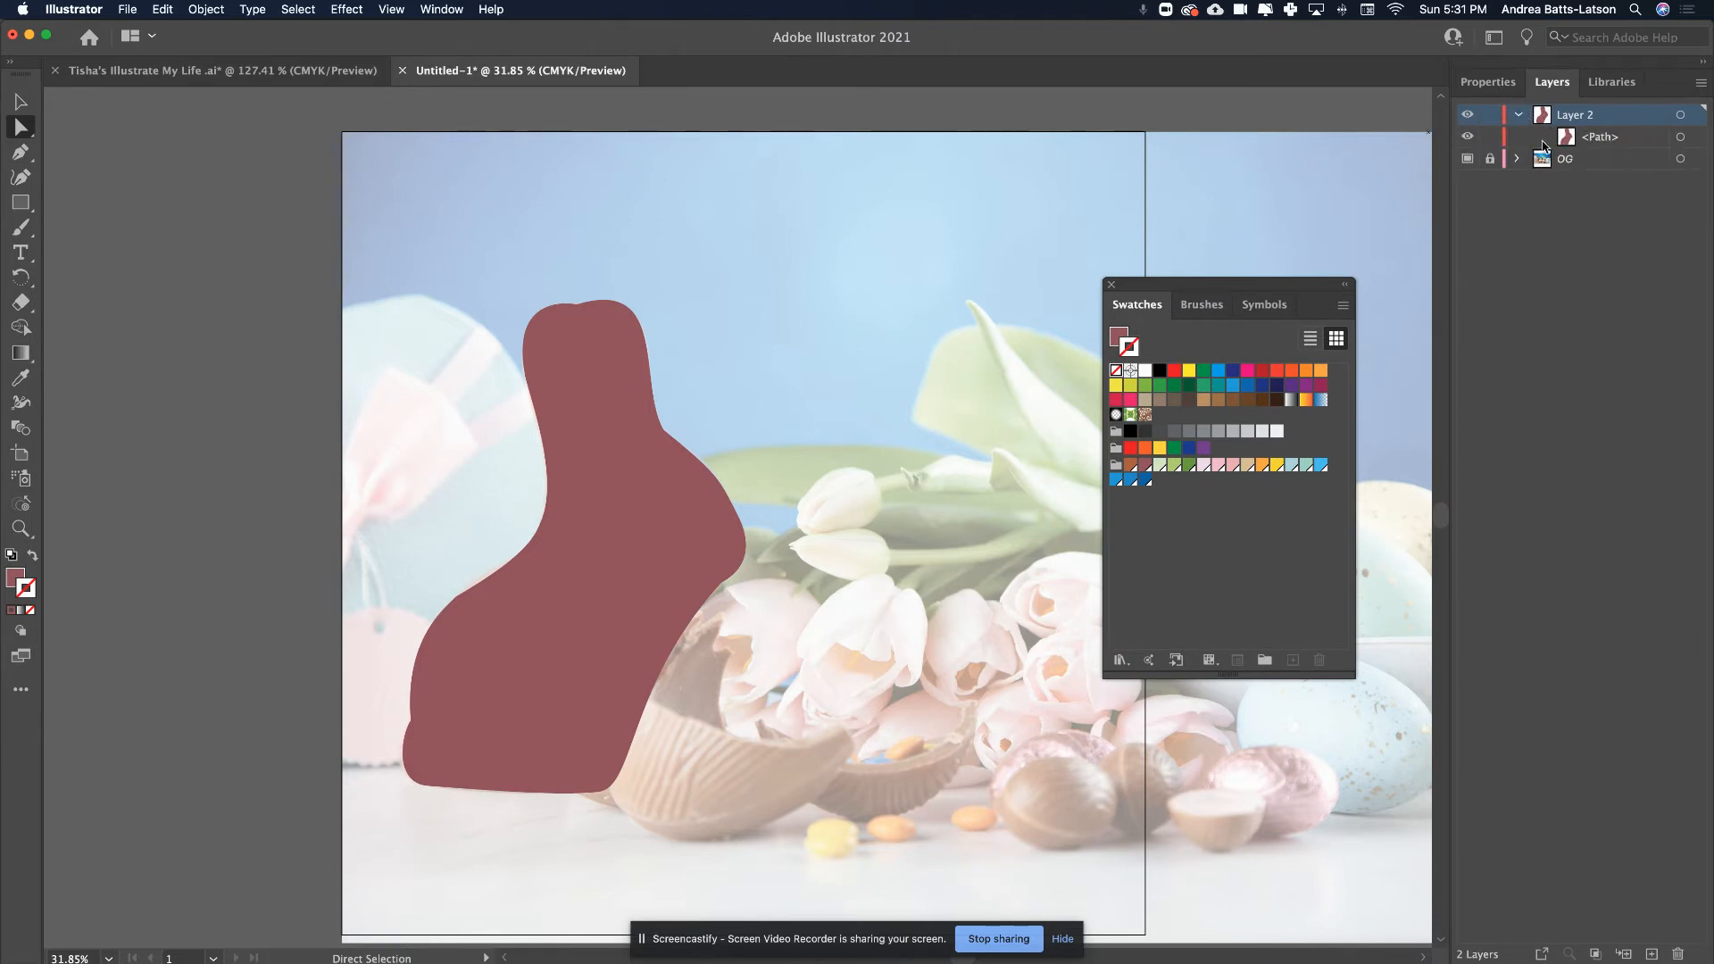
double_click(1600, 138)
text(bunny)
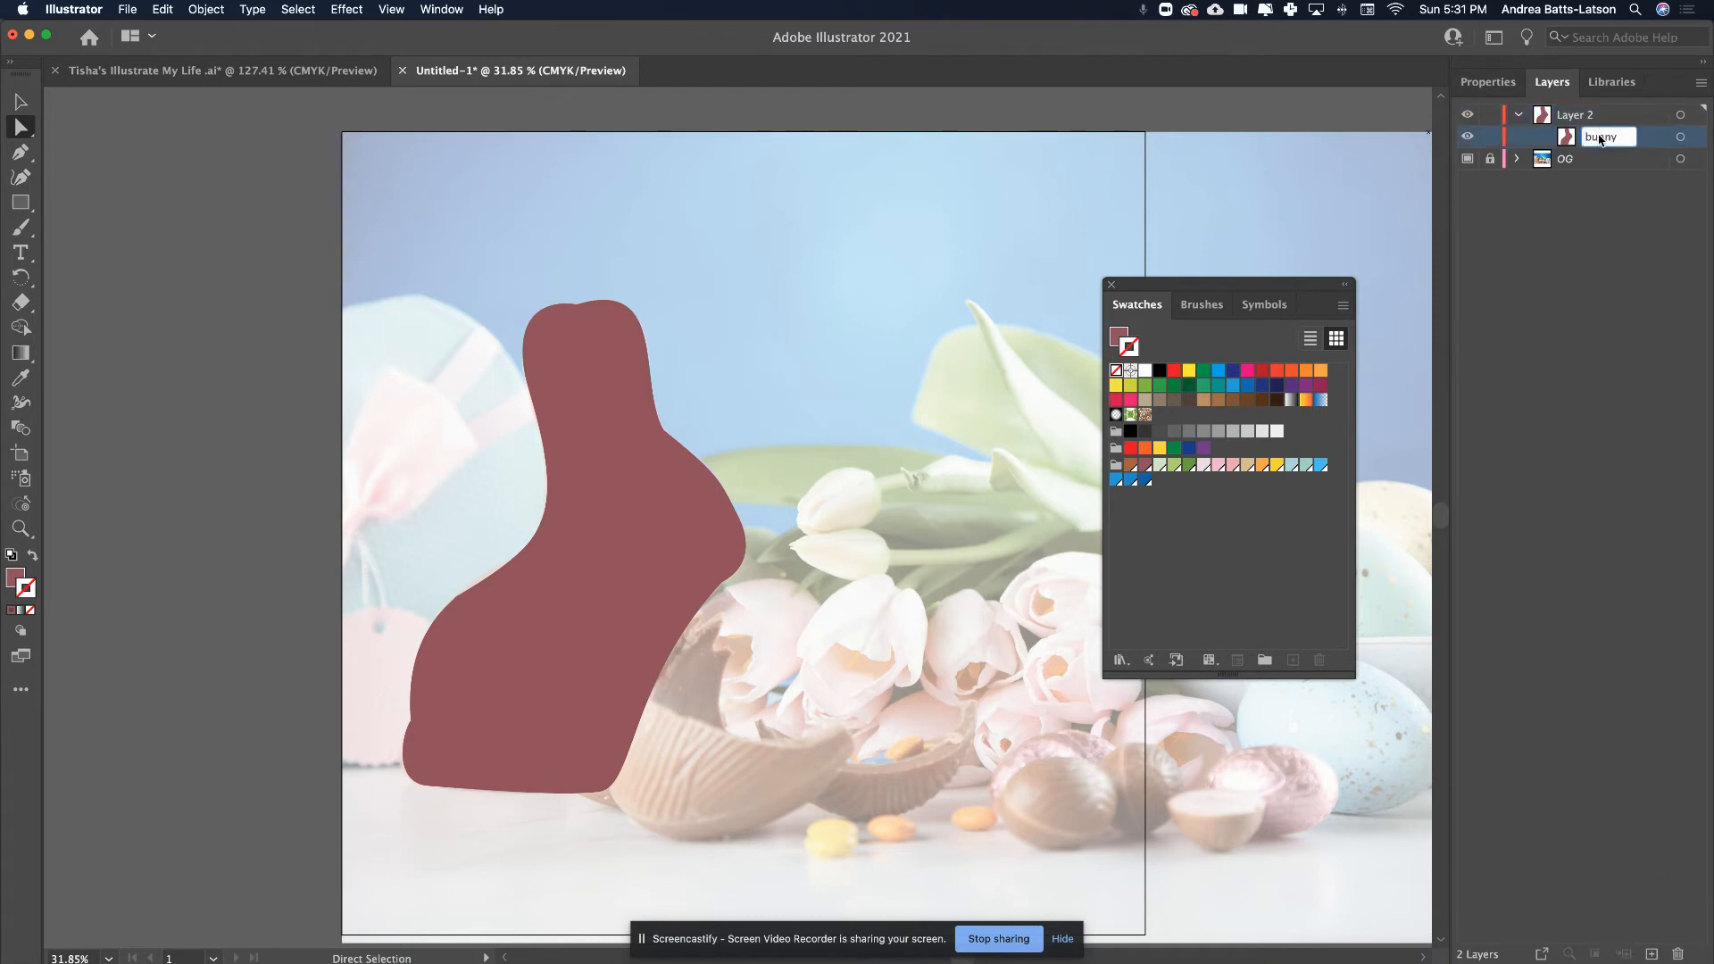
key(Return)
double_click(1595, 139)
click(1621, 137)
text(outline)
key(Return)
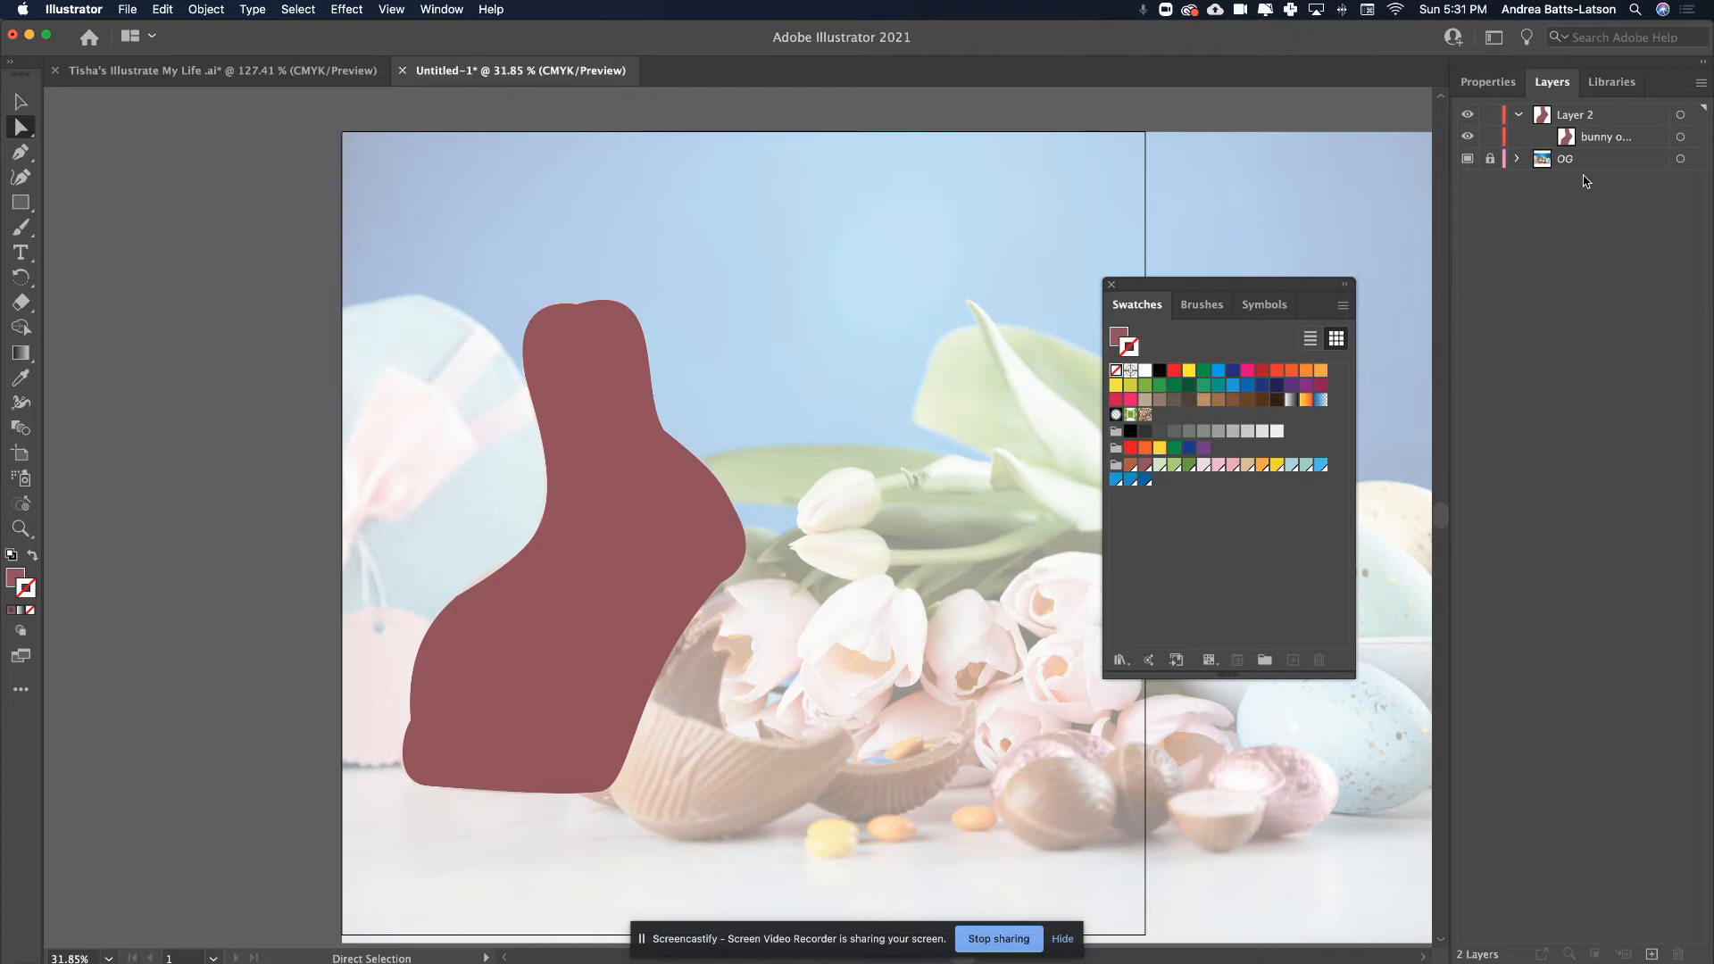
click(1467, 136)
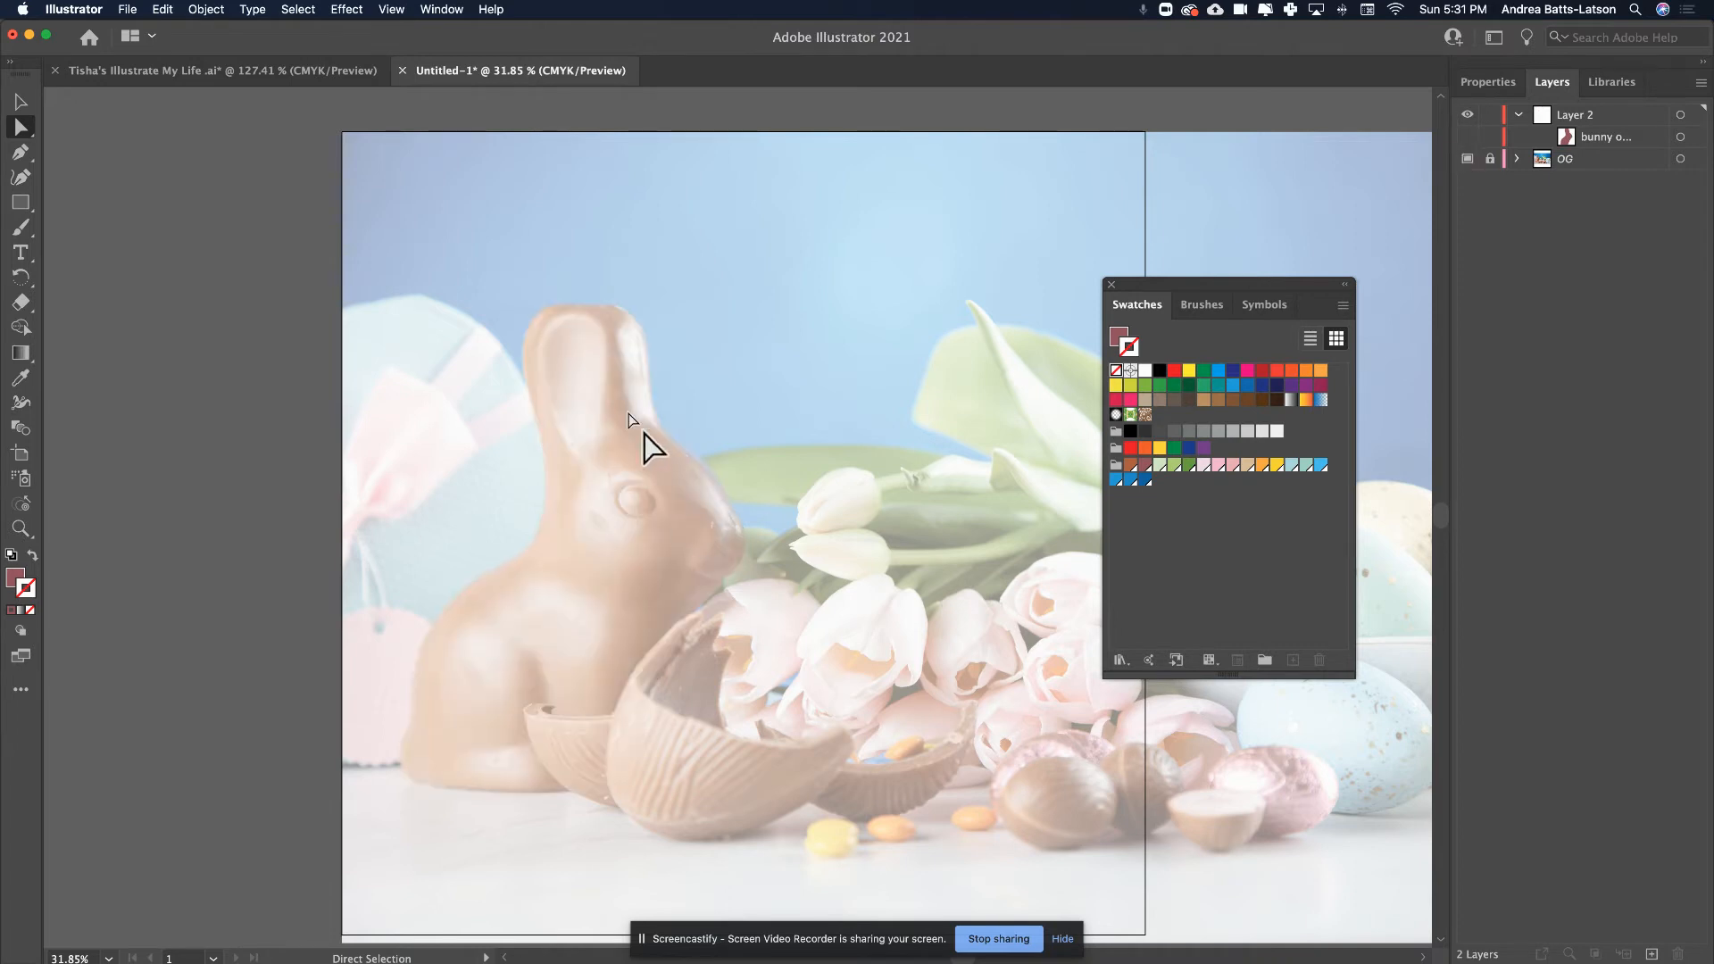
- Draw a circle about 92 pt wide over the bunny's eye with the Ellipse tool and fill it dark brown
click(21, 200)
drag(21, 200, 90, 226)
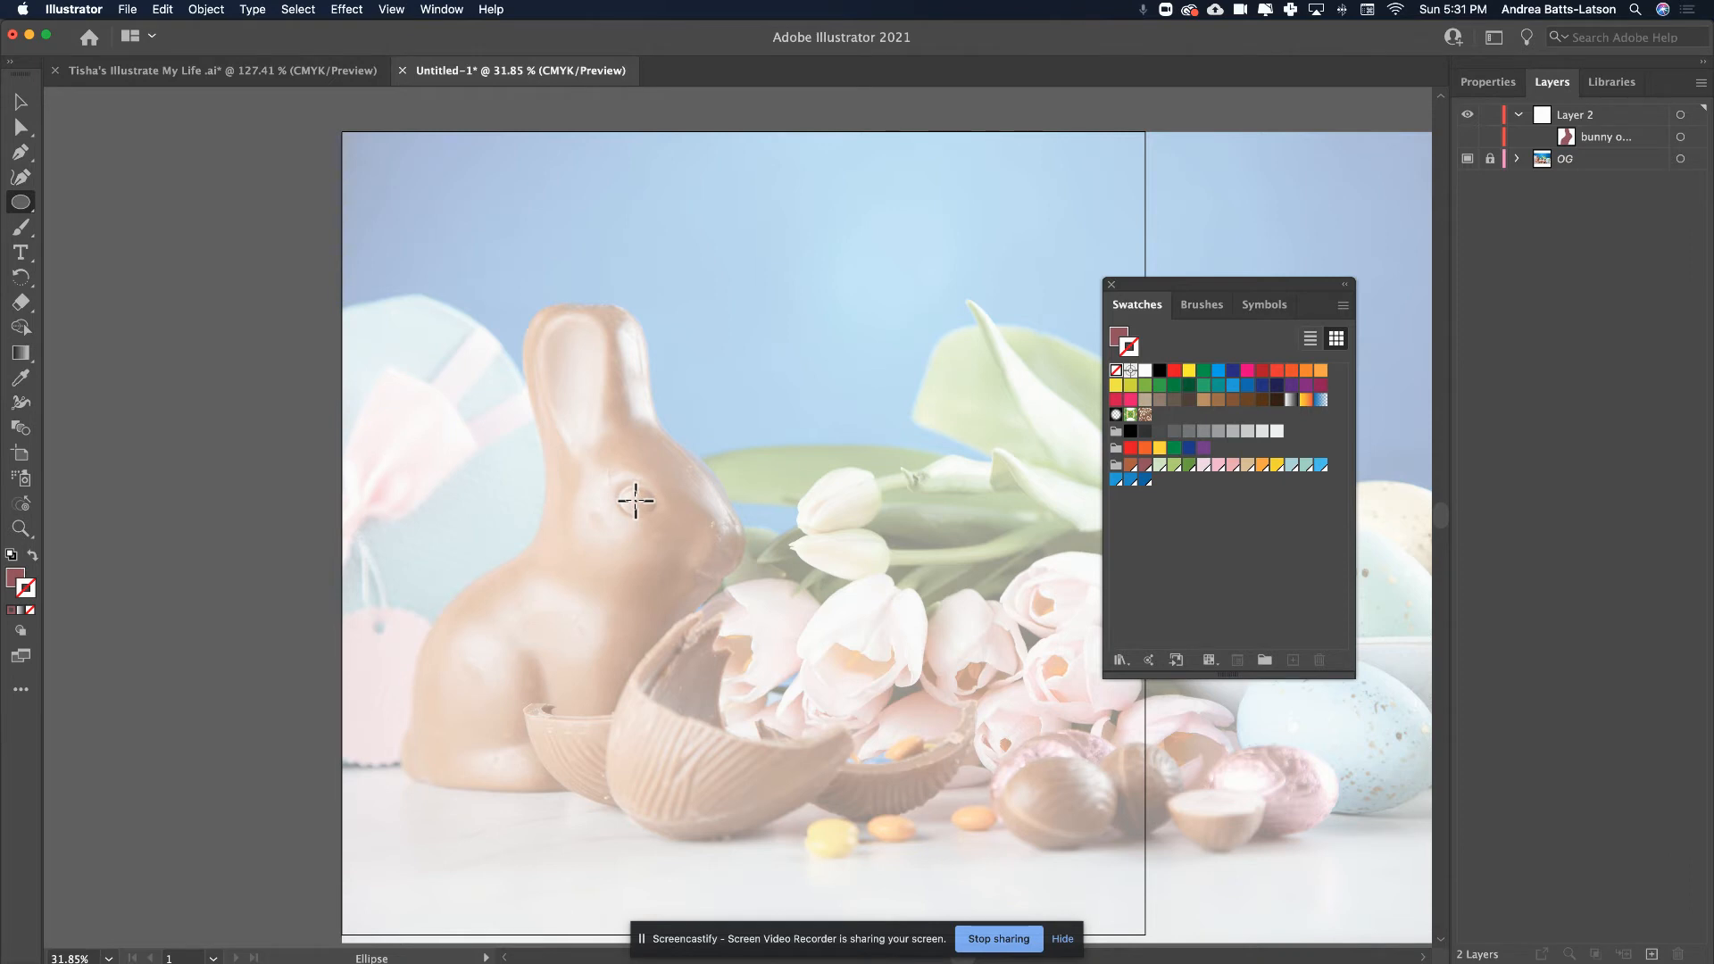
drag(636, 501, 616, 486)
click(20, 103)
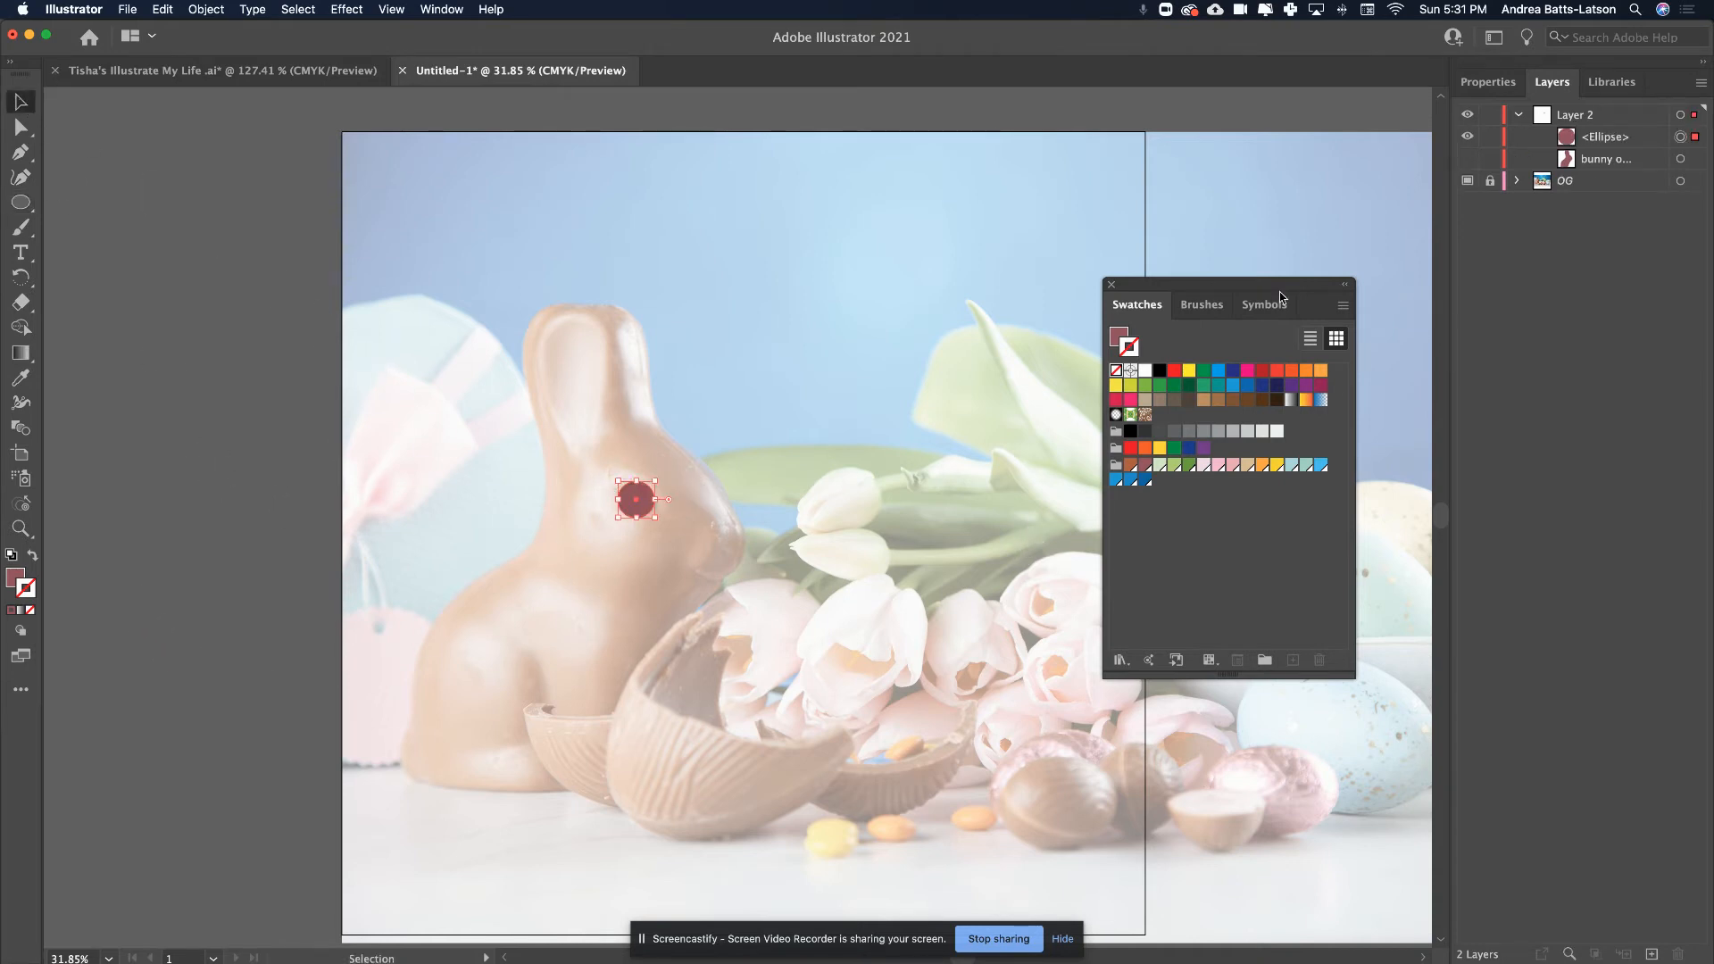
click(1119, 336)
click(1263, 400)
click(372, 490)
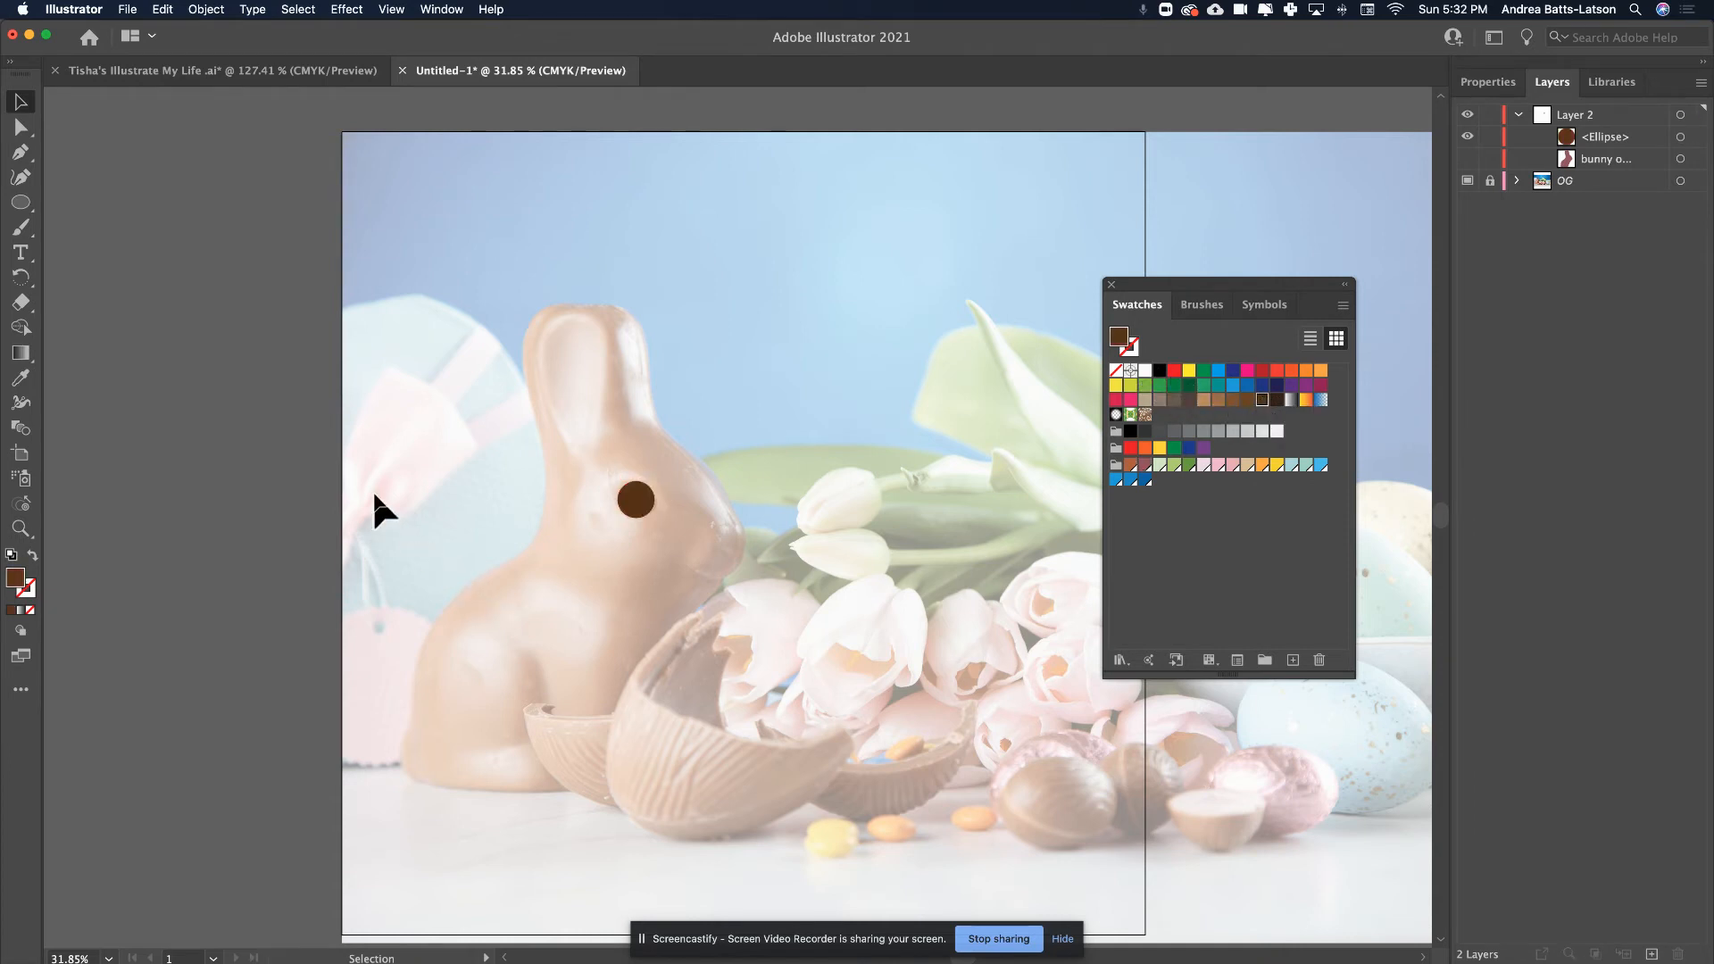
- Give the eye circle a black 4 pt stroke aligned to the inside
click(639, 498)
click(24, 595)
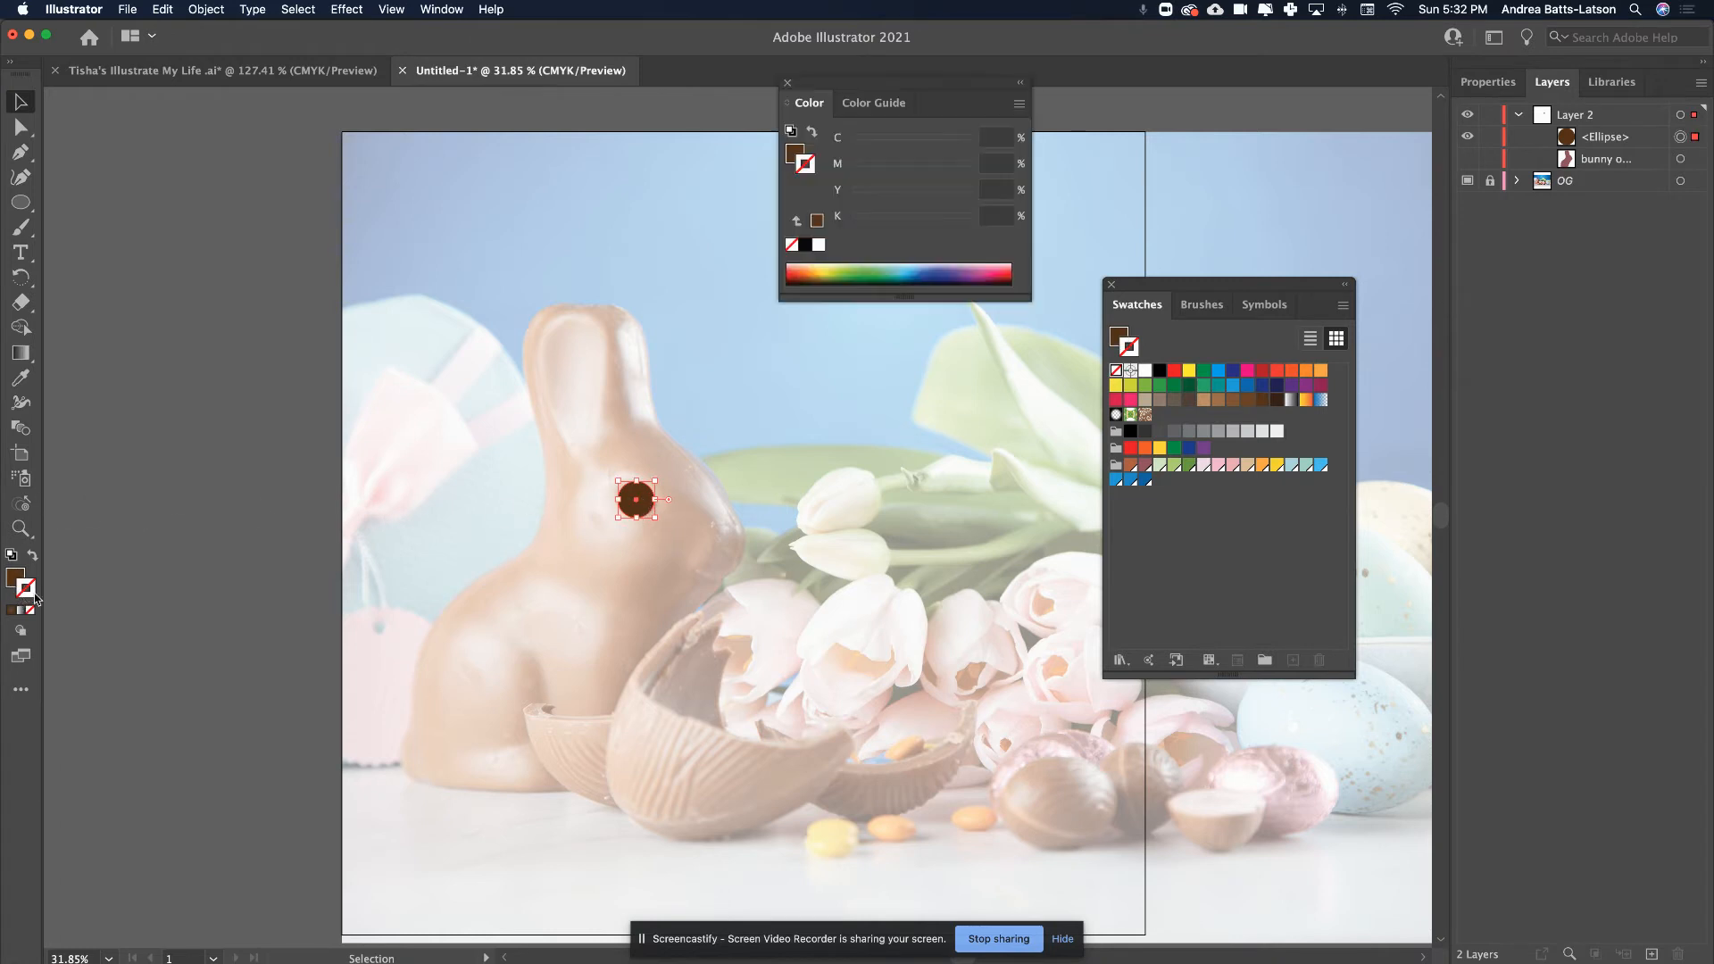
click(1159, 369)
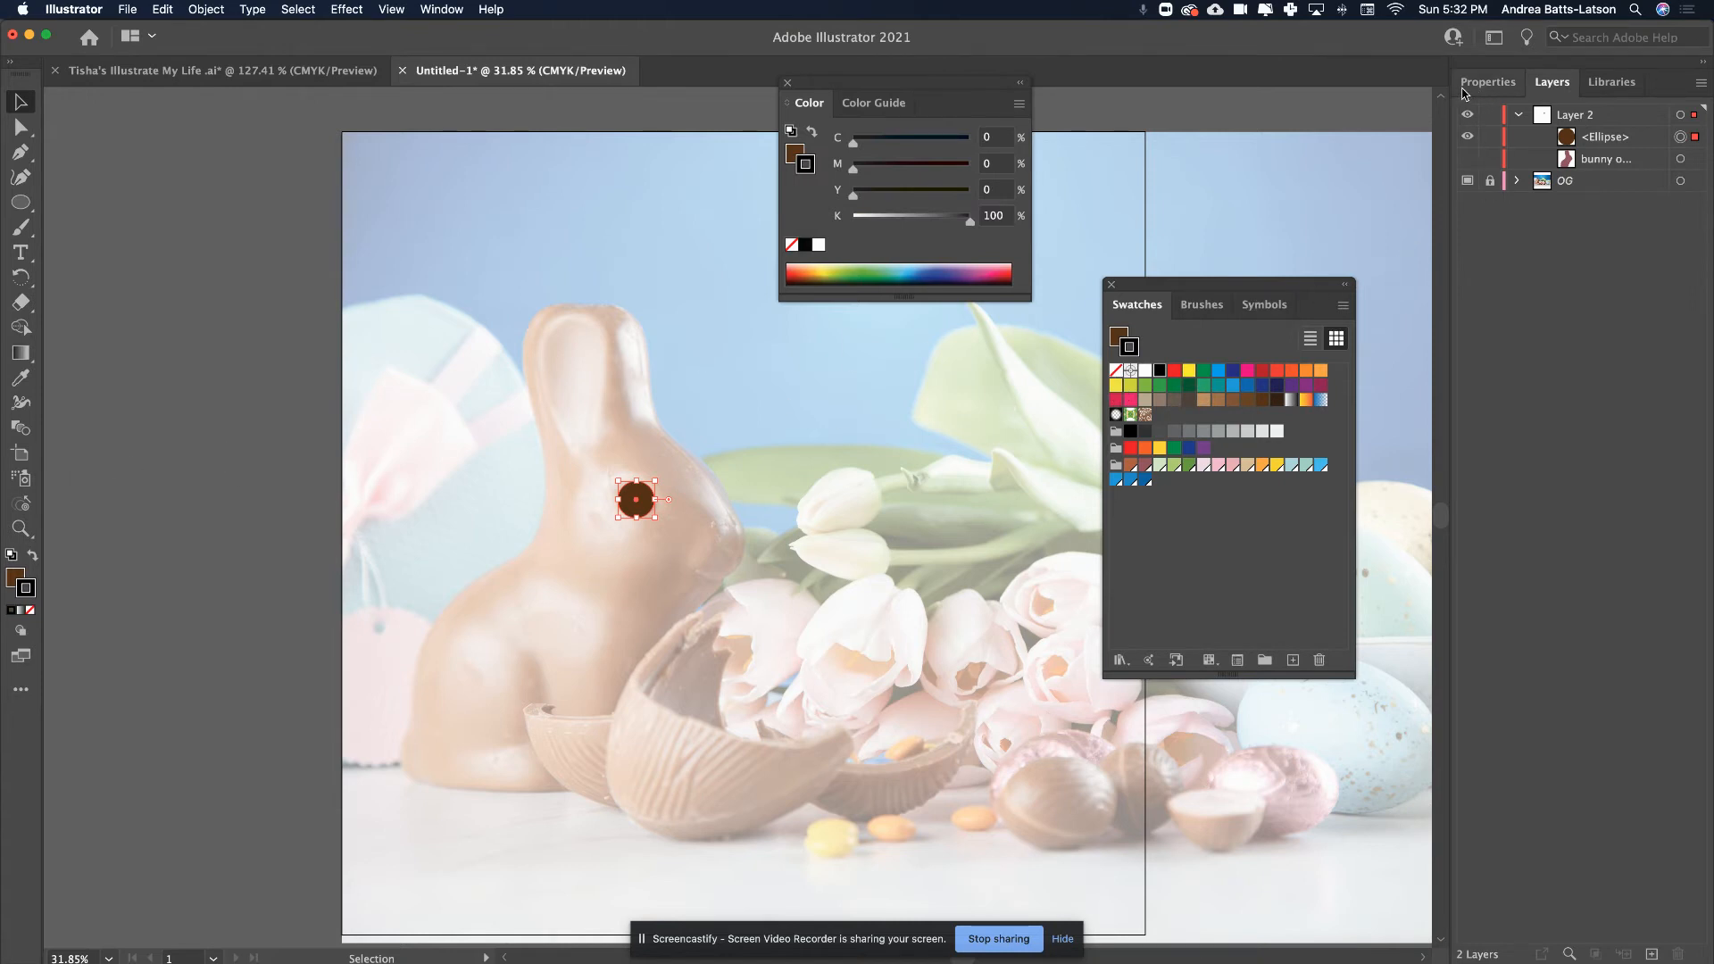
click(1496, 86)
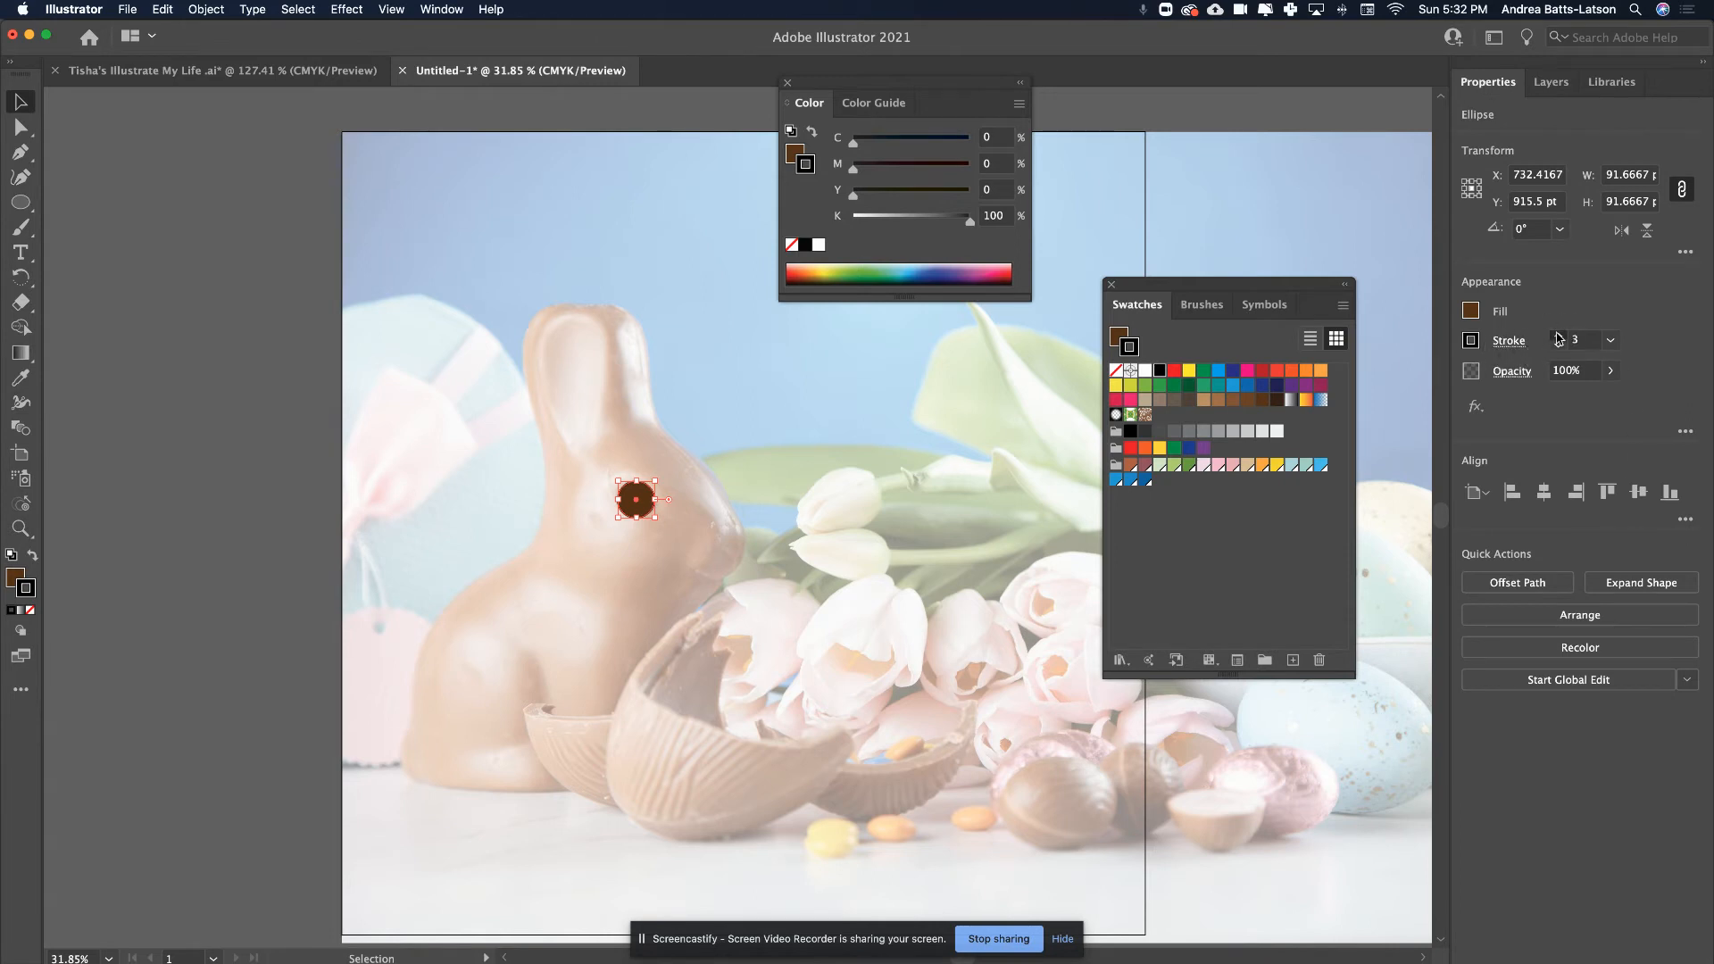
click(1504, 343)
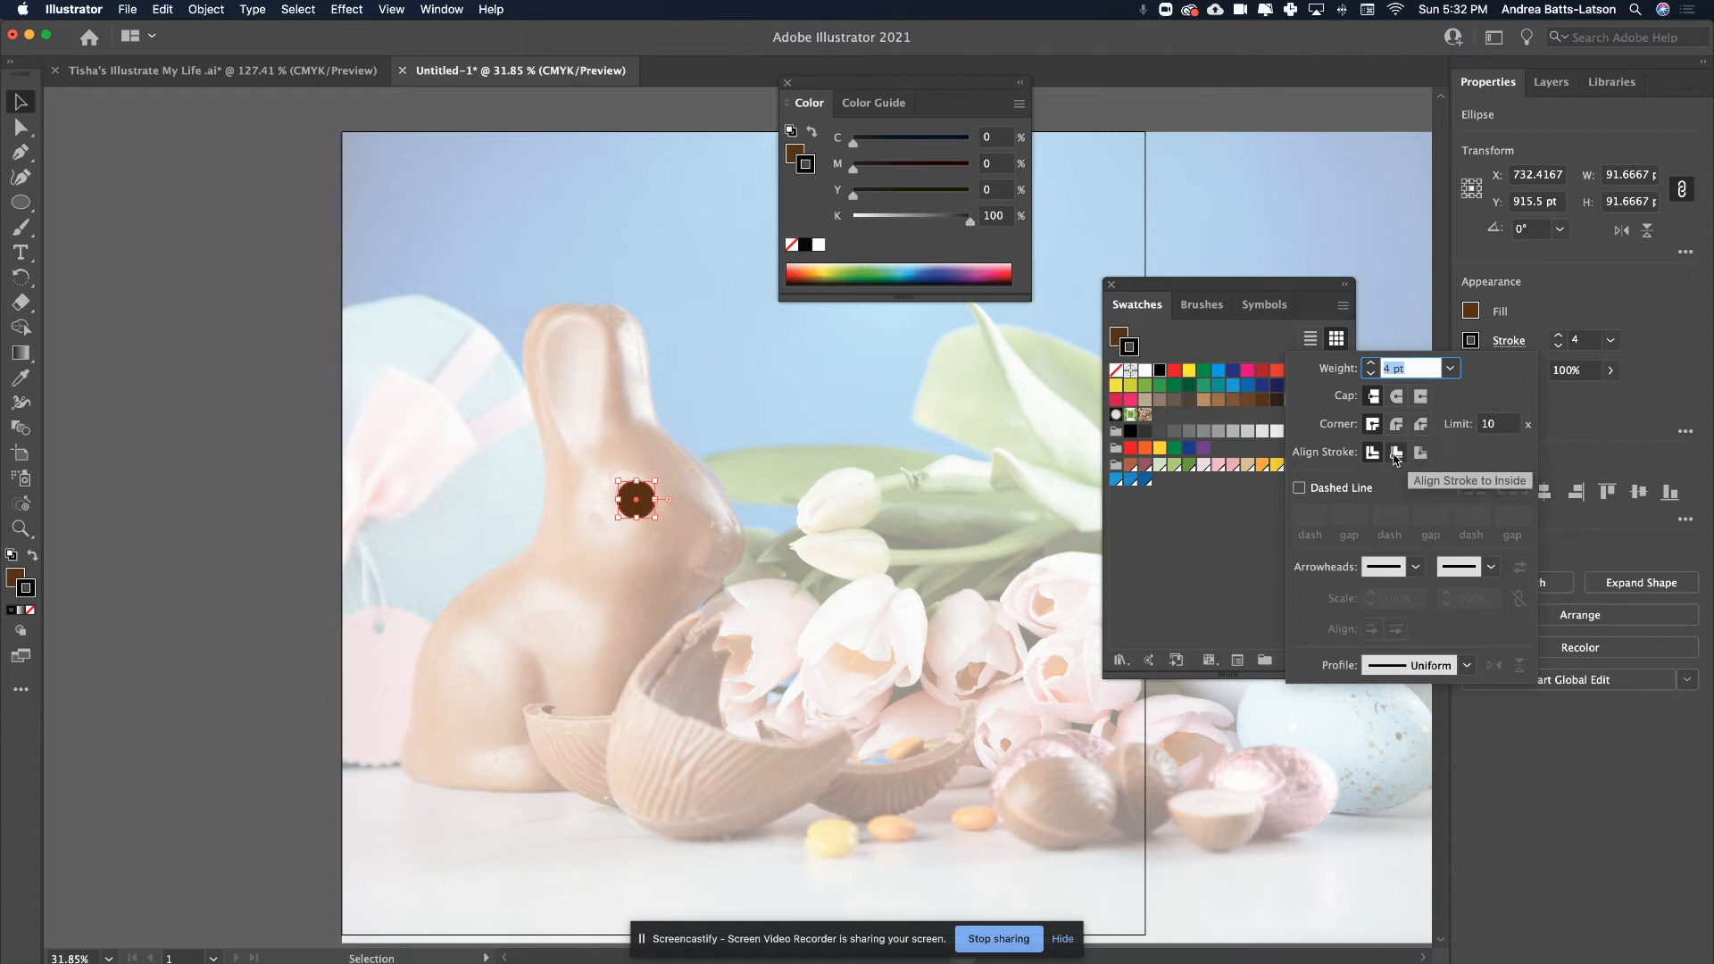
click(1395, 453)
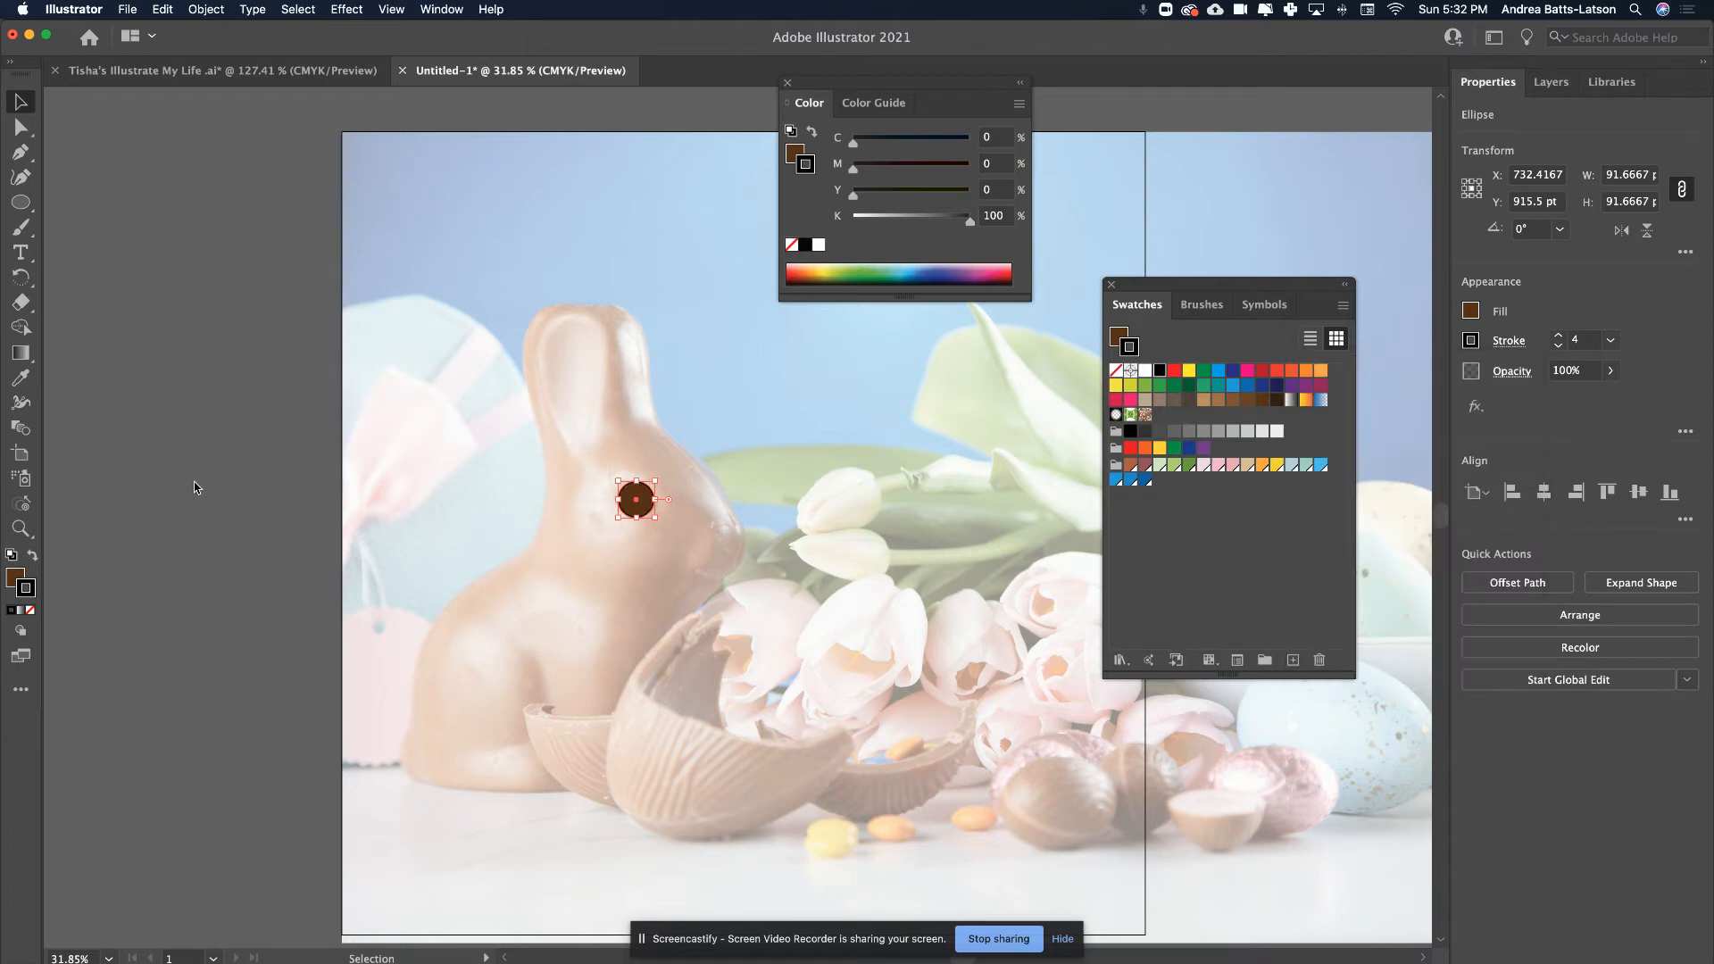
click(431, 462)
- Reshape the eye circle into a slightly wider, flatter oval
click(636, 498)
drag(617, 506, 631, 480)
click(353, 527)
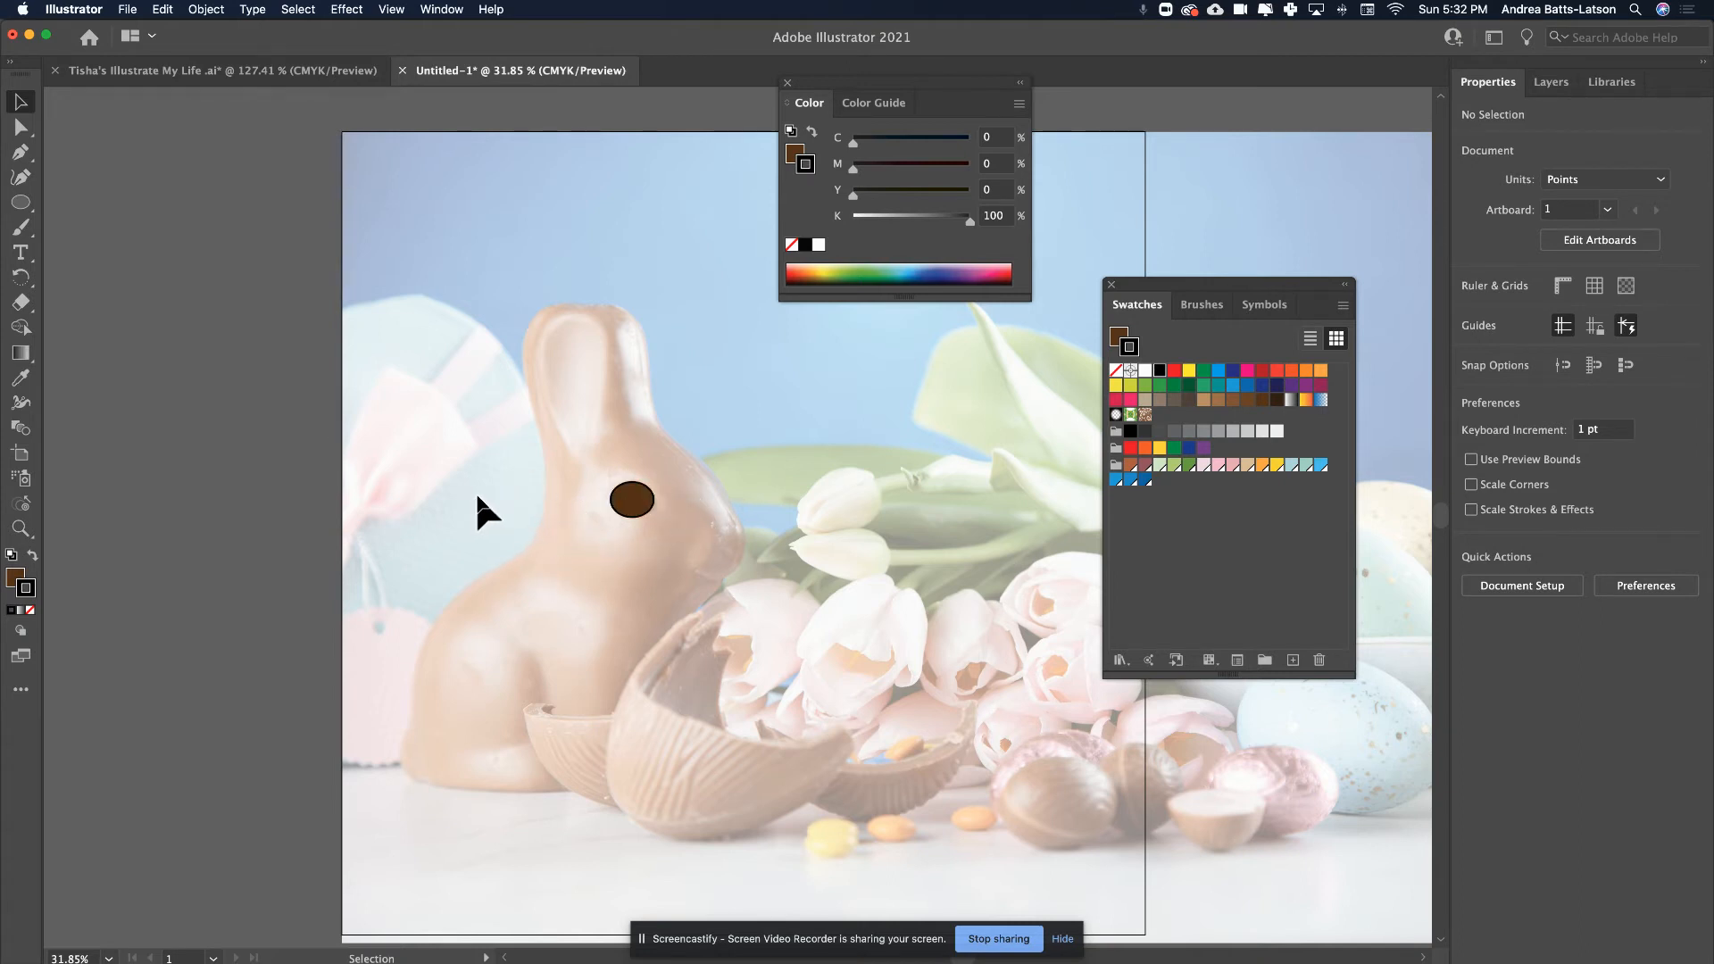
- Draw the bunny's curved mouth with the Pen tool, using no fill and a black 7 pt stroke
click(20, 153)
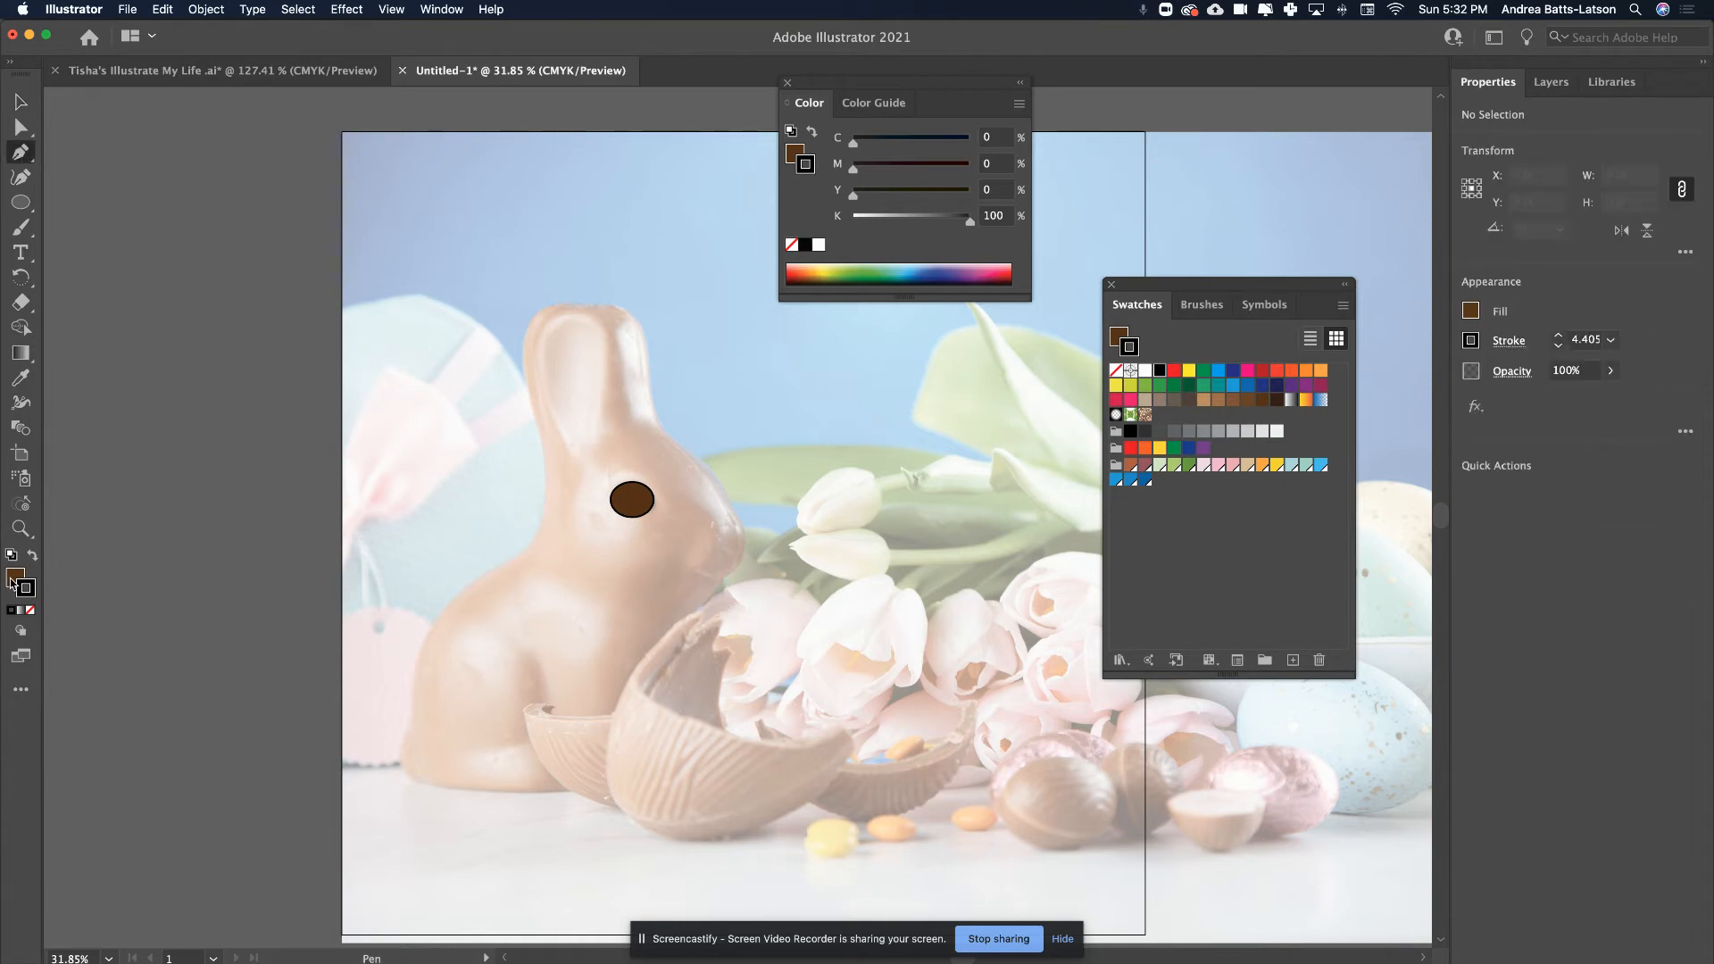
click(30, 611)
click(28, 590)
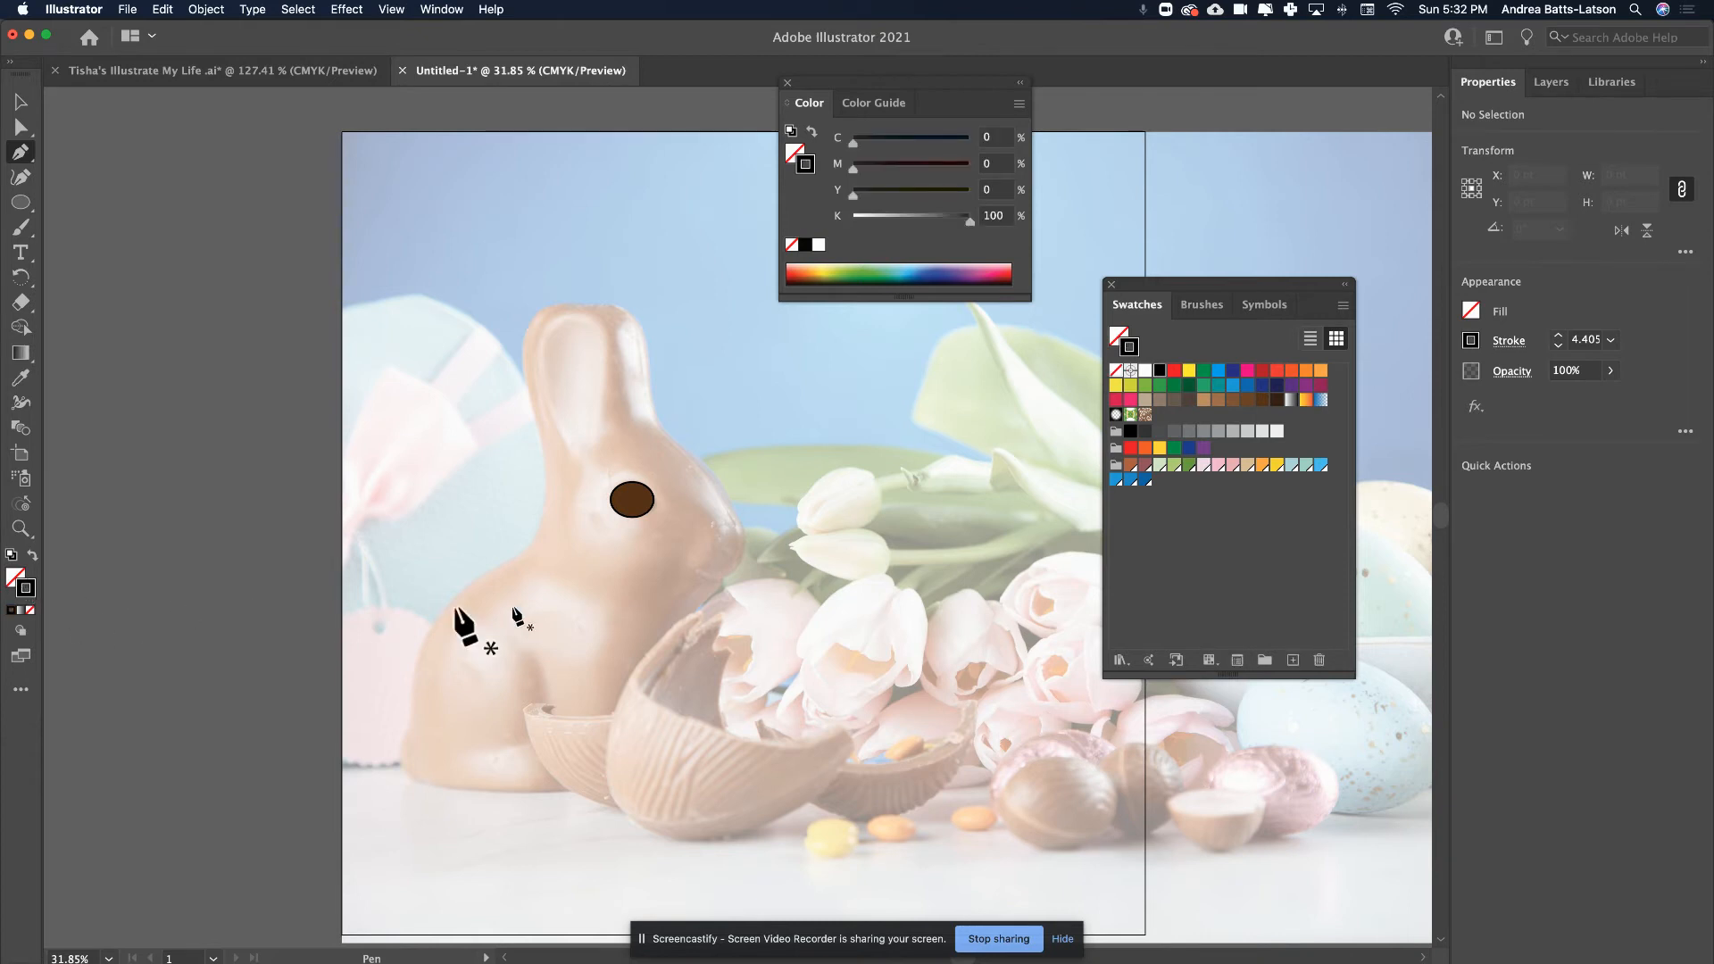
click(692, 571)
drag(719, 578, 740, 578)
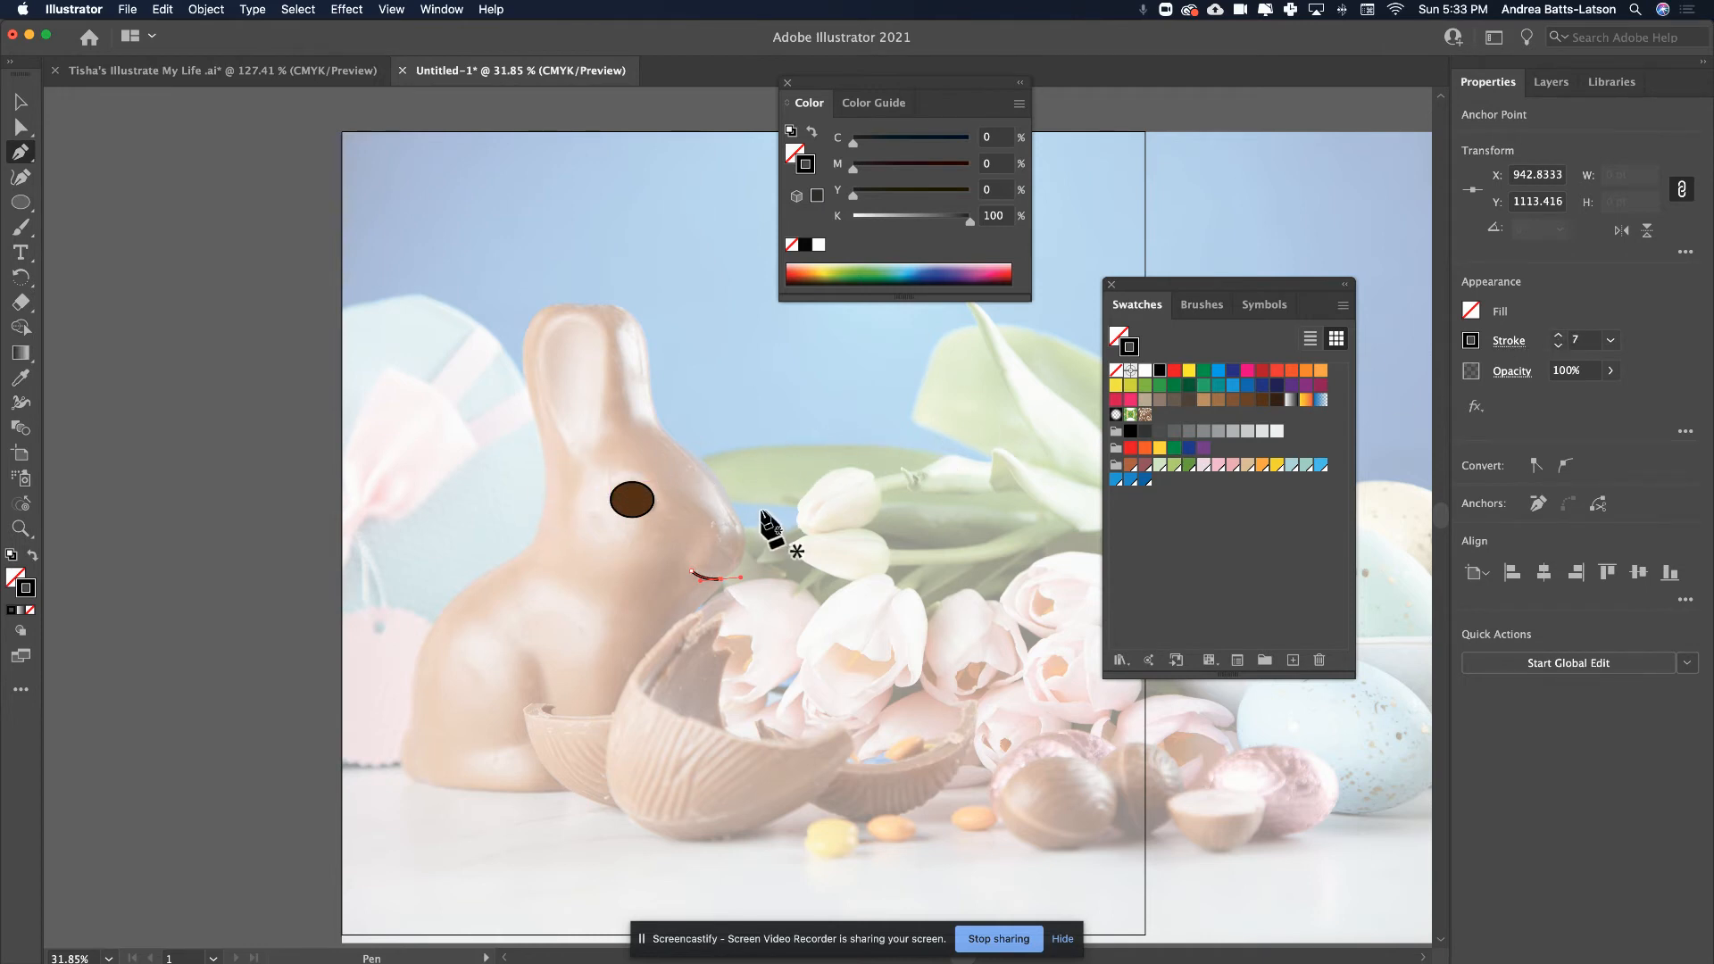
- Draw a small angular black line for the bunny's nose above the mouth with the Pen tool
drag(720, 547, 731, 562)
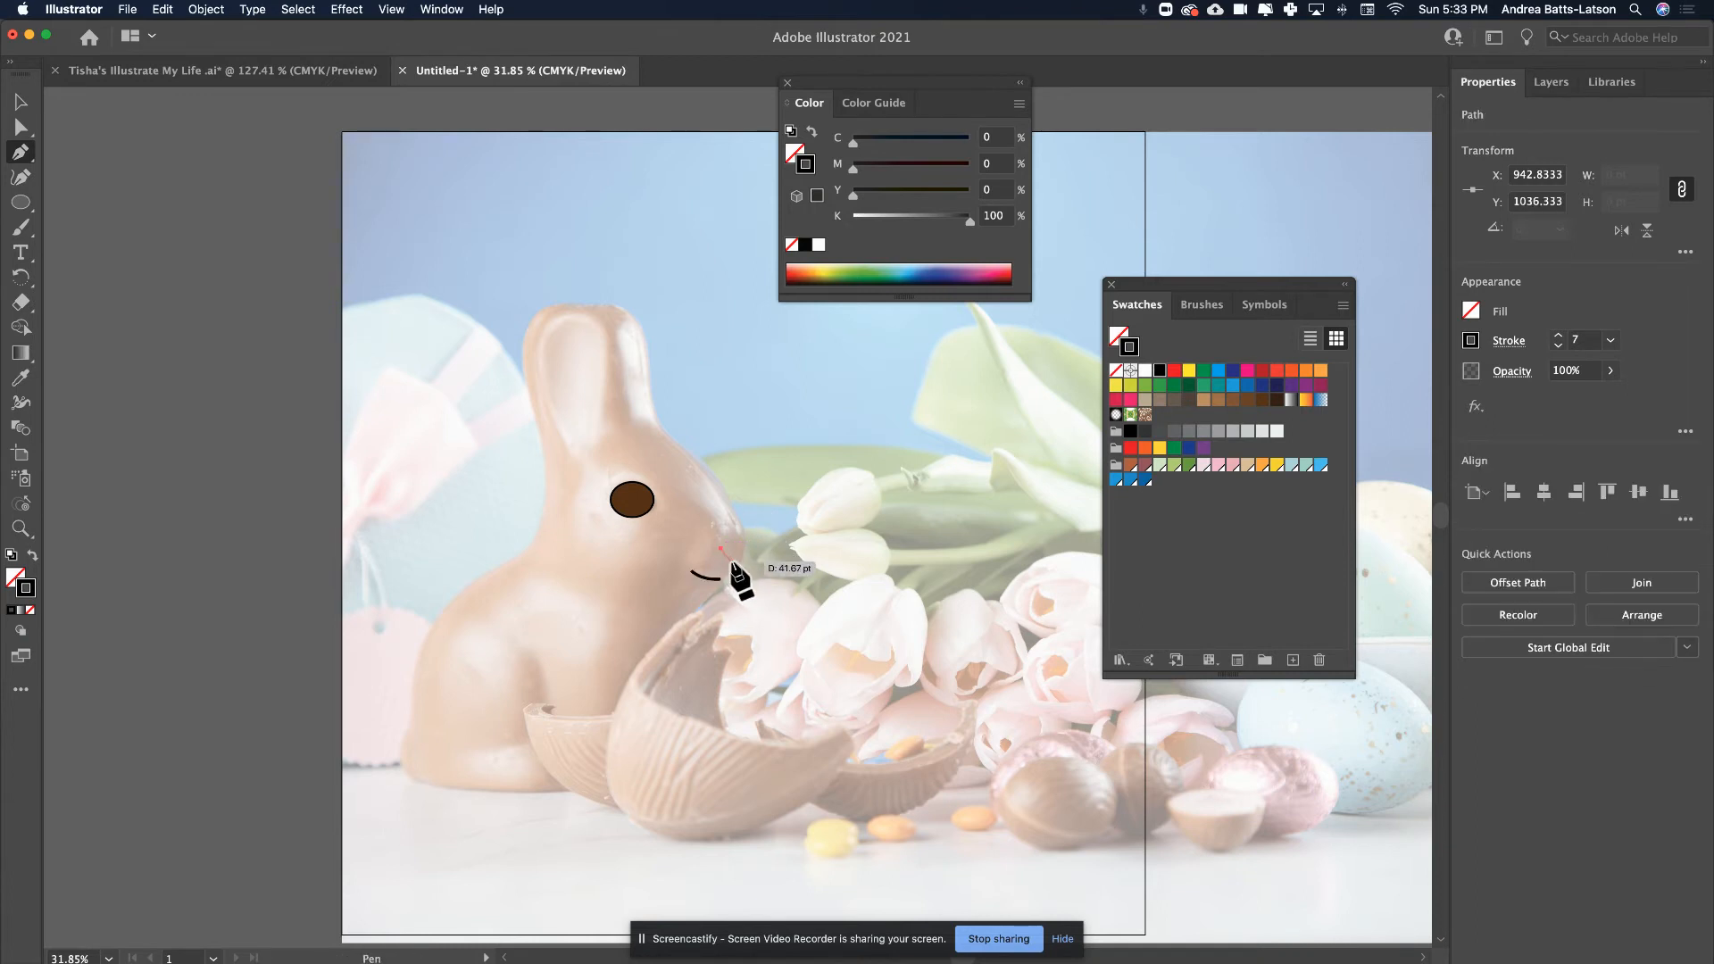
click(732, 562)
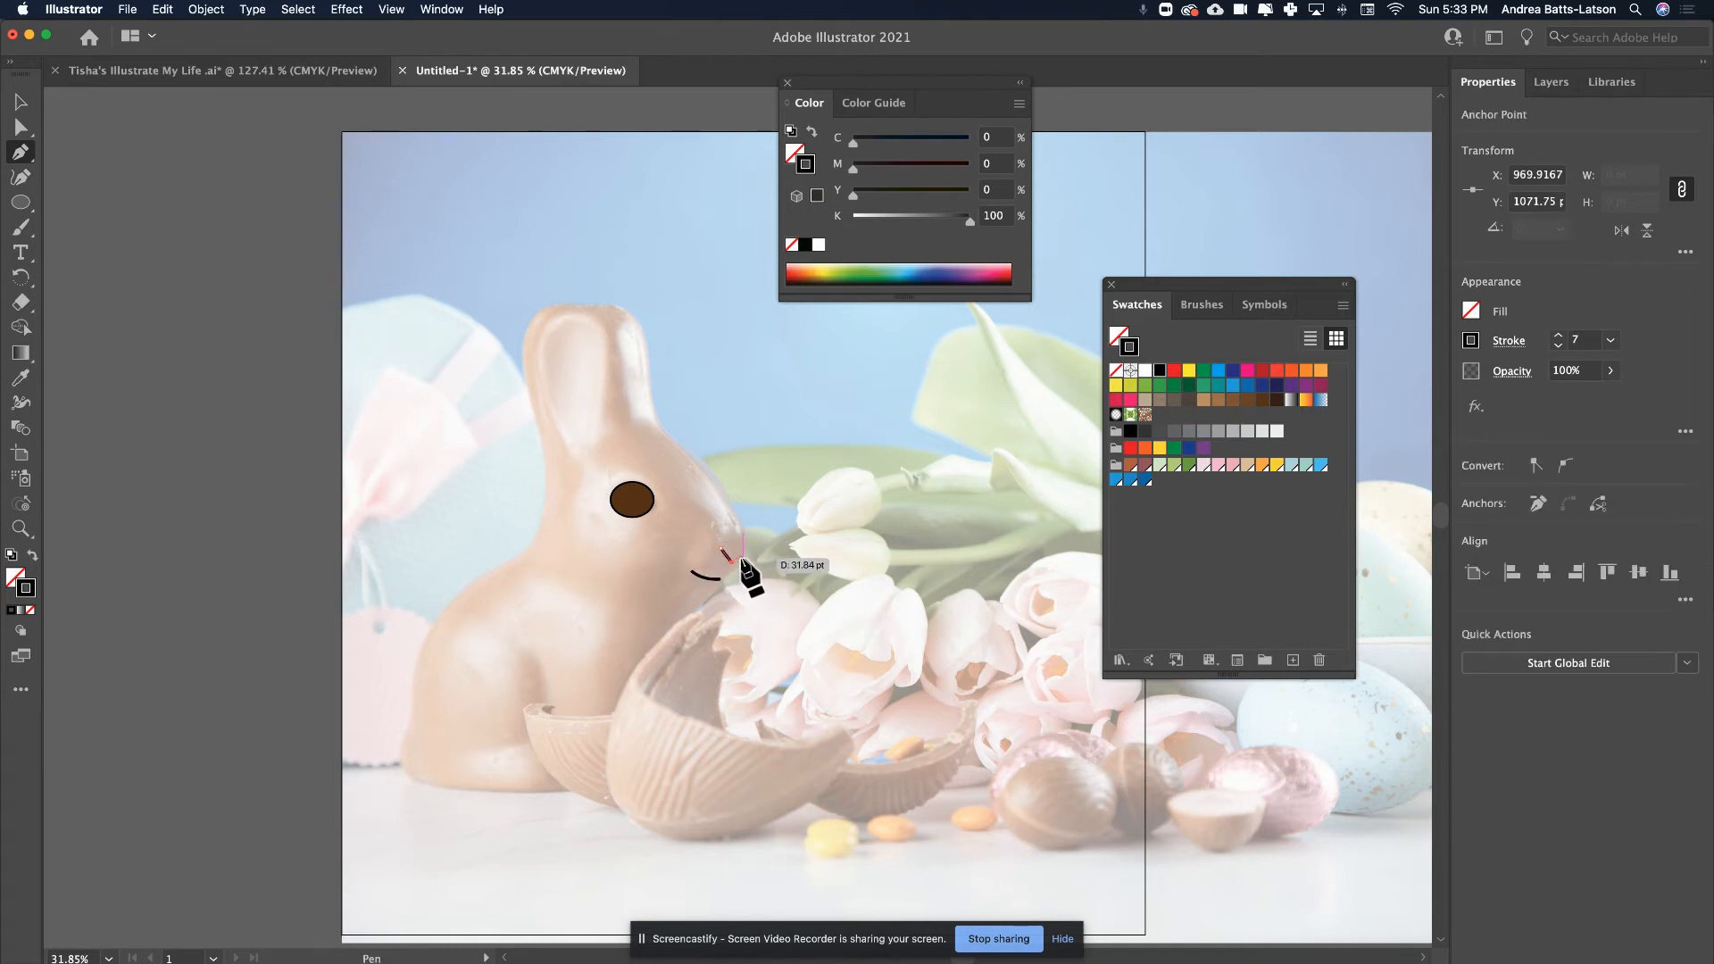
click(737, 560)
key(Escape)
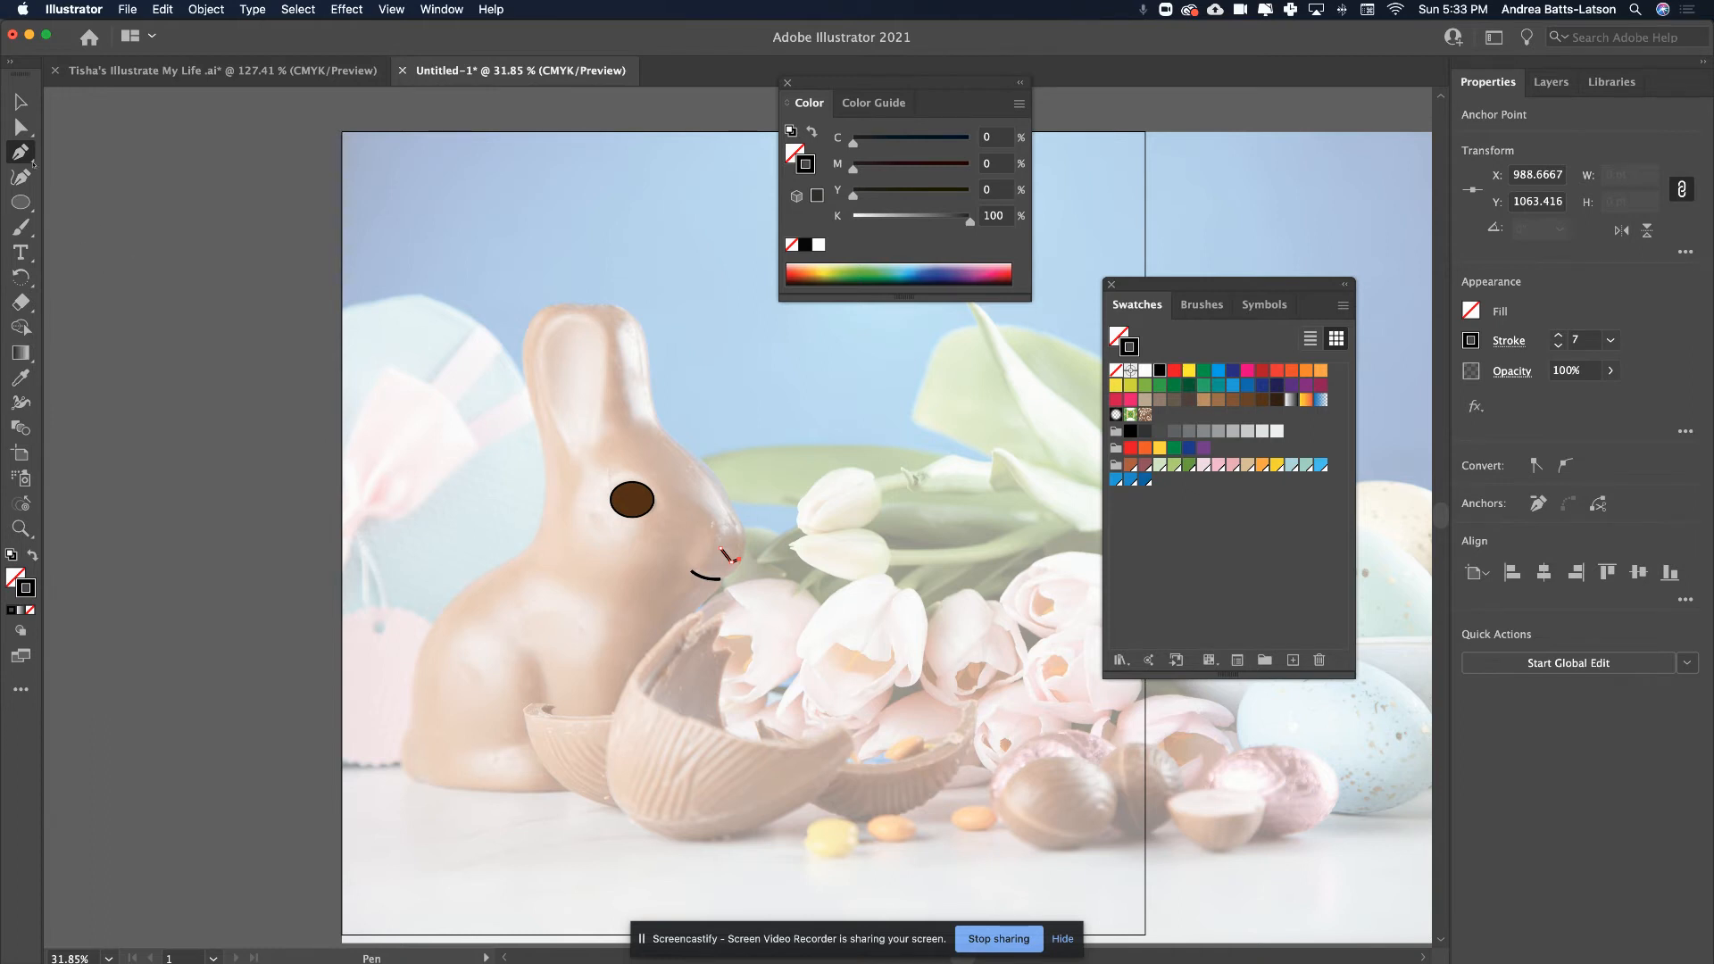
- Draw an upright ellipse about 121 by 258 pt inside the bunny's ear and fill it tan without a stroke
click(21, 202)
drag(576, 377, 602, 328)
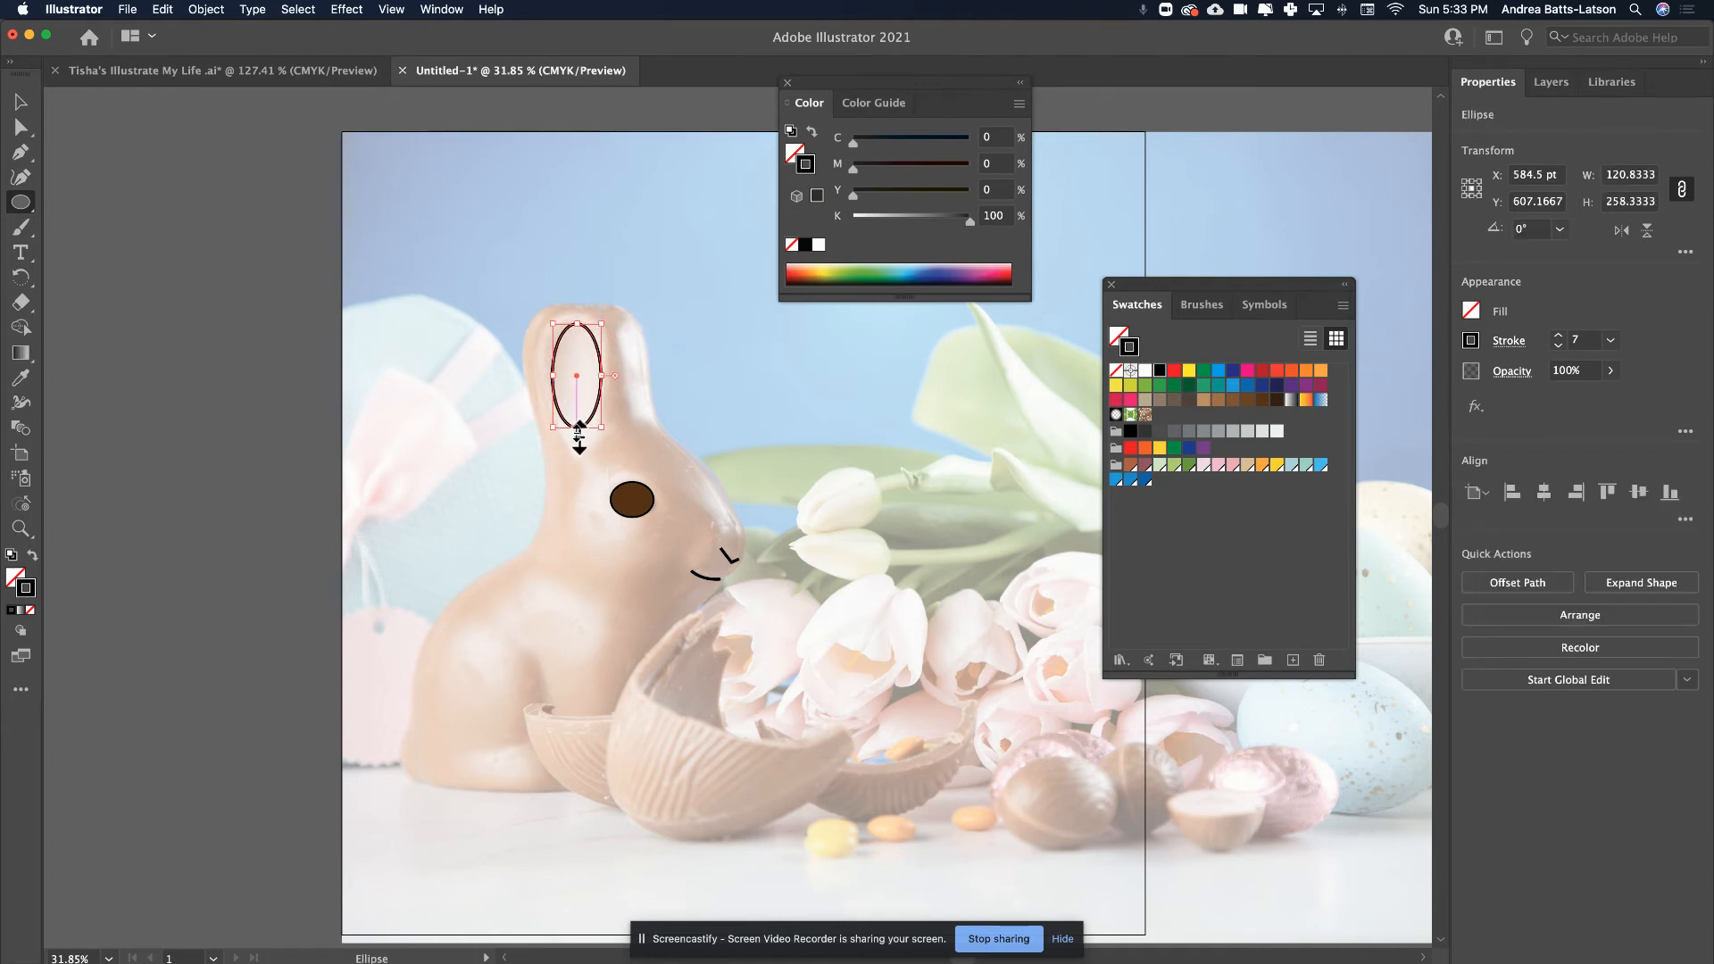
drag(573, 423, 594, 446)
key(super+z)
click(1204, 401)
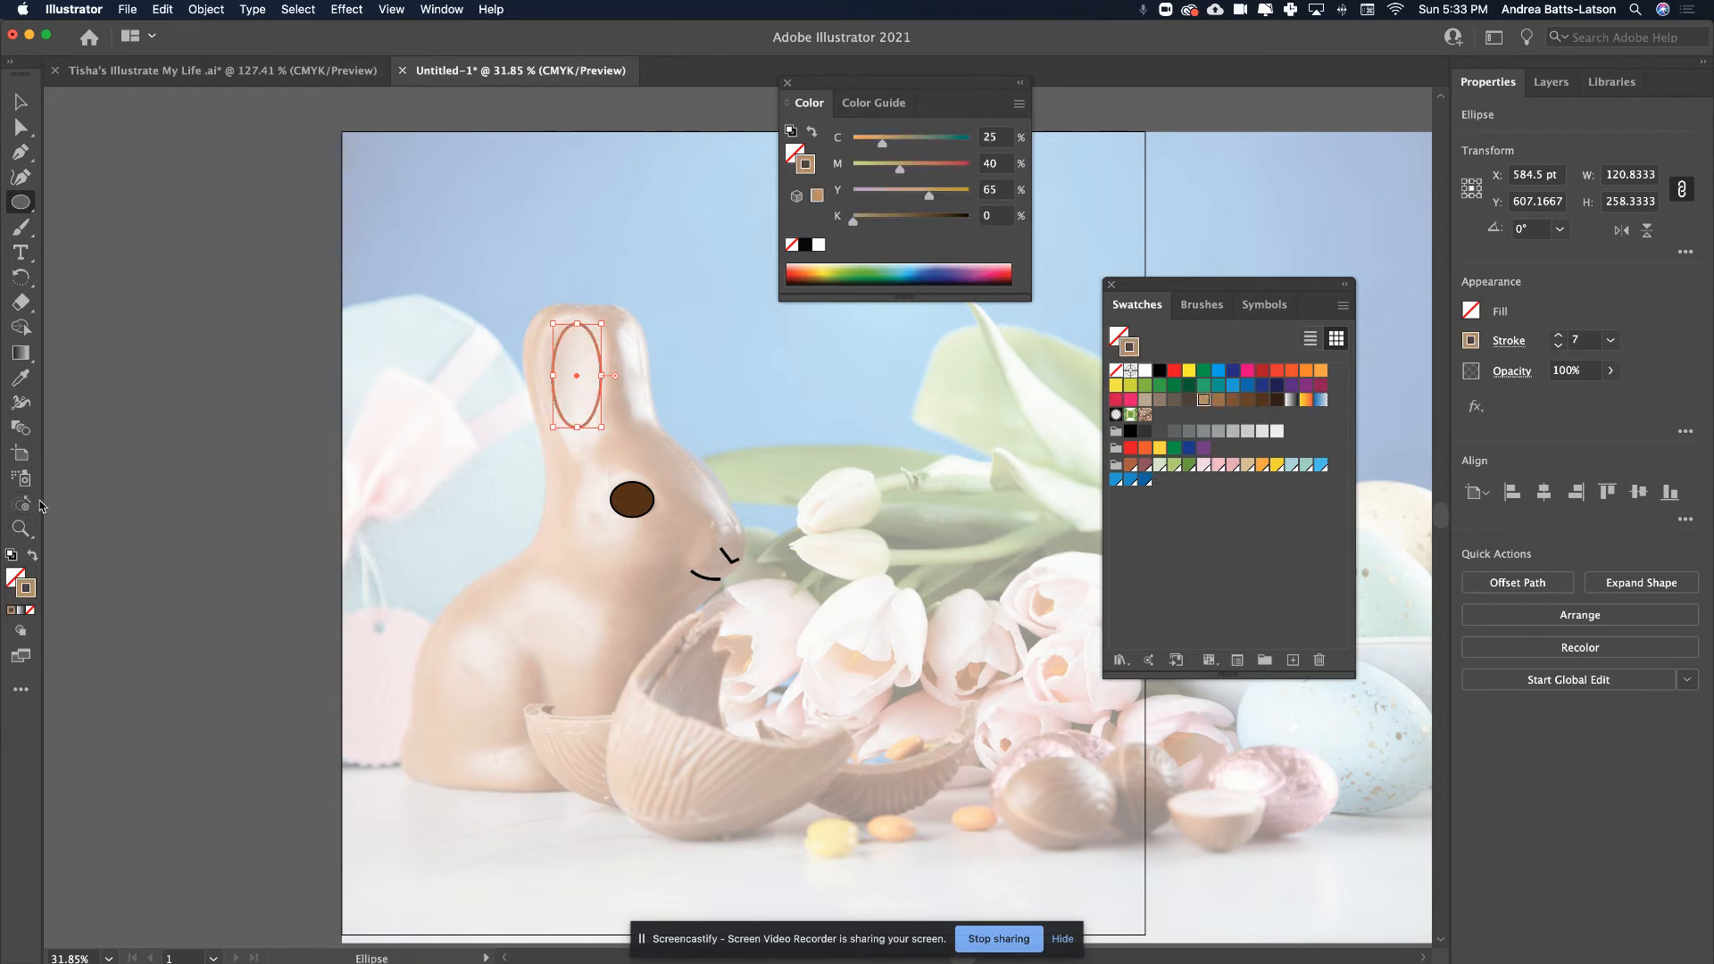
click(33, 554)
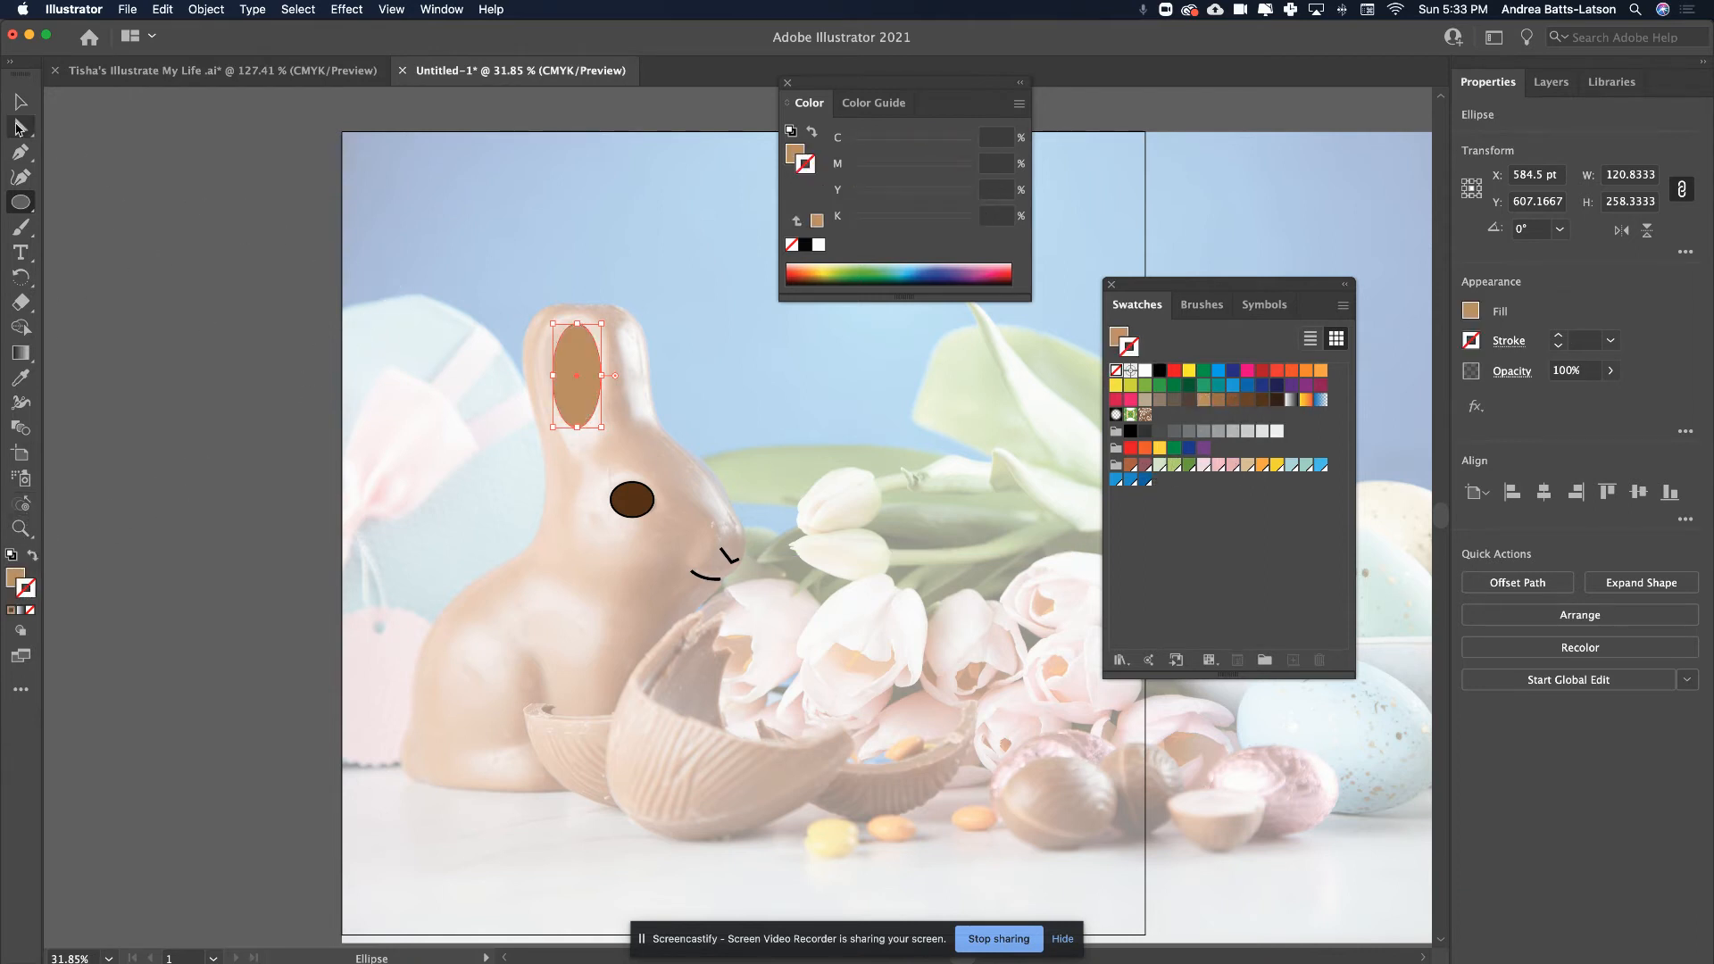
click(18, 105)
click(445, 232)
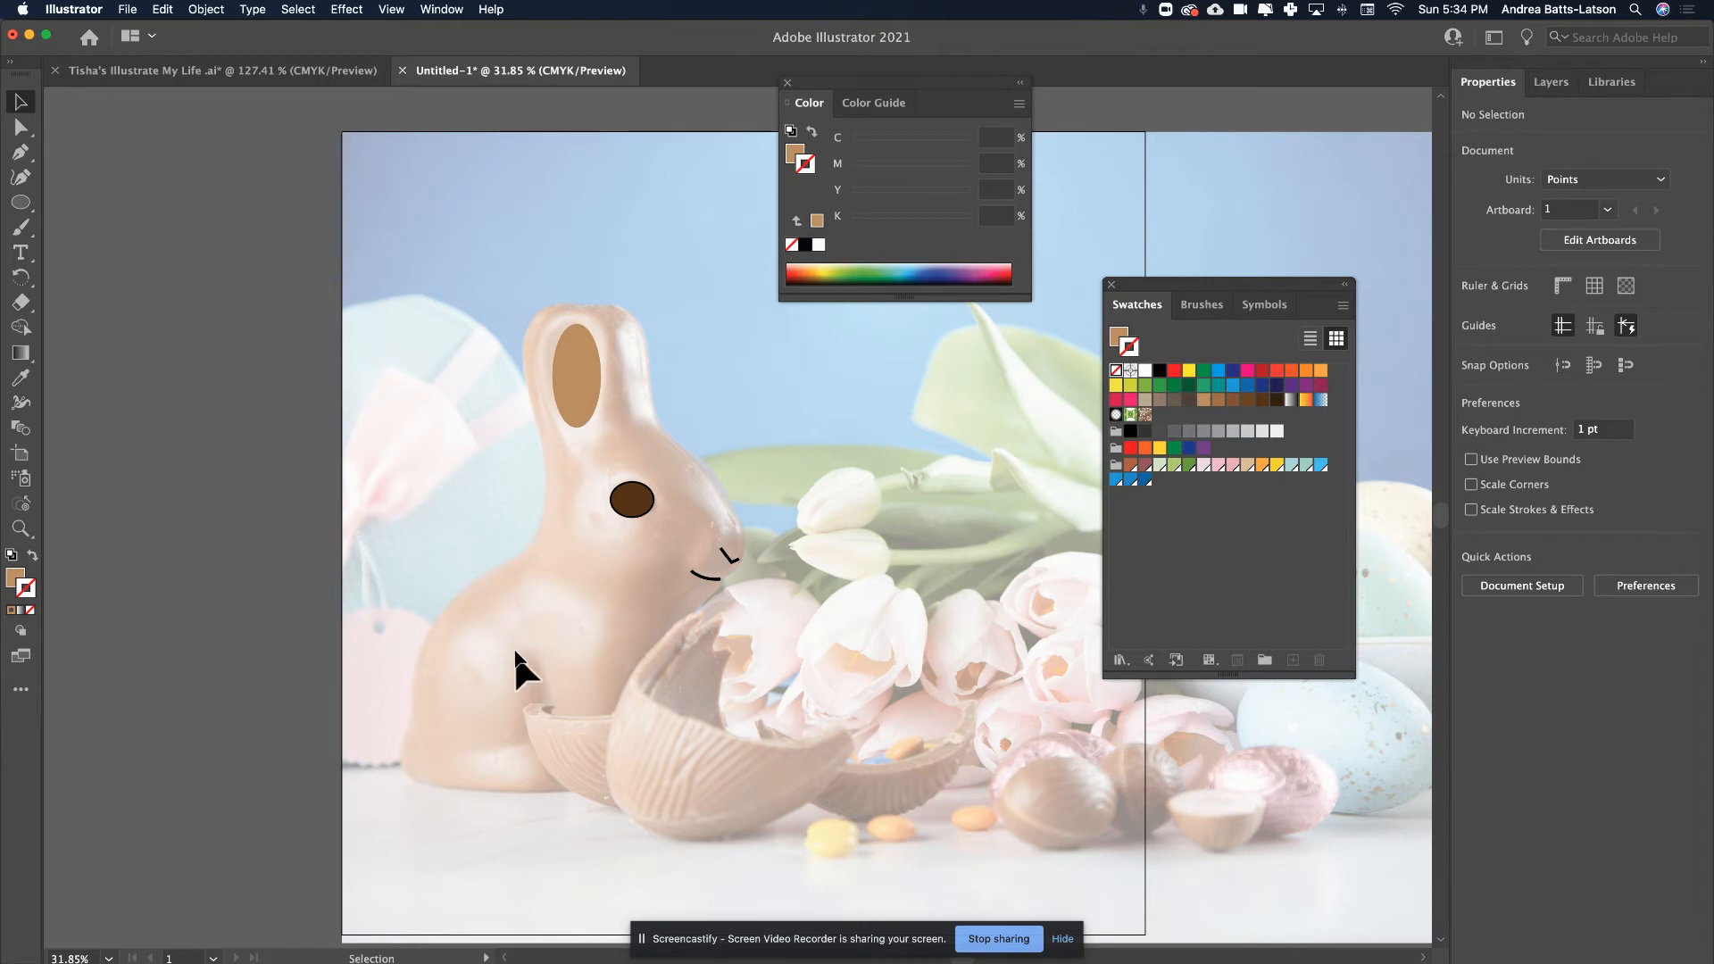
- Trace the bunny's front leg line and the curved top of its foot with the Pen tool, using a tan stroke and no fill
click(20, 152)
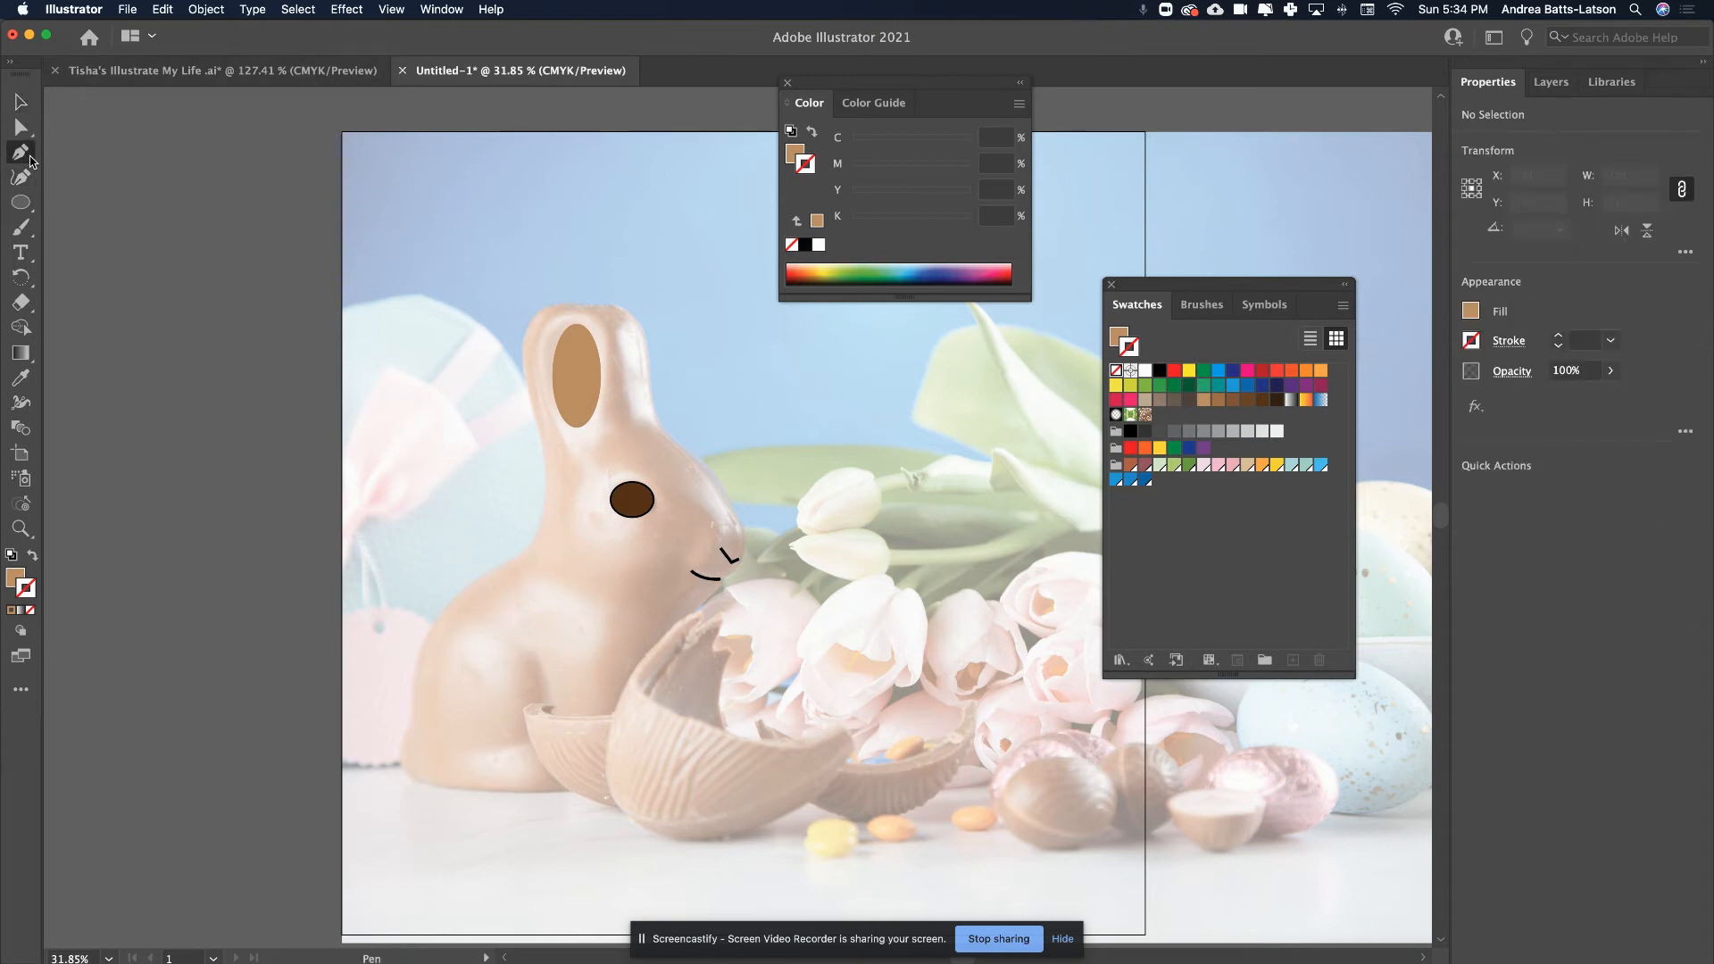
click(532, 649)
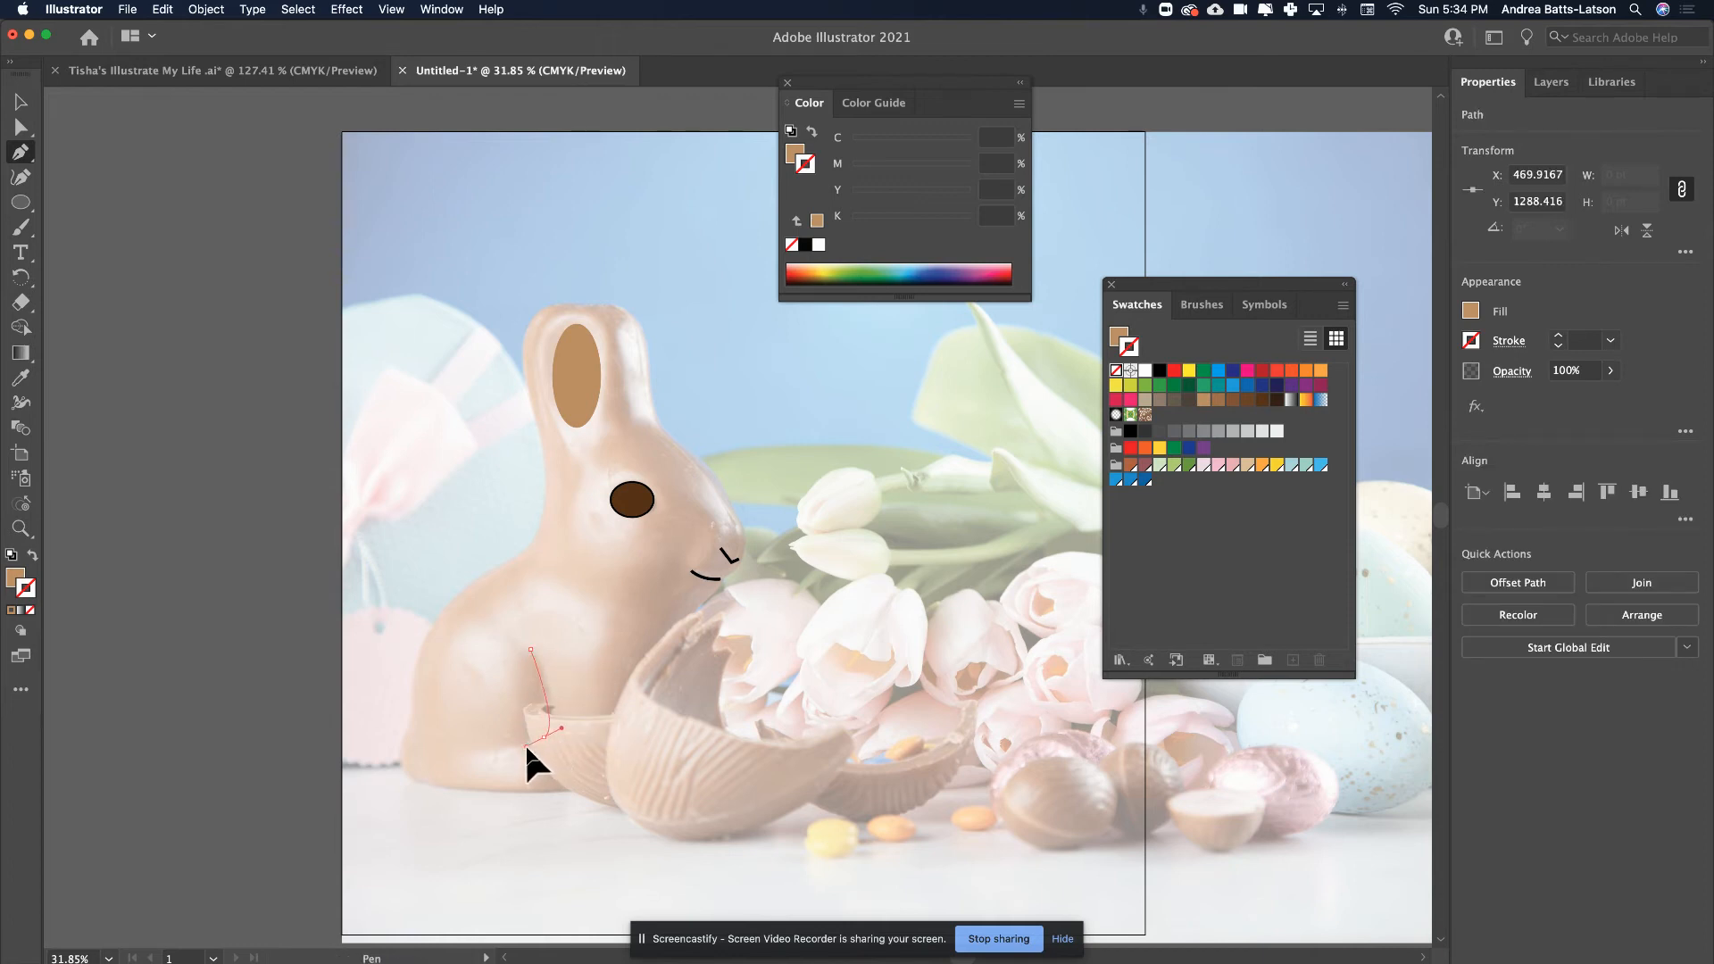
drag(534, 766, 534, 766)
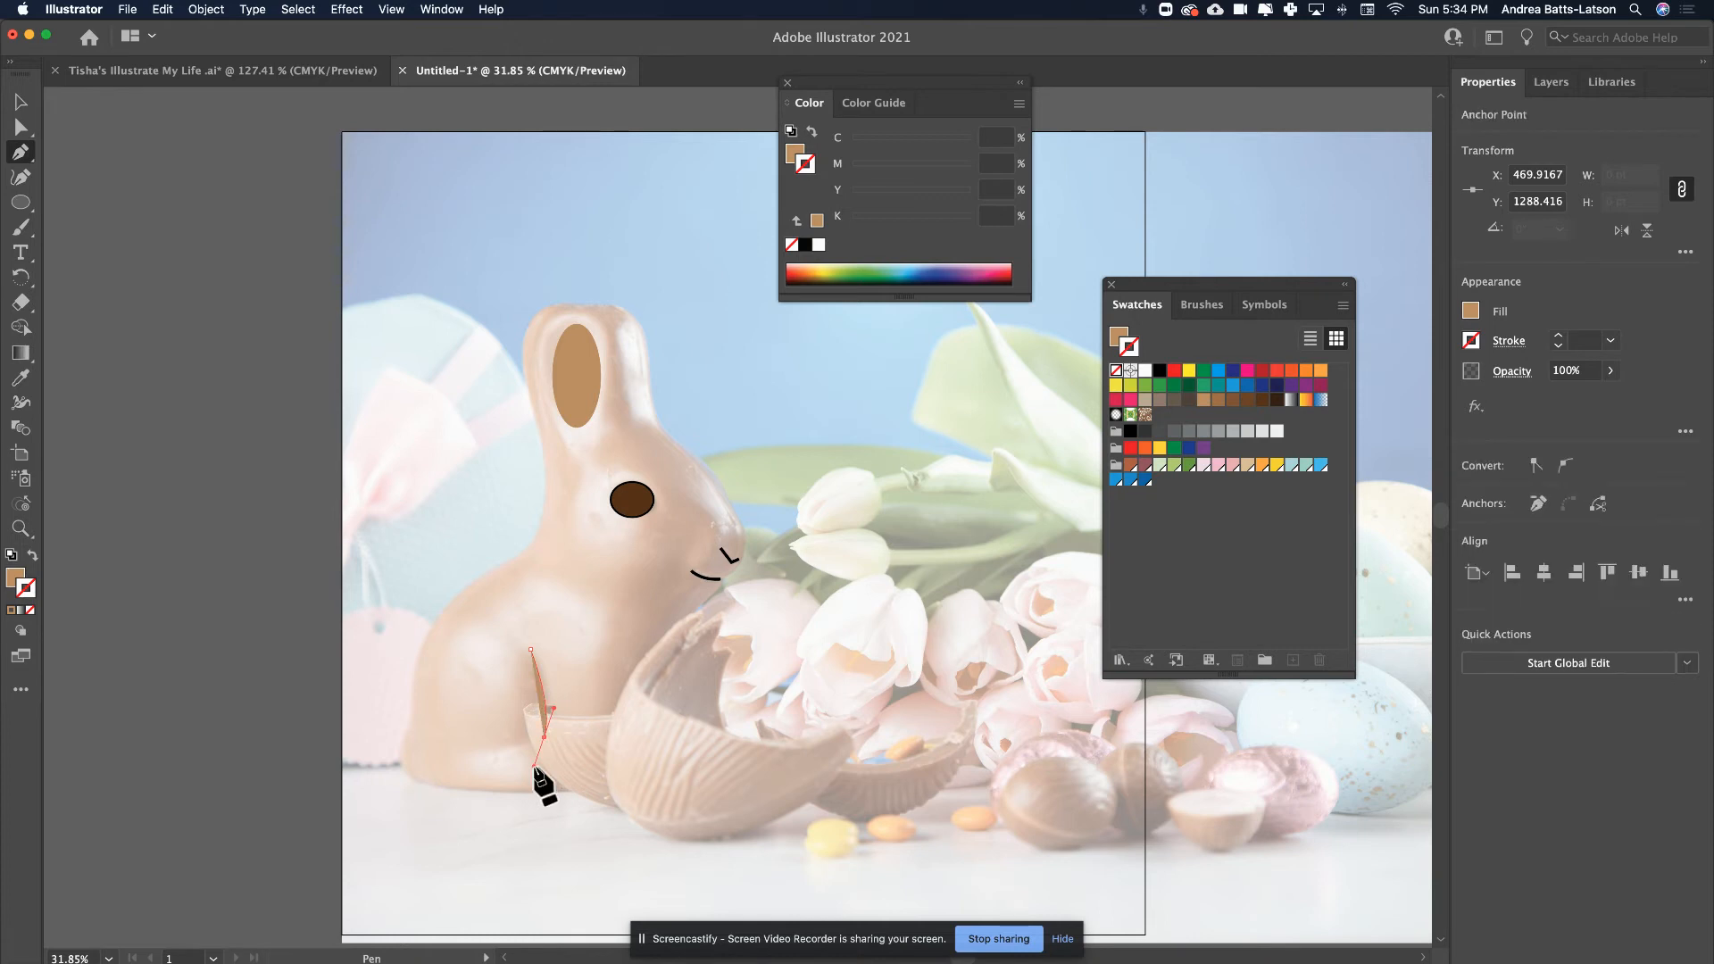
click(32, 555)
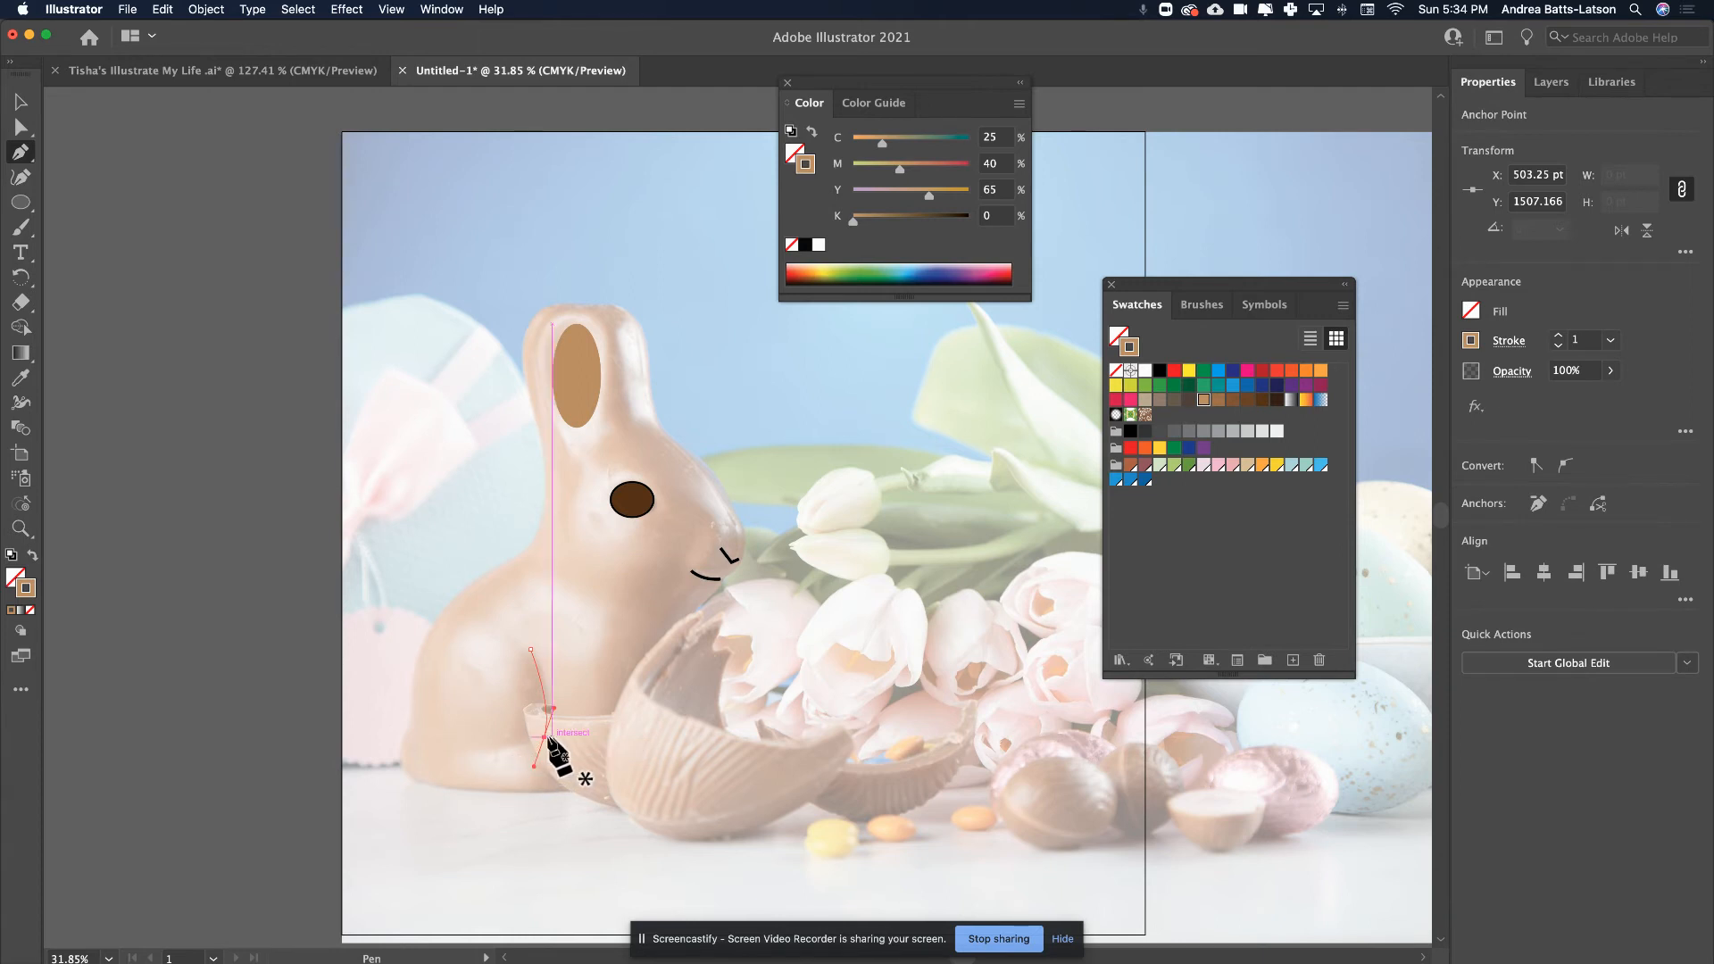
click(592, 790)
drag(487, 745, 354, 779)
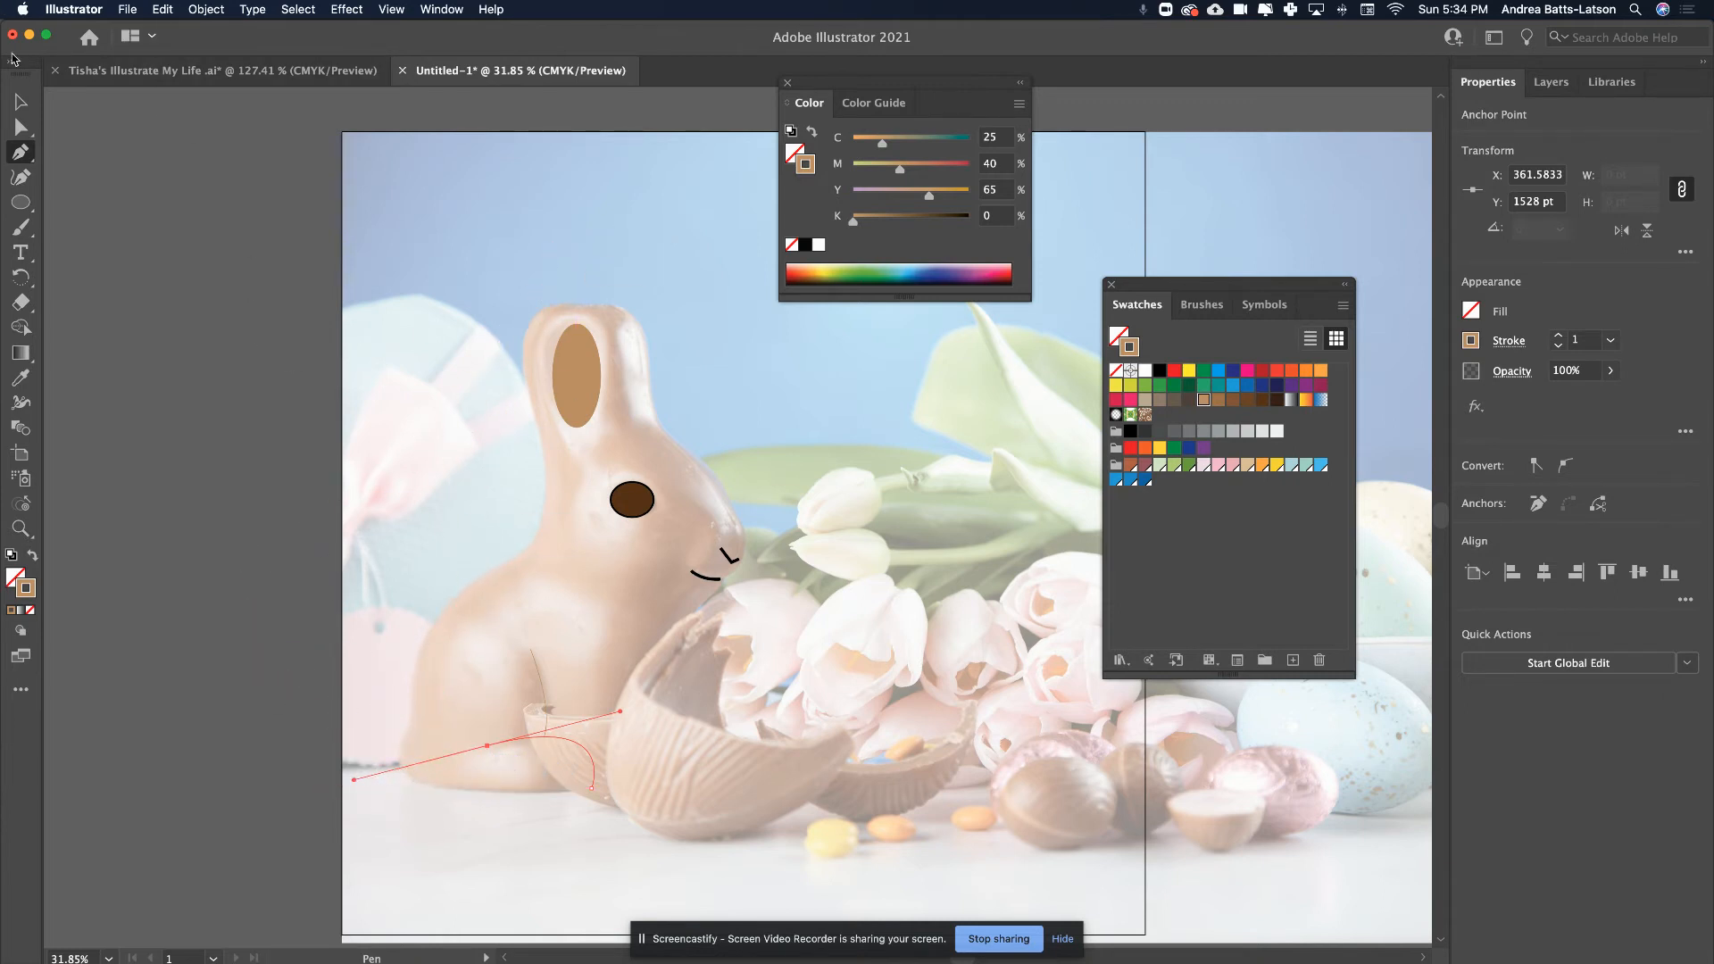
- Thicken the tan leg line and raise the foot curve's stroke weight to 6 pt
click(17, 100)
click(268, 282)
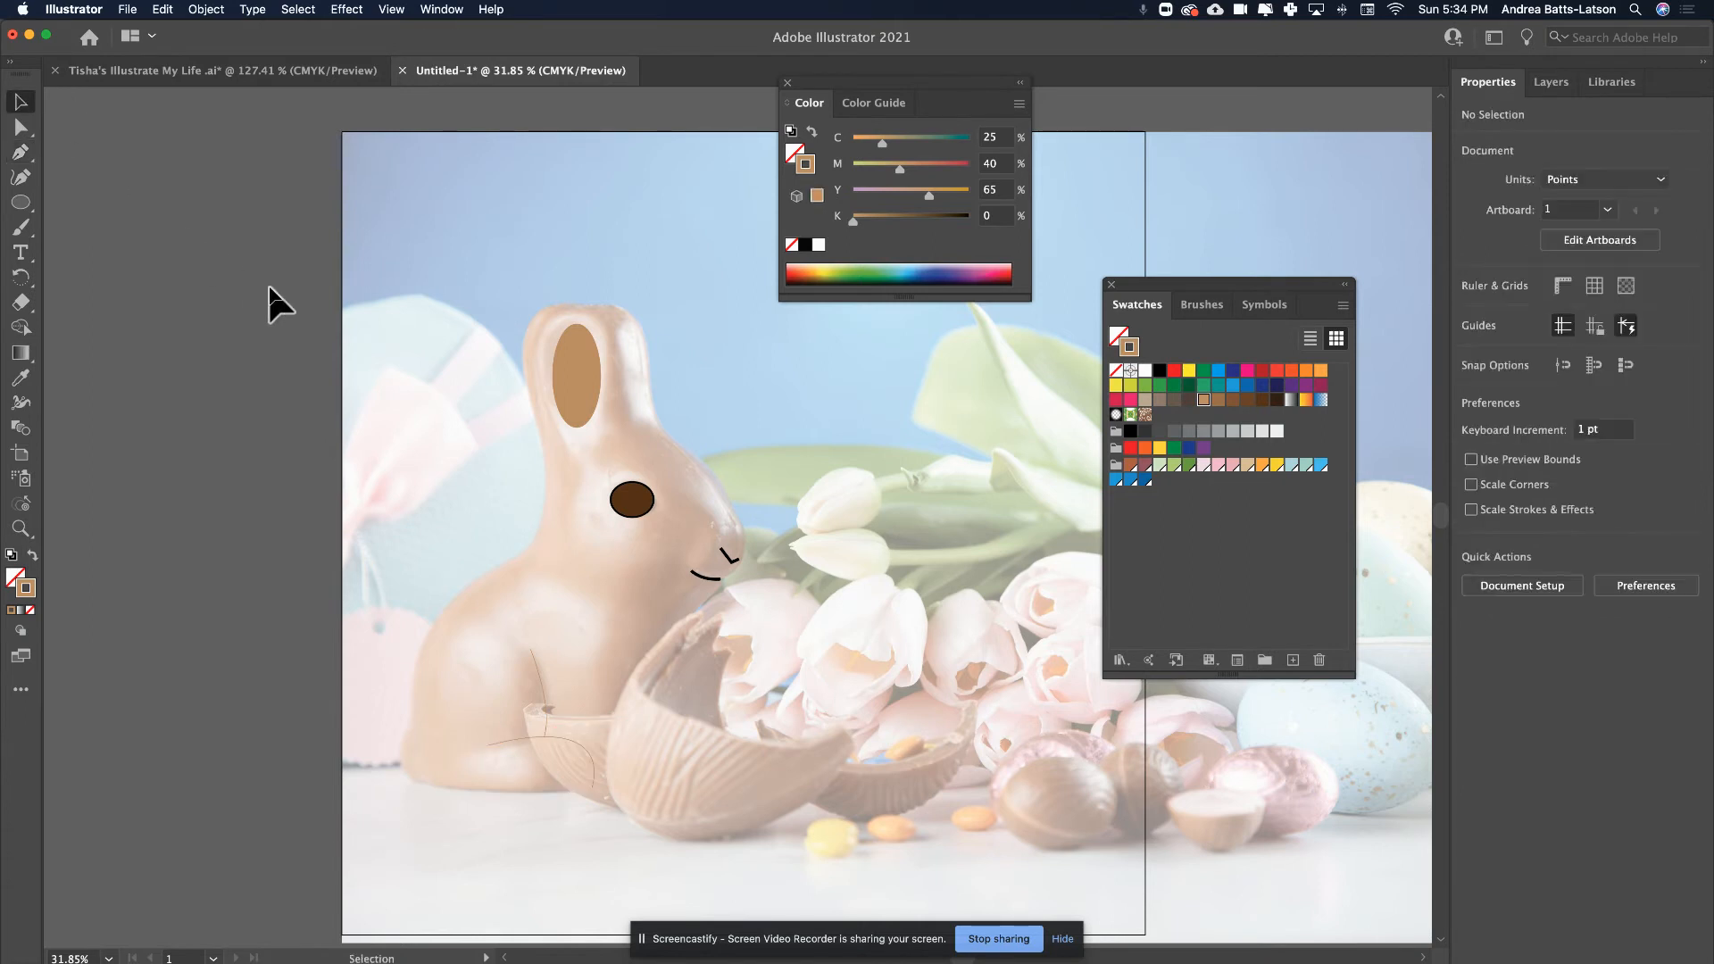
click(516, 738)
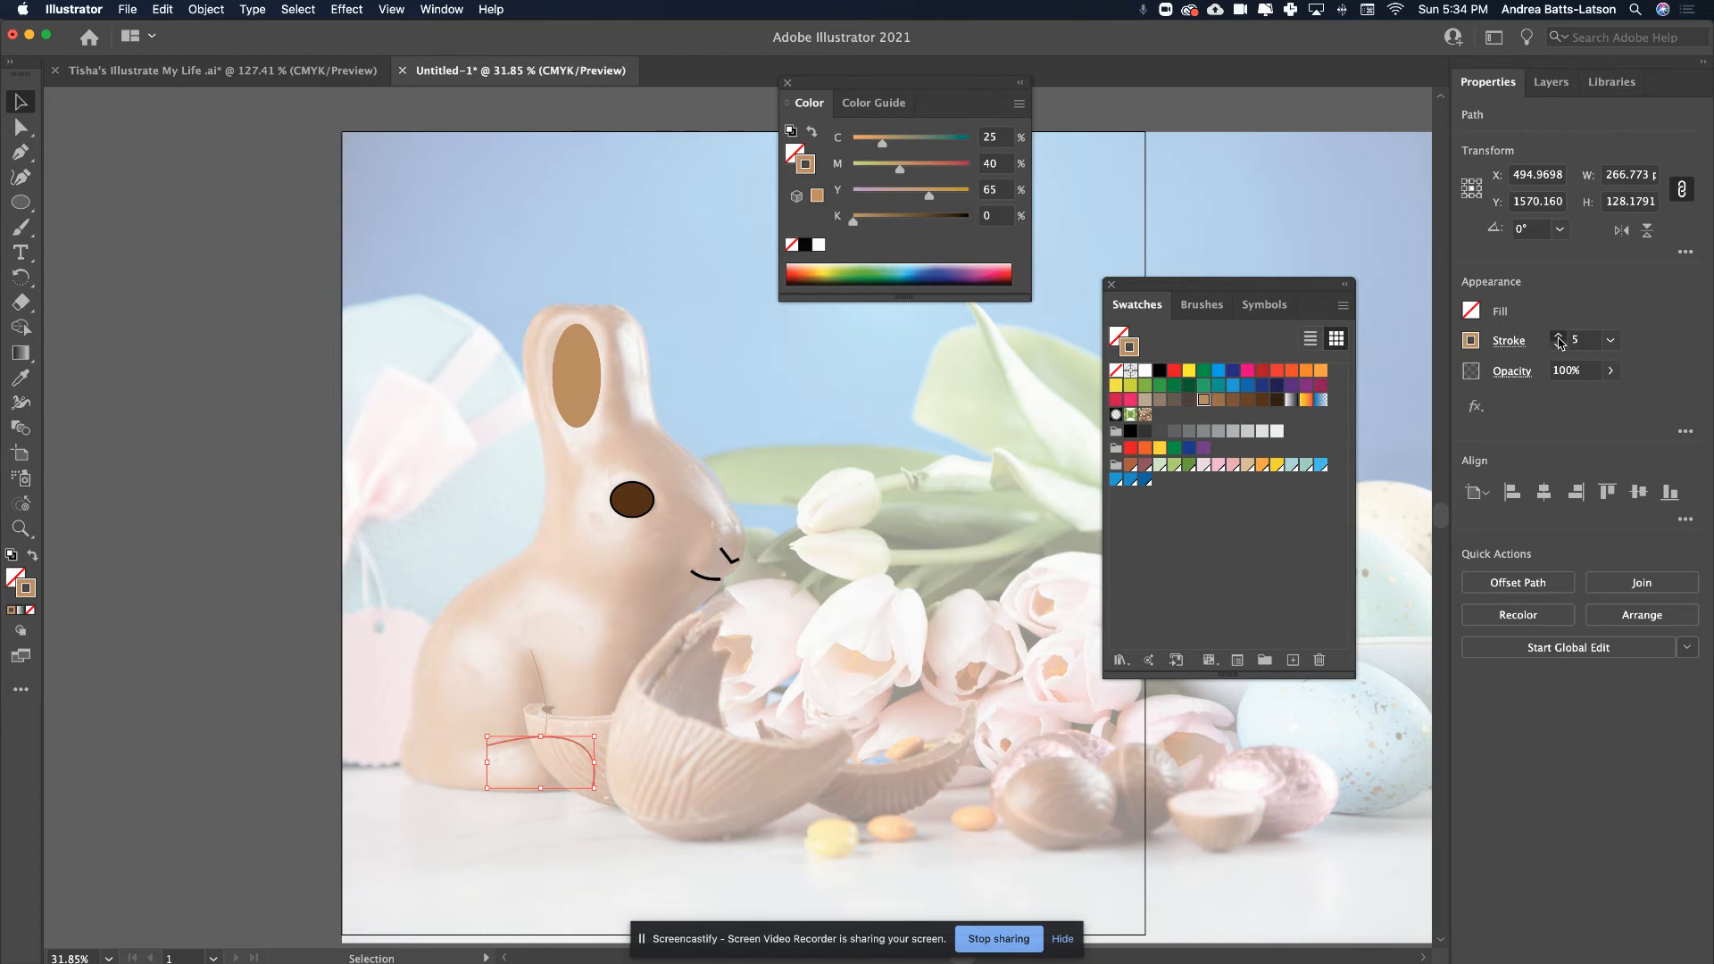
click(544, 700)
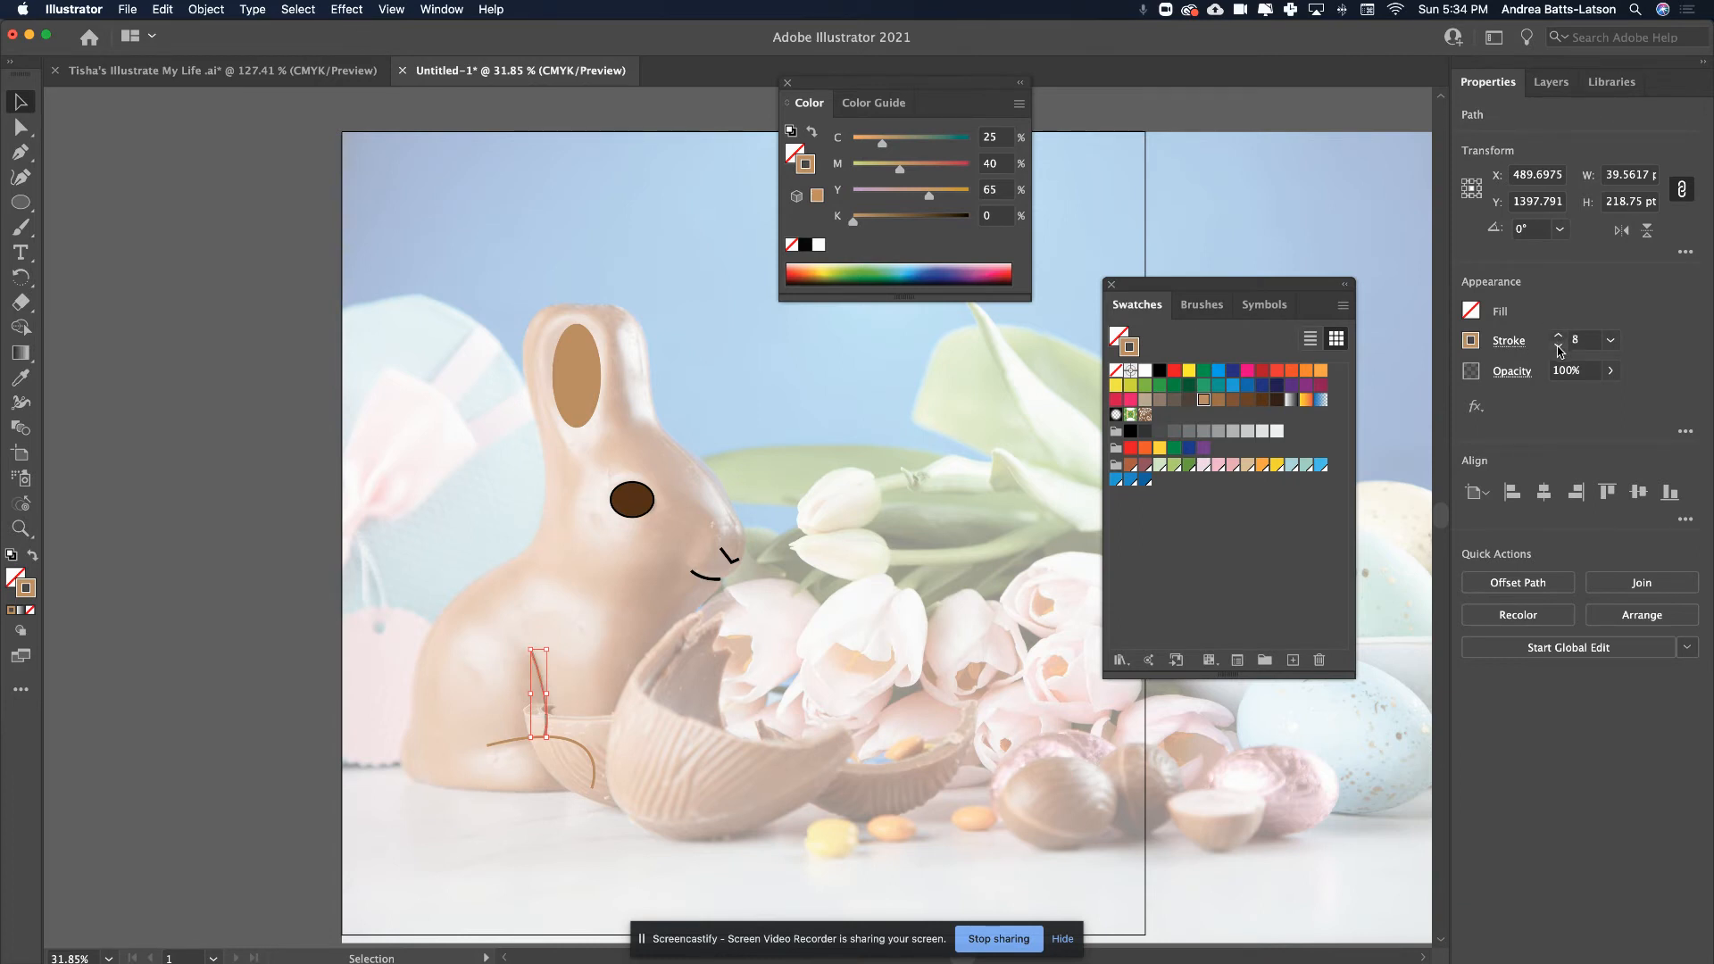
click(456, 614)
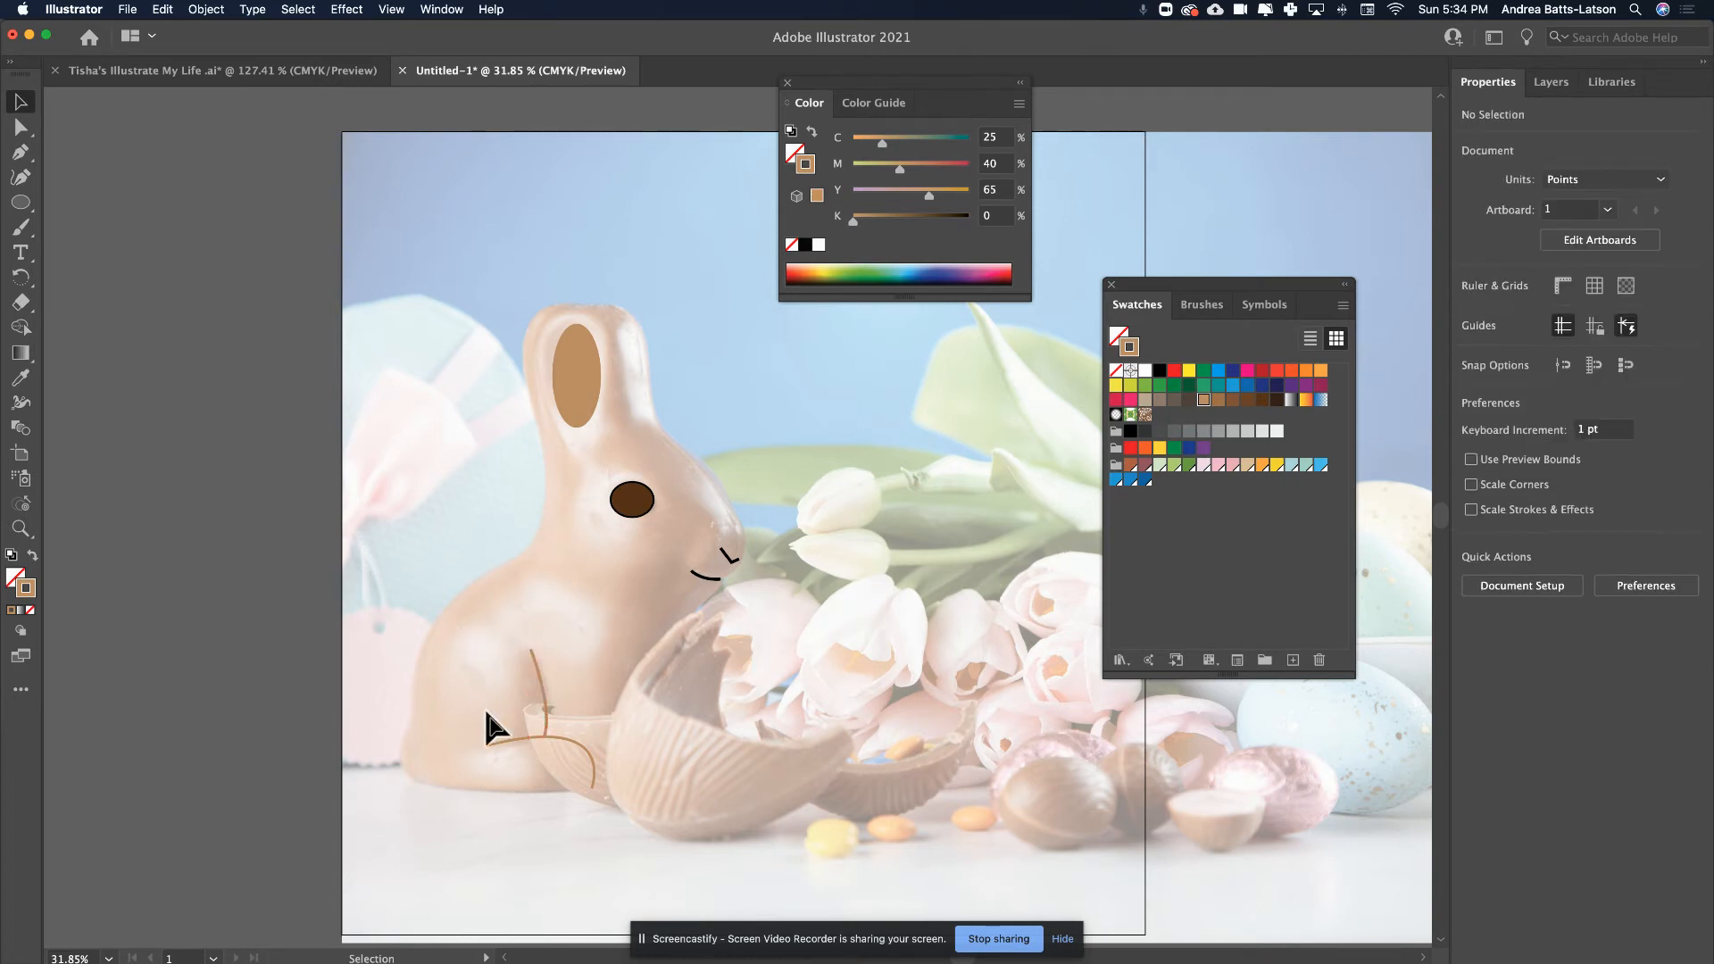
click(510, 740)
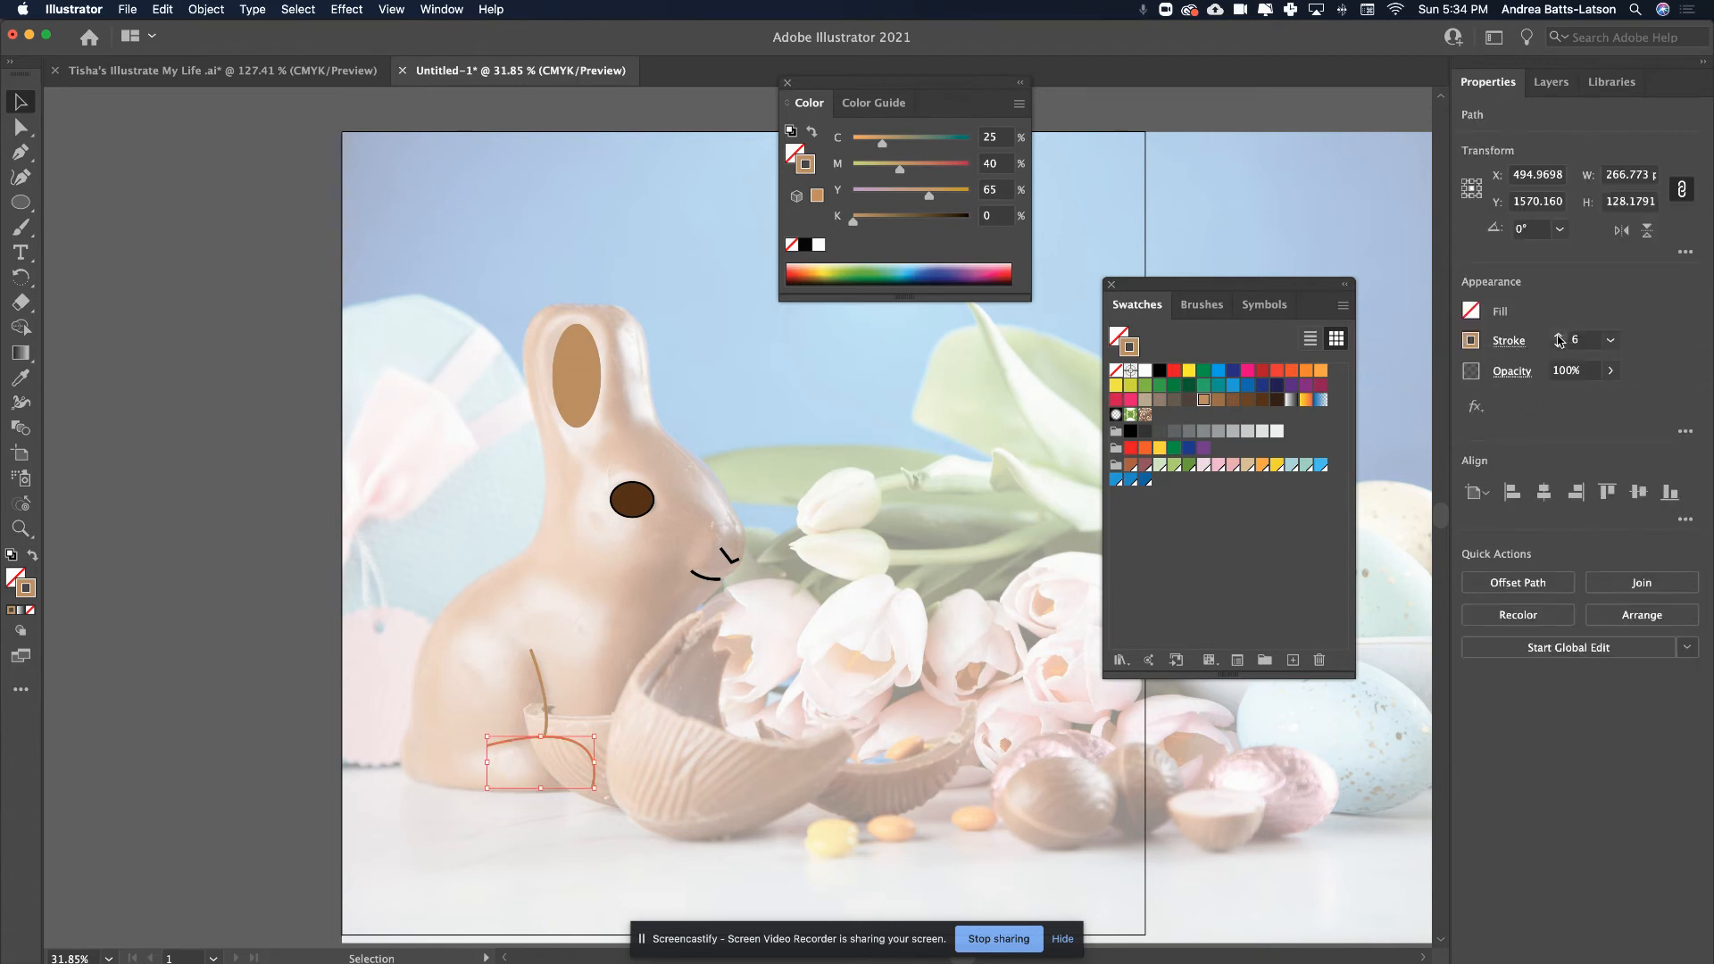
click(424, 564)
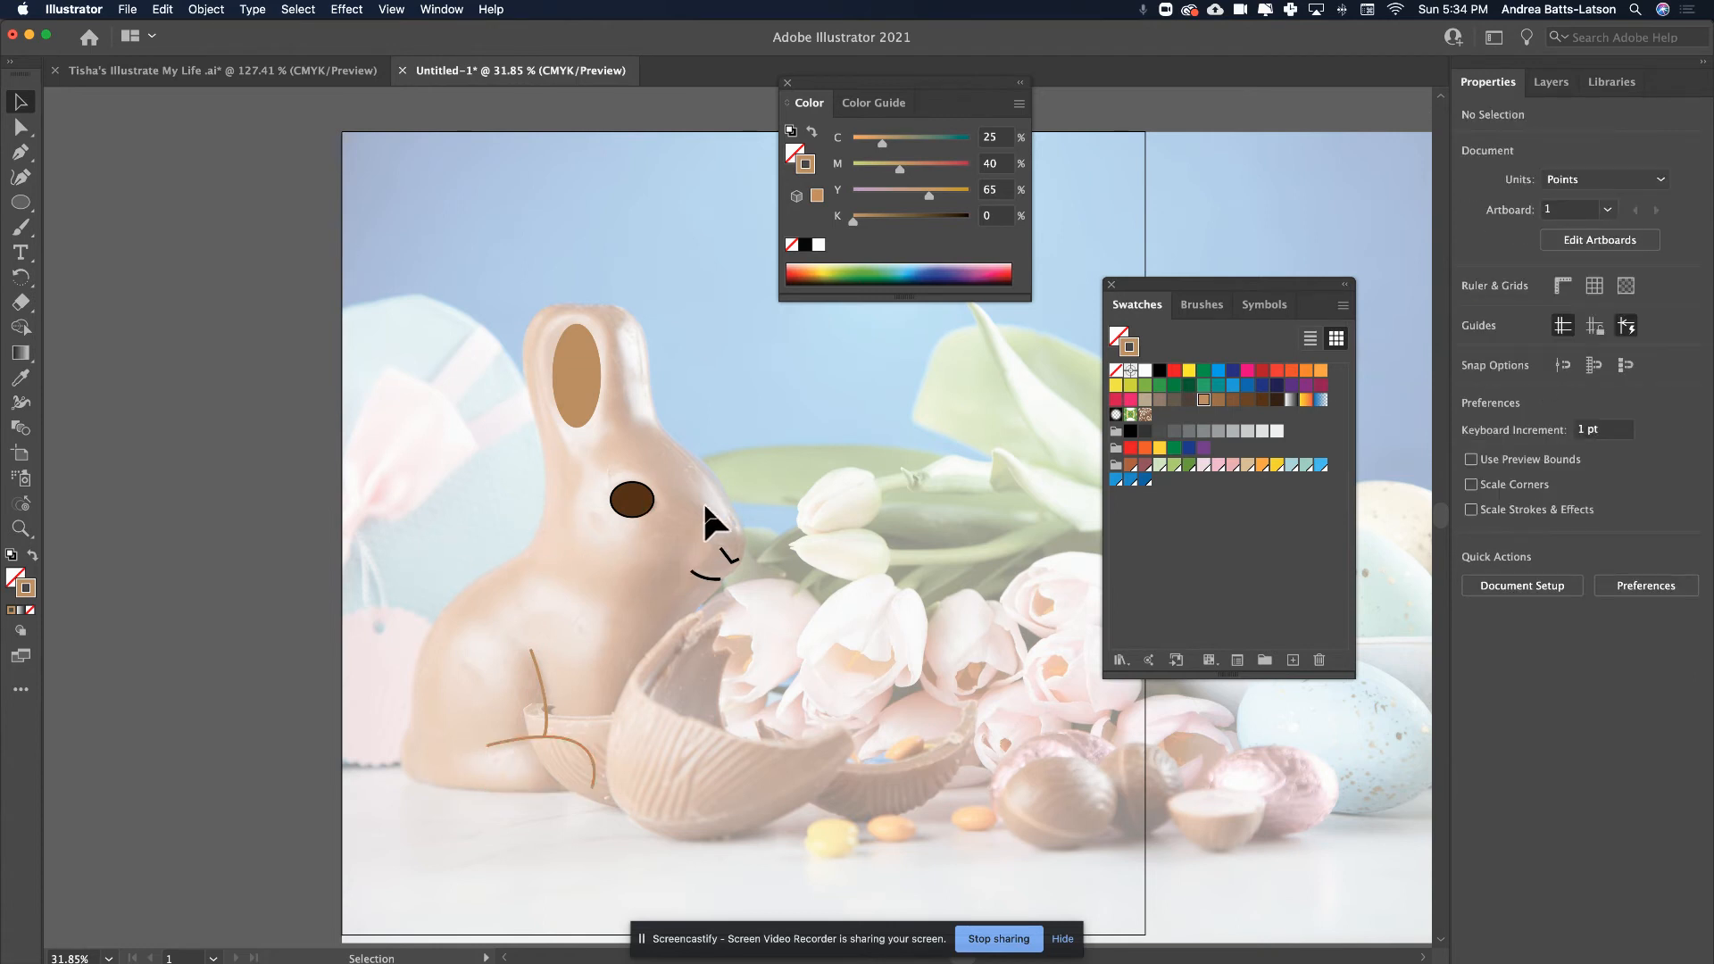
- Recolor the strokes of the bunny's nose and mouth lines to tan C=25 M=40 Y=65 K=0
drag(744, 603, 745, 603)
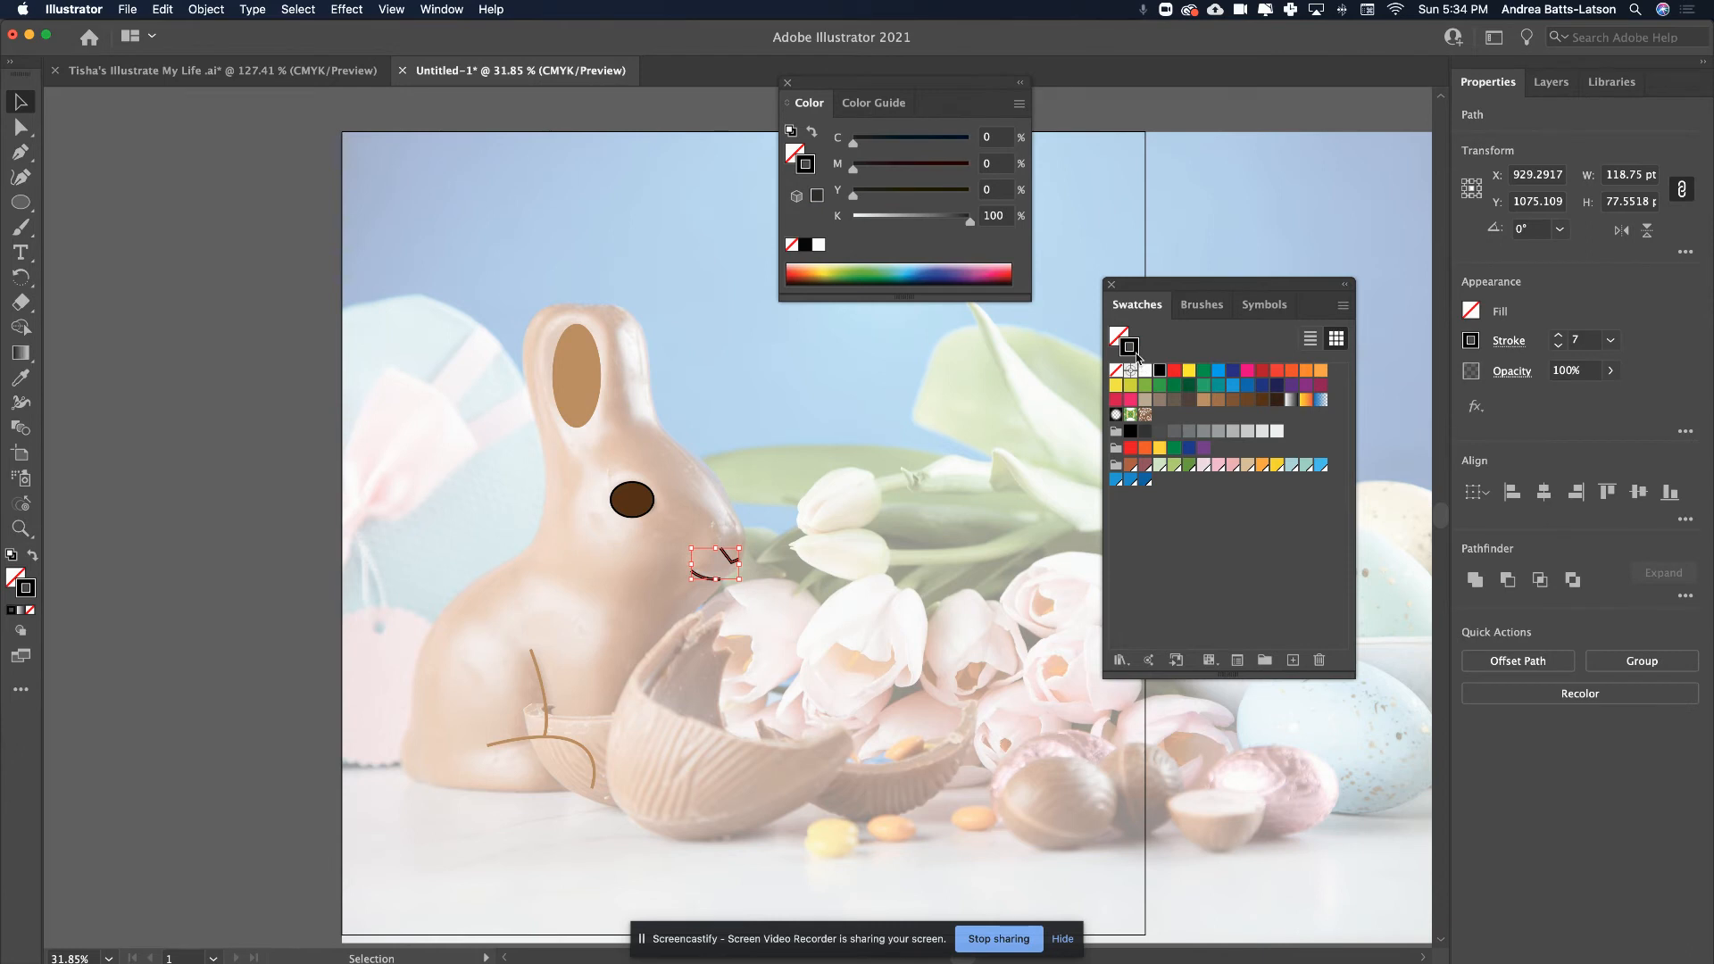
click(1203, 399)
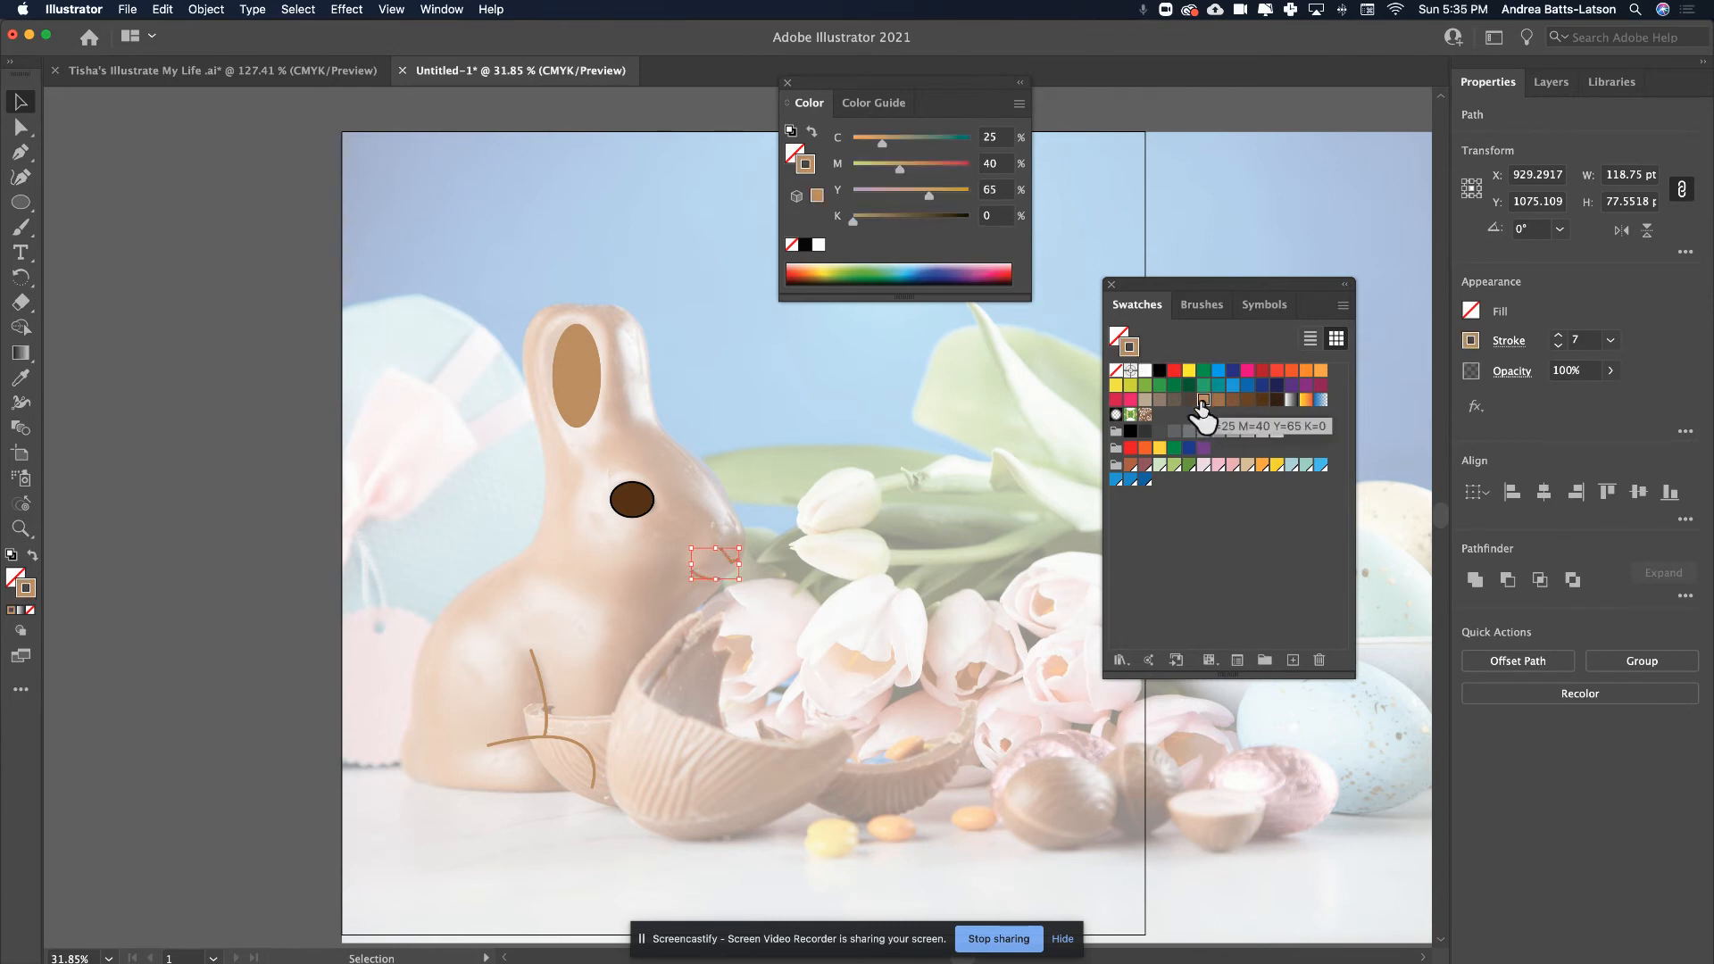
click(394, 528)
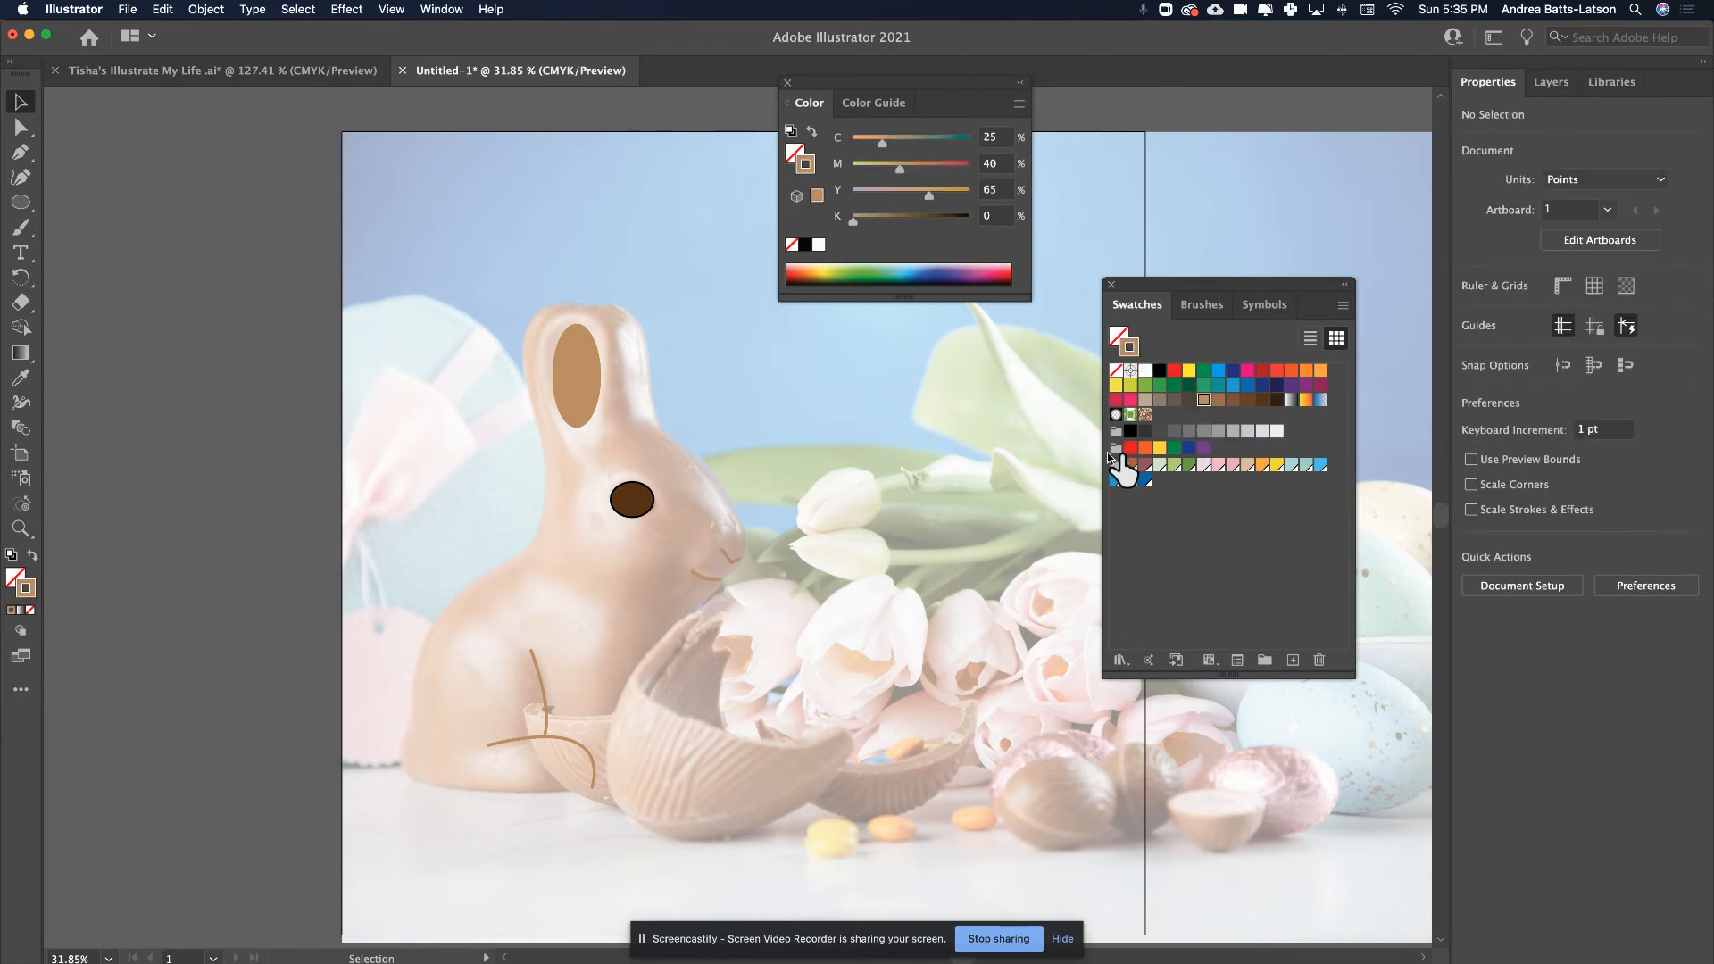
- Show the hidden bunny outline and fill it with brown C=40 M=65 Y=90 K=35 without a stroke
click(1551, 82)
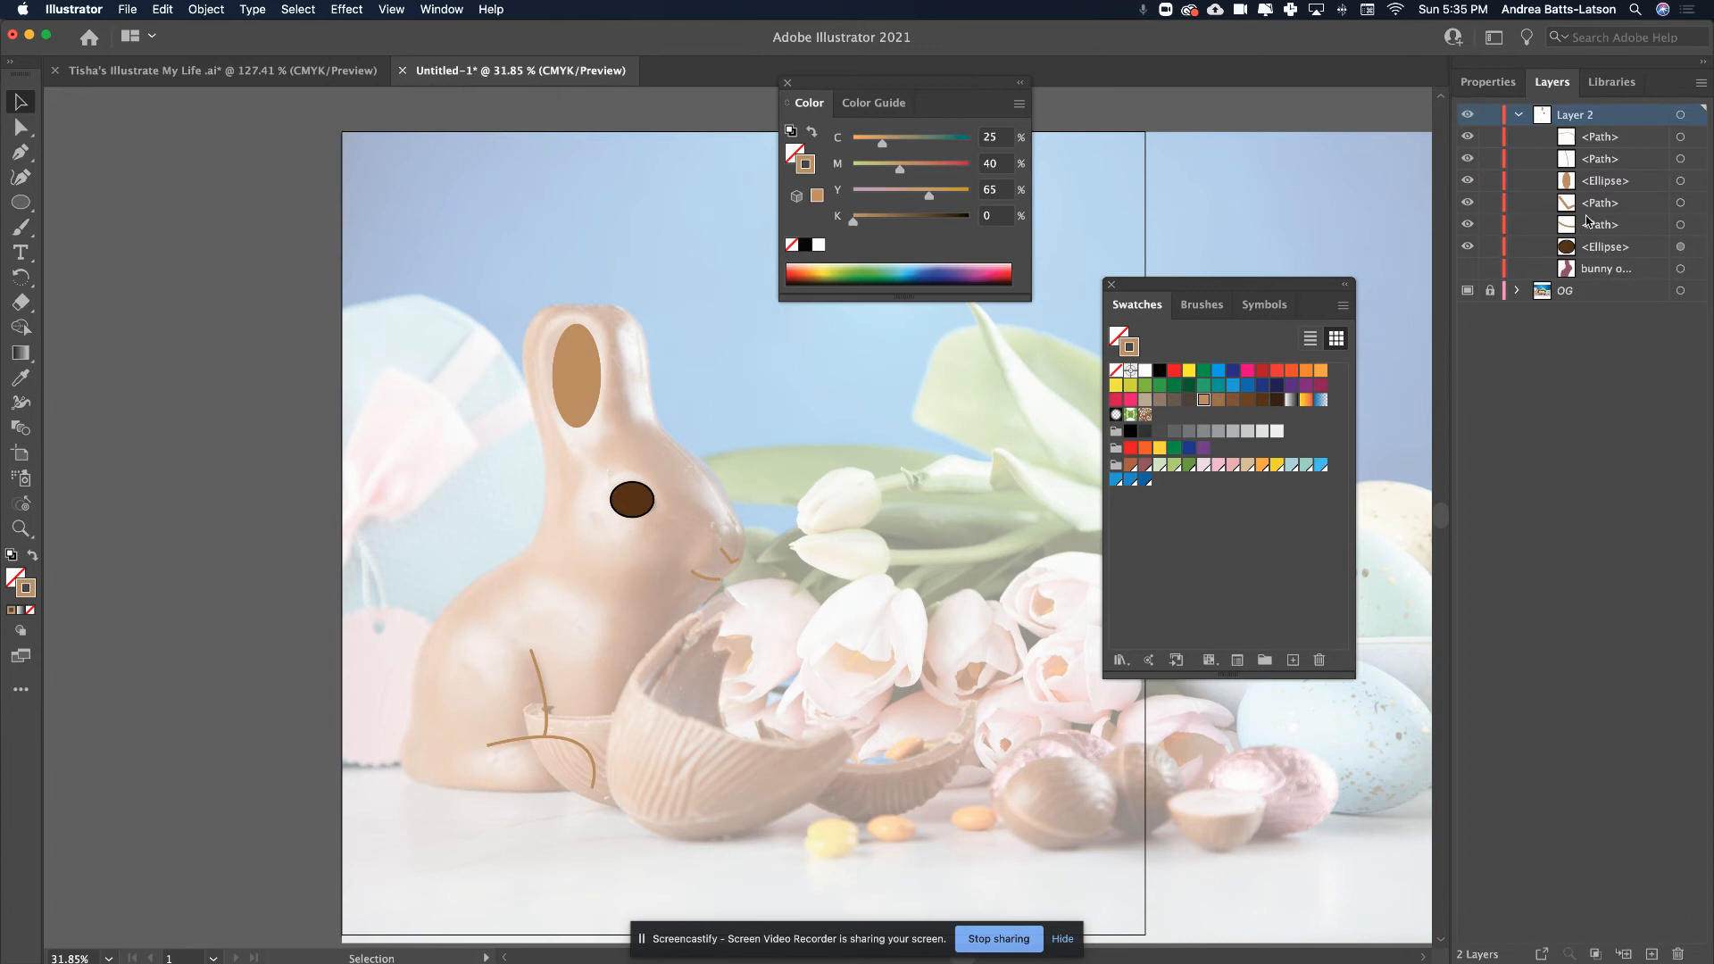
click(1467, 268)
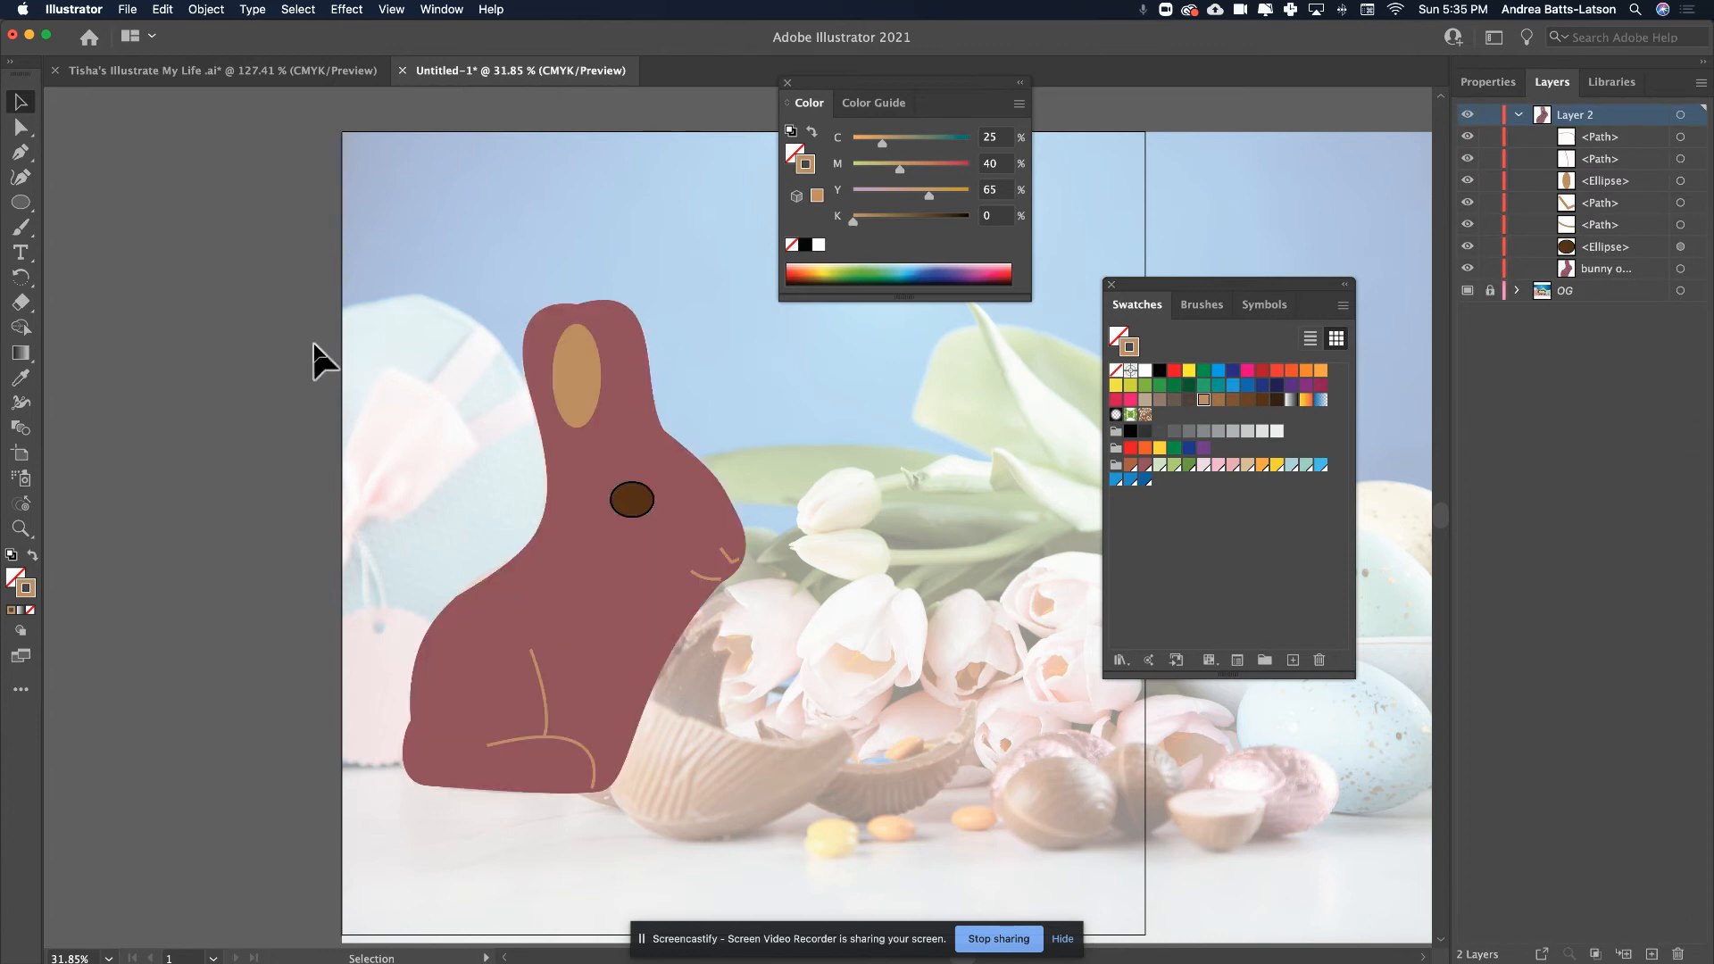
click(635, 380)
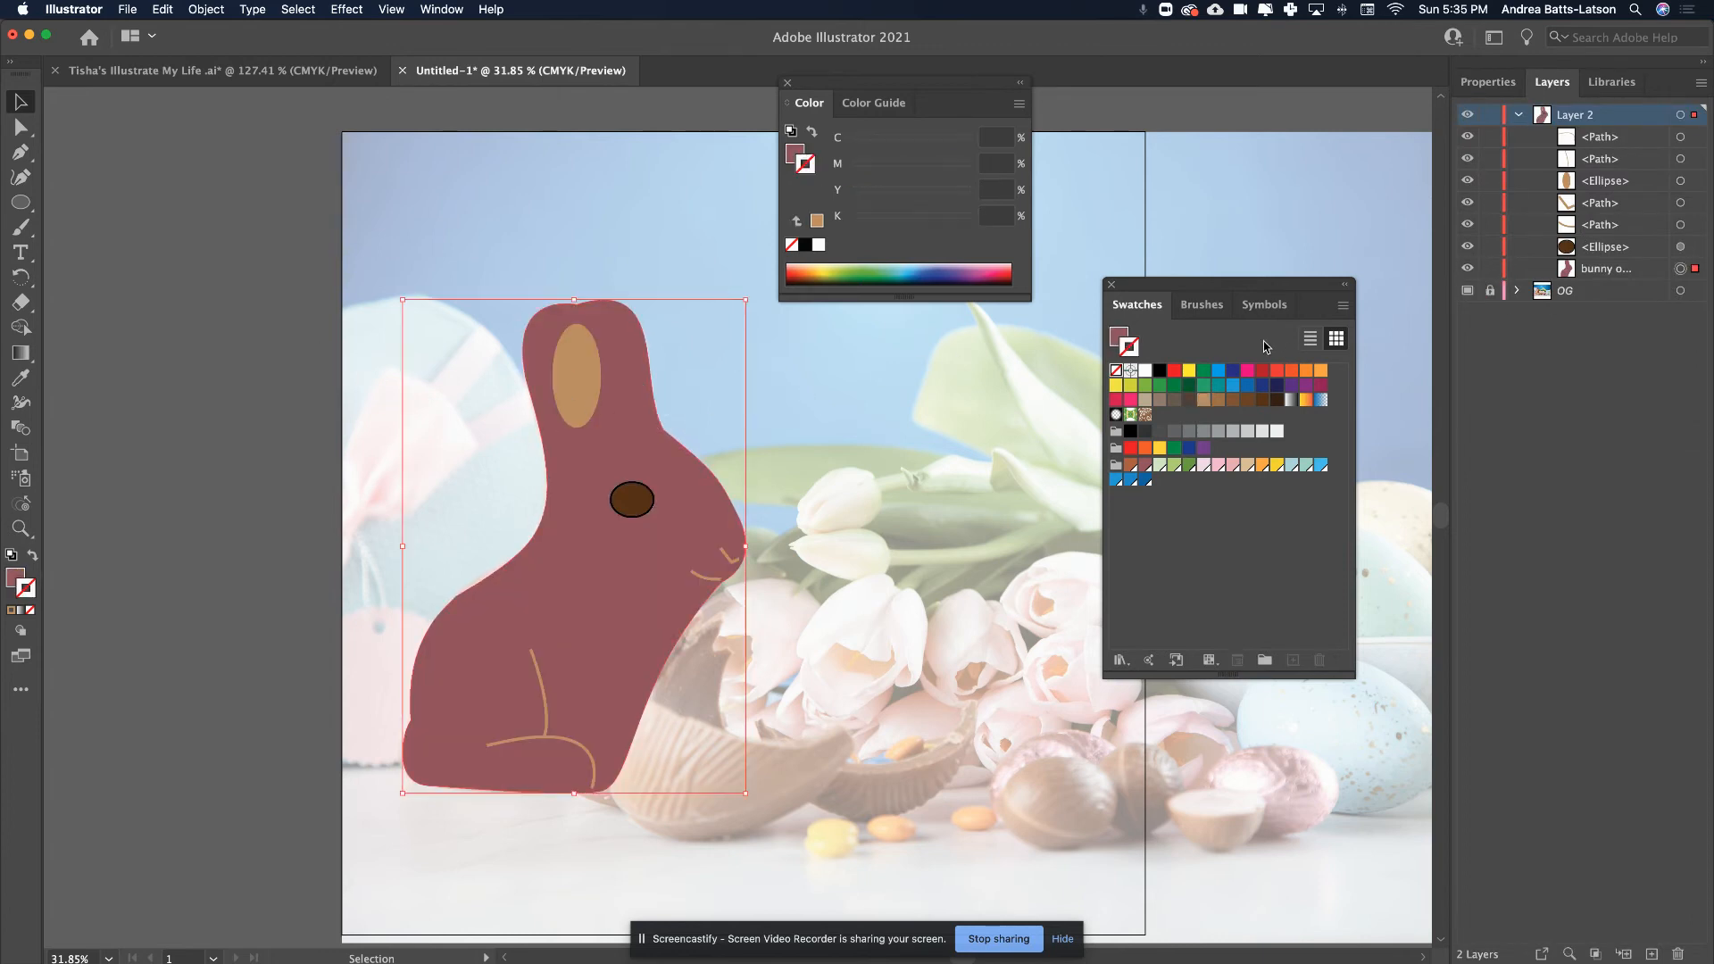
click(1247, 401)
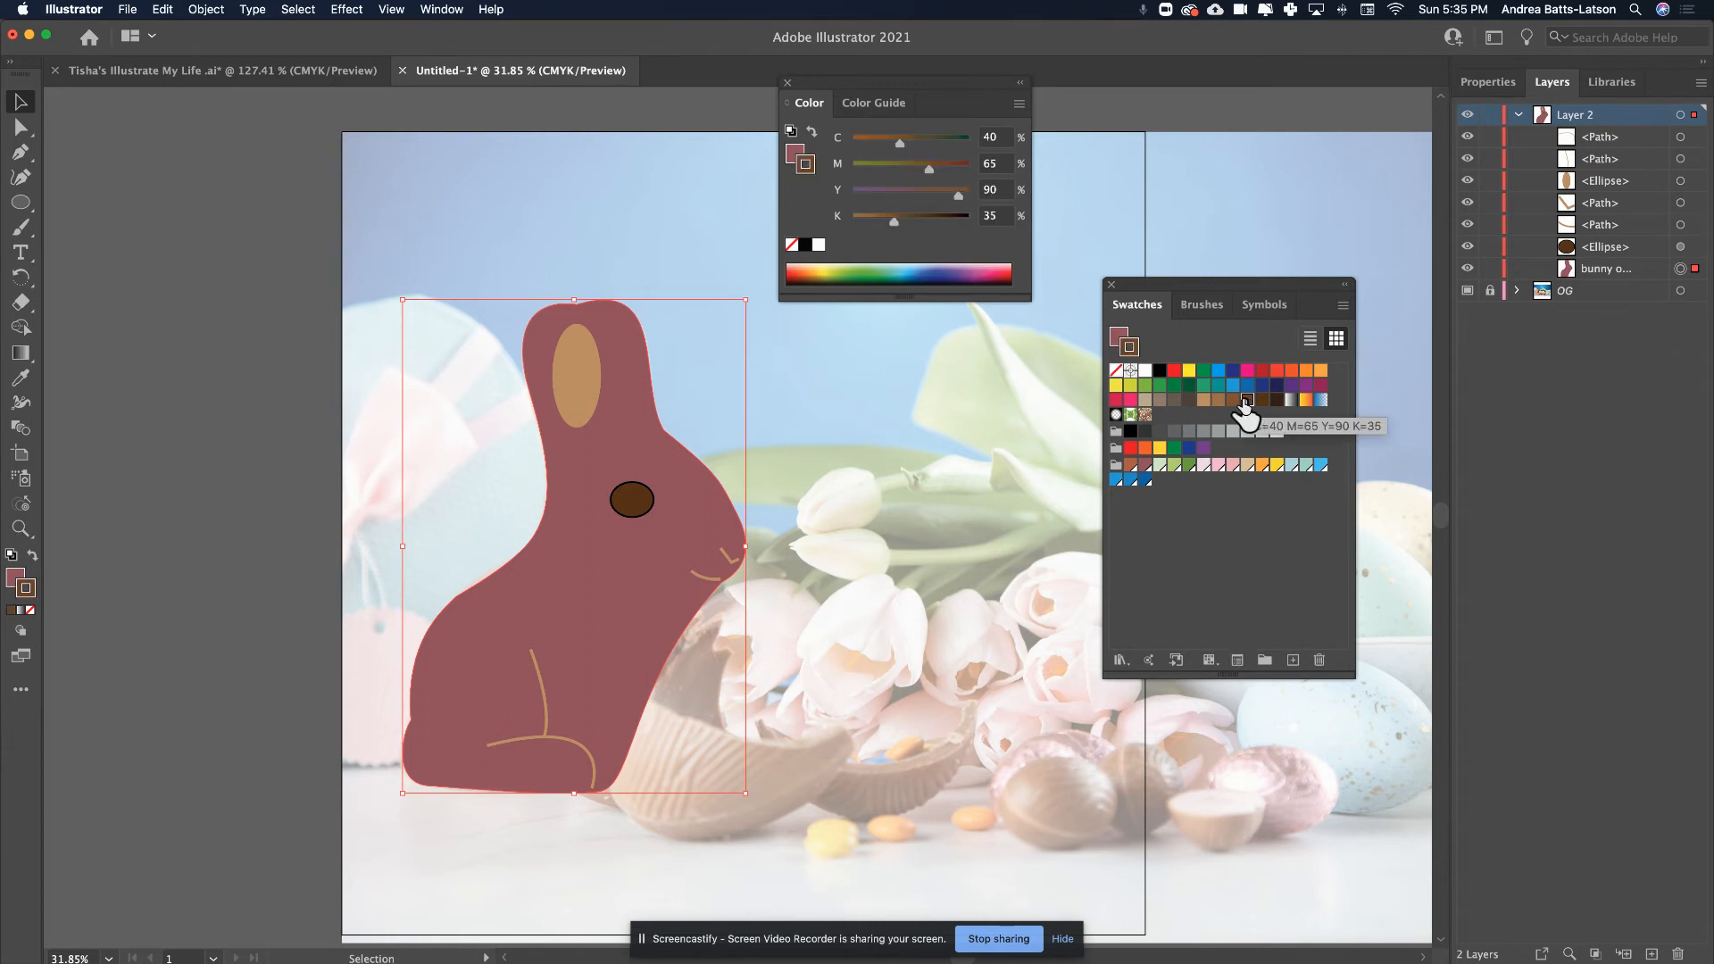
click(33, 555)
click(7, 578)
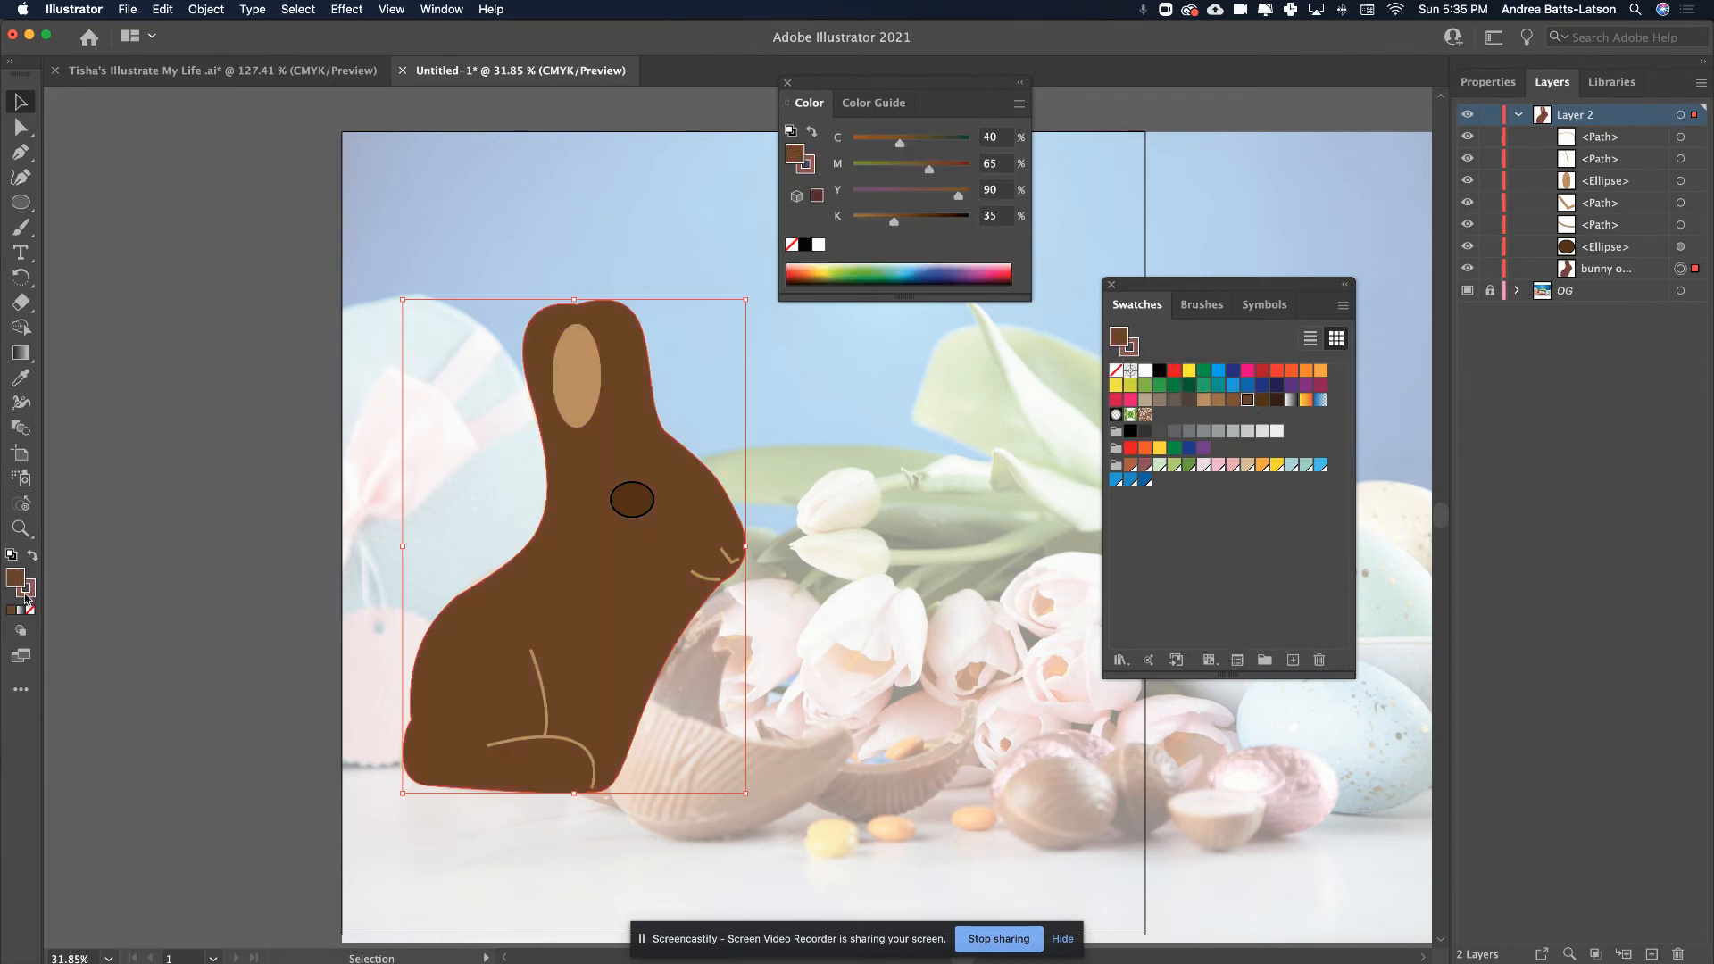
click(25, 593)
click(30, 611)
click(236, 468)
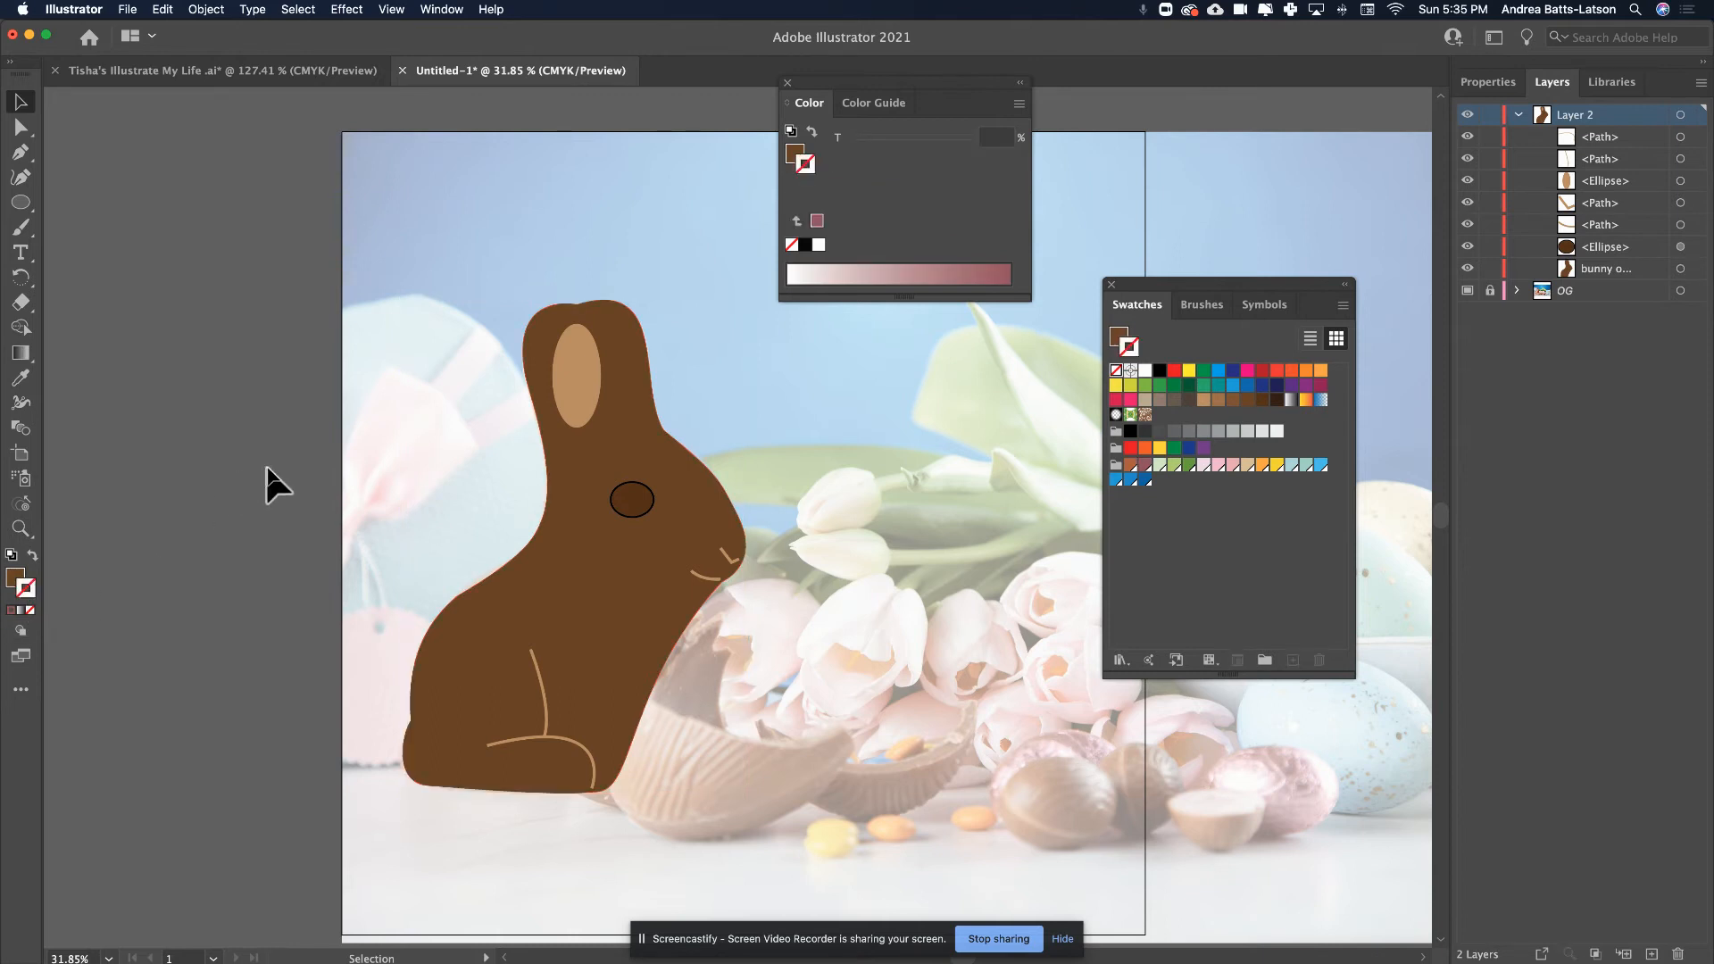
- Fill the bunny's eye ellipse with dark brown C=50 M=70 Y=80 K=70 and remove its stroke
click(623, 500)
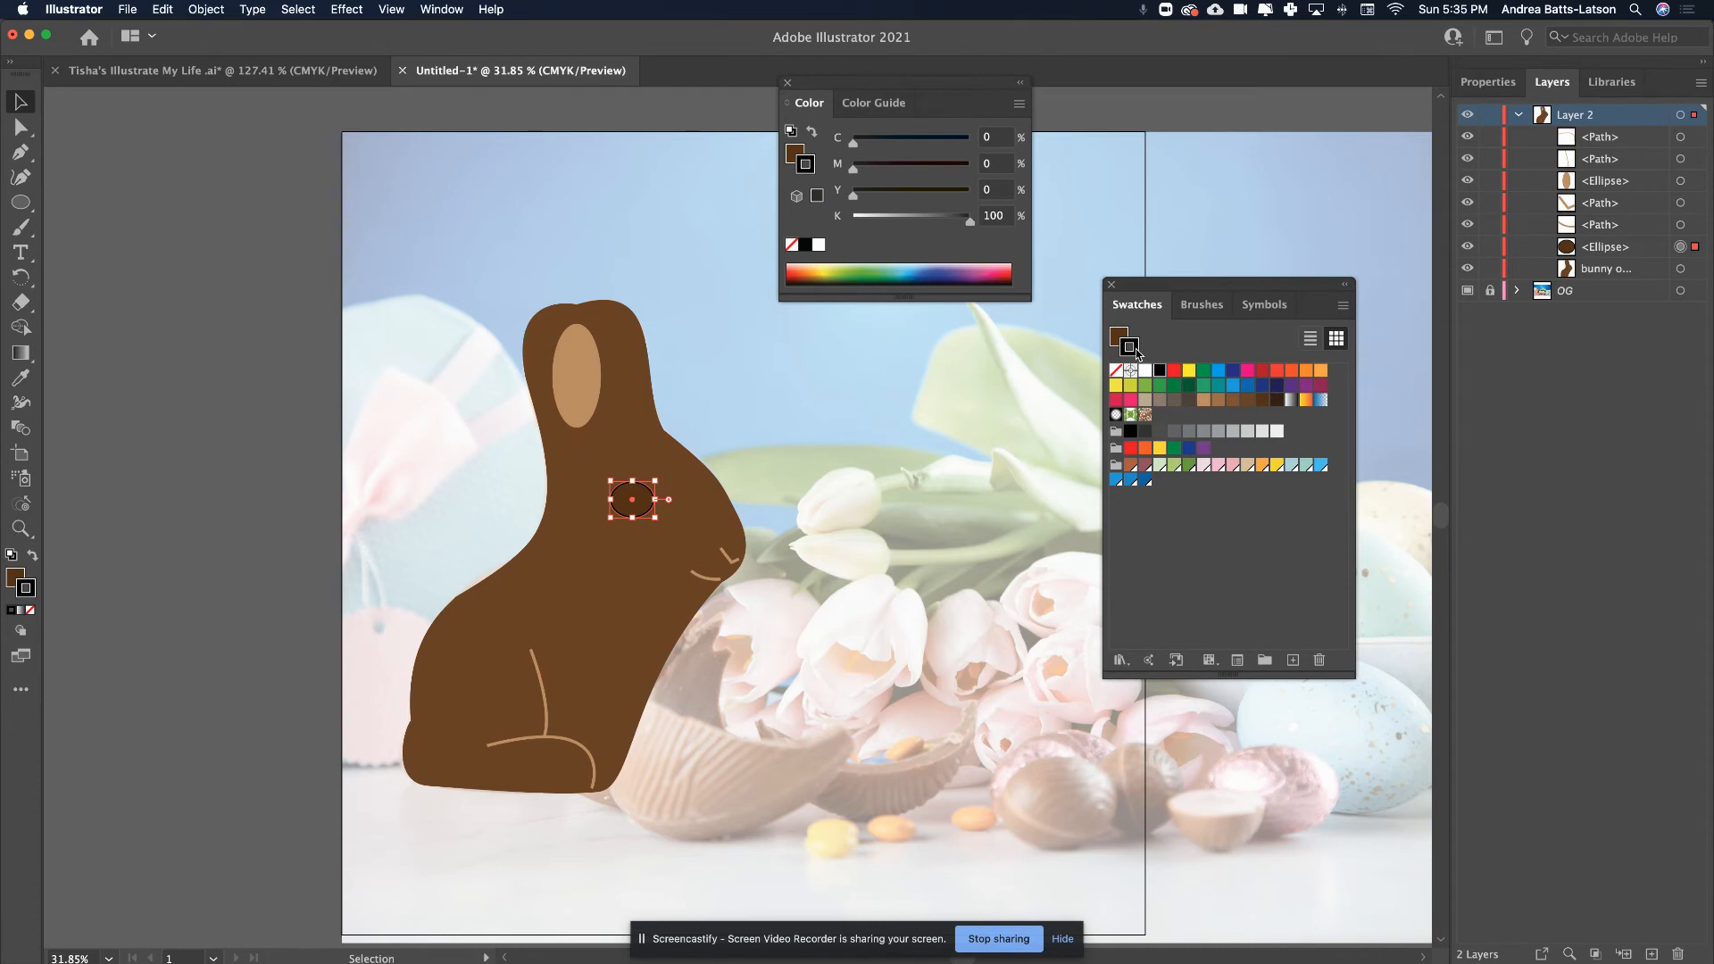
click(1116, 370)
click(245, 491)
click(645, 501)
click(1277, 399)
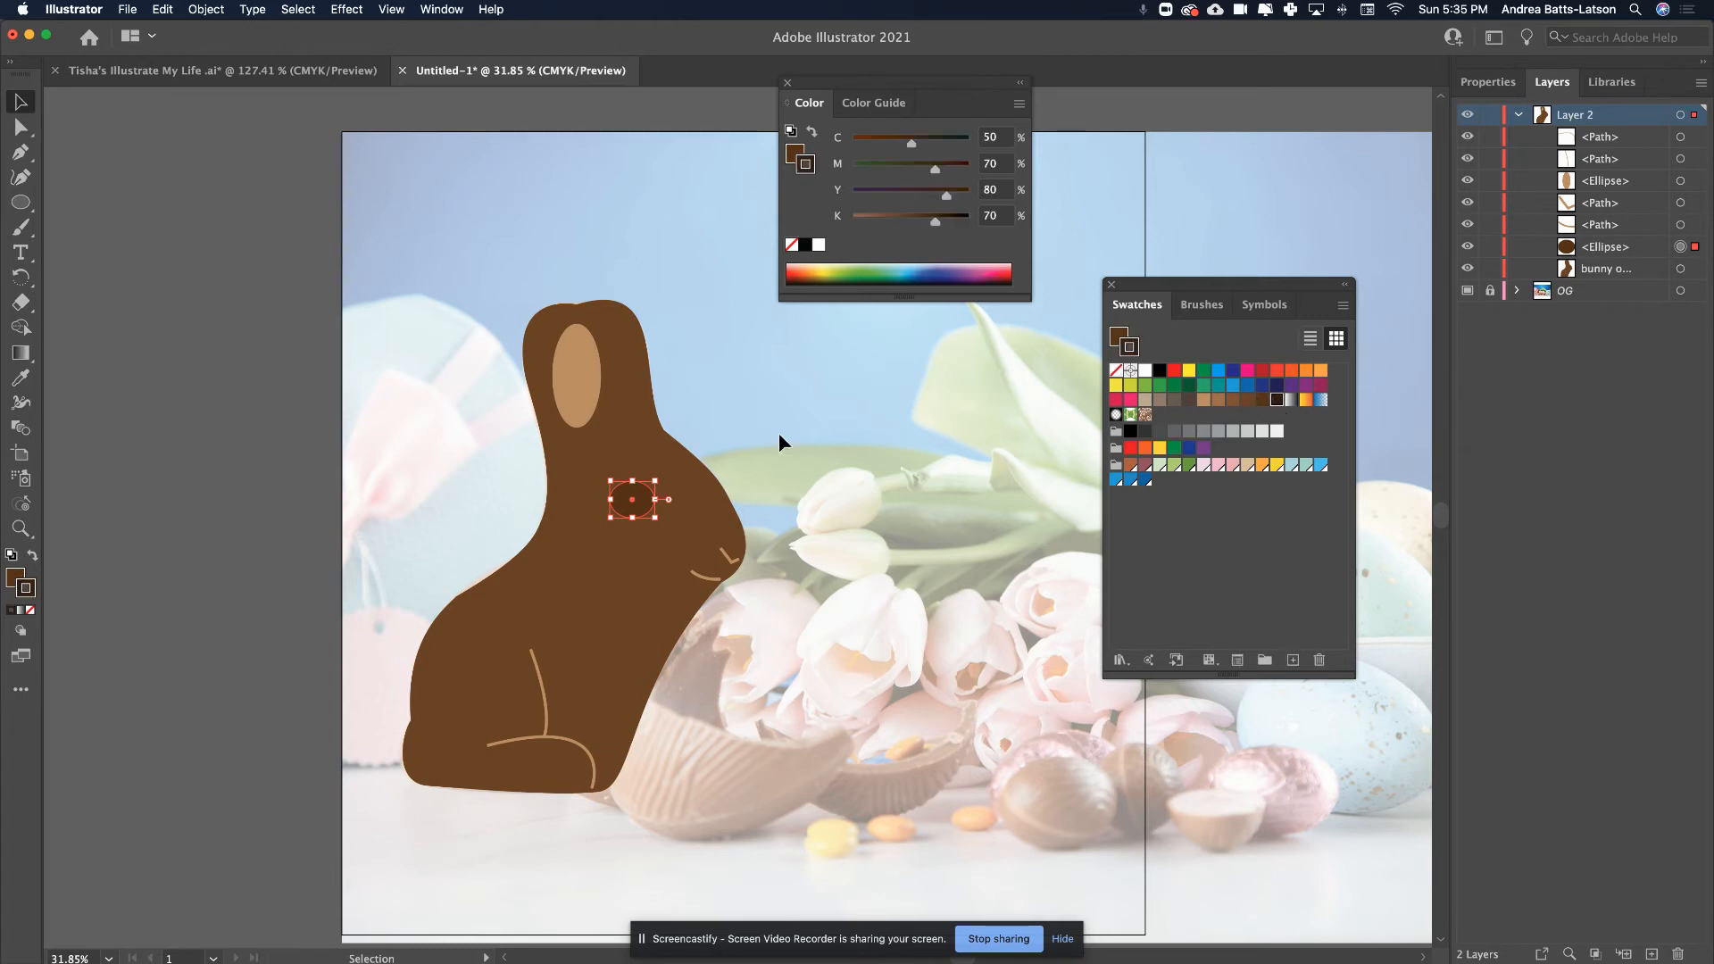
click(75, 502)
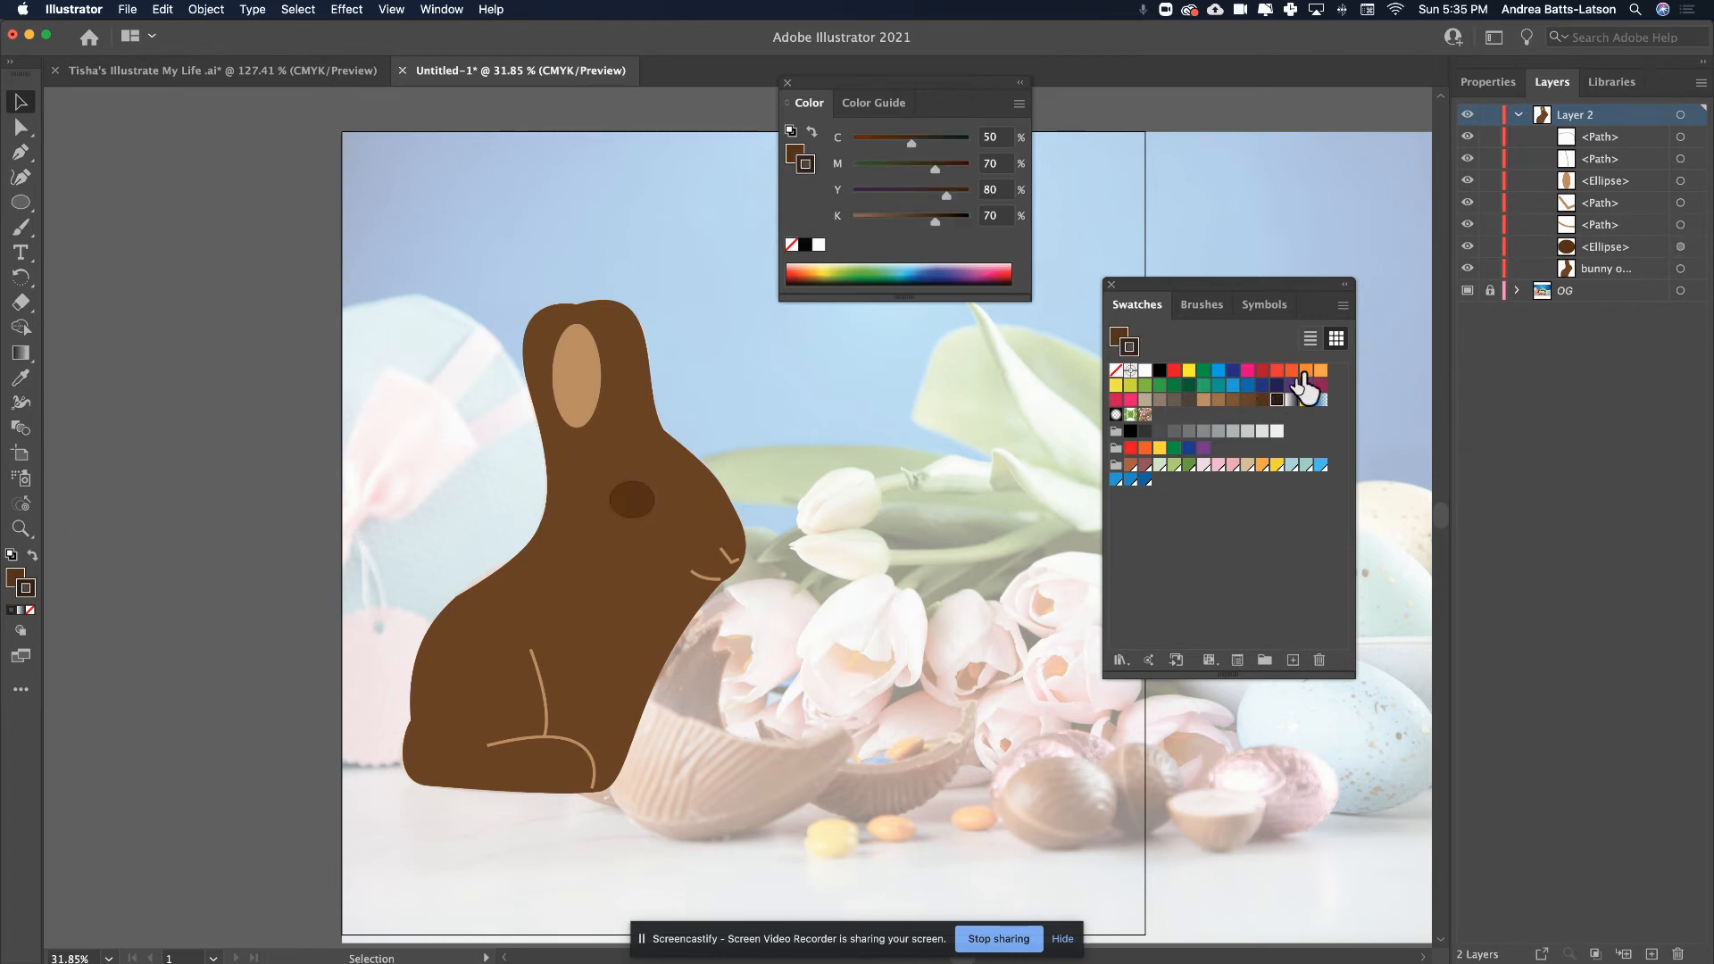
click(23, 591)
click(29, 610)
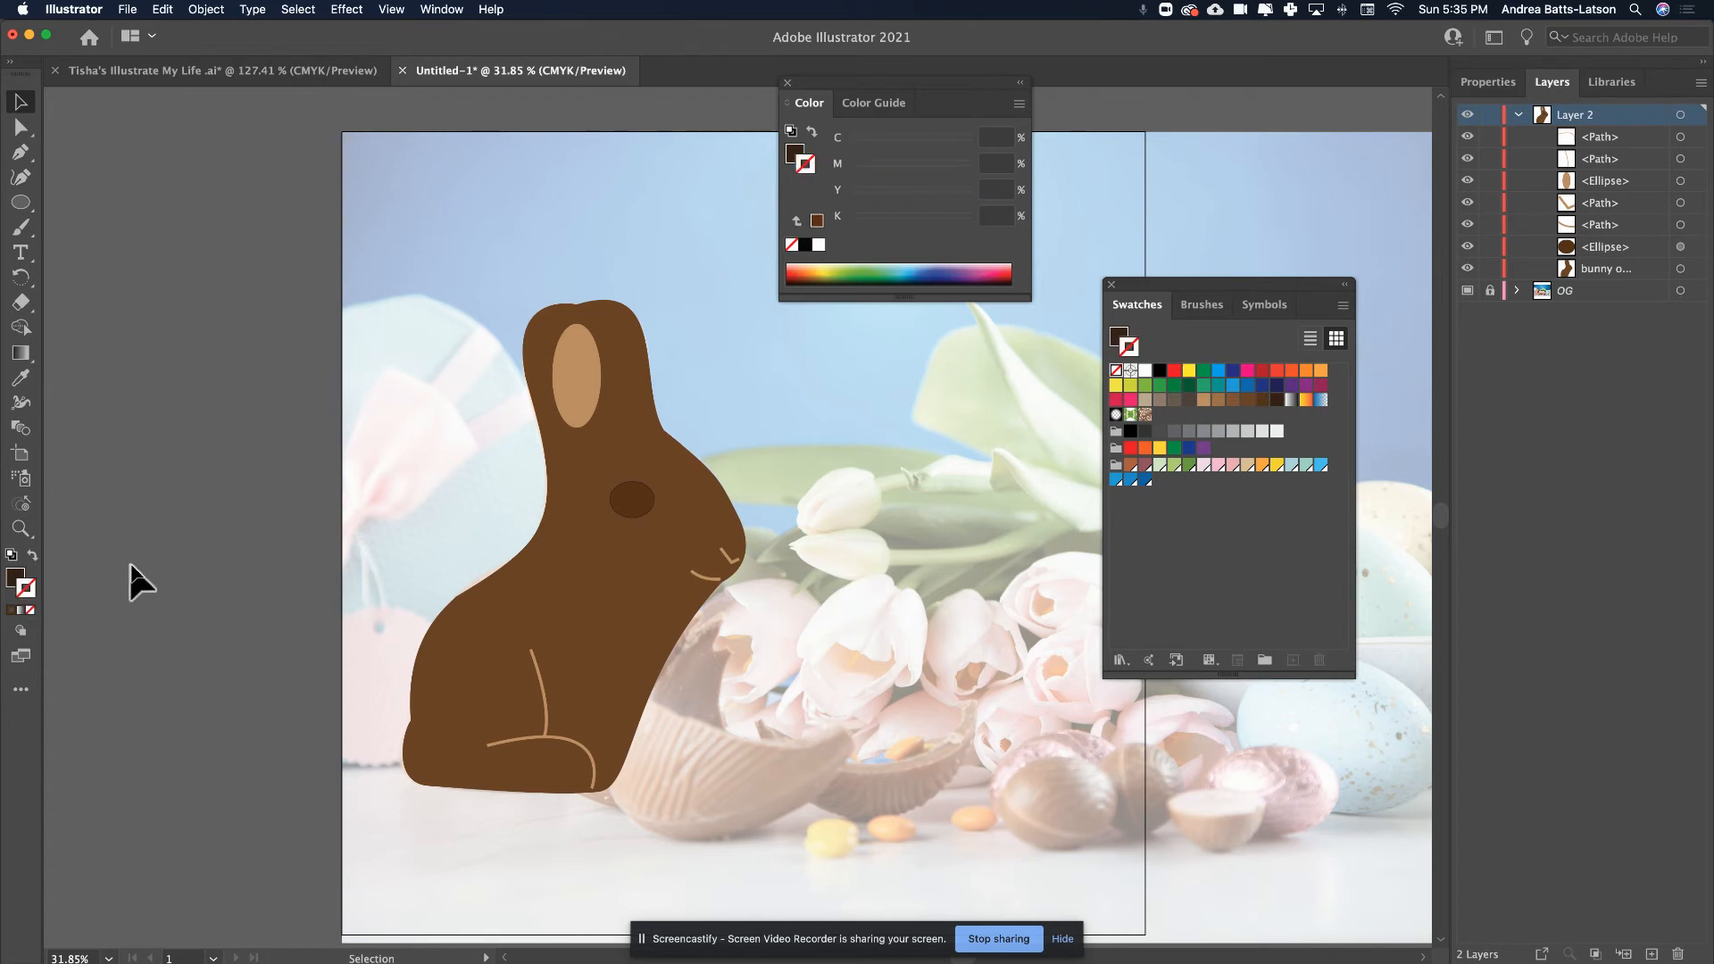
click(632, 499)
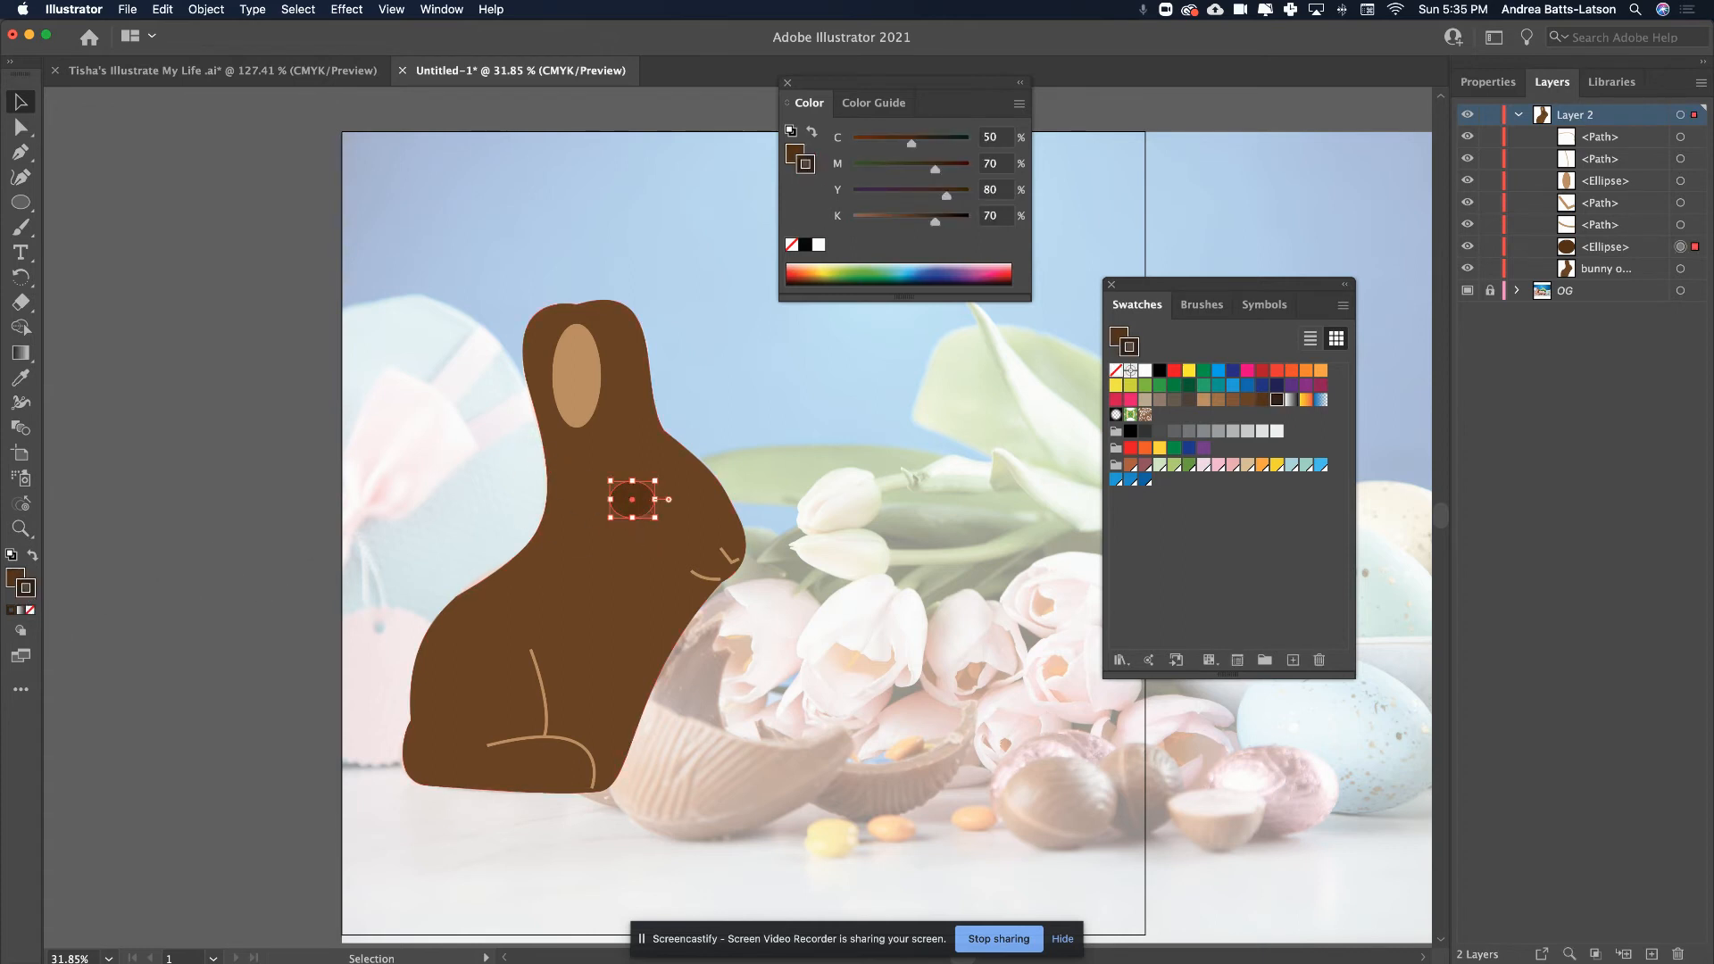
click(29, 556)
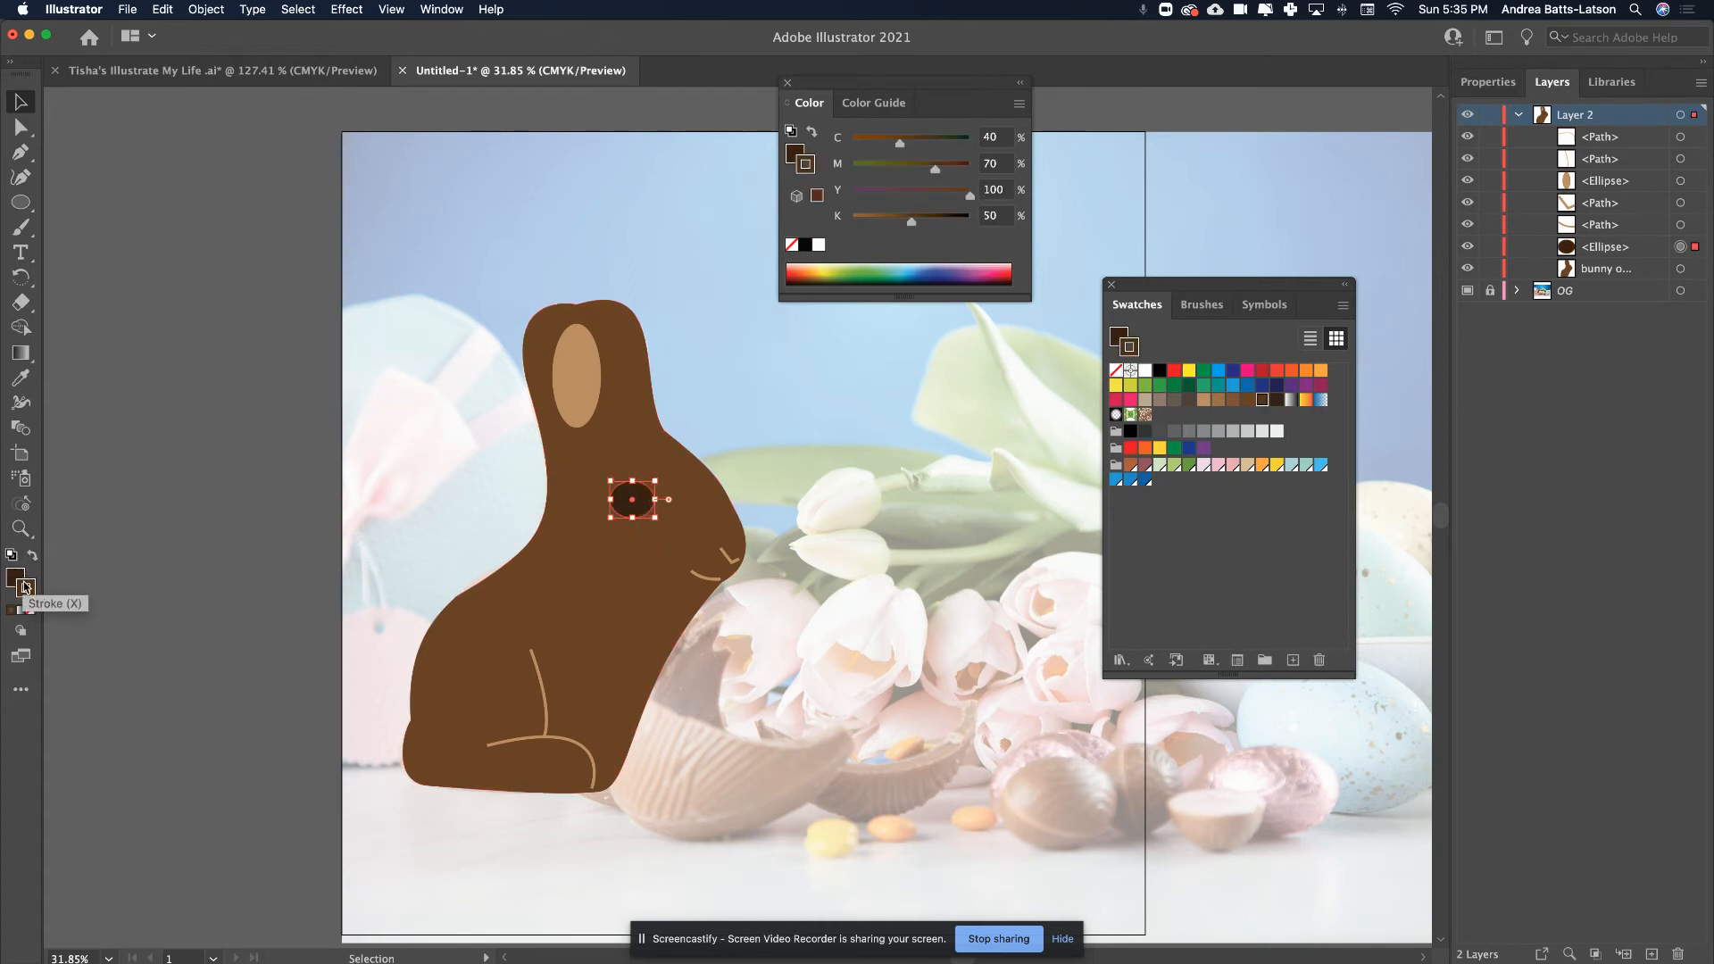
click(30, 610)
click(393, 509)
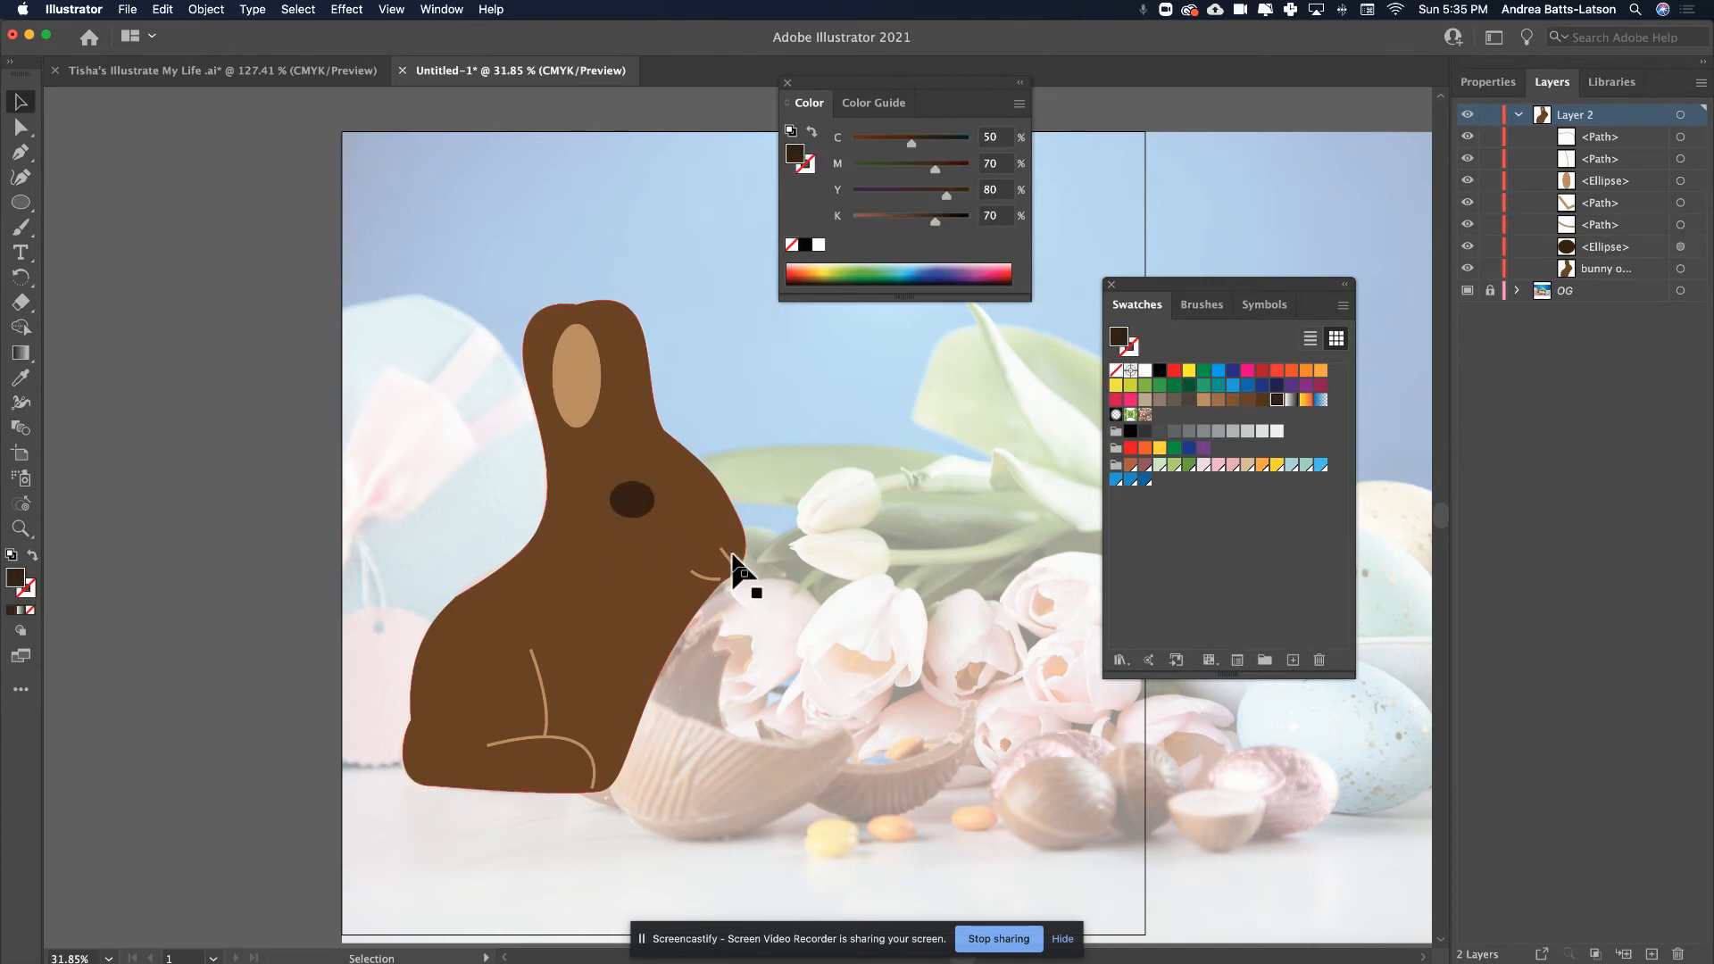
- Recolor the inner ear ellipse to the lighter brown C=35 M=60 Y=80 K=25
click(572, 409)
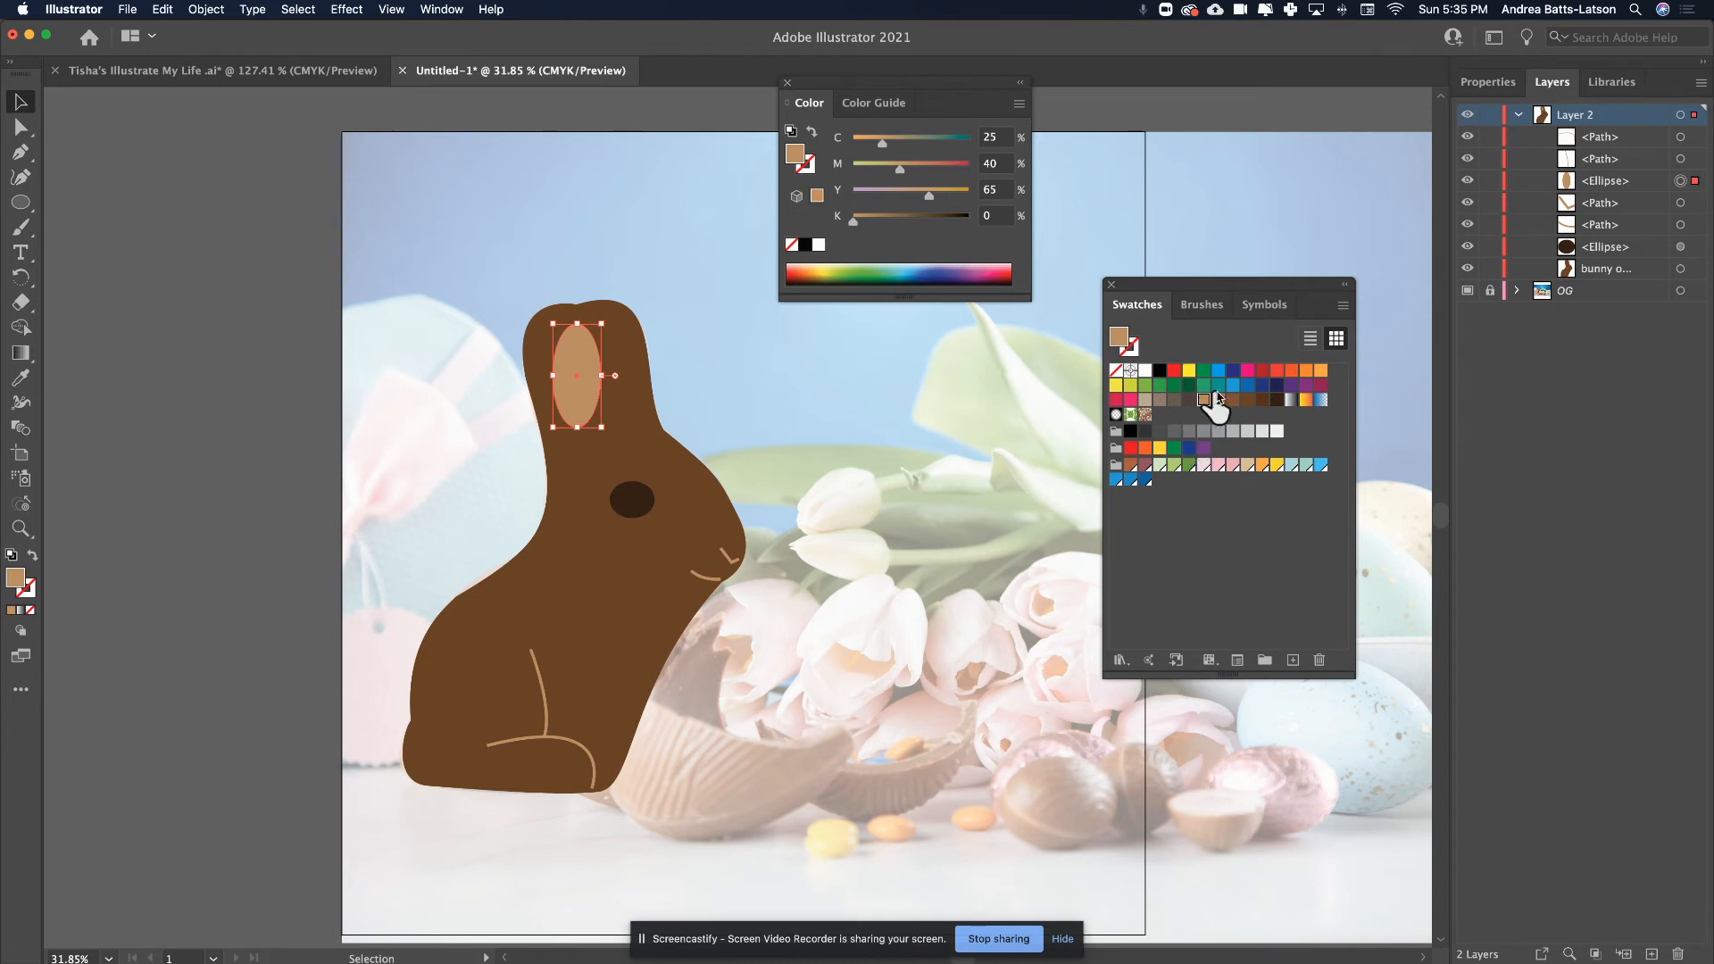
click(1247, 400)
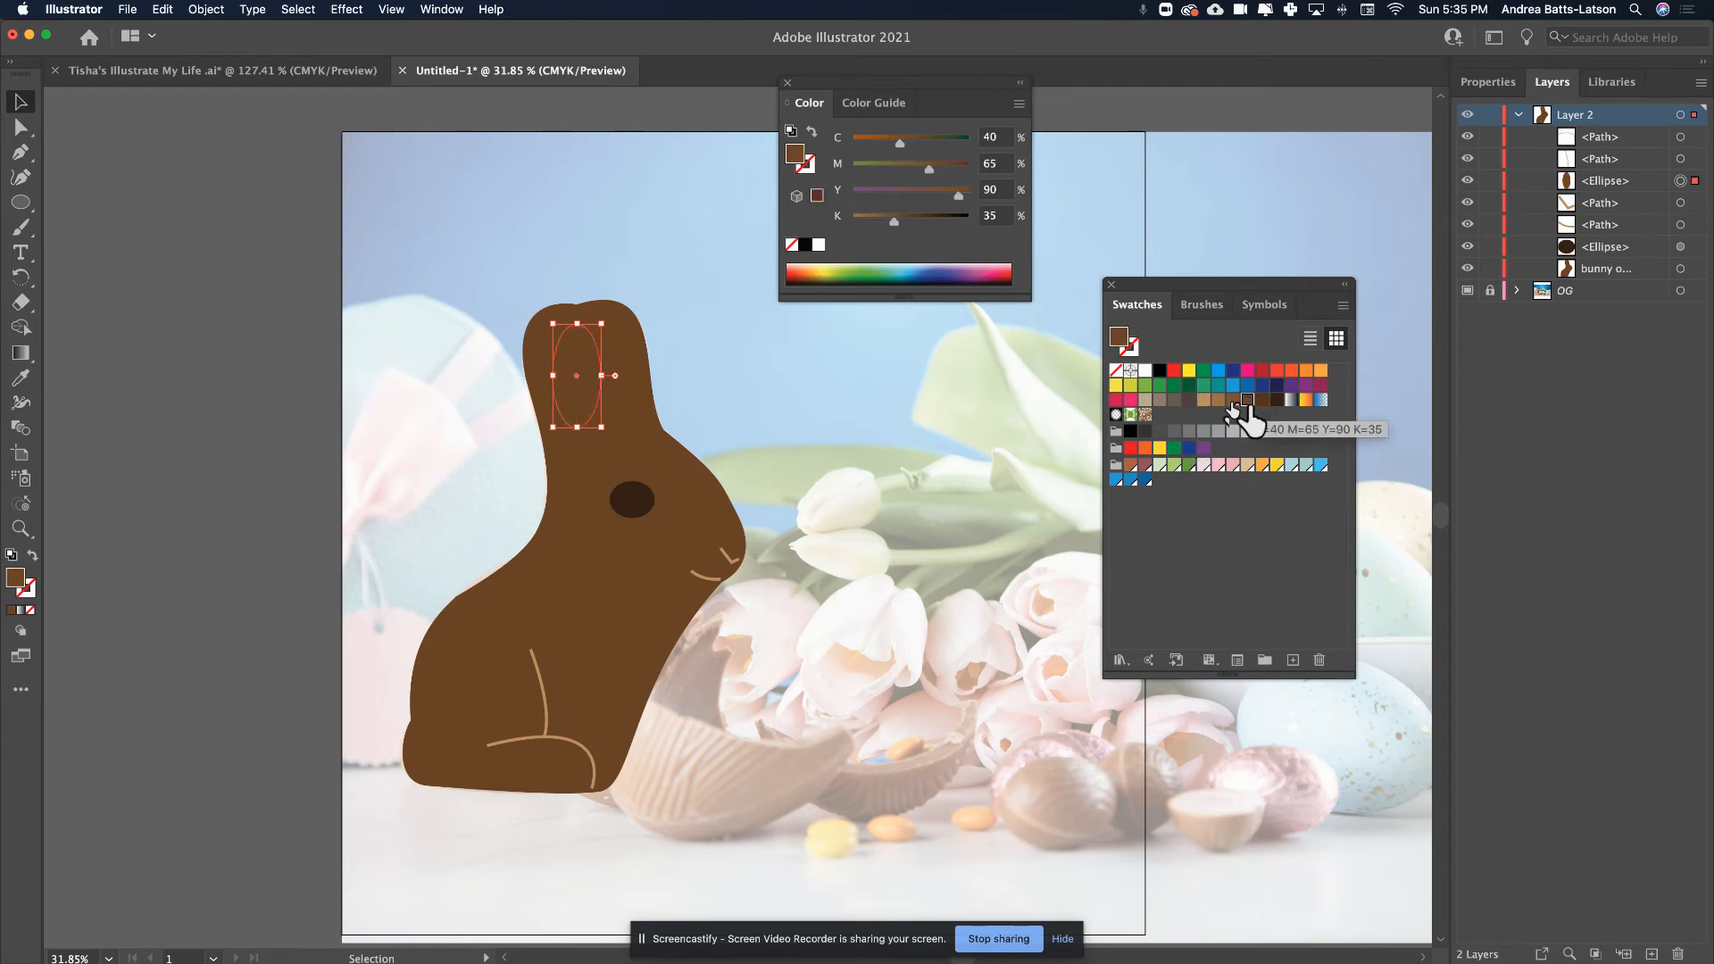
click(1233, 399)
click(331, 462)
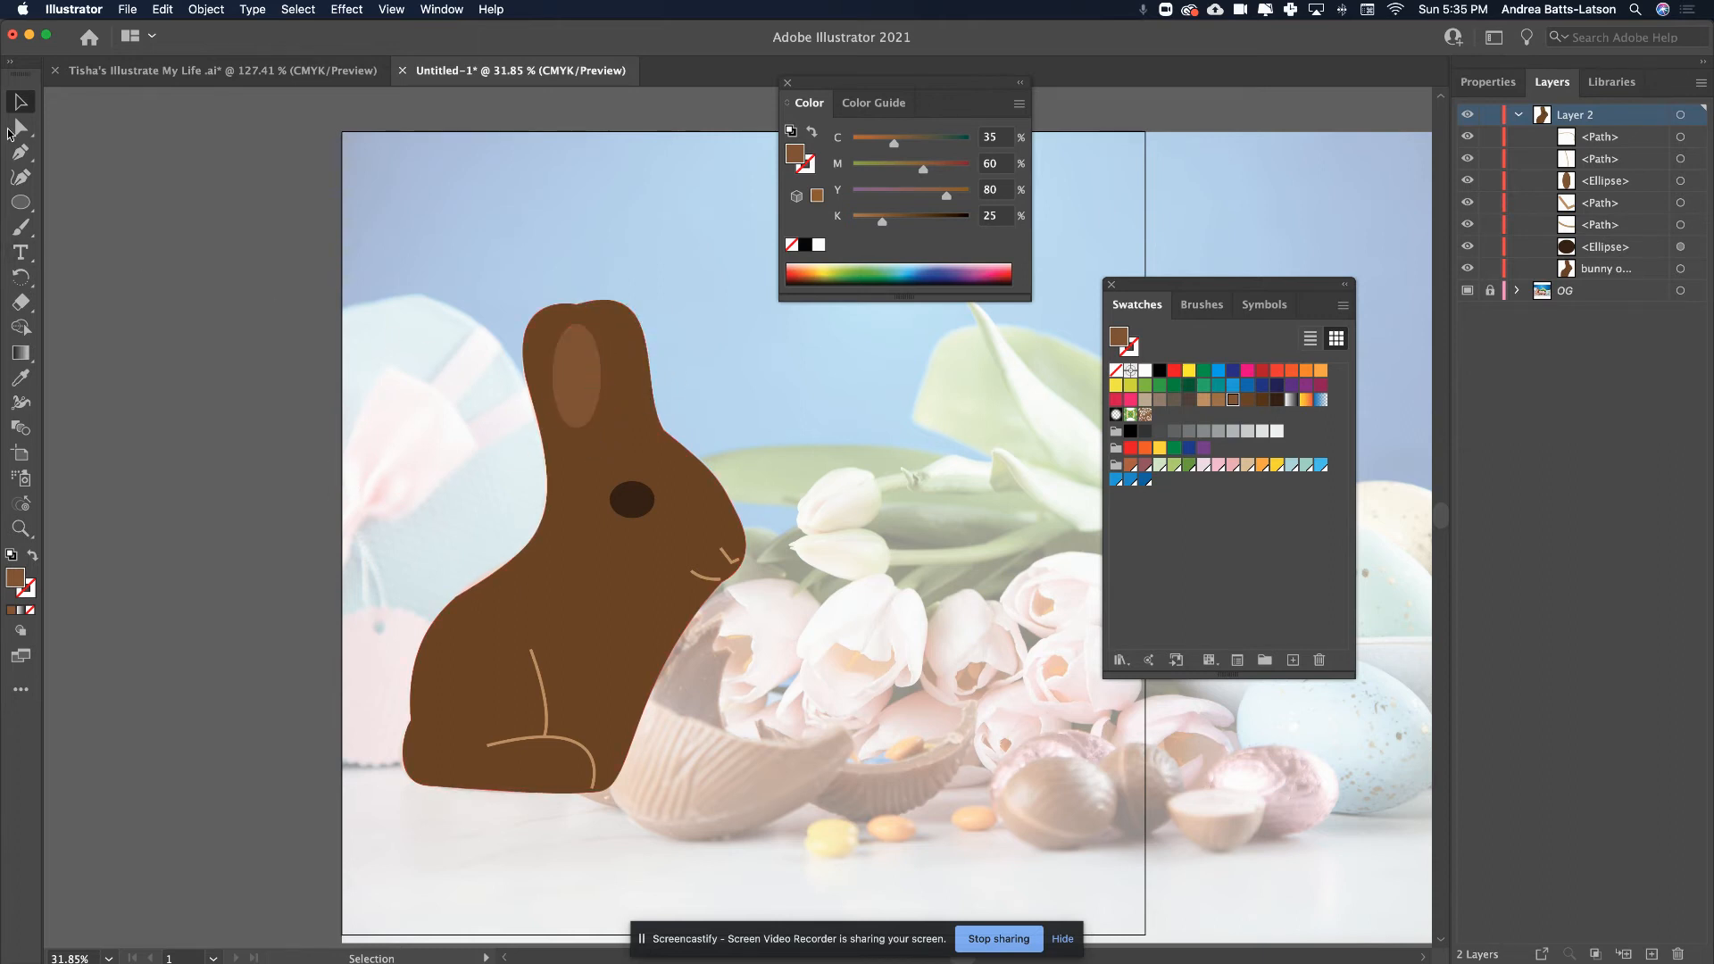
- Draw a curved line about 73 by 325 pt with the Pen tool, from the notch between the ears down to the ear base
click(21, 152)
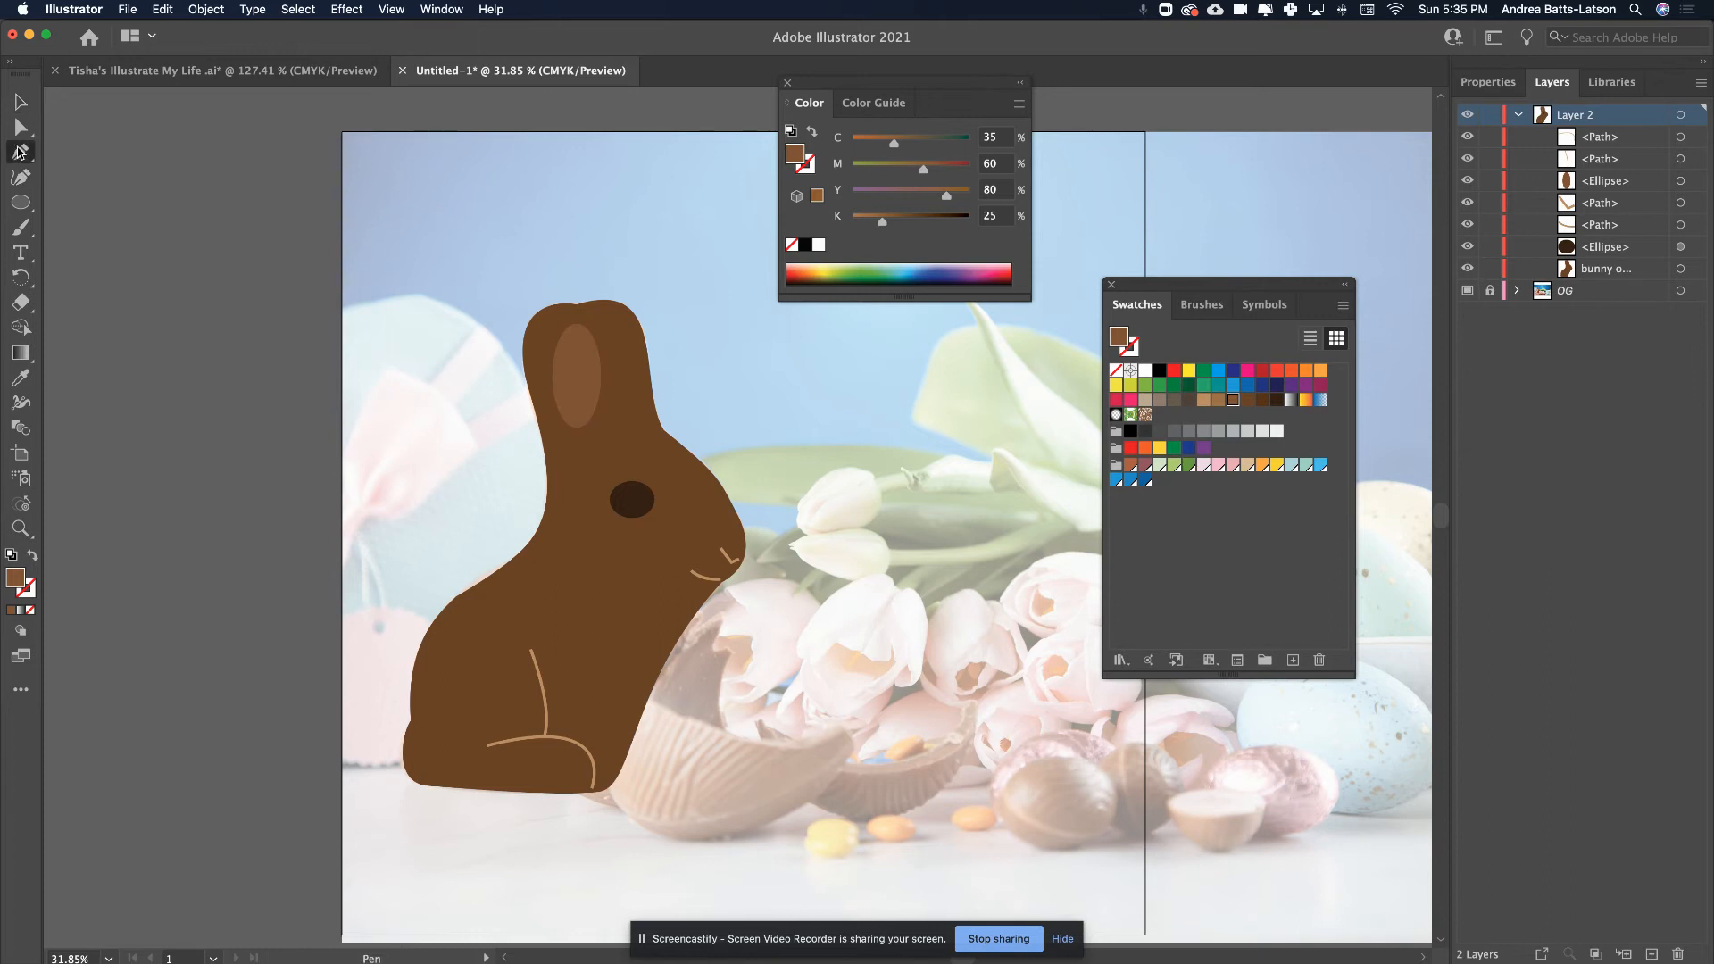
click(576, 305)
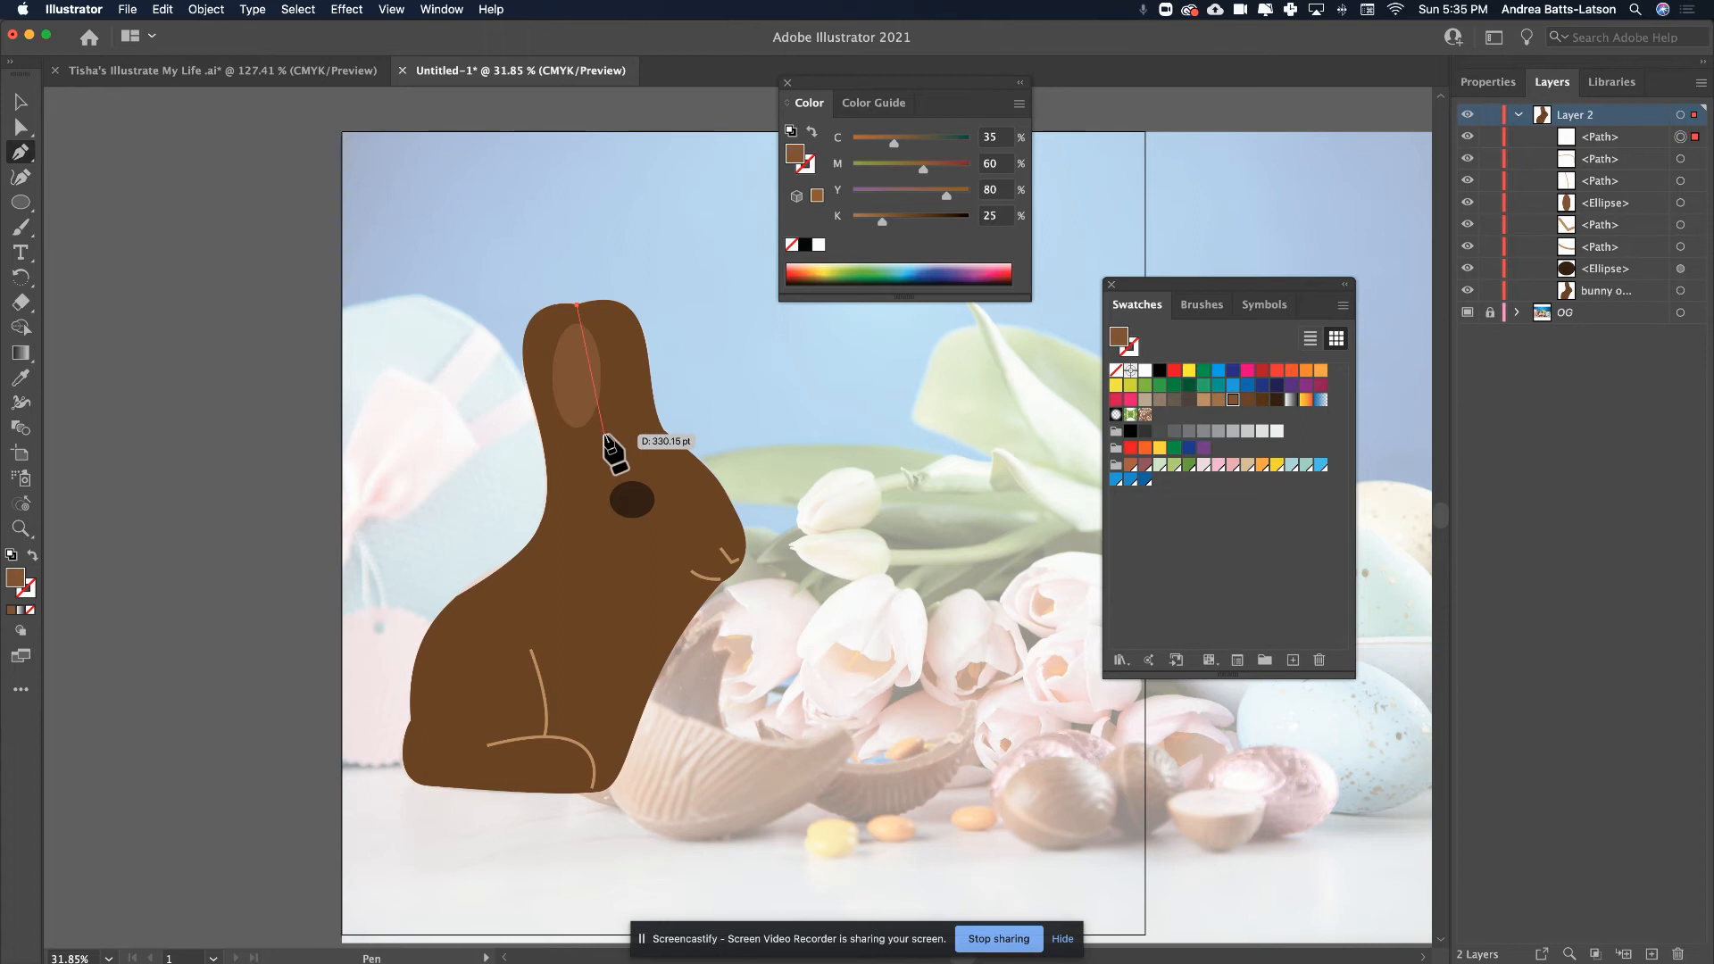
drag(605, 435, 598, 482)
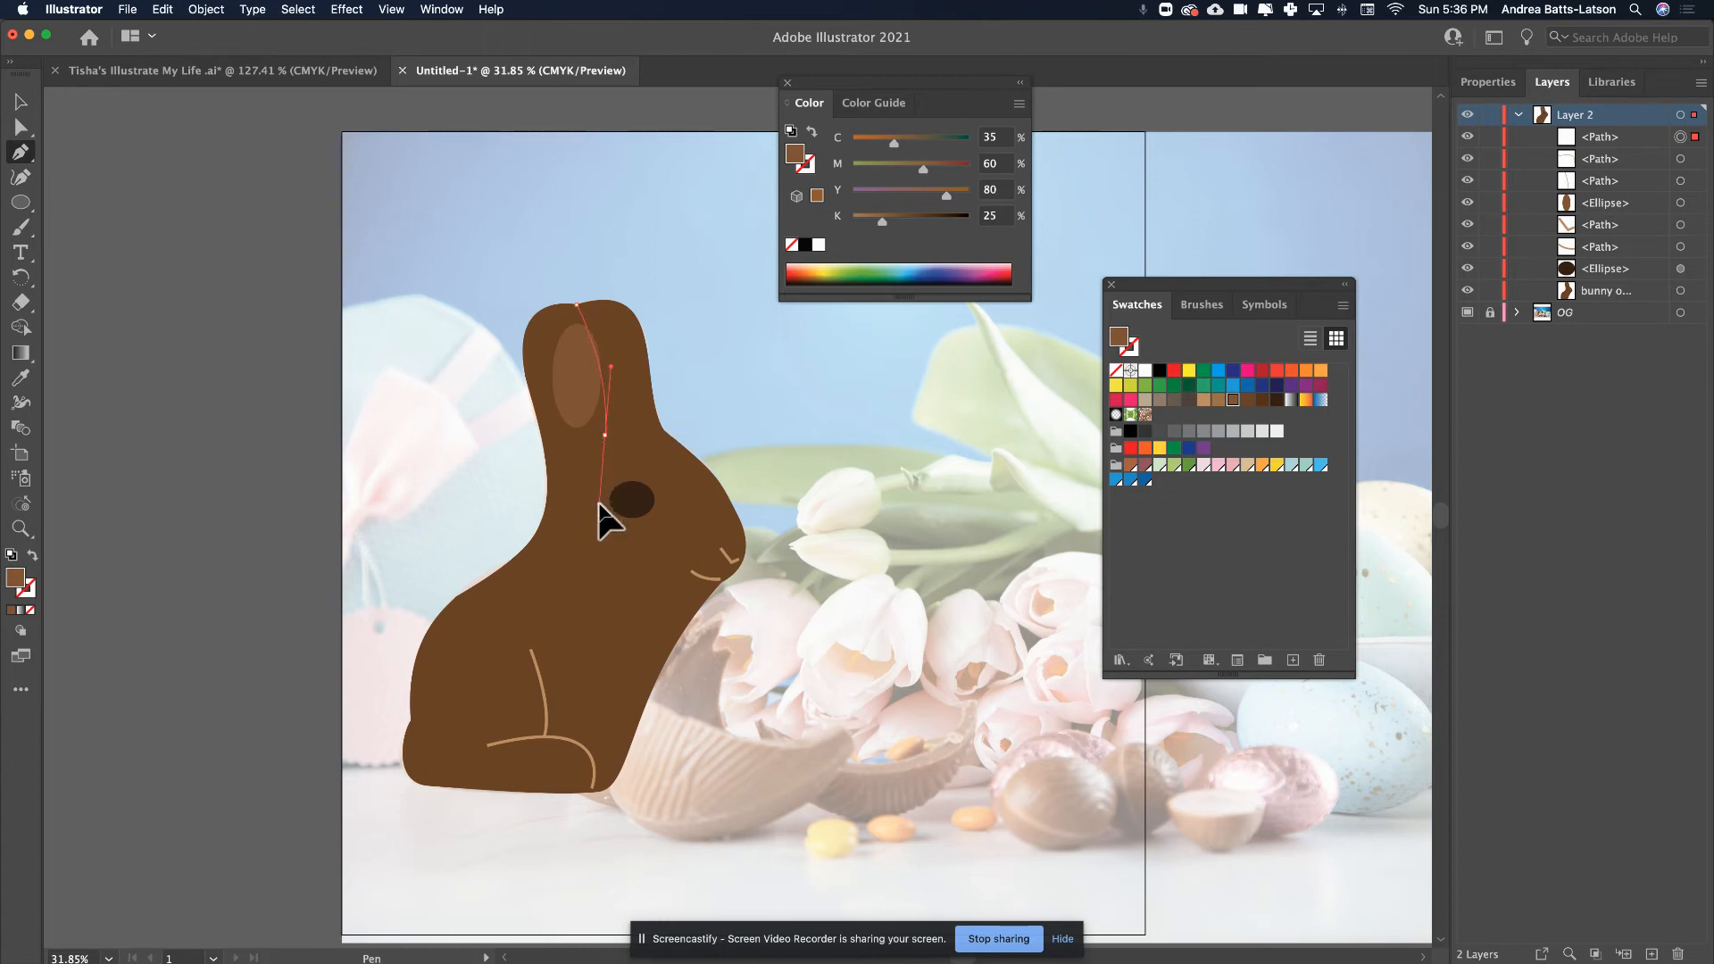
drag(597, 500, 599, 503)
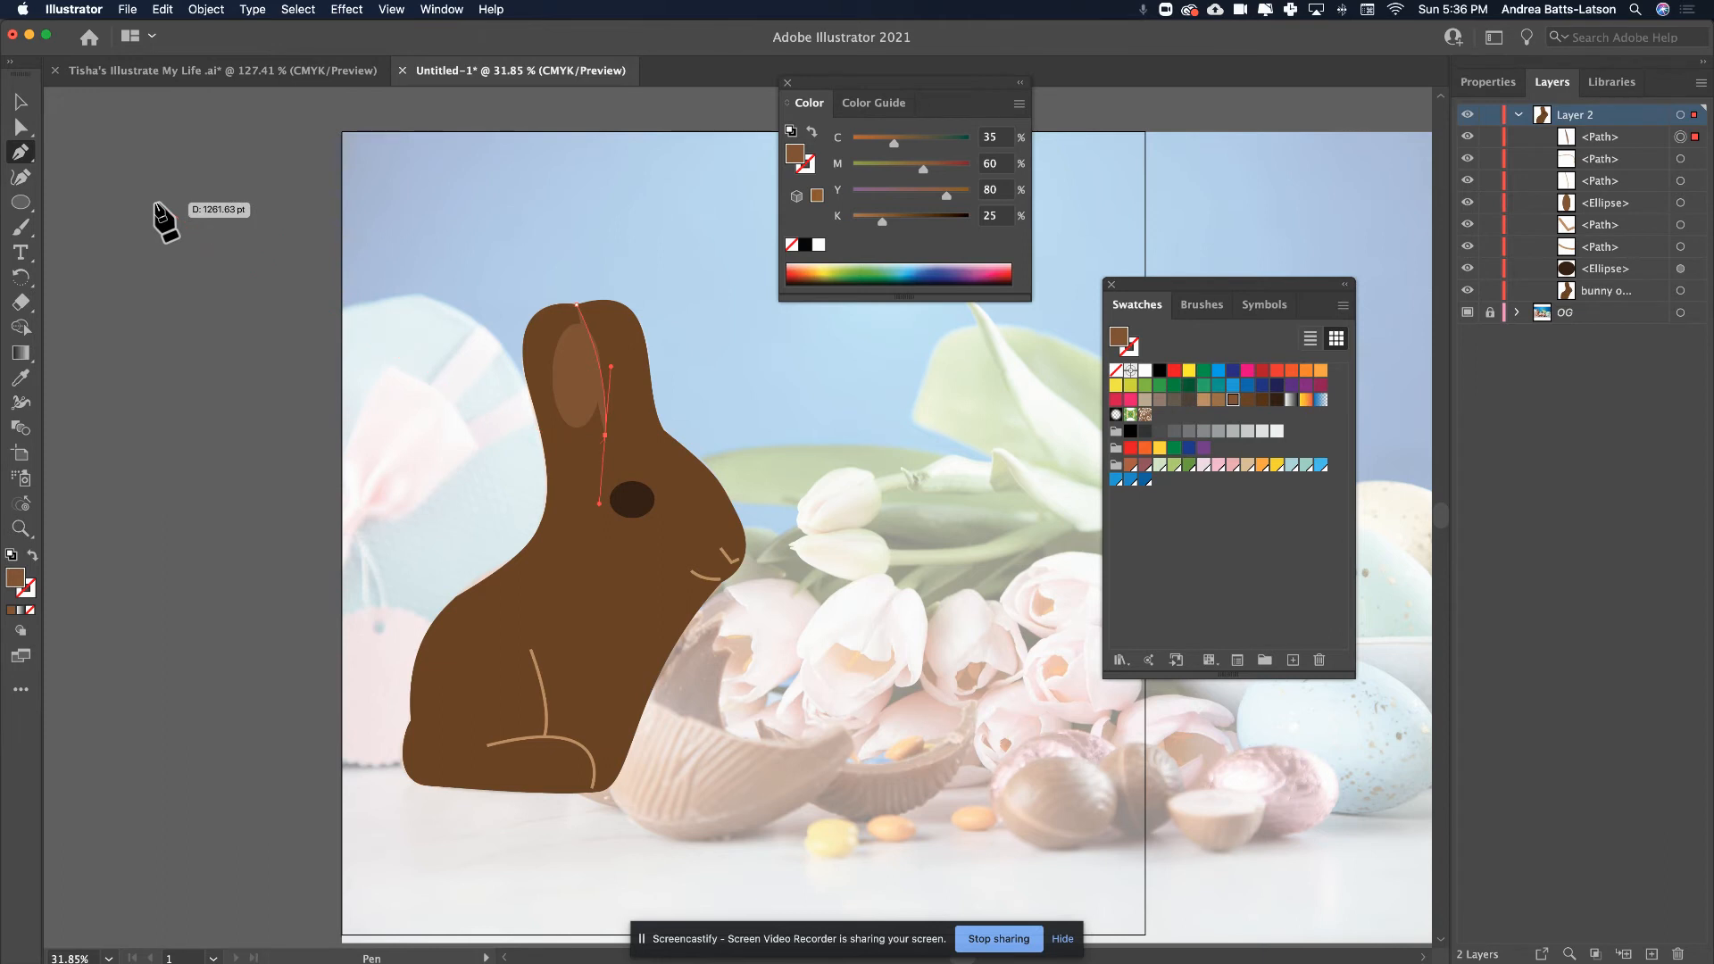
- Give the ear dividing line a brown stroke and no fill
click(32, 558)
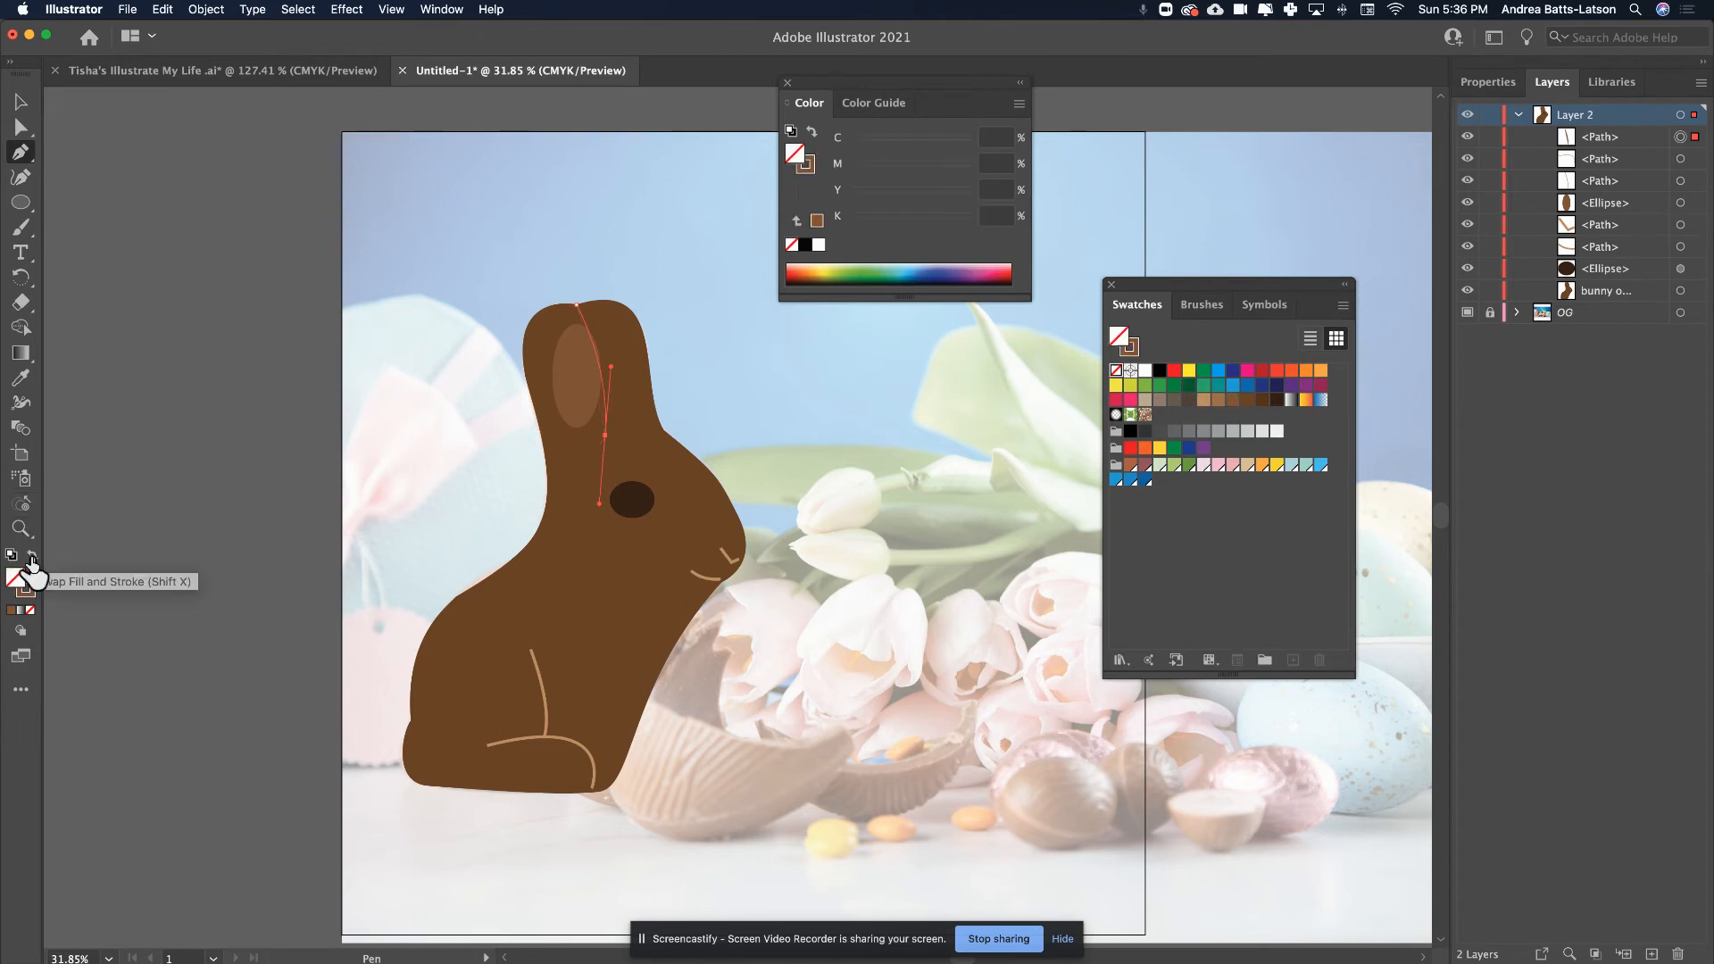
click(1247, 400)
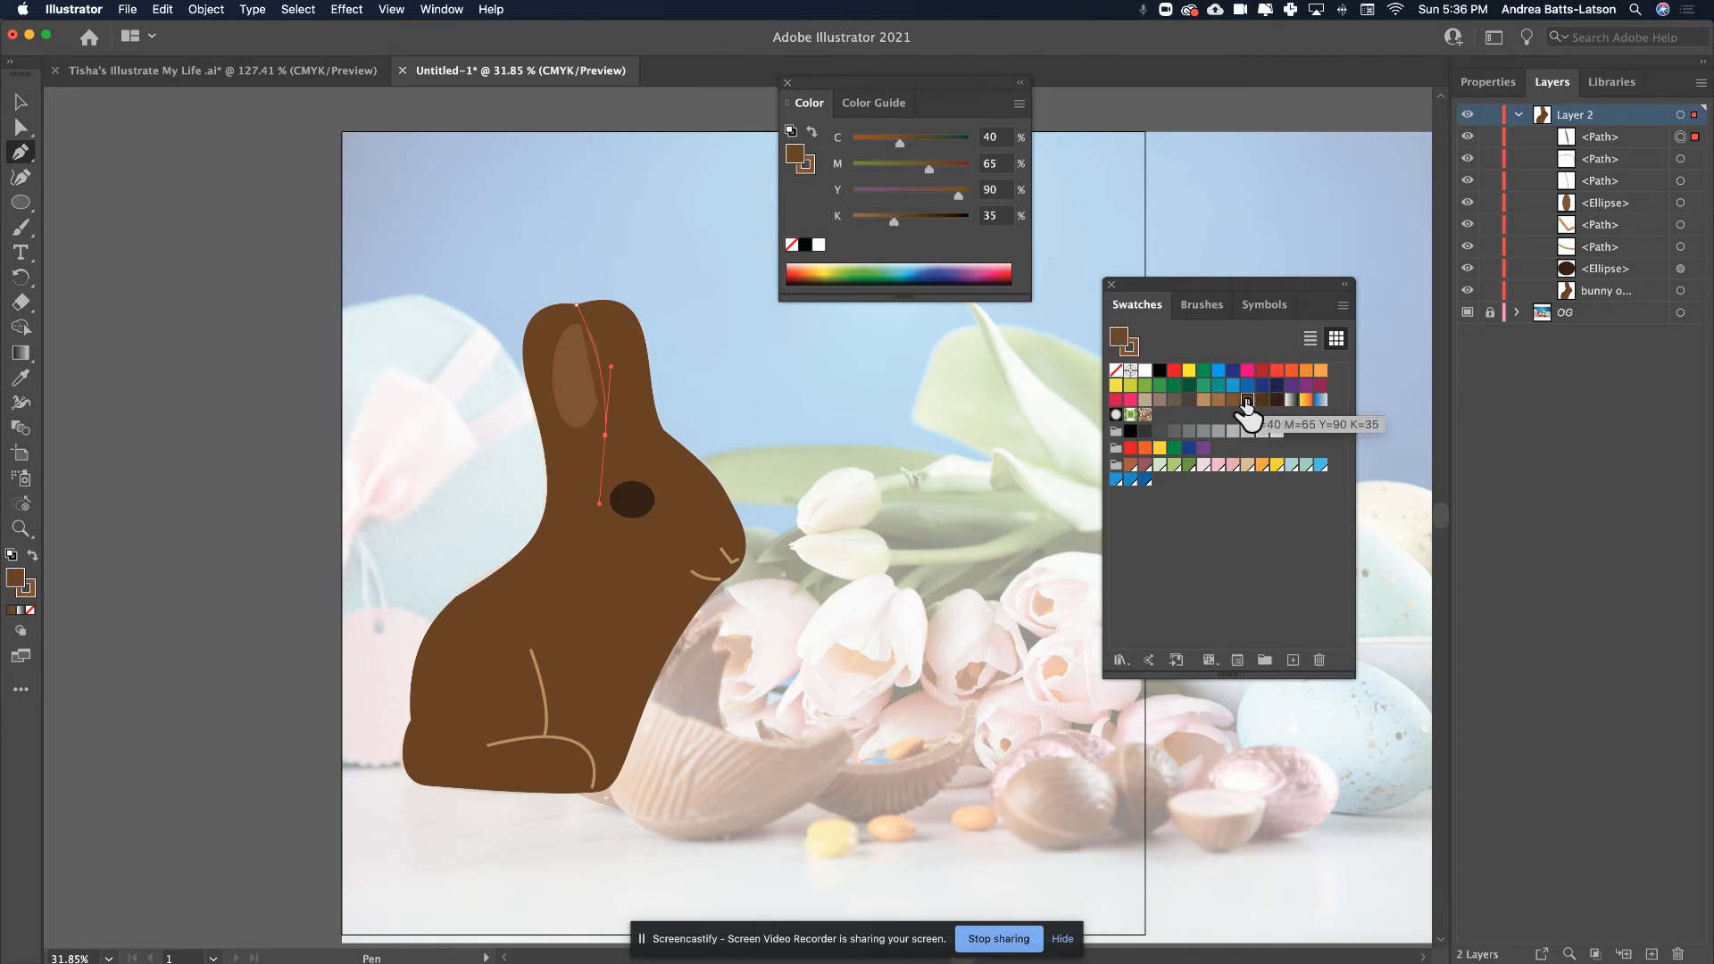
click(29, 587)
click(27, 591)
click(13, 580)
click(30, 609)
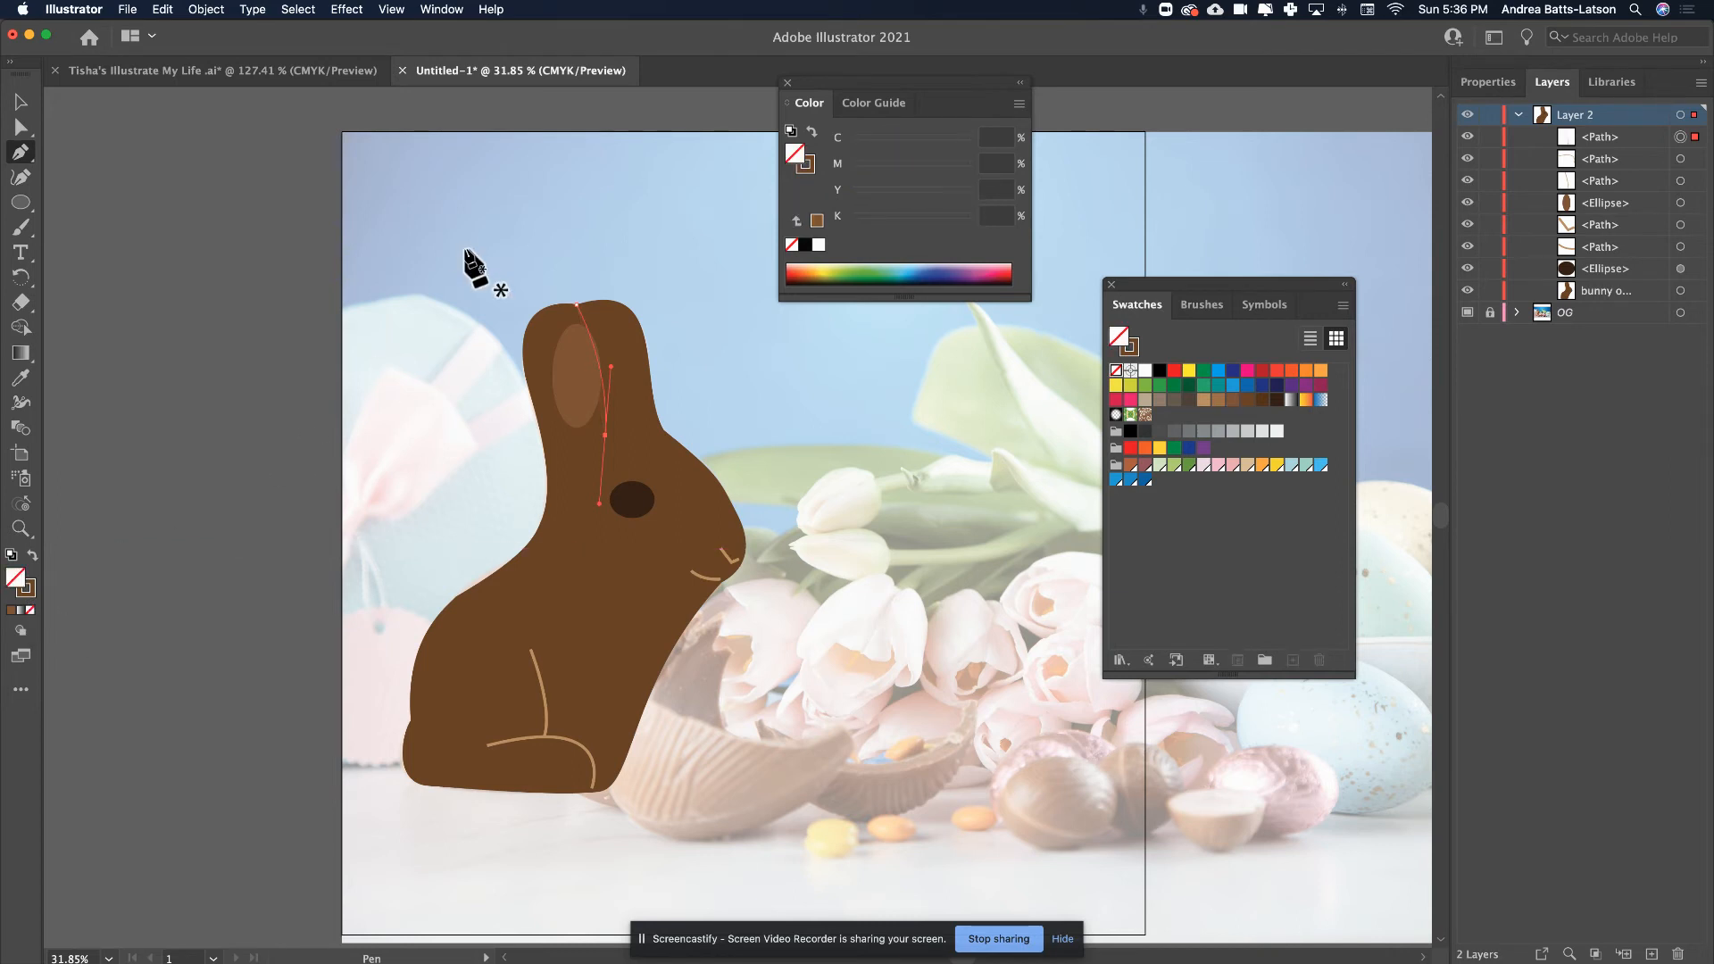
- Try the dark brown C=40 M=70 Y=100 K=50 as the ear dividing line's fill, undo it and restore no fill
click(19, 102)
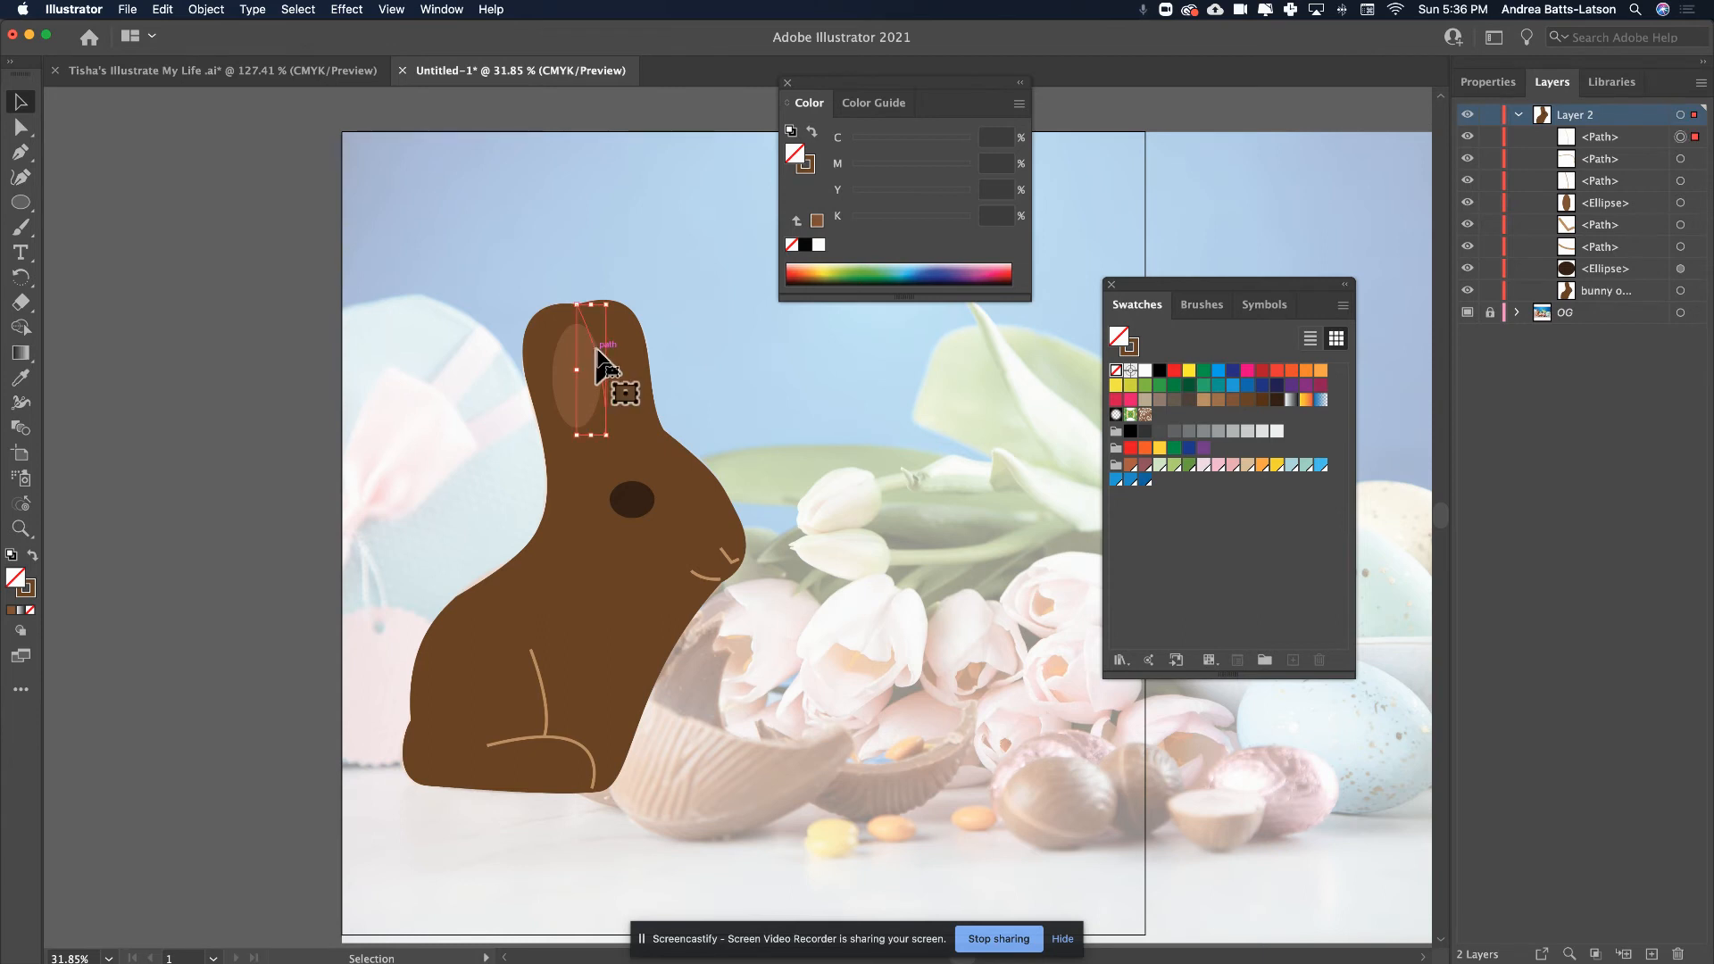
click(1262, 400)
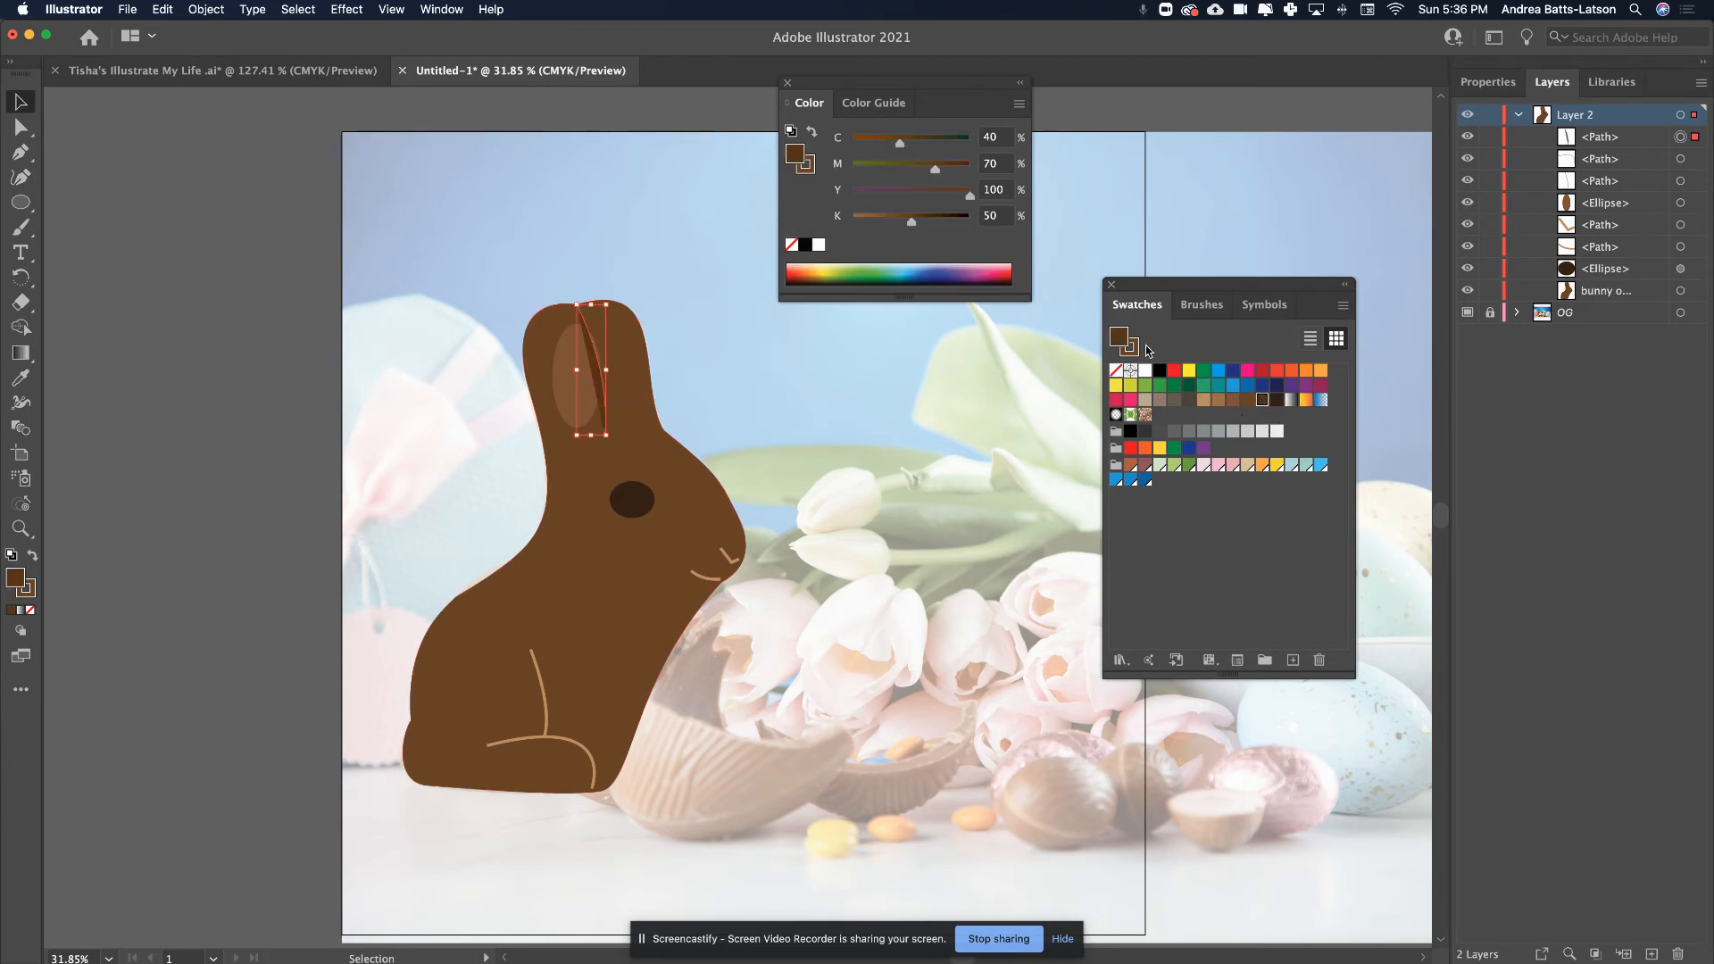
key(super+z)
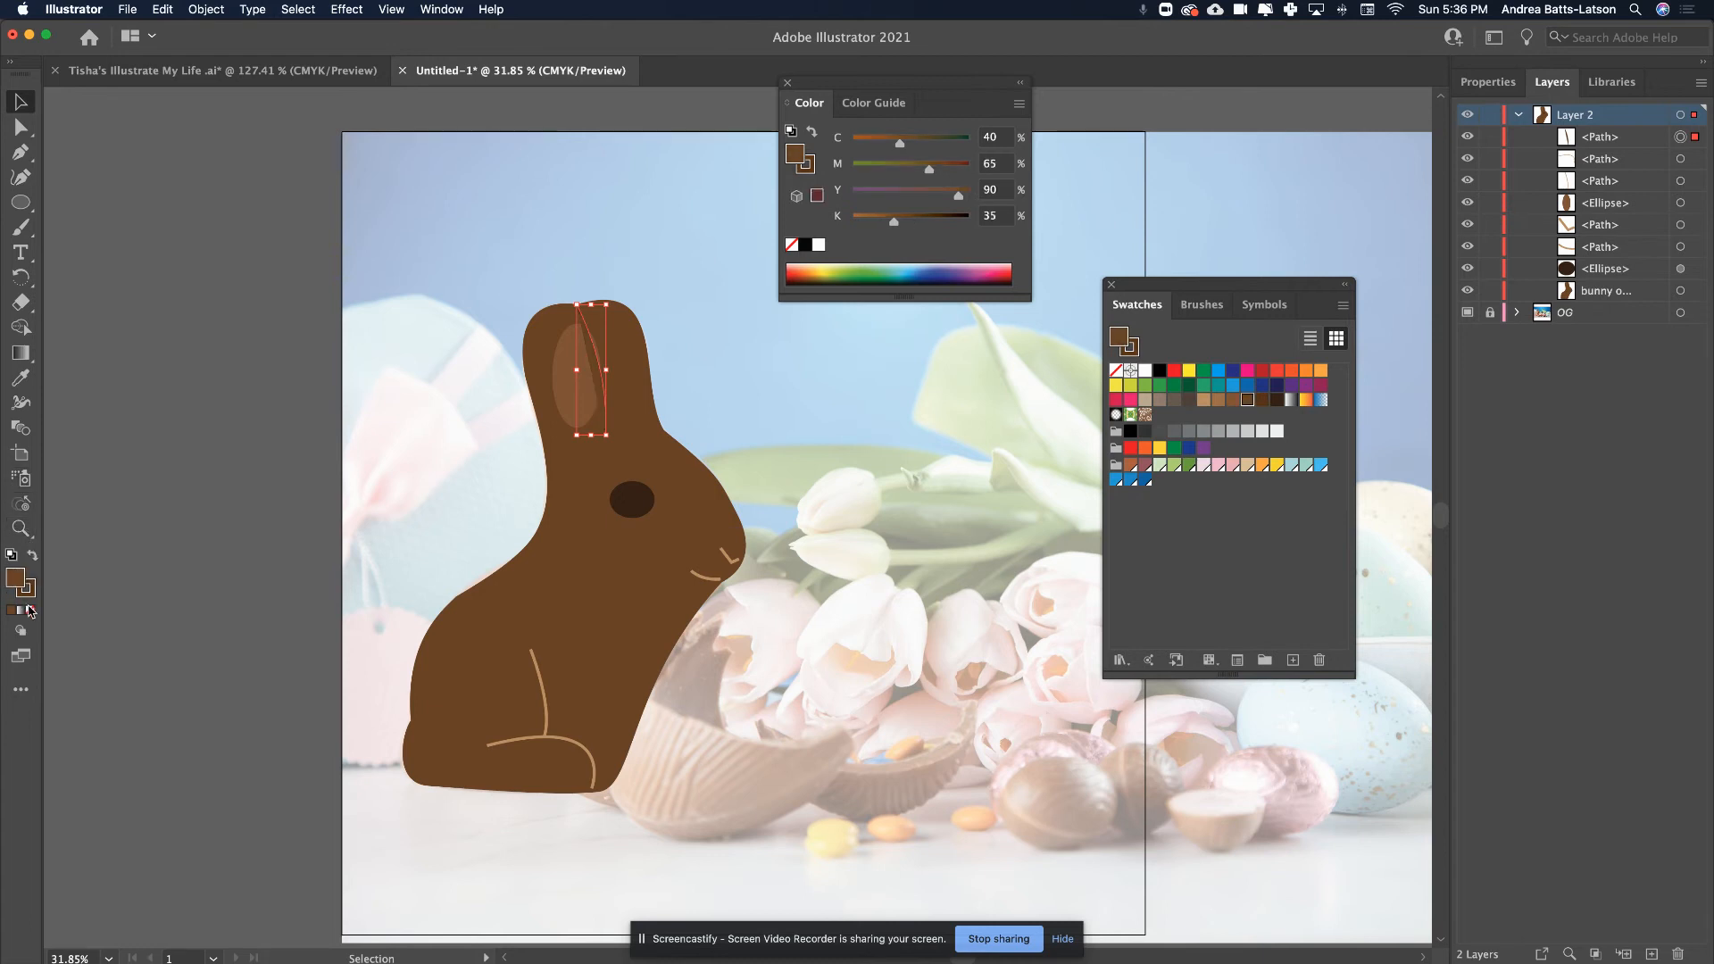
click(29, 611)
click(214, 574)
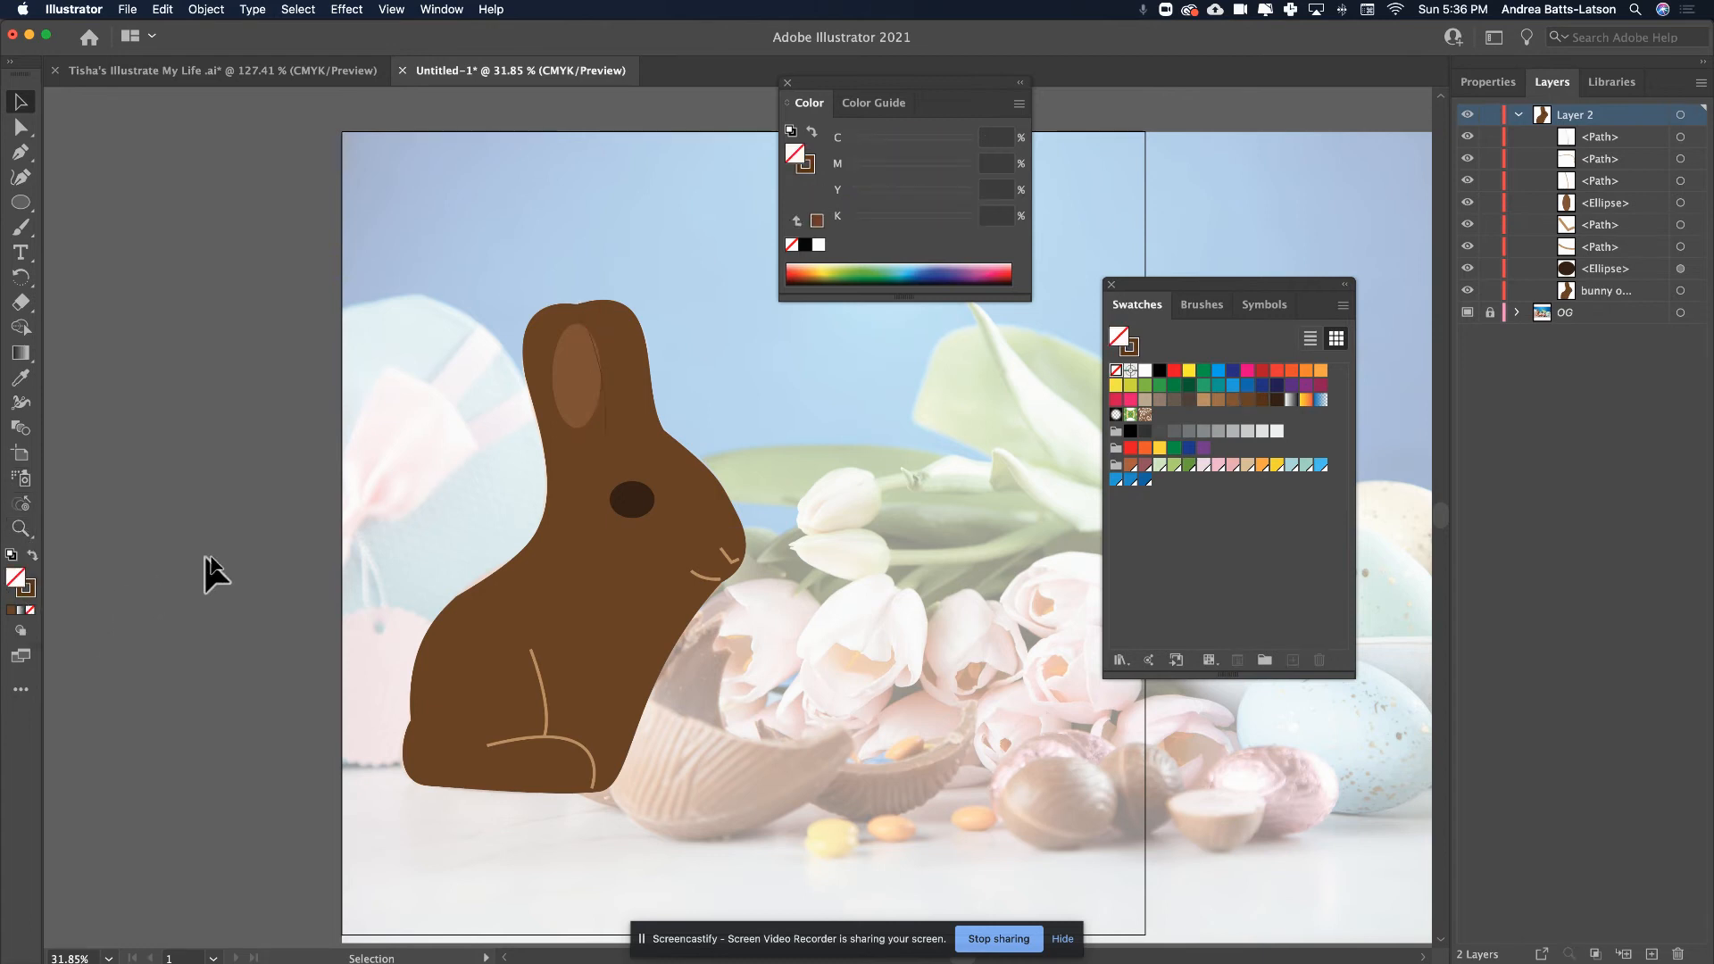
- Set the ear dividing line's stroke weight to 7 pt
click(607, 427)
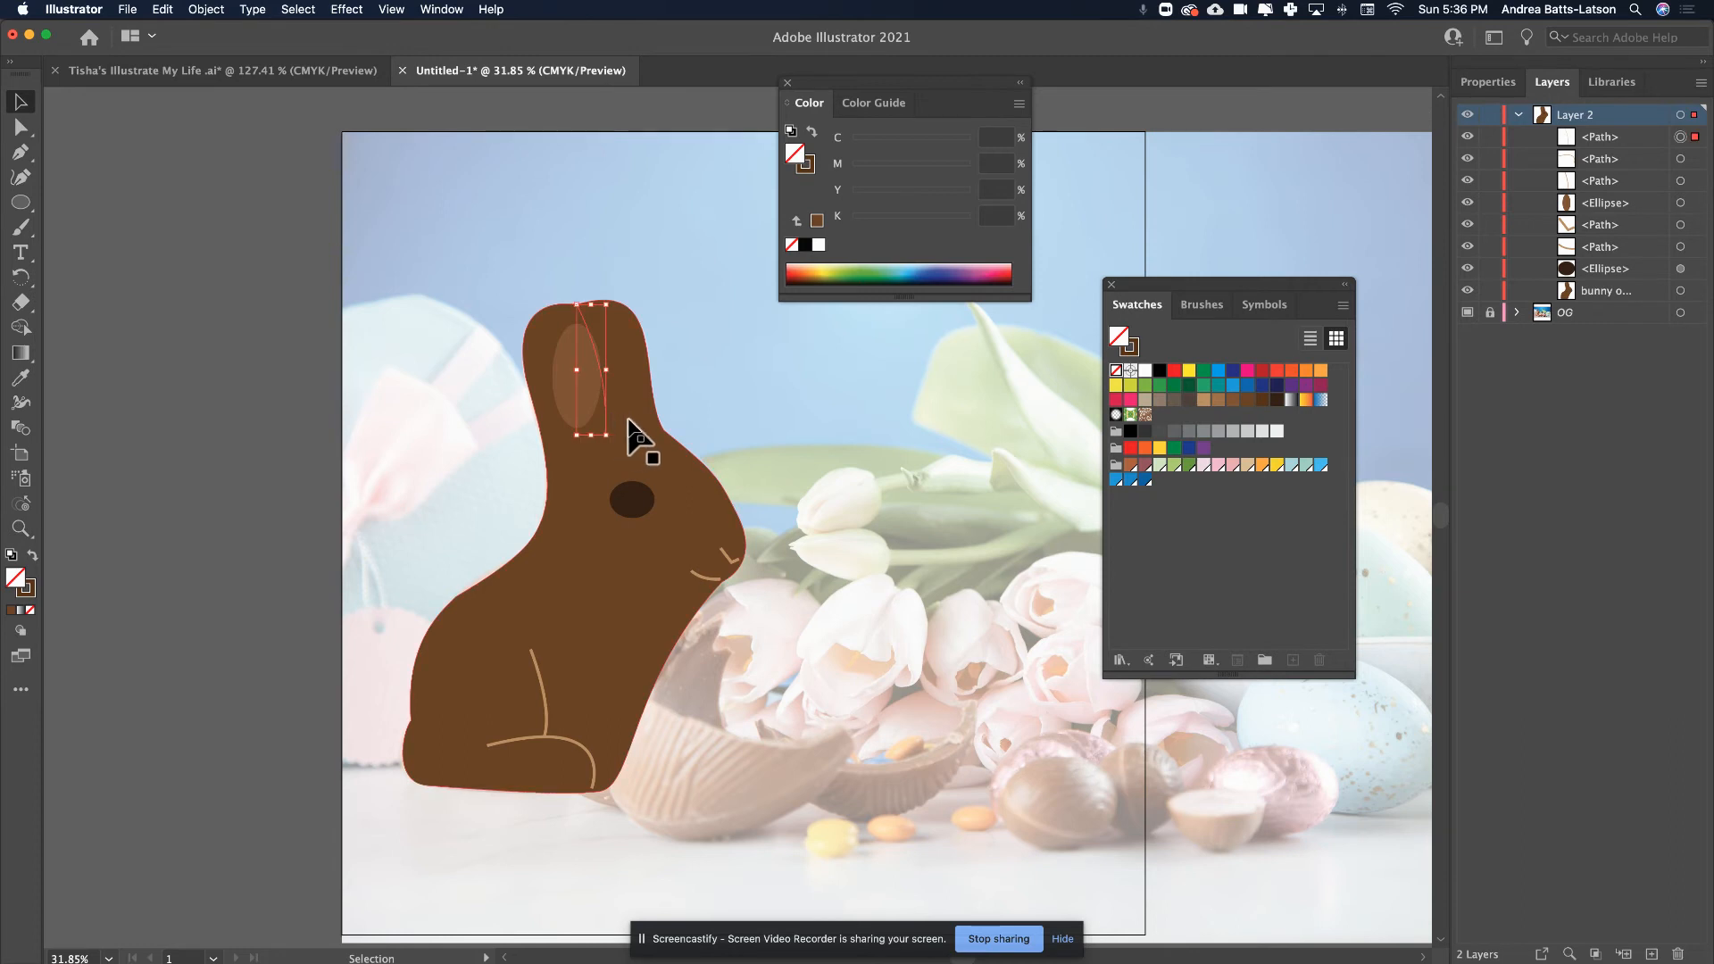
click(1475, 87)
click(1579, 340)
key(Return)
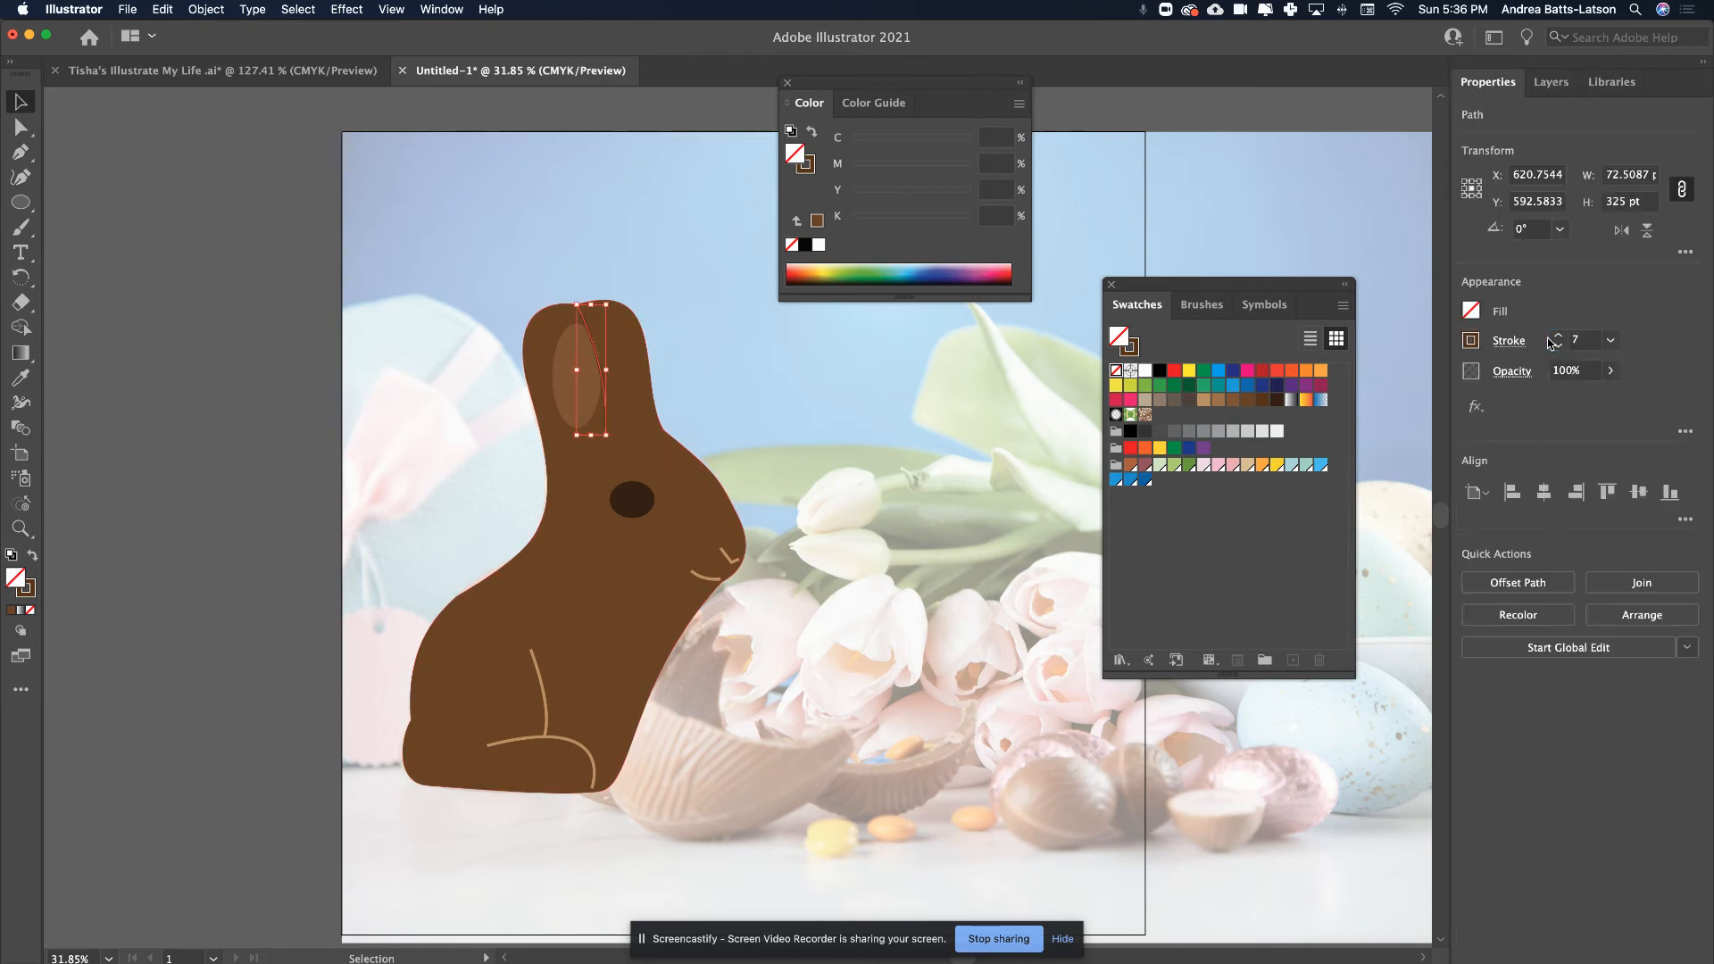
click(502, 195)
- Move the inner ear ellipse to the top of Layer 2's stacking order, above the ear dividing line
click(567, 384)
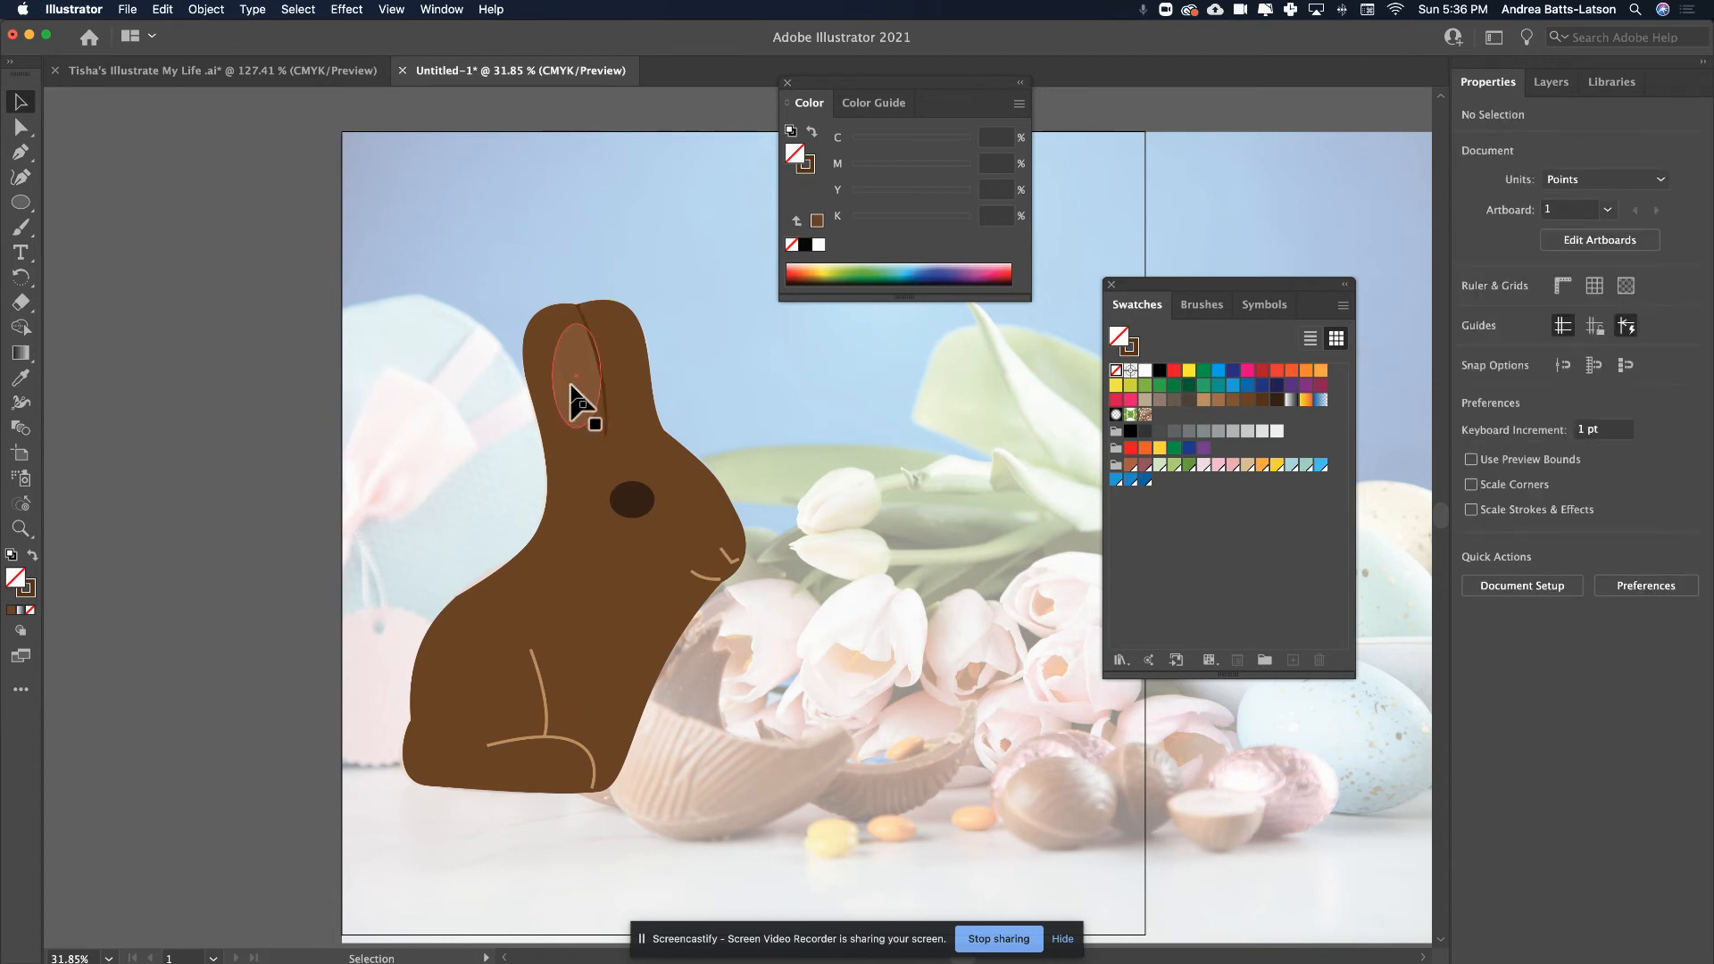
click(1551, 82)
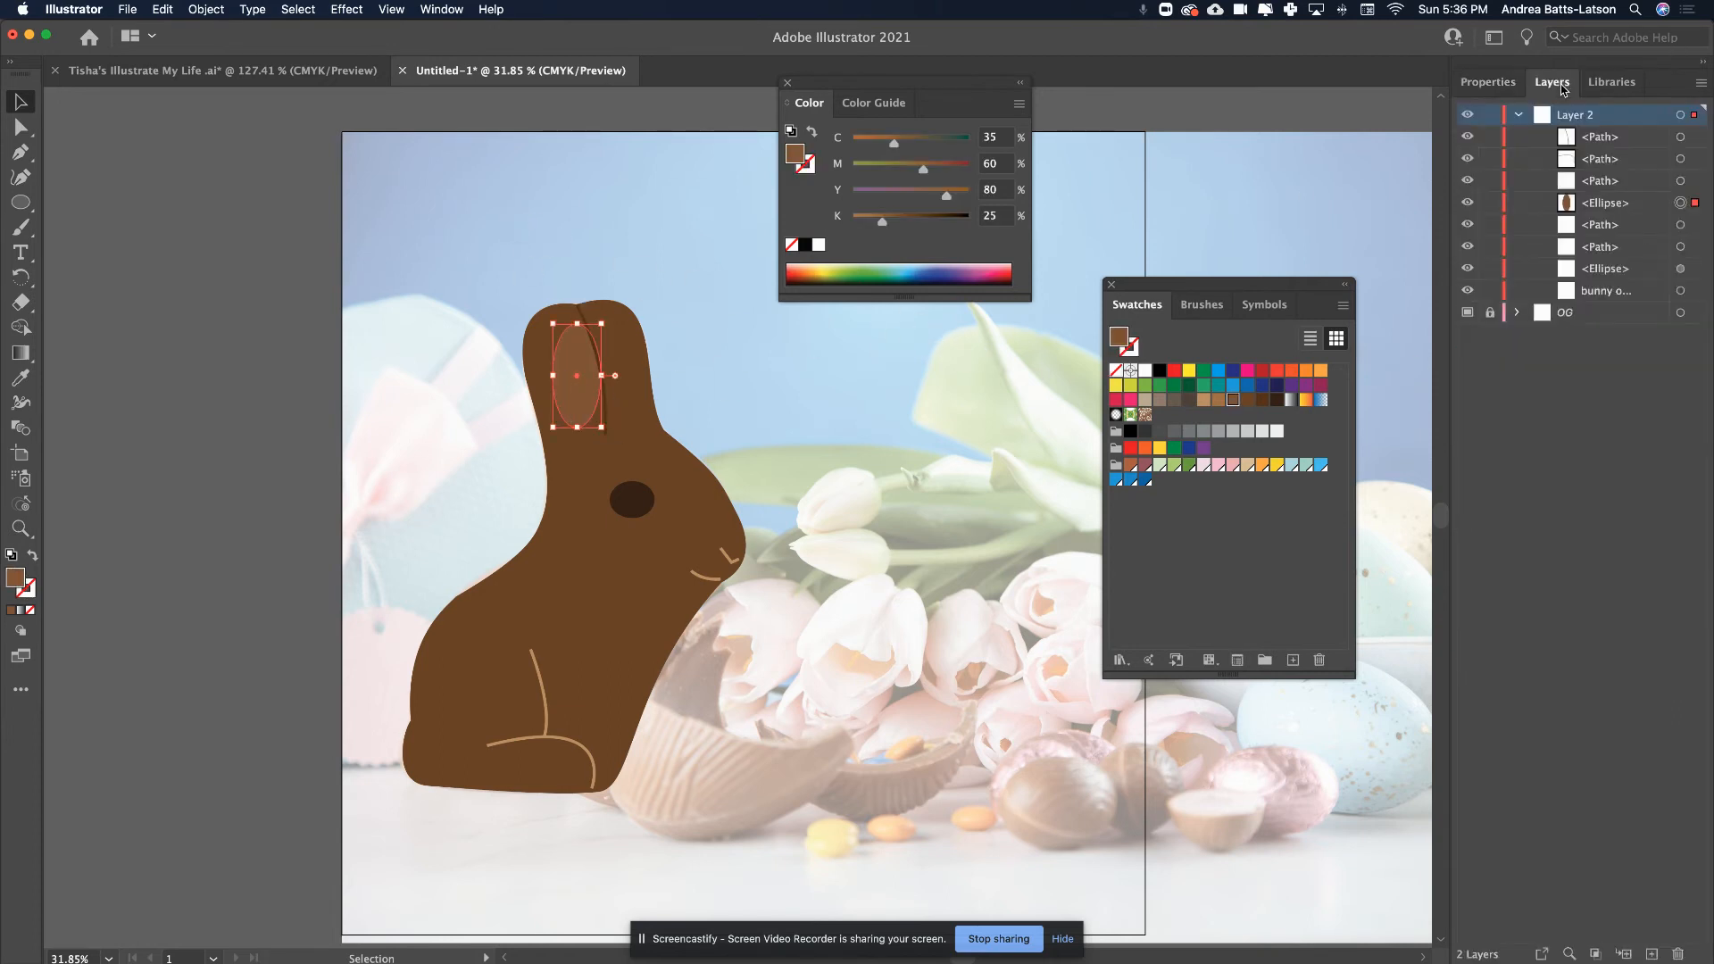
drag(1648, 206, 1650, 134)
click(234, 444)
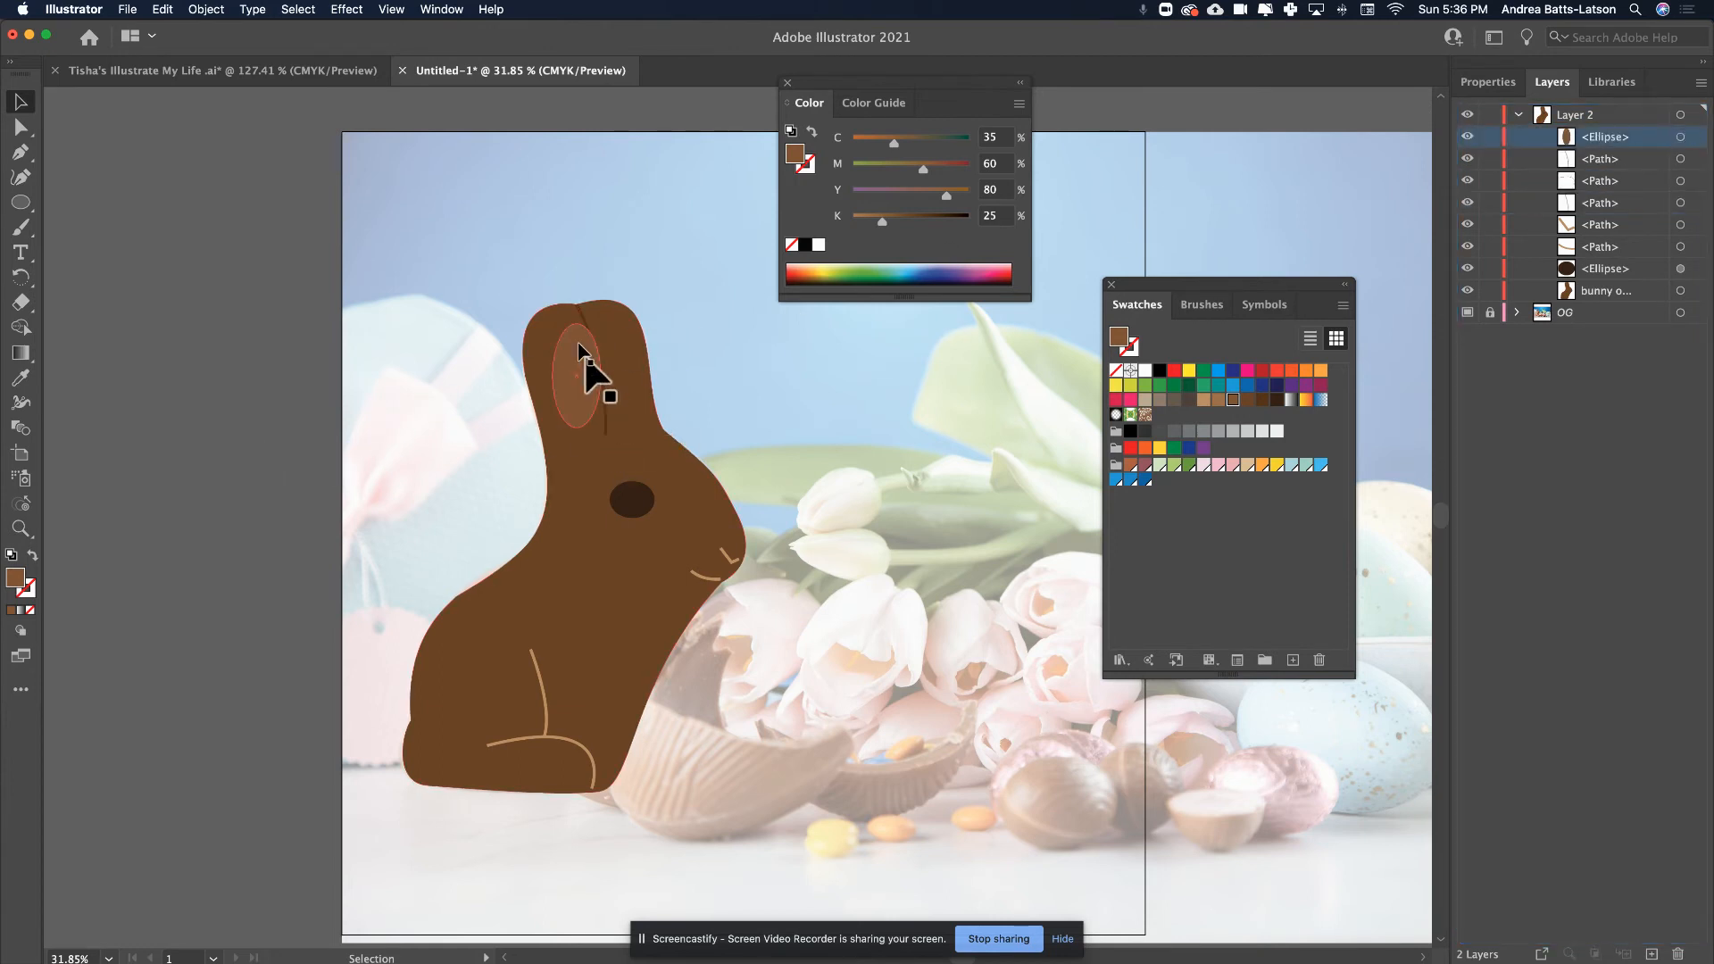
- Rotate the inner ear ellipse slightly counterclockwise and shift it a little away from the ear dividing line
click(579, 410)
mouse_move(578, 319)
mouse_down()
mouse_move(609, 336)
mouse_move(595, 316)
mouse_up()
click(215, 397)
click(566, 383)
click(253, 411)
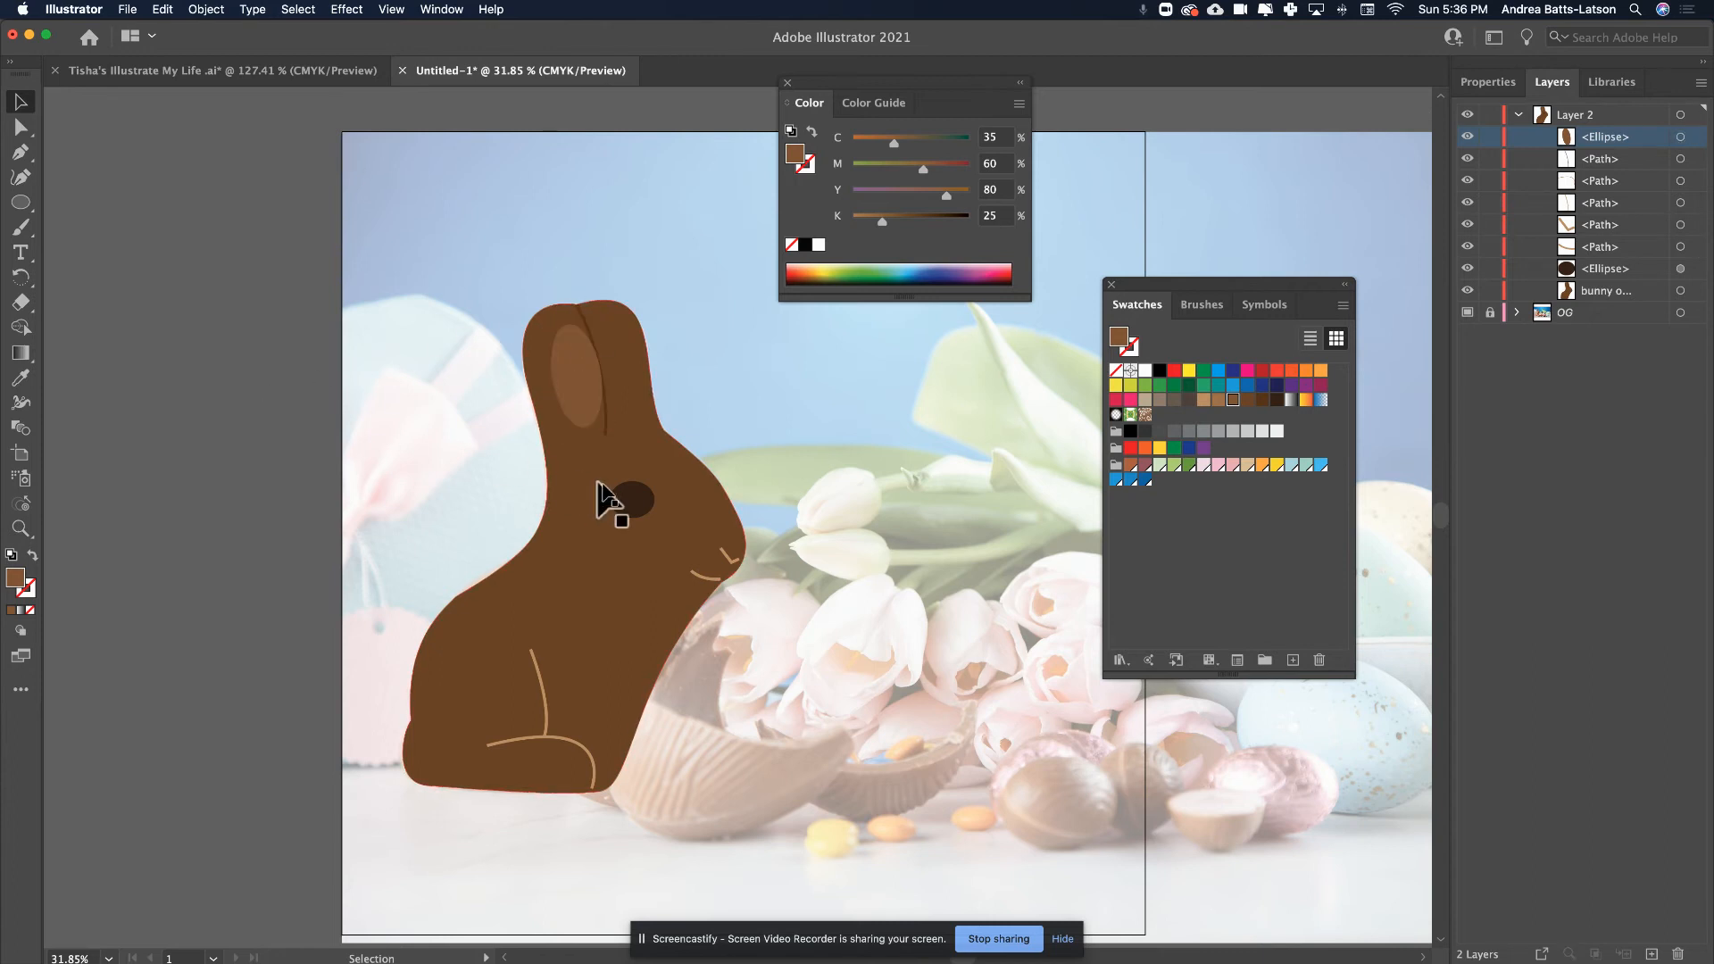
click(578, 412)
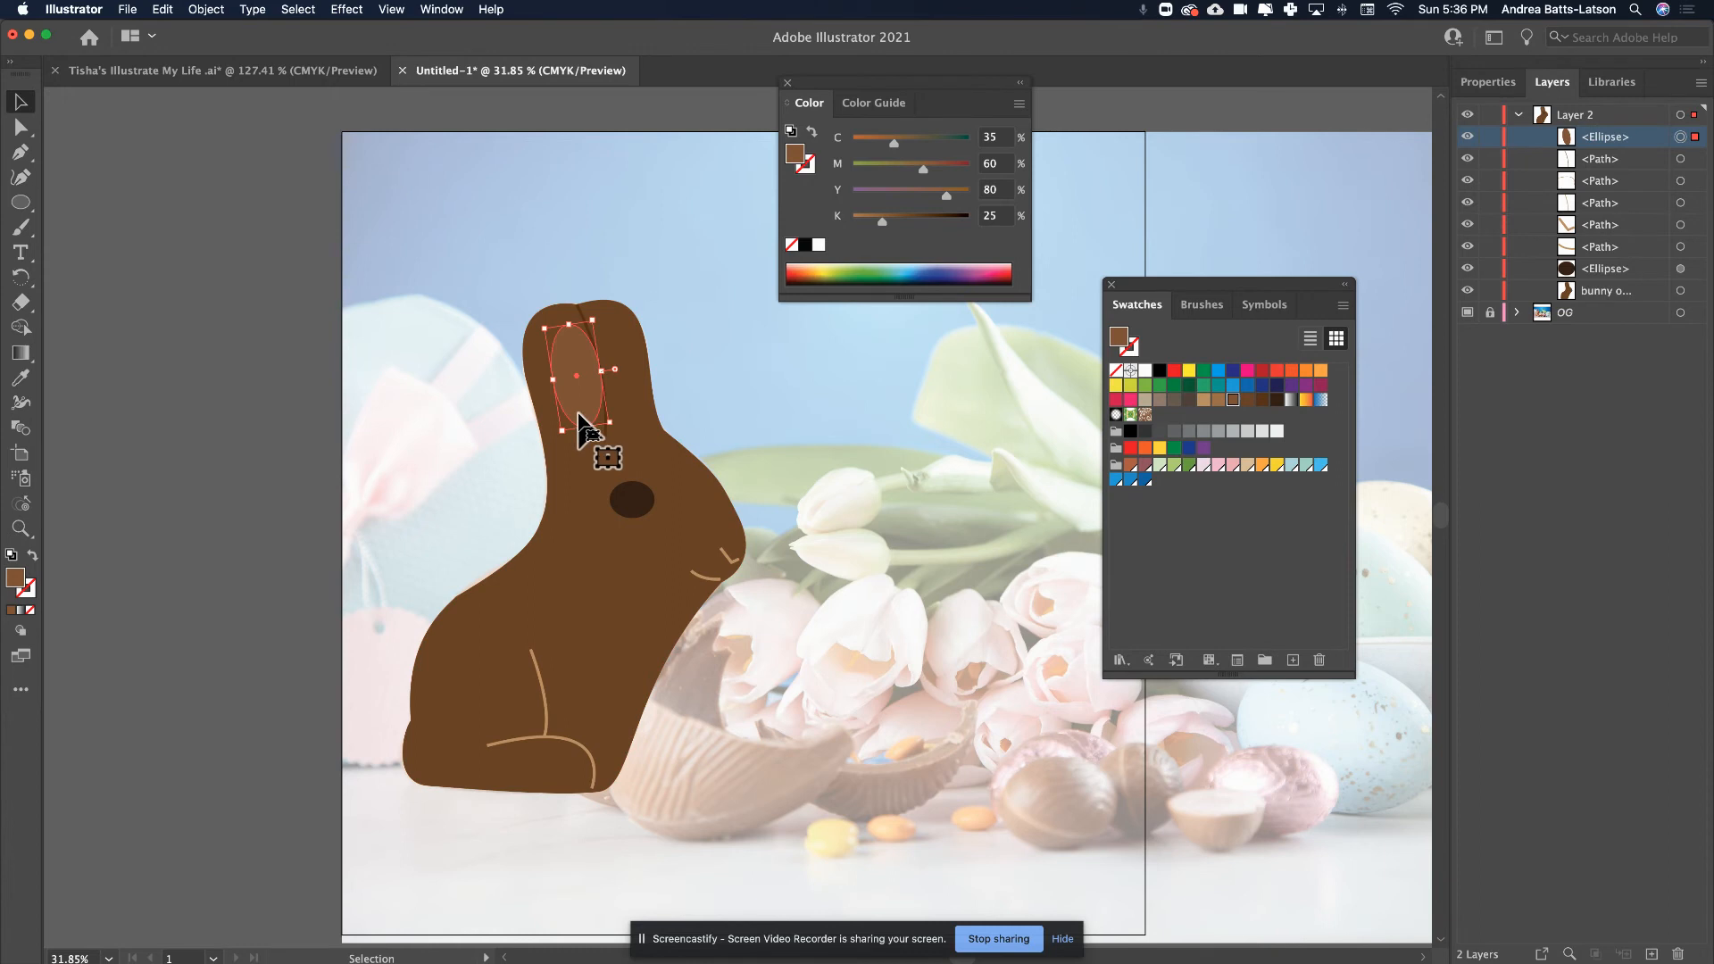
drag(578, 412, 570, 411)
click(164, 482)
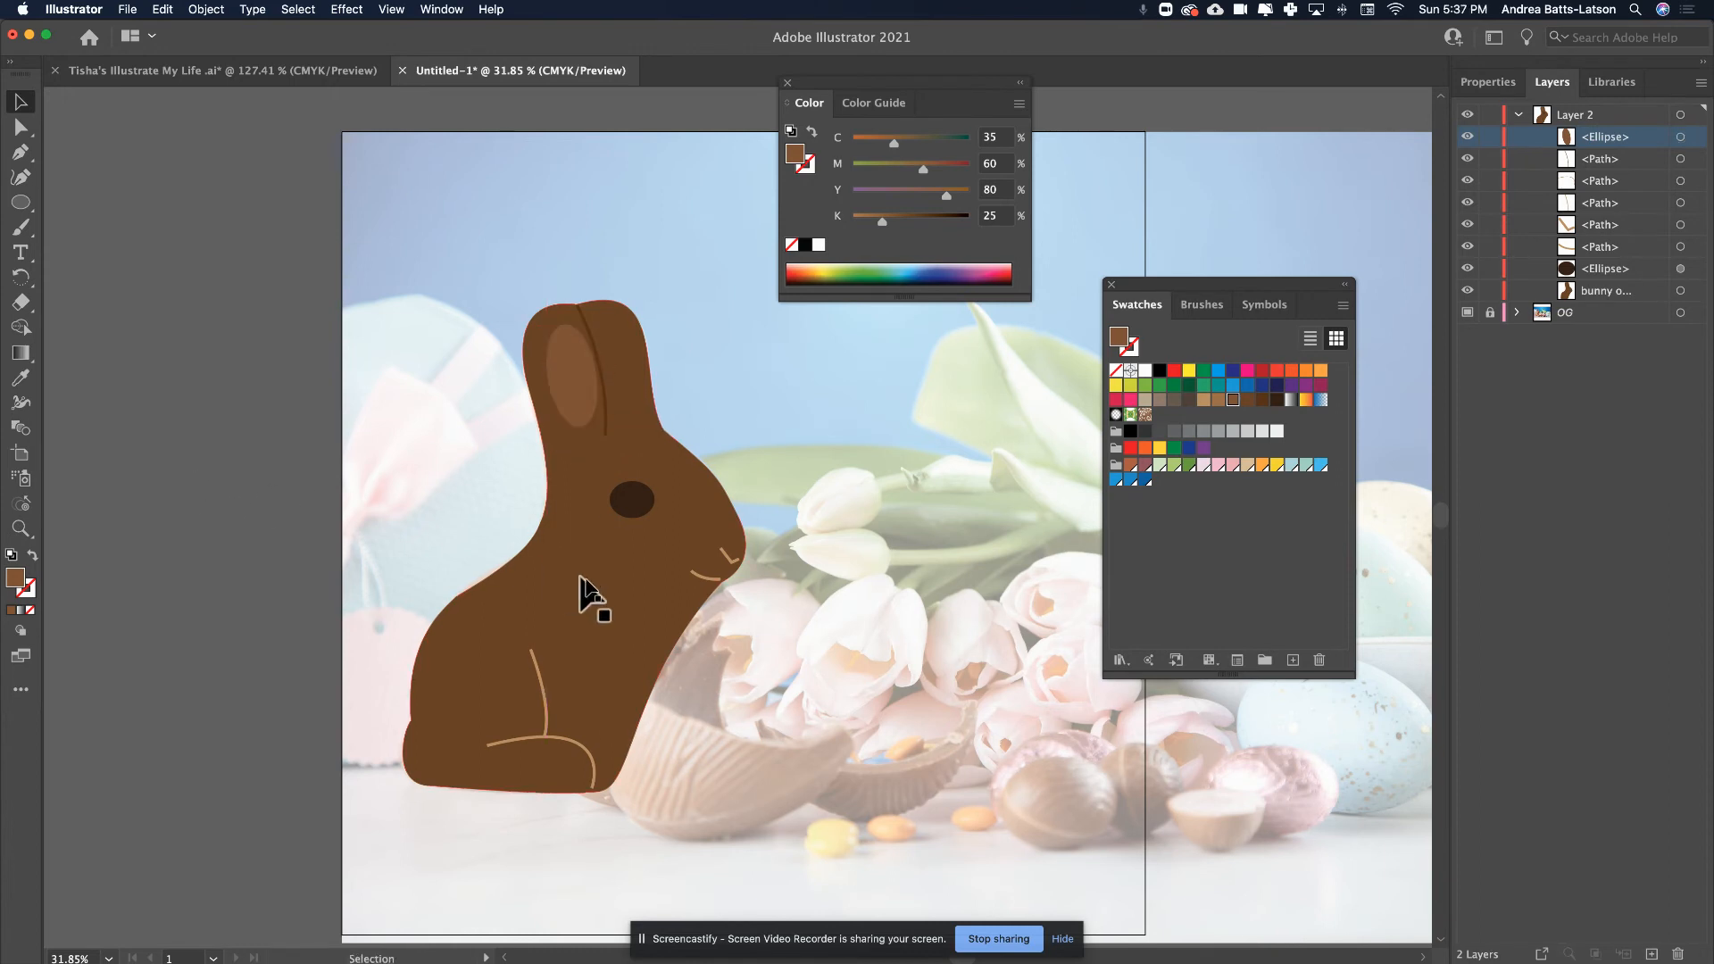
- Recolor the strokes of both leg lines, the mouth and the nose with the dark brown C=50 M=70 Y=80 K=70
click(585, 764)
mouse_move(546, 787)
mouse_down()
mouse_move(501, 795)
mouse_move(543, 789)
mouse_up()
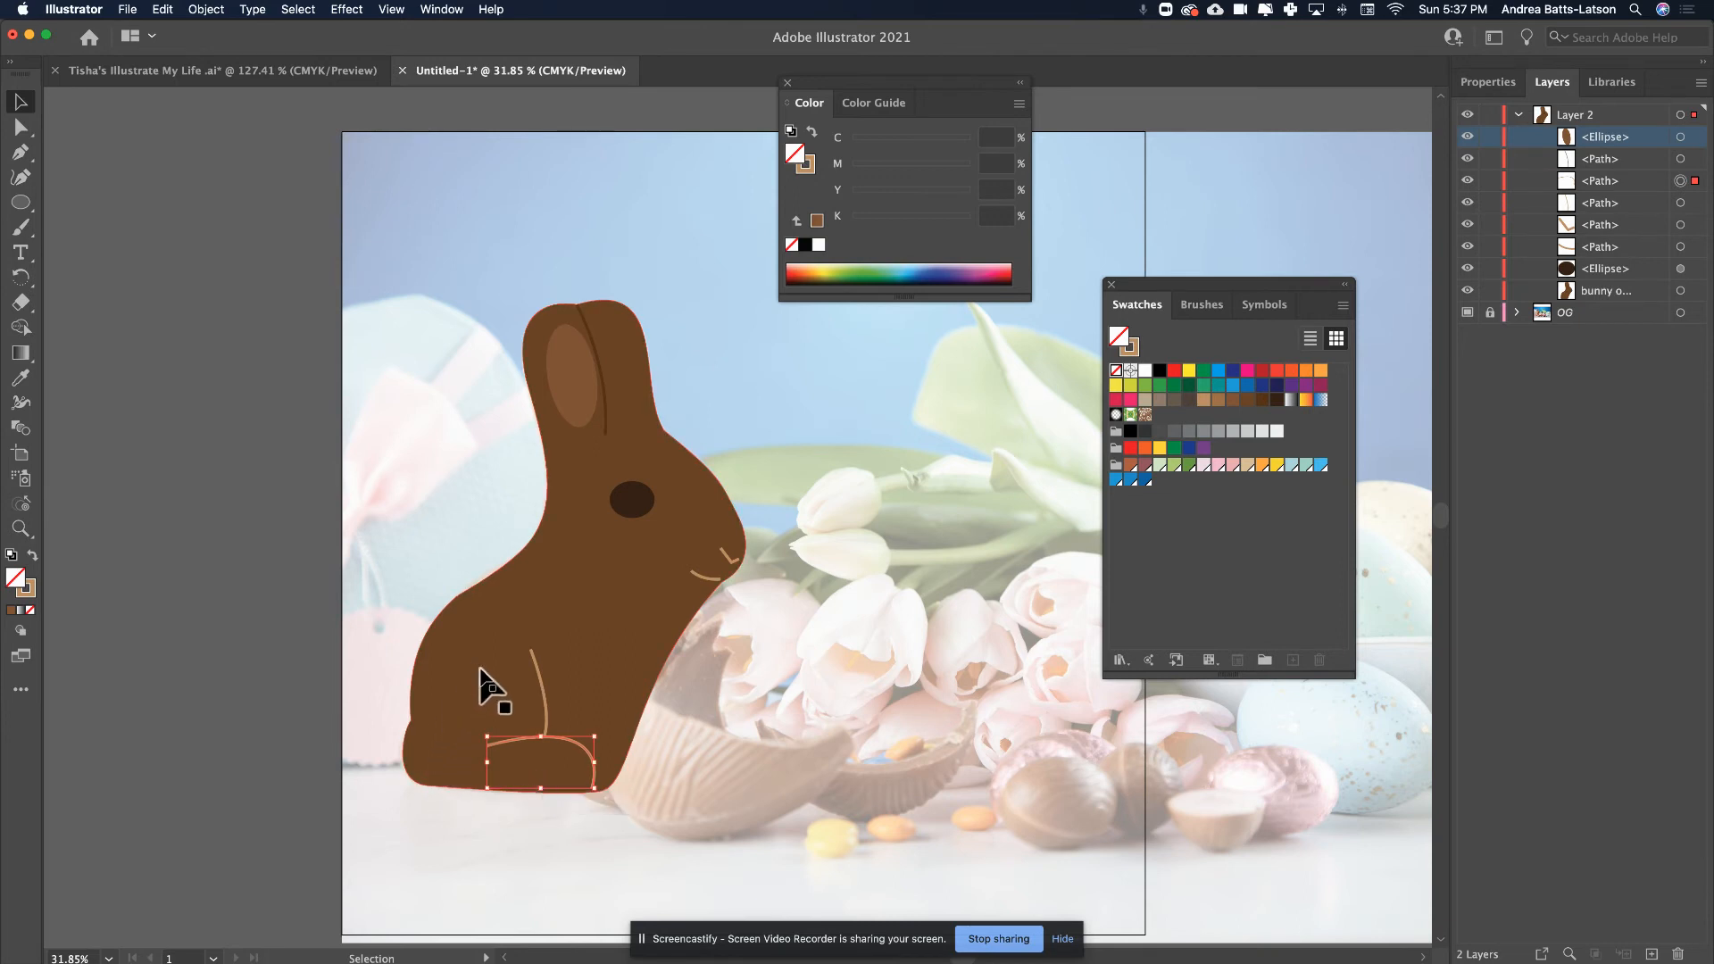
shift+click(538, 682)
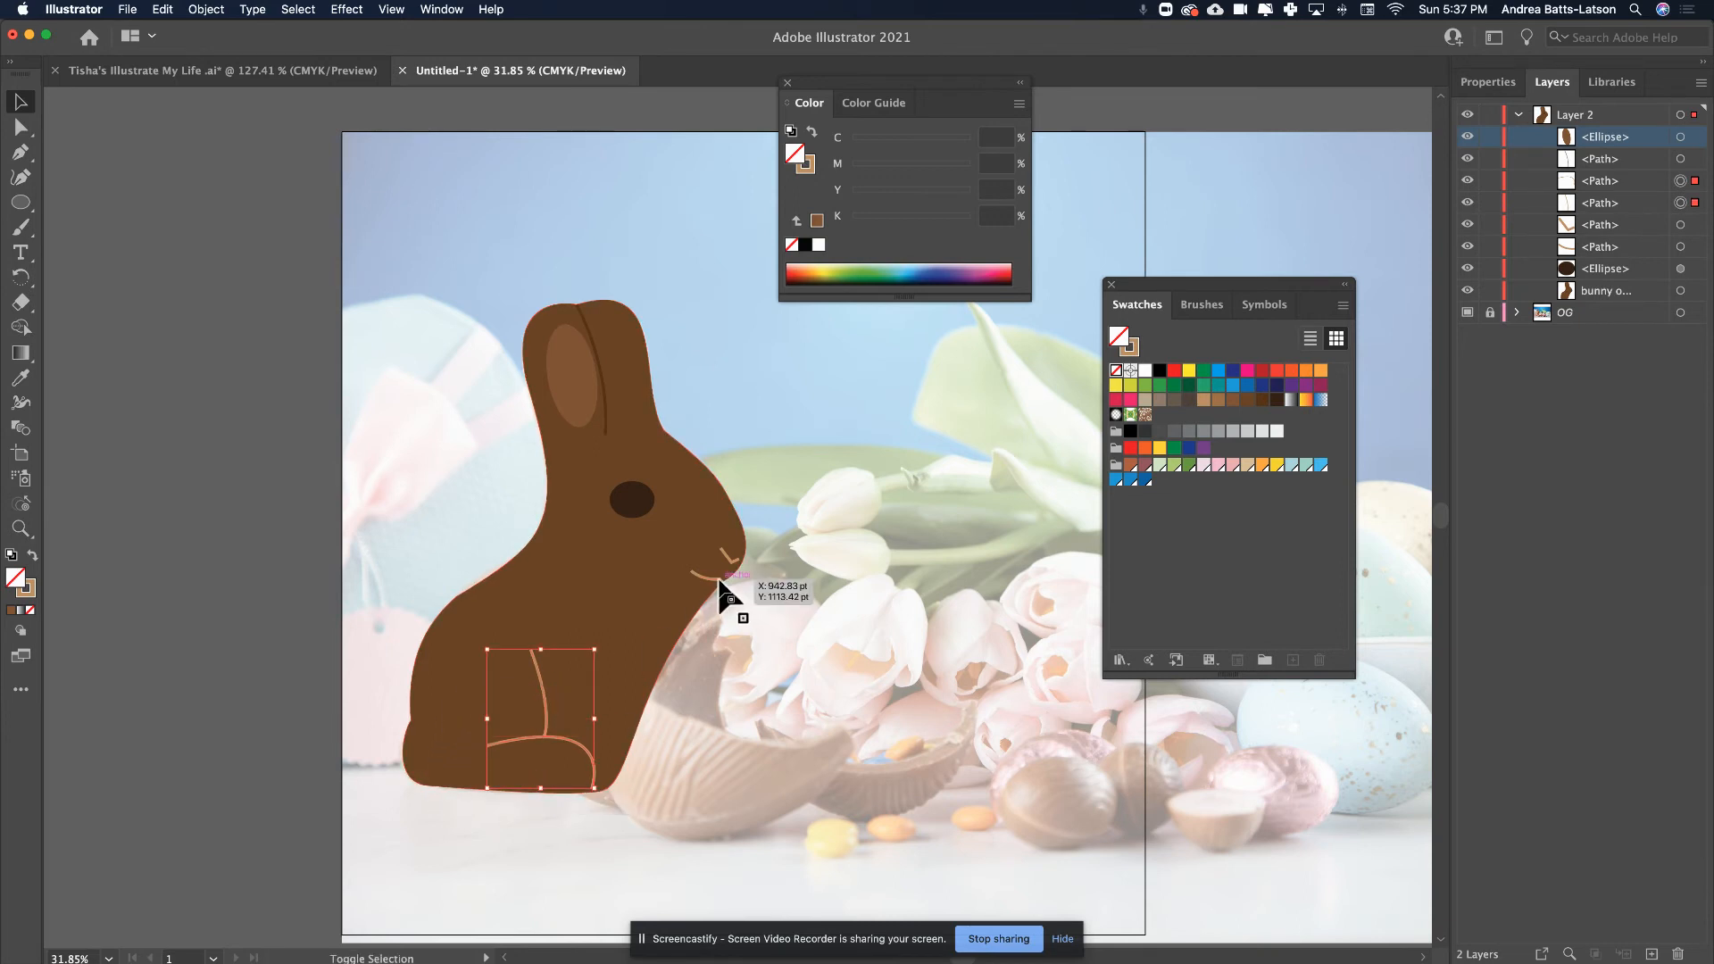
shift+click(702, 585)
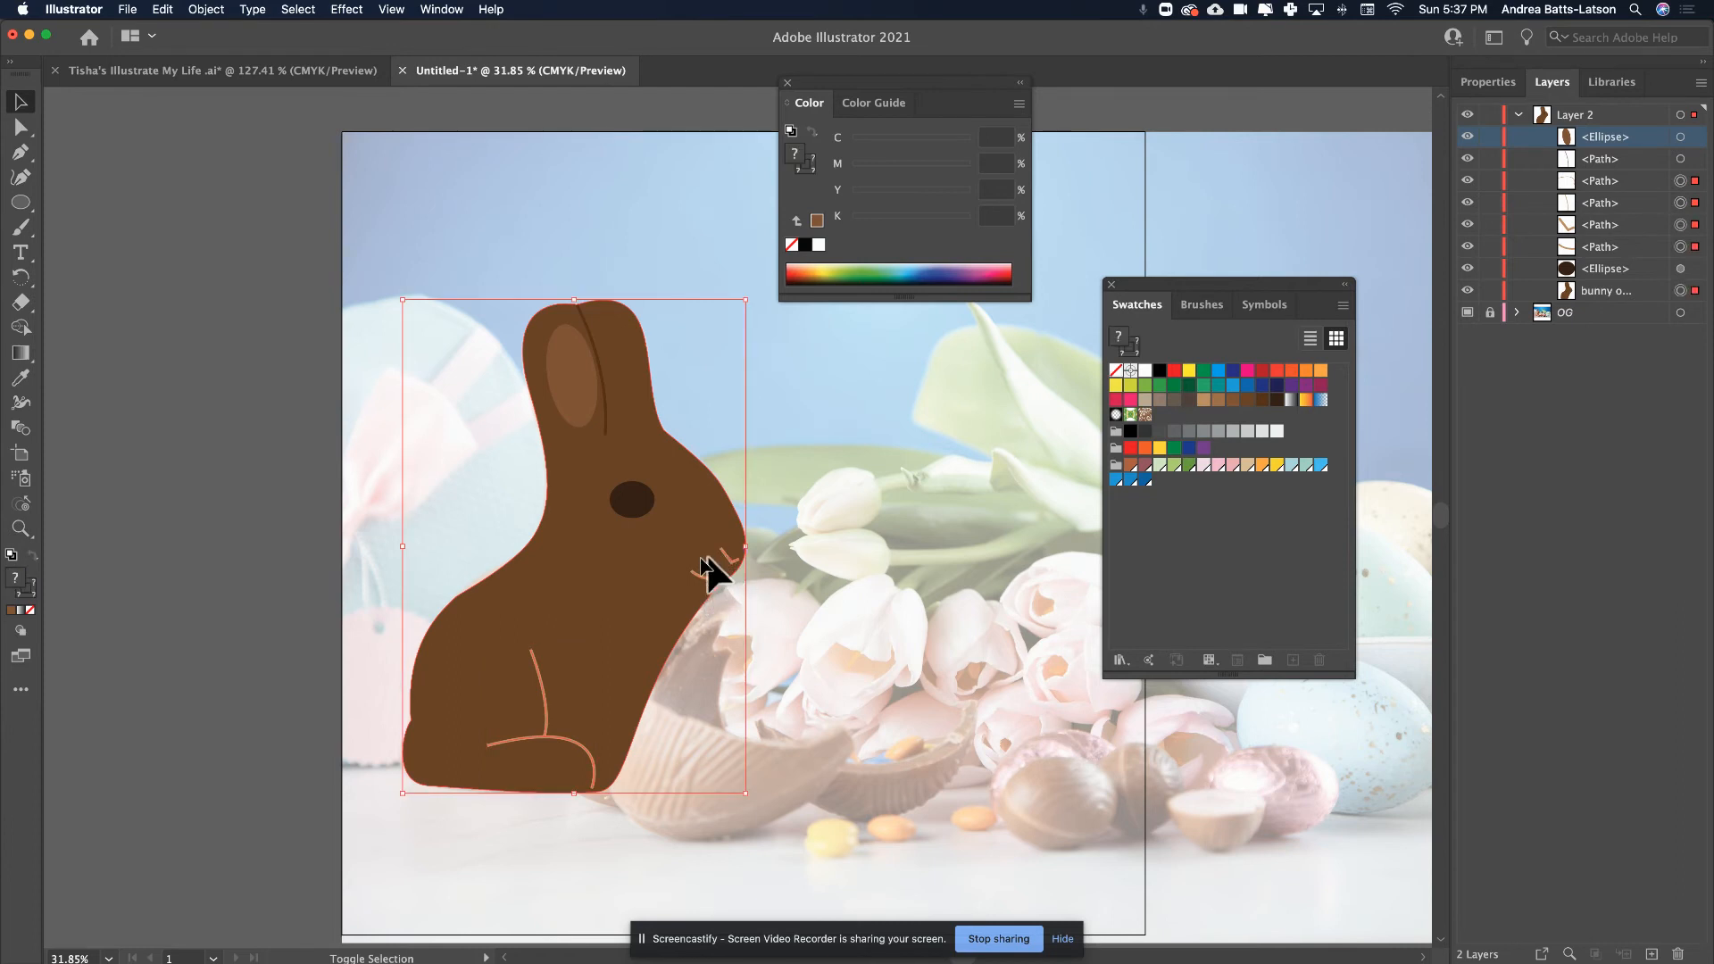
shift+click(584, 562)
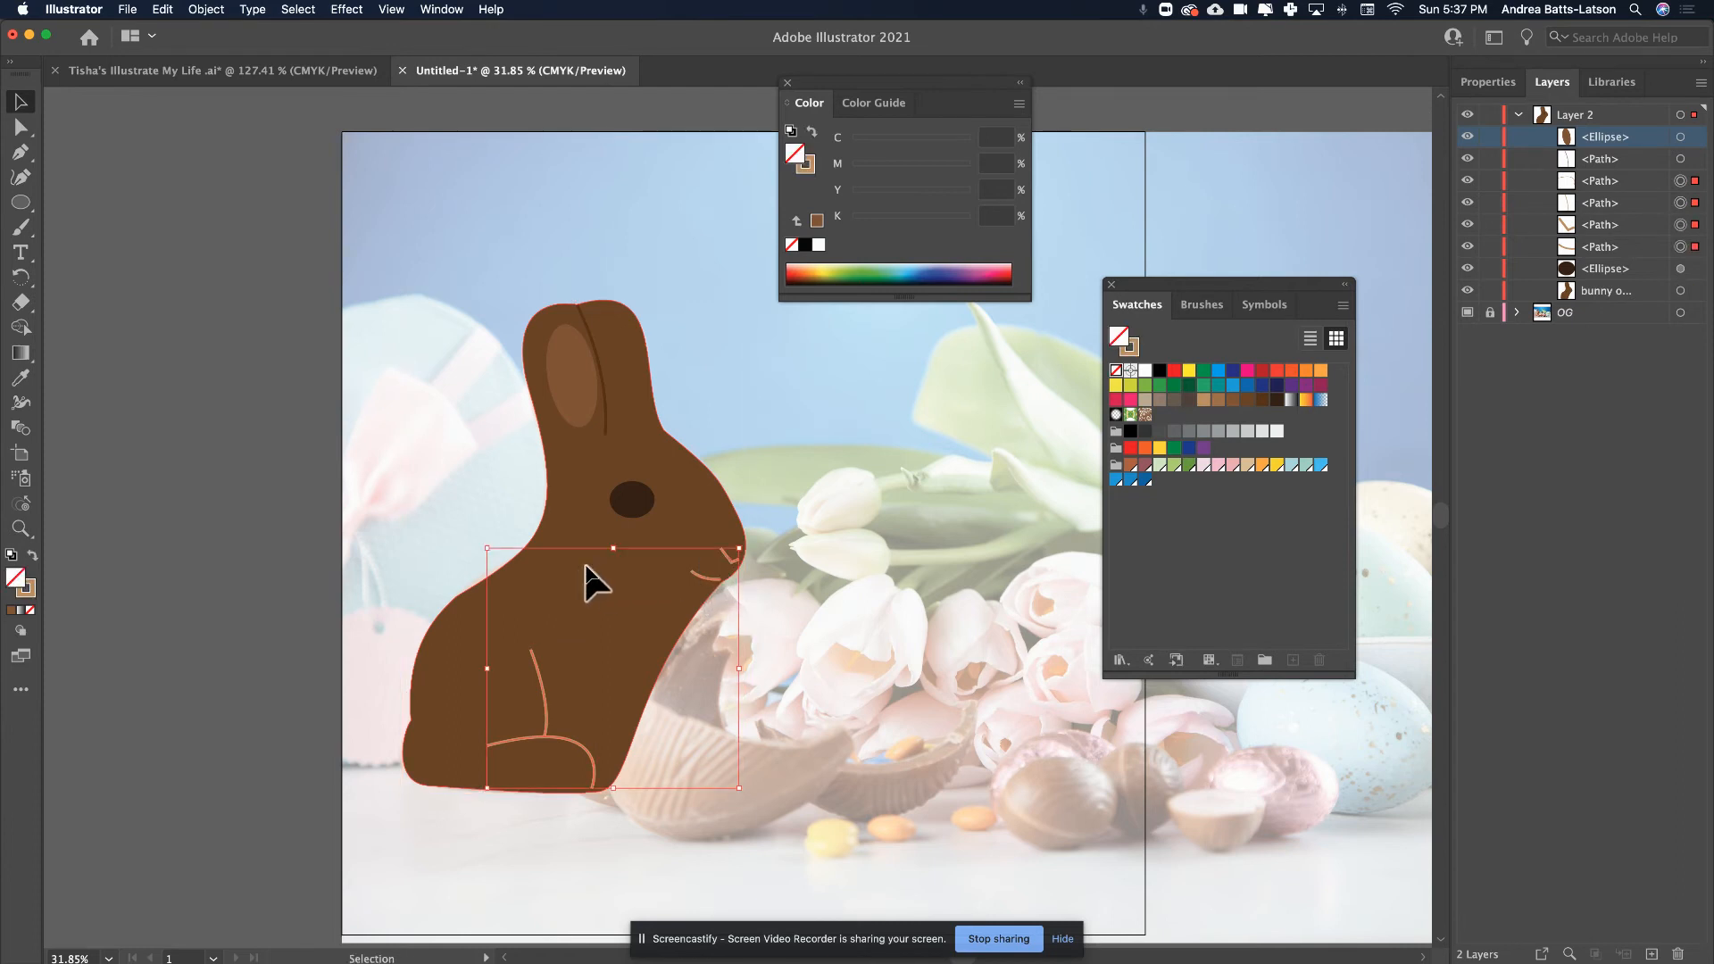
click(1132, 349)
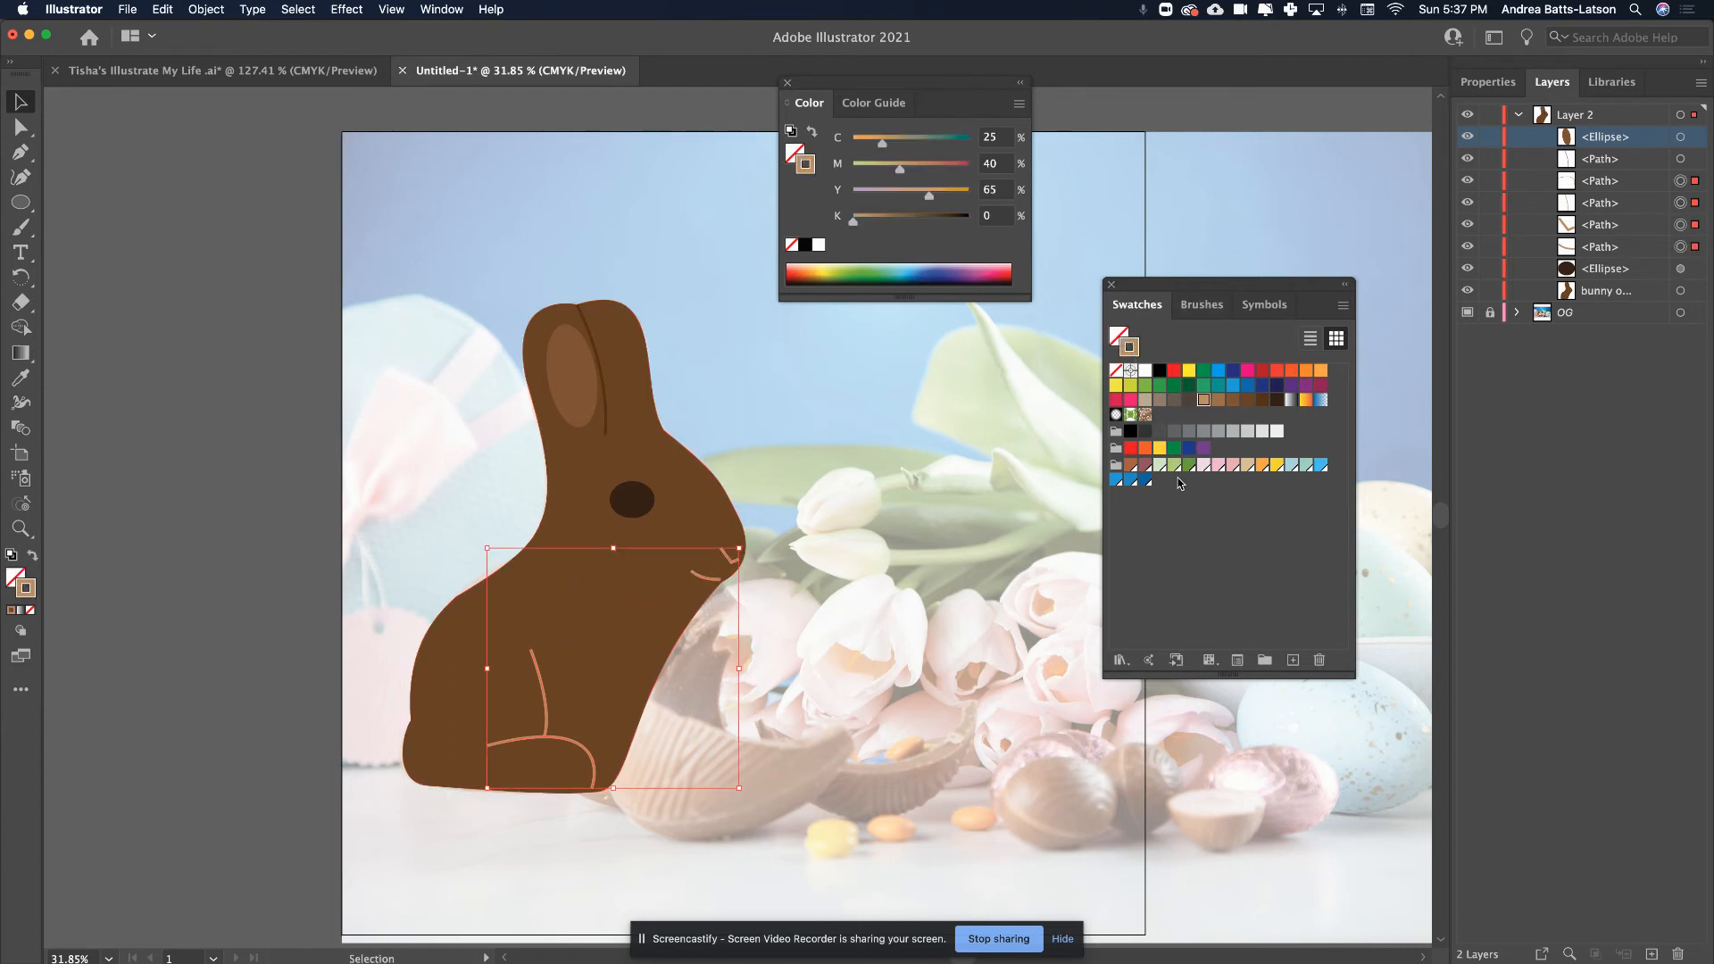
click(1262, 400)
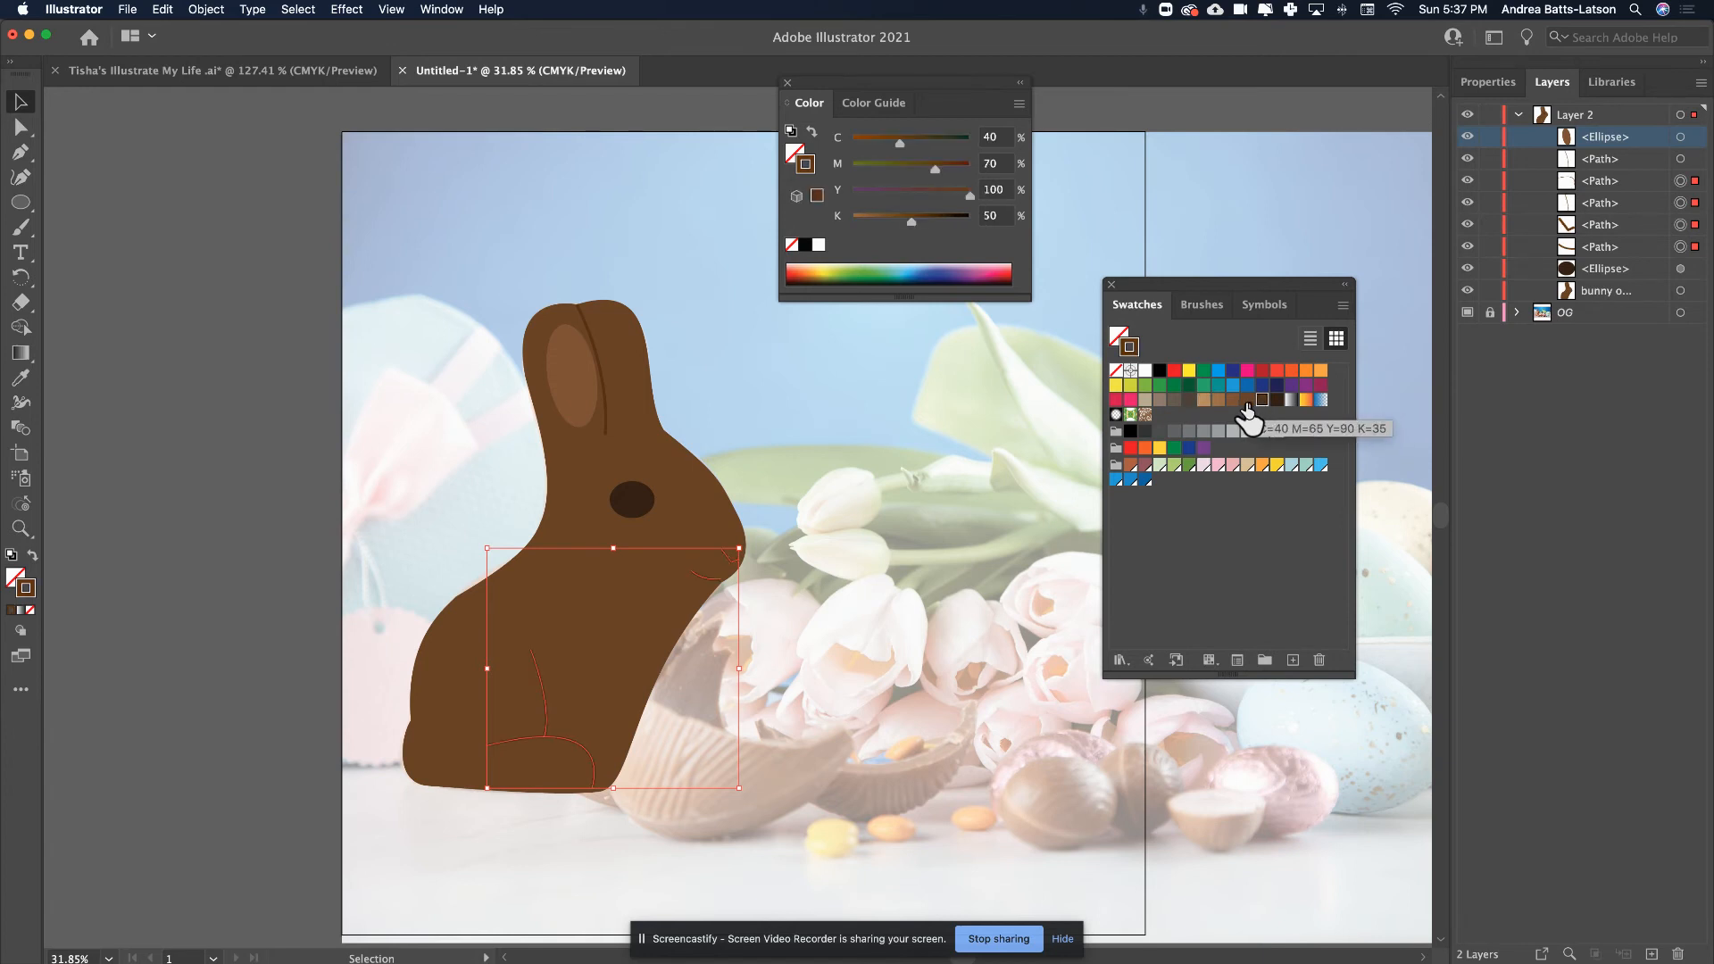
click(1247, 401)
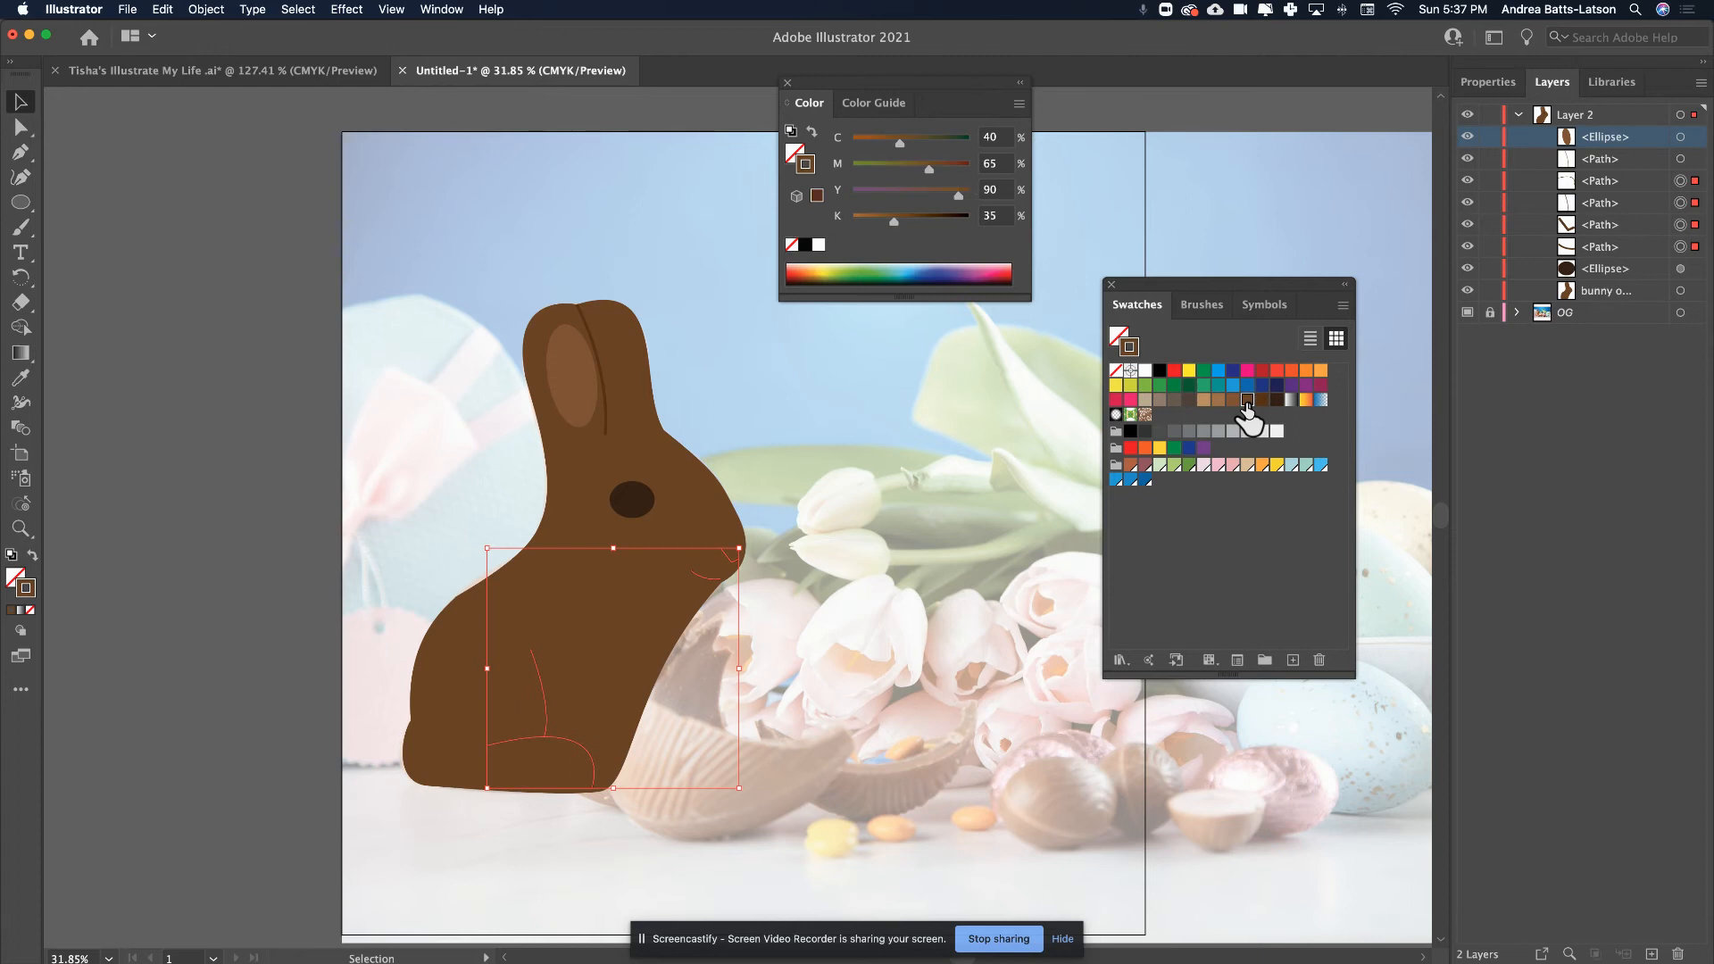
click(1278, 400)
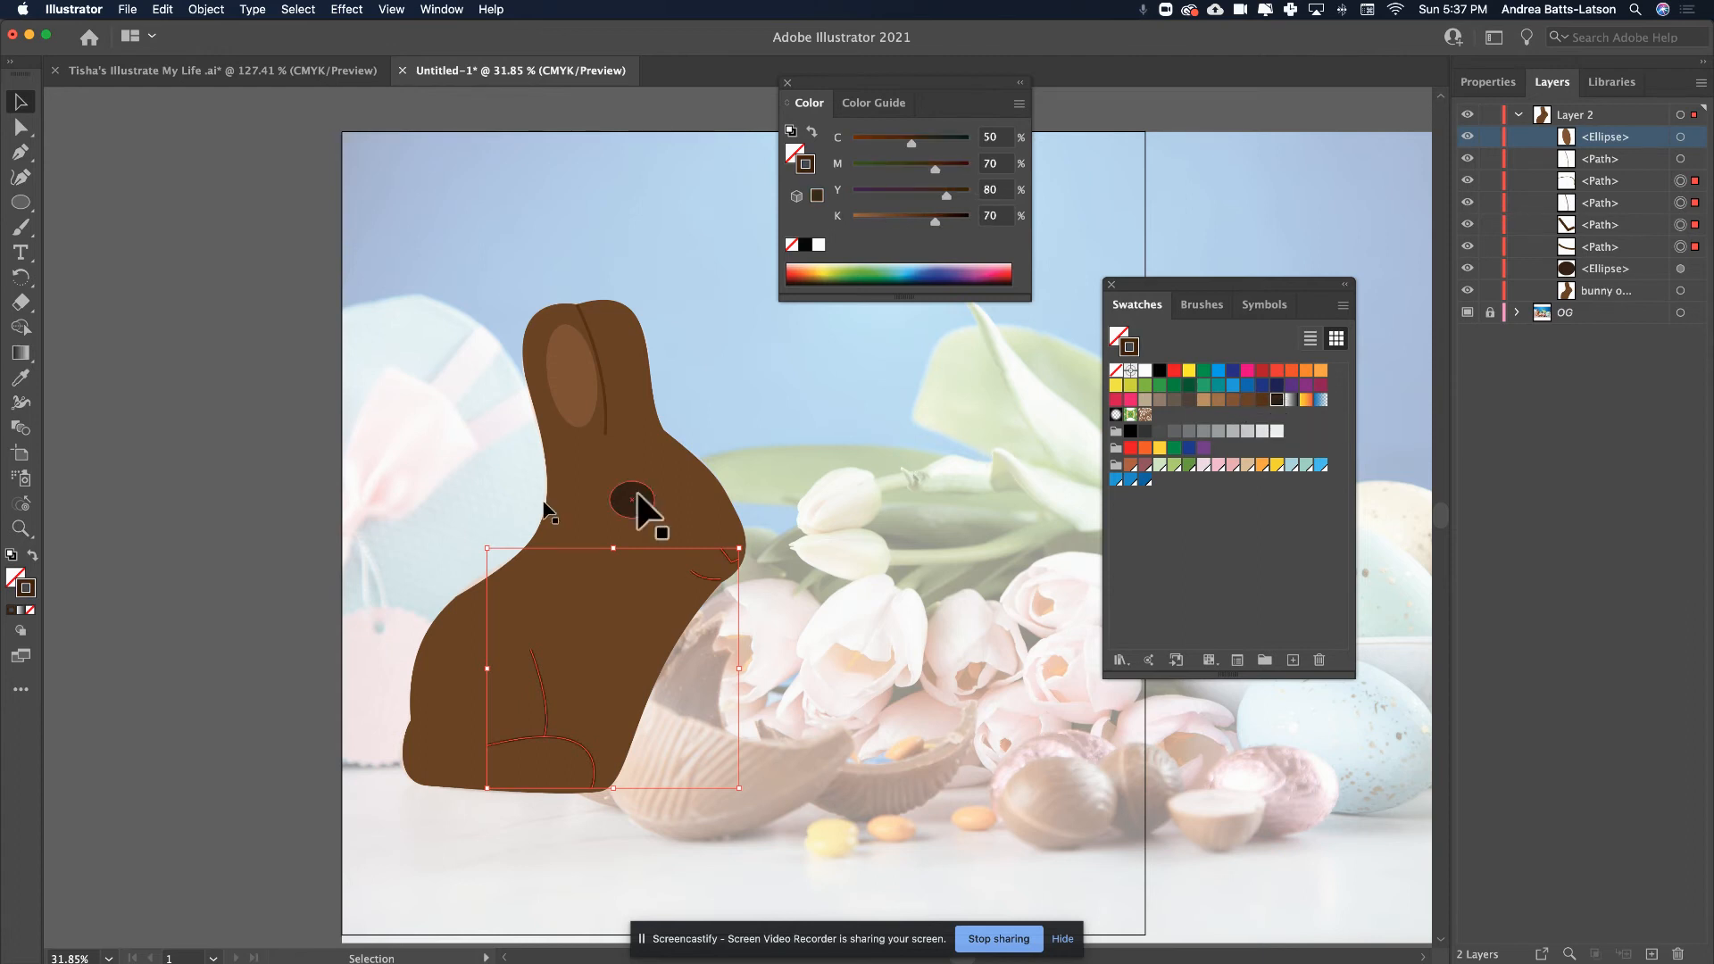
click(300, 491)
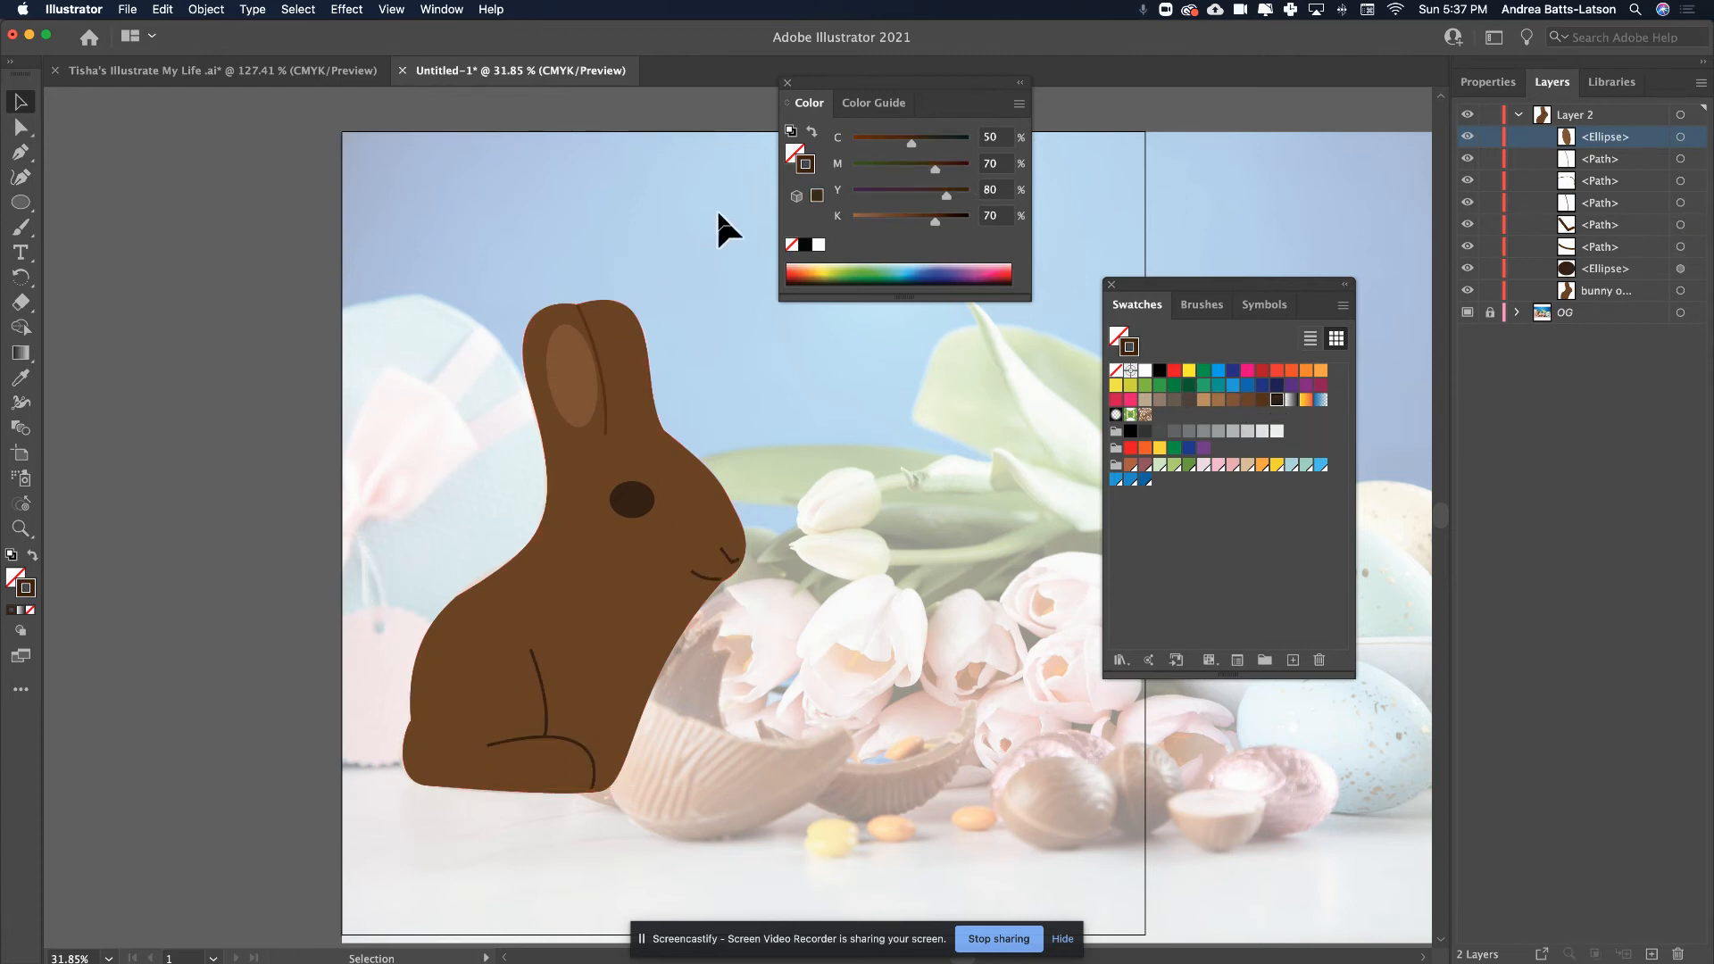
- Give the ear dividing line's stroke the dark brown C=50 M=70 Y=80 K=70
click(605, 431)
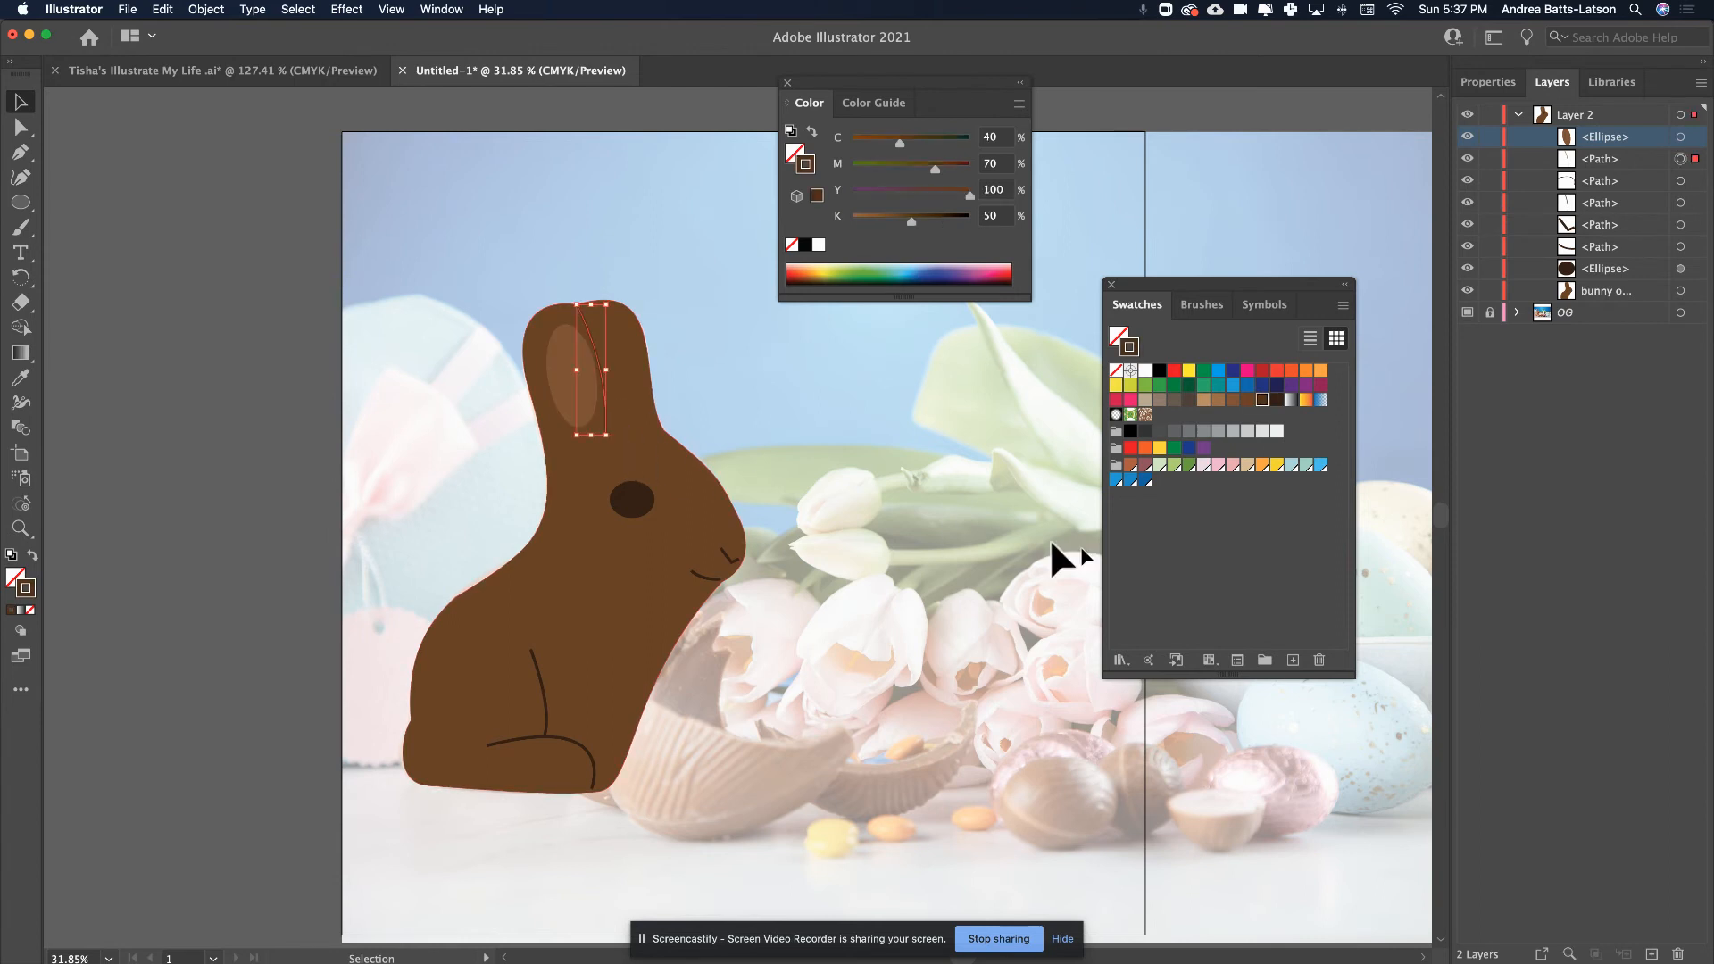
click(1277, 399)
click(296, 527)
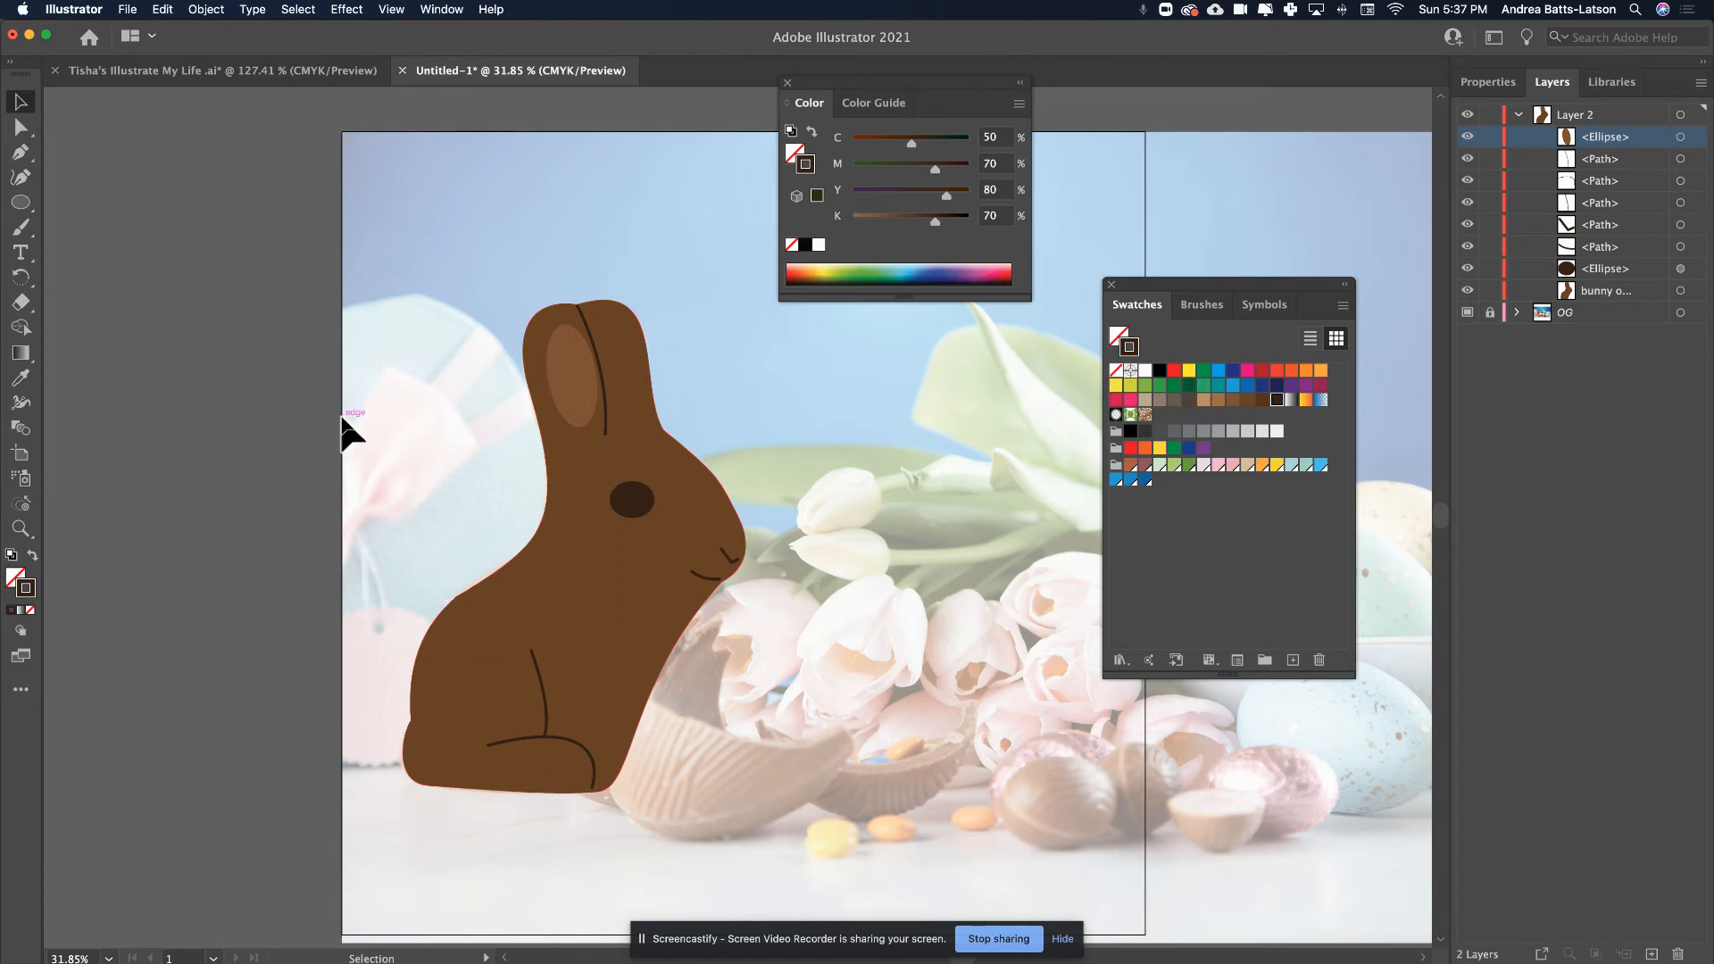
- Stretch the curved foot line downward so its end comes closer to the bunny's bottom edge
click(19, 528)
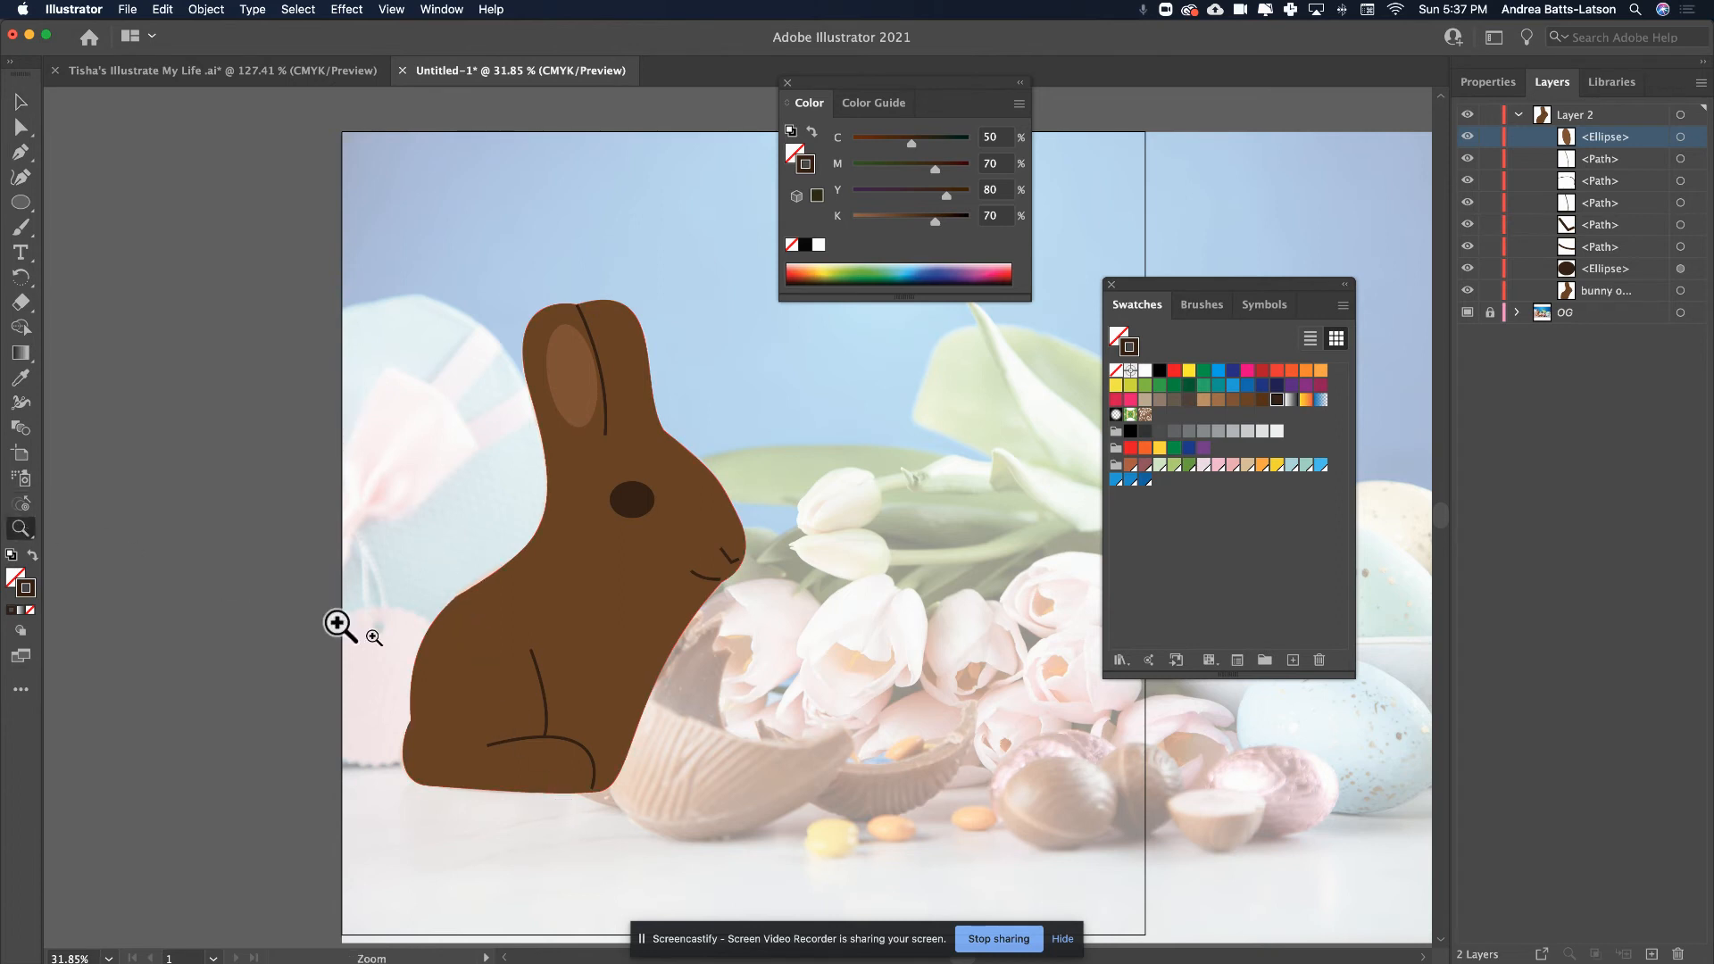
drag(475, 738, 727, 605)
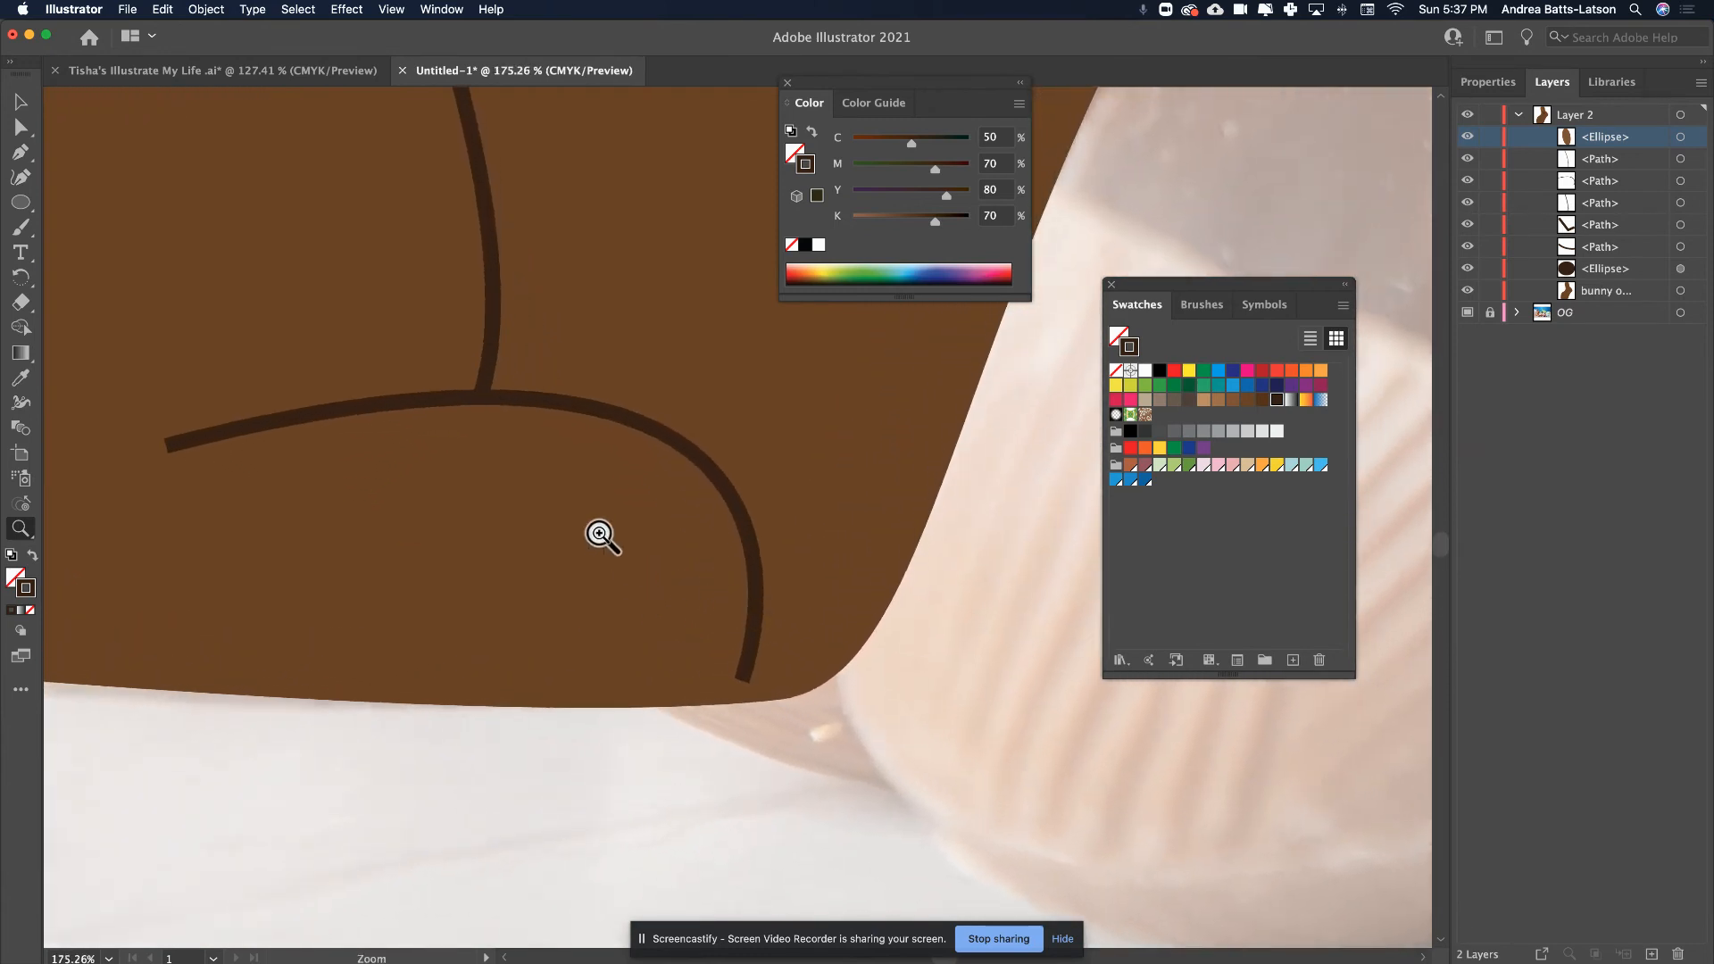
click(30, 109)
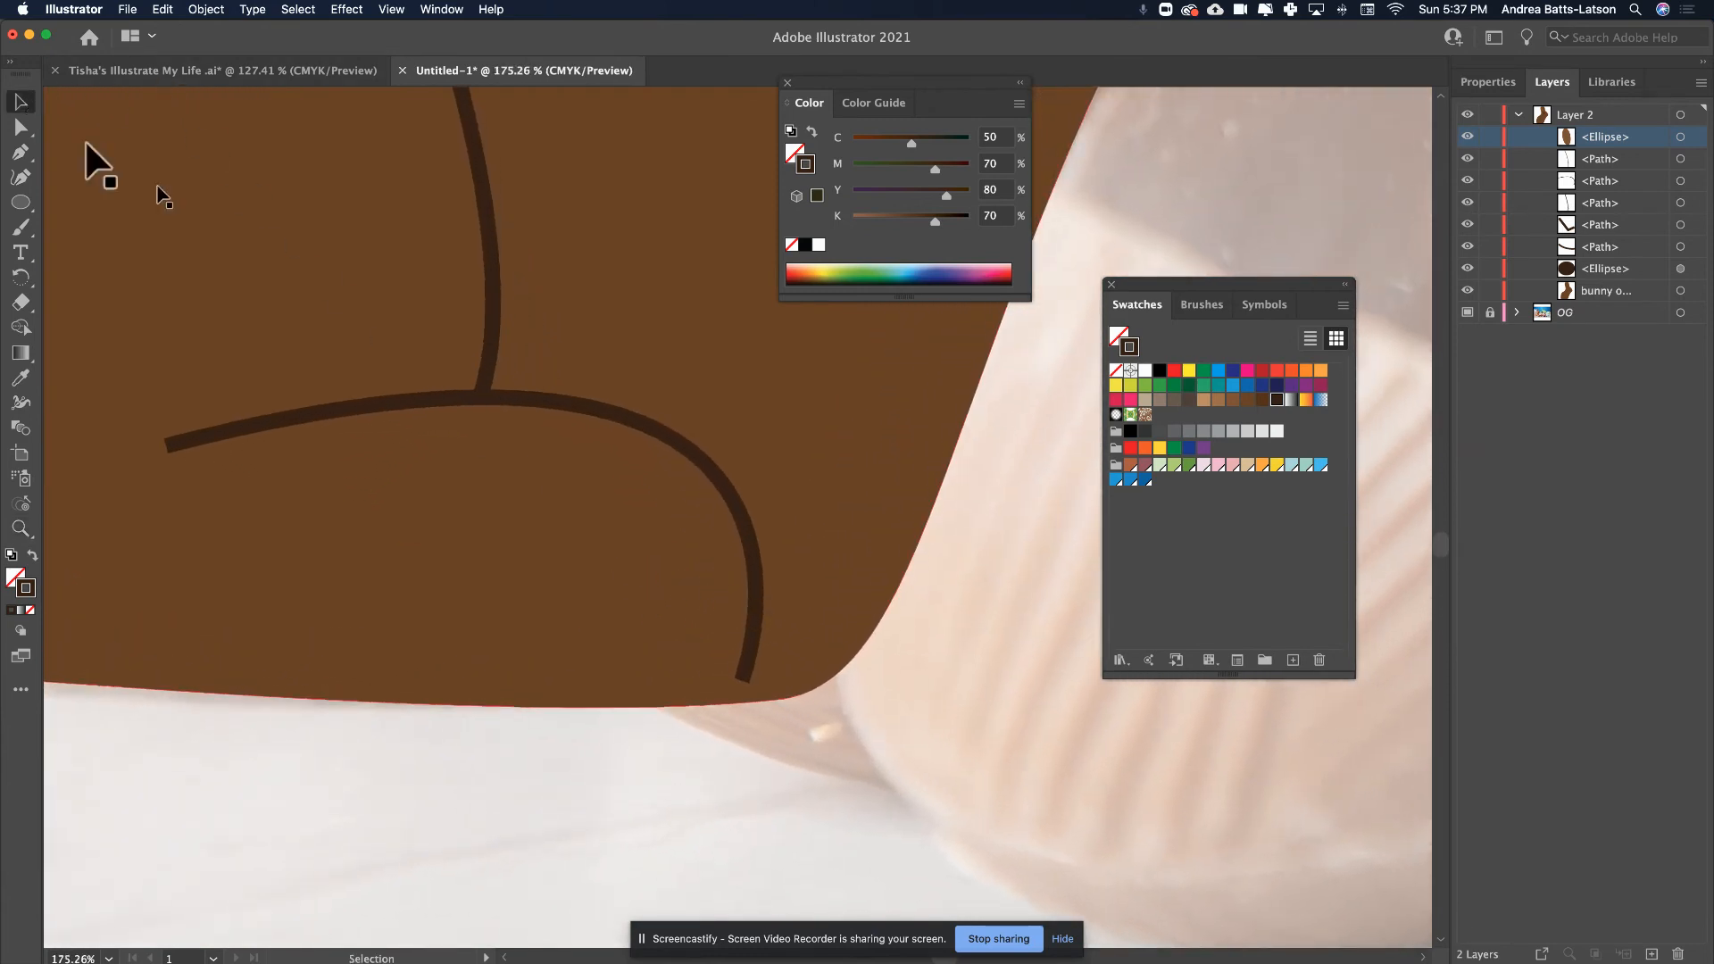
click(752, 679)
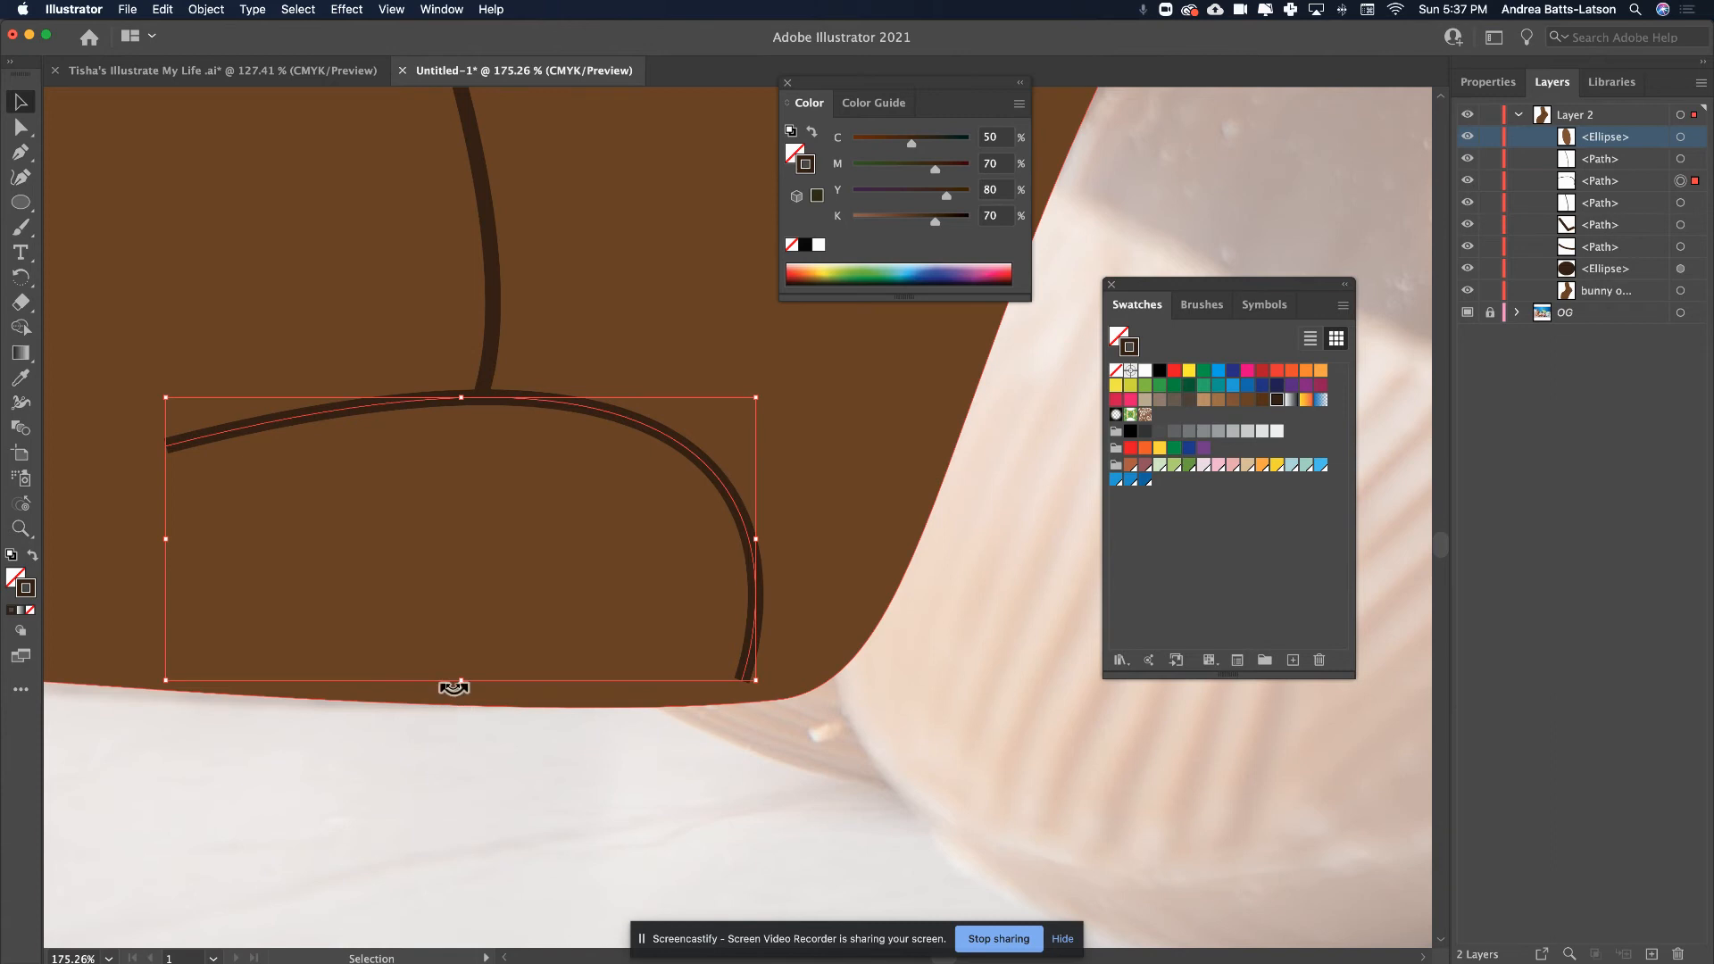
drag(466, 684, 465, 699)
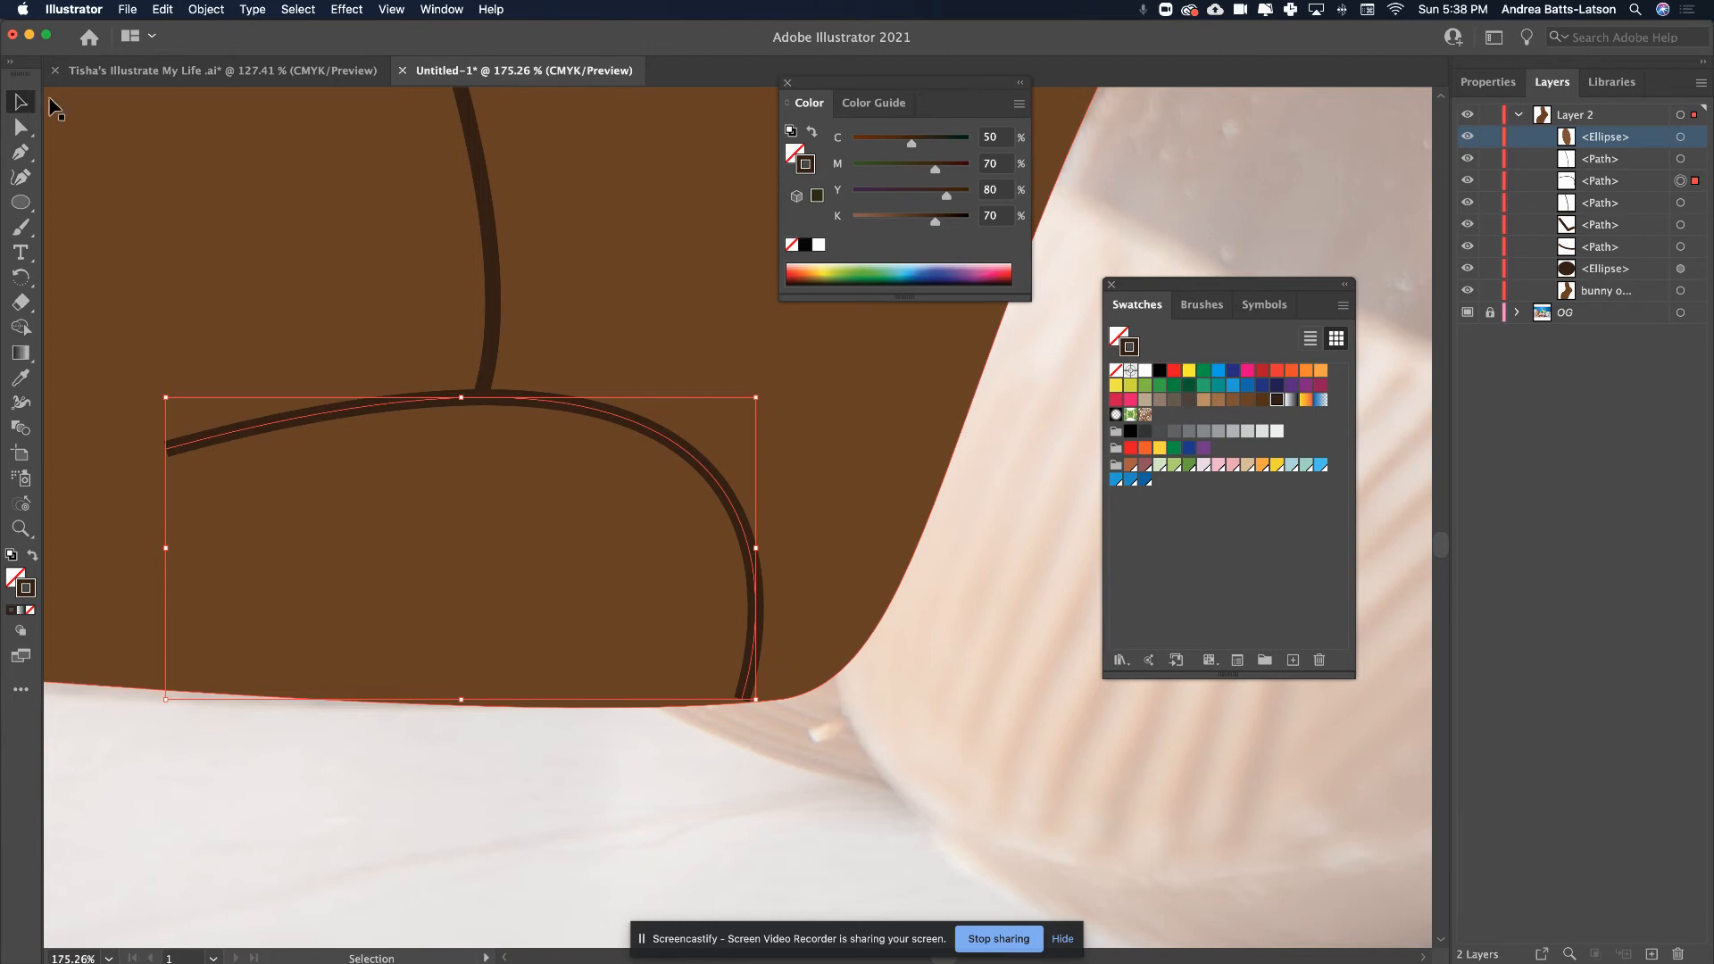
click(493, 279)
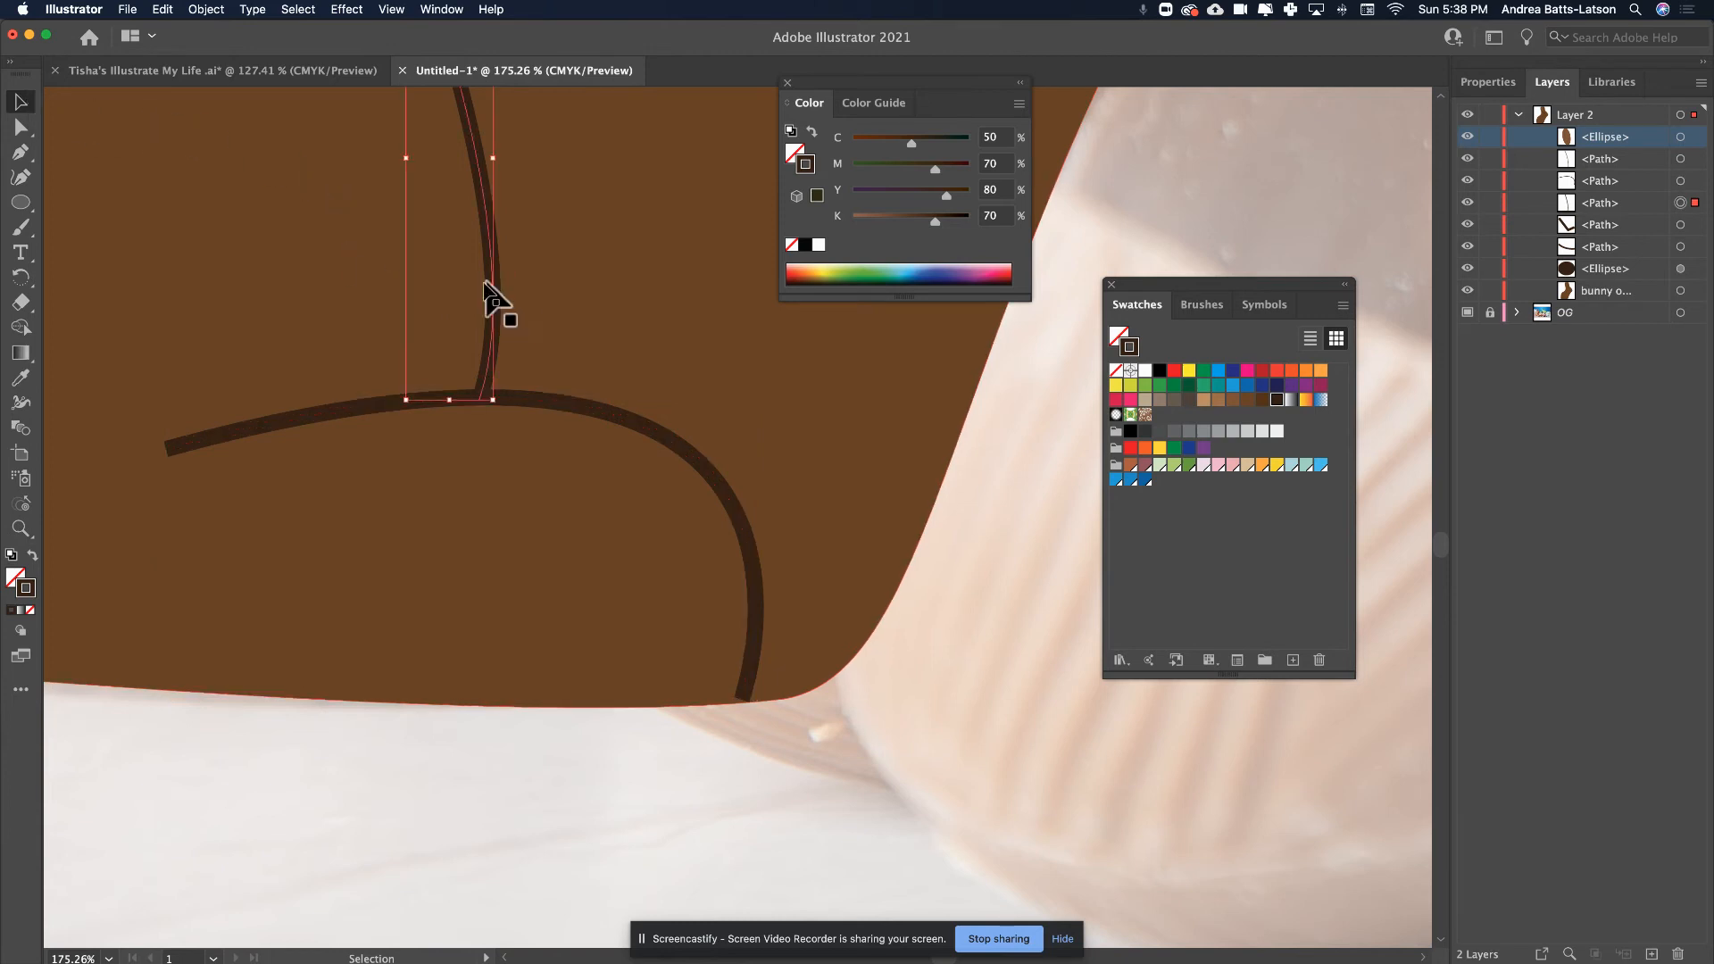
scroll(132, 464, up, 5)
scroll(132, 464, left, 3)
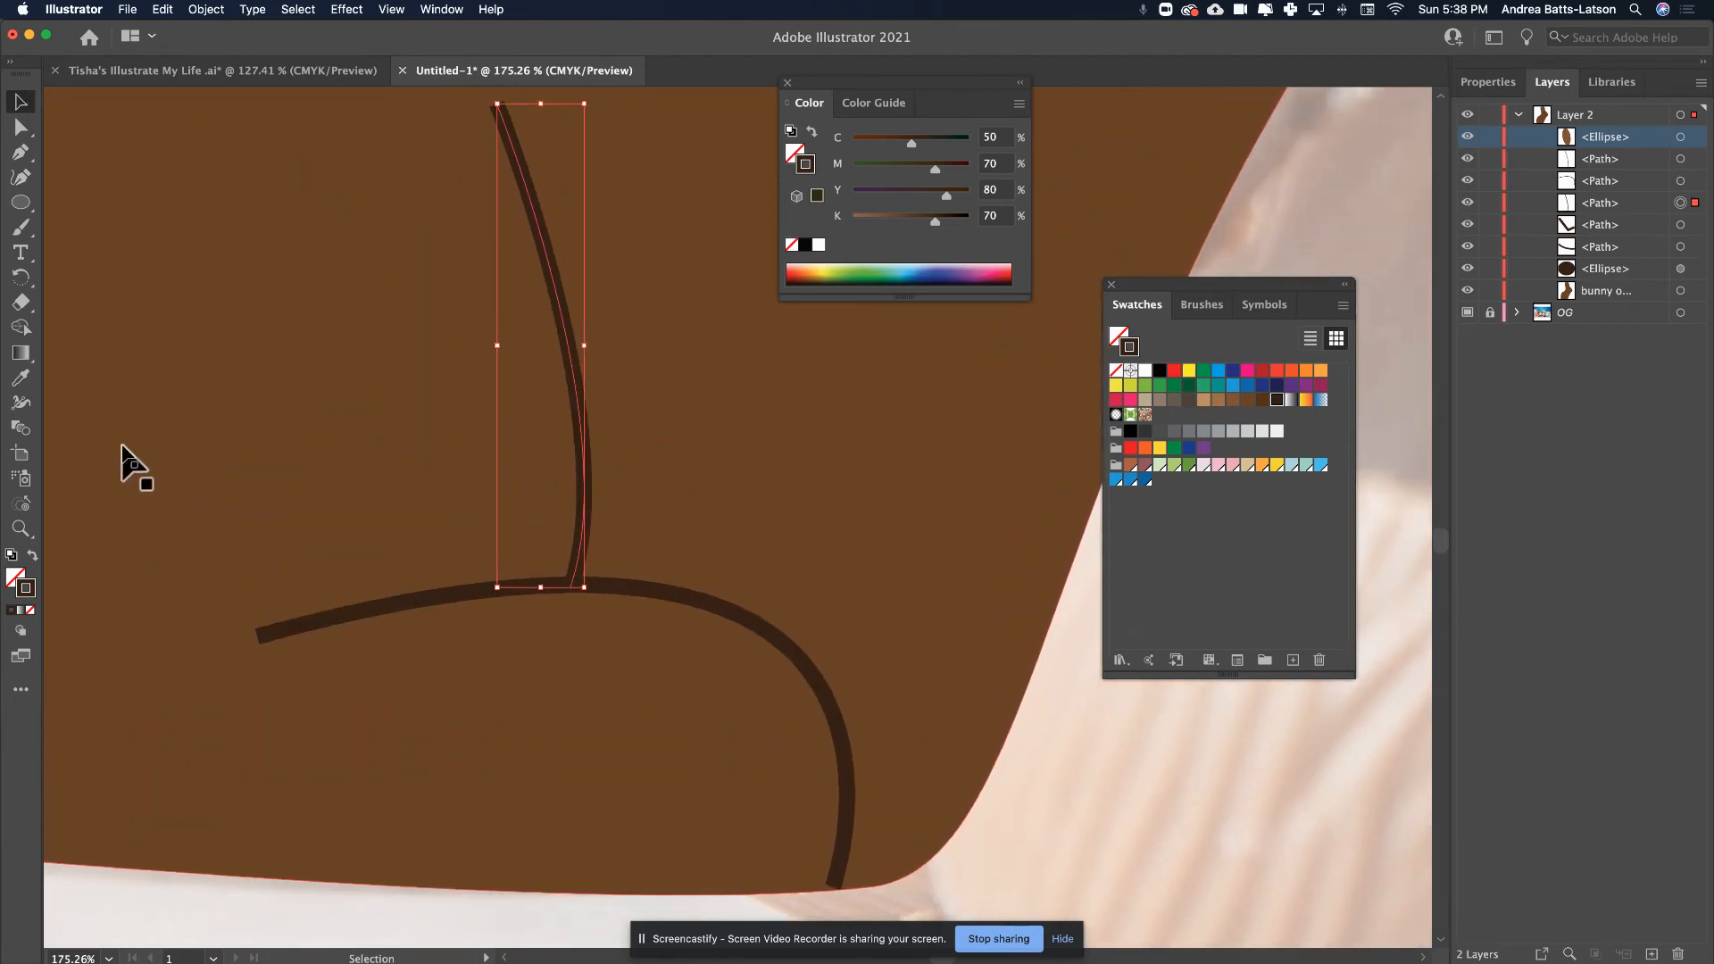
scroll(132, 464, down, 3)
scroll(132, 465, right, 1)
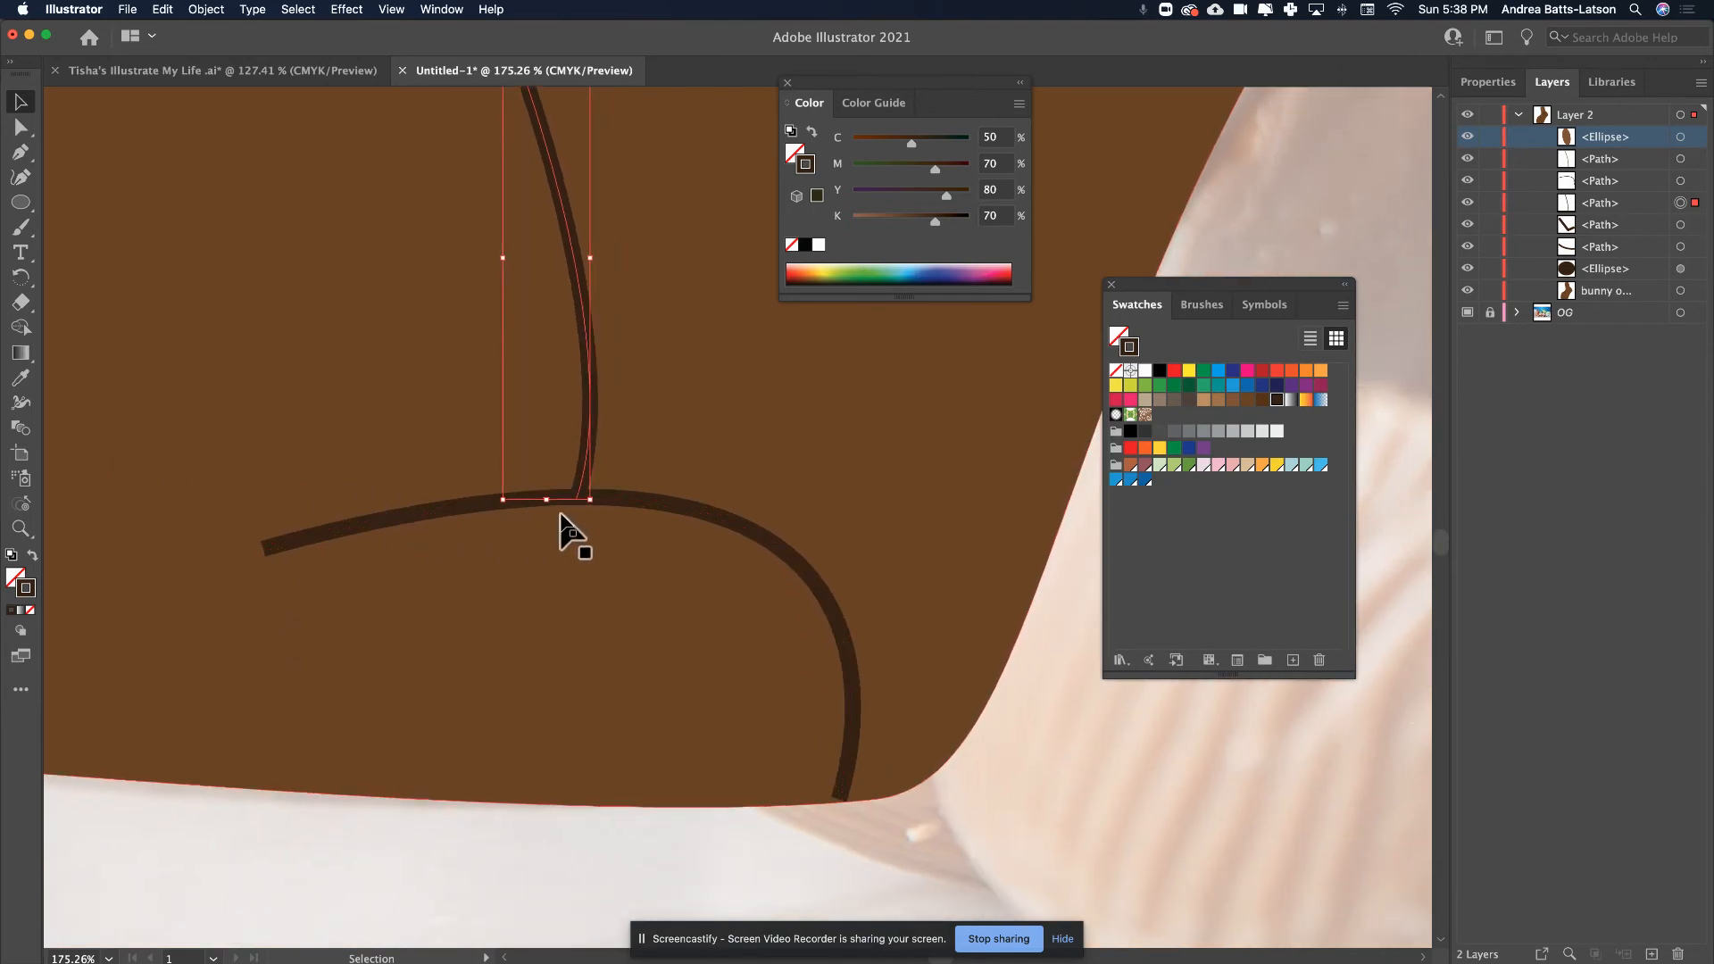
click(741, 525)
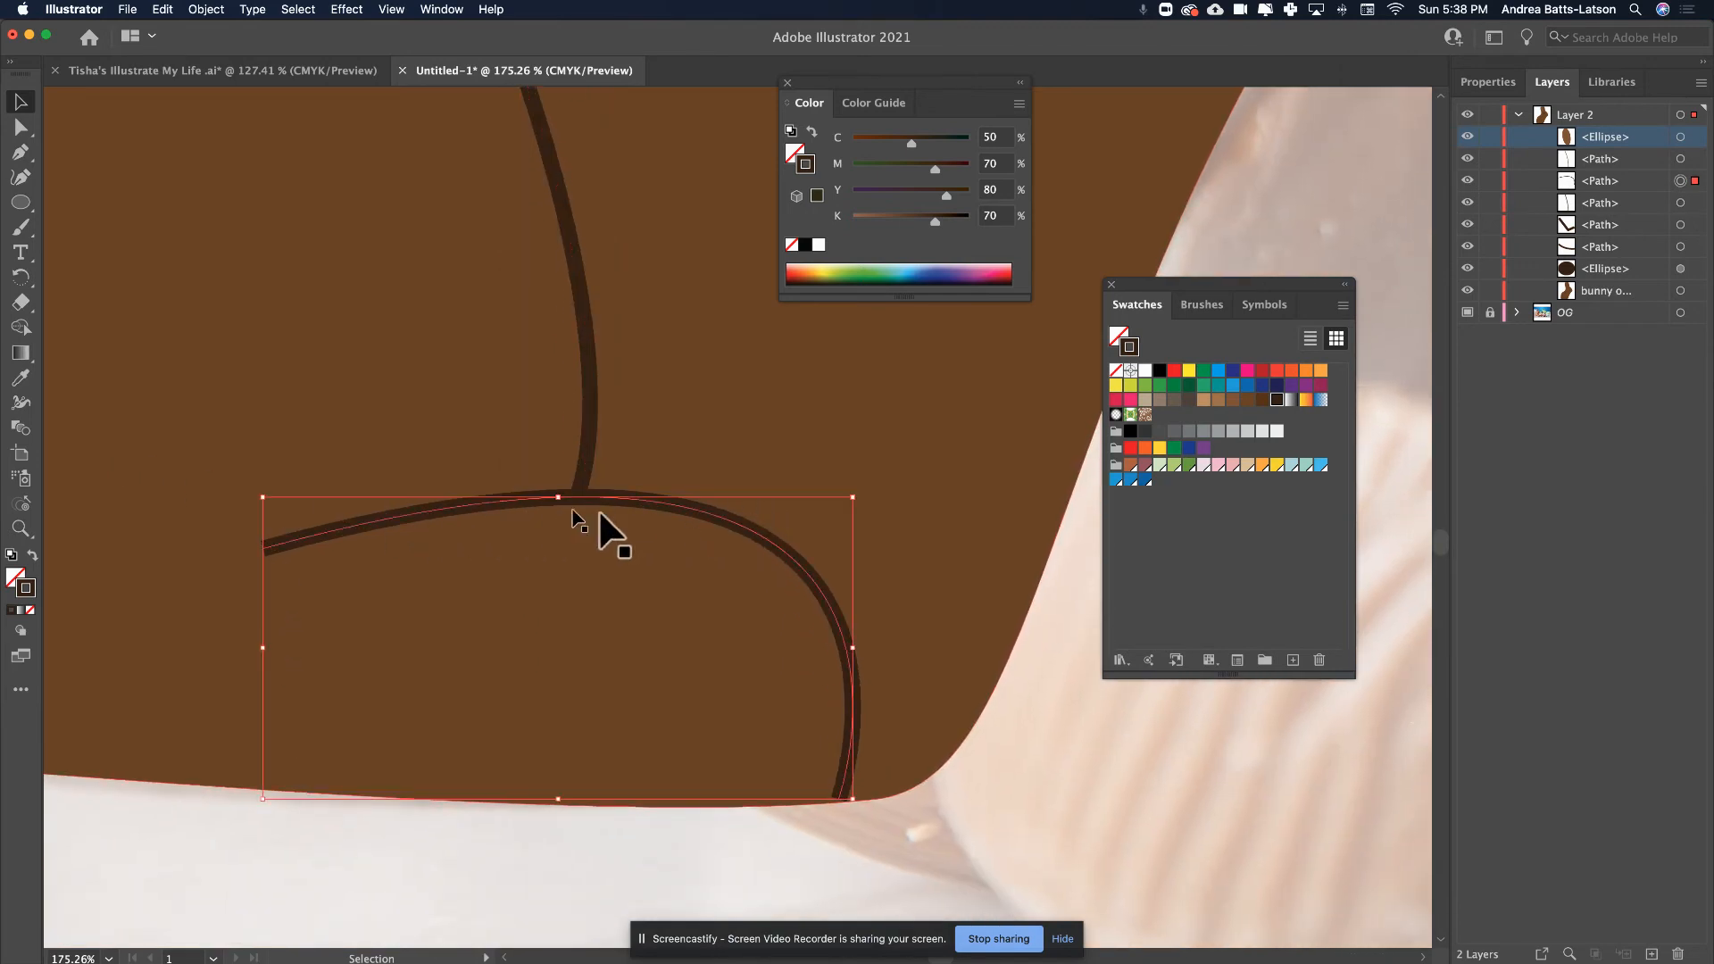
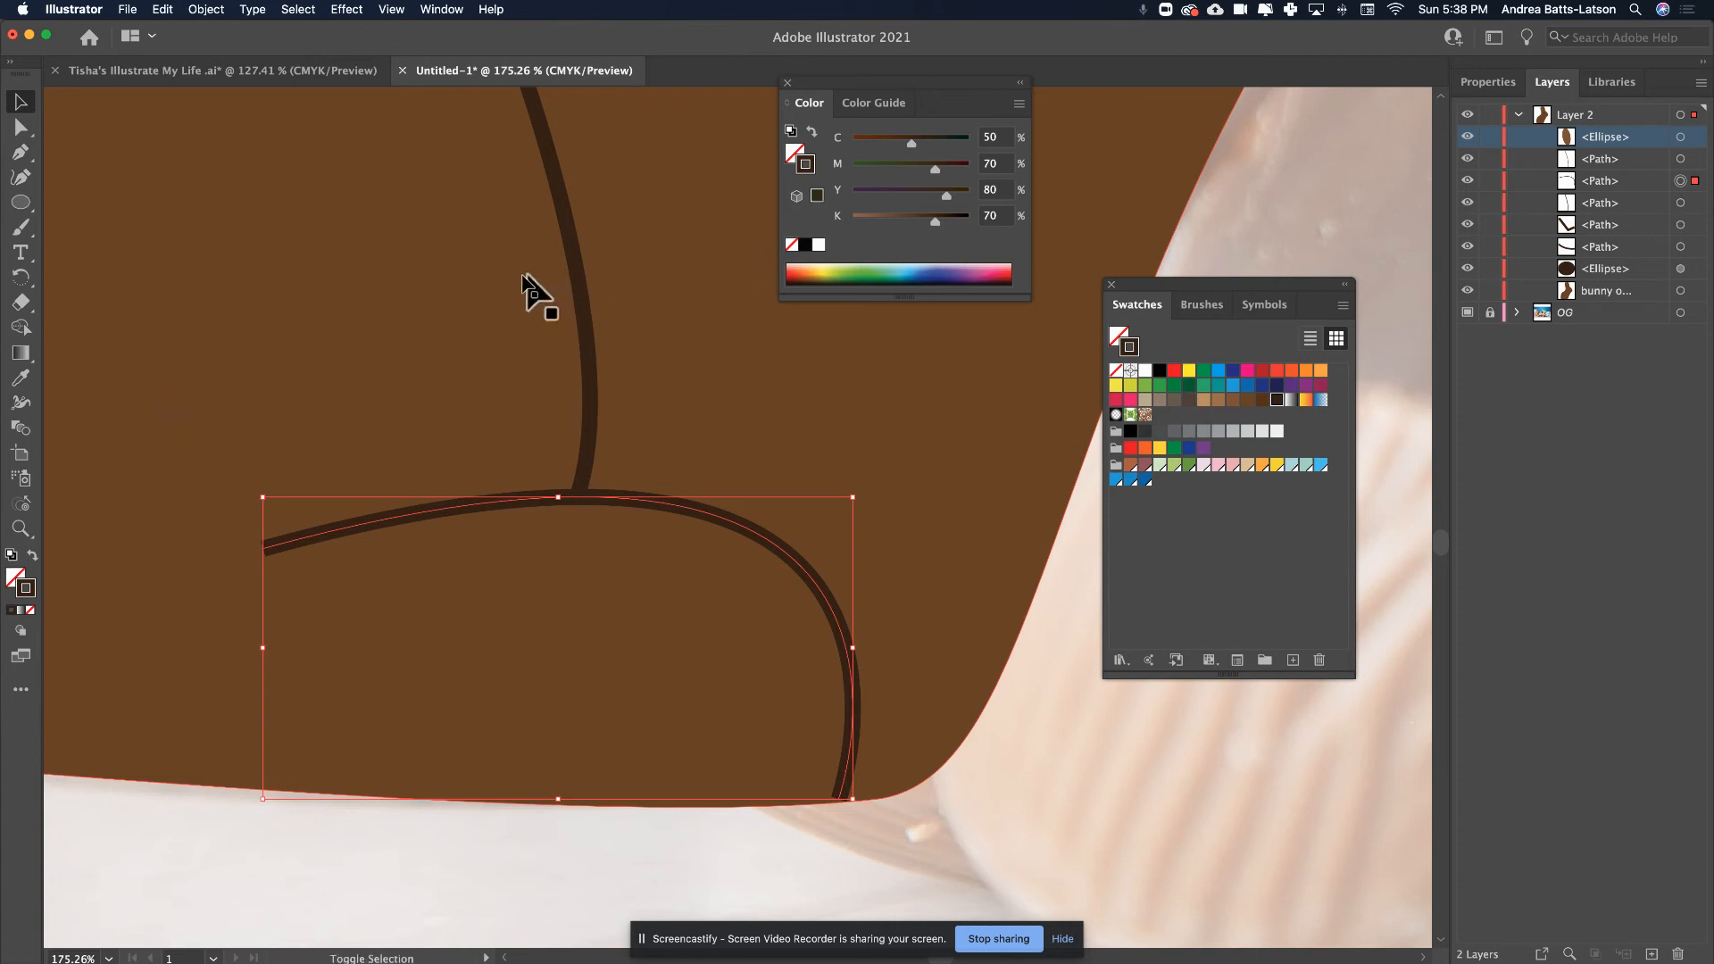
shift+click(580, 281)
scroll(545, 286, up, 10)
scroll(545, 287, right, 6)
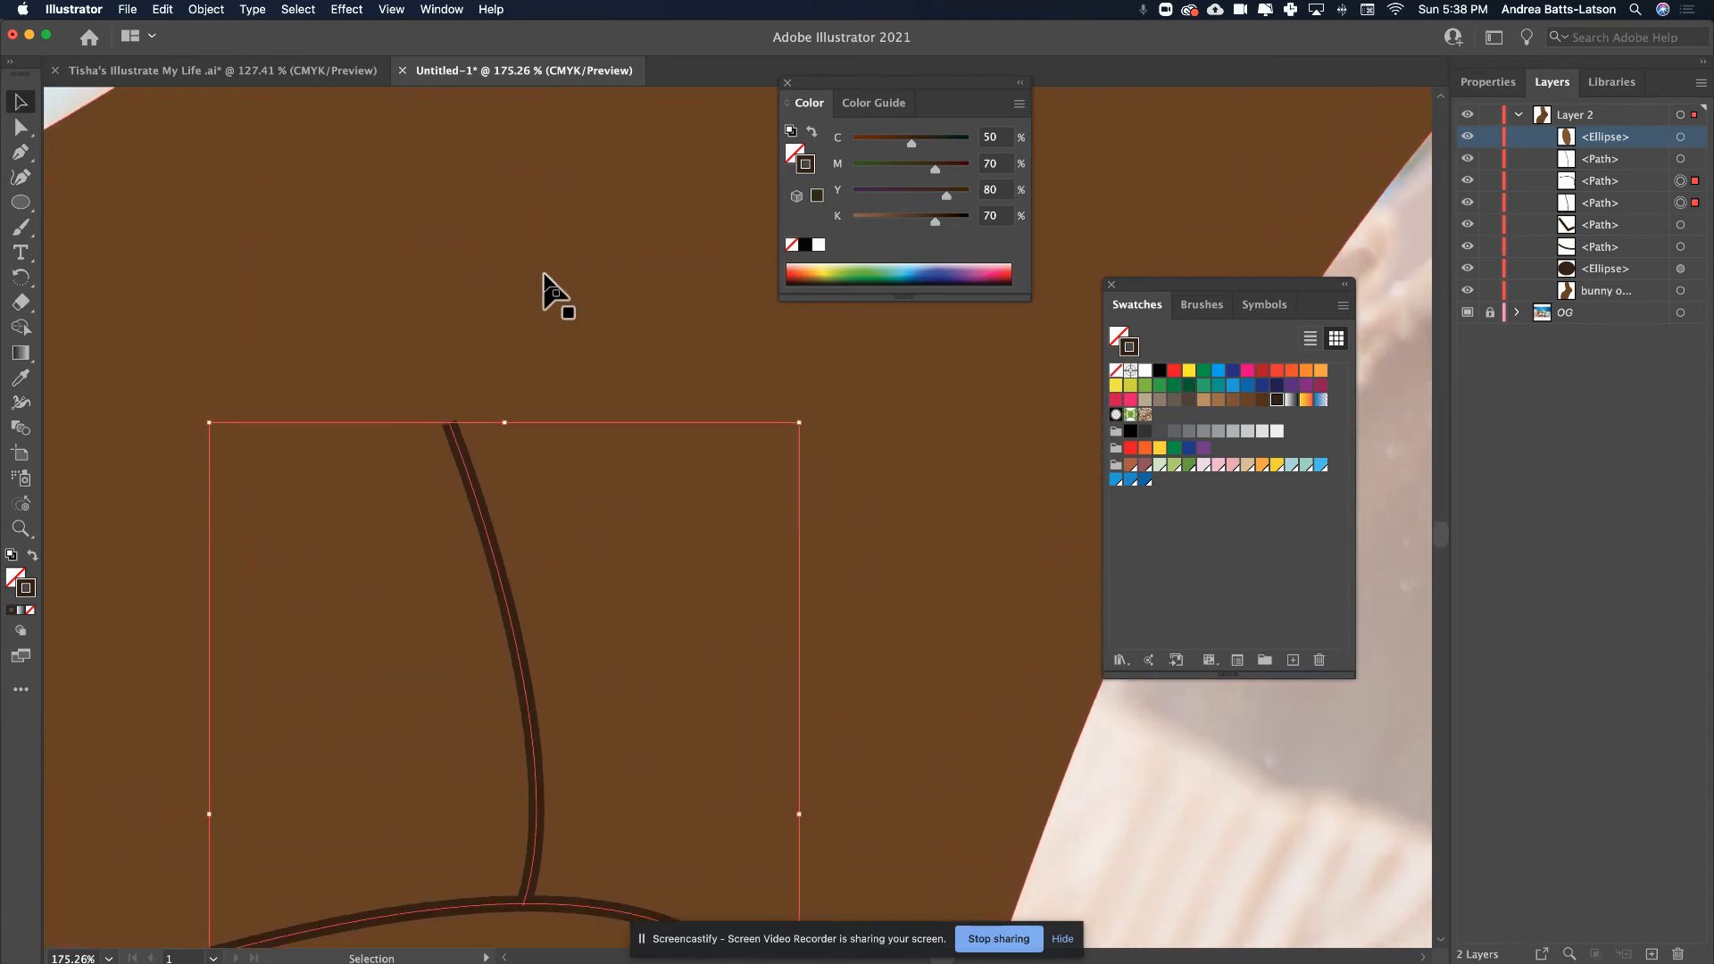
scroll(546, 287, up, 8)
scroll(545, 287, right, 14)
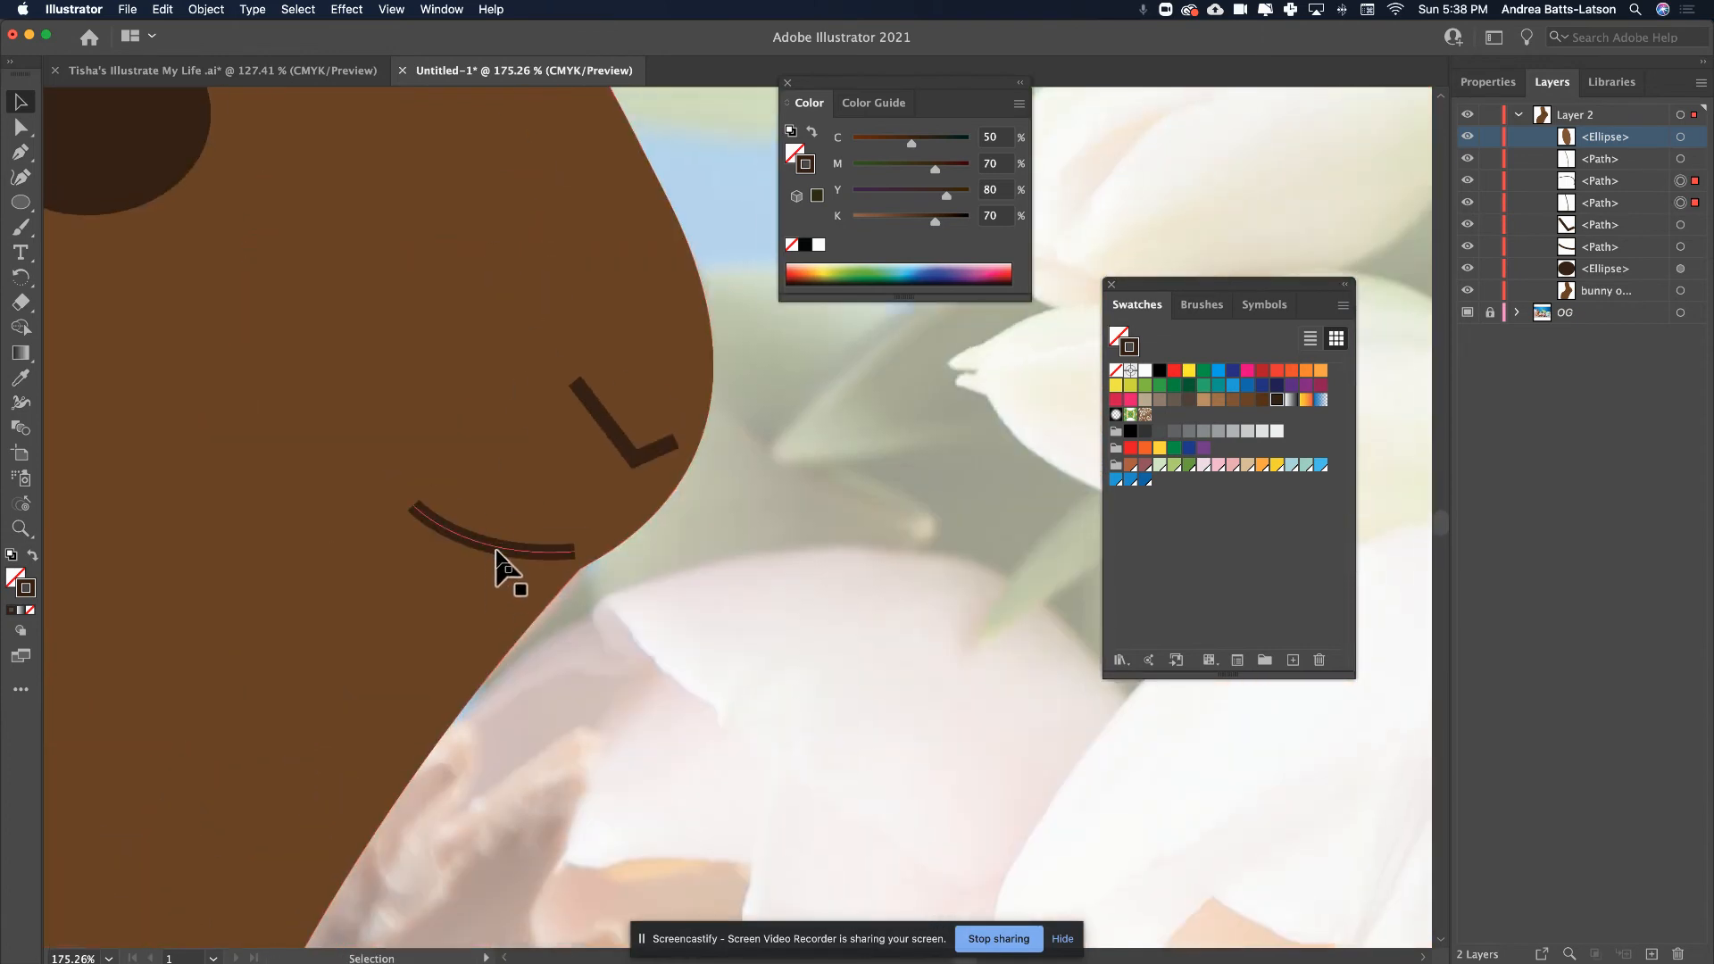
shift+click(498, 558)
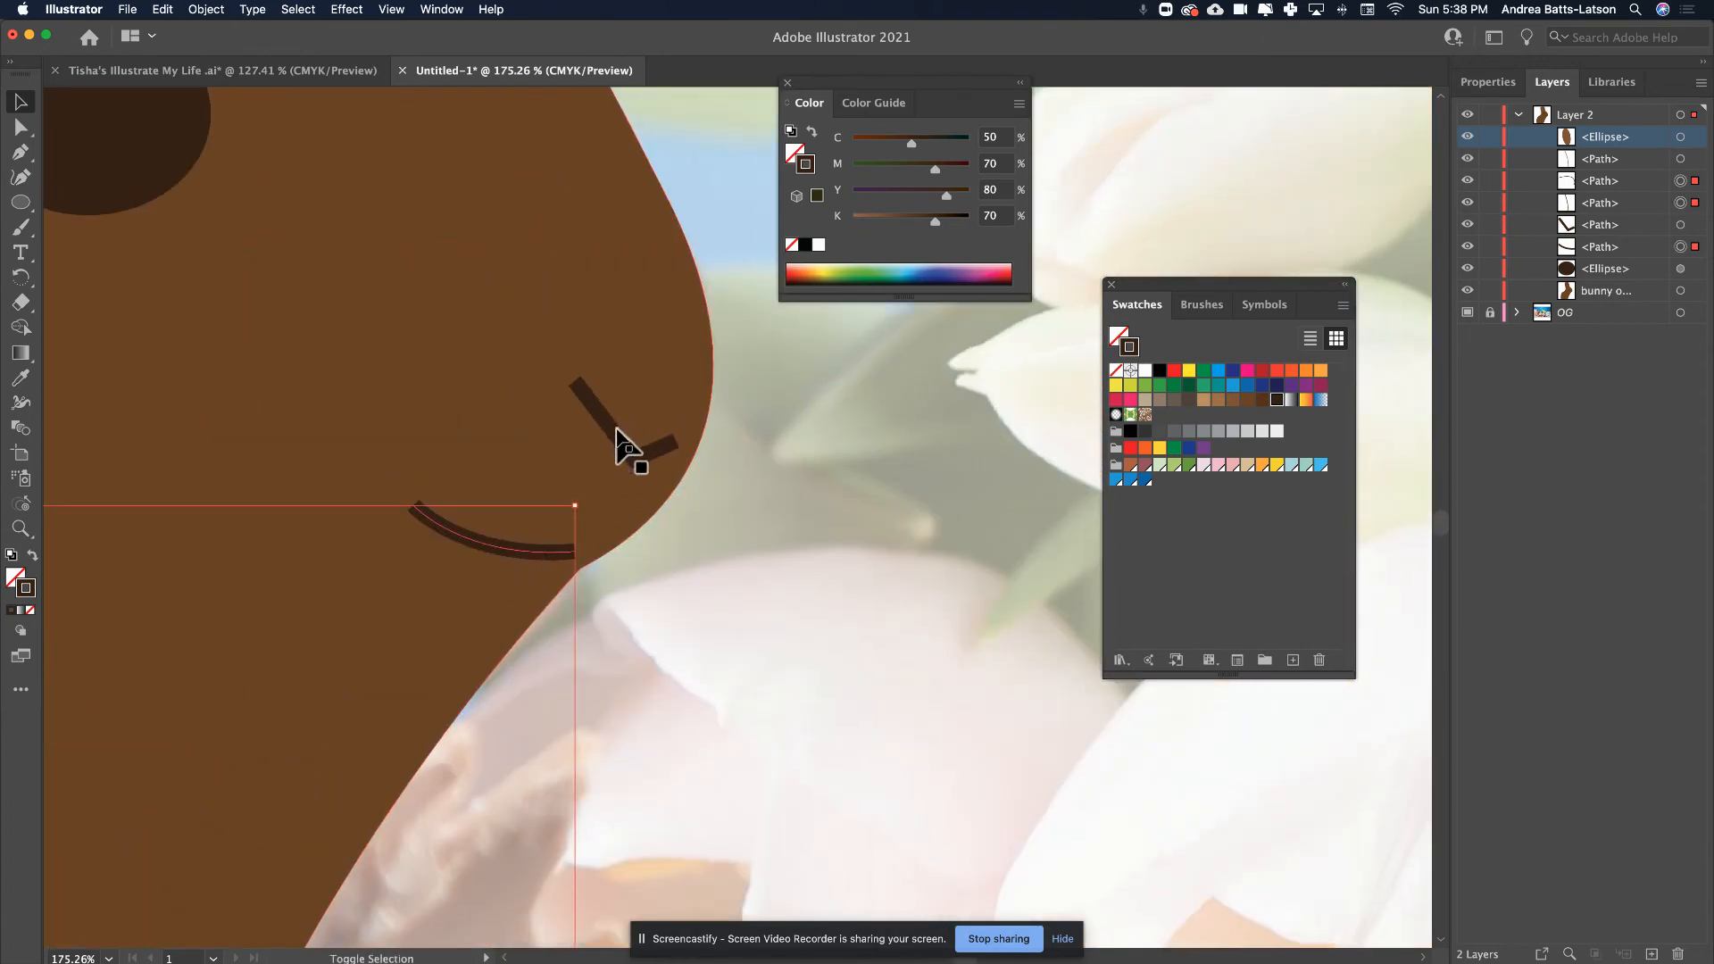
shift+click(625, 446)
scroll(134, 498, left, 20)
scroll(134, 497, up, 3)
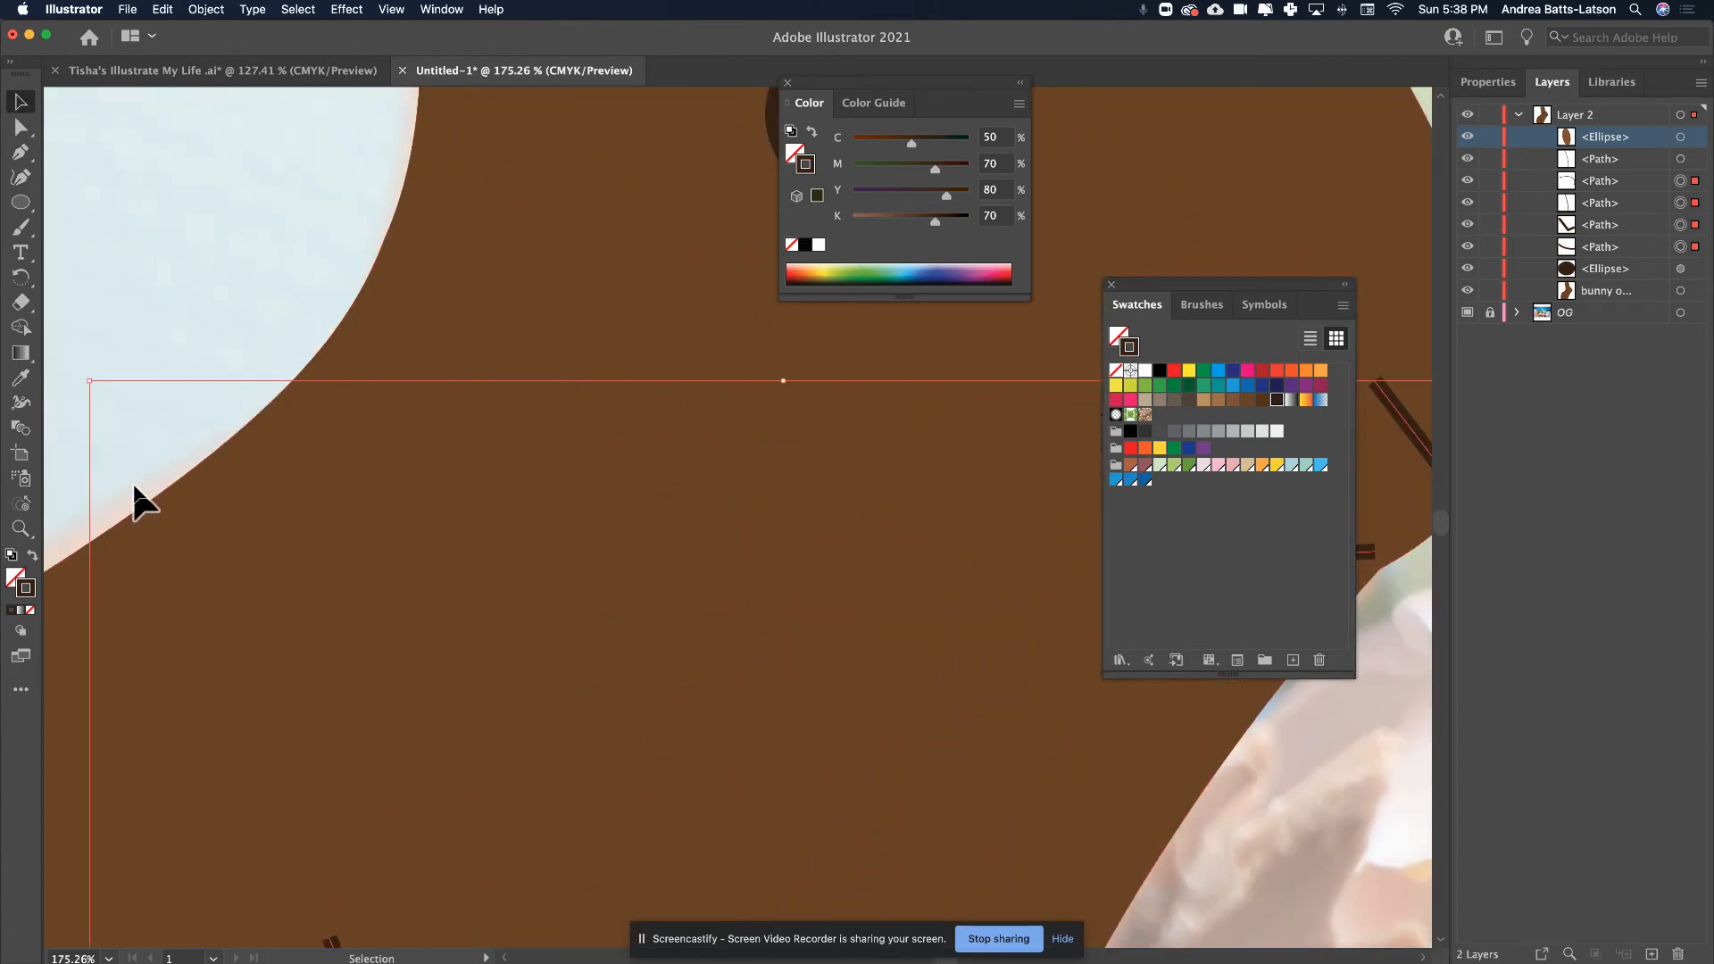
scroll(135, 489, up, 10)
scroll(134, 489, right, 5)
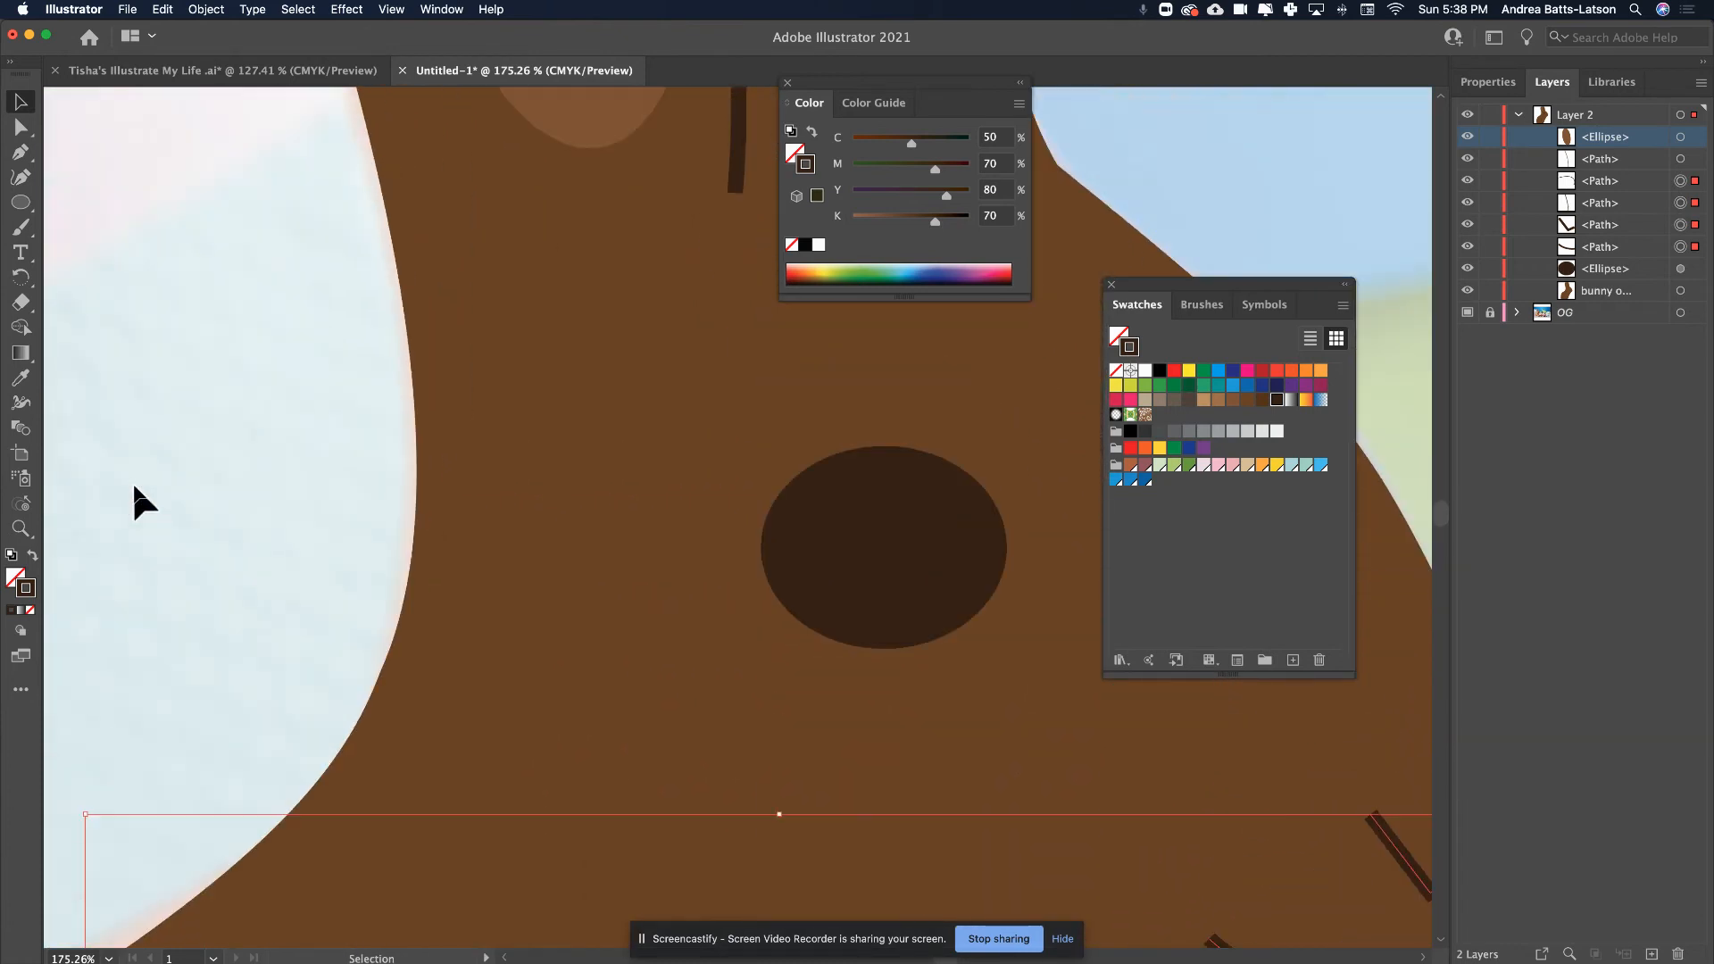
scroll(135, 489, up, 3)
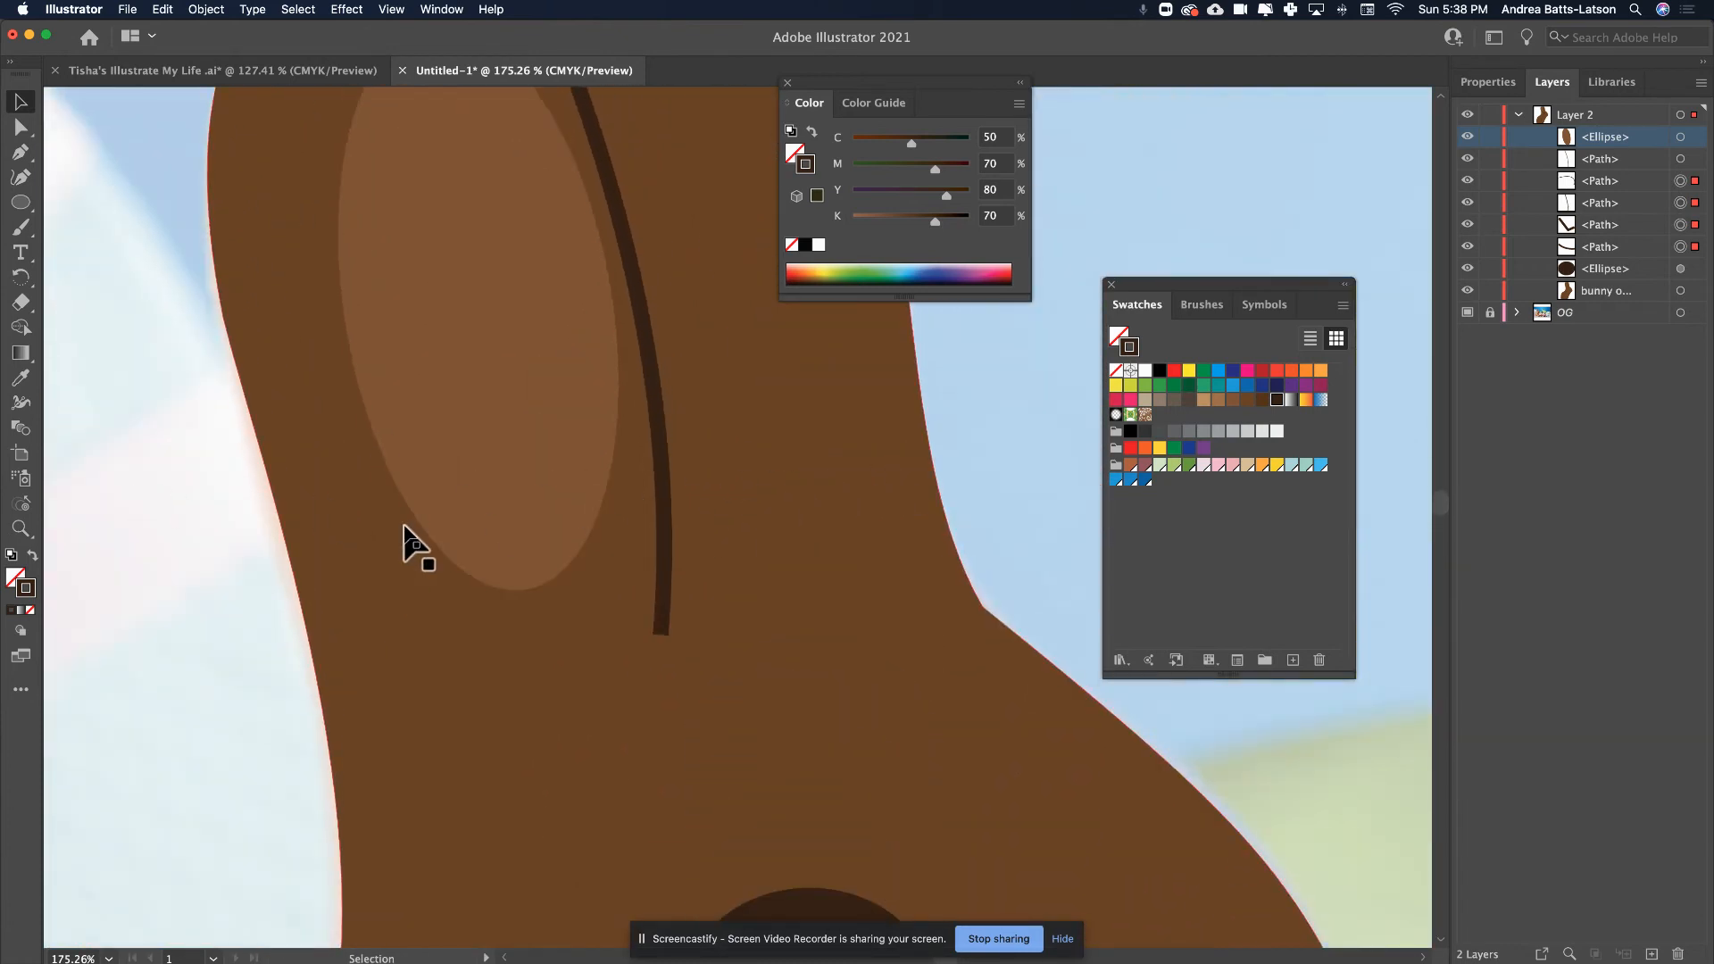
scroll(402, 536, down, 8)
scroll(409, 543, down, 8)
scroll(409, 543, left, 6)
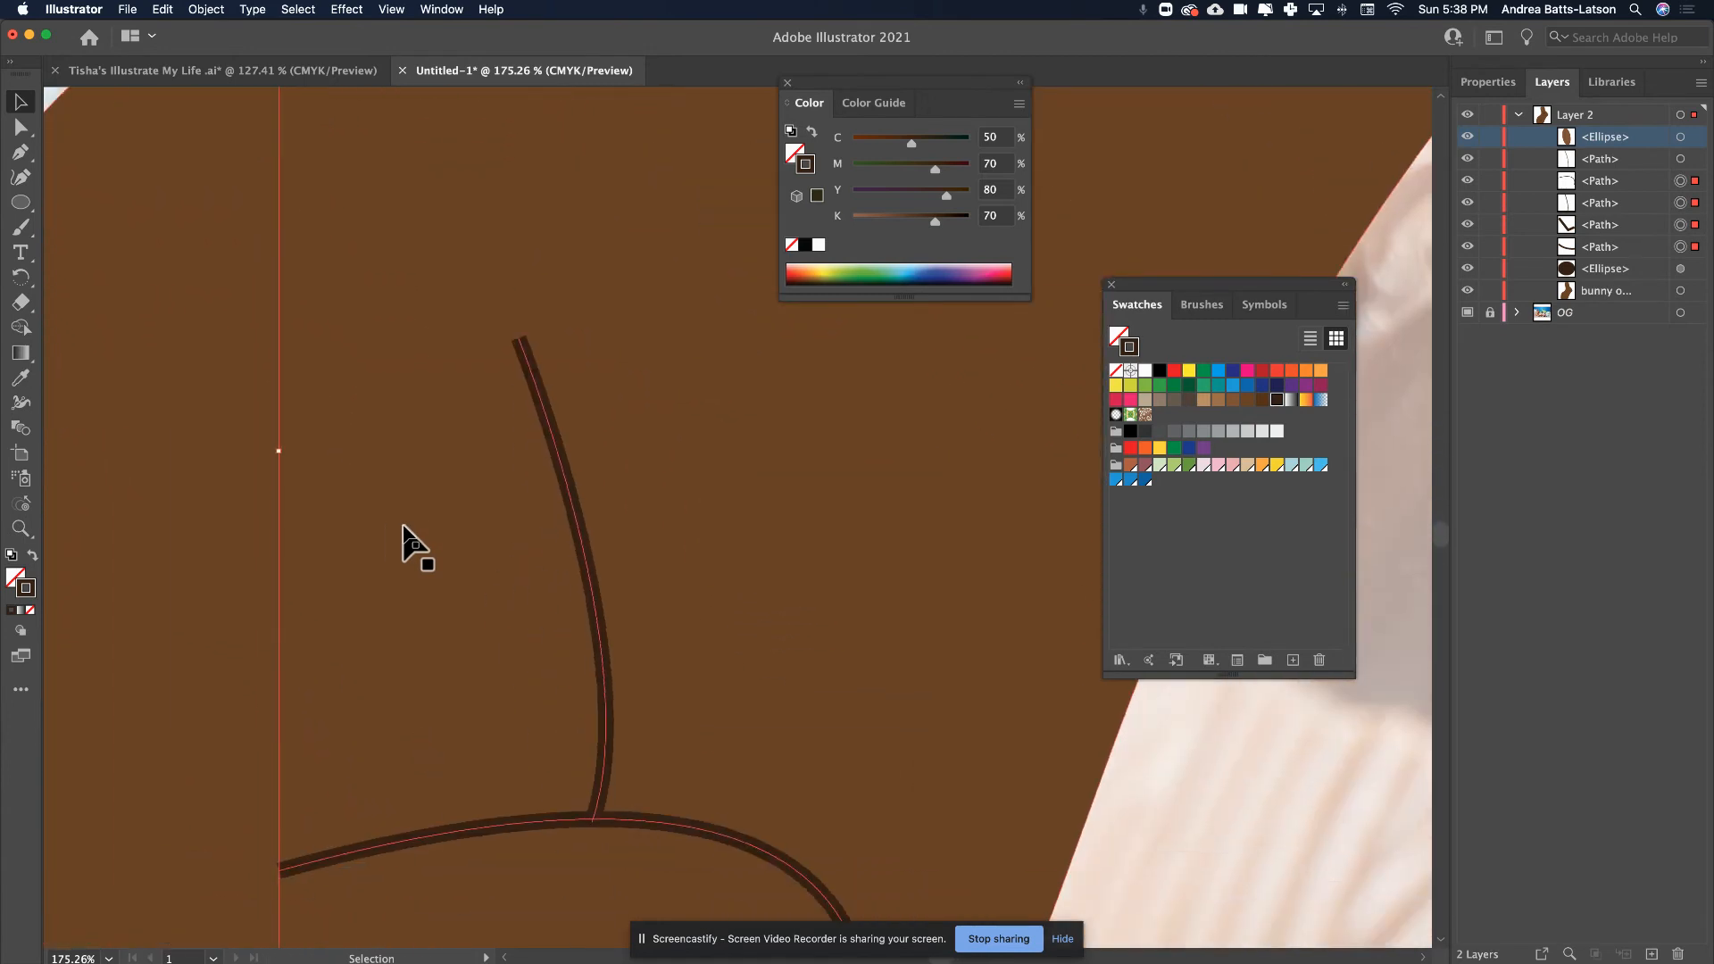
scroll(409, 543, down, 4)
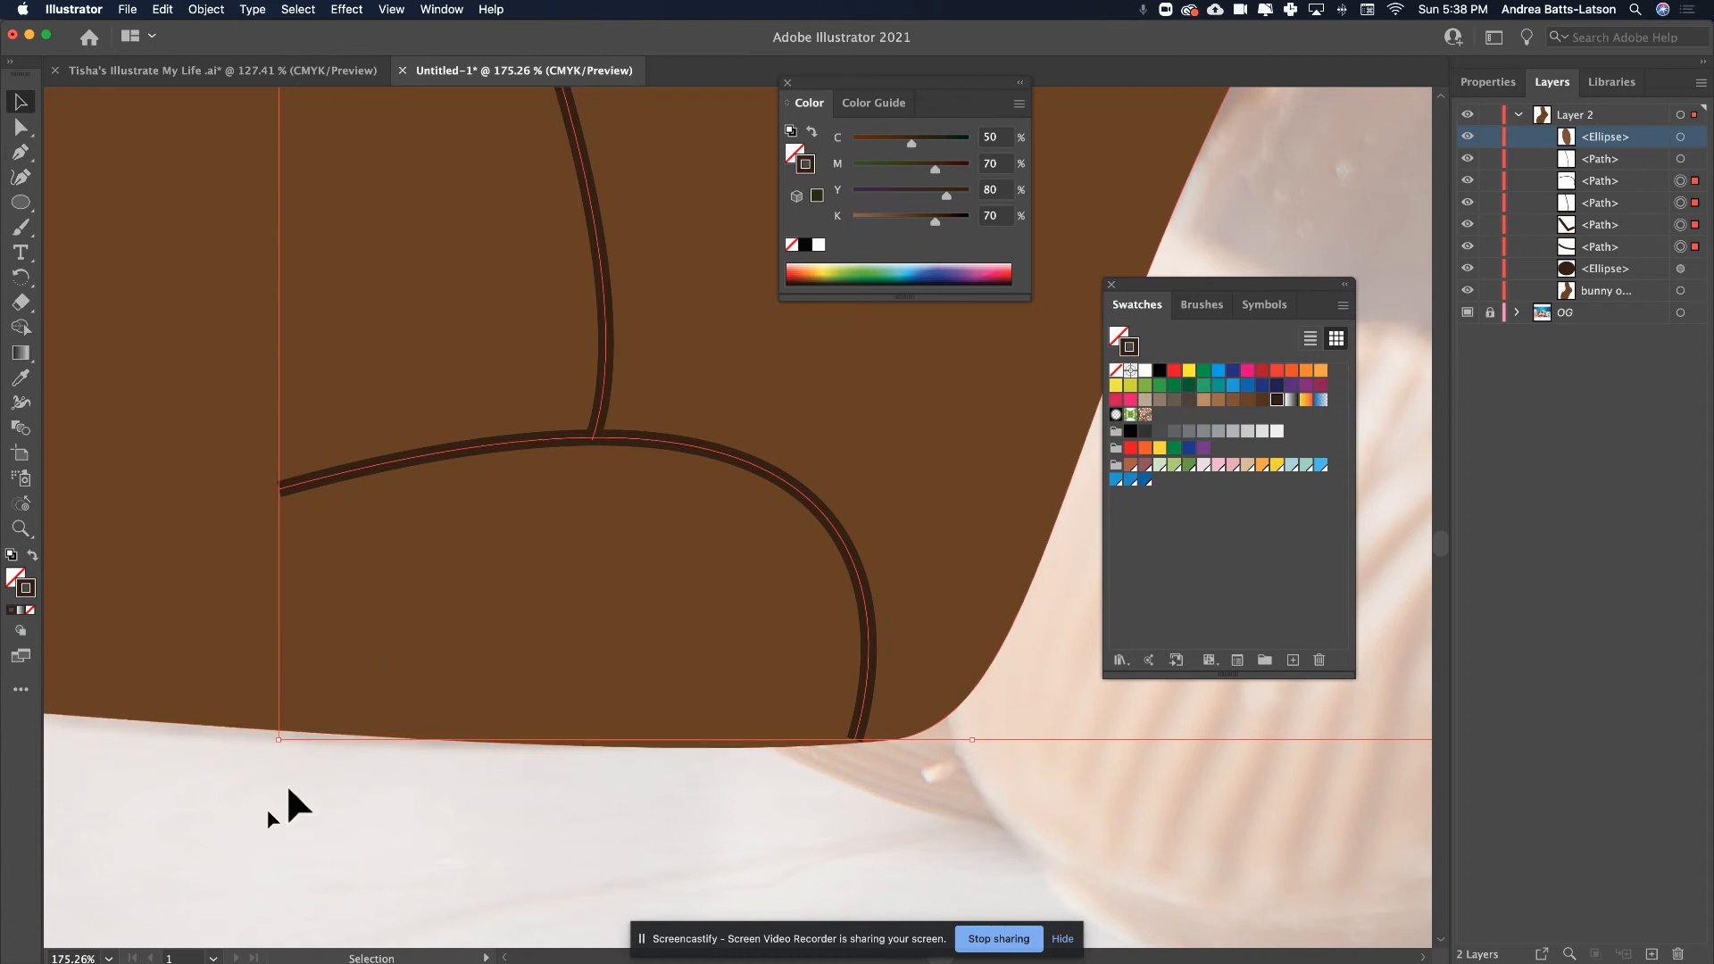
- Convert the curved foot line's stroke into a filled outline shape with Outline Stroke
click(867, 662)
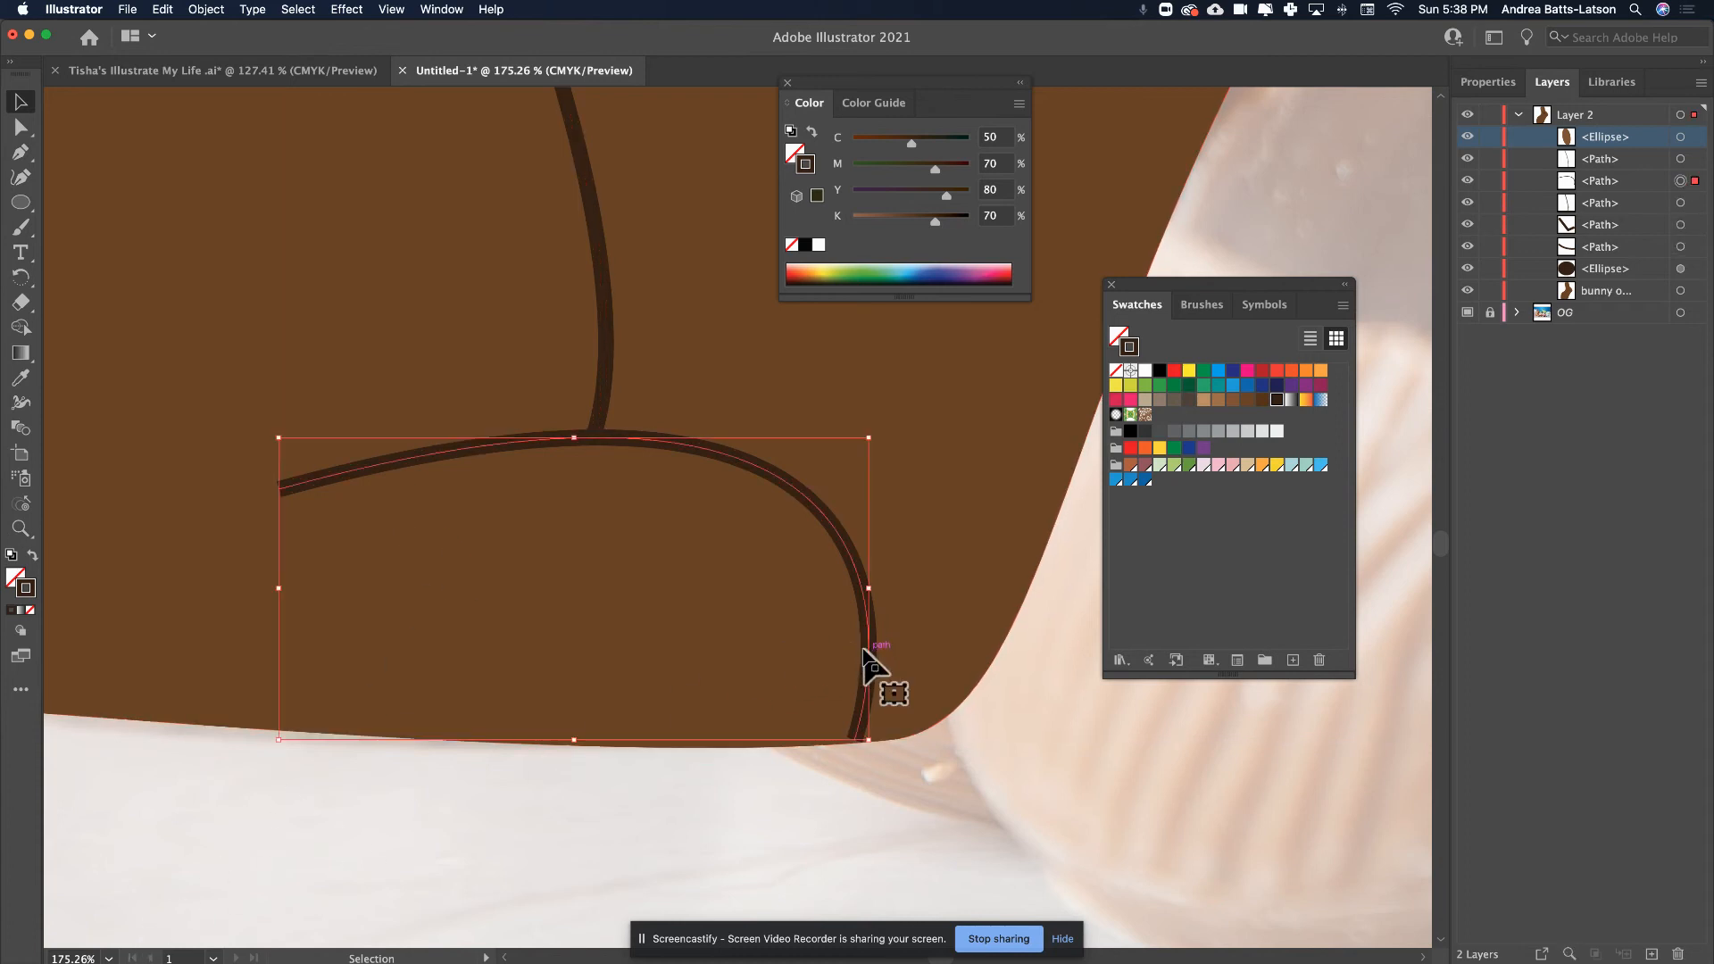
click(198, 10)
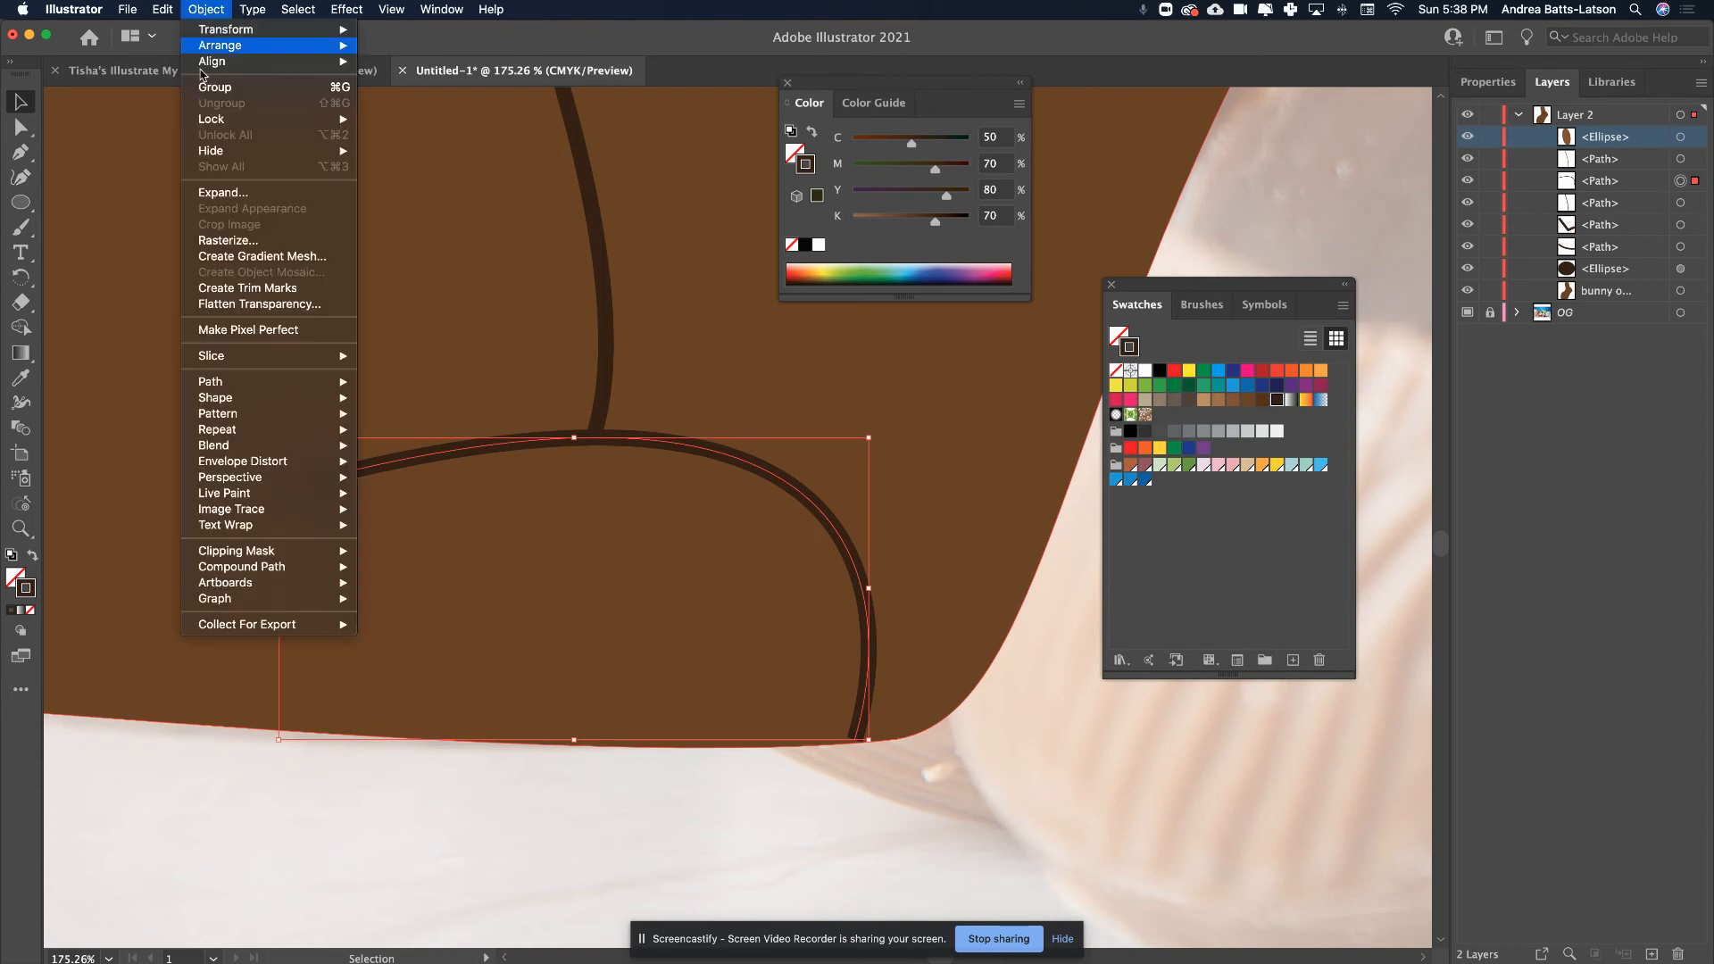
mouse_move(237, 466)
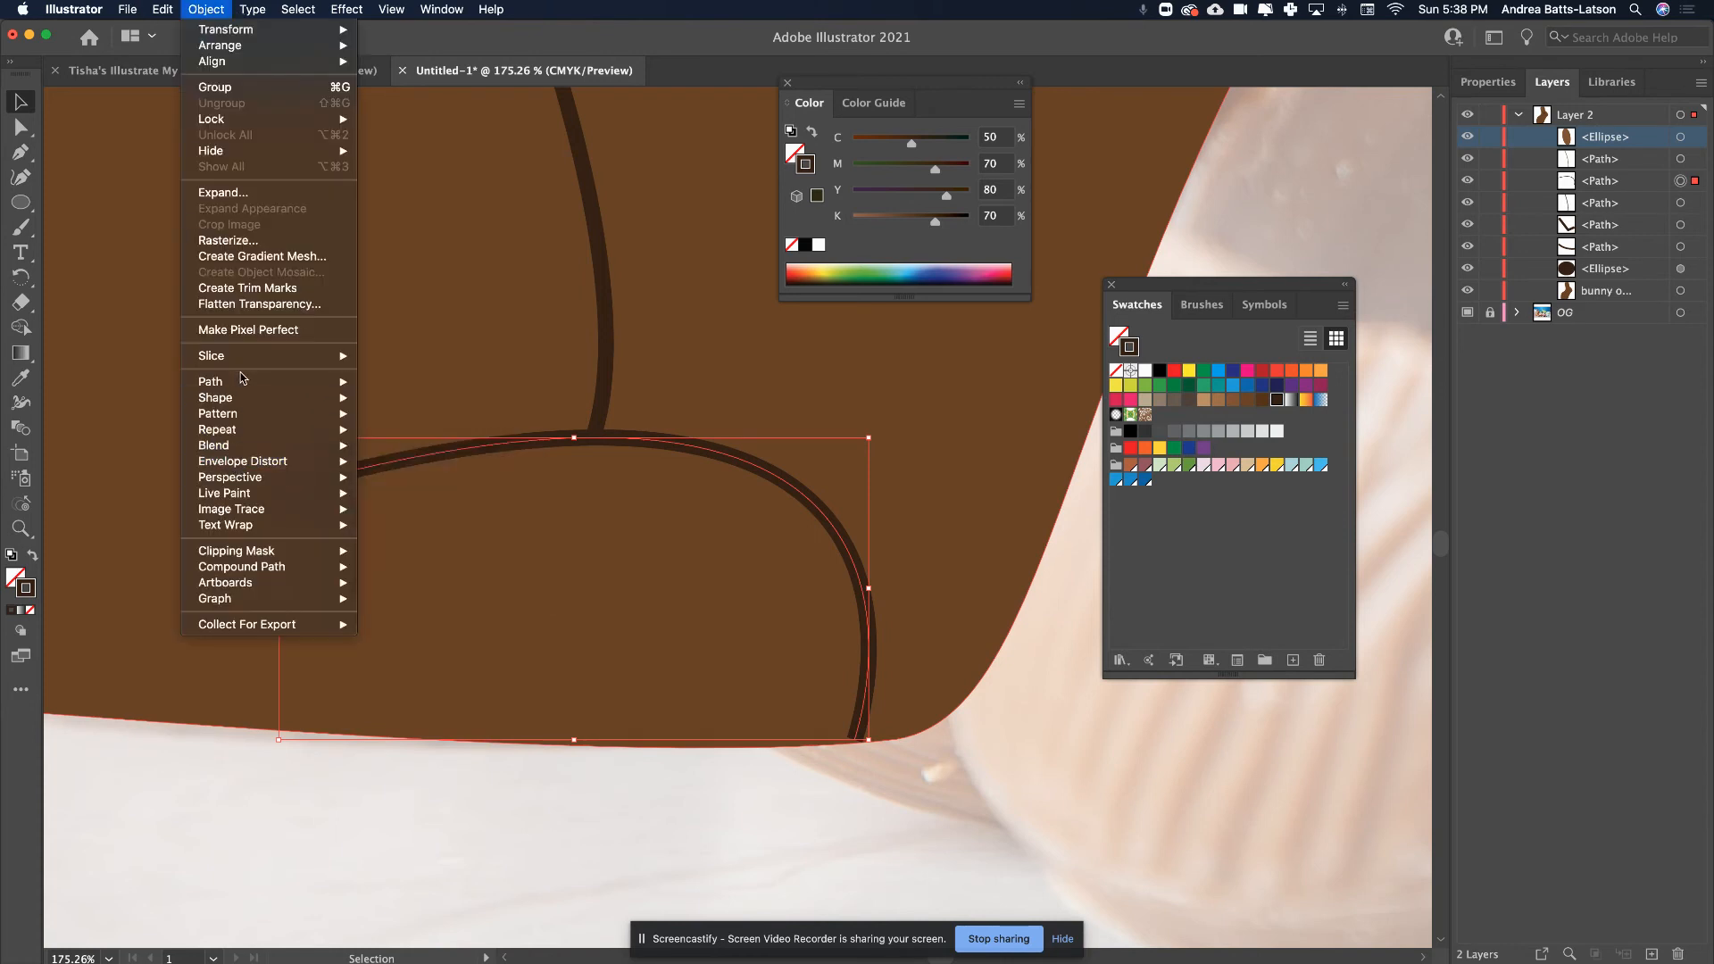
mouse_move(243, 381)
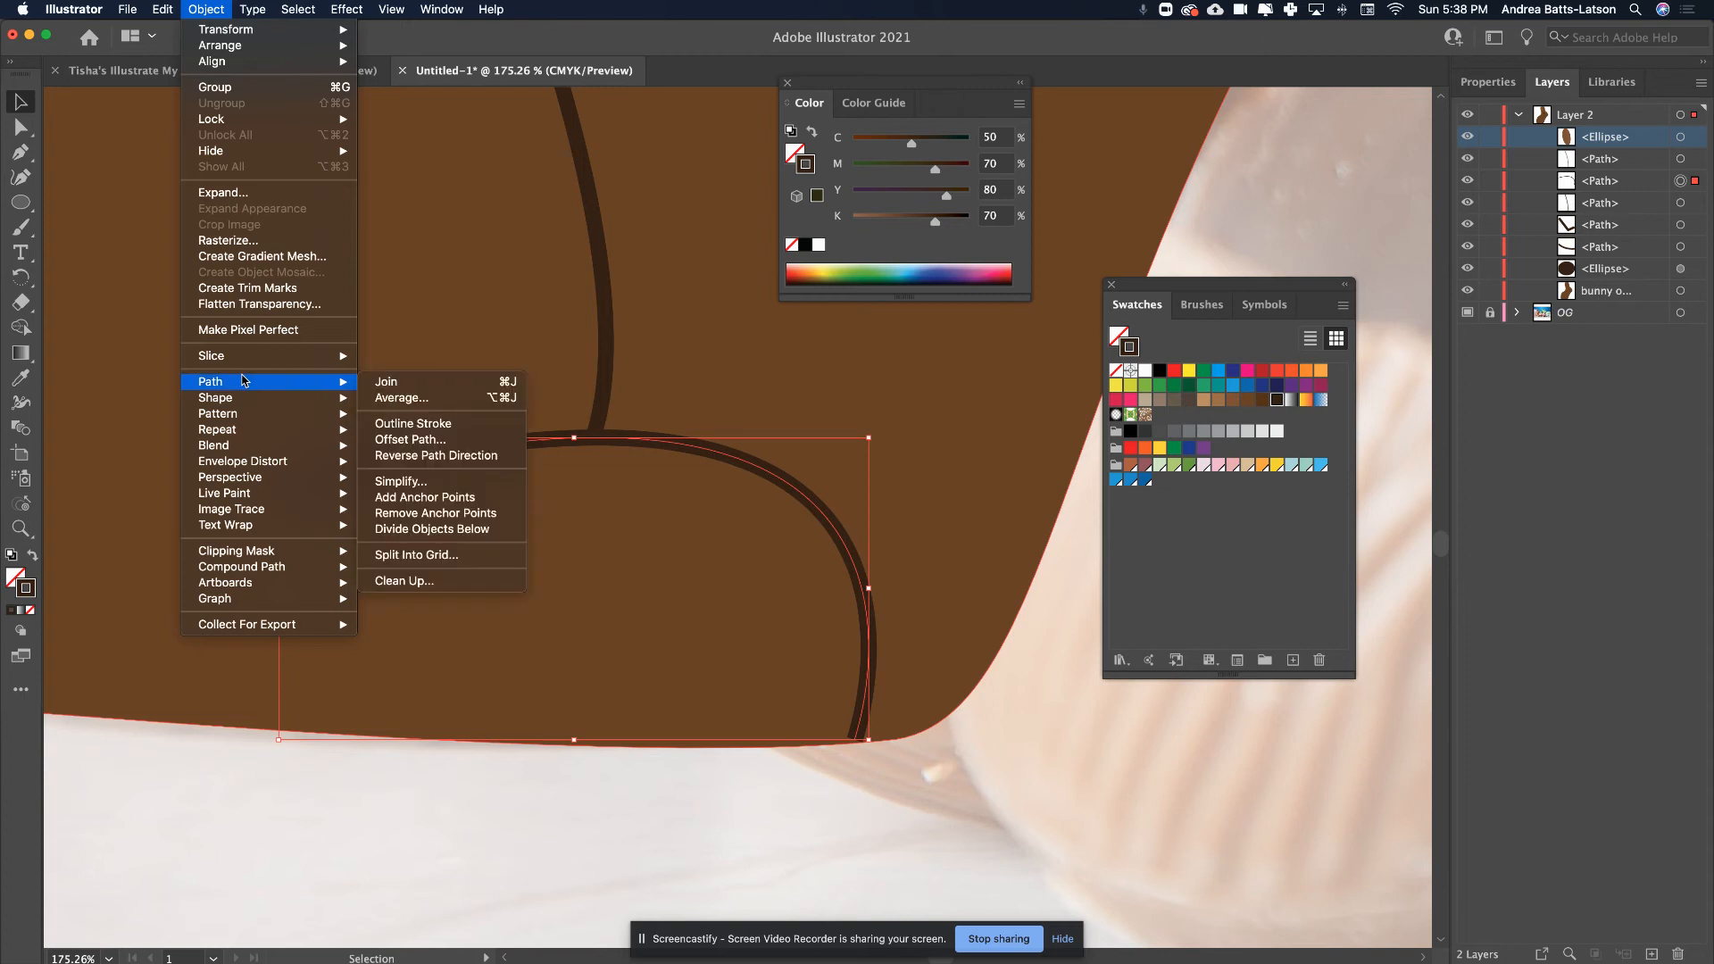
click(417, 424)
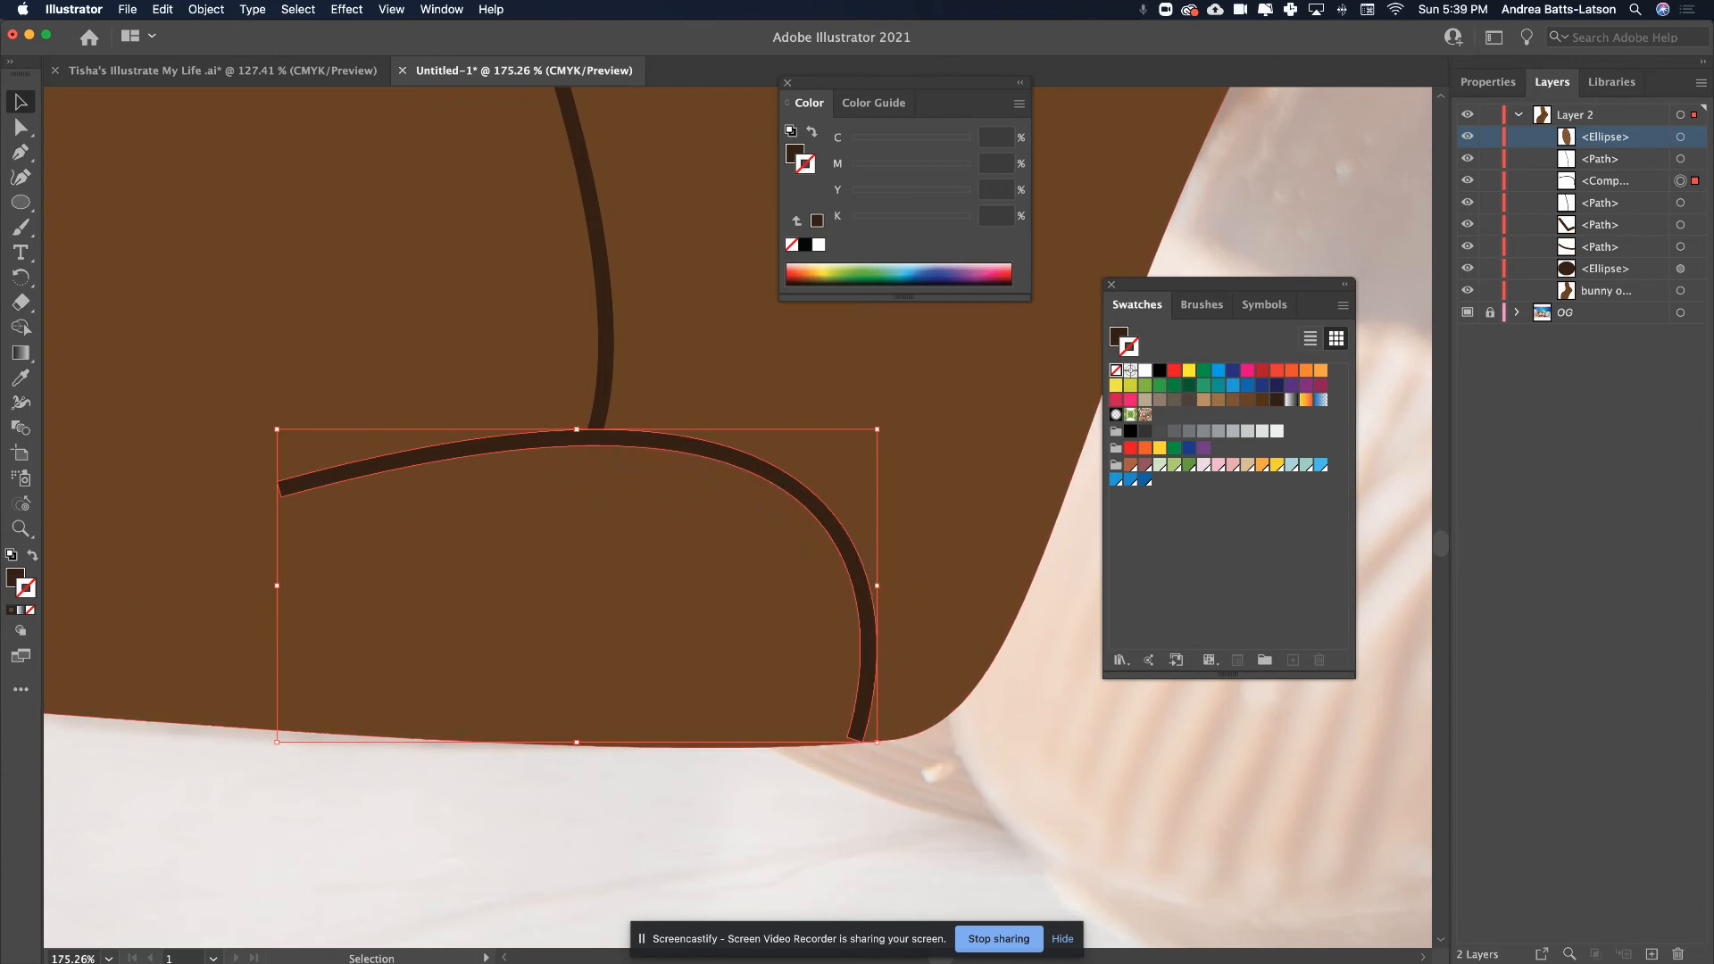
- Move the corner anchor points at the foot shape's lower end down onto the bunny's bottom edge
click(244, 790)
click(317, 476)
click(19, 127)
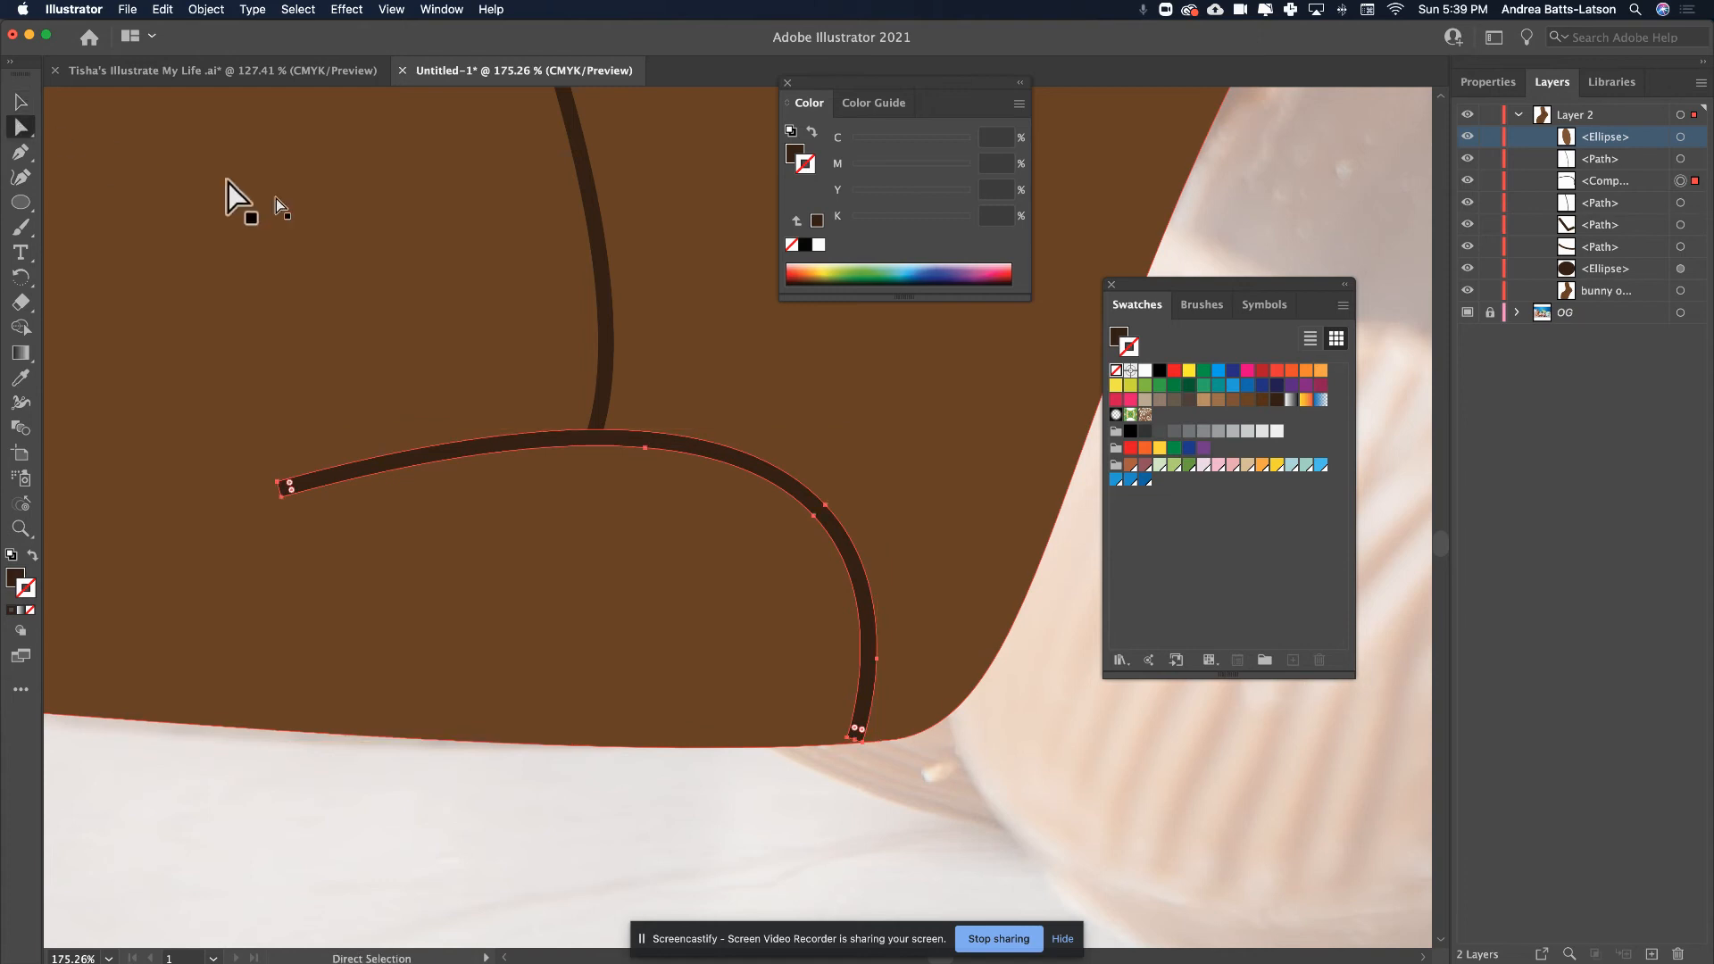
click(754, 791)
click(871, 728)
drag(848, 737, 846, 743)
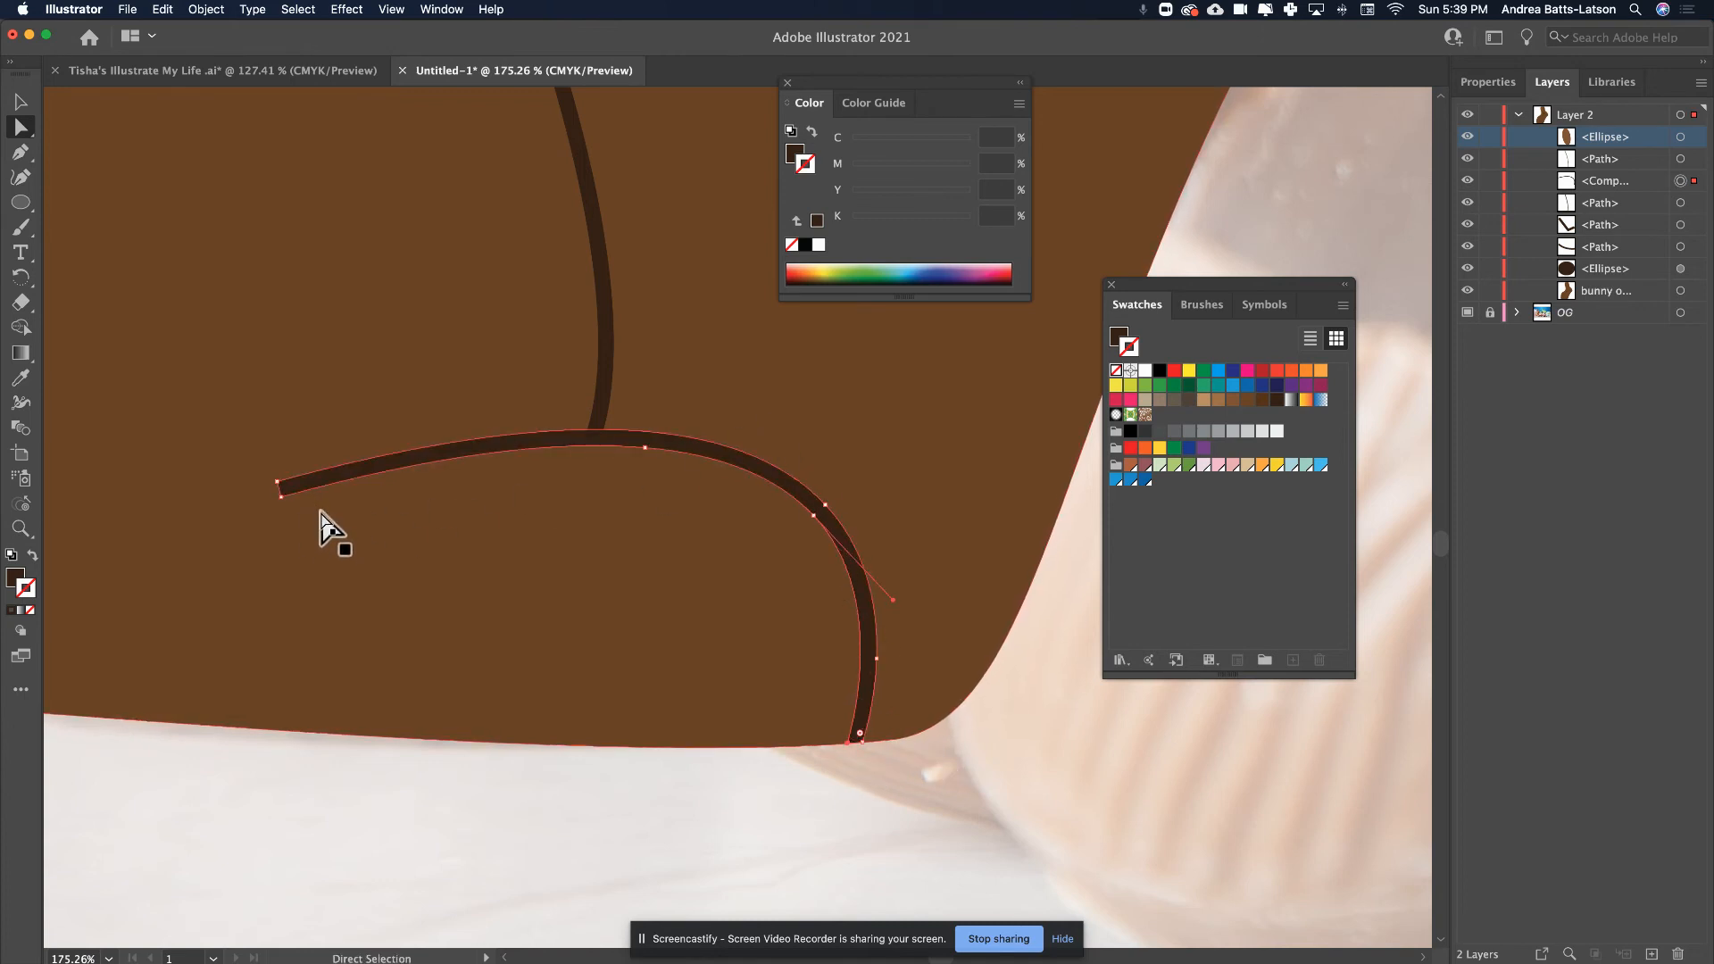
- Taper the free upper end of the foot shape to a point by moving its two corner anchors together
click(278, 484)
drag(276, 485, 280, 496)
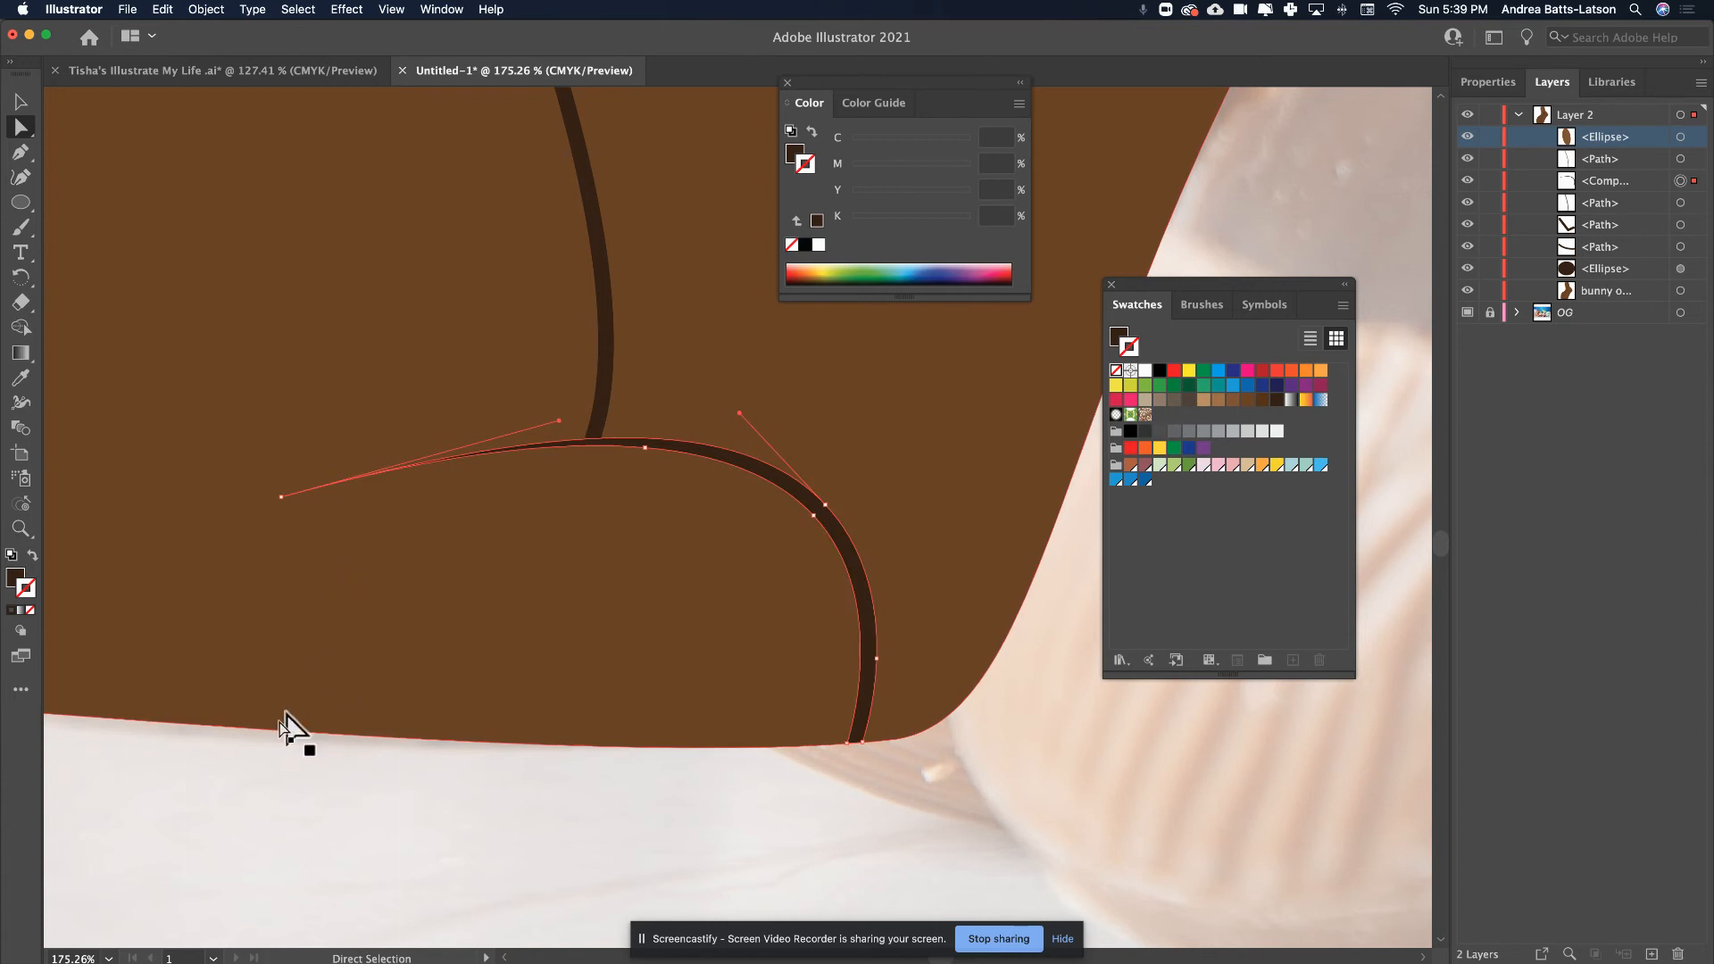
click(244, 849)
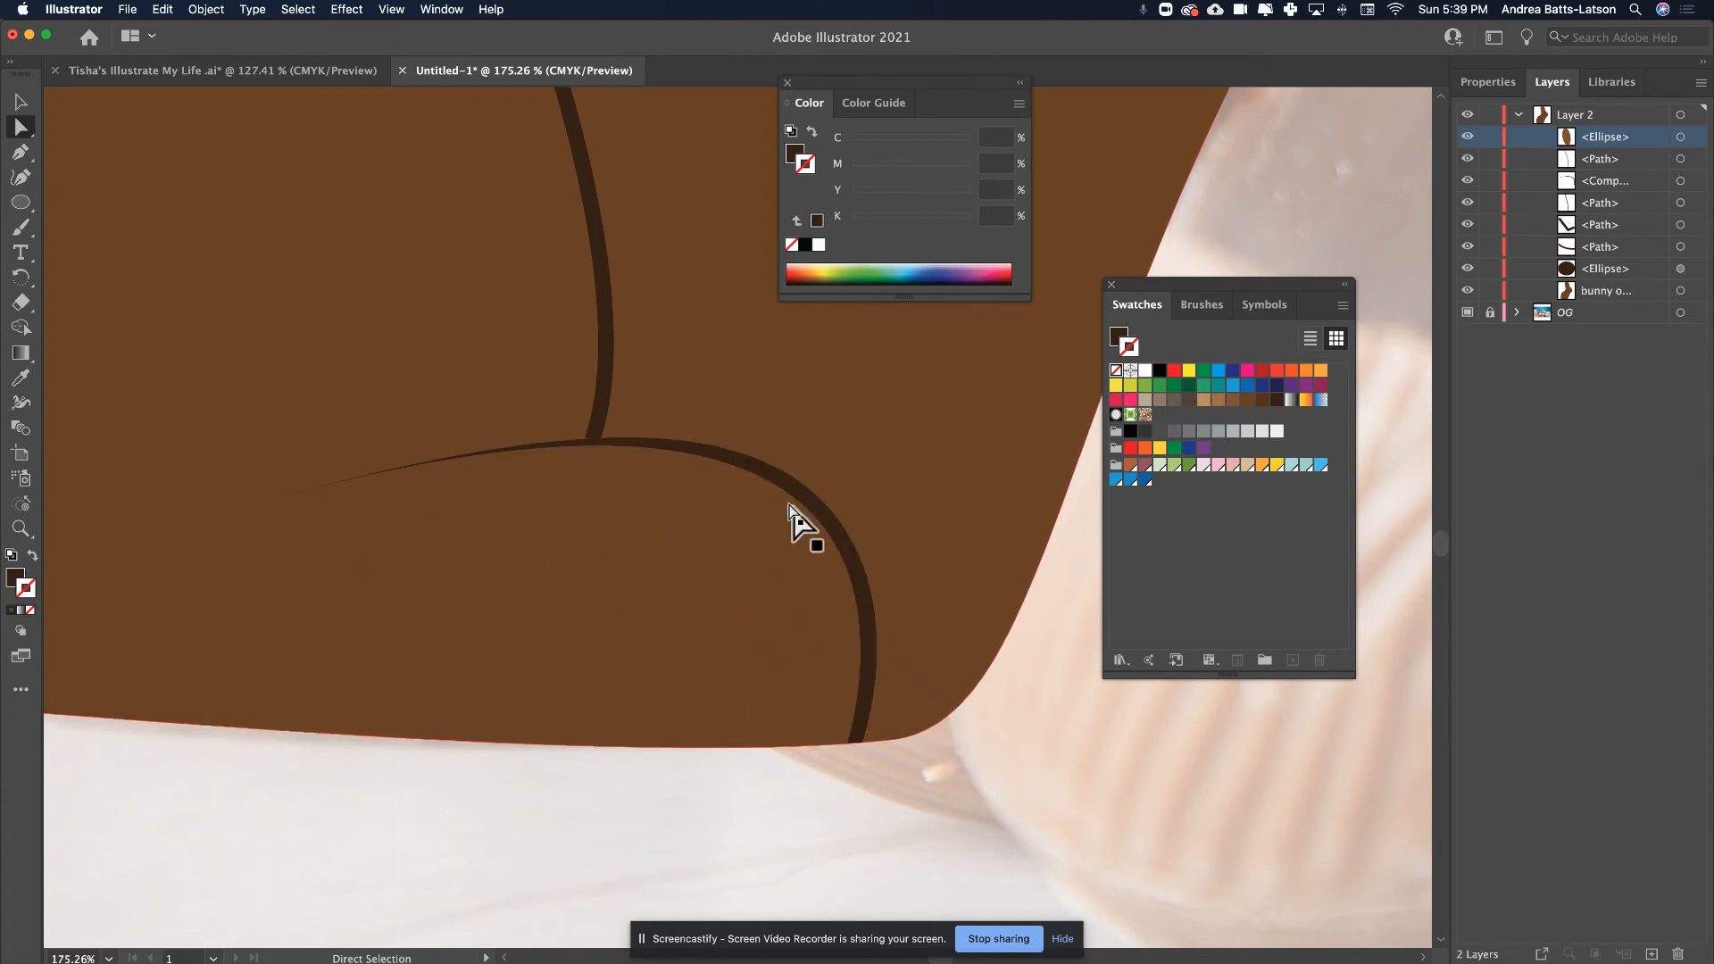
- Taper the top end of the upright leg line to a fine point with the Width tool, and deselect it
scroll(693, 553, up, 6)
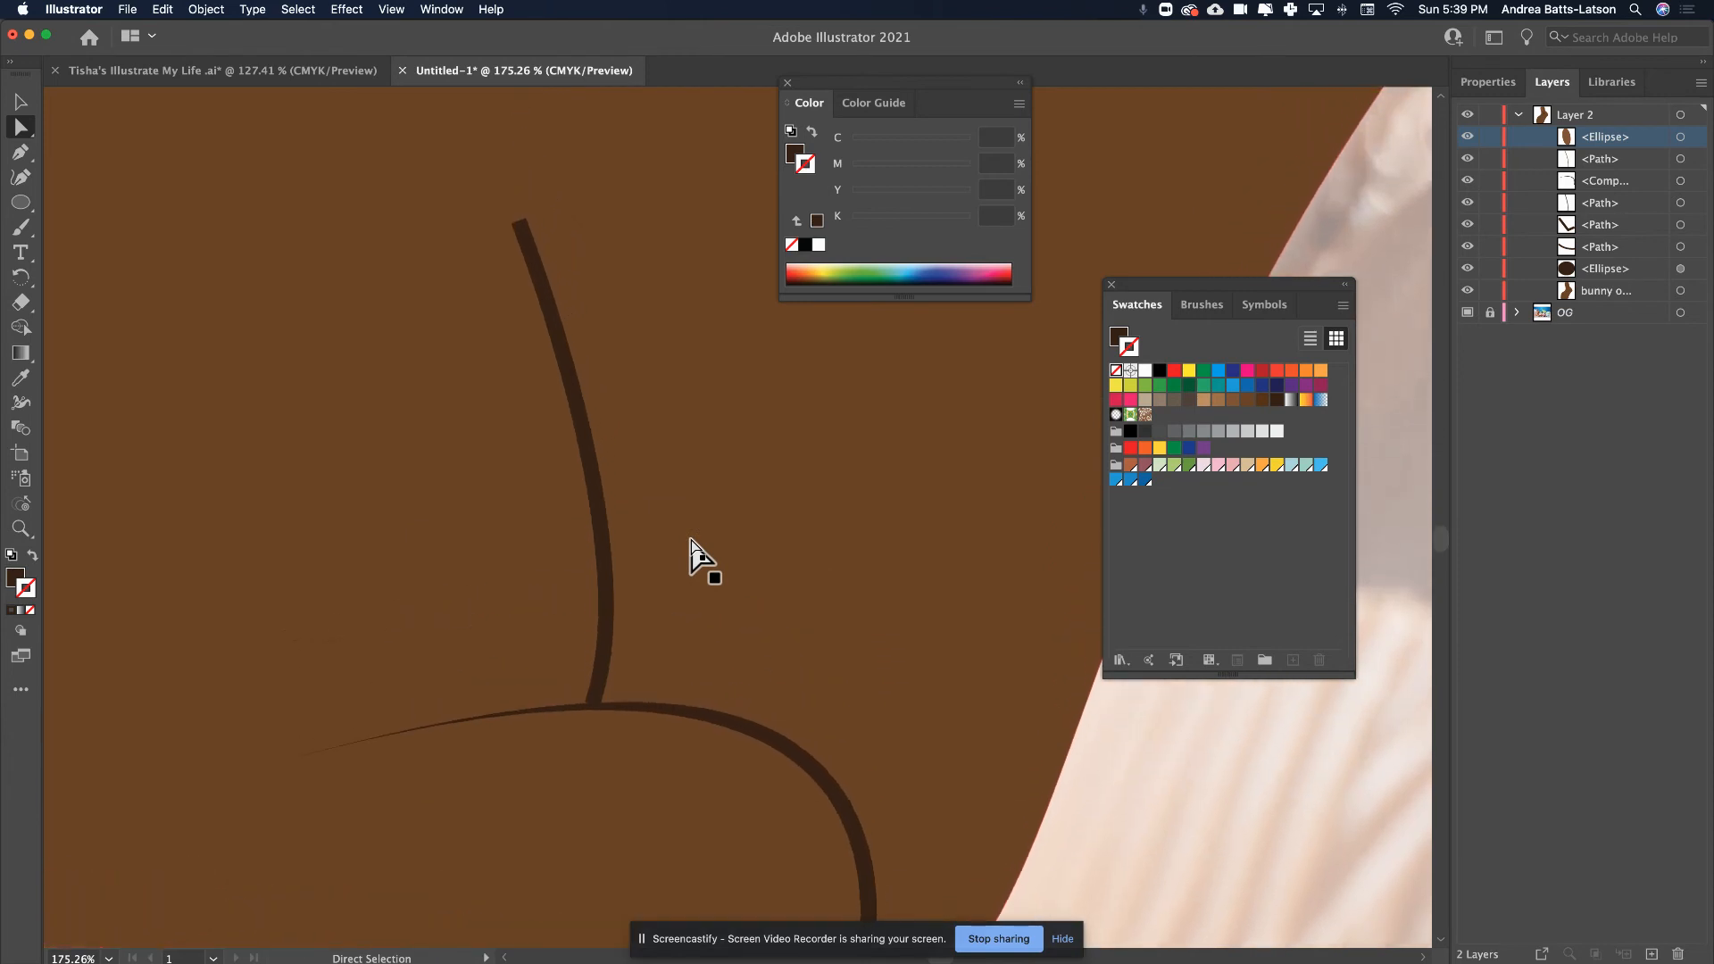
click(588, 454)
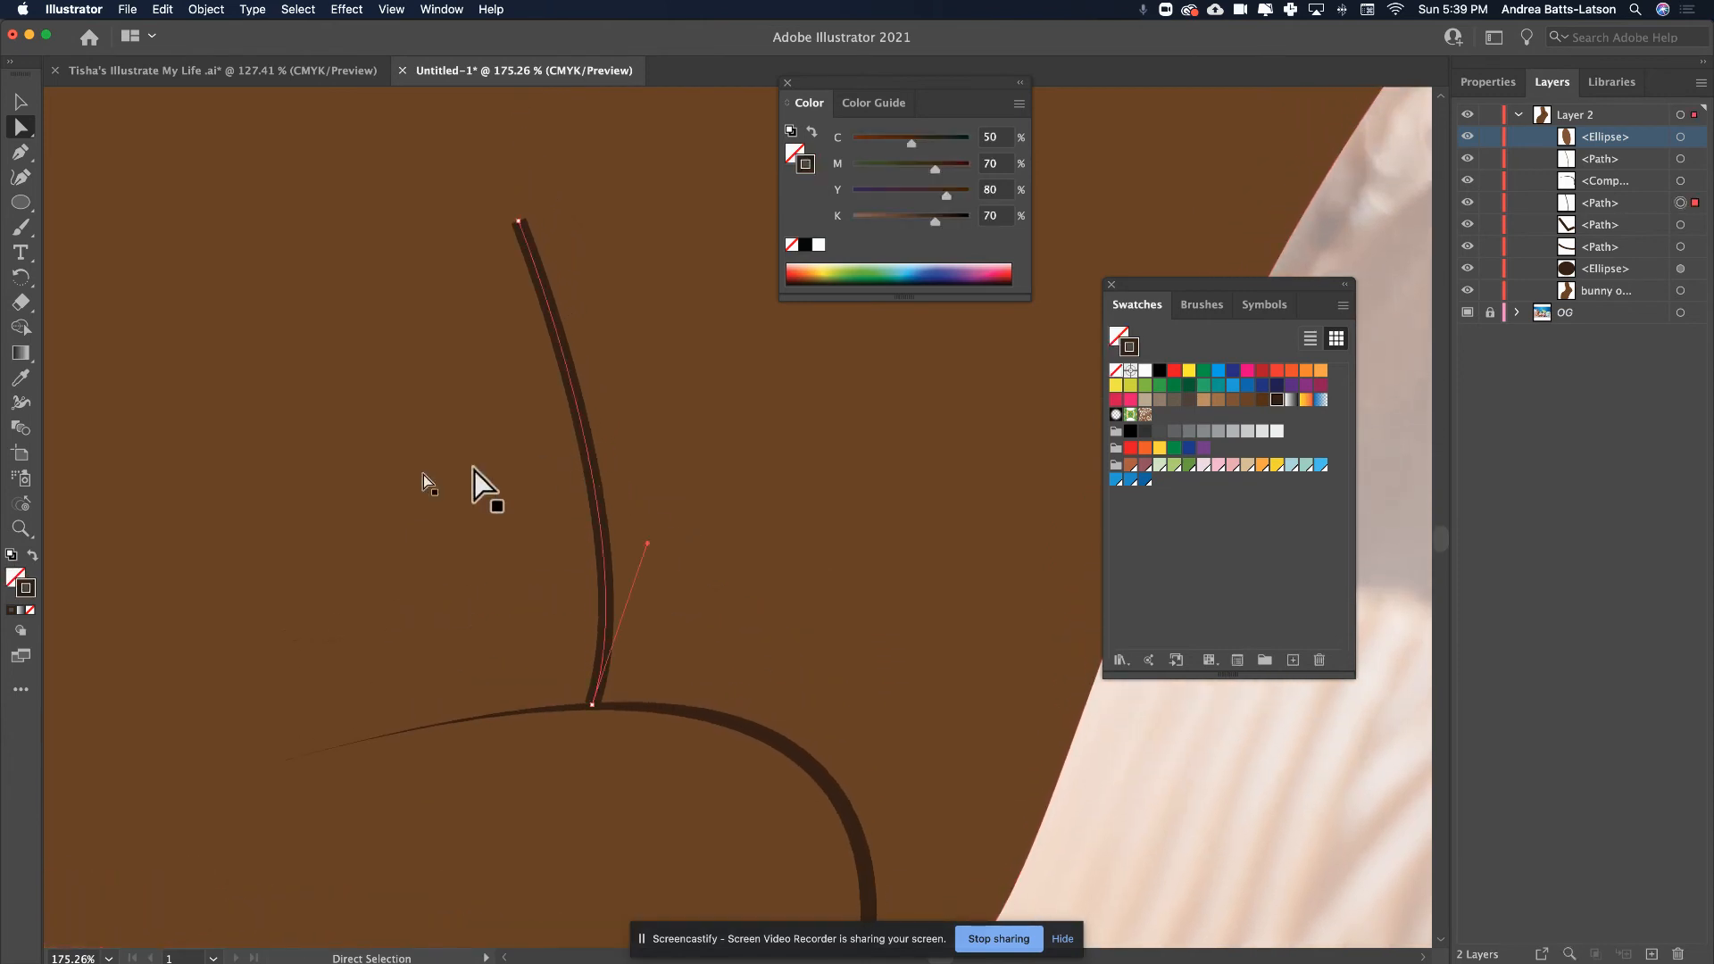
click(16, 405)
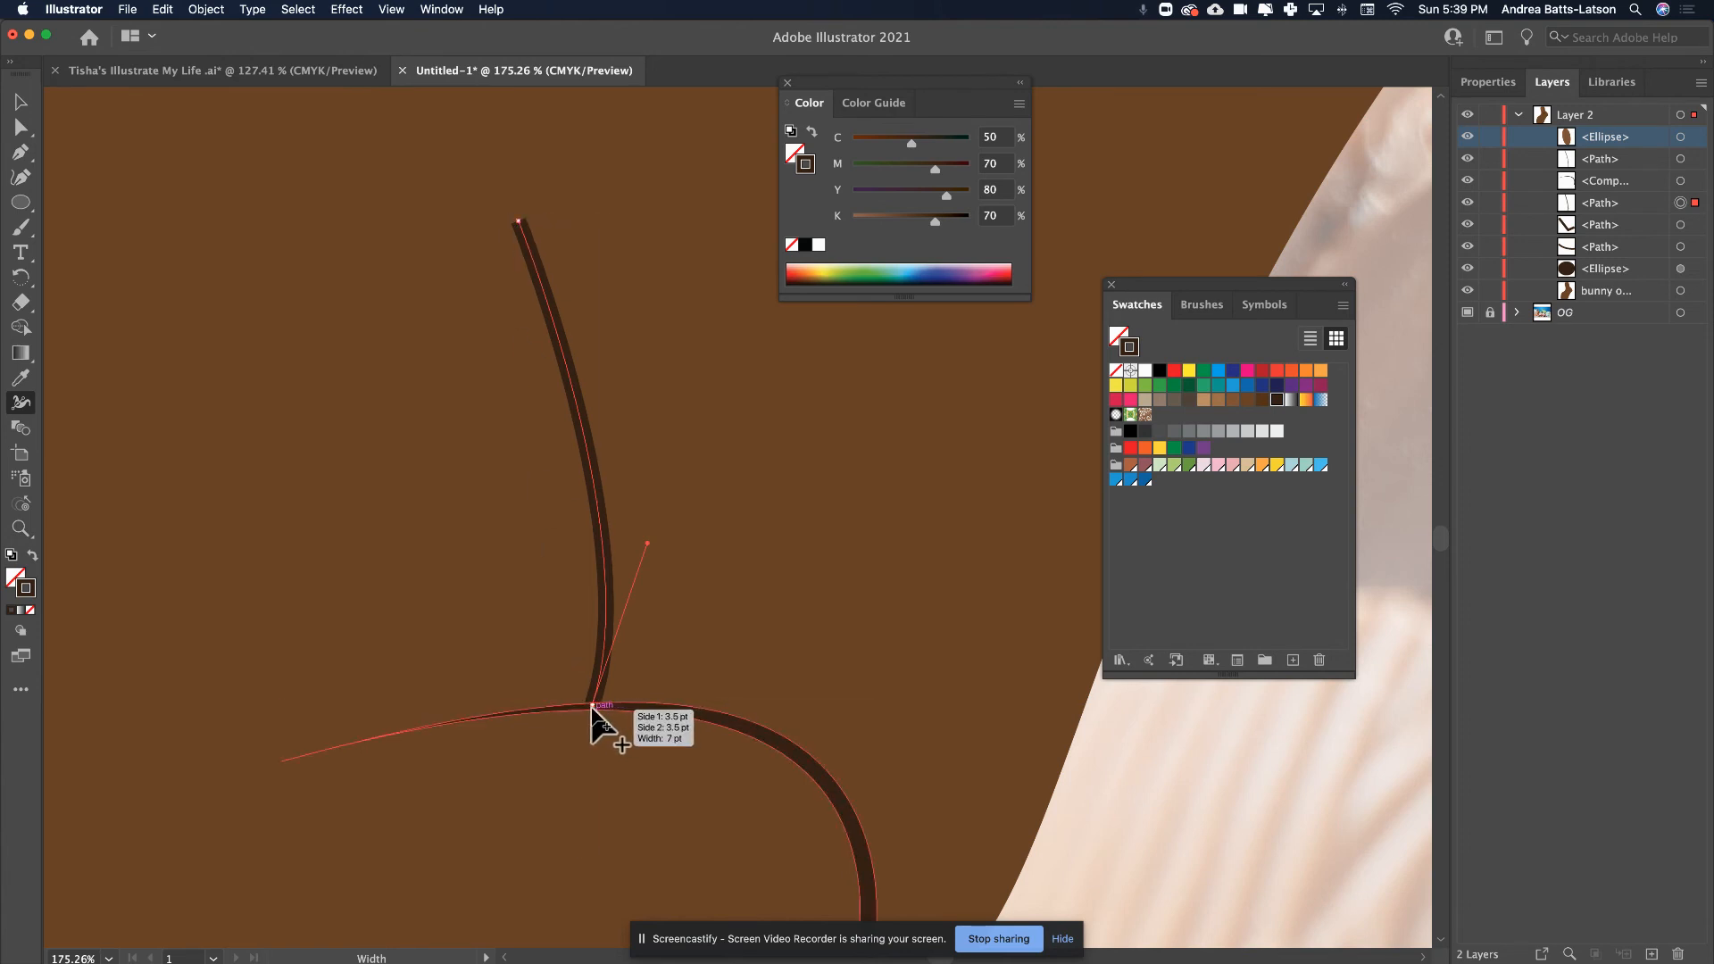
drag(518, 221, 471, 239)
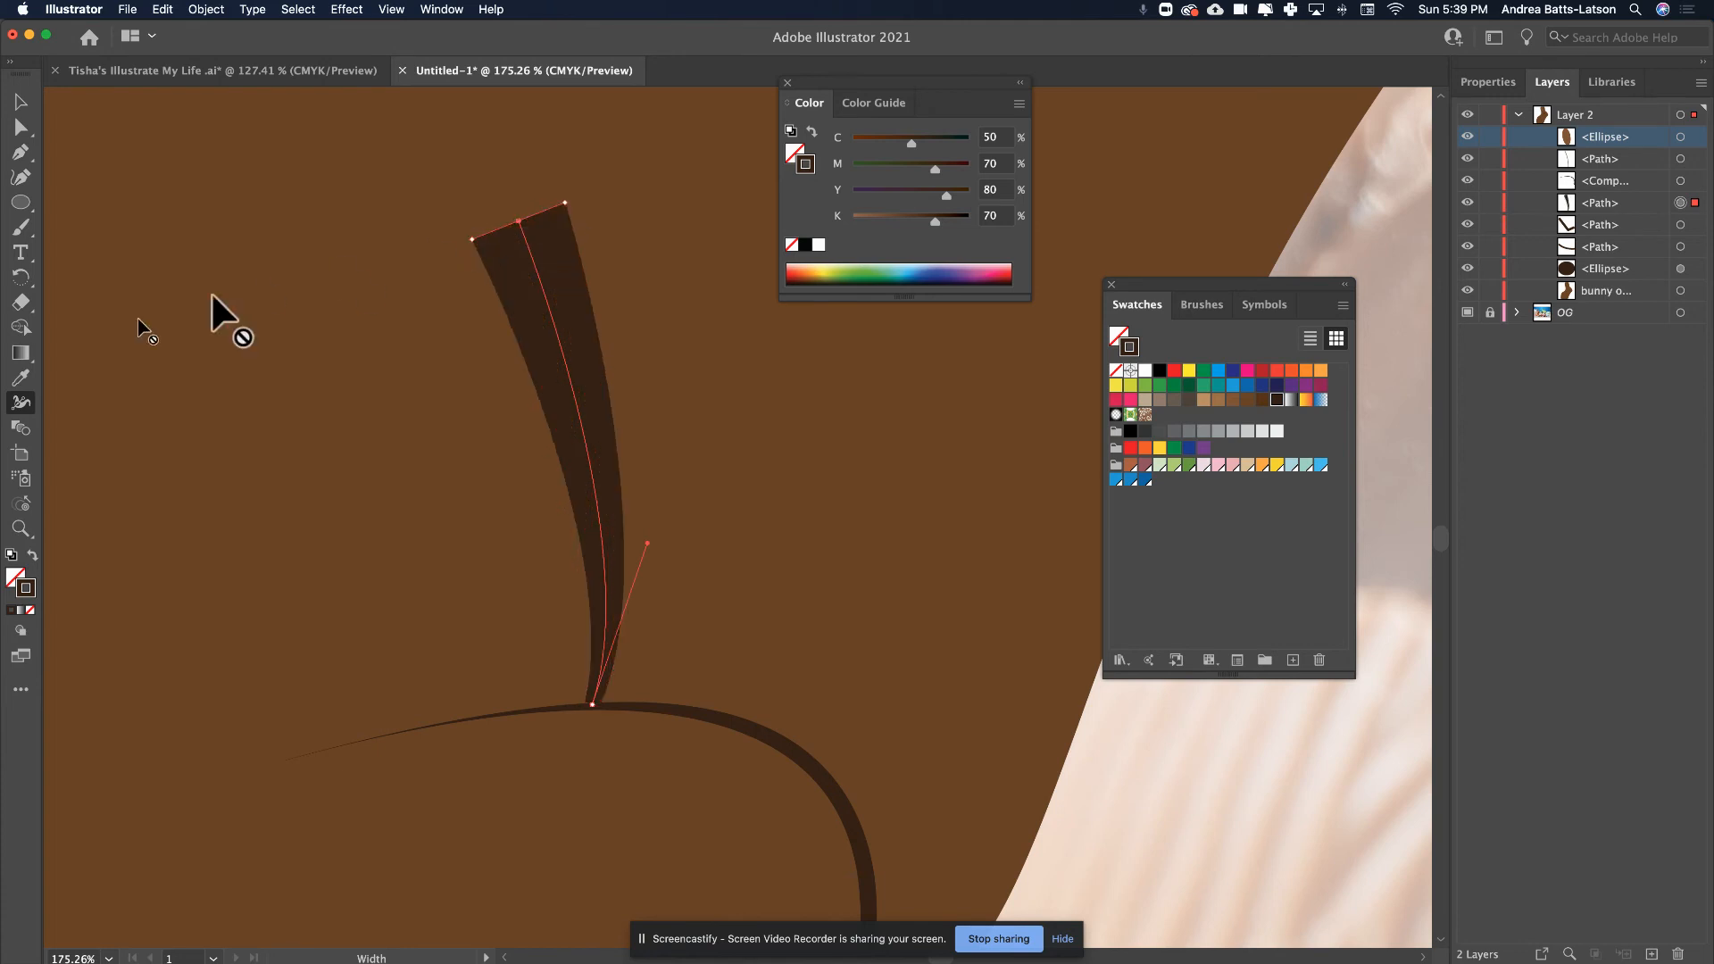
drag(565, 204, 507, 217)
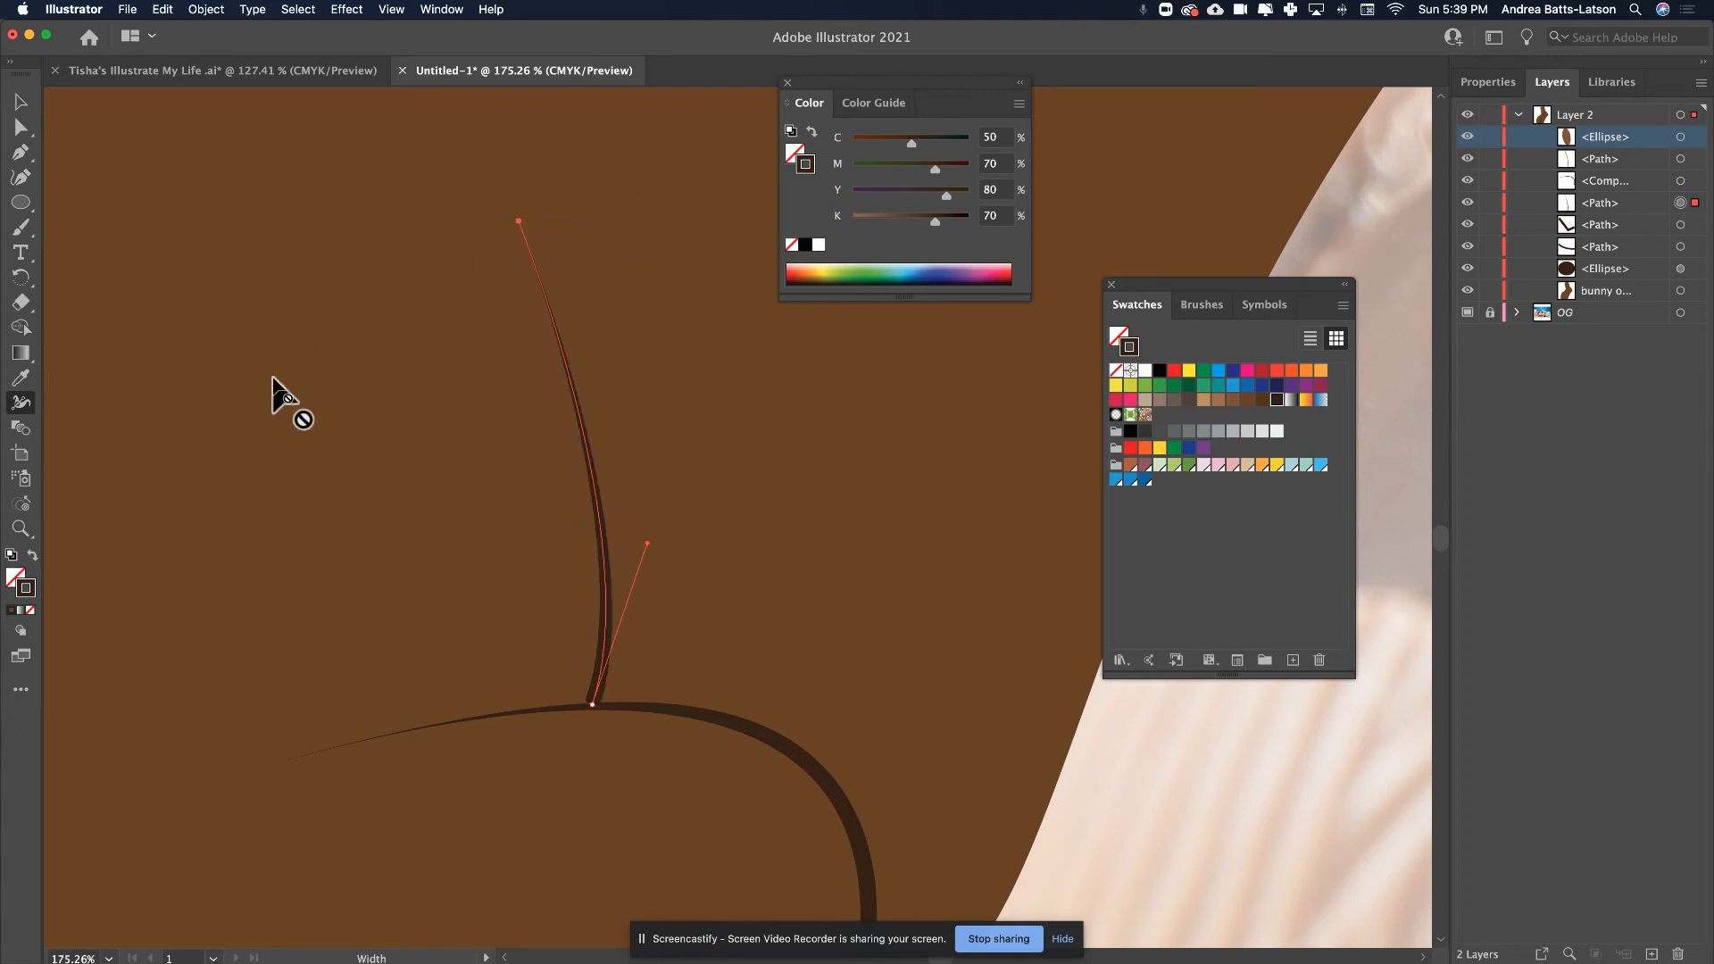
key(super+0)
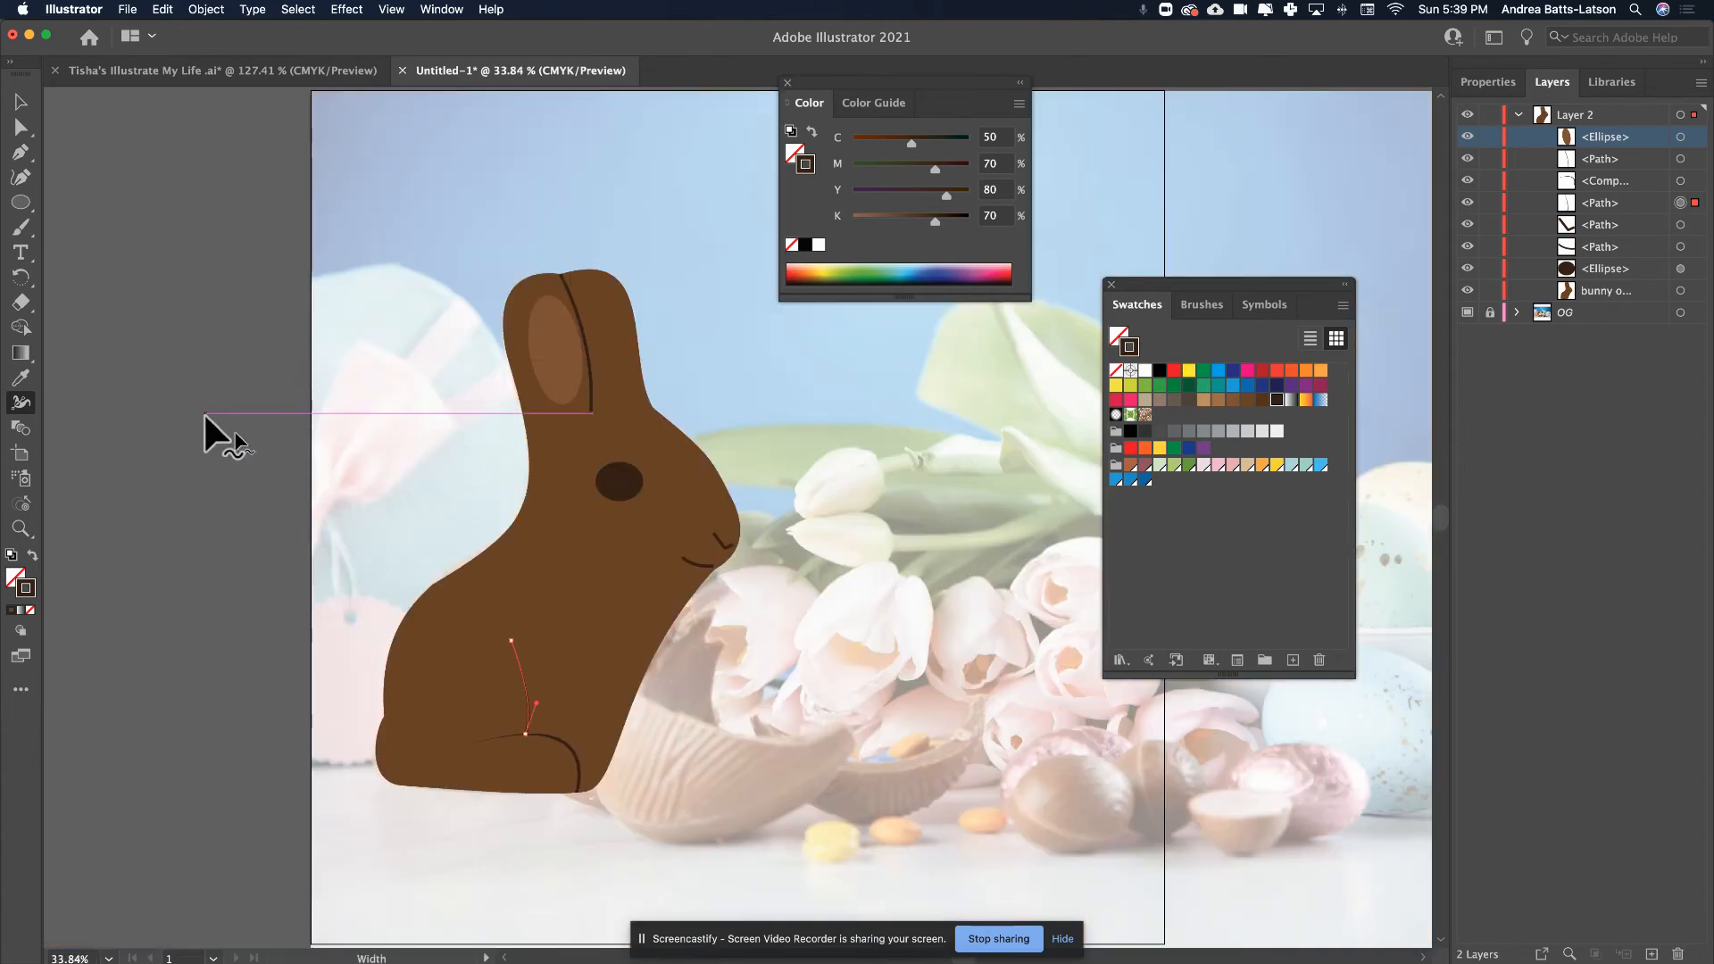
click(23, 101)
click(192, 313)
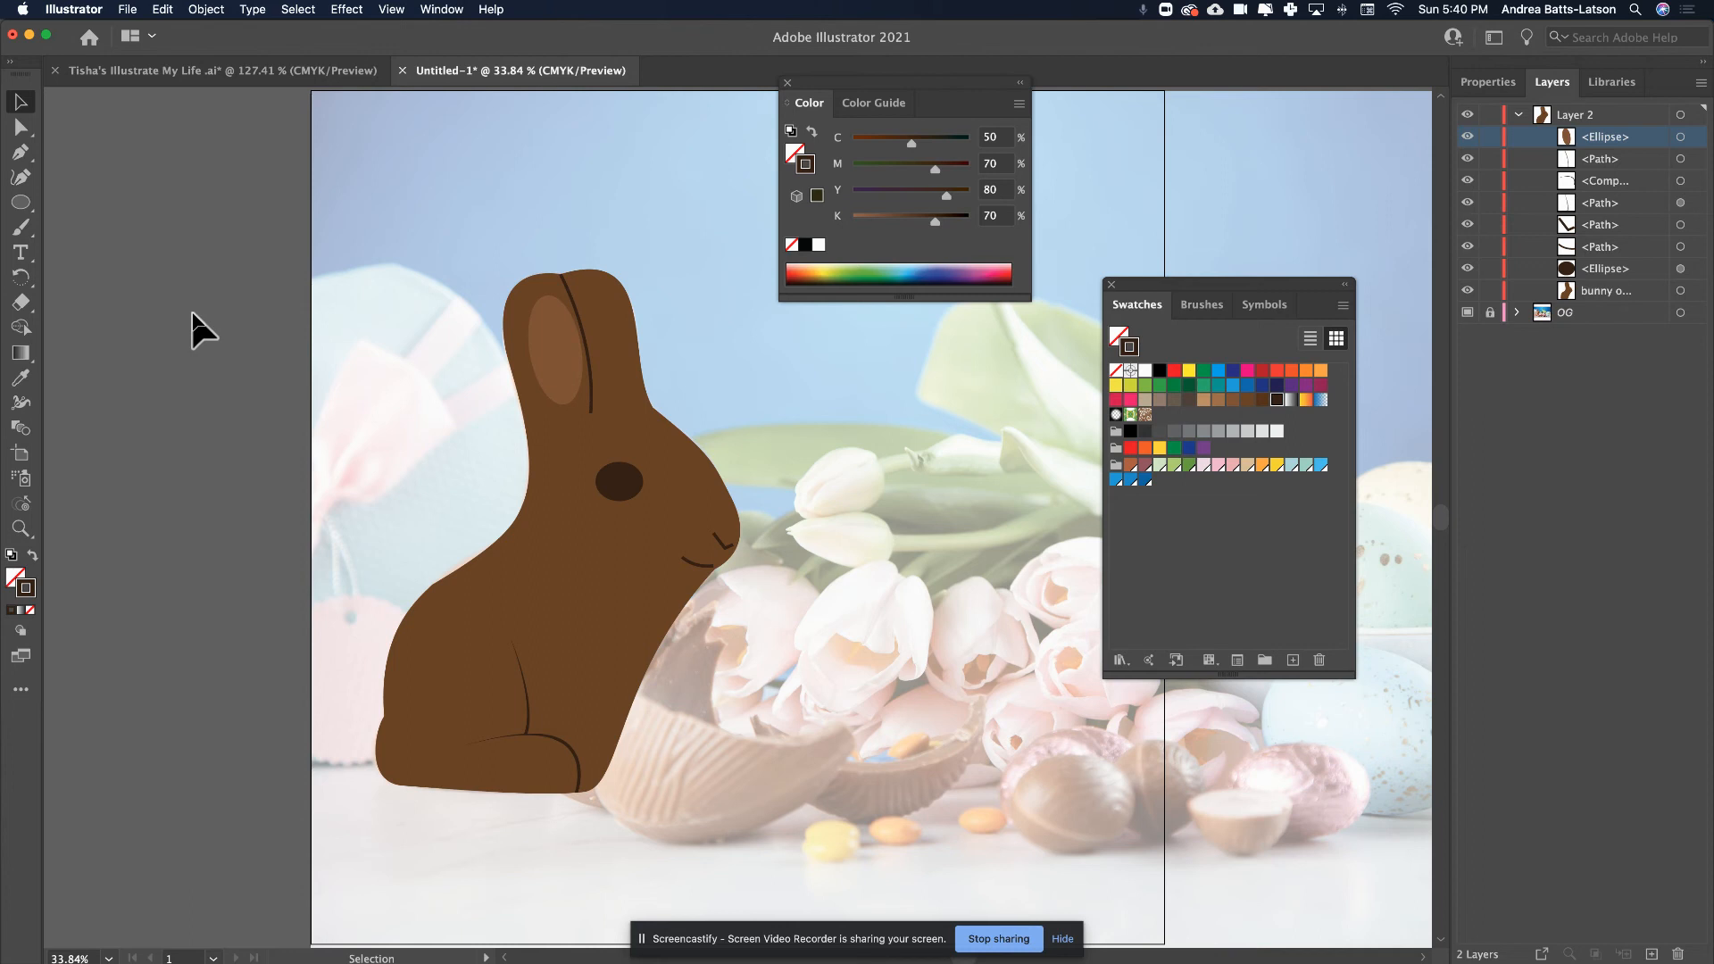
- Taper the lower end of the ear dividing line to a fine point with the Width tool
click(595, 399)
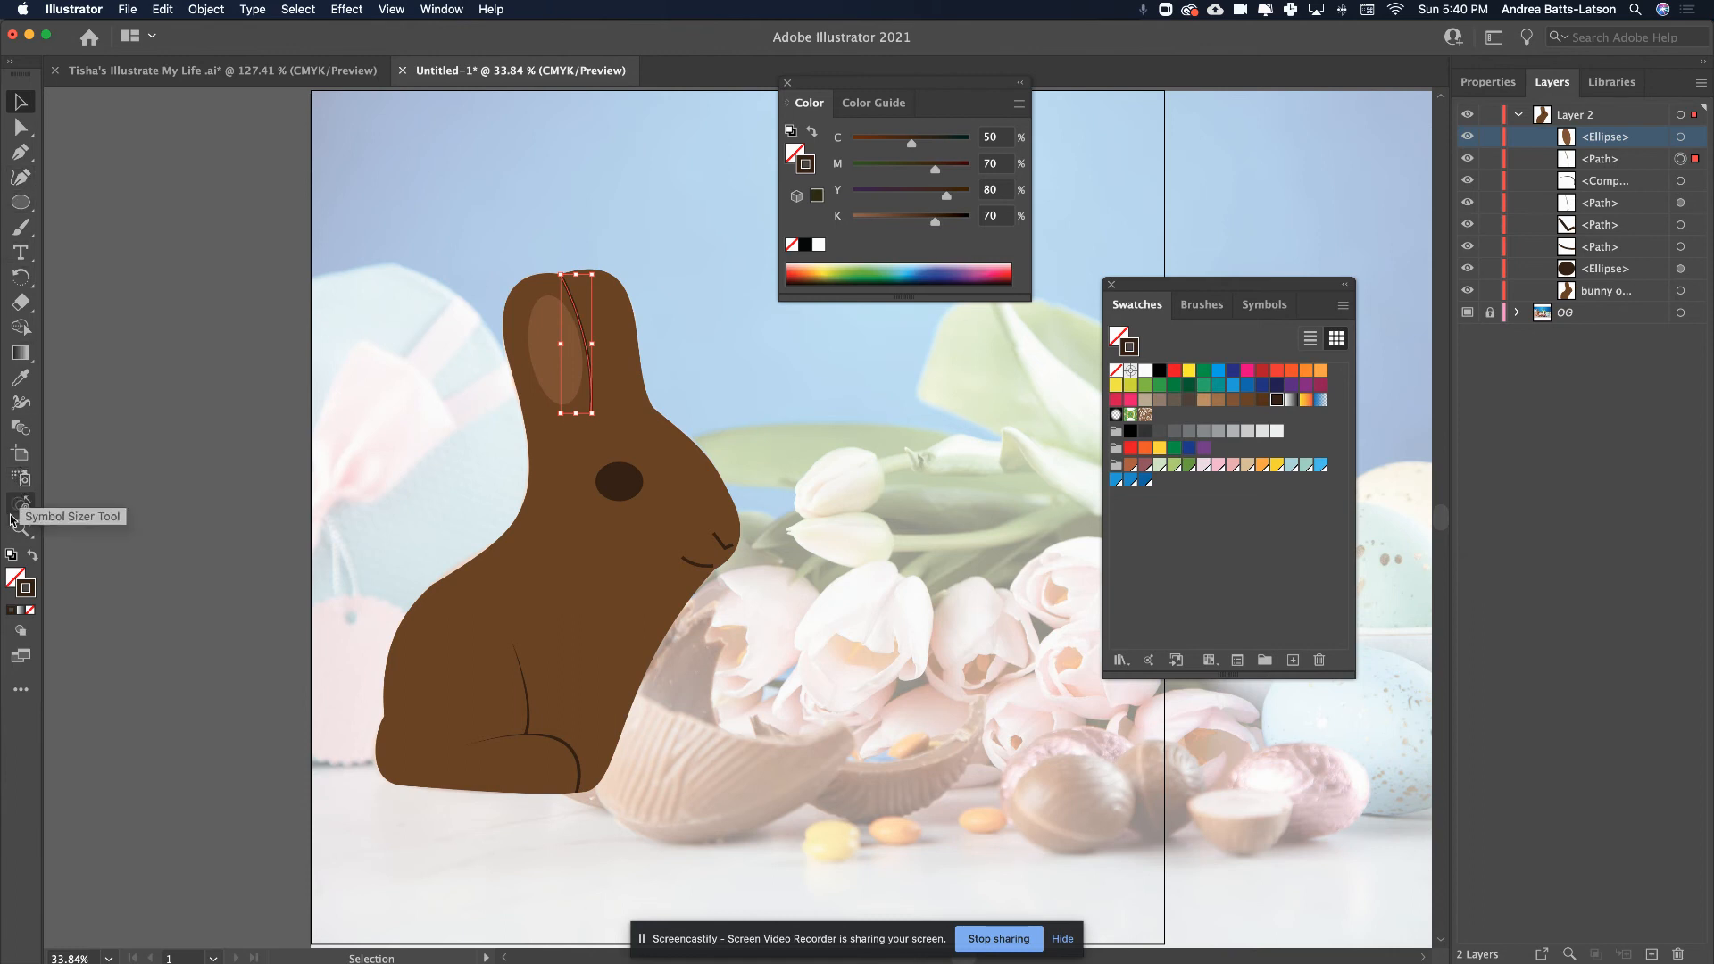
click(16, 411)
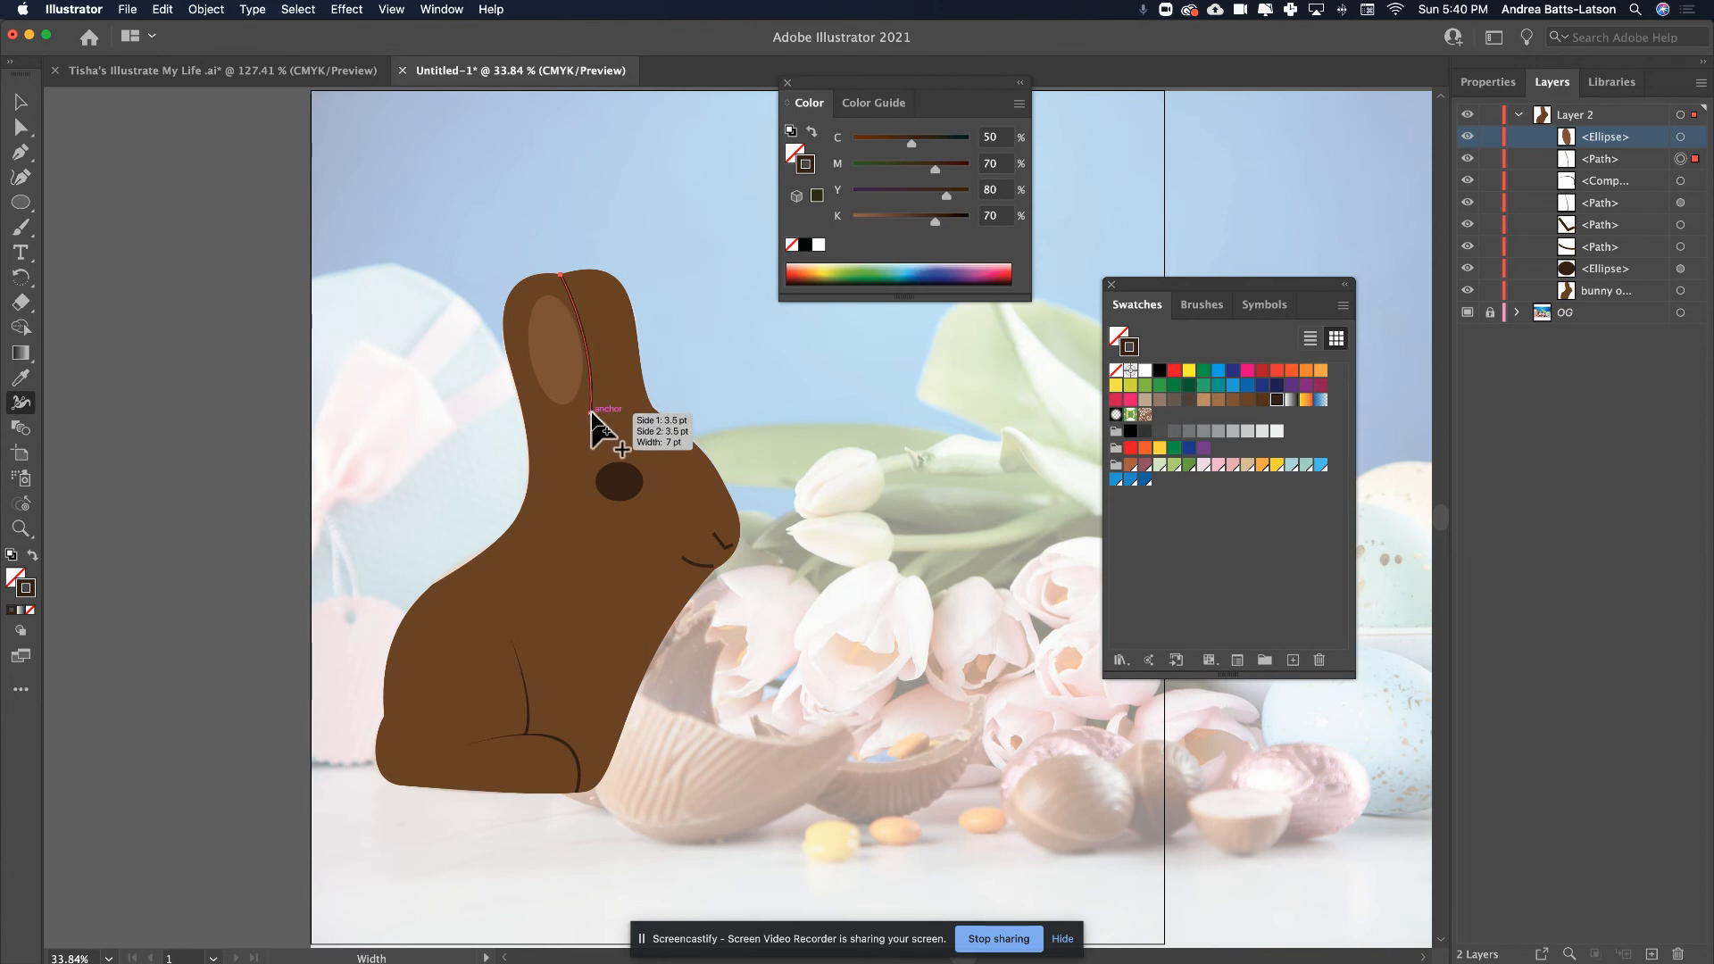
drag(586, 413, 593, 410)
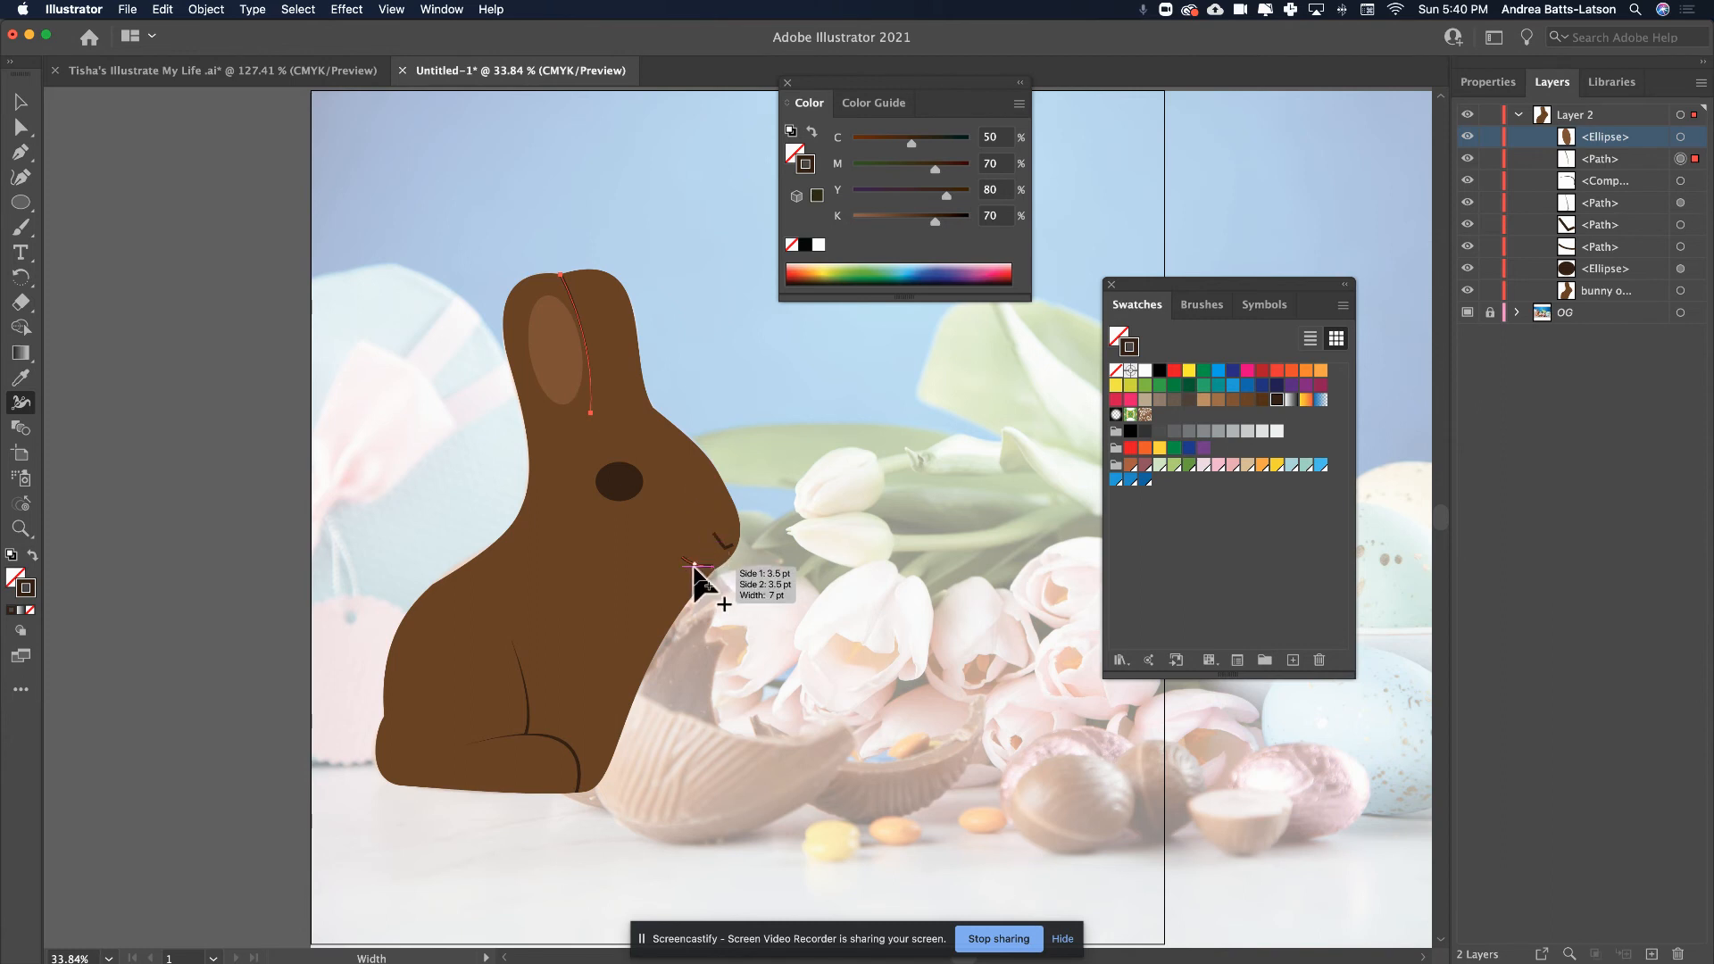
click(24, 102)
click(146, 159)
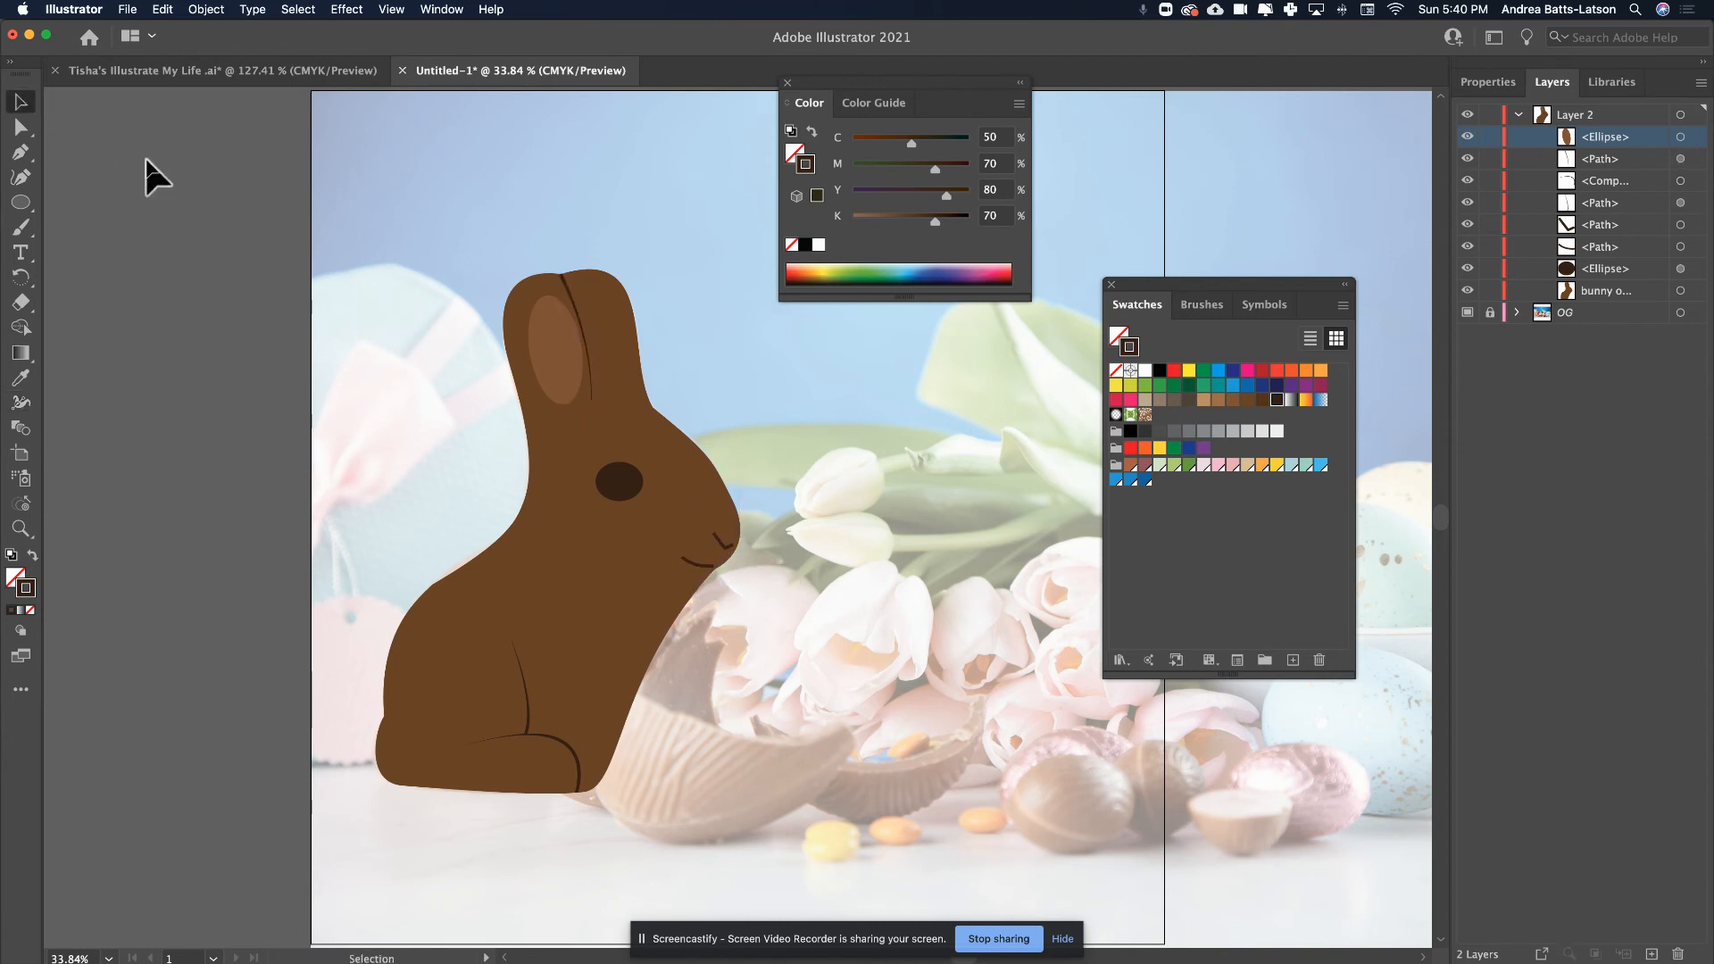
- Try to taper the mouth line's inner end on the cheek to a fine point with the Width tool
click(665, 571)
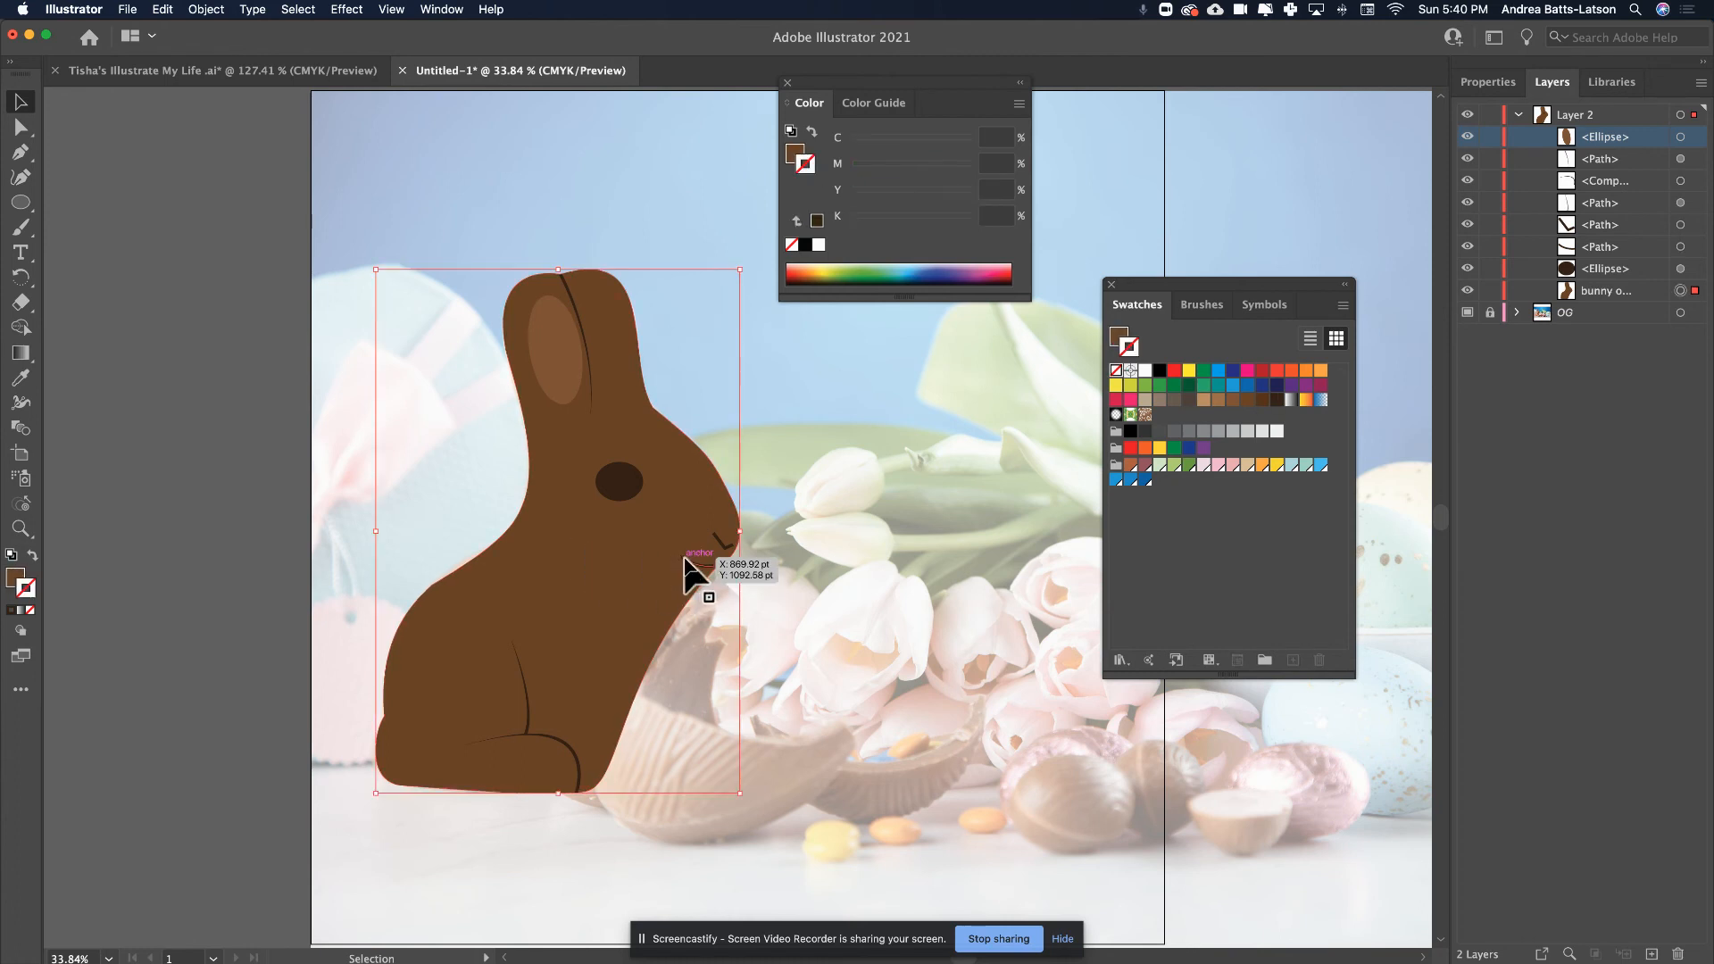
click(696, 567)
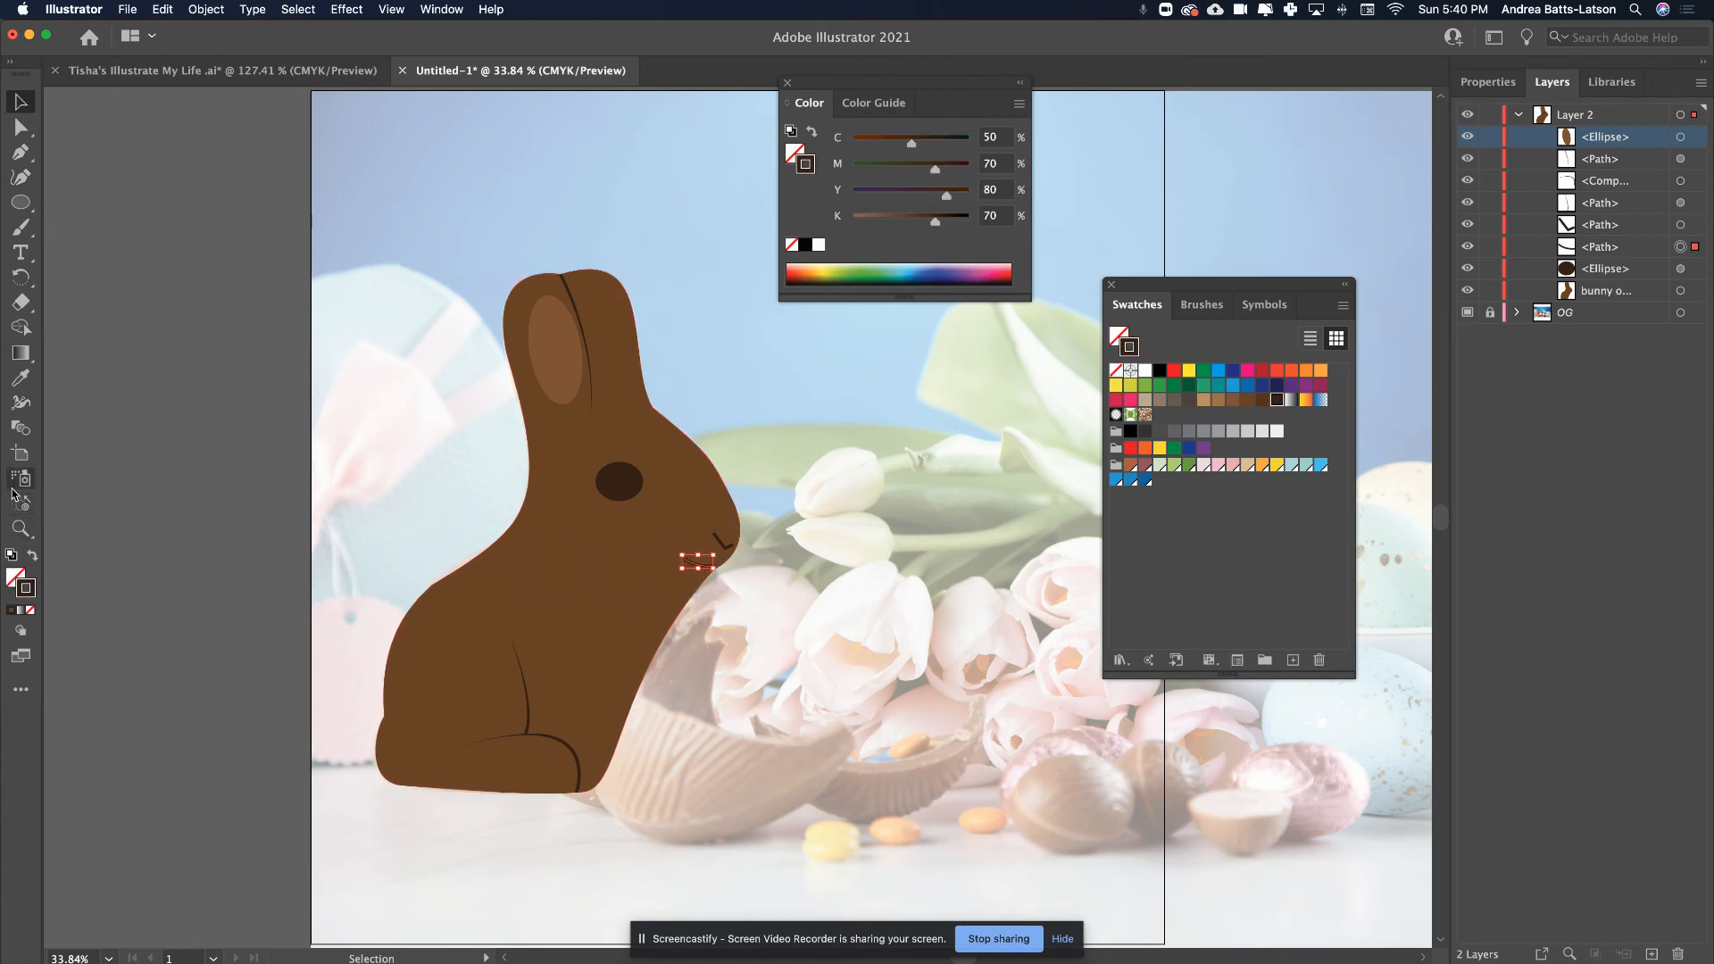
click(21, 402)
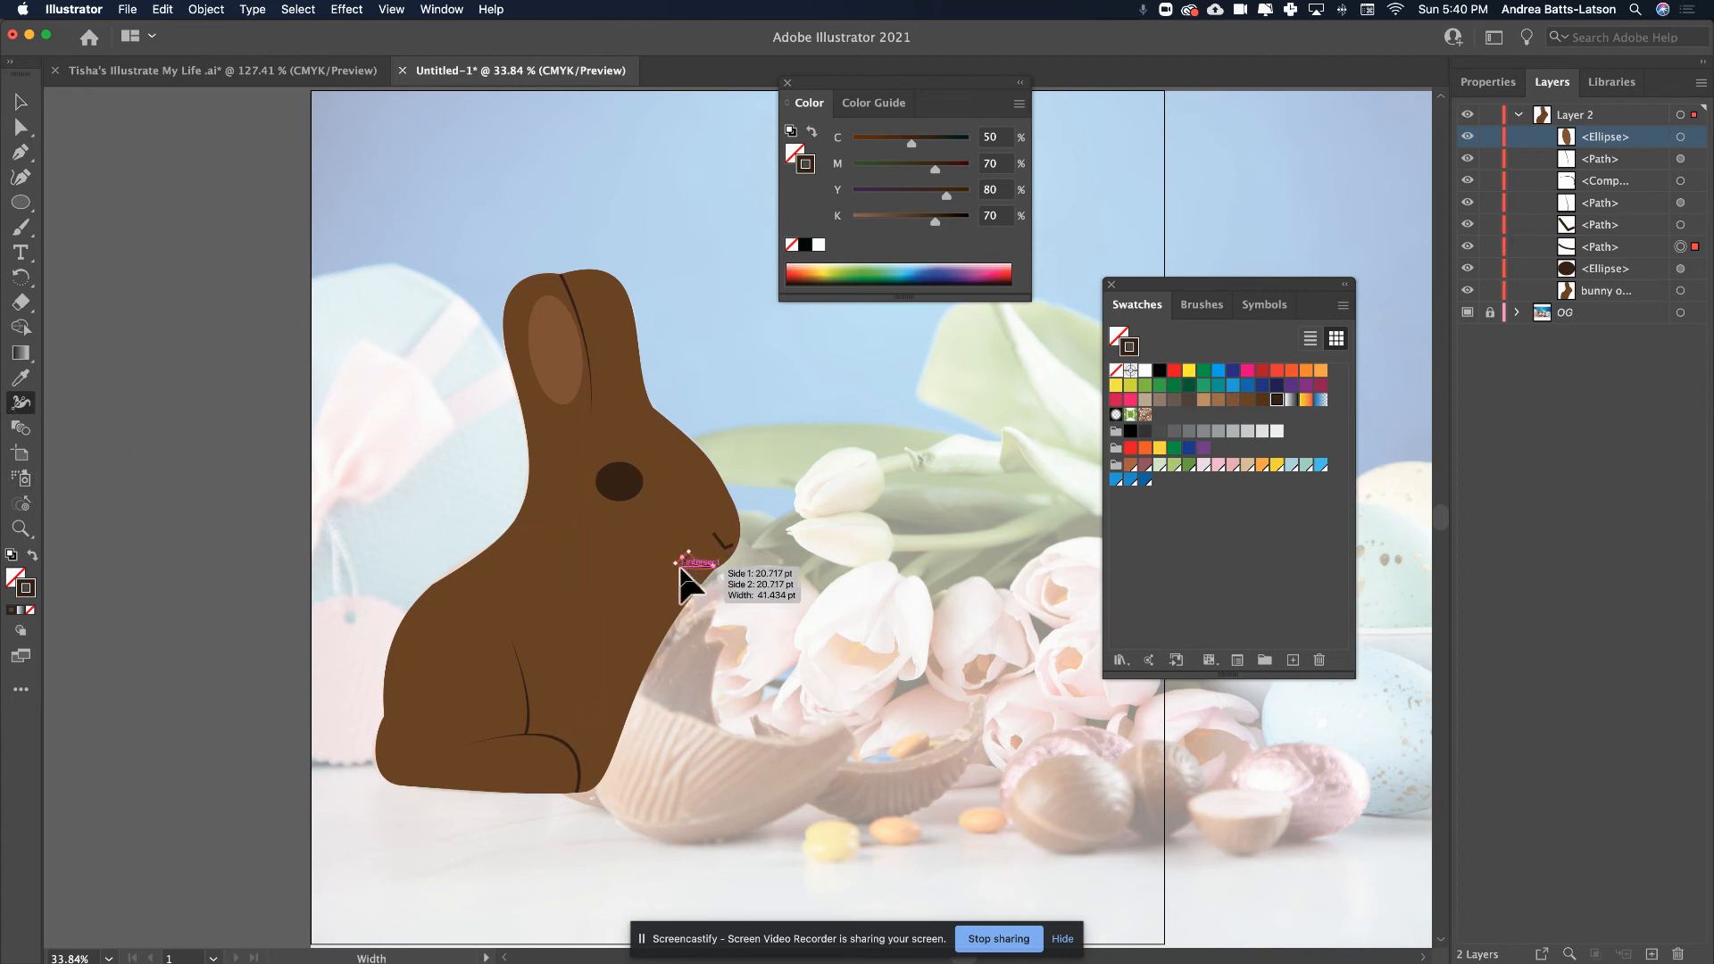
mouse_move(683, 564)
mouse_down()
mouse_move(191, 574)
mouse_move(1048, 572)
mouse_move(684, 534)
mouse_move(768, 546)
mouse_move(715, 551)
mouse_up()
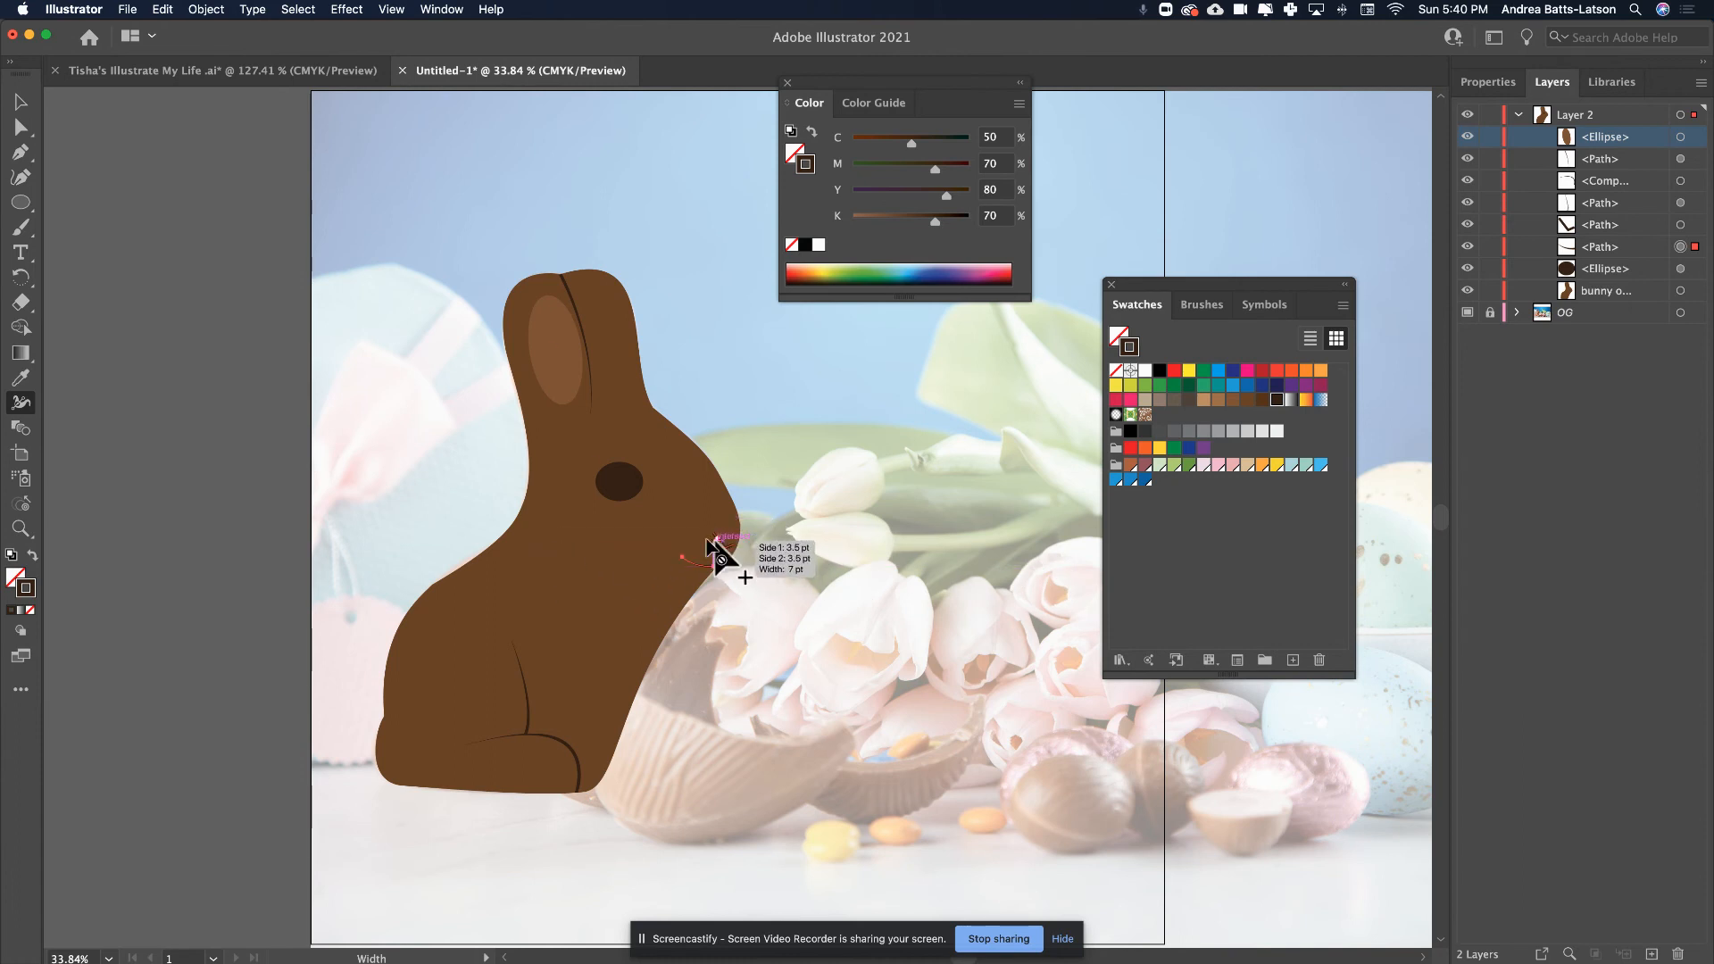
click(20, 103)
click(196, 286)
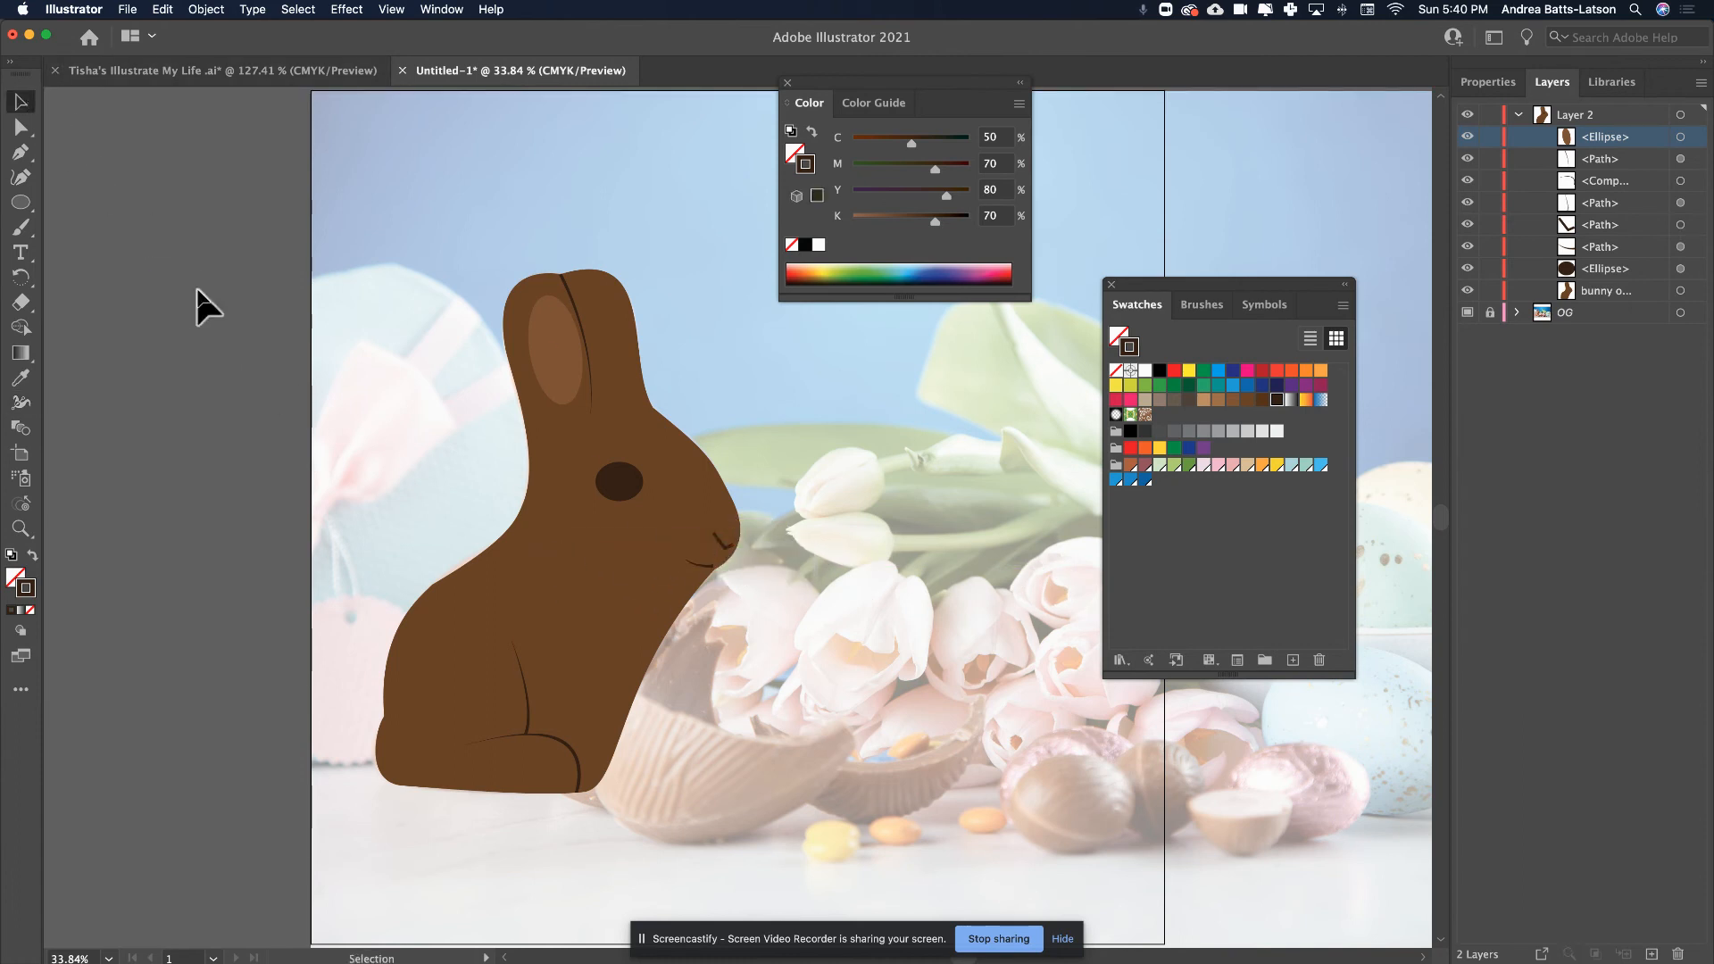
- Try to move the mouth line's outer end point down to the edge of the bunny's muzzle
click(683, 576)
scroll(681, 572, up, 10)
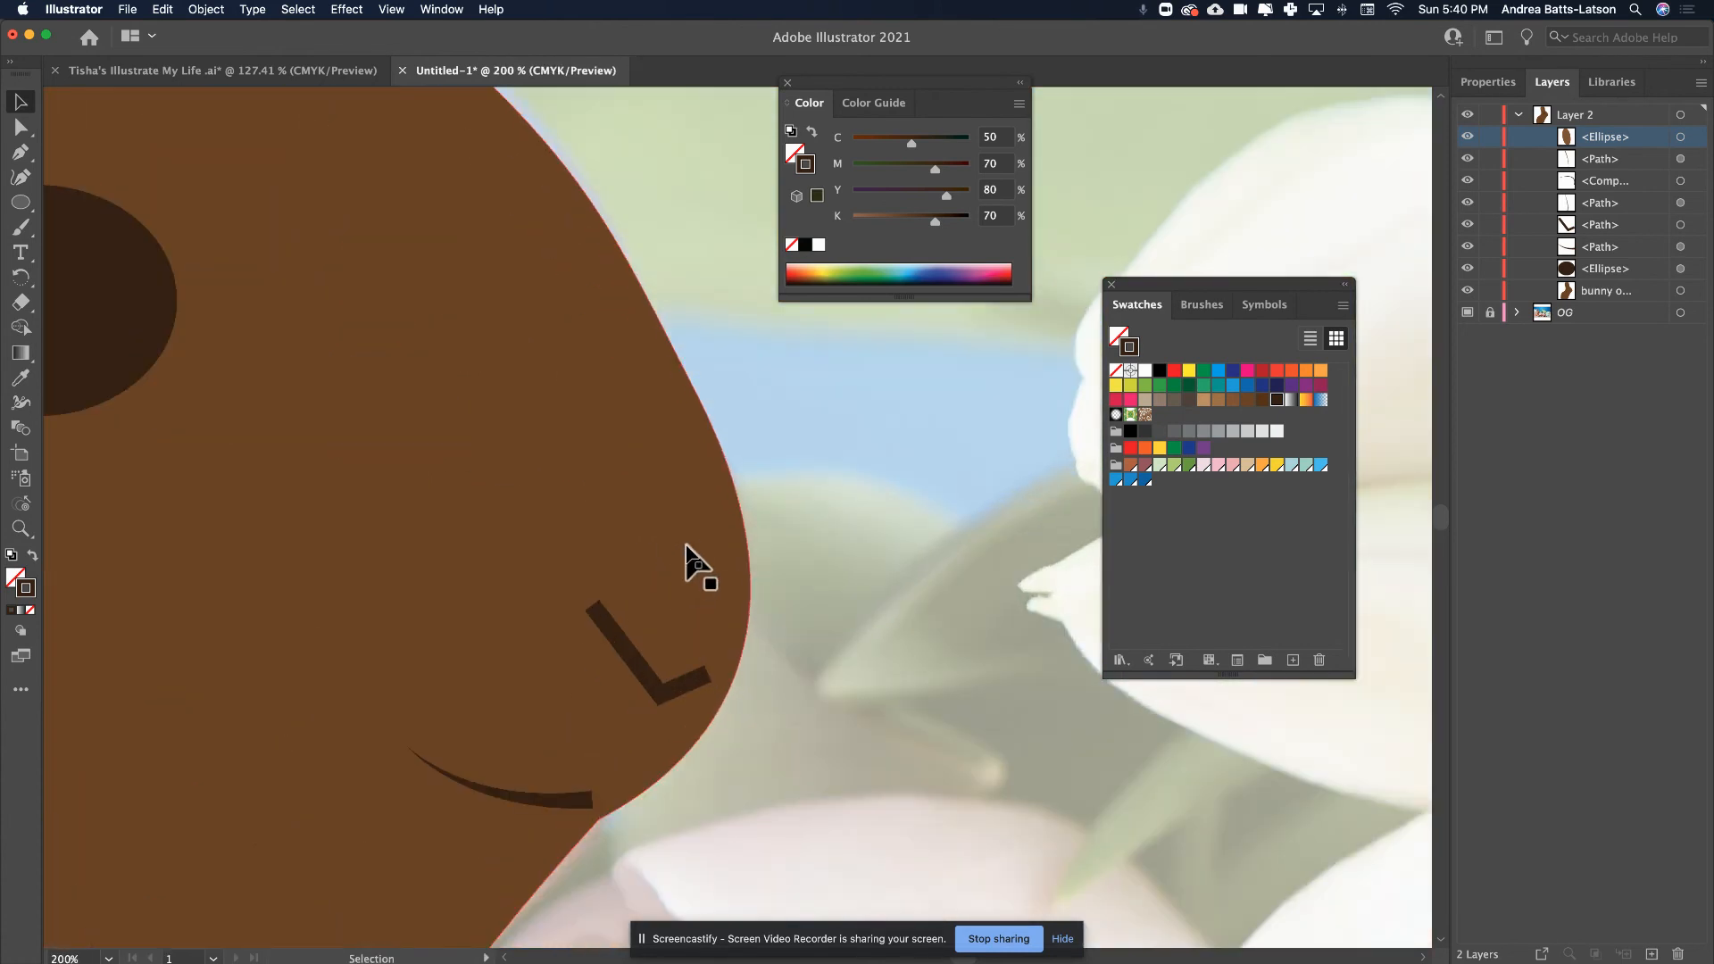
click(527, 793)
click(22, 127)
click(592, 798)
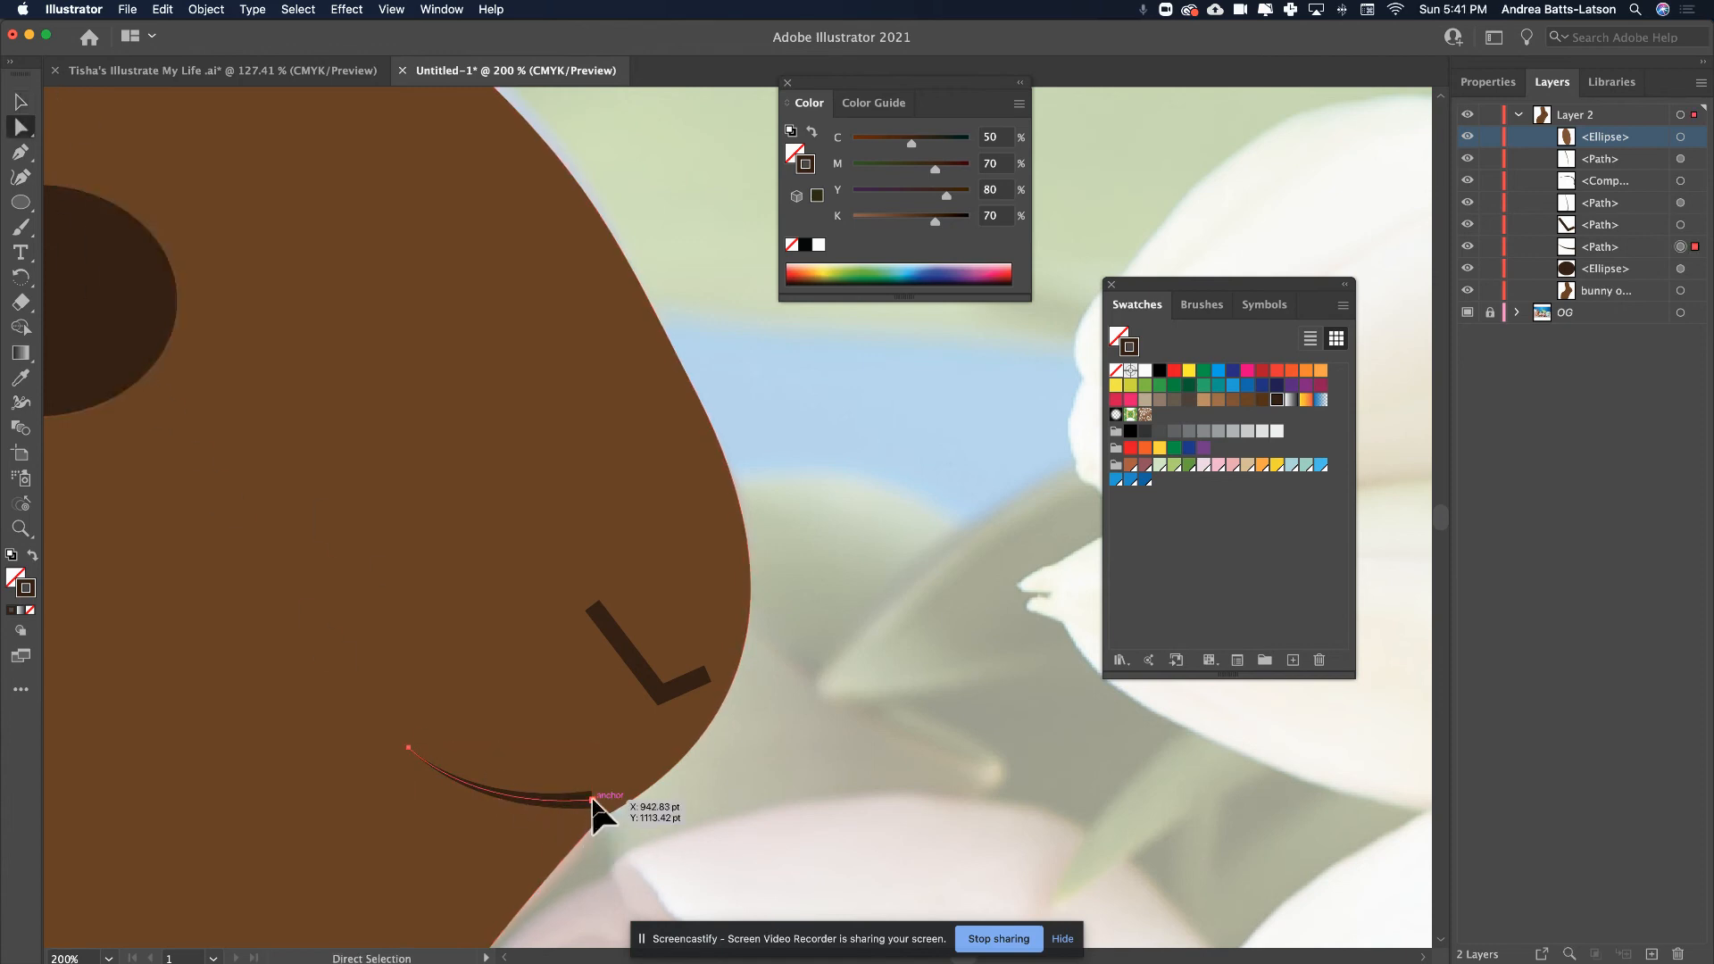
mouse_move(592, 798)
mouse_down()
mouse_move(608, 798)
mouse_move(597, 813)
mouse_up()
click(706, 830)
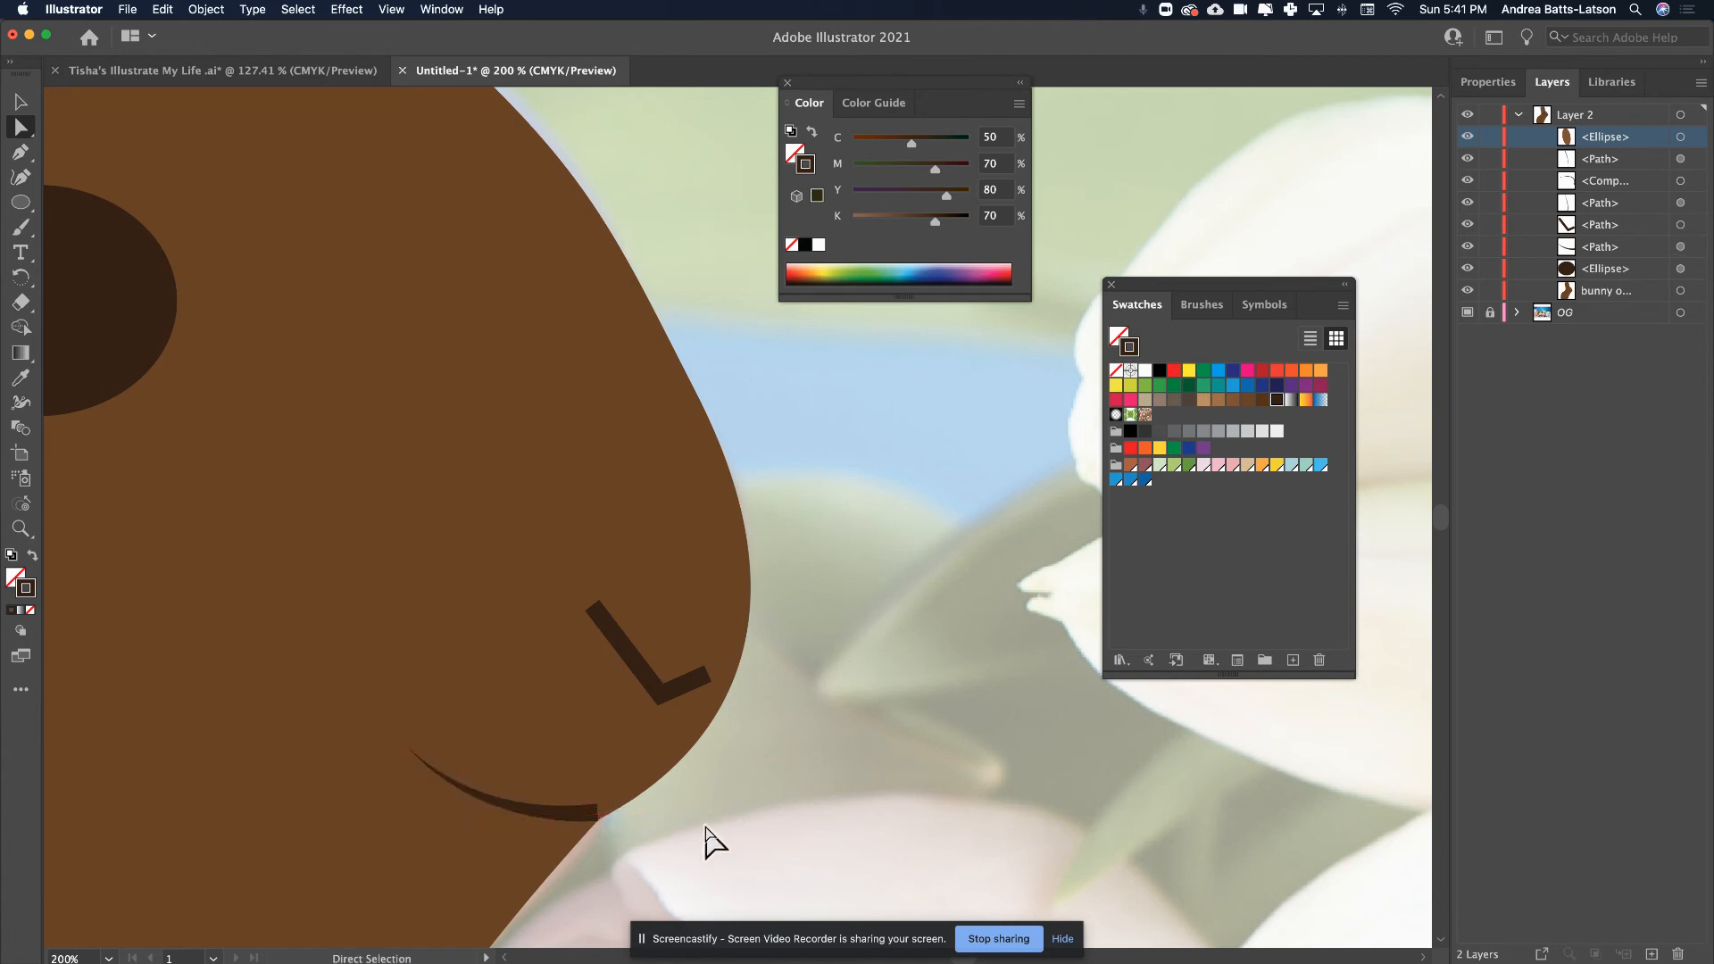
click(592, 816)
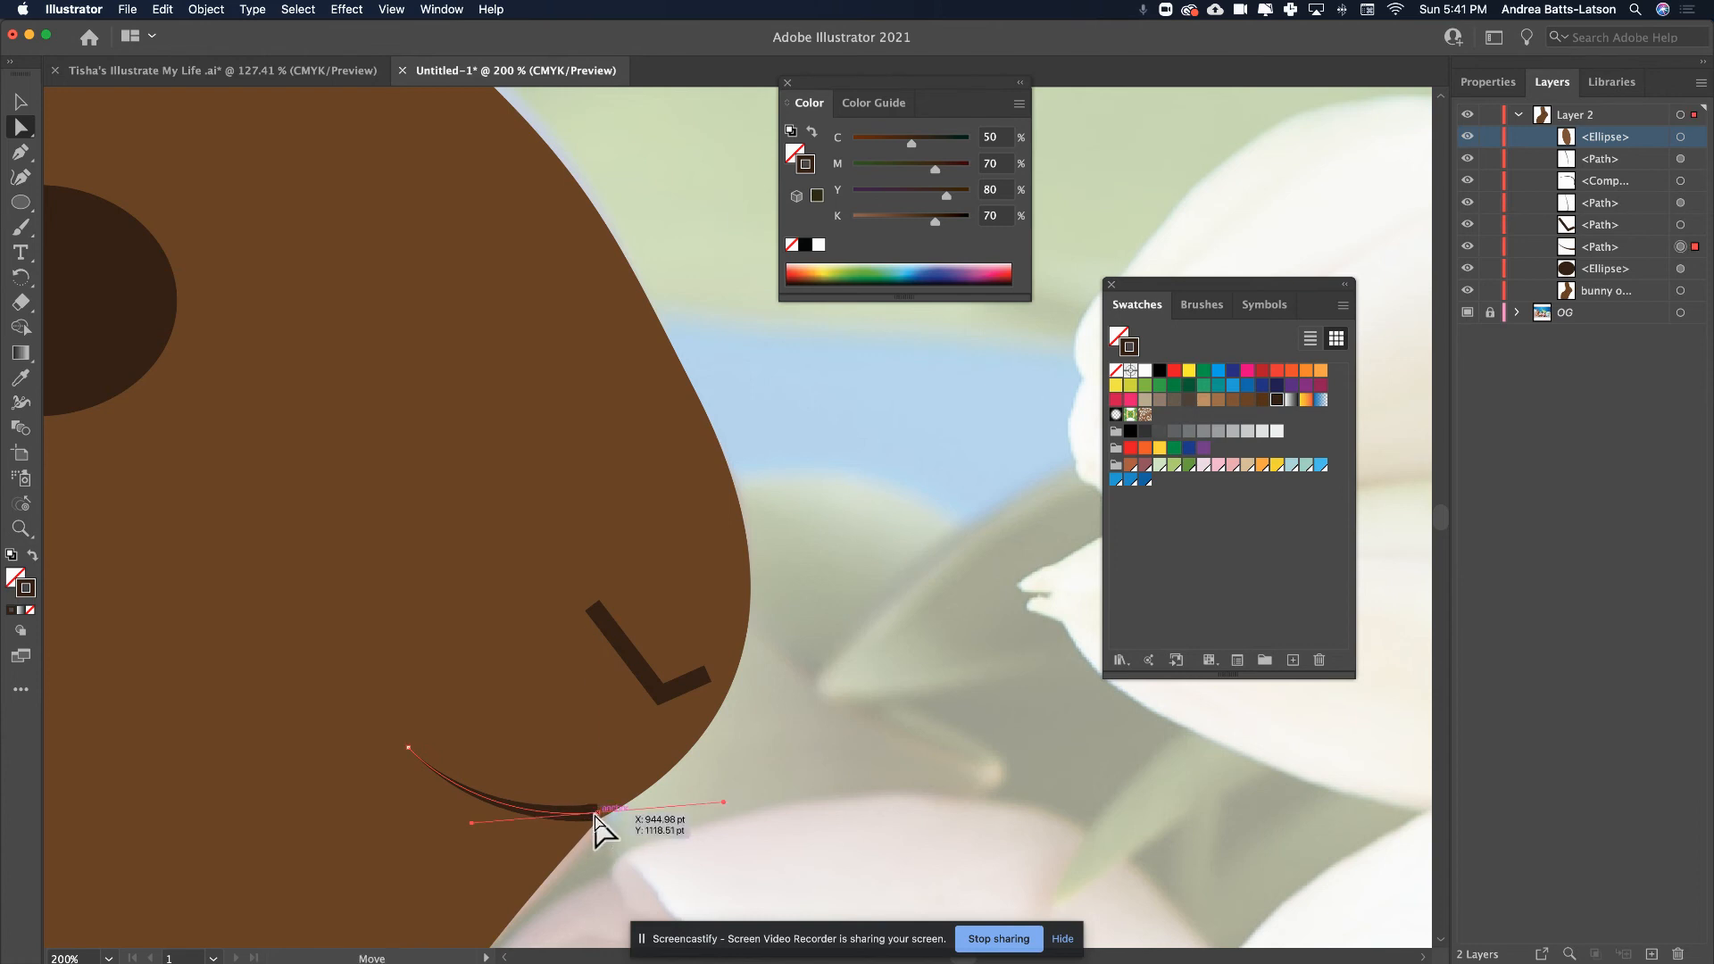
click(596, 813)
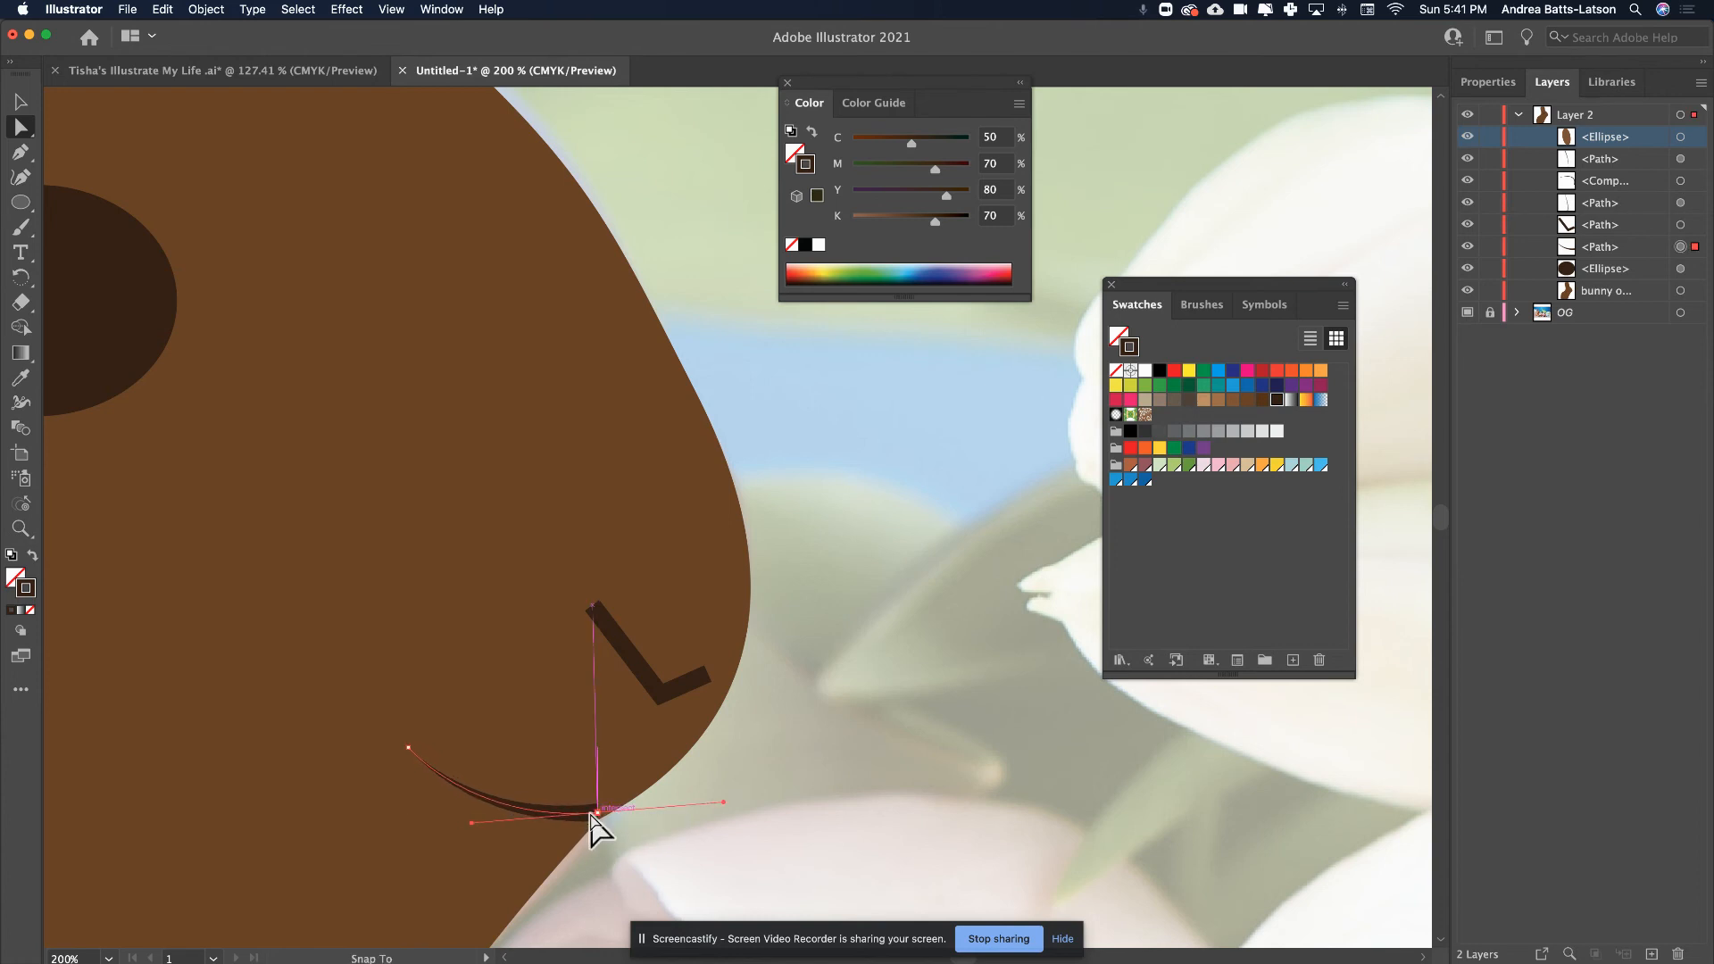
click(488, 888)
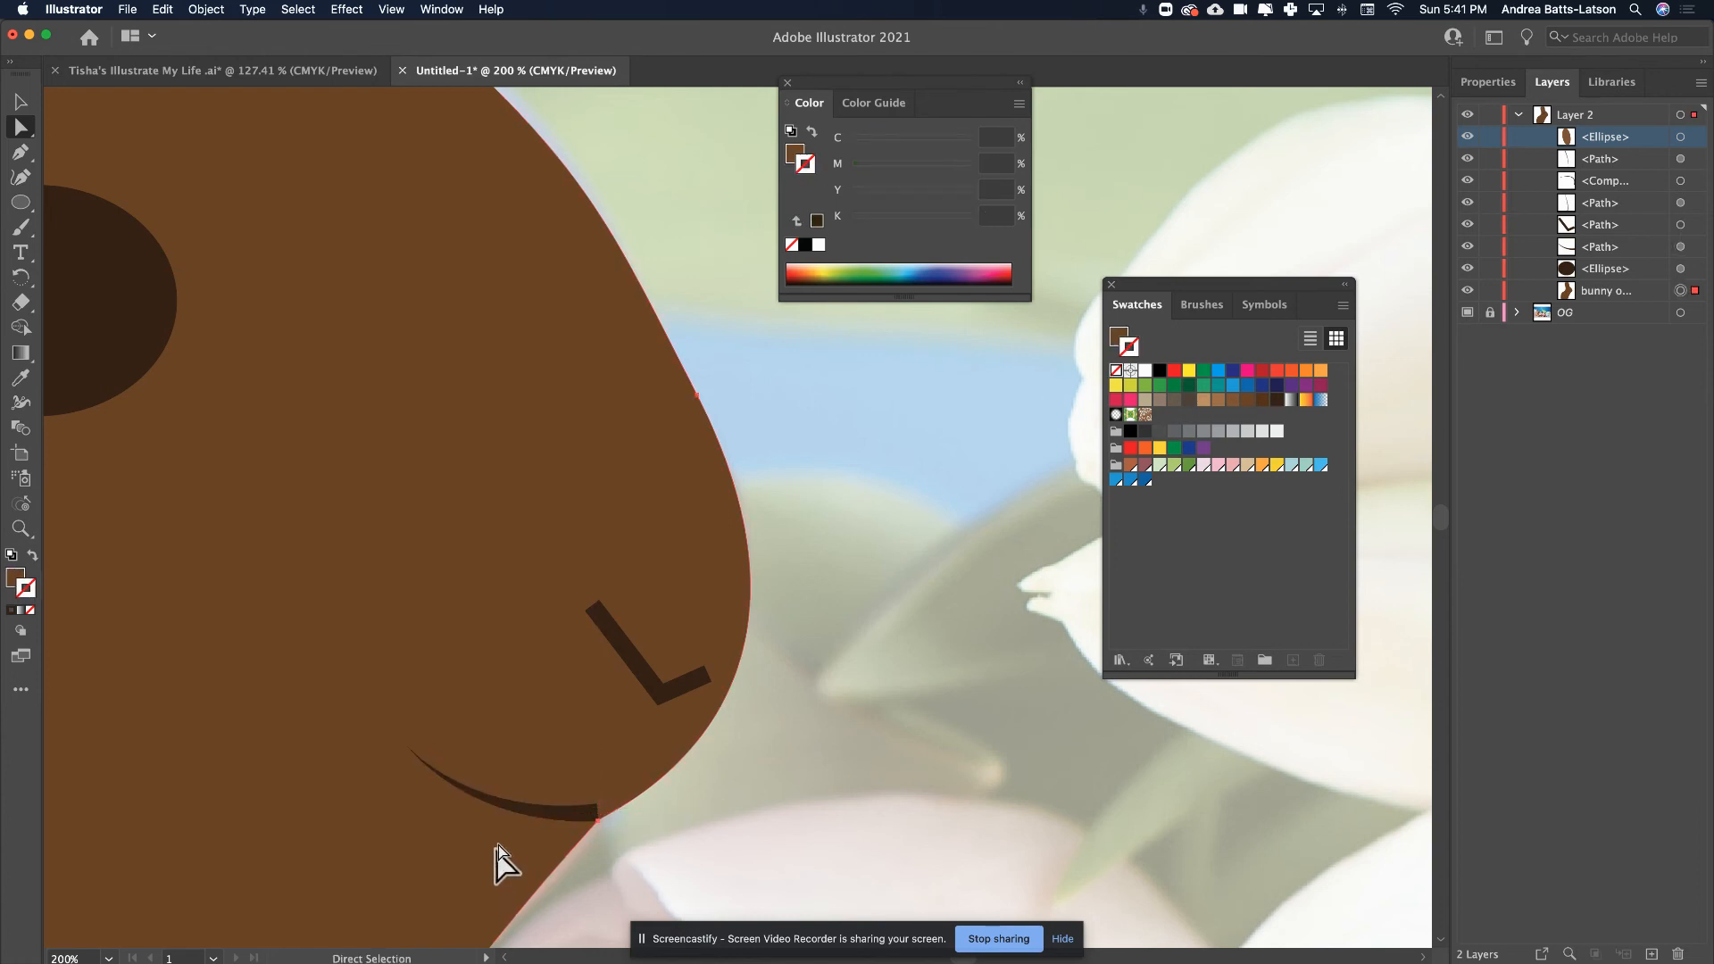
- Undo the mouth line's end point move and its width taper
click(523, 808)
key(super)
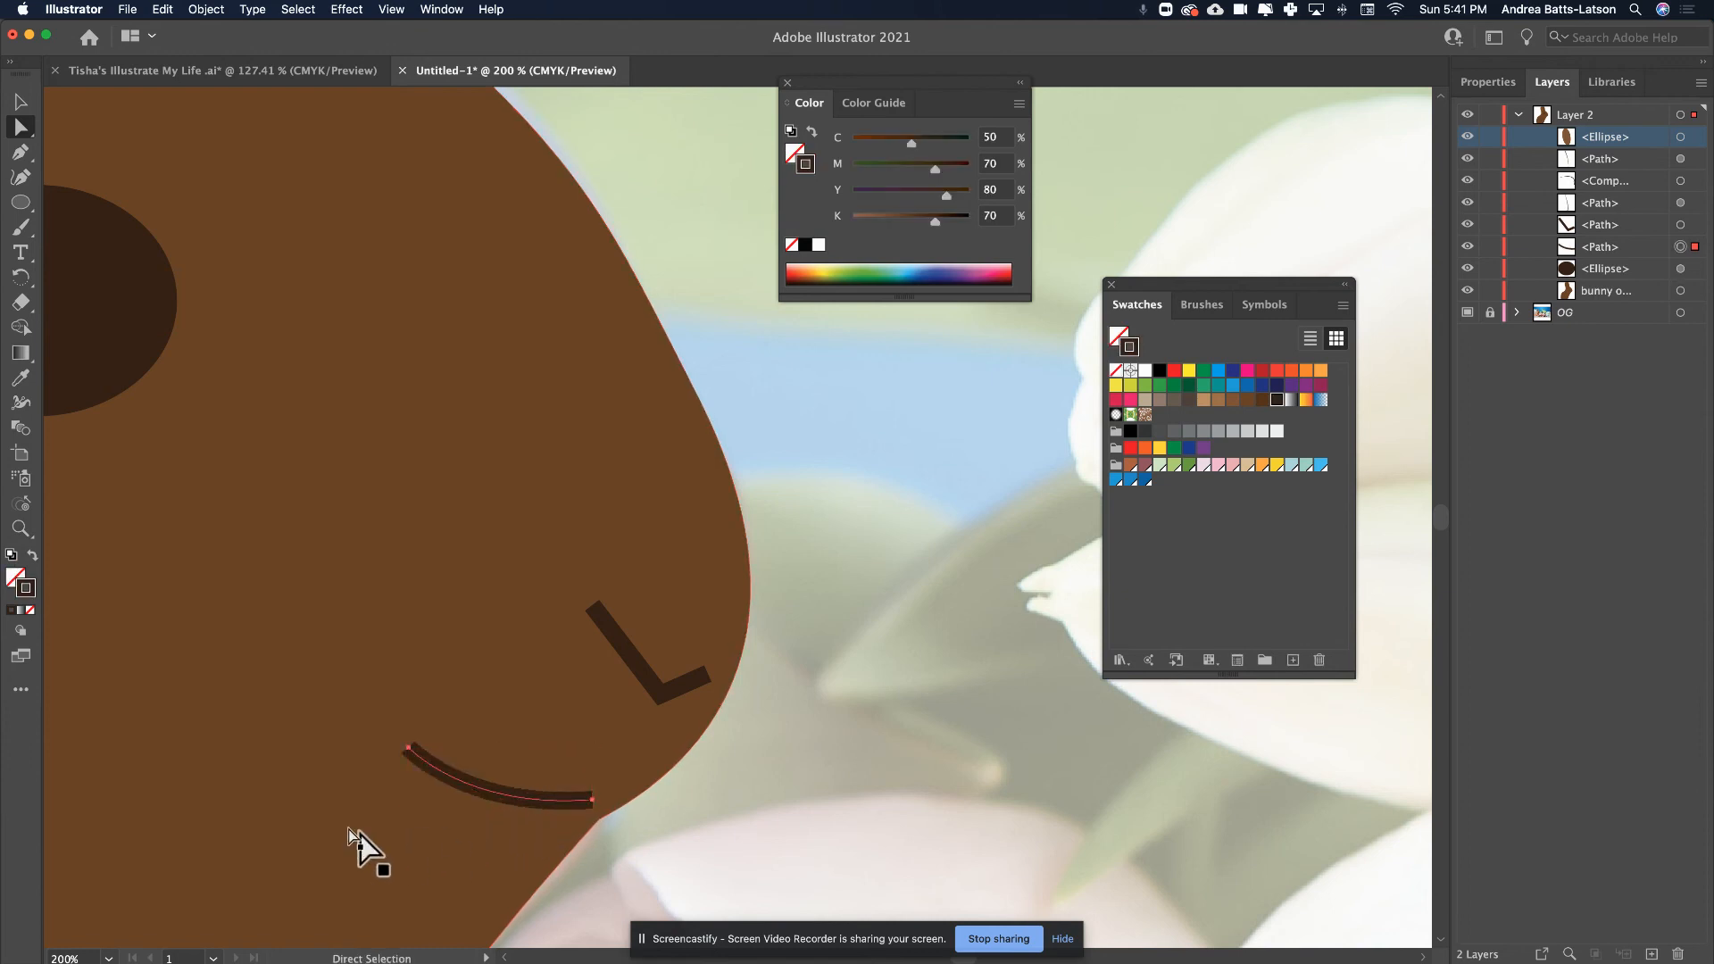
click(350, 754)
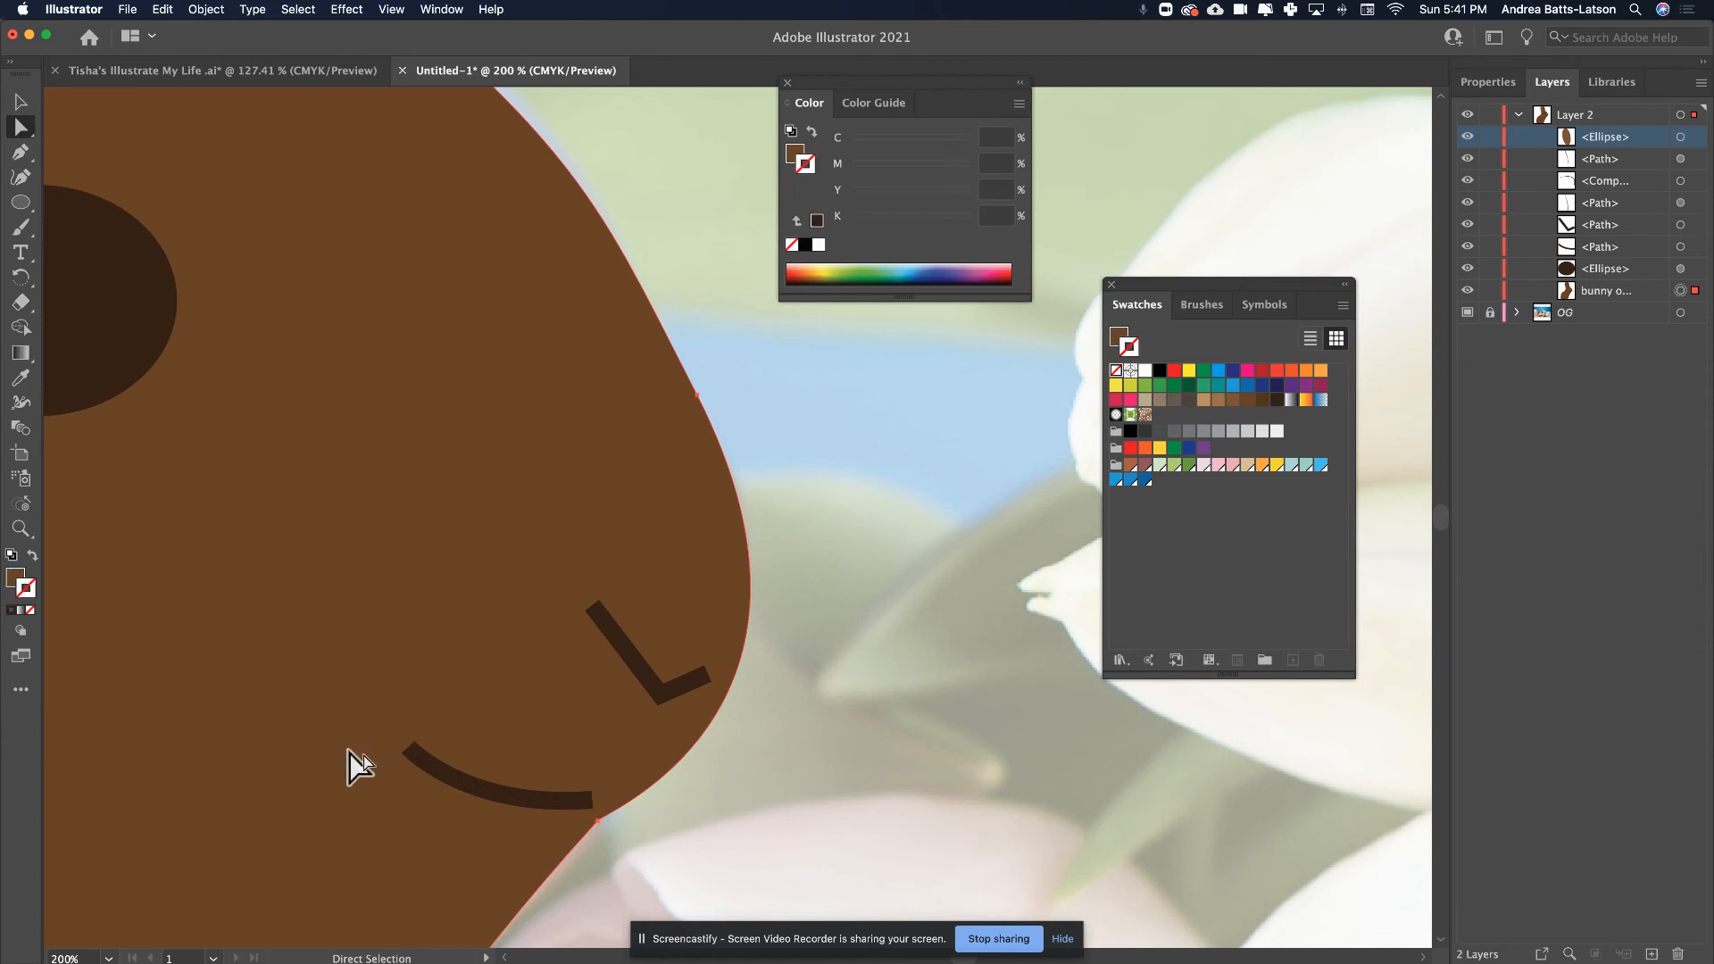
- Convert the bunny's mouth line into a filled shape with Outline Stroke
click(548, 798)
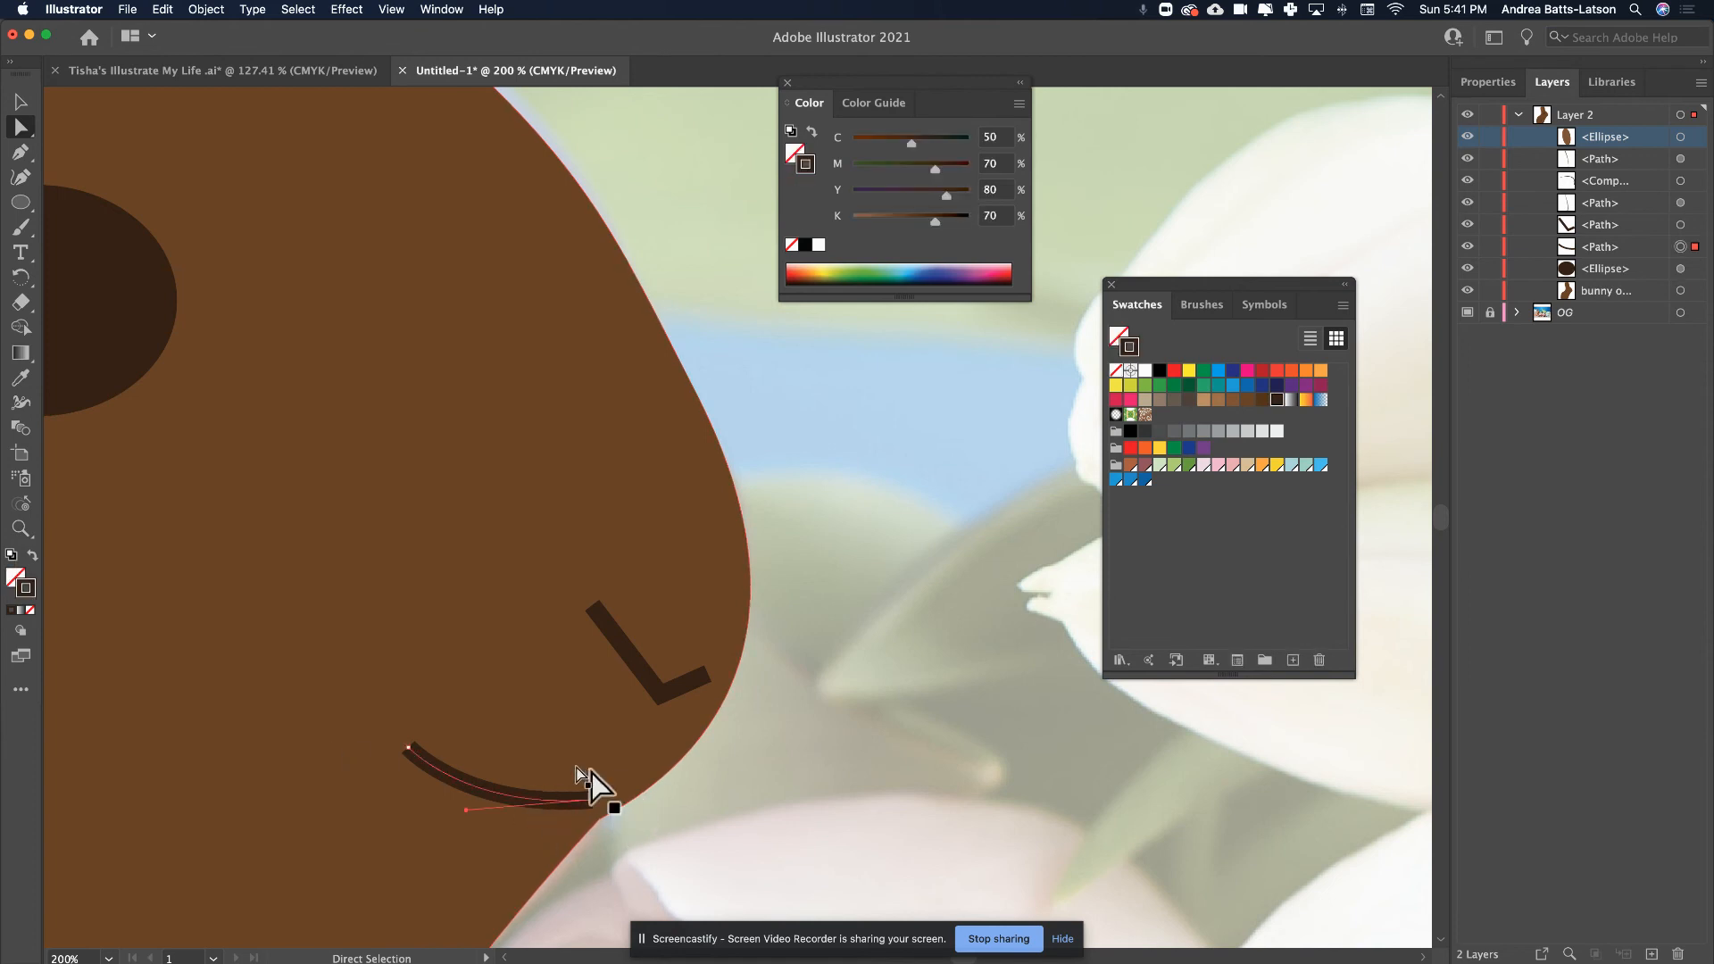
click(214, 11)
mouse_move(344, 389)
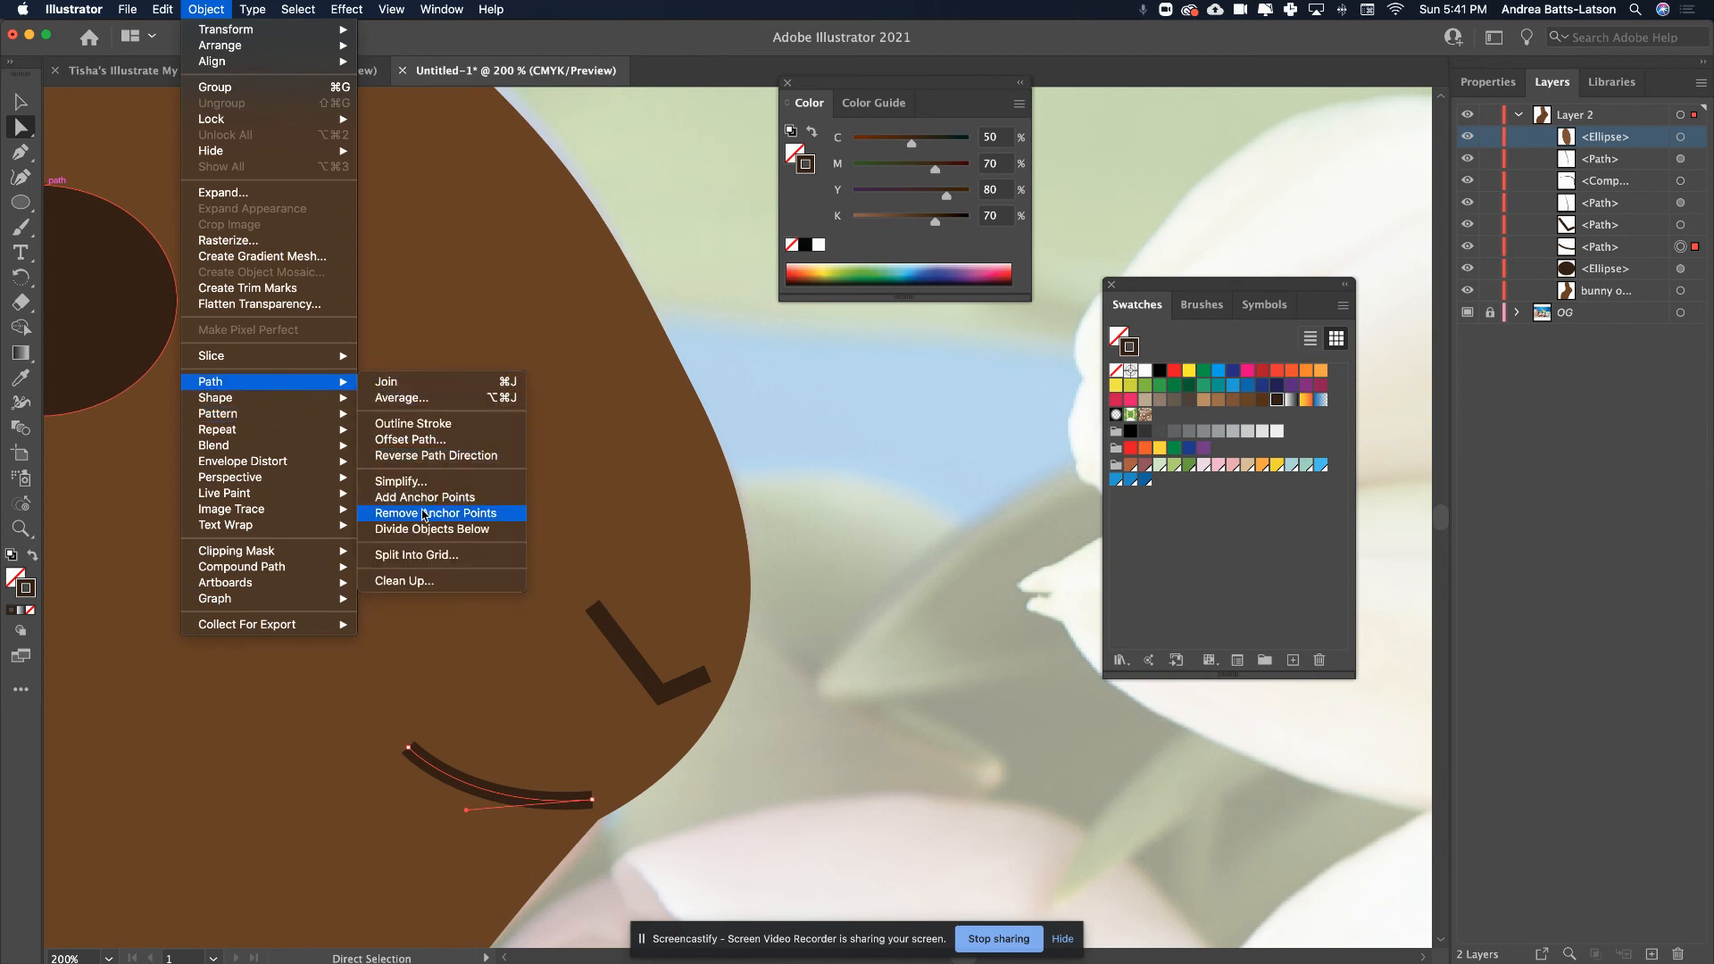
click(406, 433)
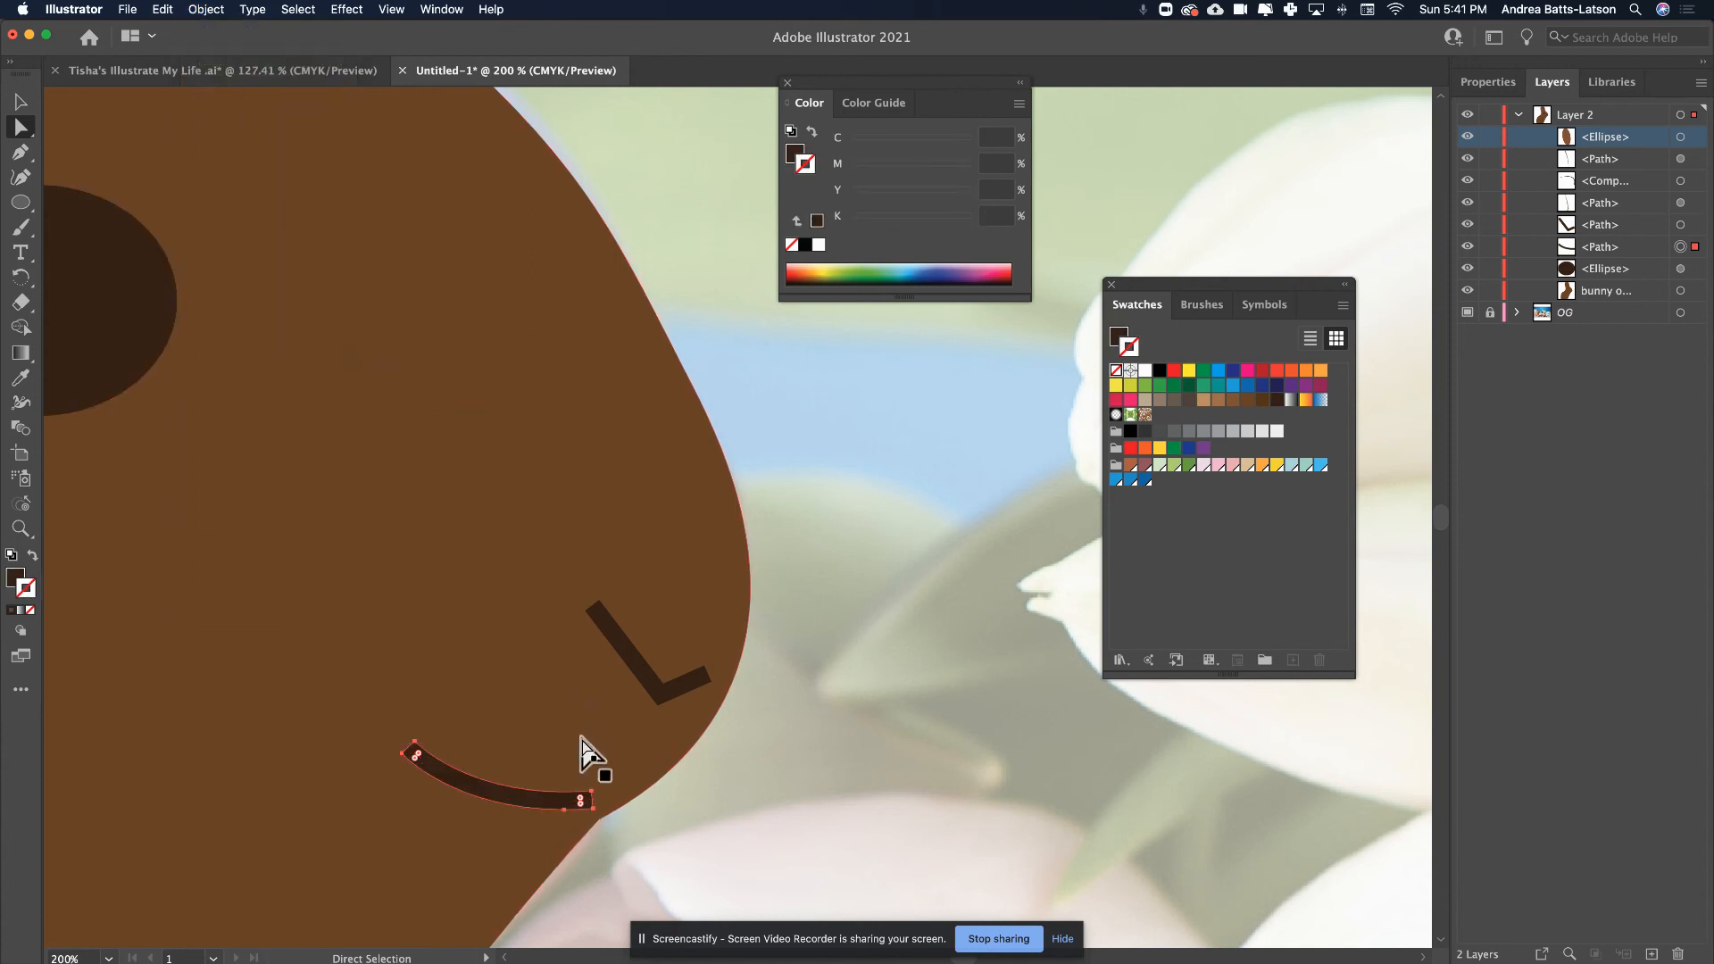
- Reshape the outlined mouth's outer end so it meets the muzzle edge, smoothing its upper and lower curves
drag(596, 809, 611, 810)
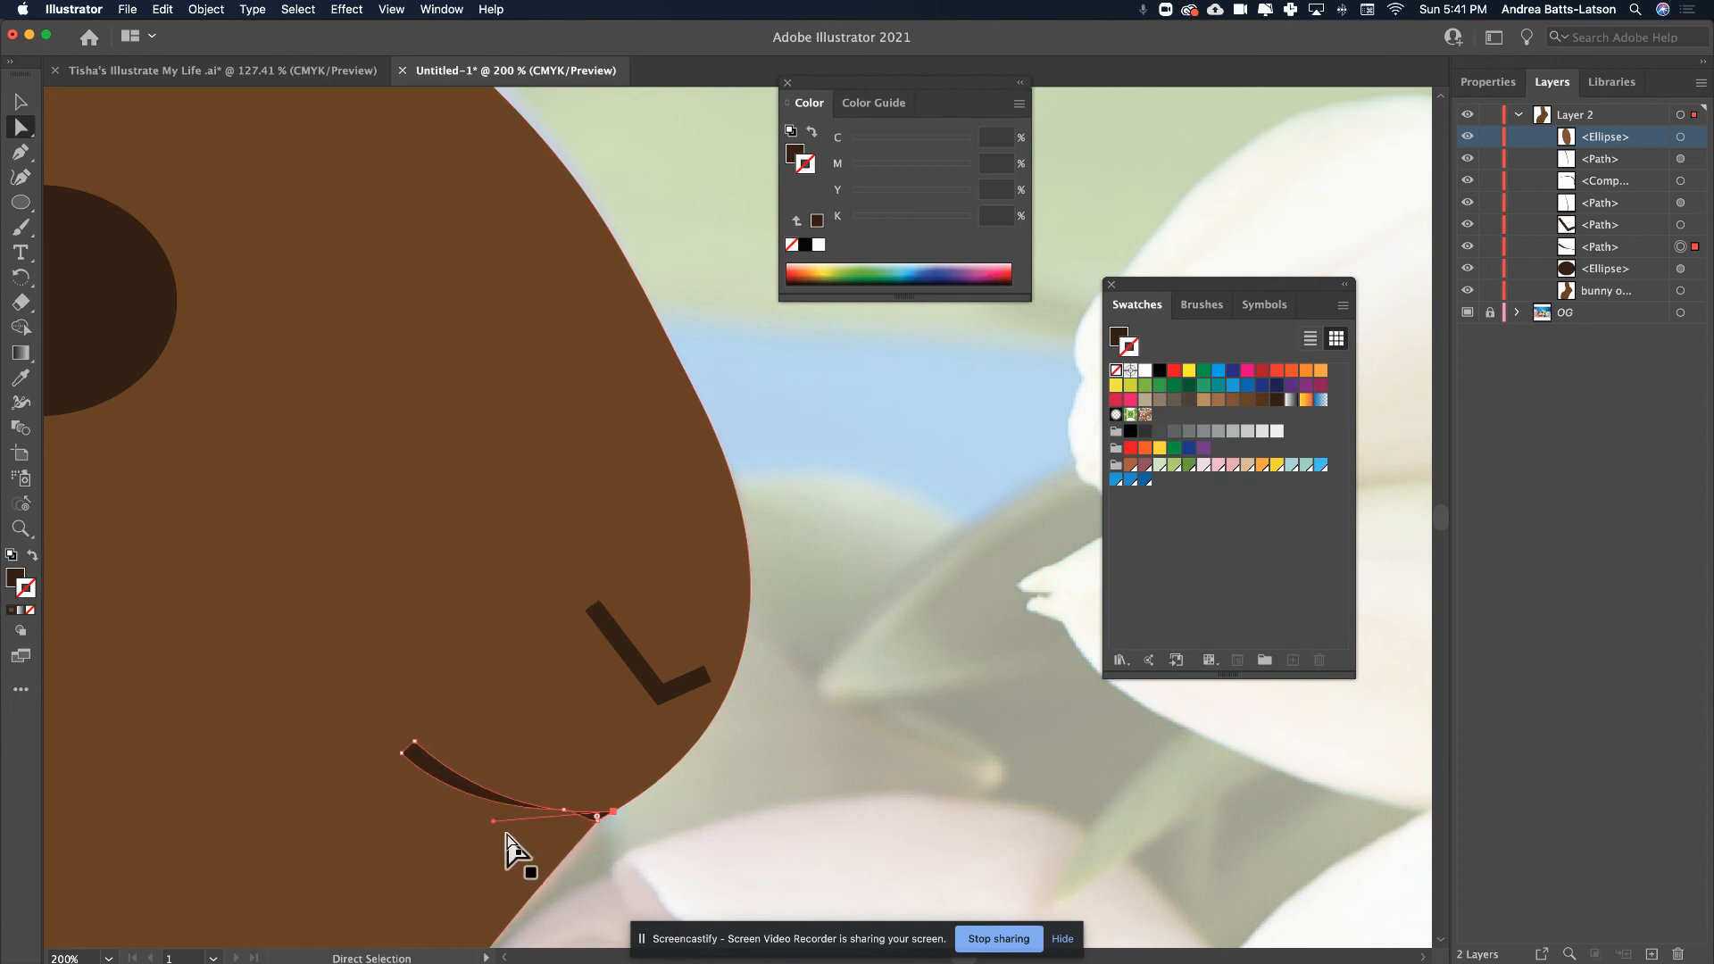
drag(491, 816, 582, 816)
click(565, 809)
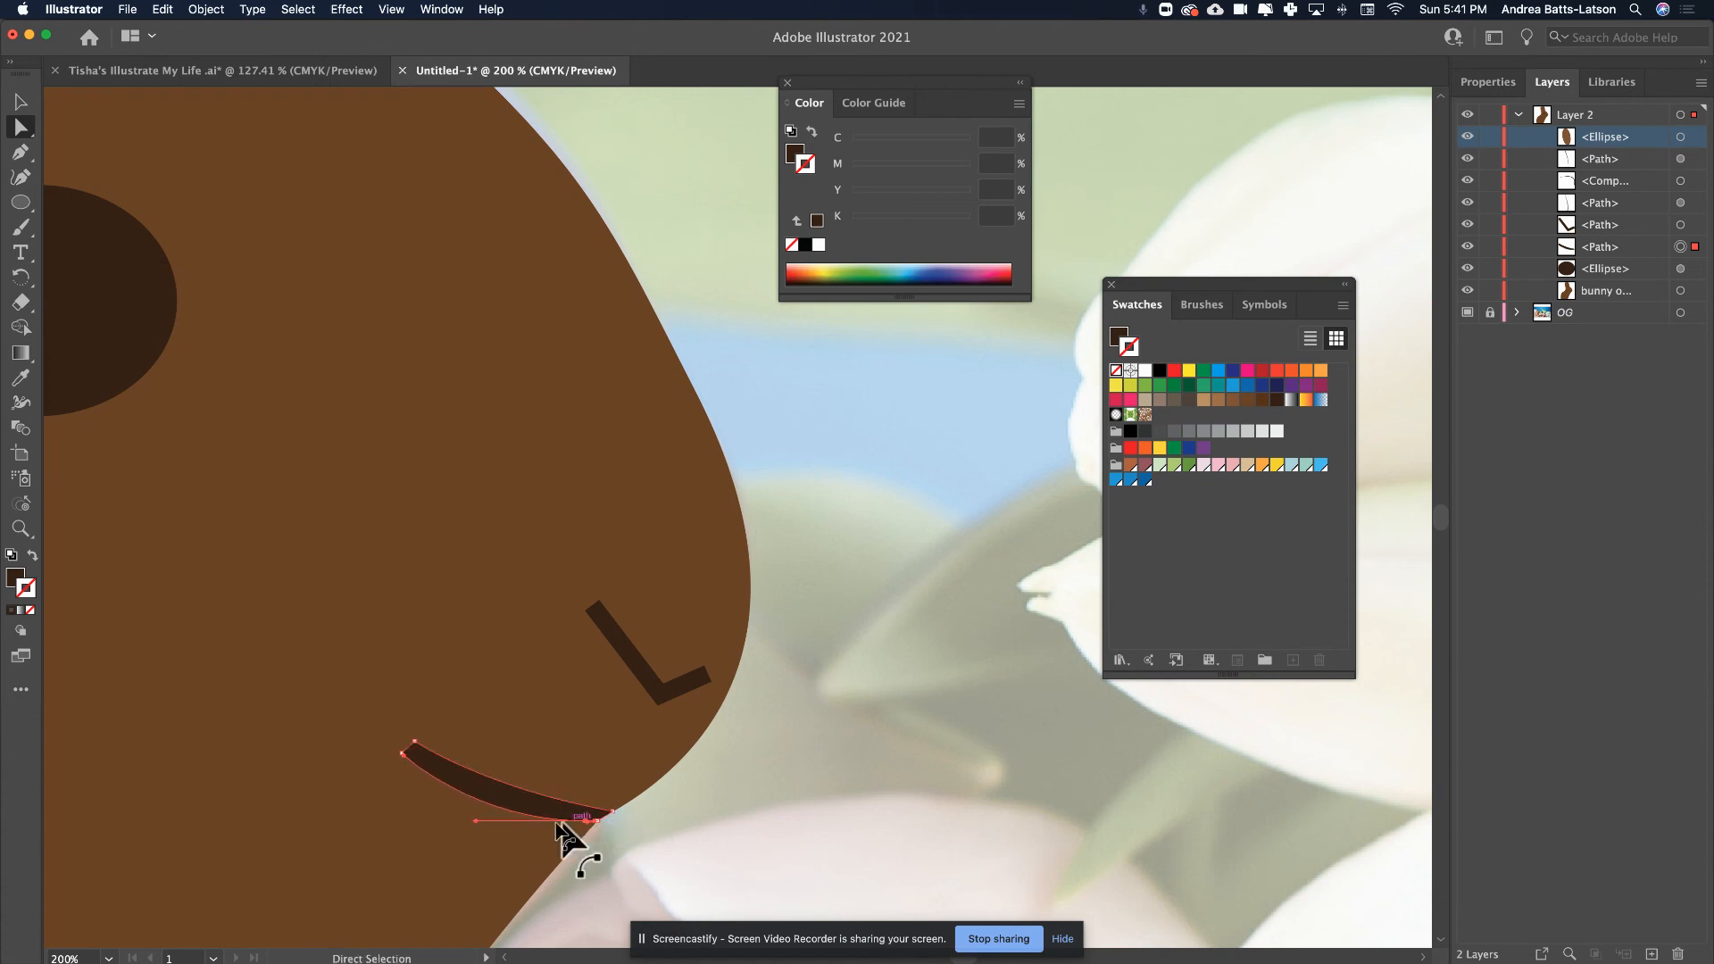
click(320, 766)
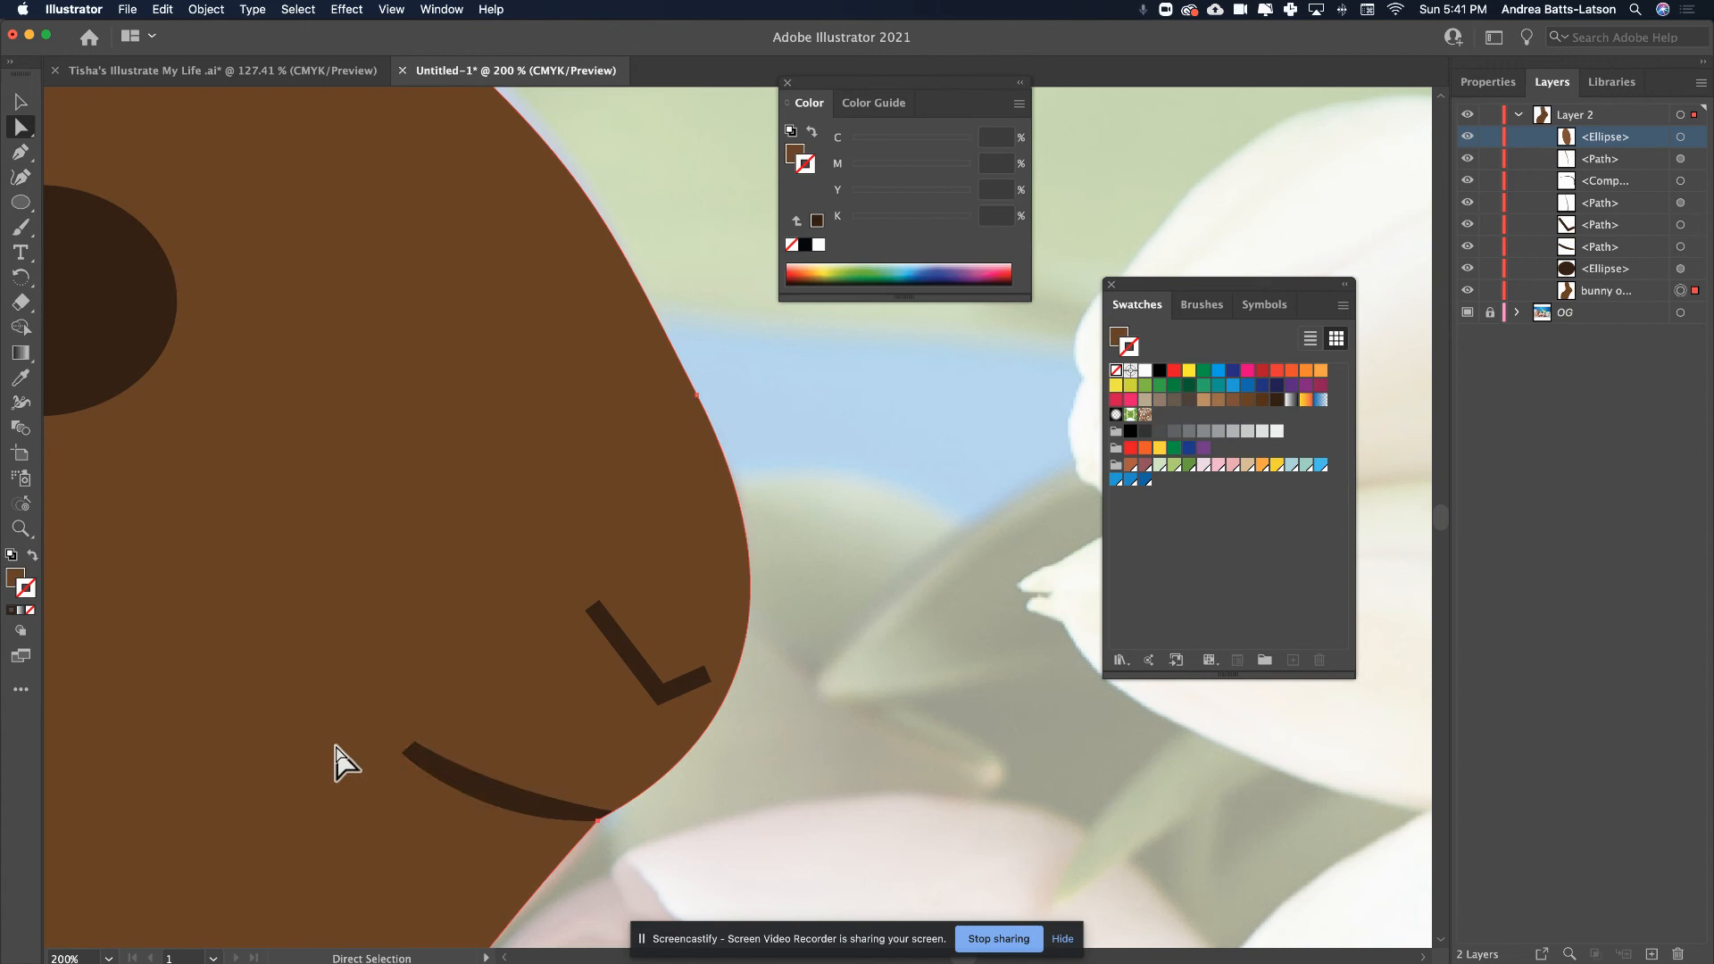
click(413, 773)
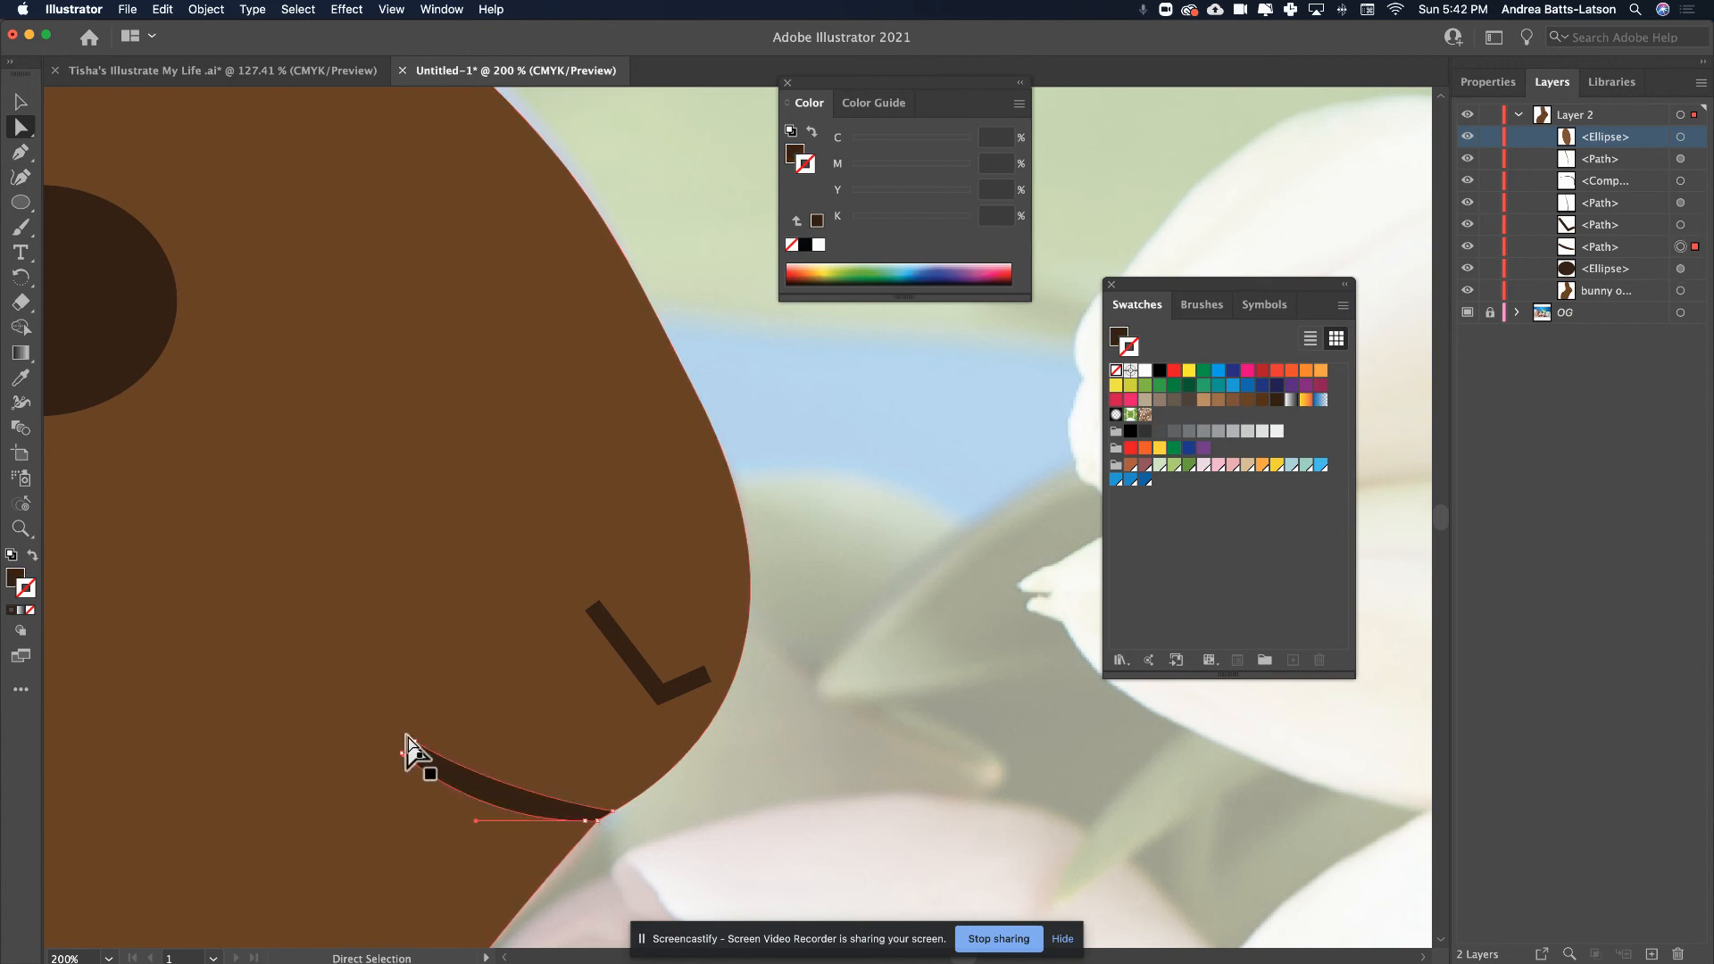
drag(413, 742, 414, 746)
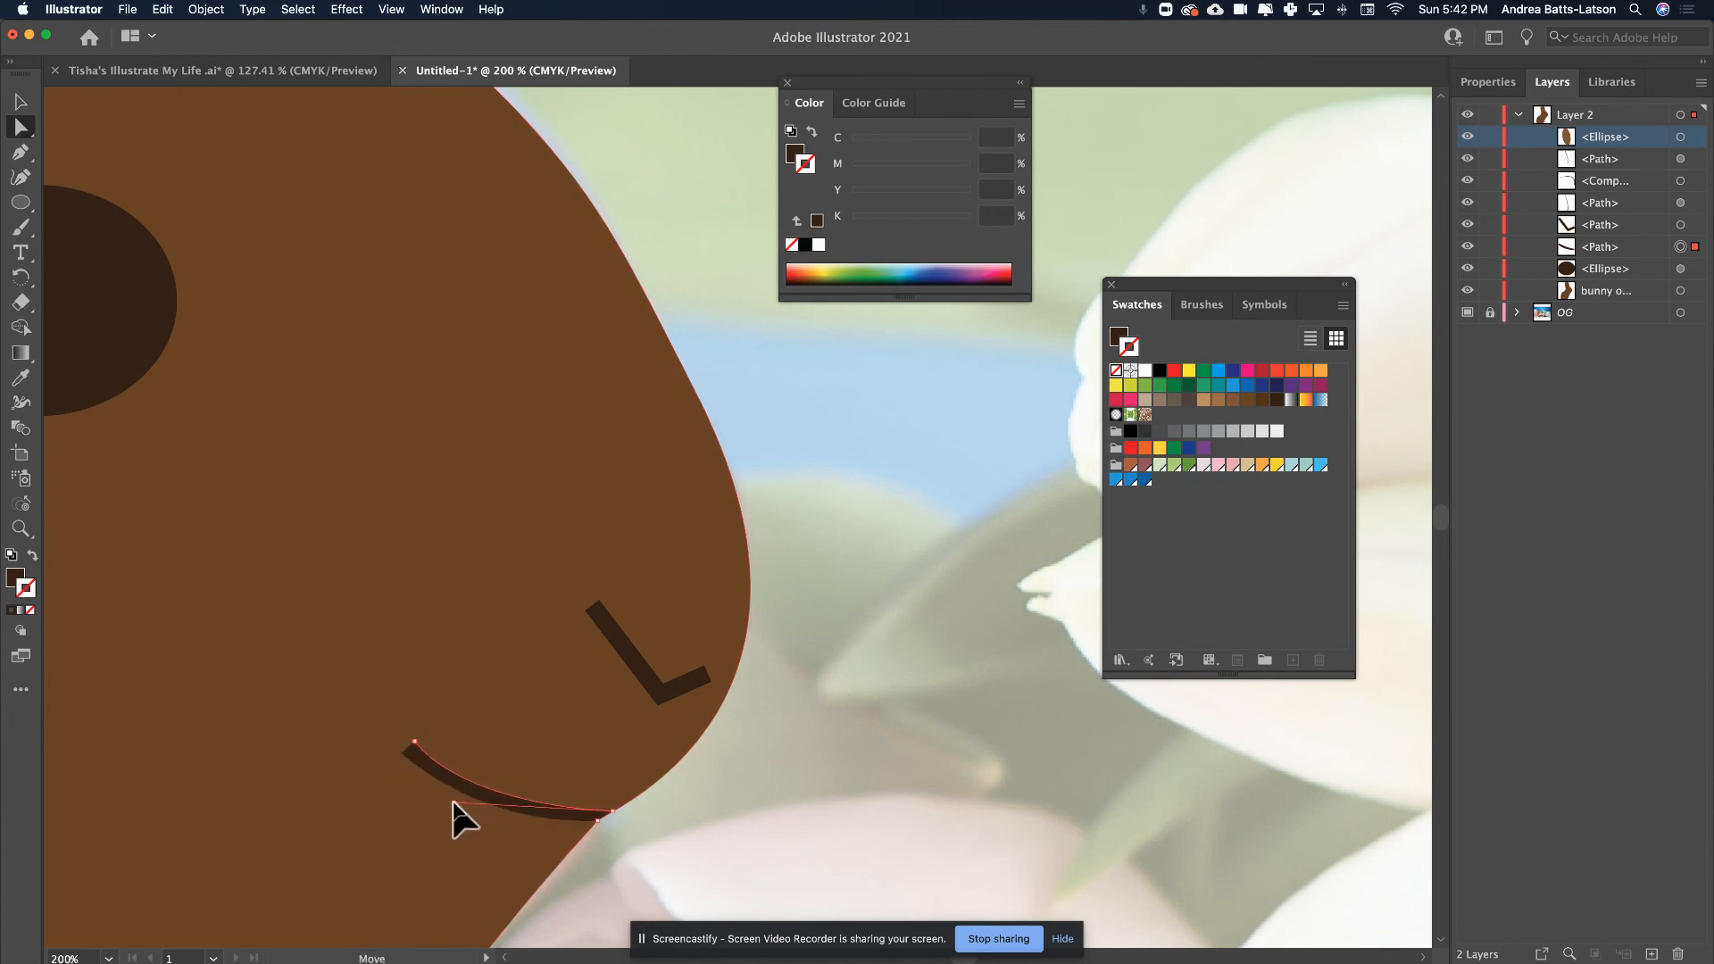
click(298, 748)
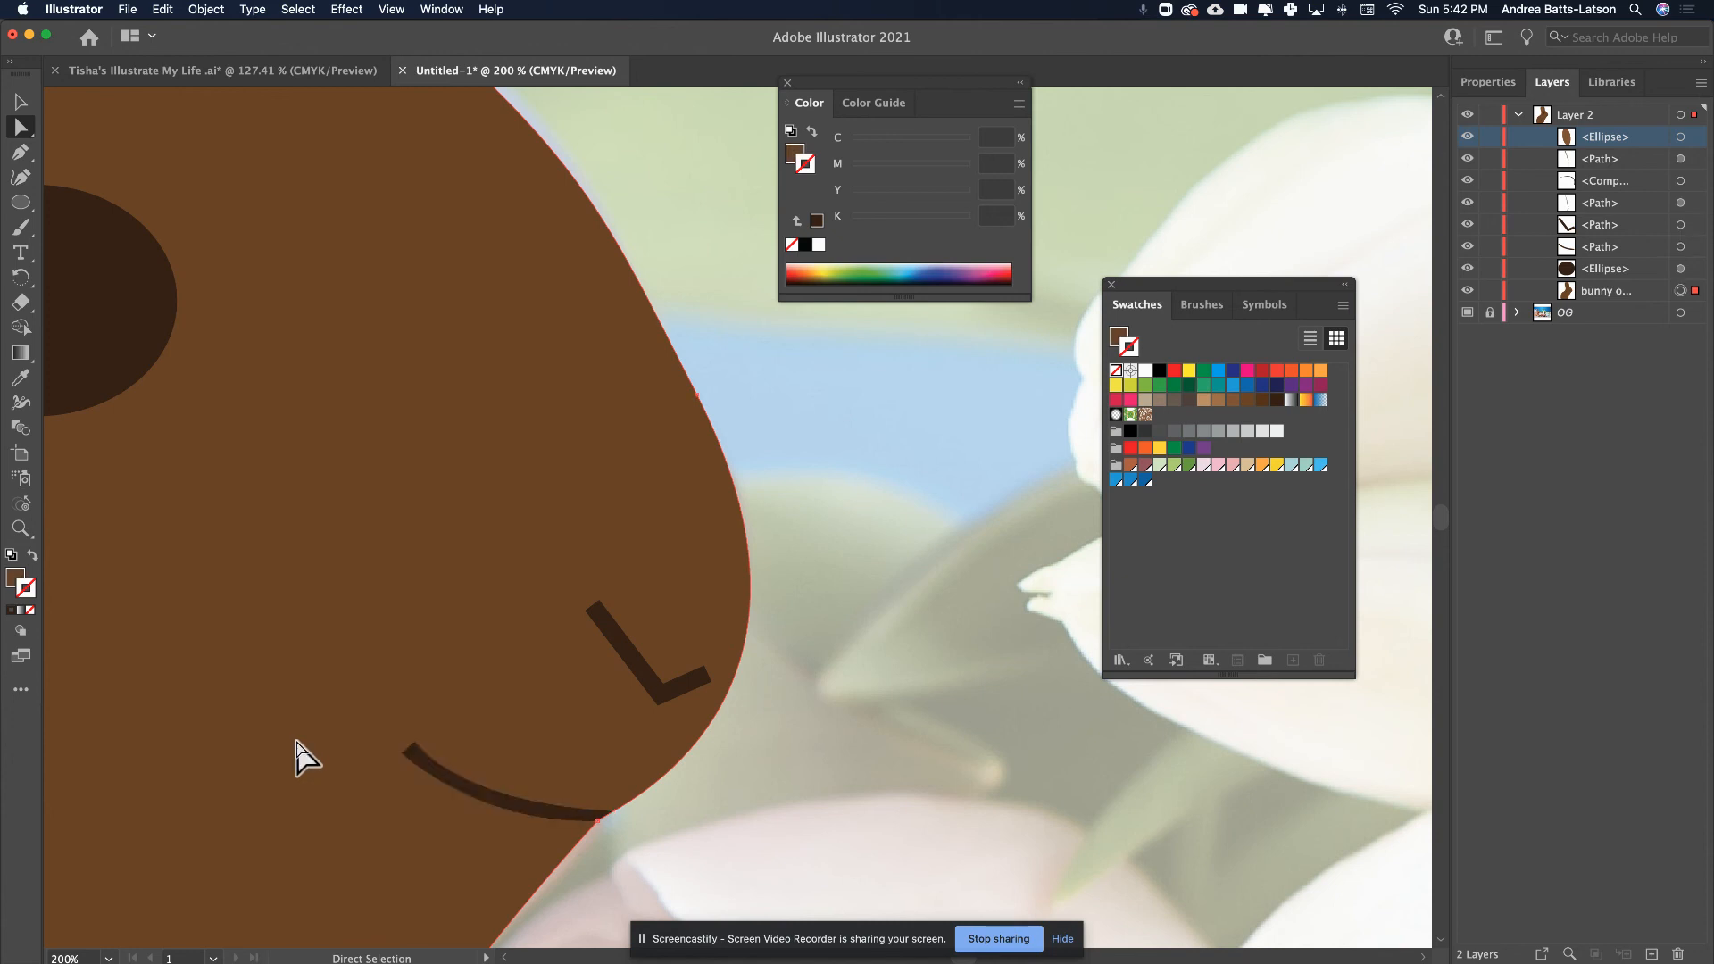
- Widen the mouth shape's inner end on the cheek by raising its upper corner and adjusting the upper curve
click(652, 687)
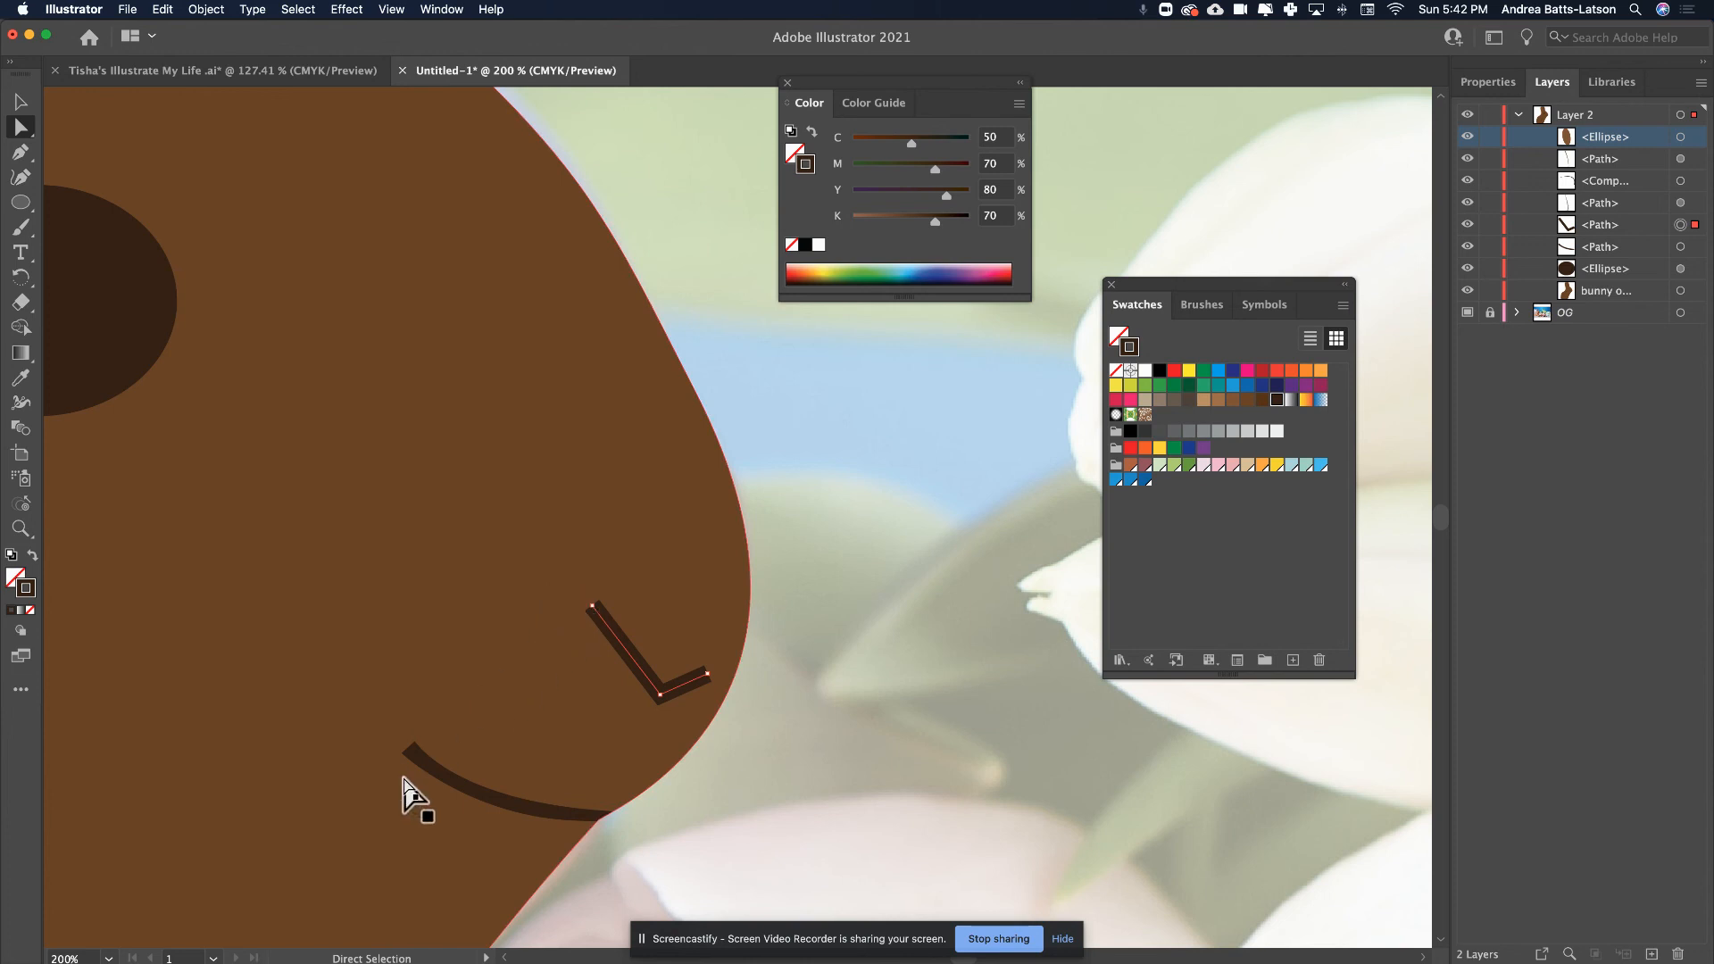
click(411, 752)
drag(411, 752, 417, 730)
mouse_move(454, 802)
mouse_down()
mouse_move(410, 800)
mouse_move(462, 817)
mouse_up()
click(495, 625)
- Extend the nose line's outer end to the muzzle edge and taper that end to a point with the Width tool
click(604, 624)
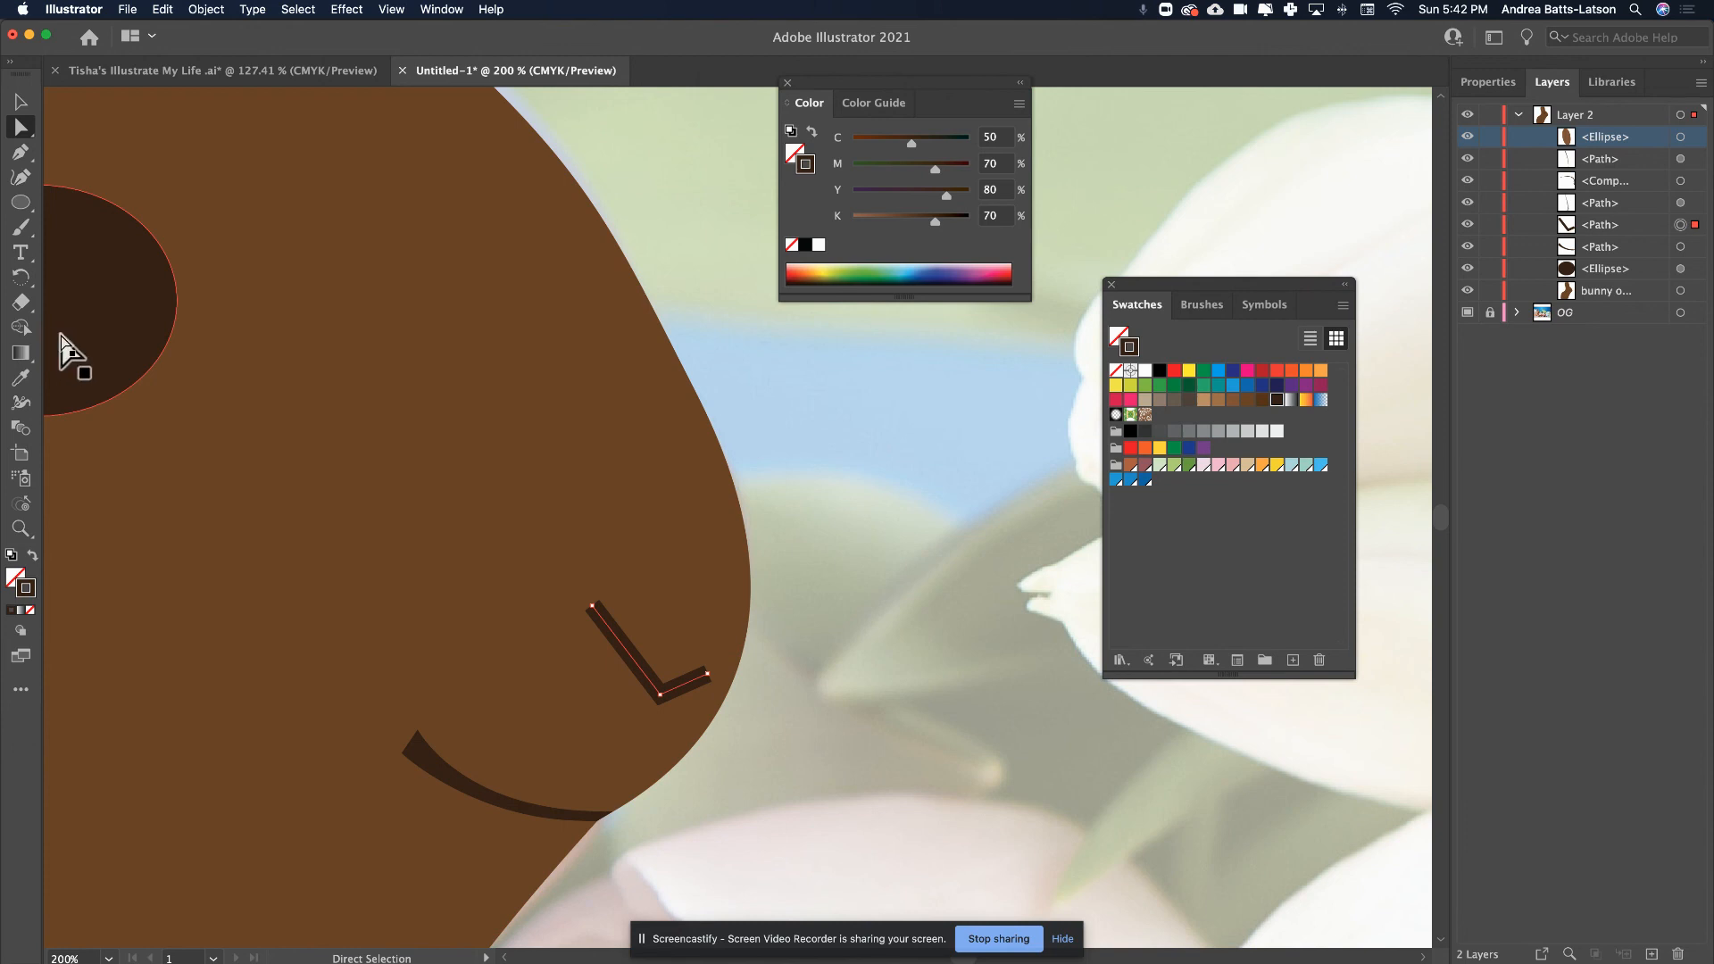
drag(694, 677, 737, 660)
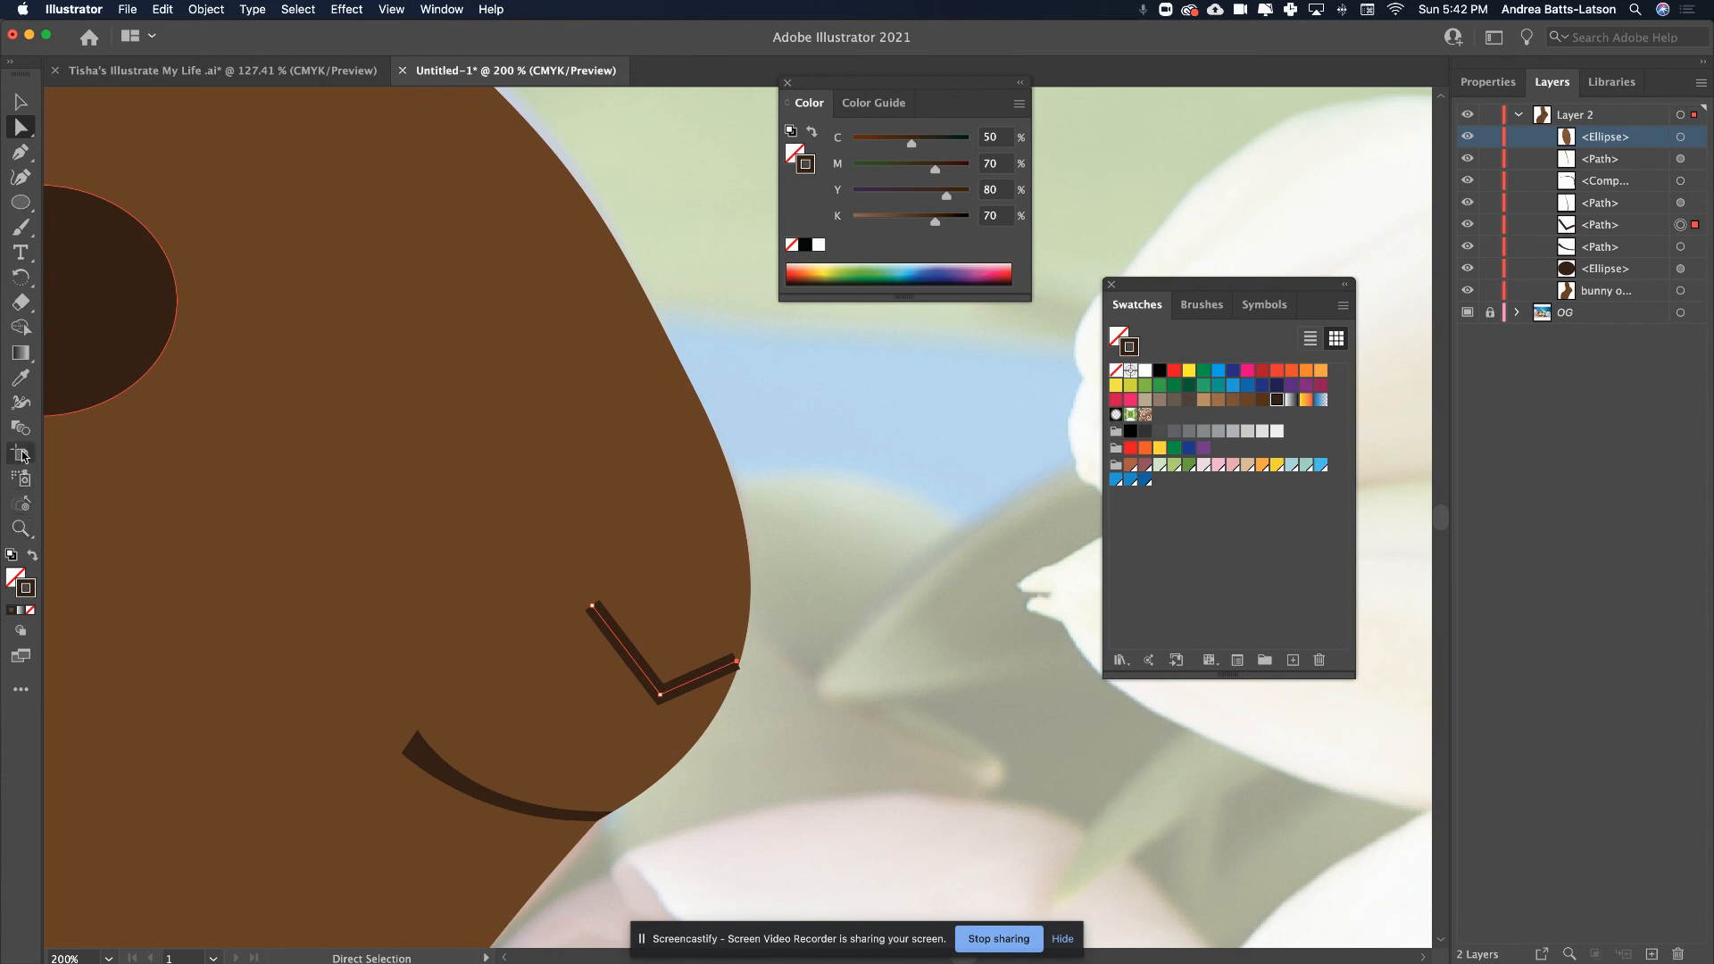
click(20, 405)
drag(737, 658, 732, 651)
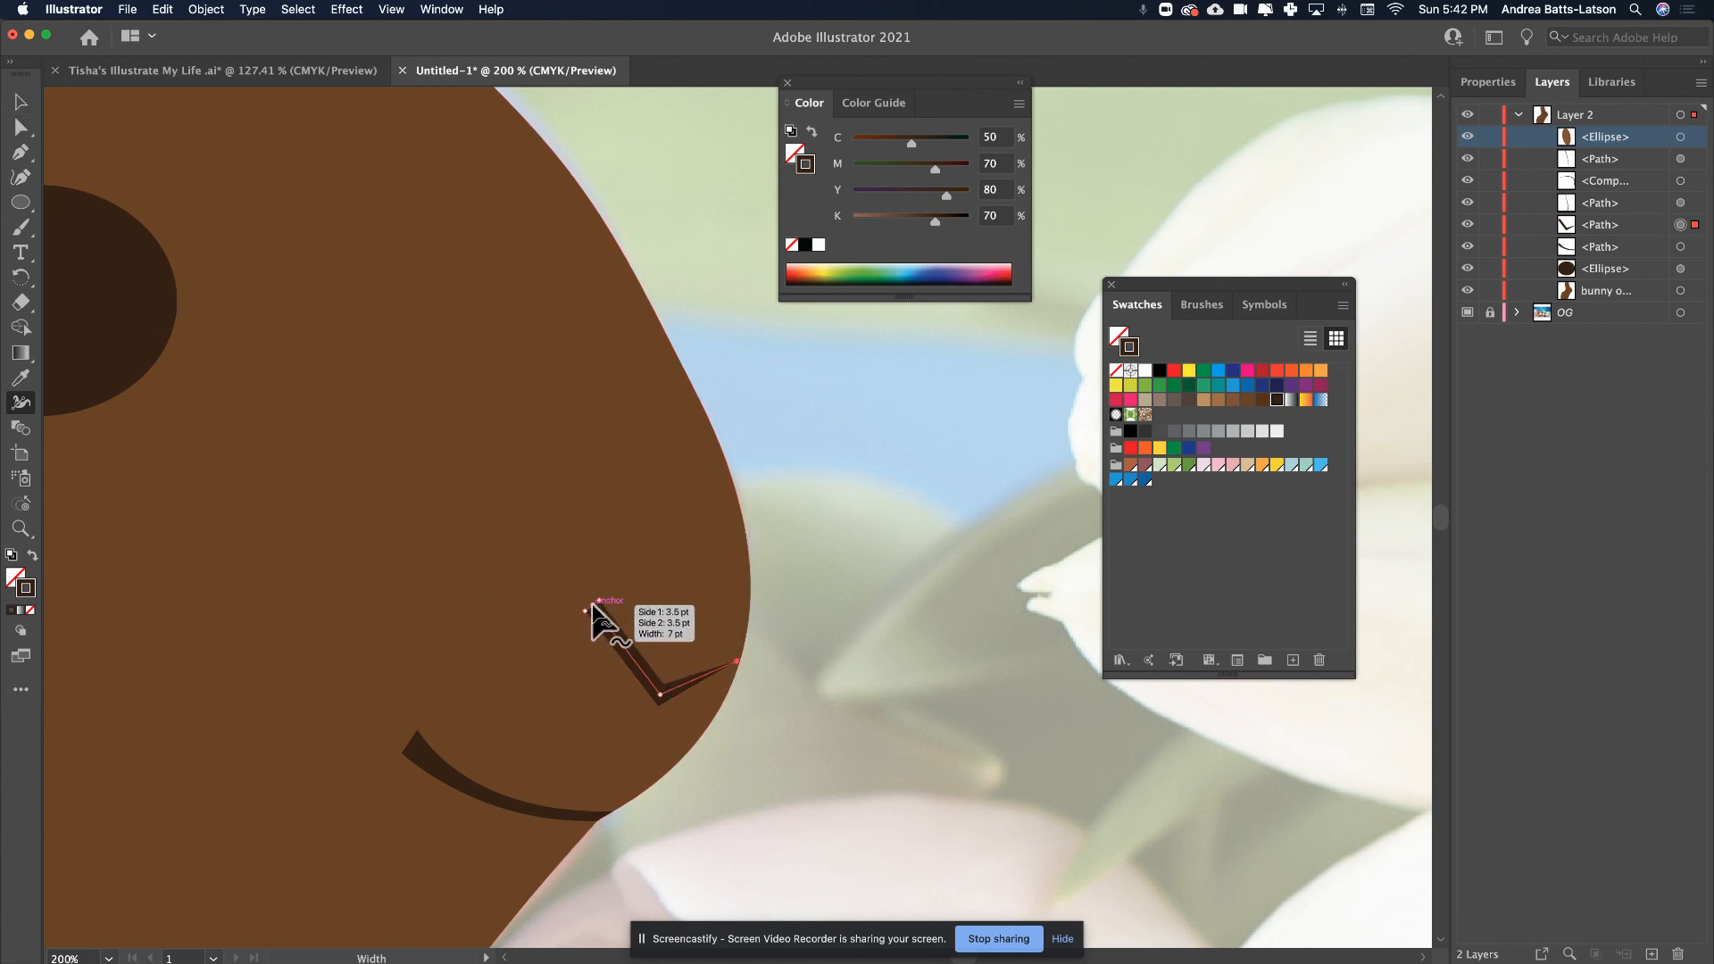
drag(599, 602, 598, 604)
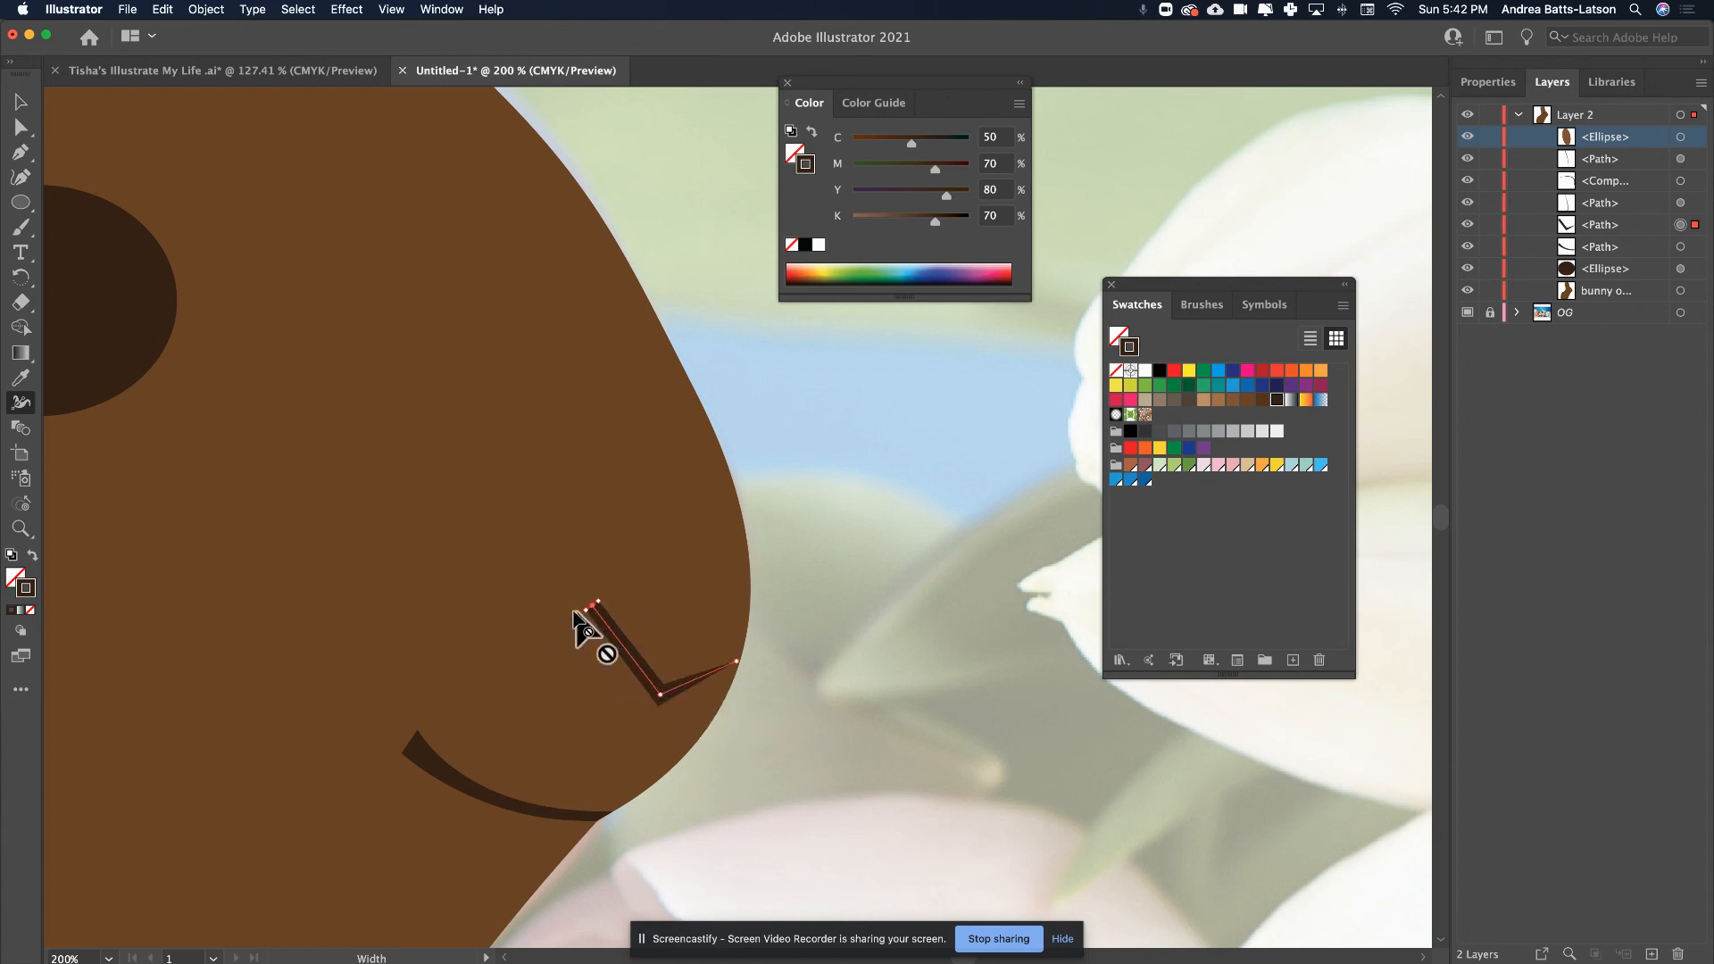
click(18, 104)
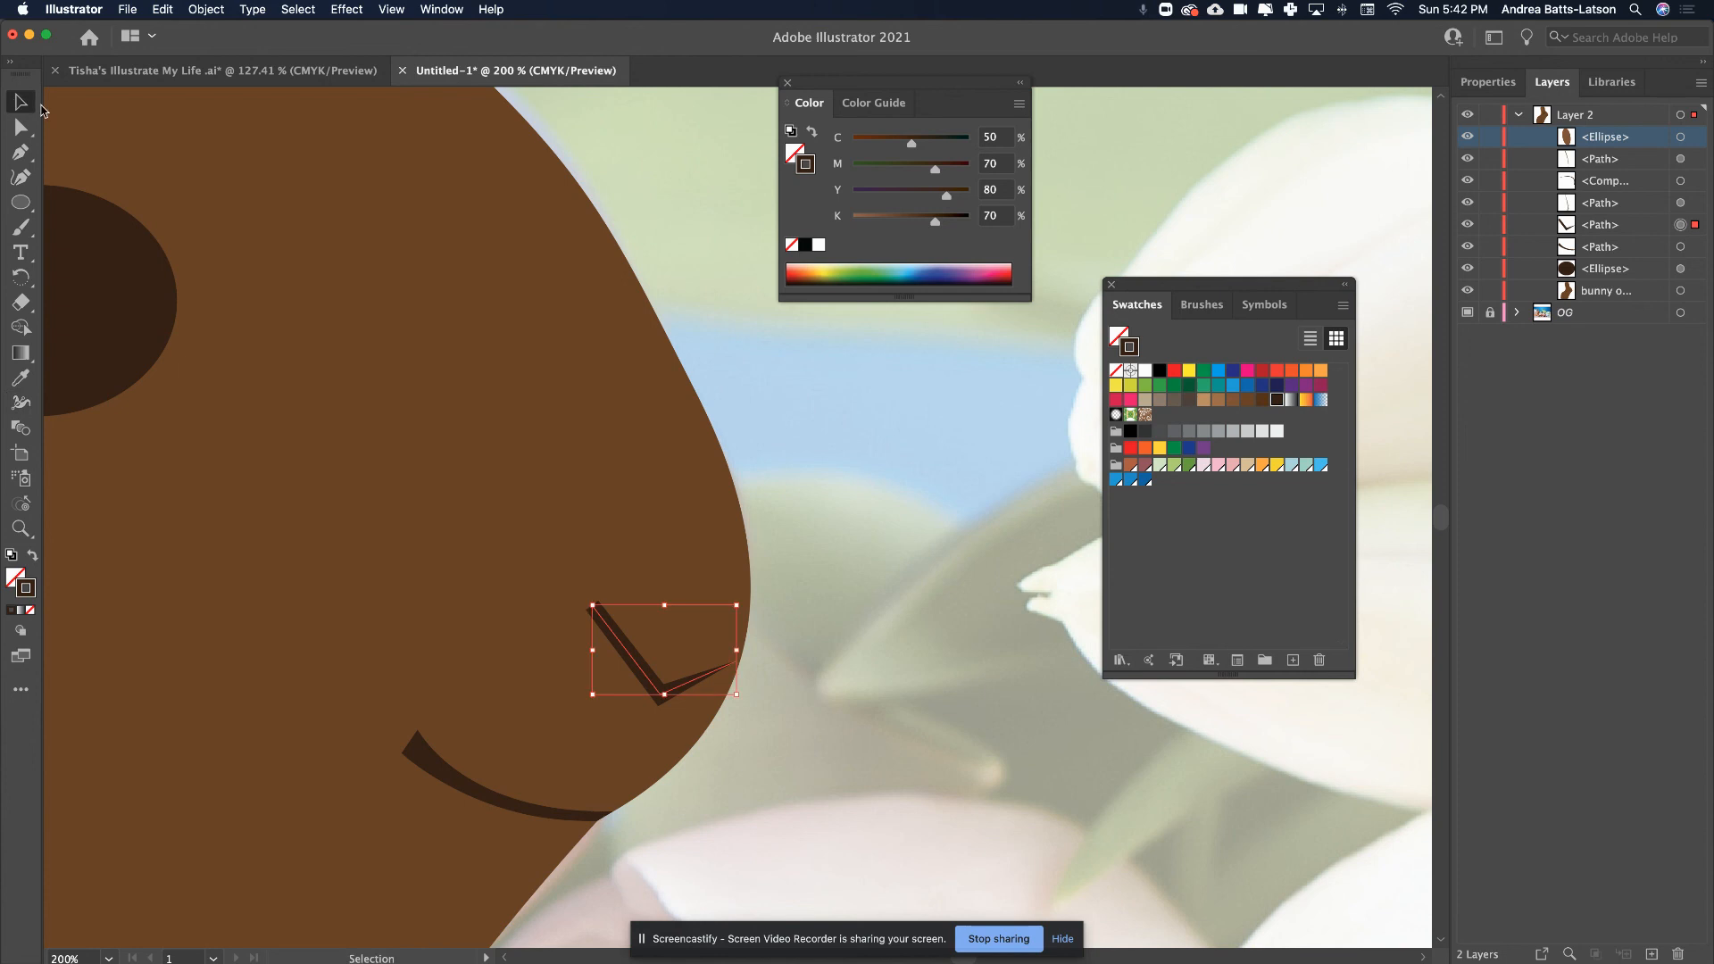
click(712, 270)
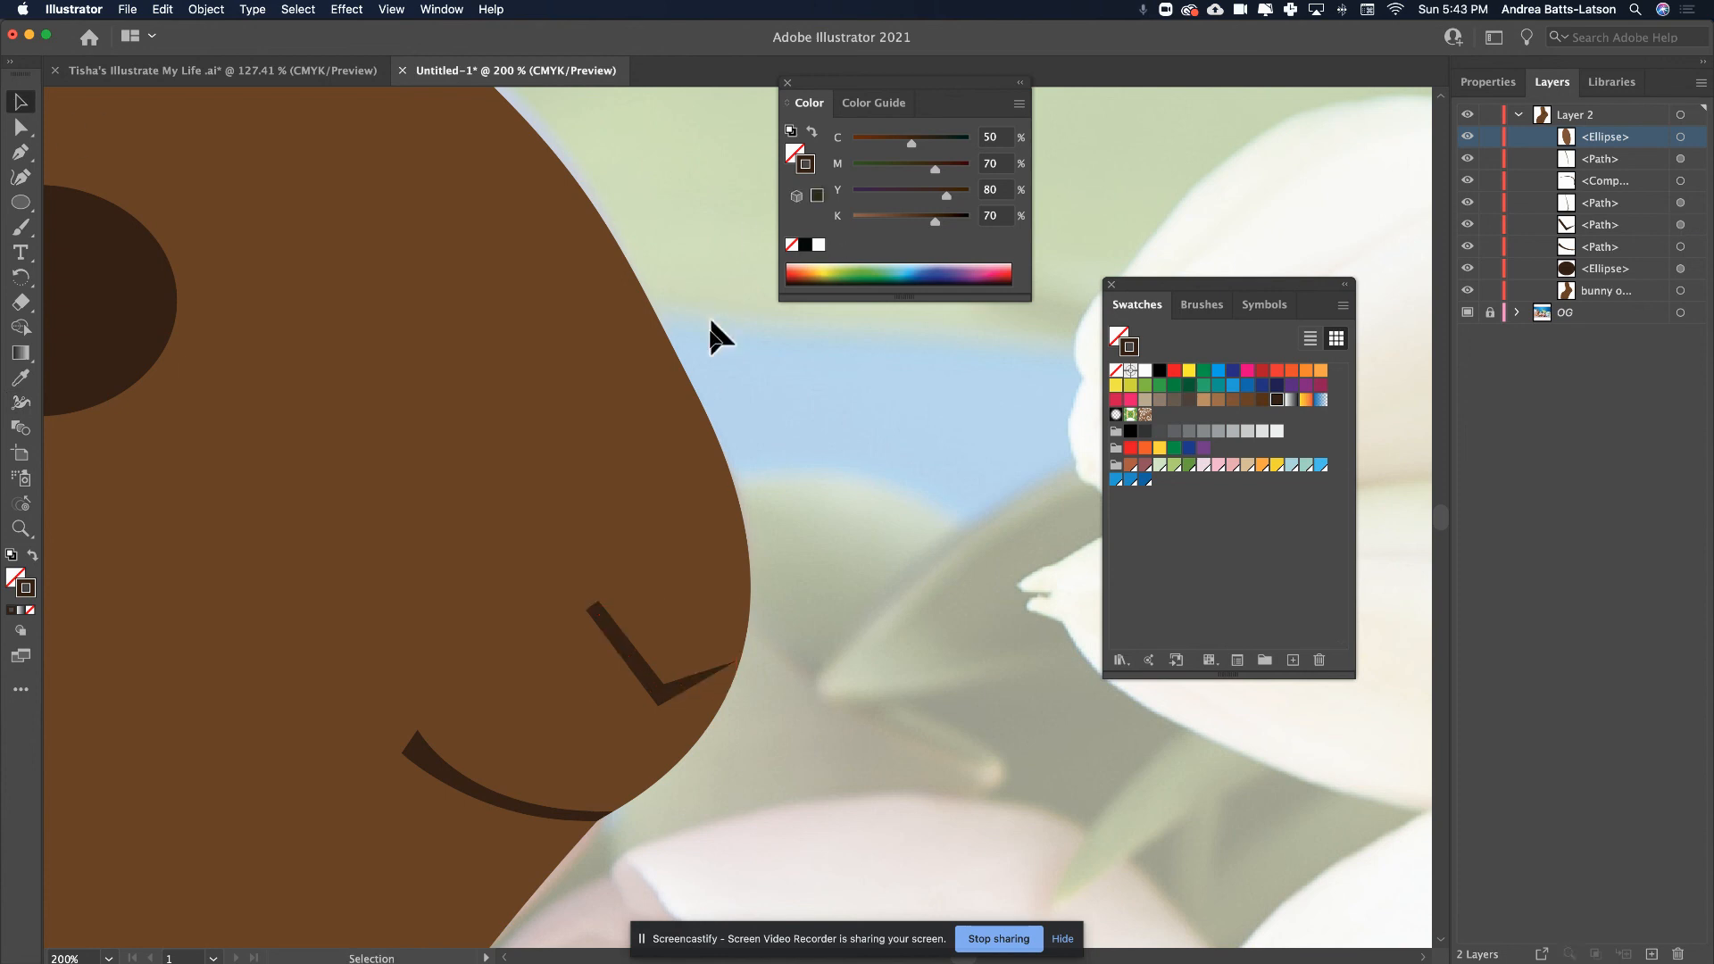
- Draw a small circular highlight inside the bunny's eye with the Ellipse tool and fill it with white
key(super+0)
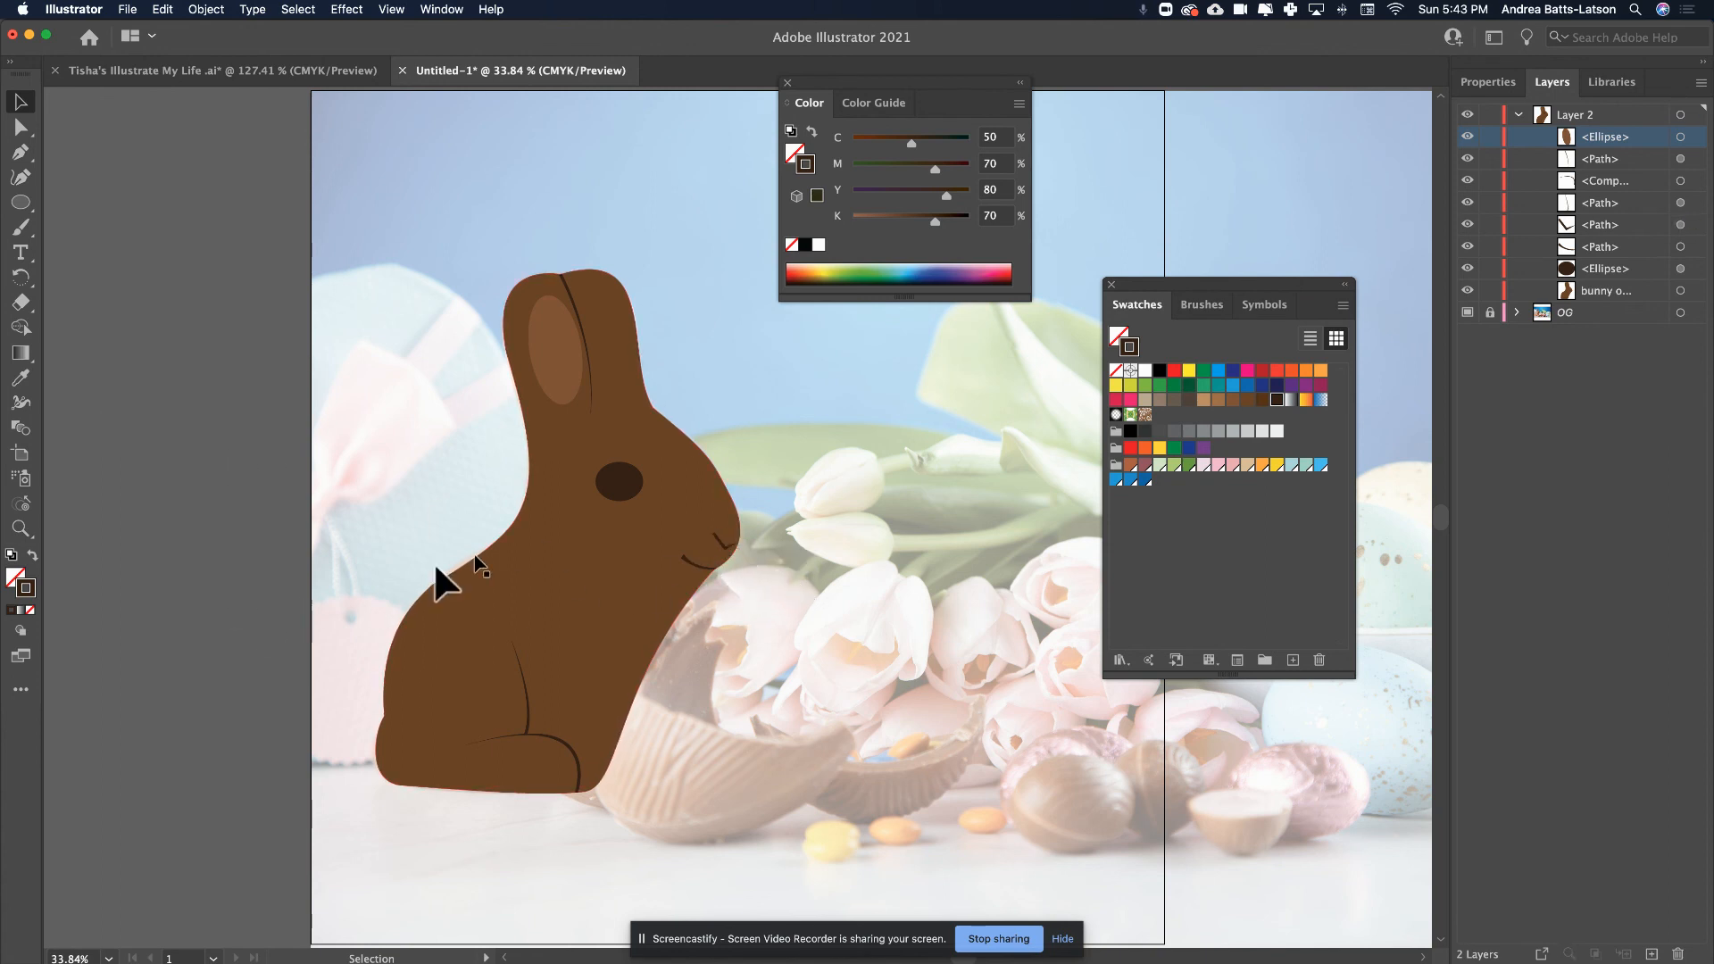
click(594, 487)
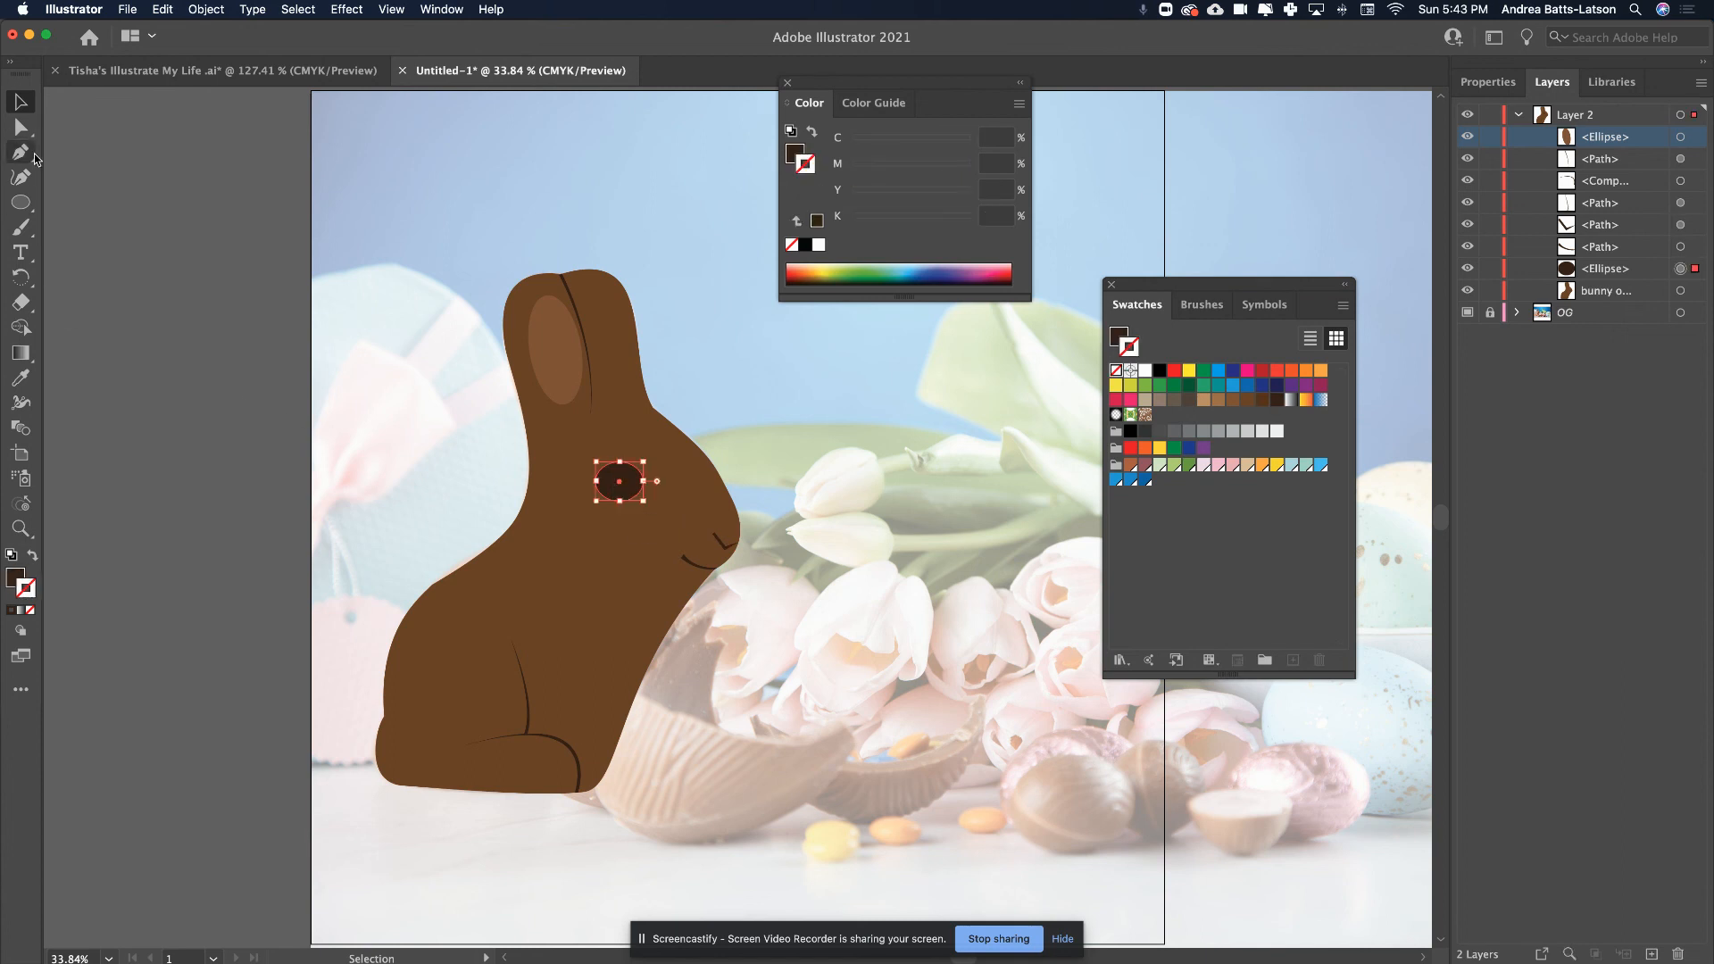
click(67, 320)
click(27, 207)
drag(619, 472, 633, 487)
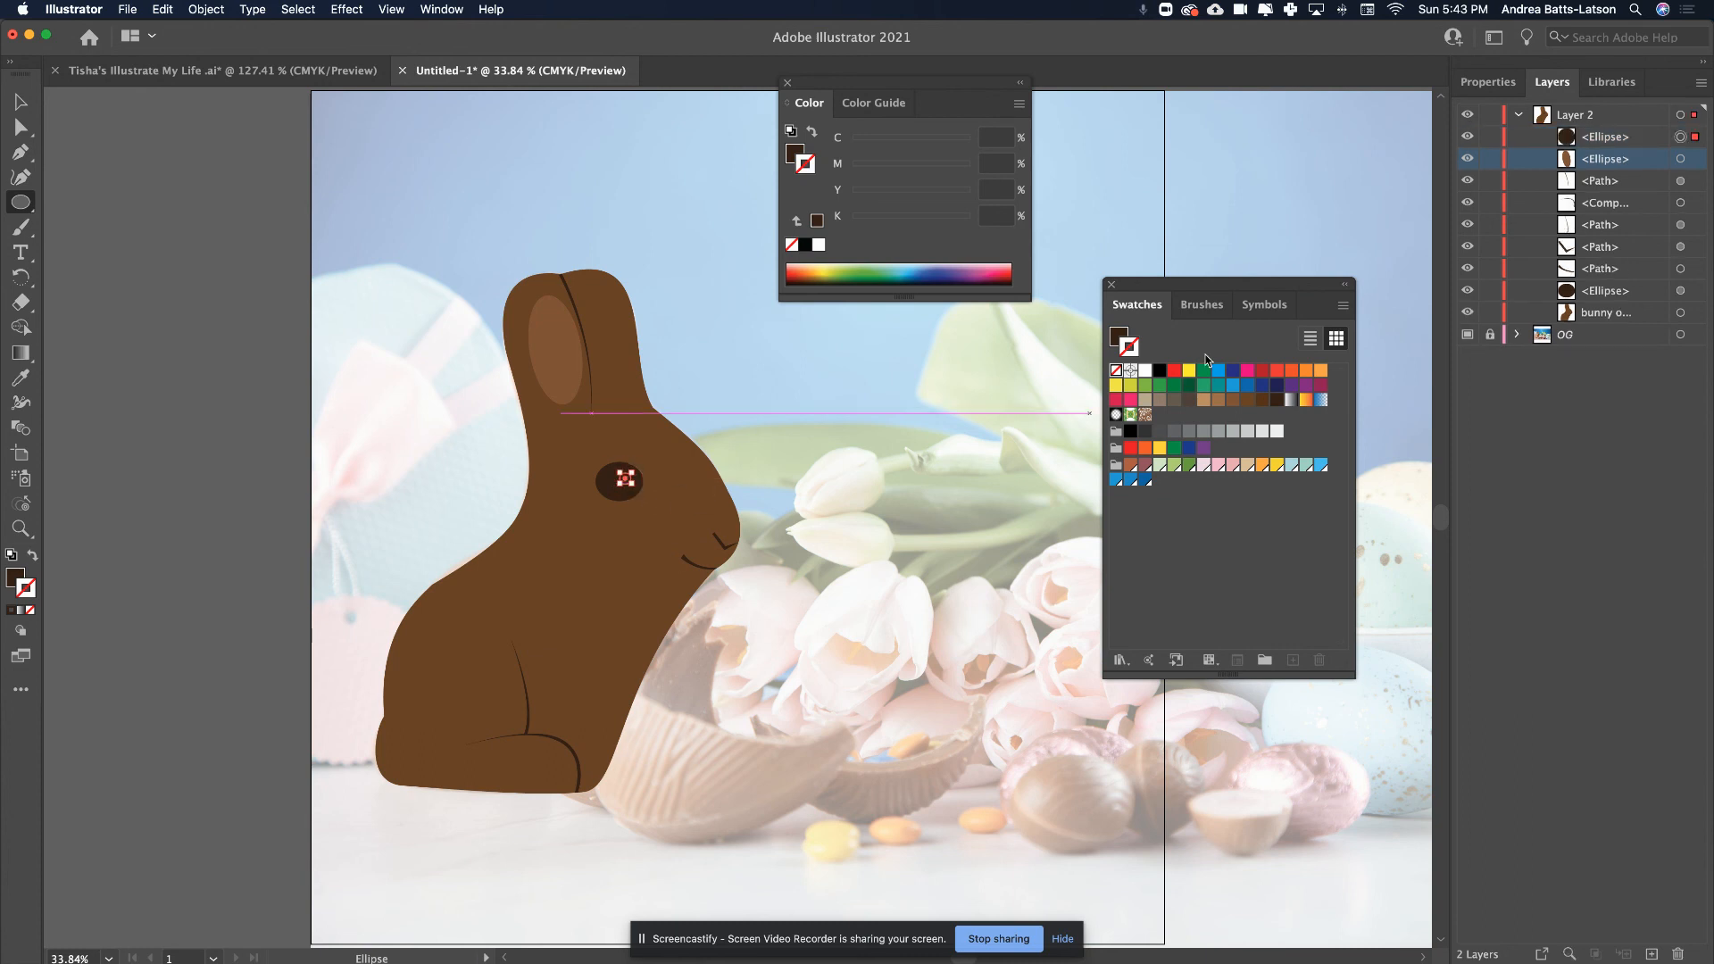
click(1144, 370)
- Shrink the white eye highlight and position it near the upper front edge of the bunny's eye
click(20, 98)
click(625, 480)
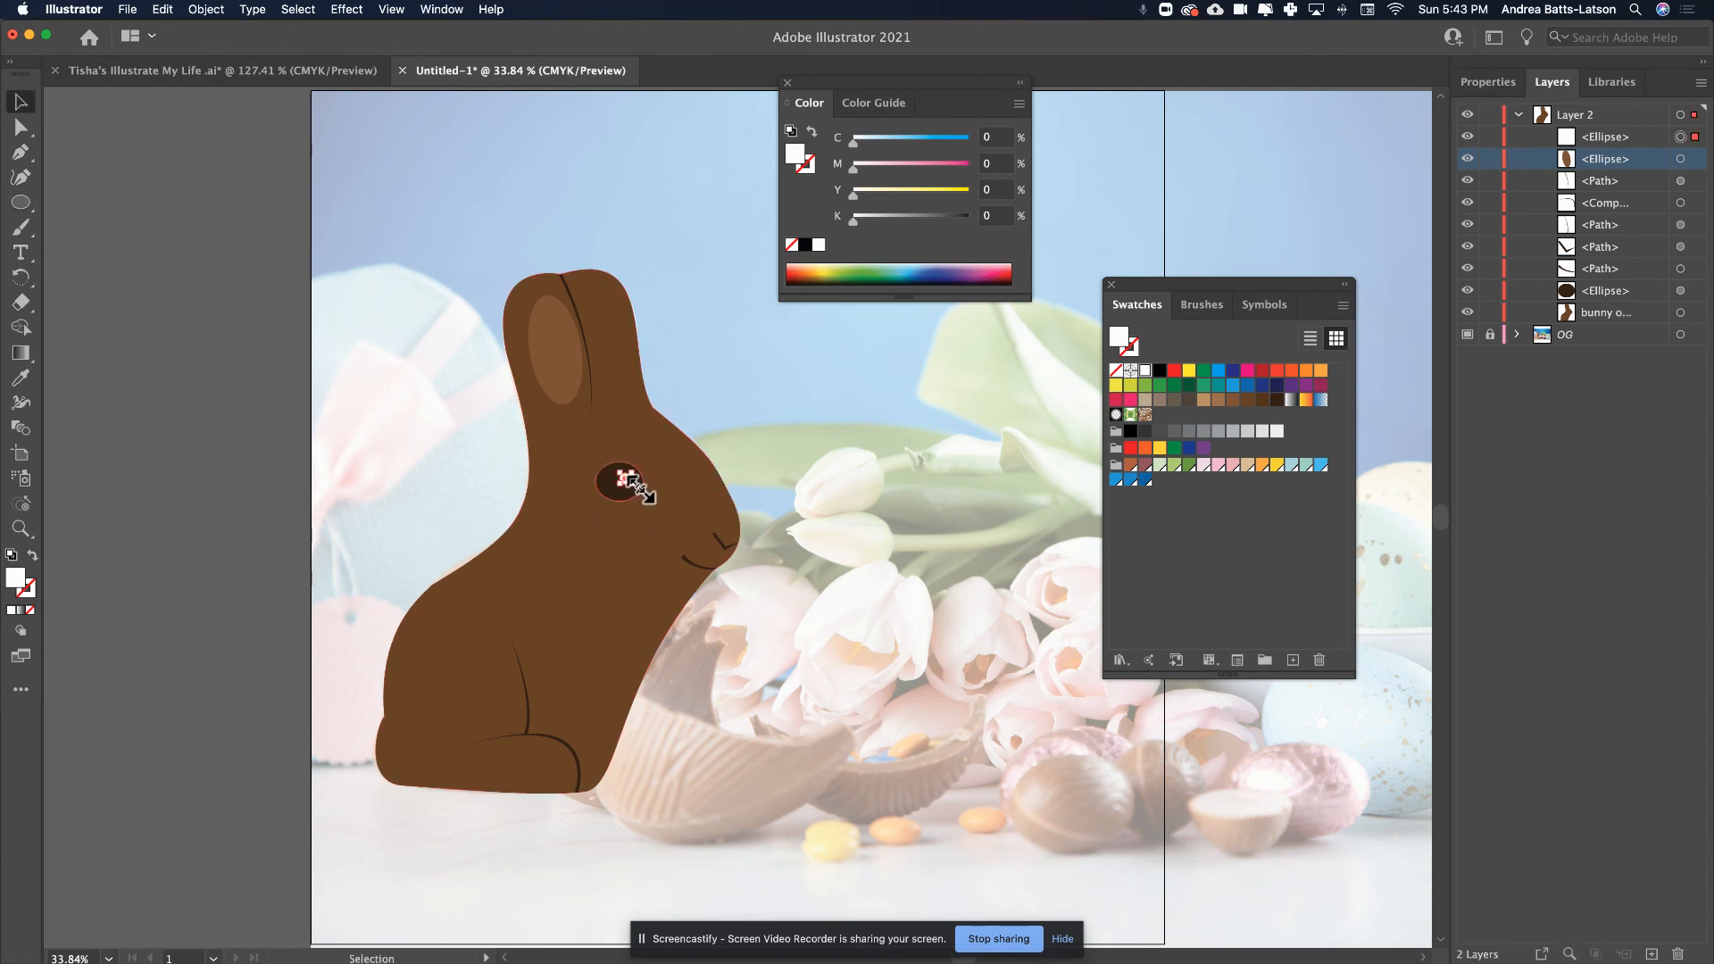
key(super+equal)
key(super+equal)
key(super+equal)
key(super+equal)
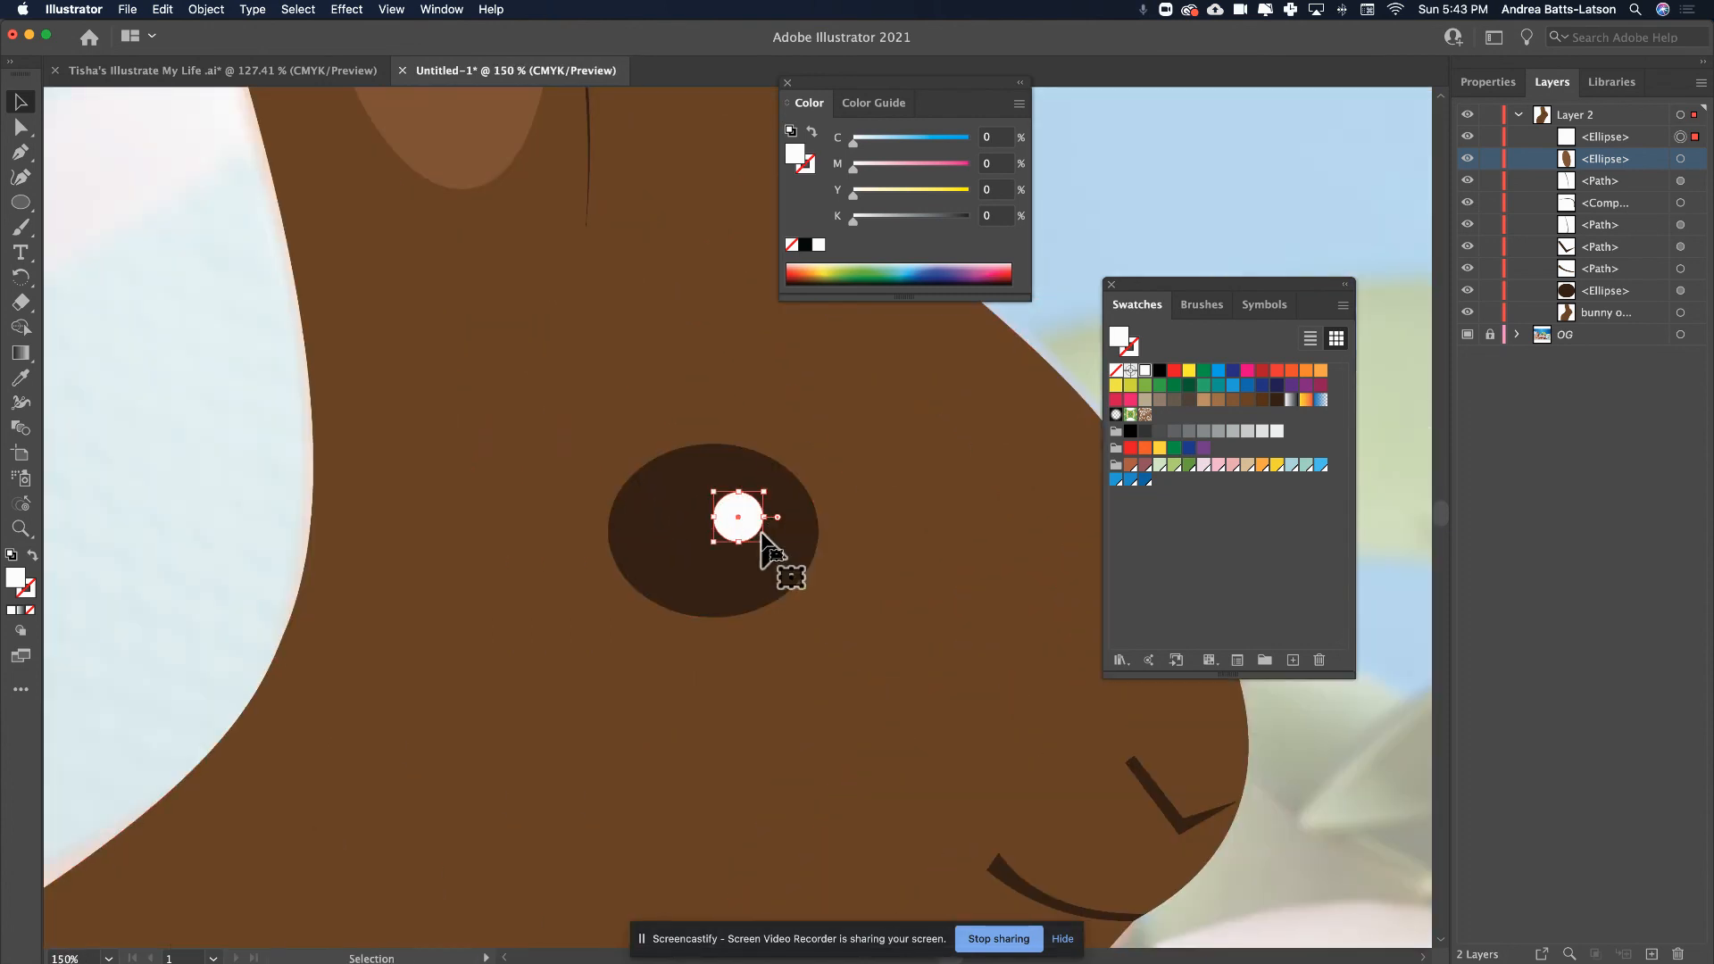
drag(764, 540, 756, 498)
click(260, 513)
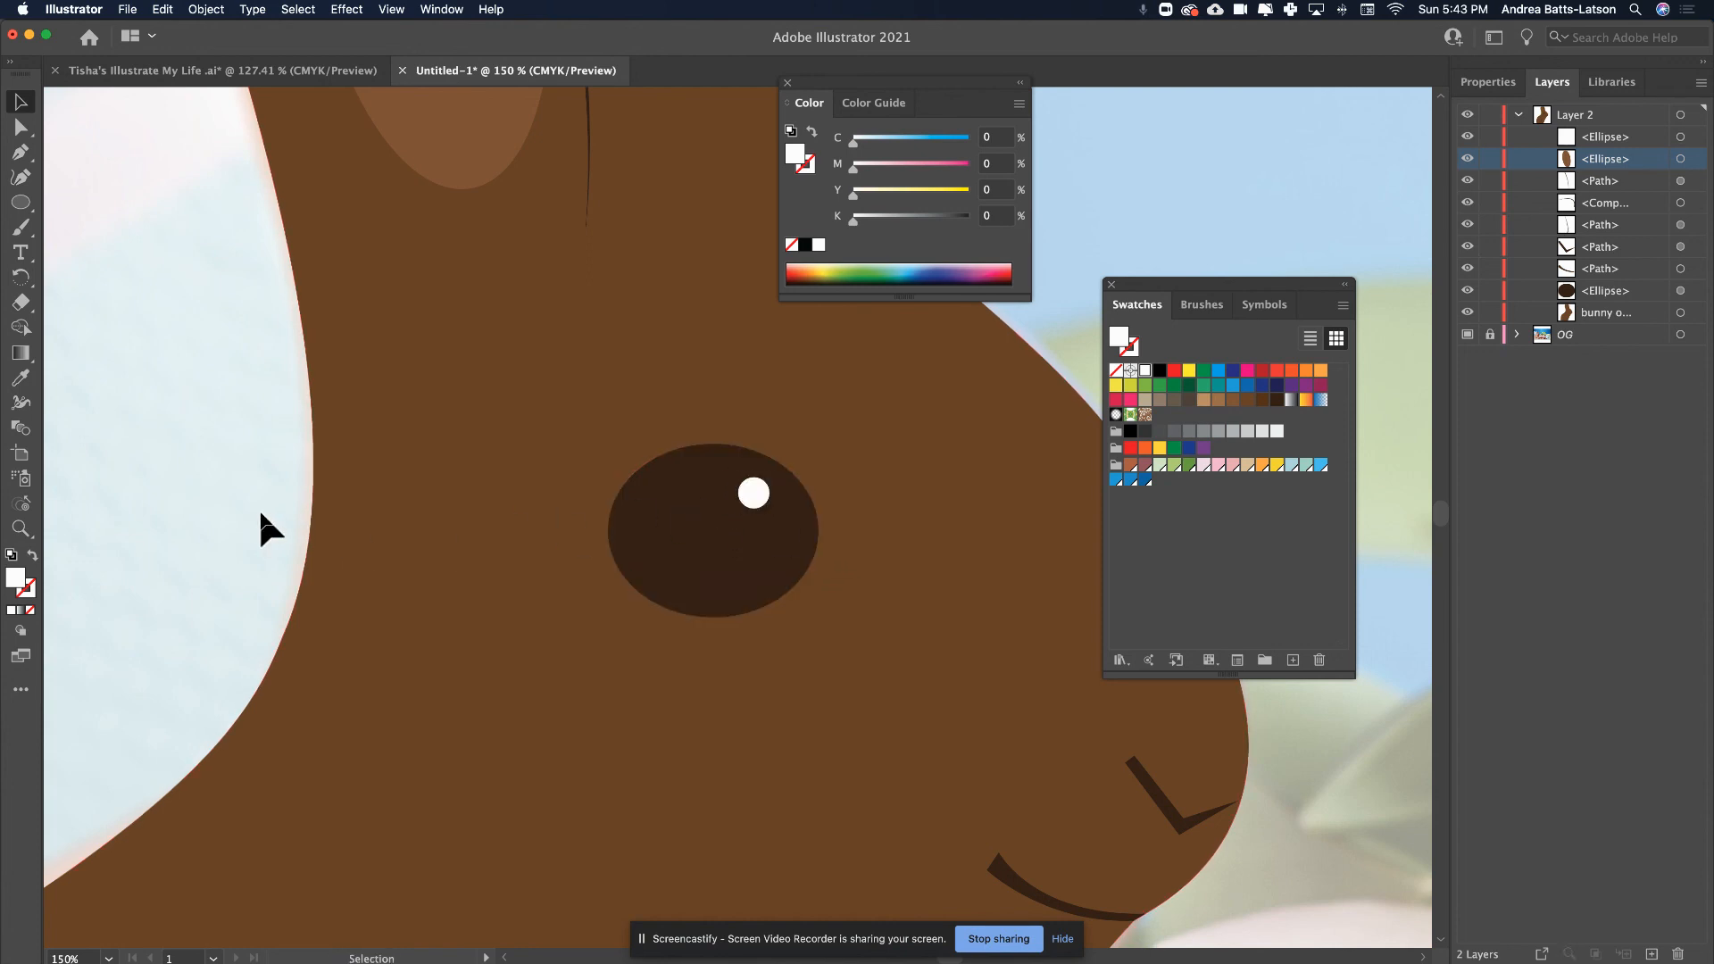
- Hide the OG template layer to leave only the bunny illustration on the artboard
key(super+0)
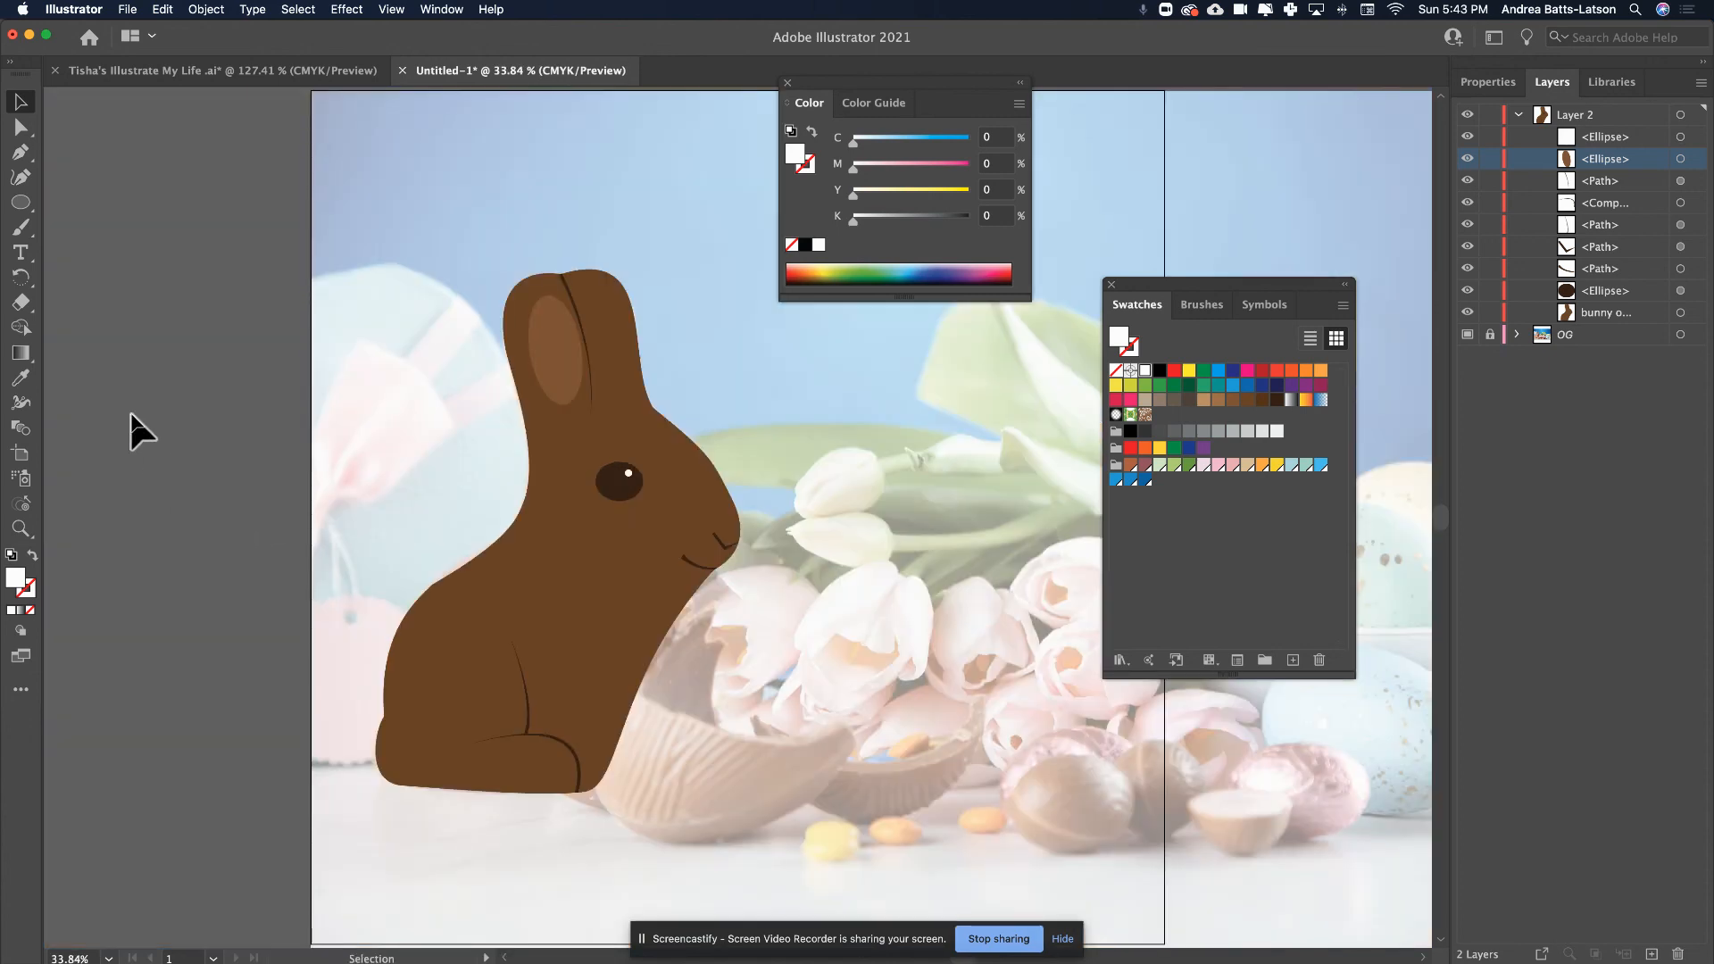
scroll(131, 414, down, 1)
scroll(446, 266, up, 5)
scroll(446, 266, left, 2)
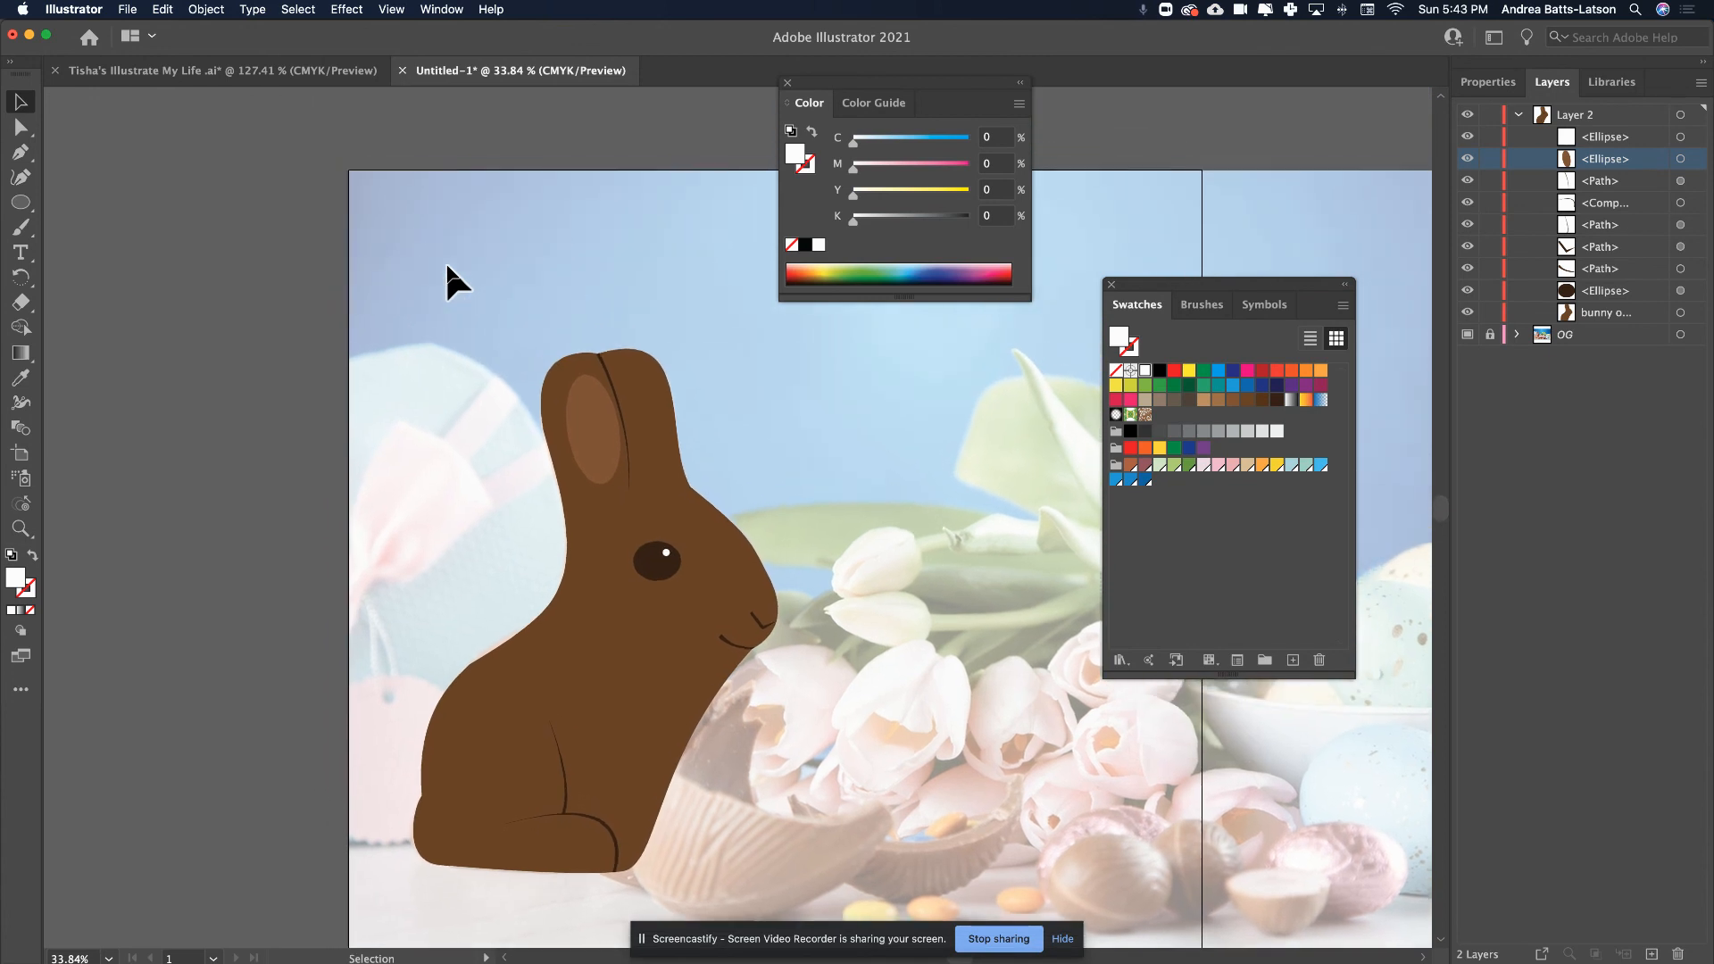
click(614, 391)
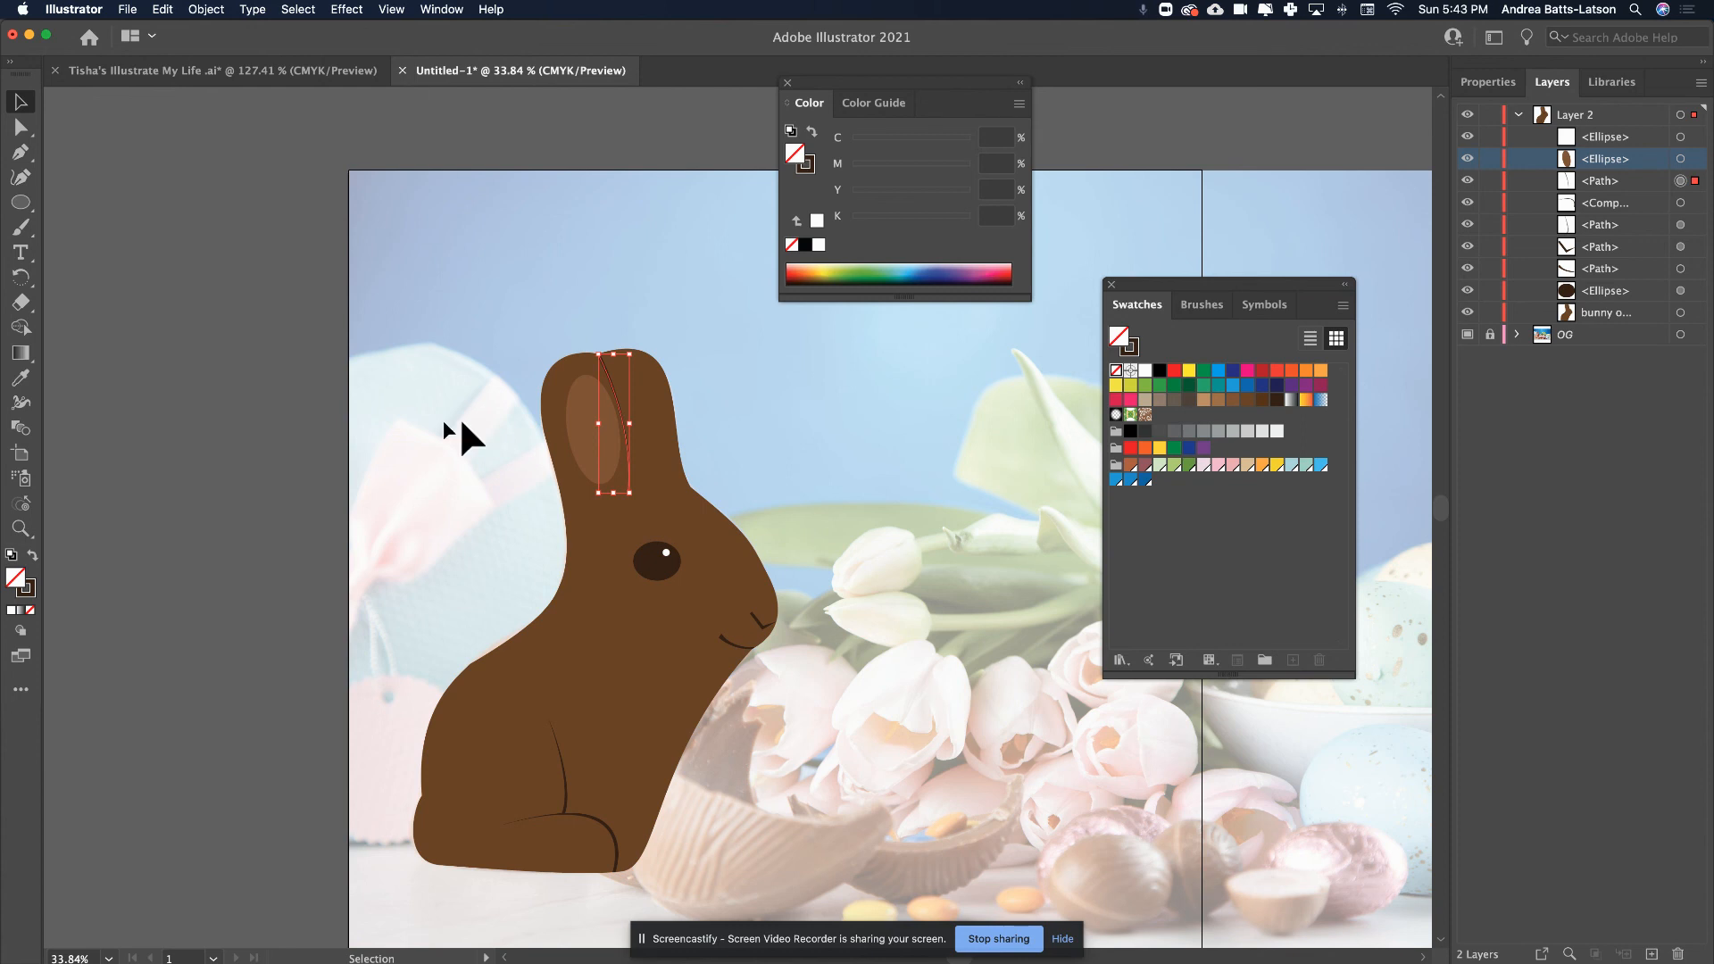
click(247, 415)
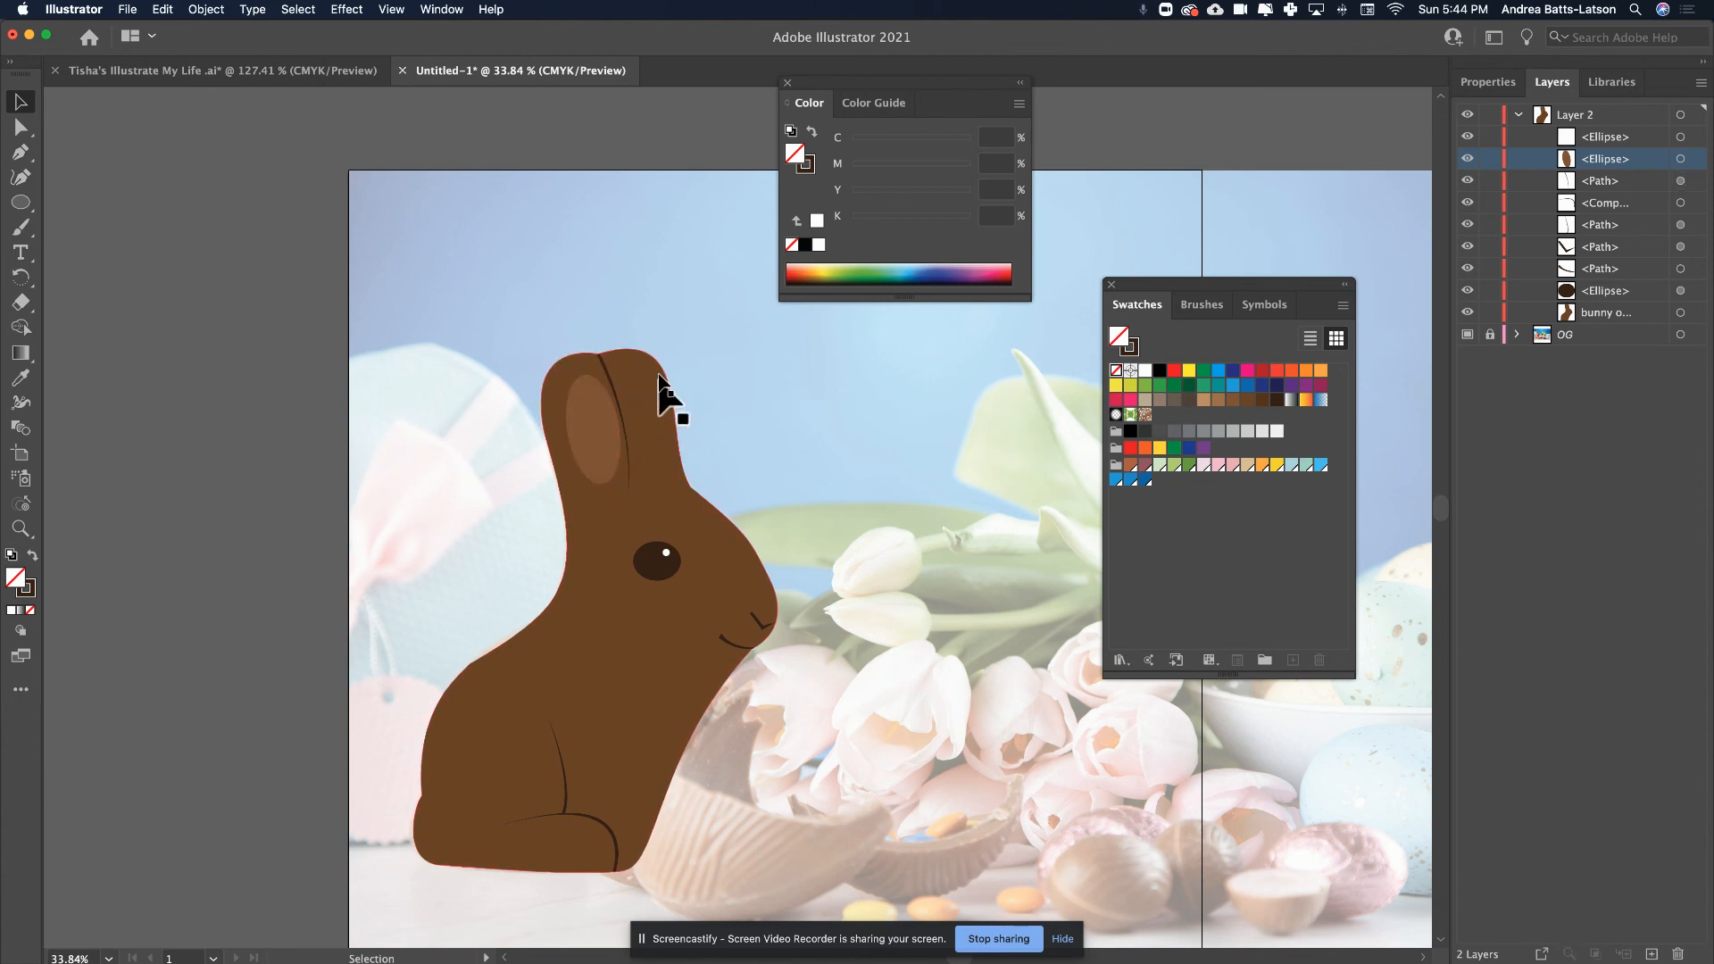
click(1467, 335)
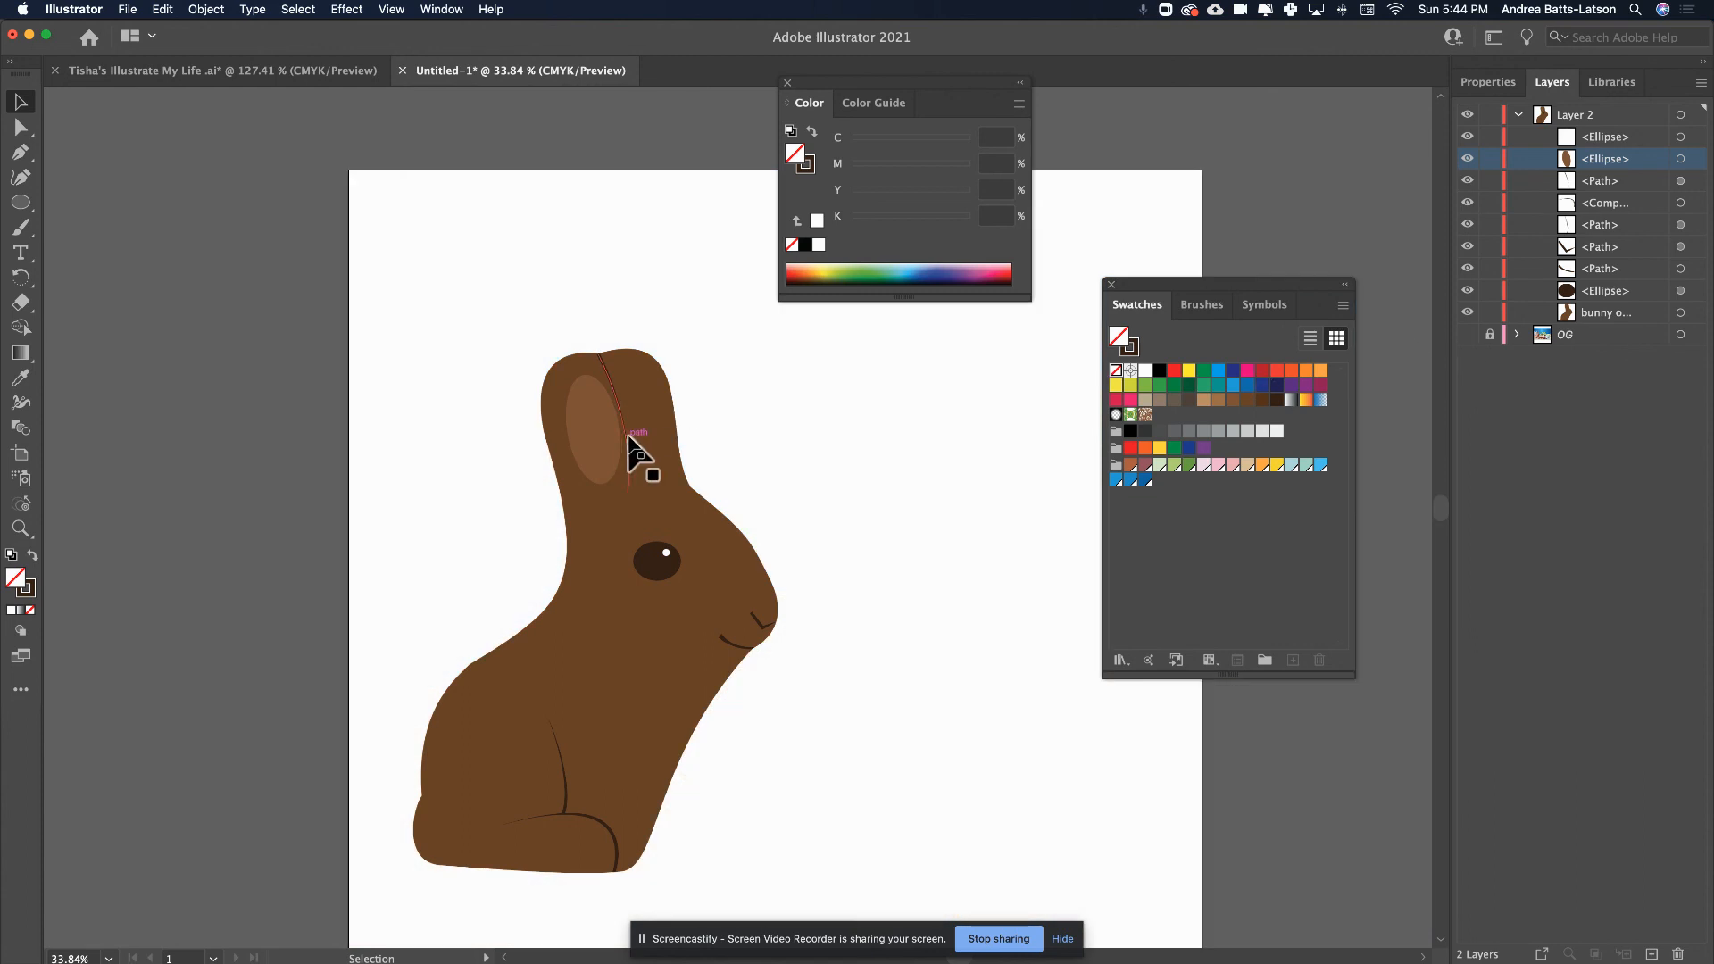
- Scale down the lighter brown inner ear ellipse so it sits clear of the ear dividing line
scroll(629, 433, down, 2)
scroll(628, 434, right, 3)
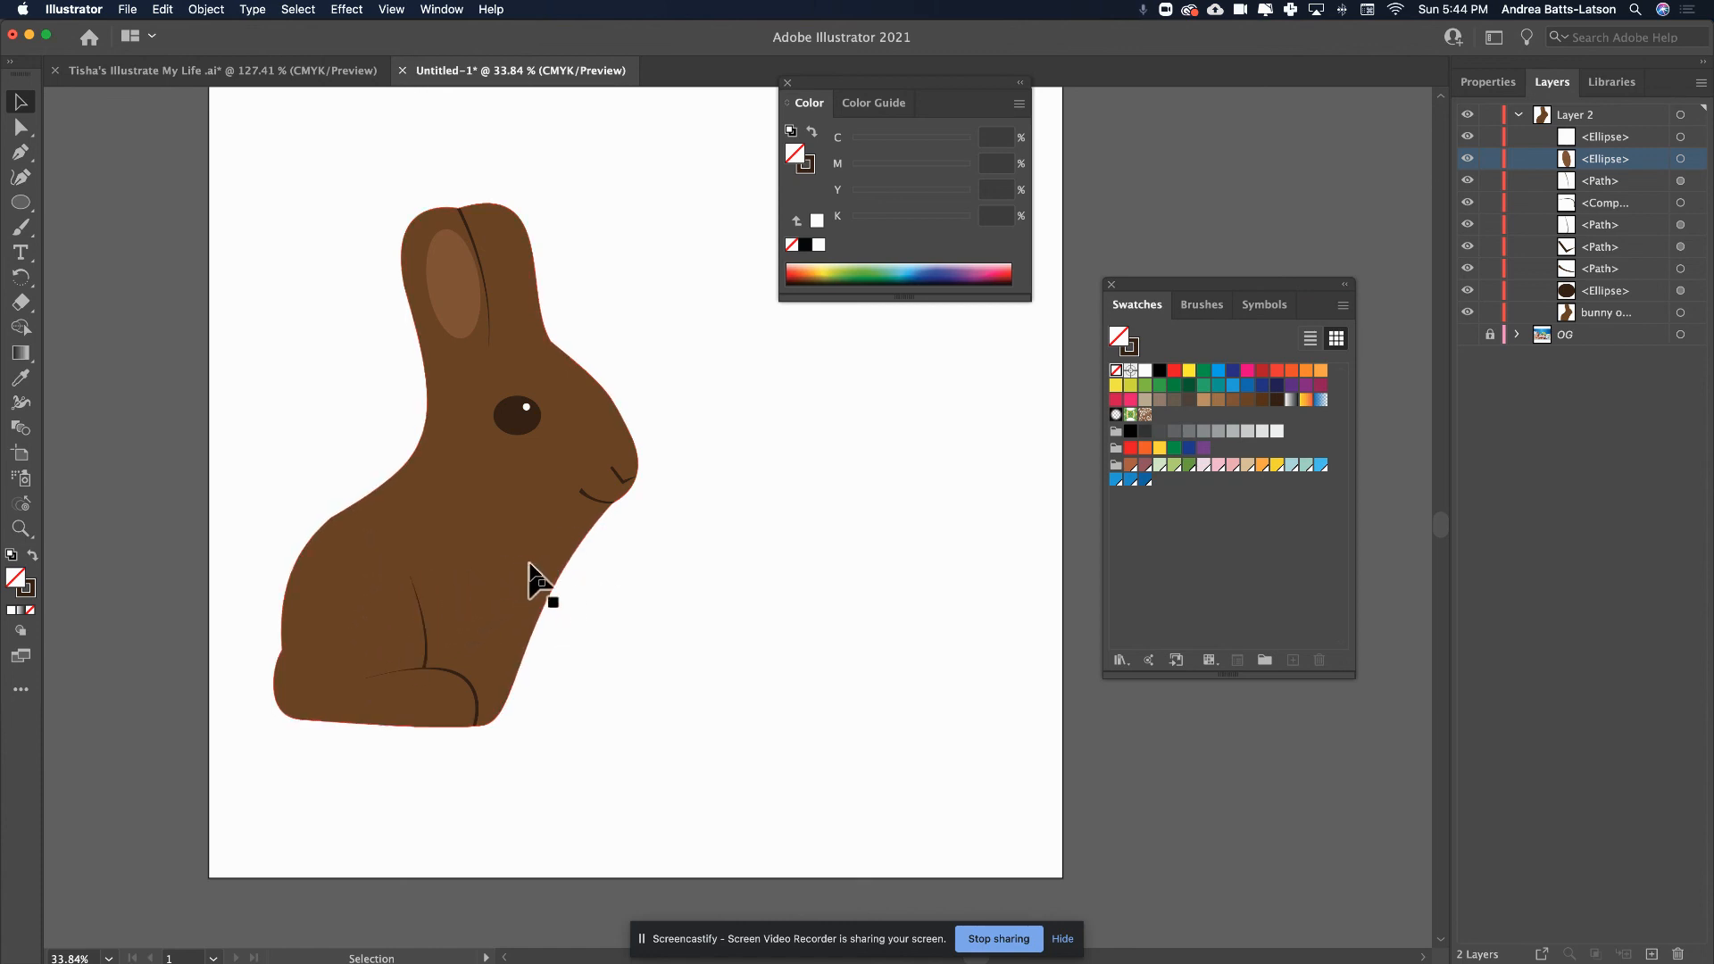
click(452, 285)
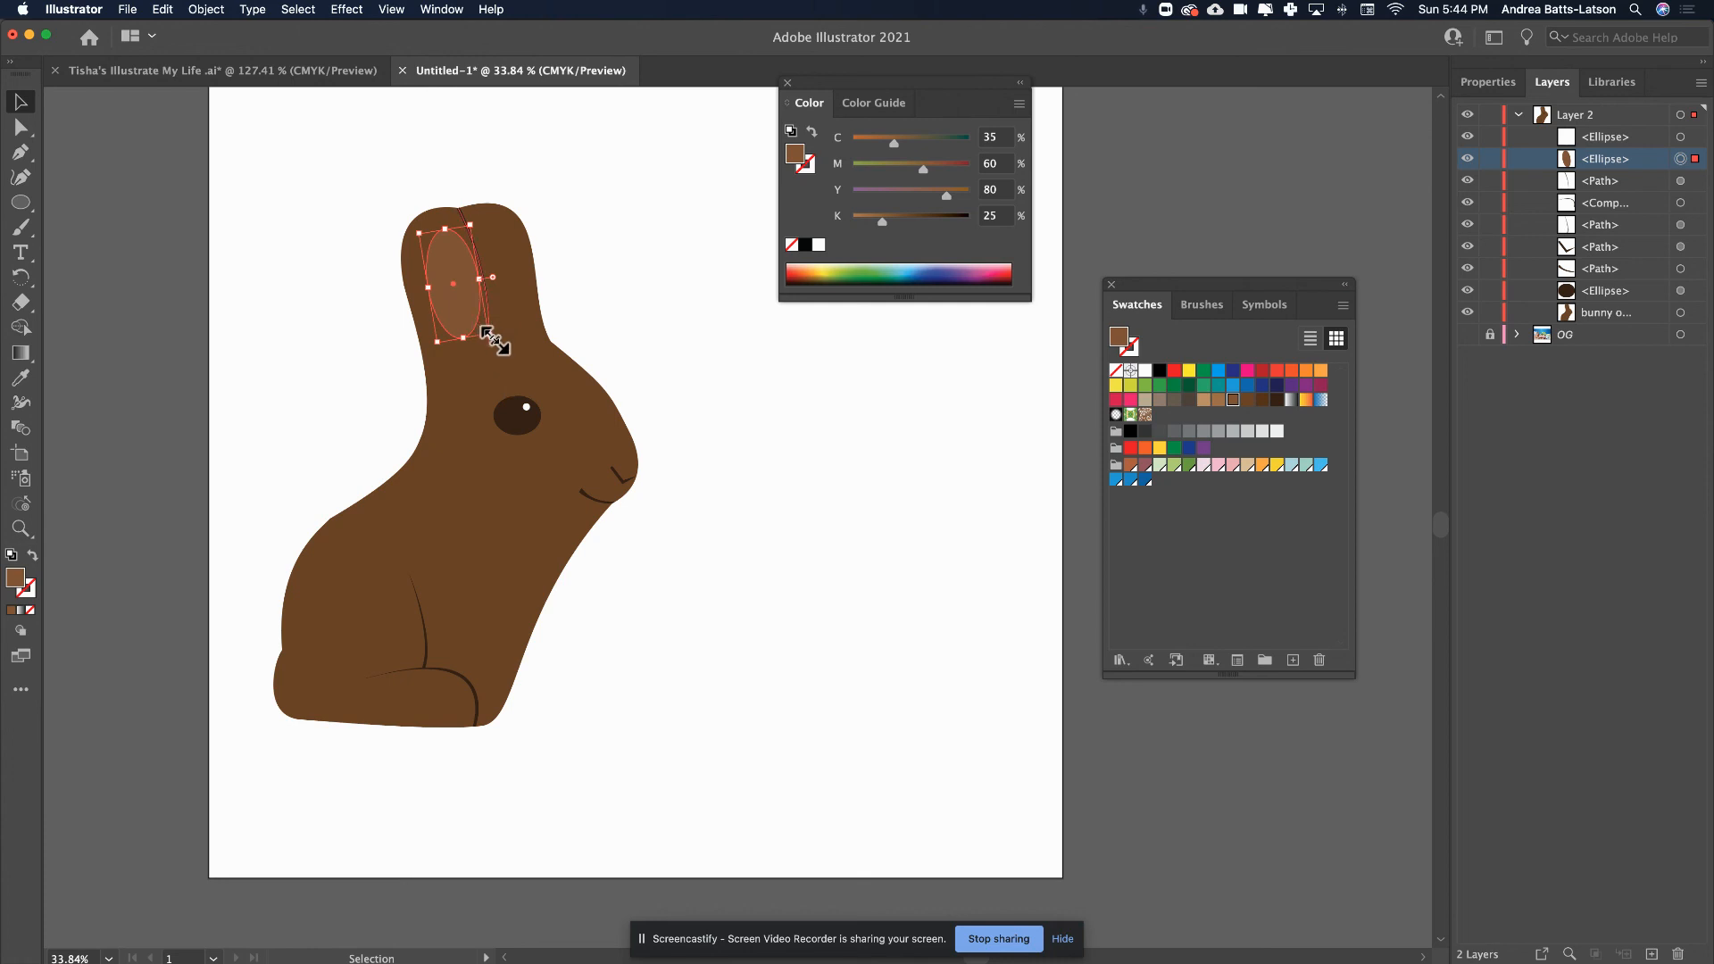
drag(493, 337, 448, 293)
click(205, 302)
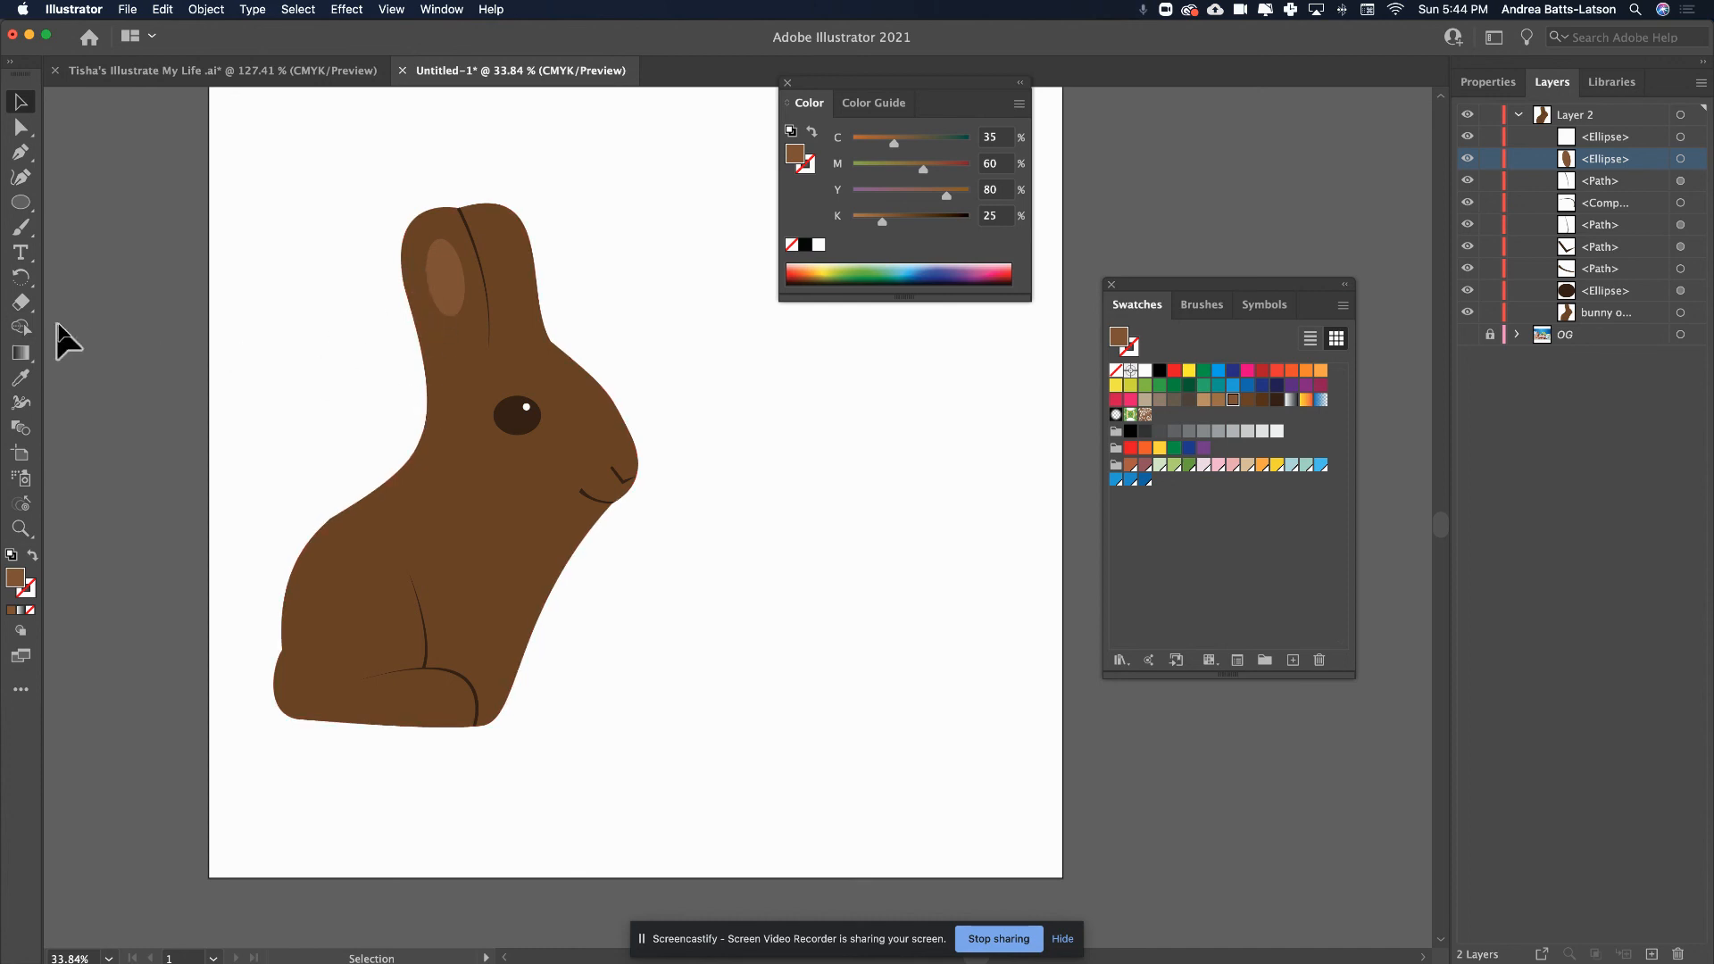
- Select all of the bunny artwork and add it as a graphic to the BATTYLATTY DESIGNS library
drag(291, 164, 711, 844)
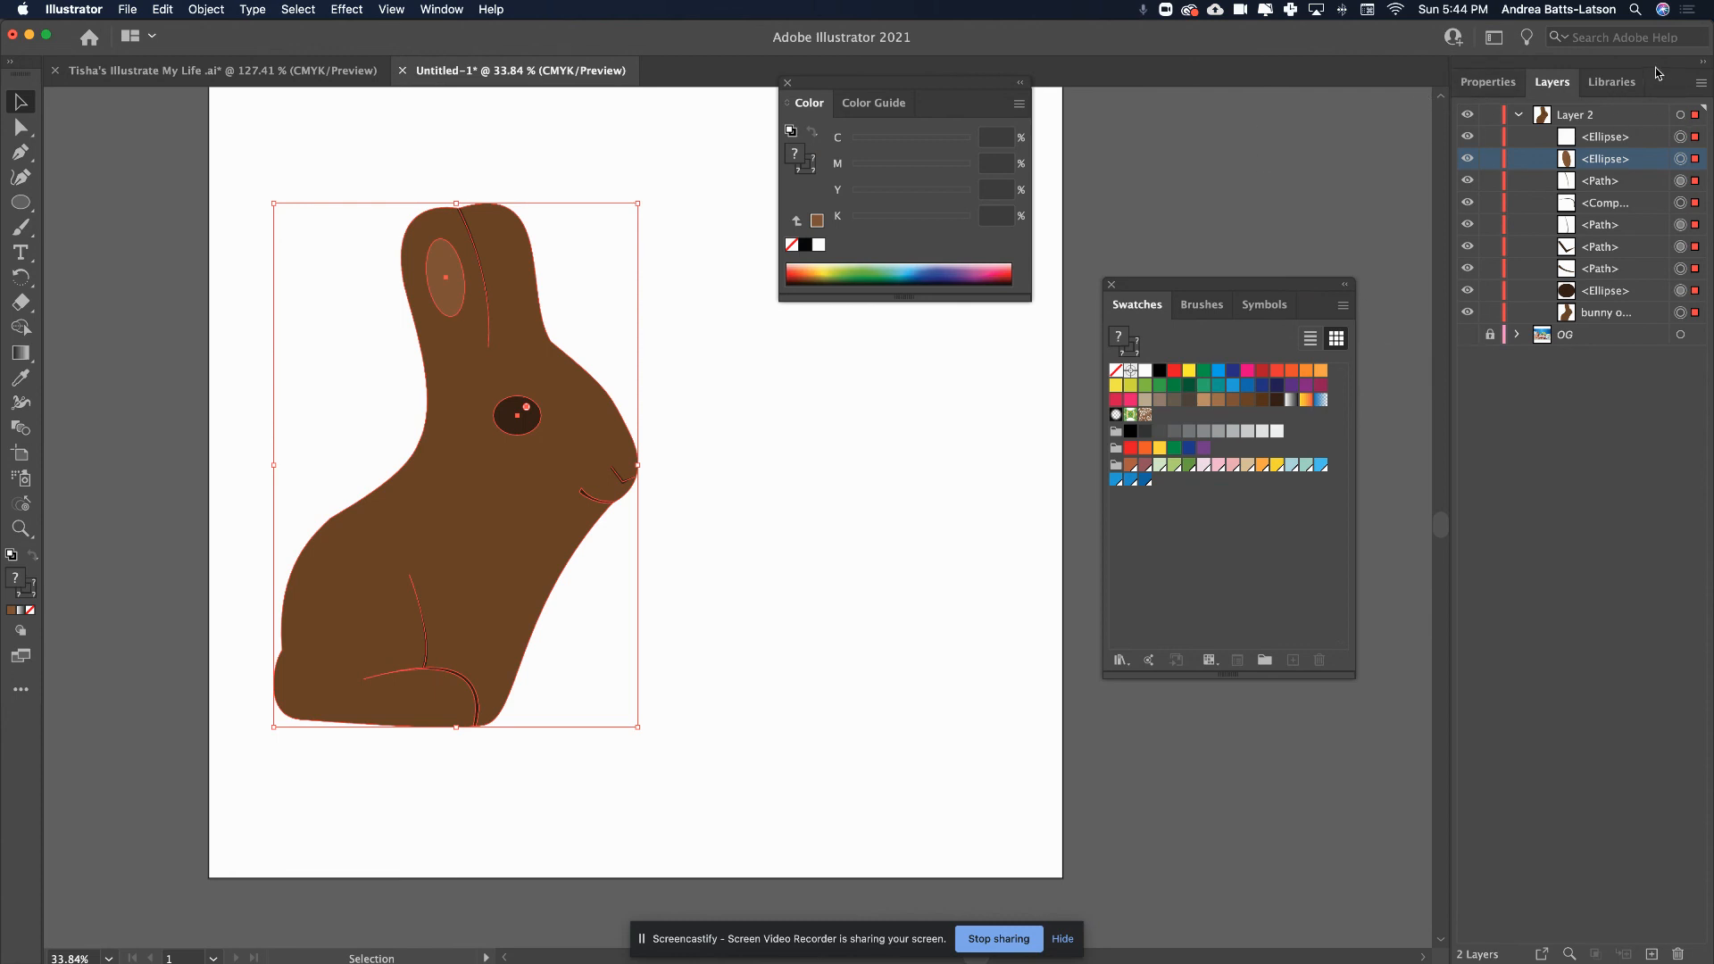
click(1612, 82)
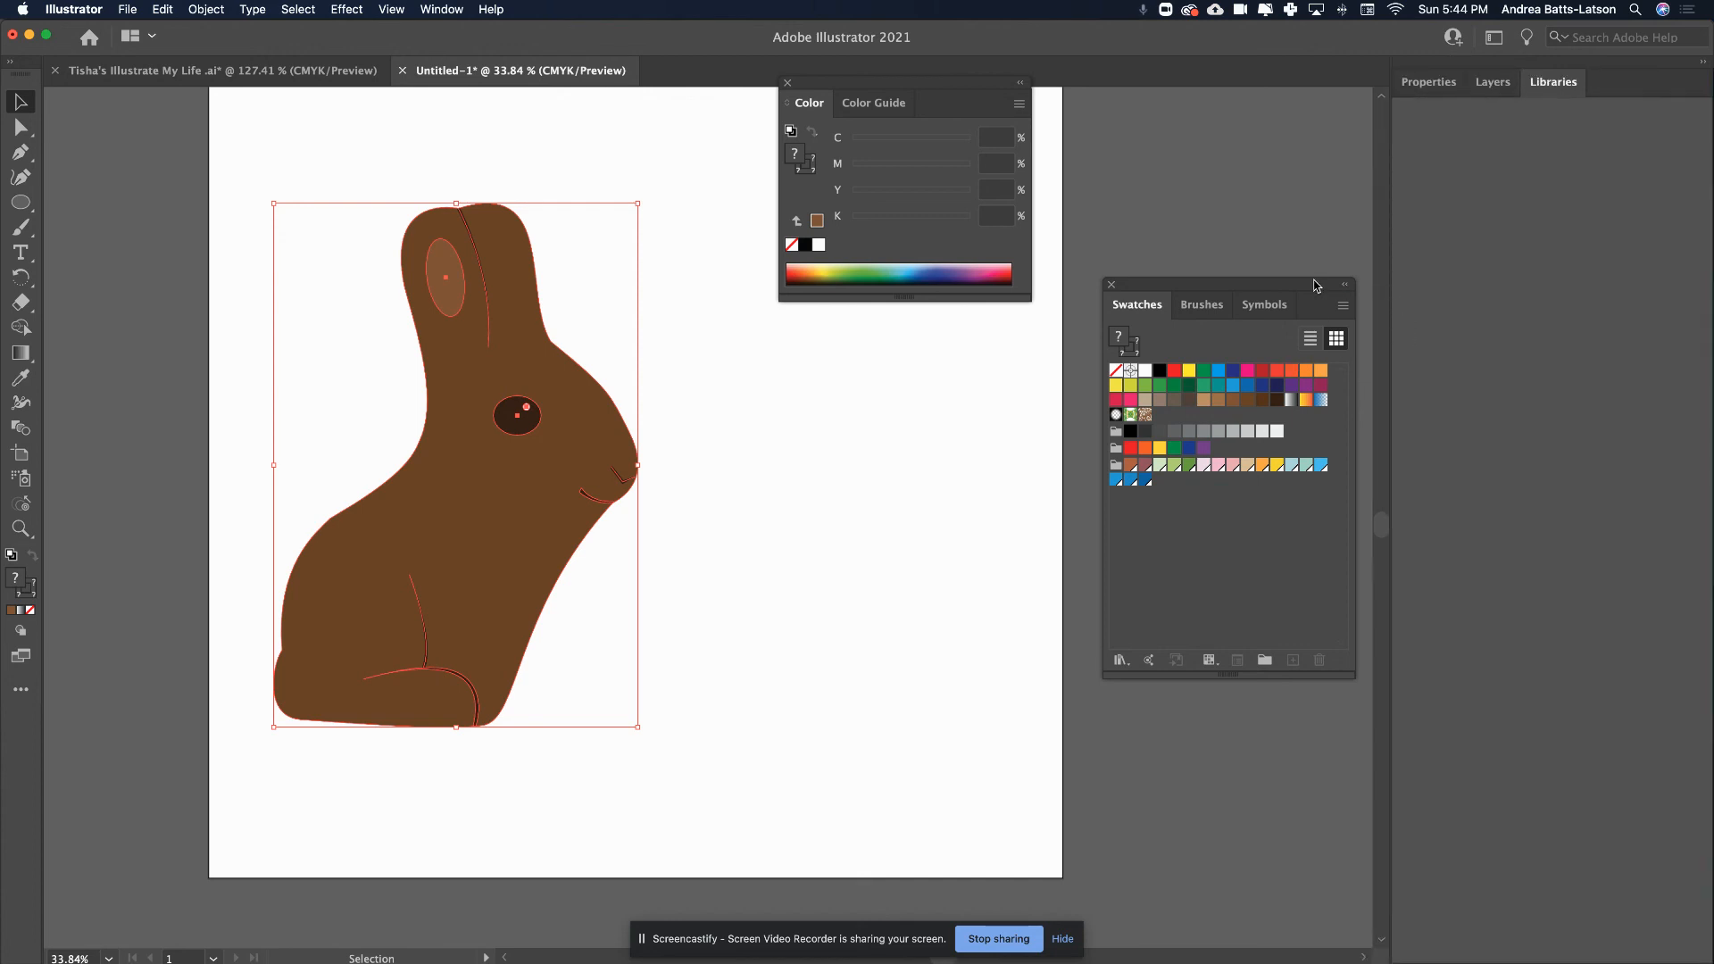
drag(1319, 284, 1226, 132)
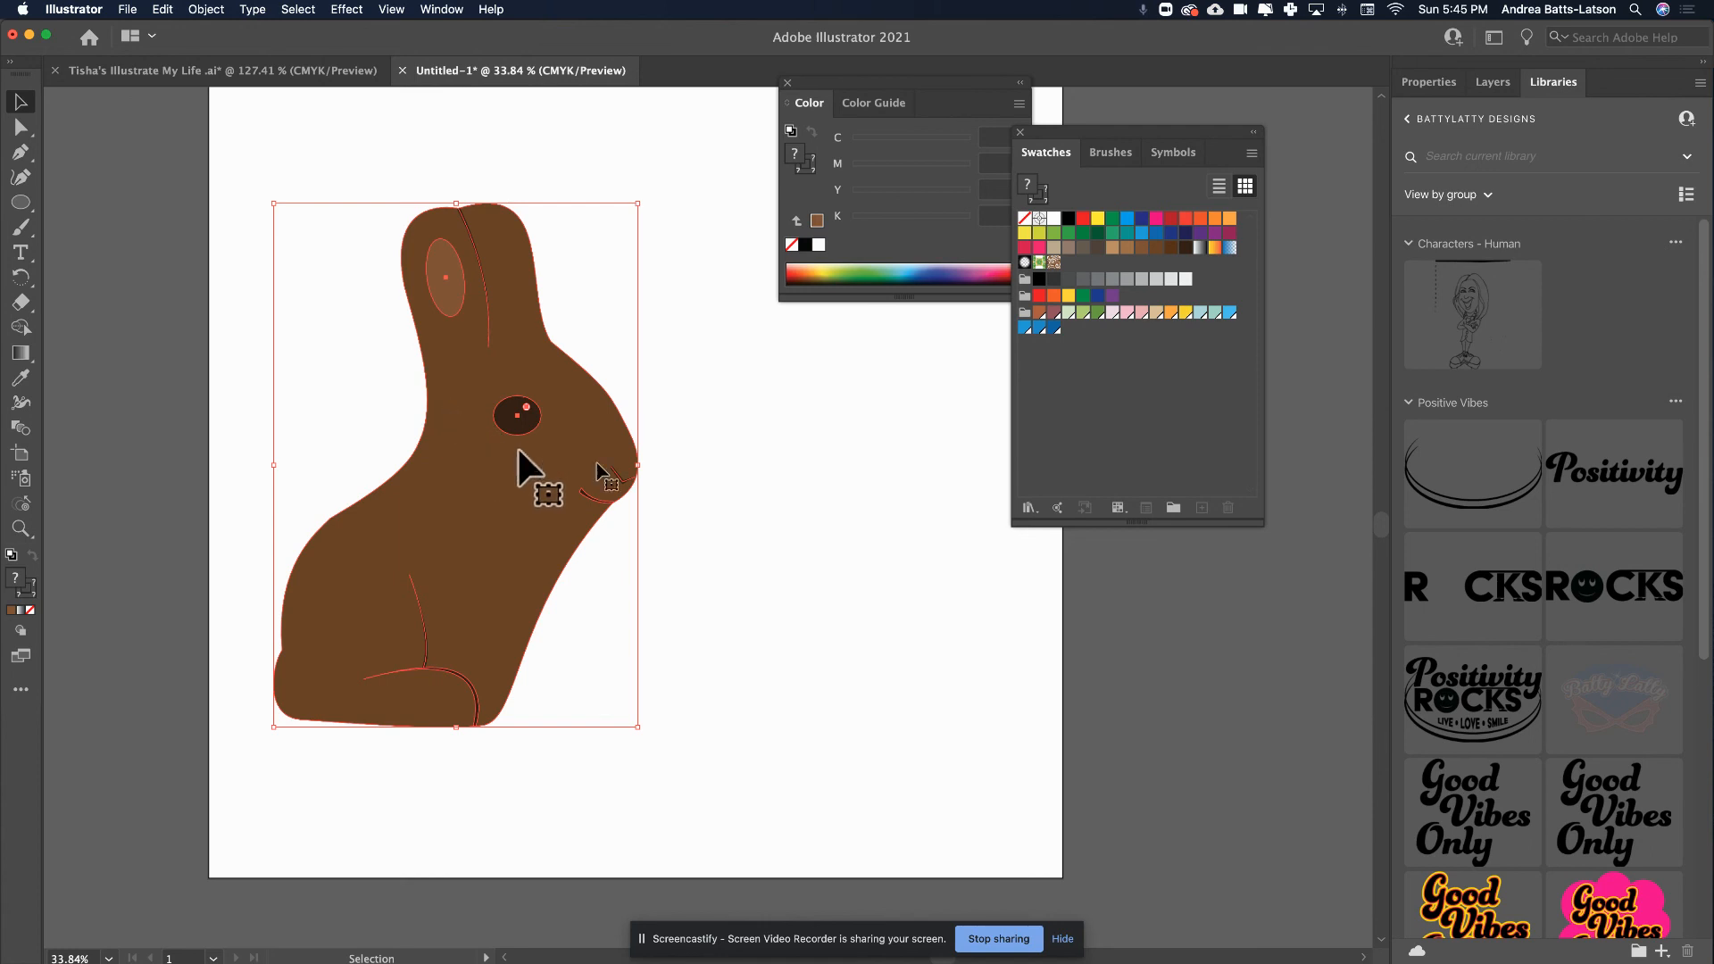
drag(1483, 354, 397, 534)
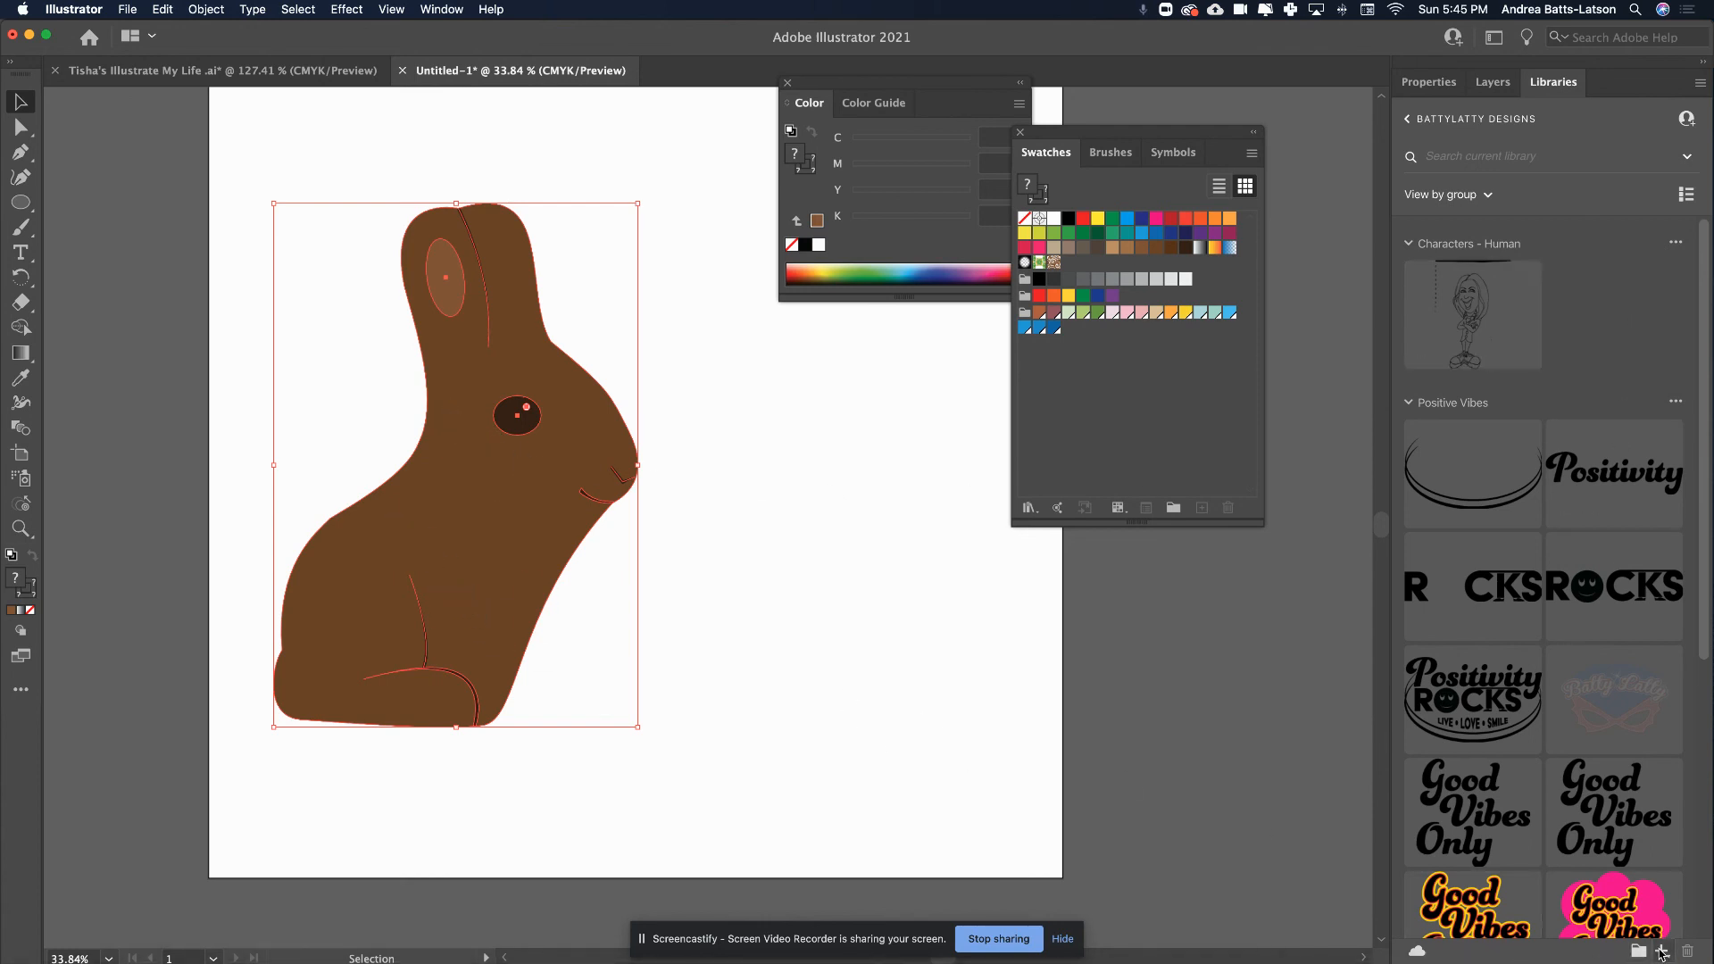
click(1662, 951)
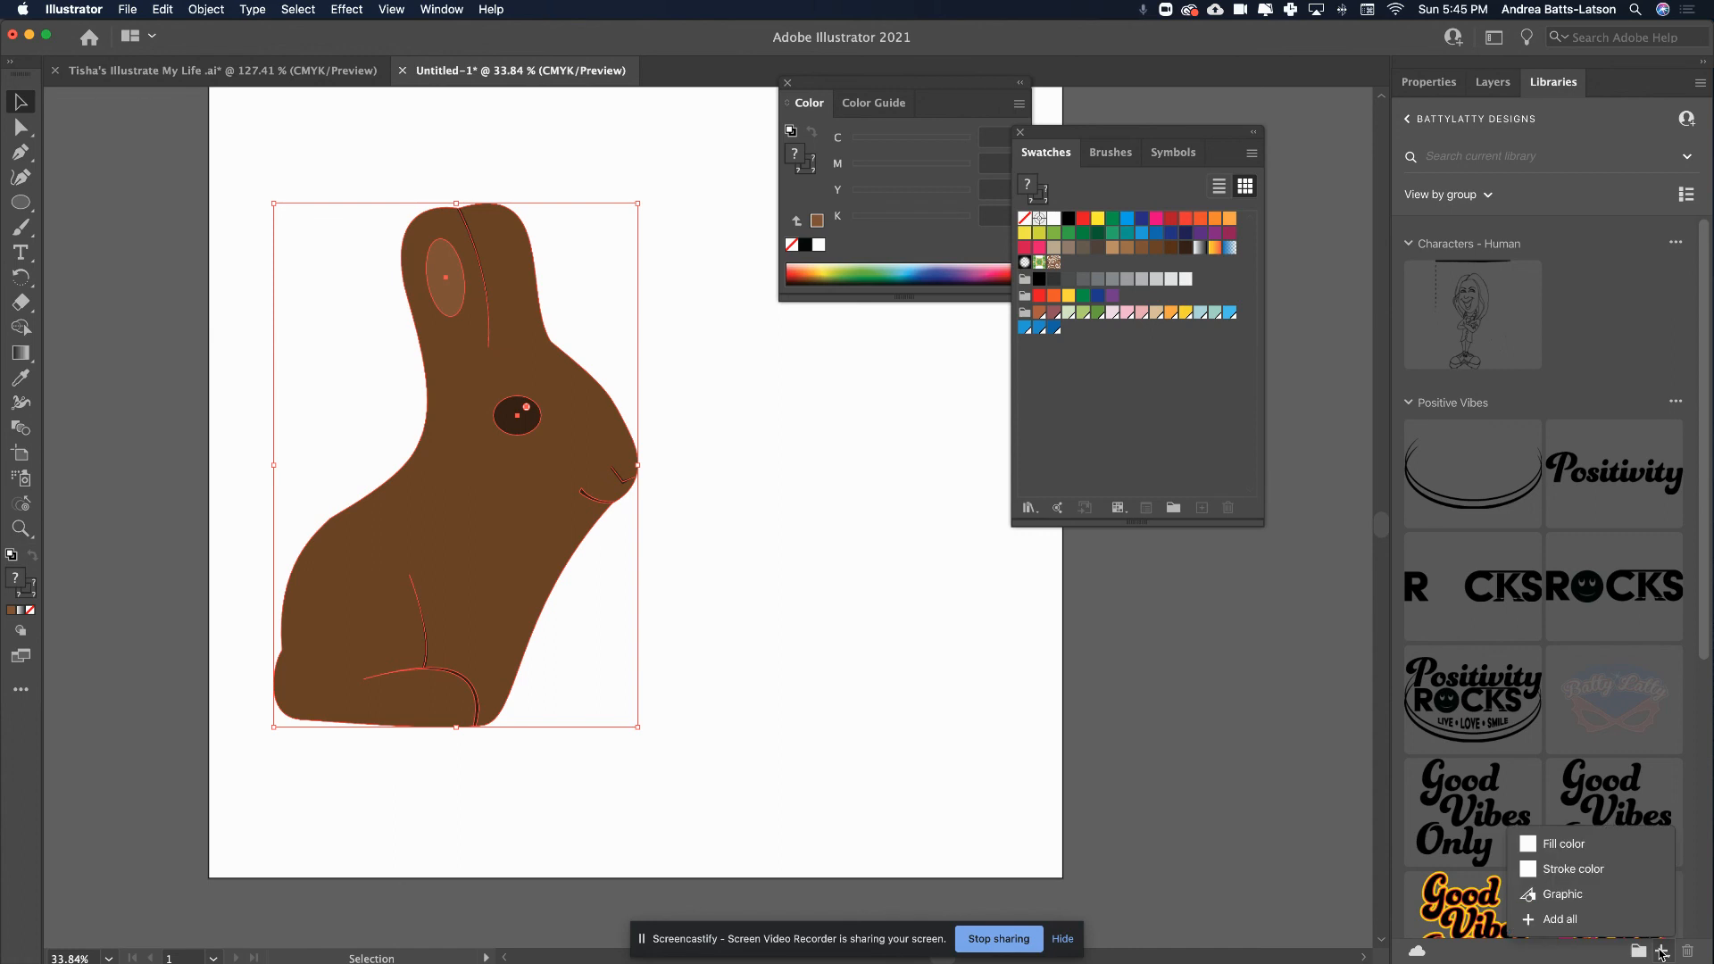
click(1576, 890)
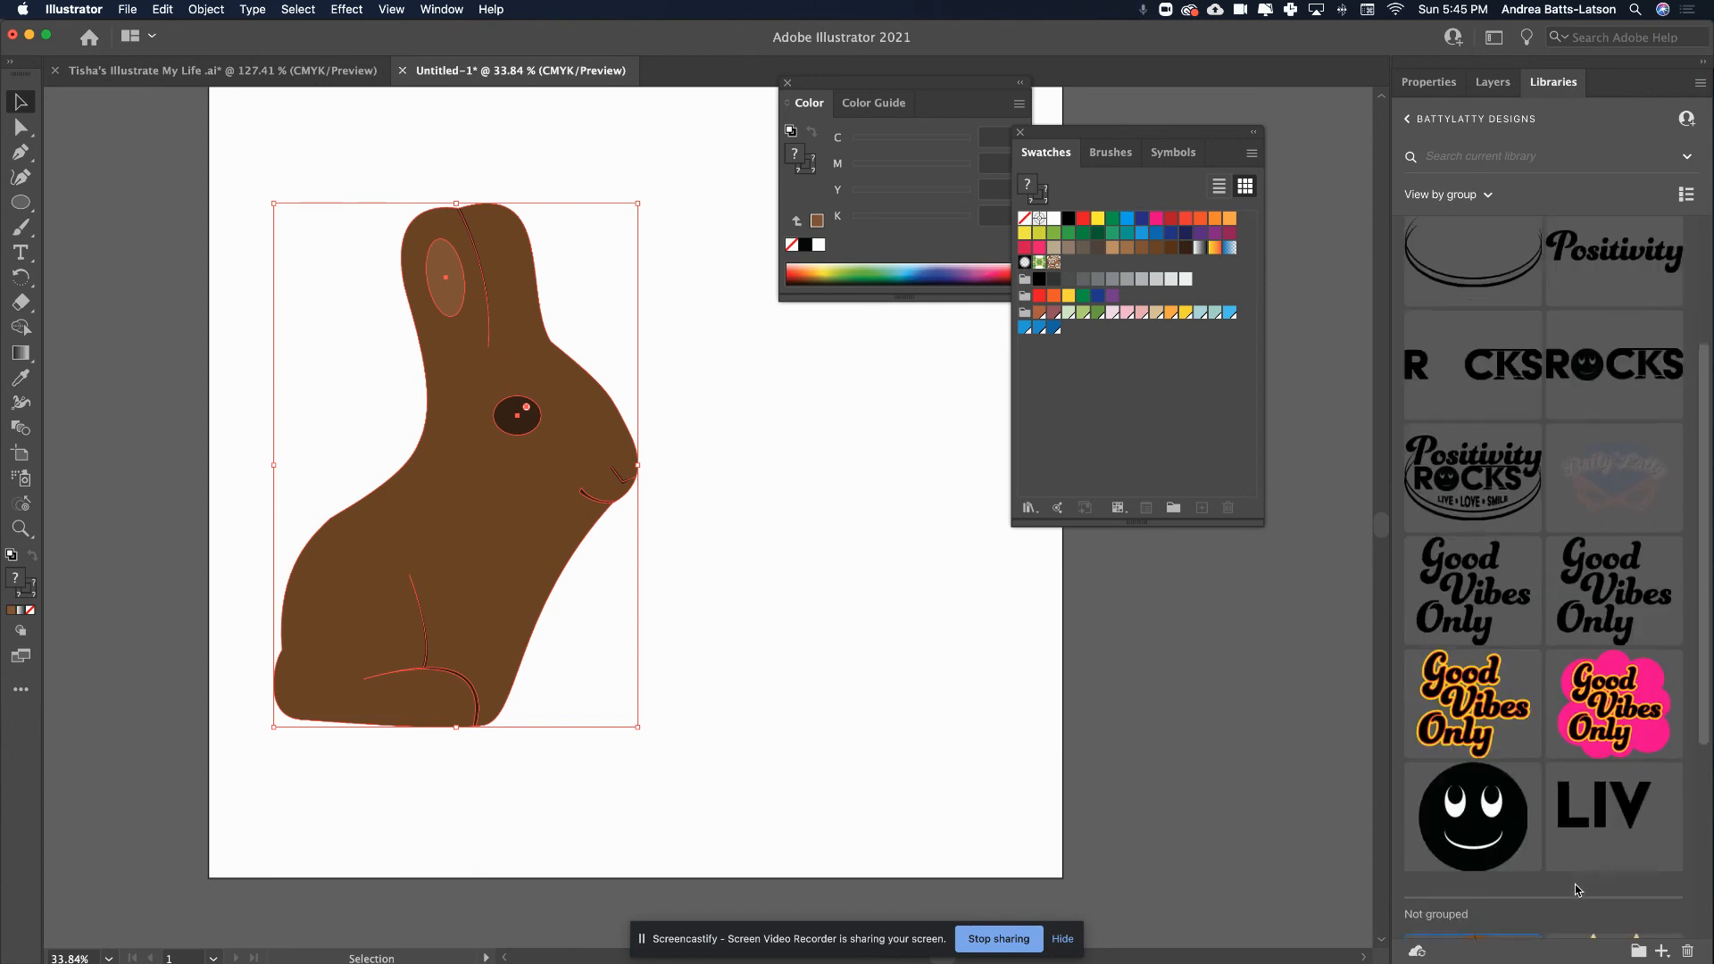
- Rename the newly added library graphic "bunny" and deselect the artwork on the artboard
double_click(1433, 929)
text(bunny)
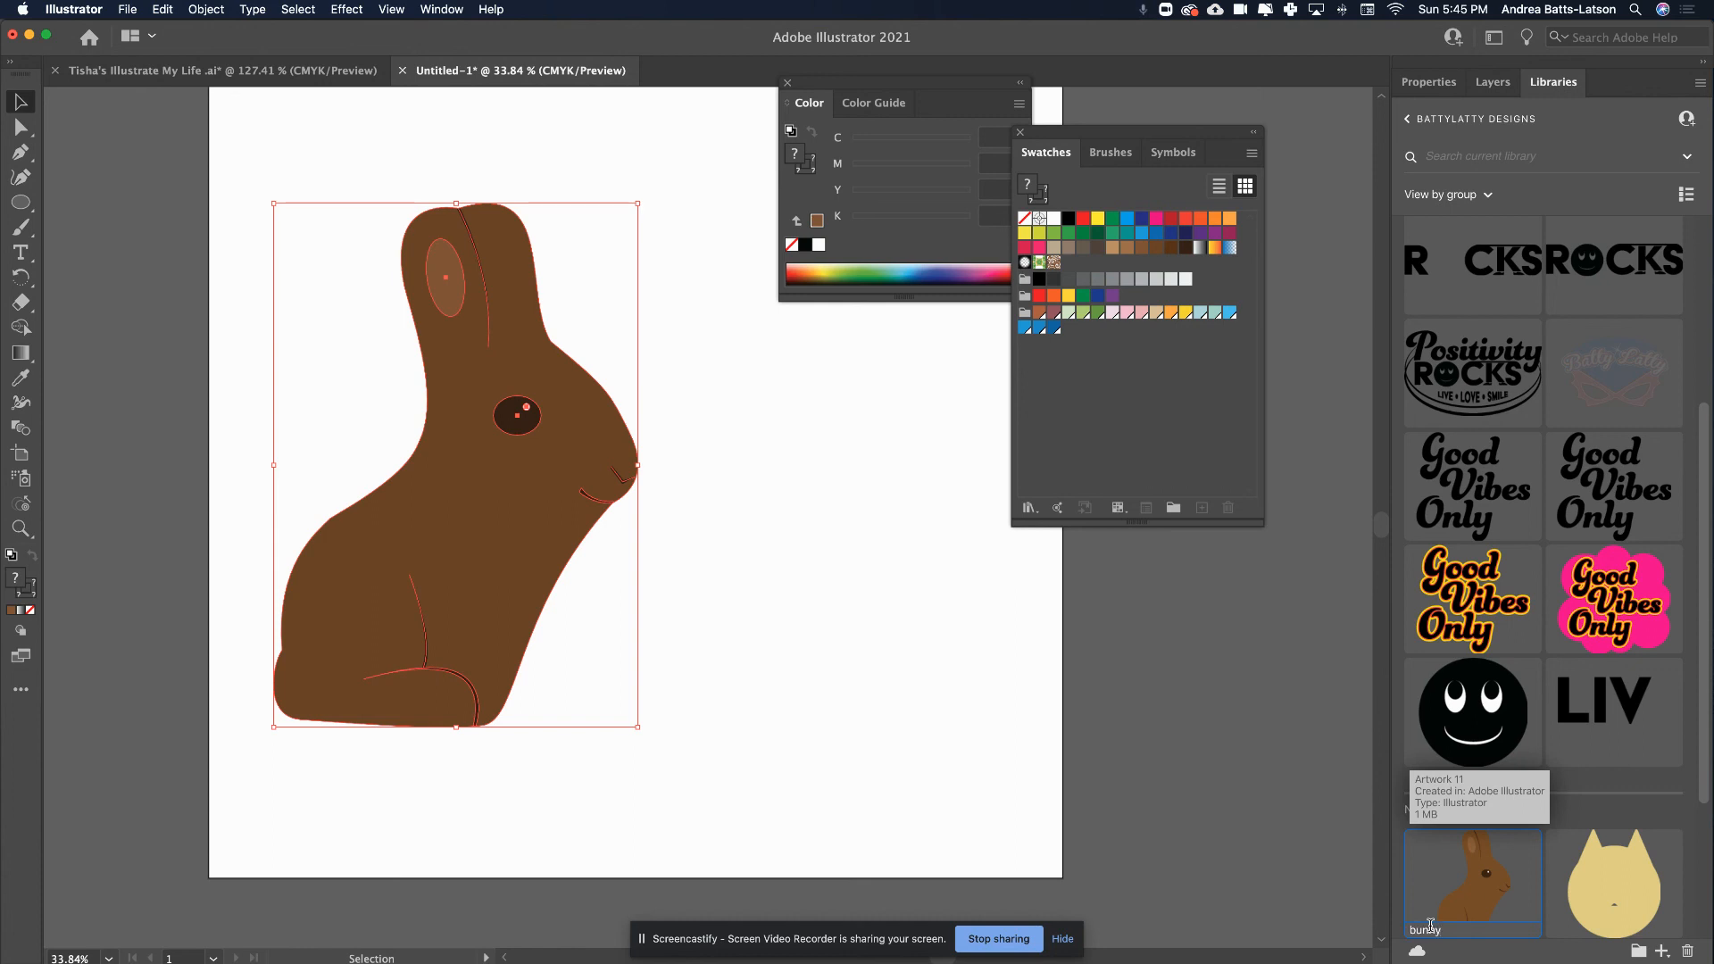
click(1276, 879)
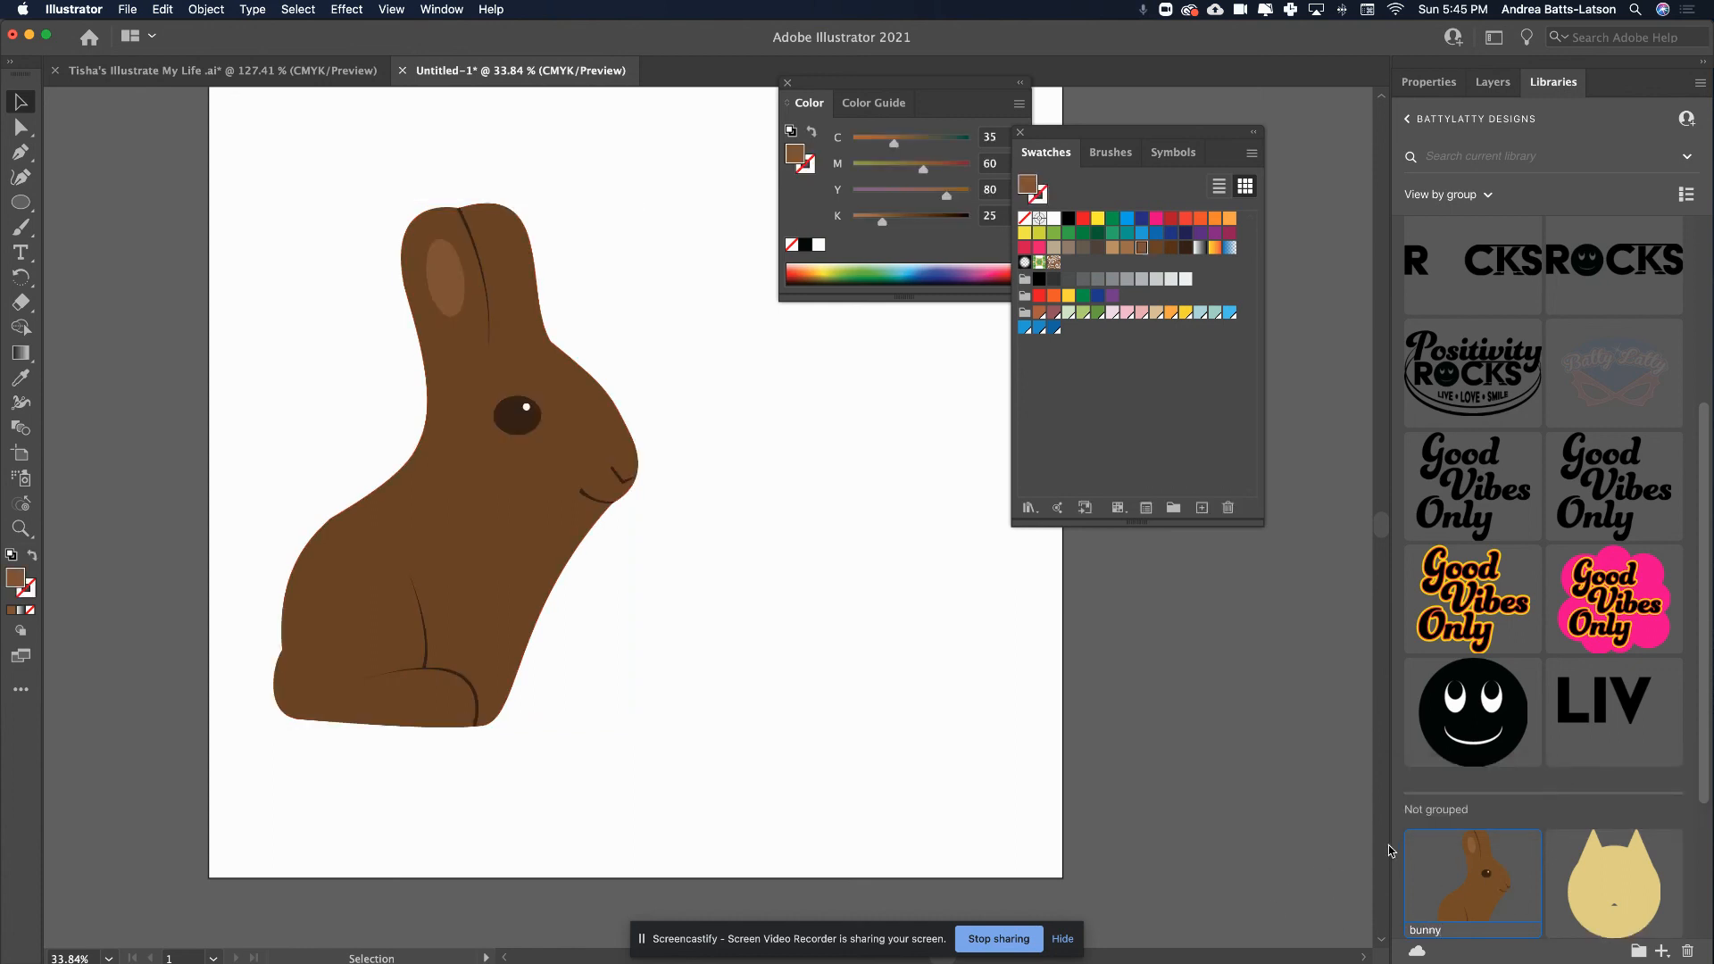
click(1505, 949)
scroll(1438, 839, down, 3)
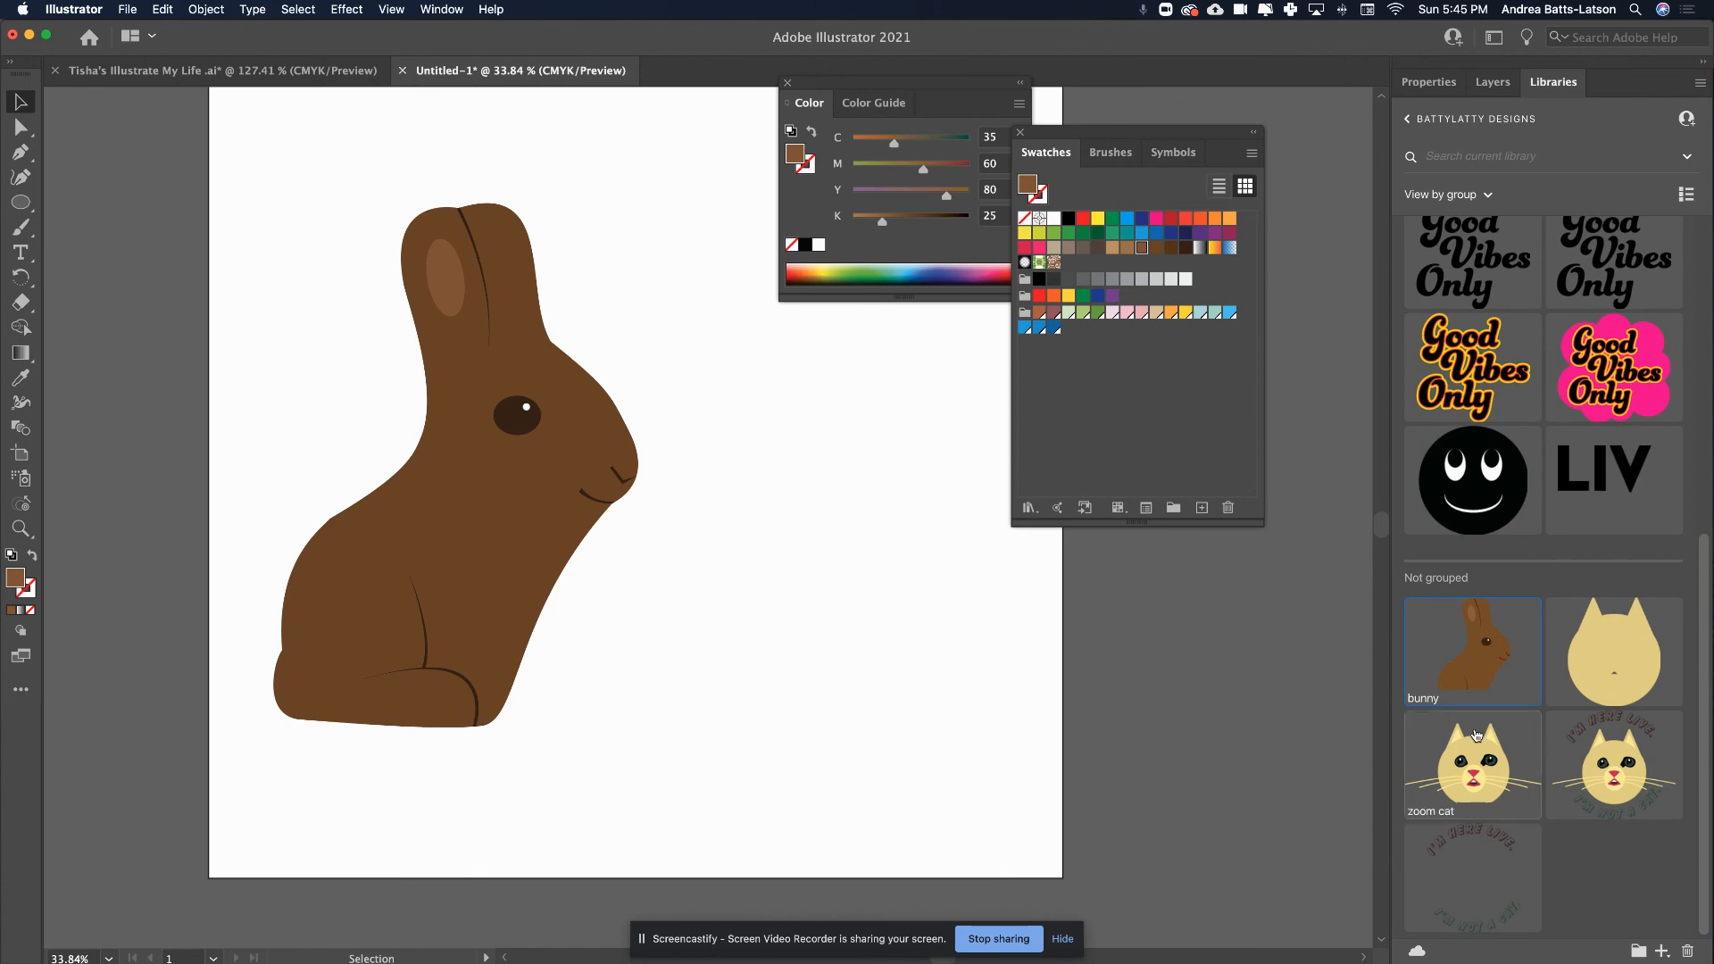
scroll(1473, 785, up, 3)
scroll(1476, 734, down, 2)
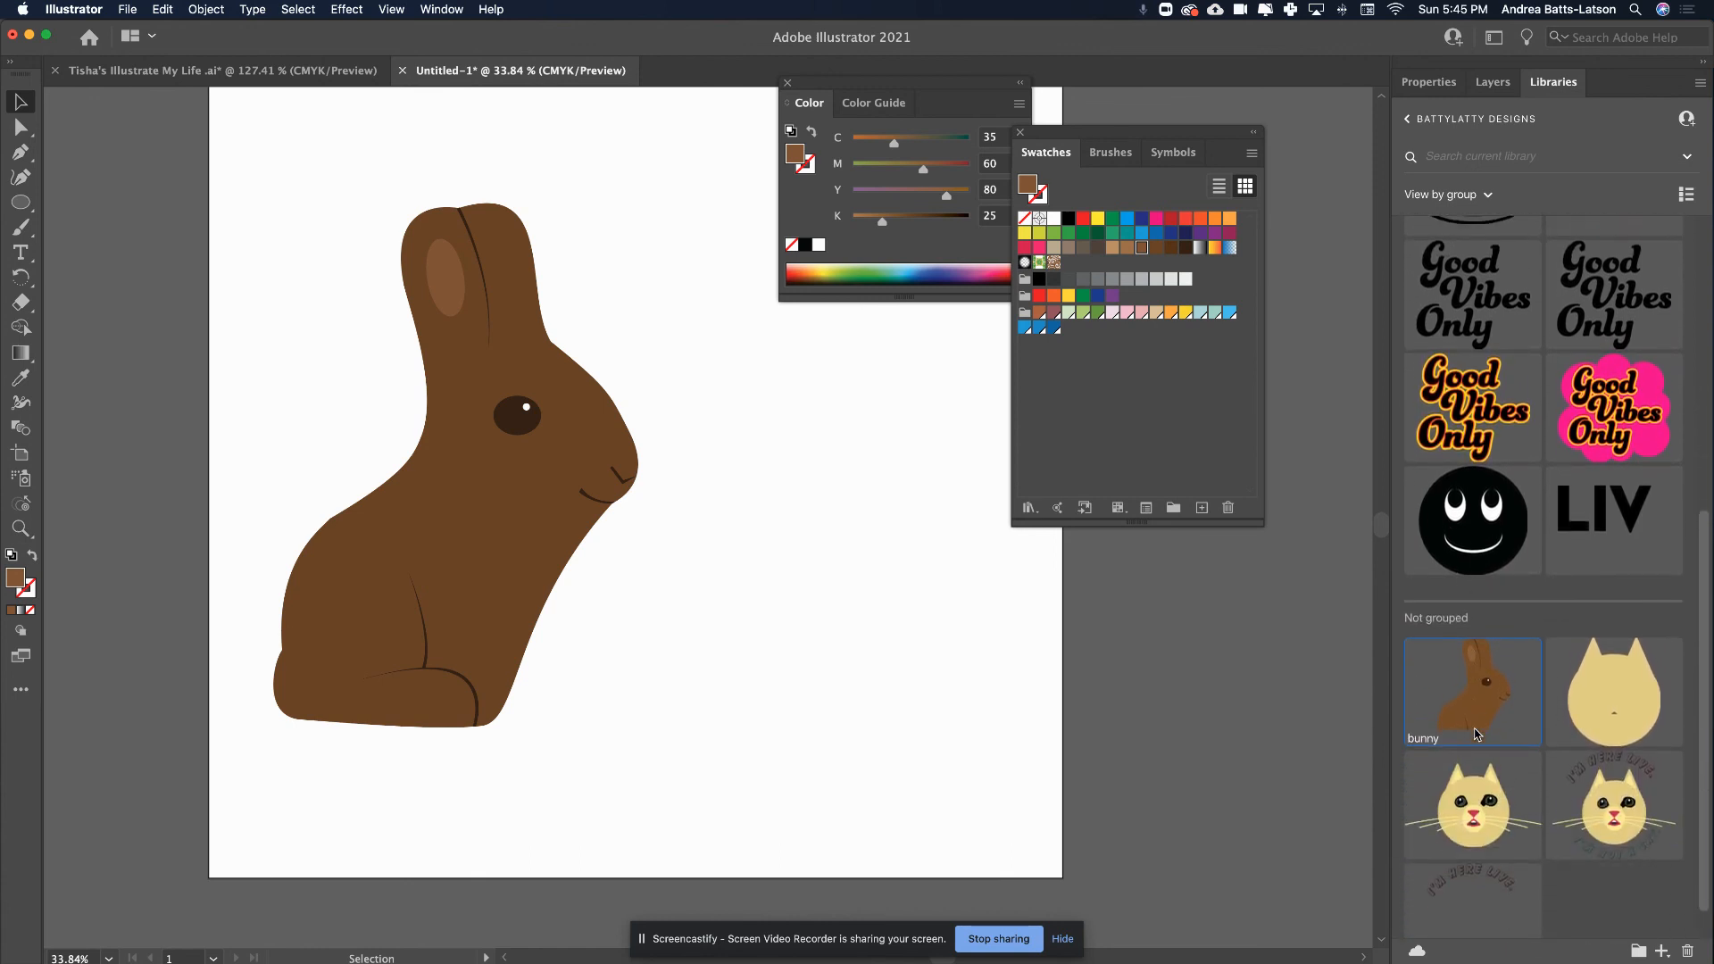
scroll(1476, 735, up, 5)
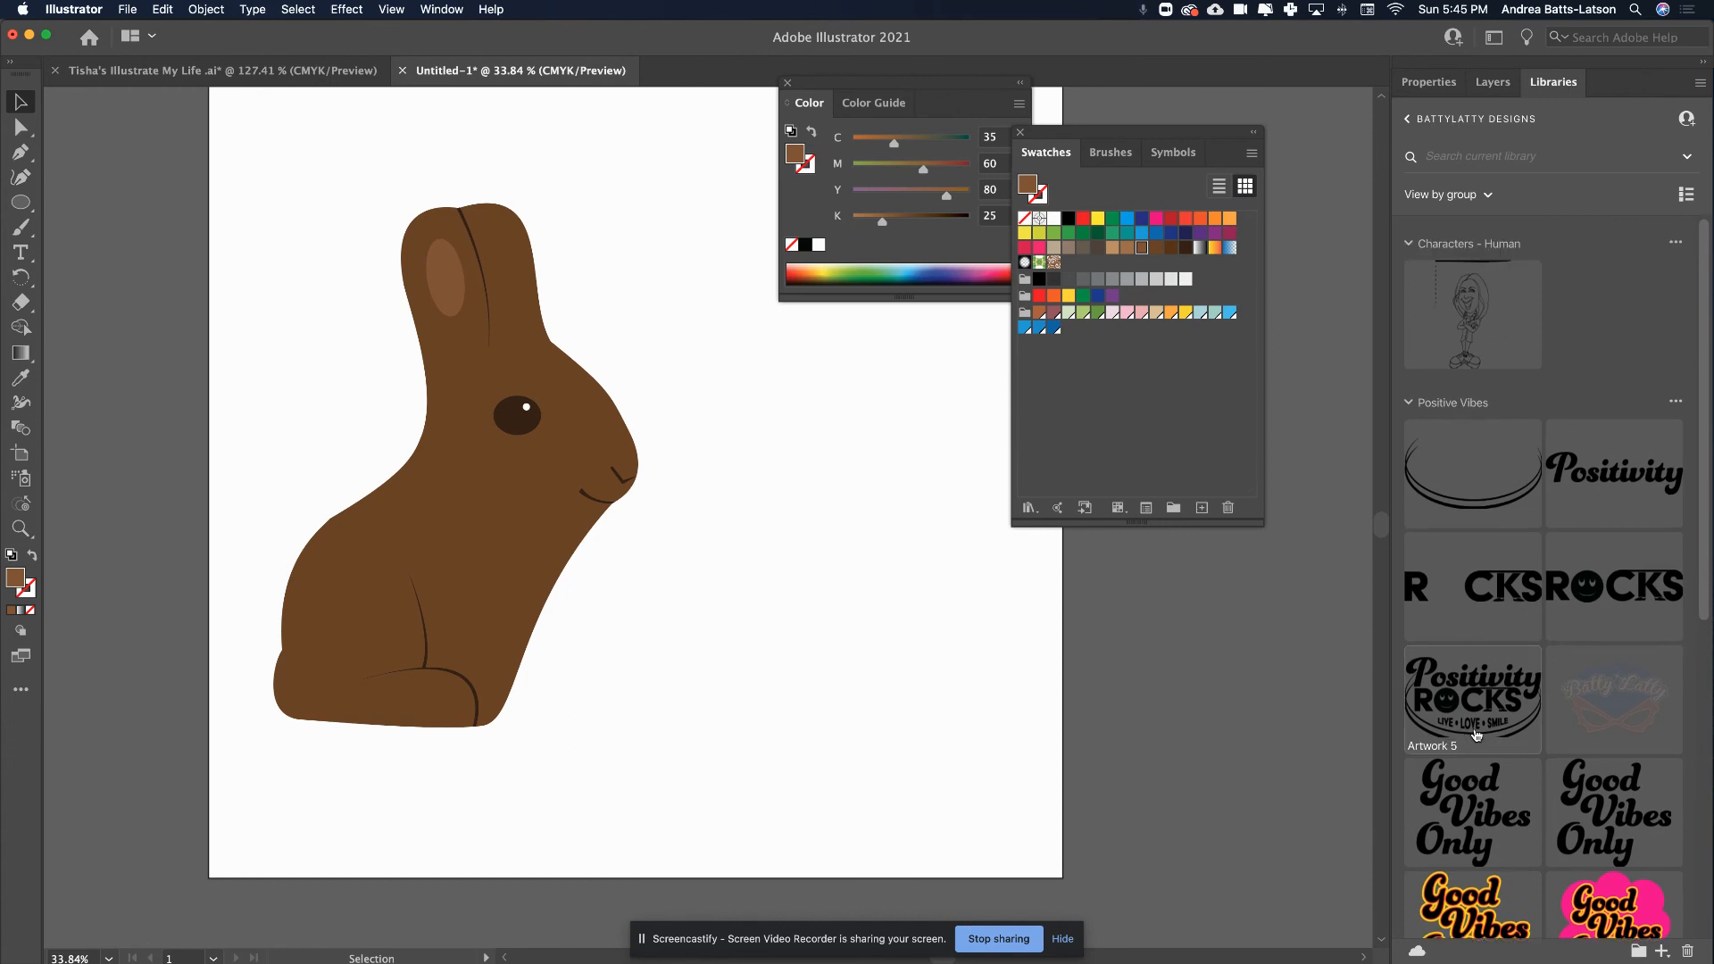
scroll(1475, 735, down, 5)
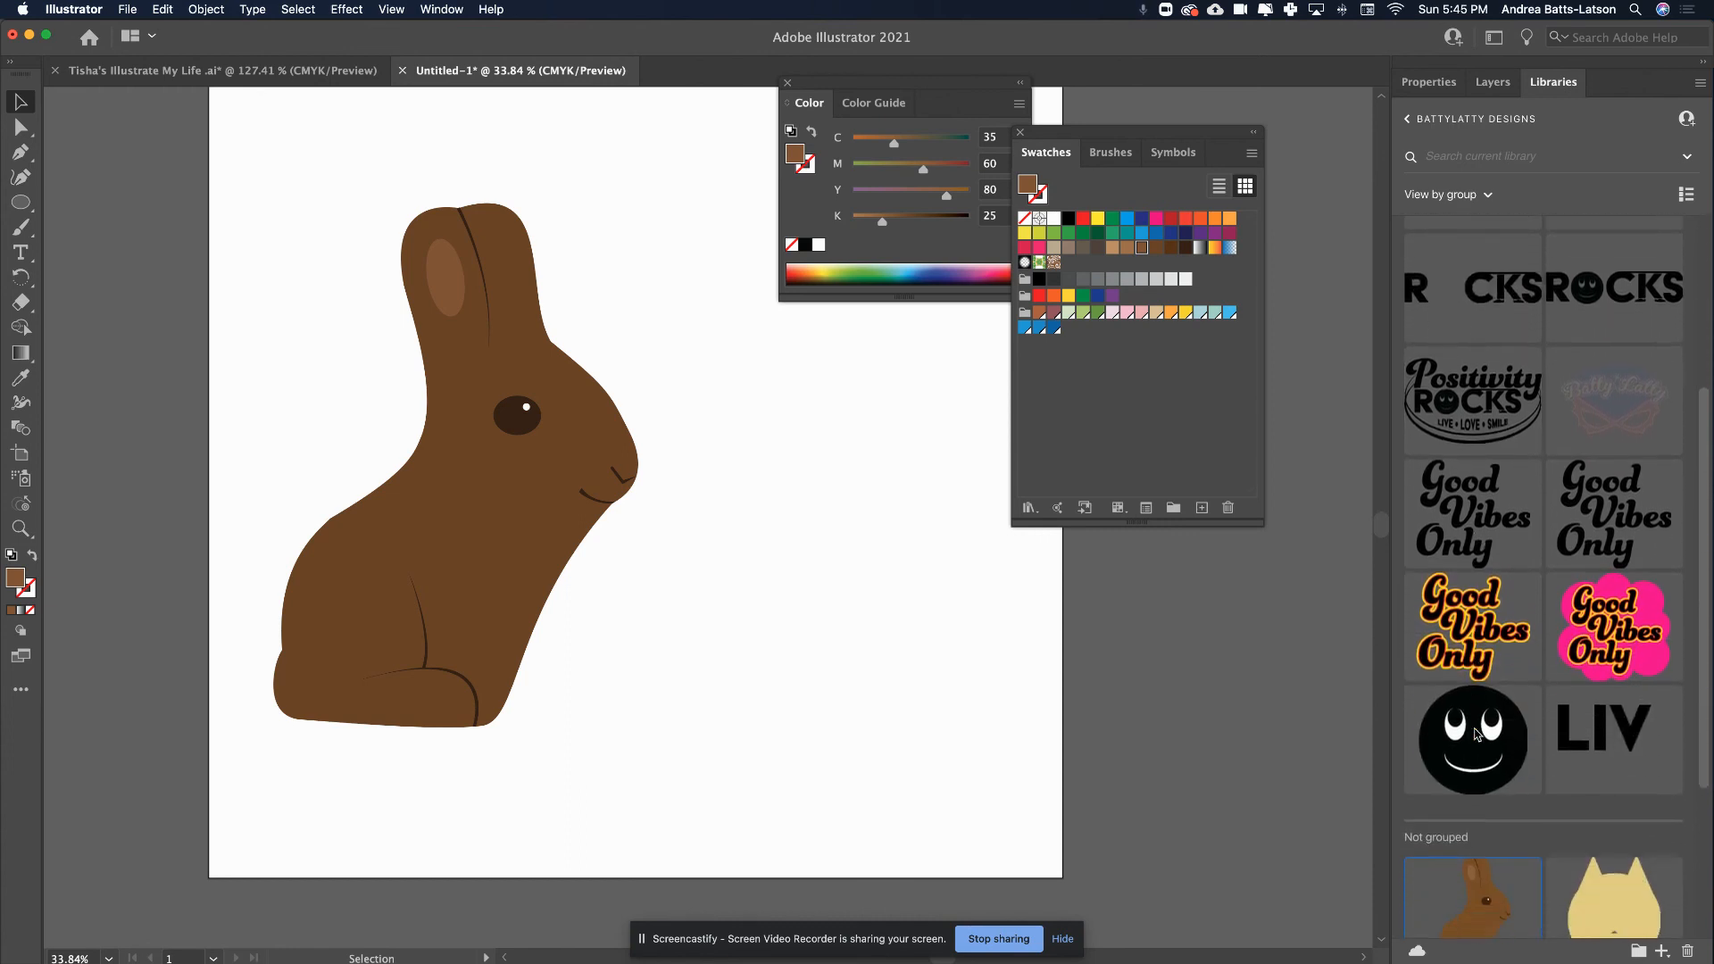